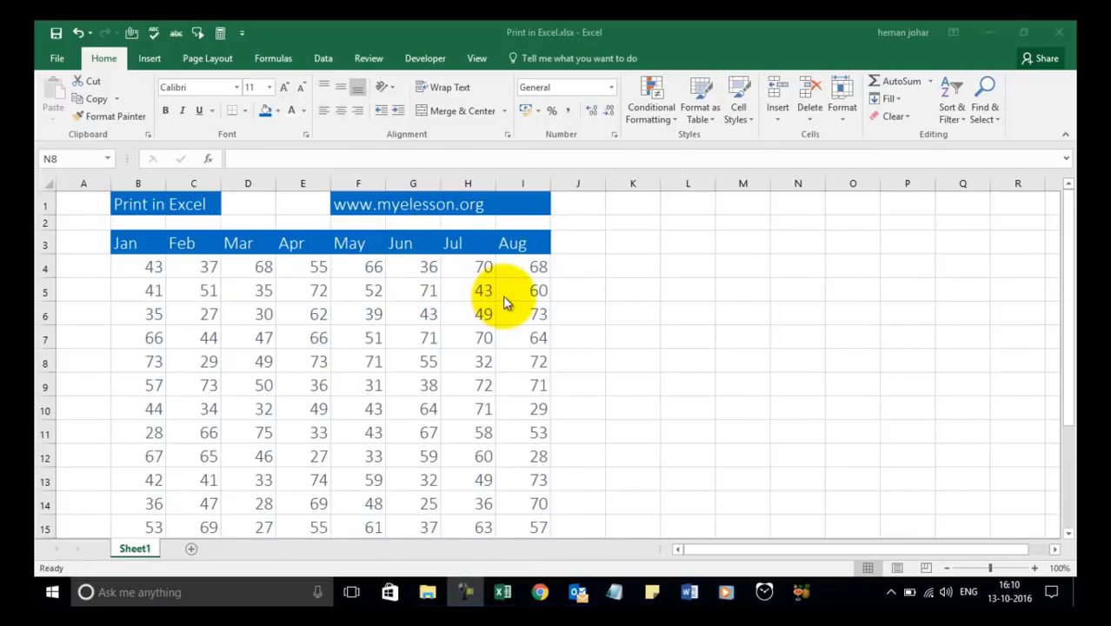
Enter the note 'CTRL + P' in cell K9 beside the table.
scroll(474, 339, down, 4)
scroll(447, 365, up, 4)
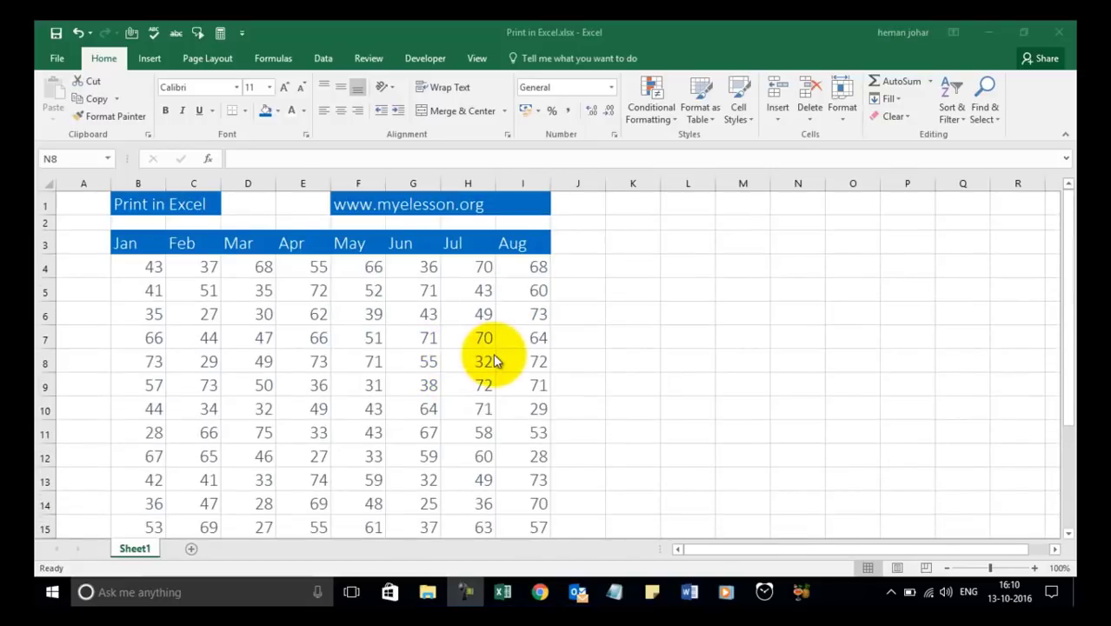
click(603, 379)
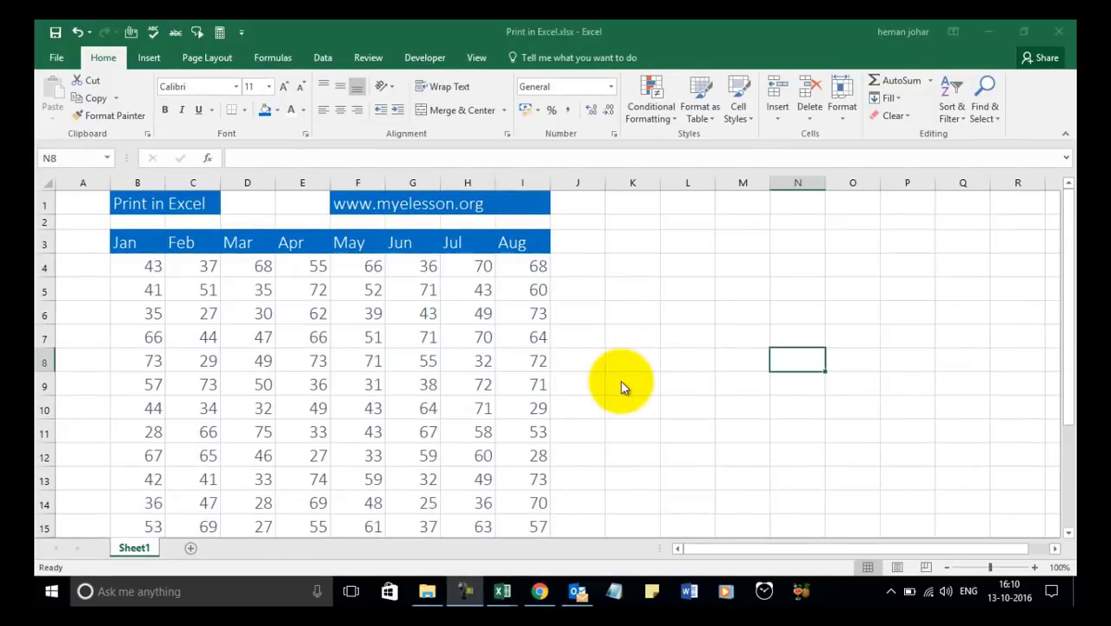
click(621, 381)
text(RL + P)
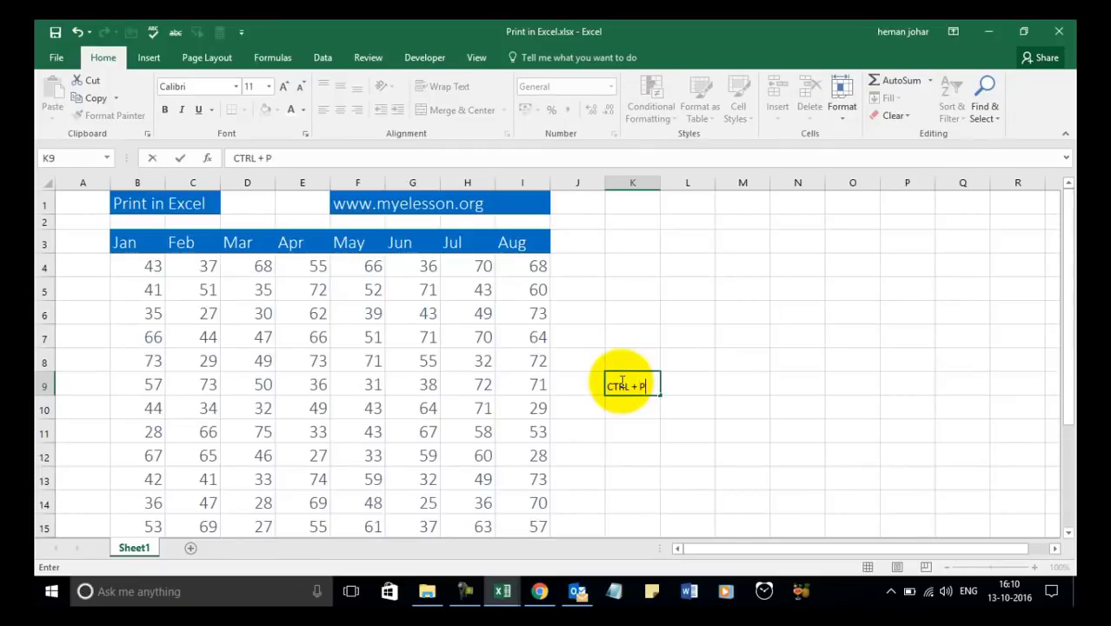
key(Return)
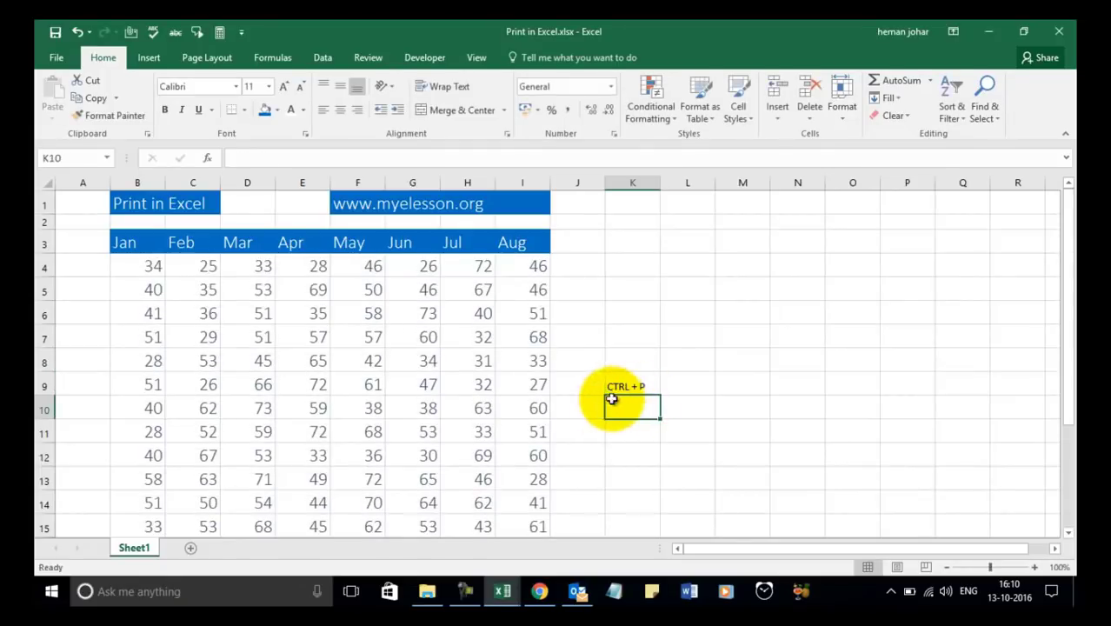
Set the K9 note to a 16-point font size.
click(640, 384)
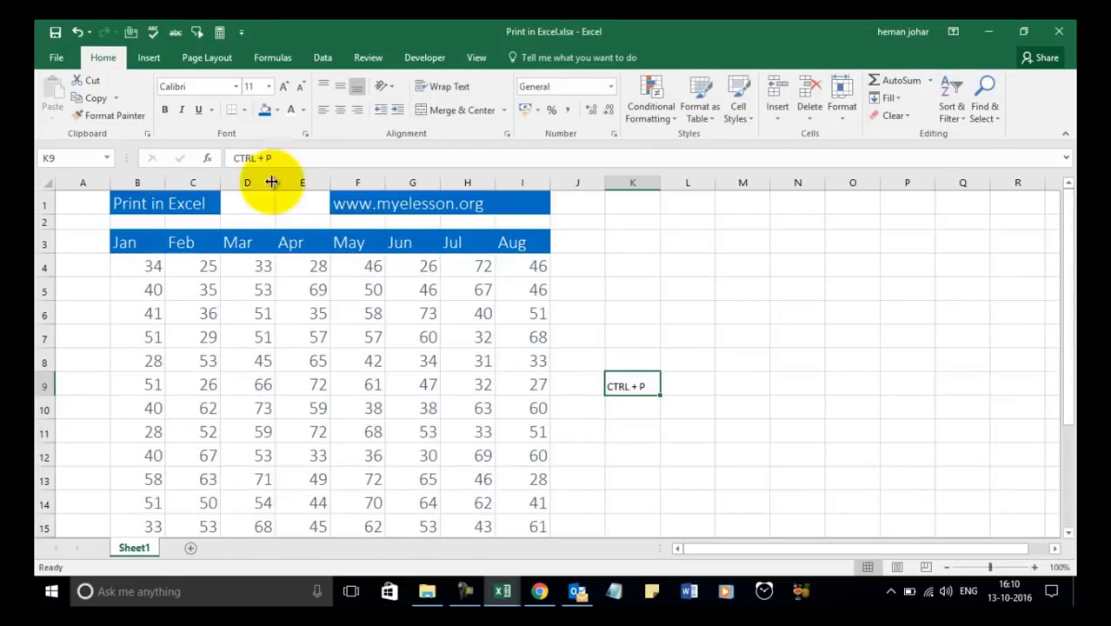
click(269, 86)
key(Escape)
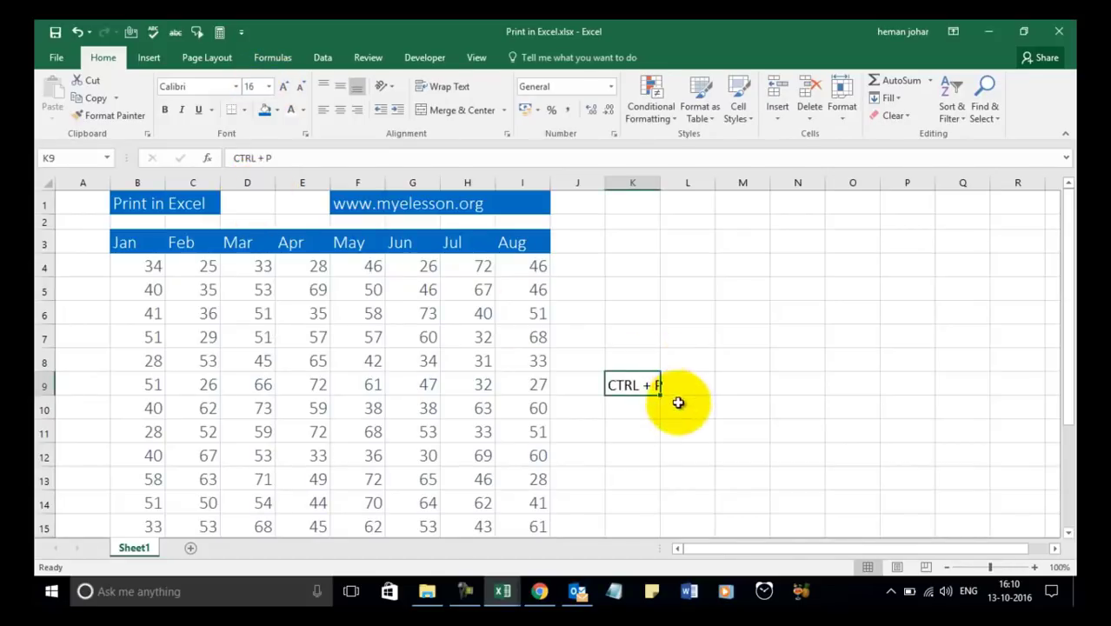
click(687, 409)
Open the print preview of the sheet with Ctrl+P.
key(ctrl+p)
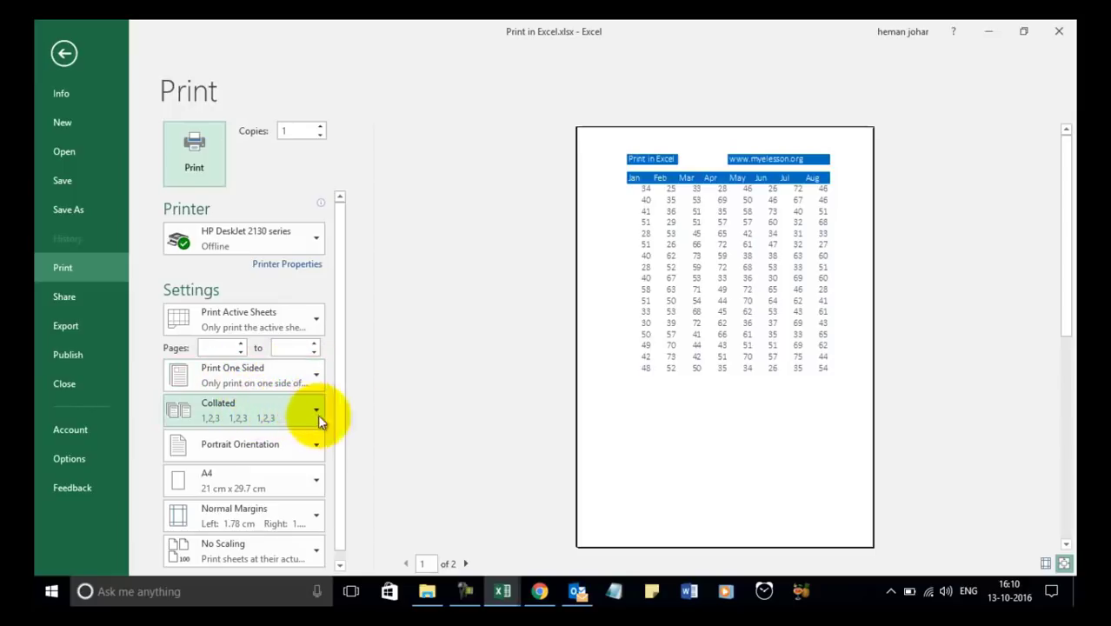
scroll(439, 379, down, 1)
scroll(342, 414, down, 1)
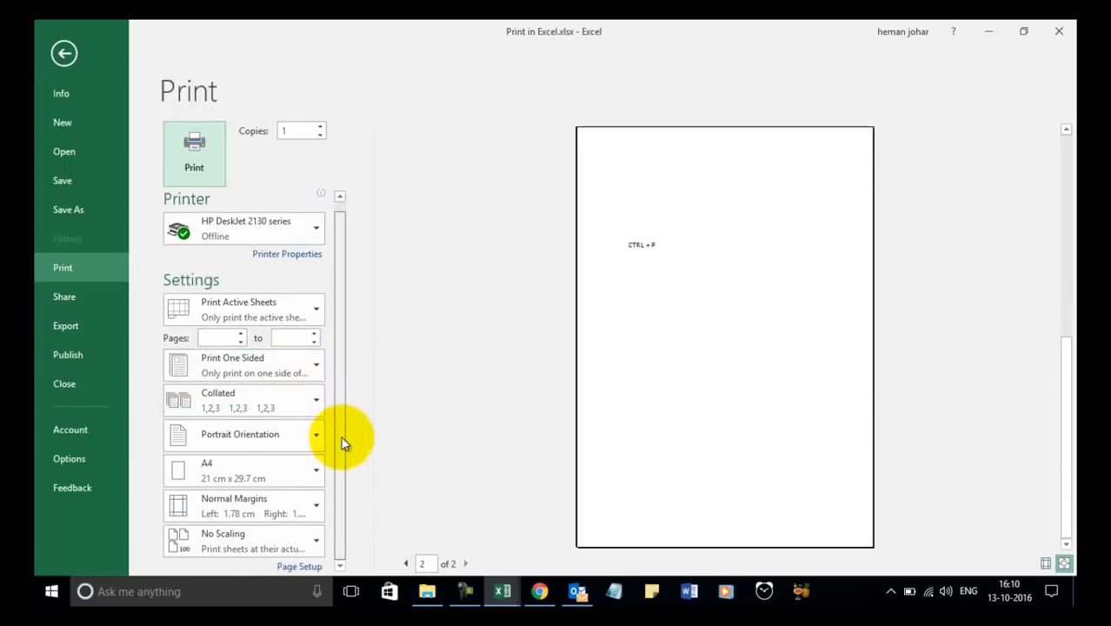
Try Landscape orientation, then switch the page back to Portrait.
click(316, 439)
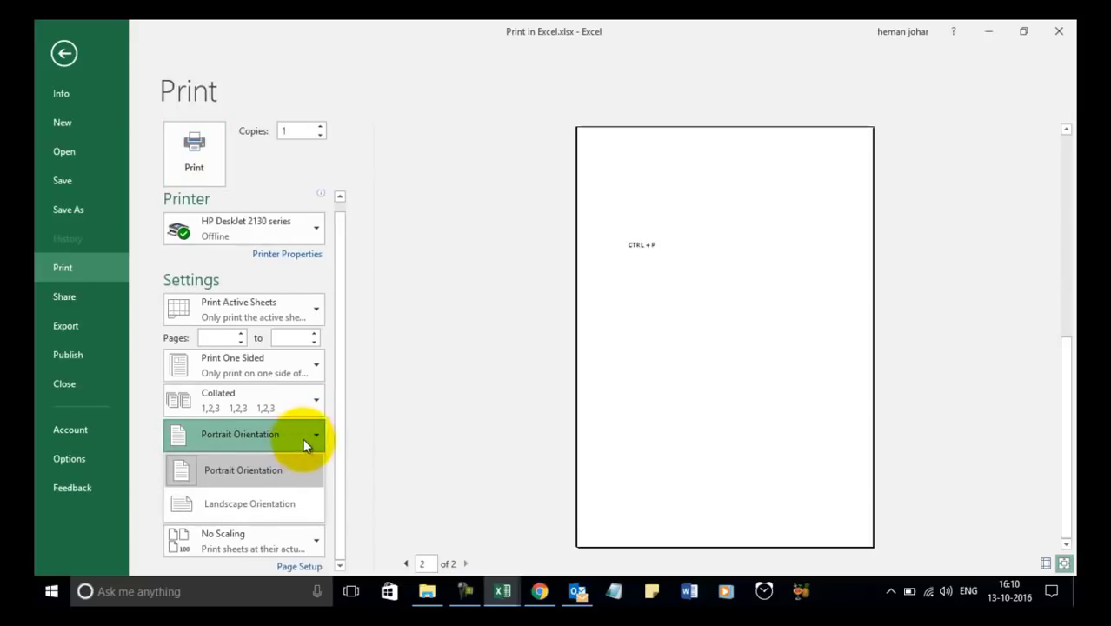
click(305, 437)
click(302, 438)
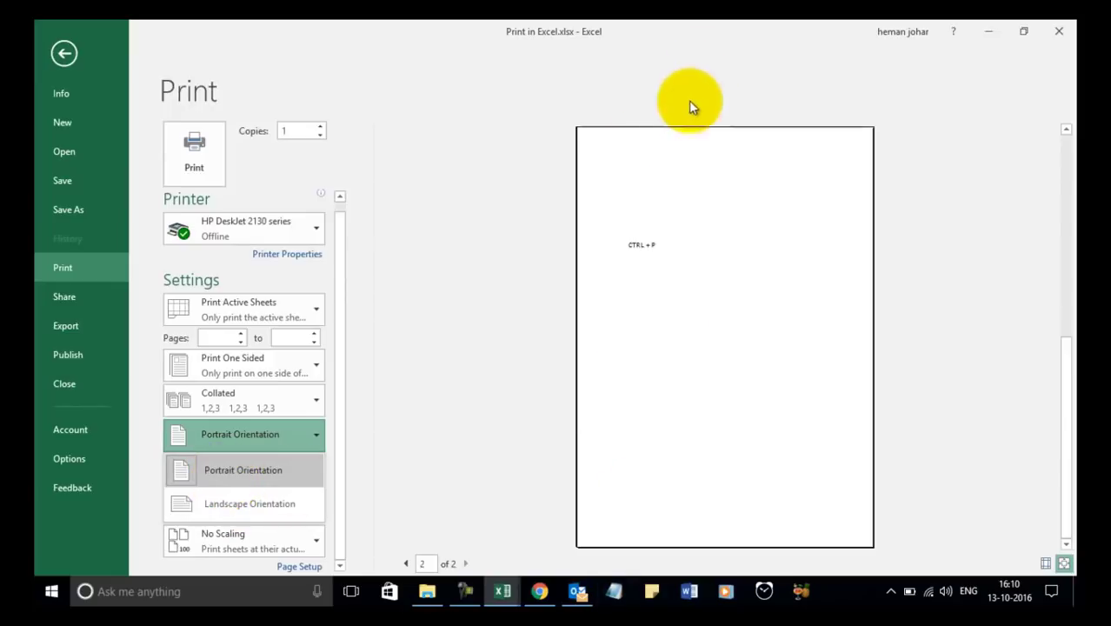
key(Escape)
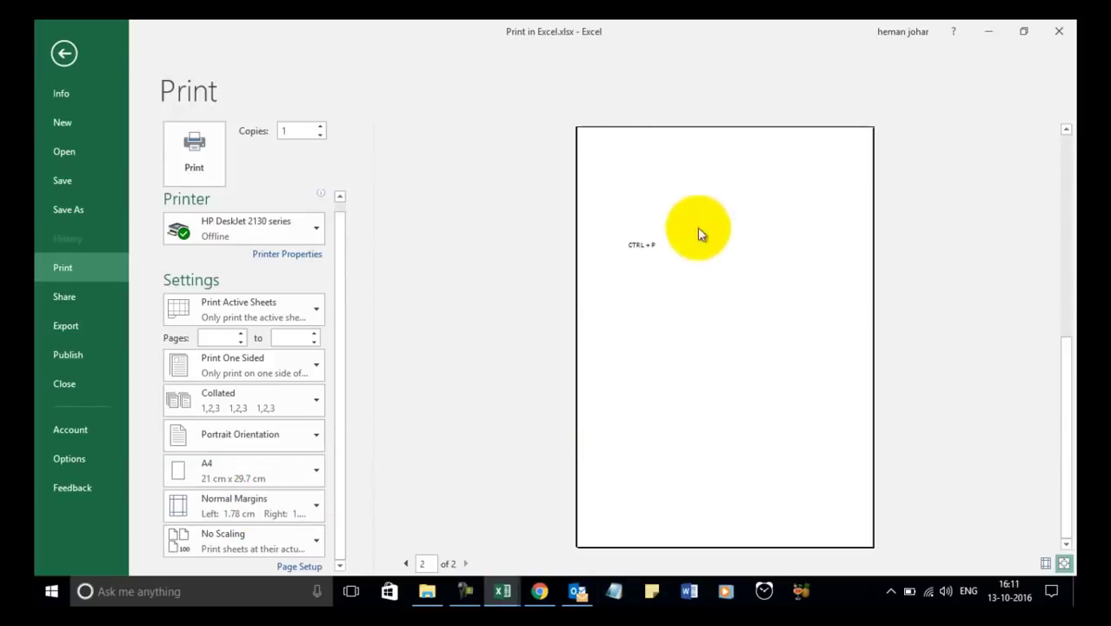
key(Down)
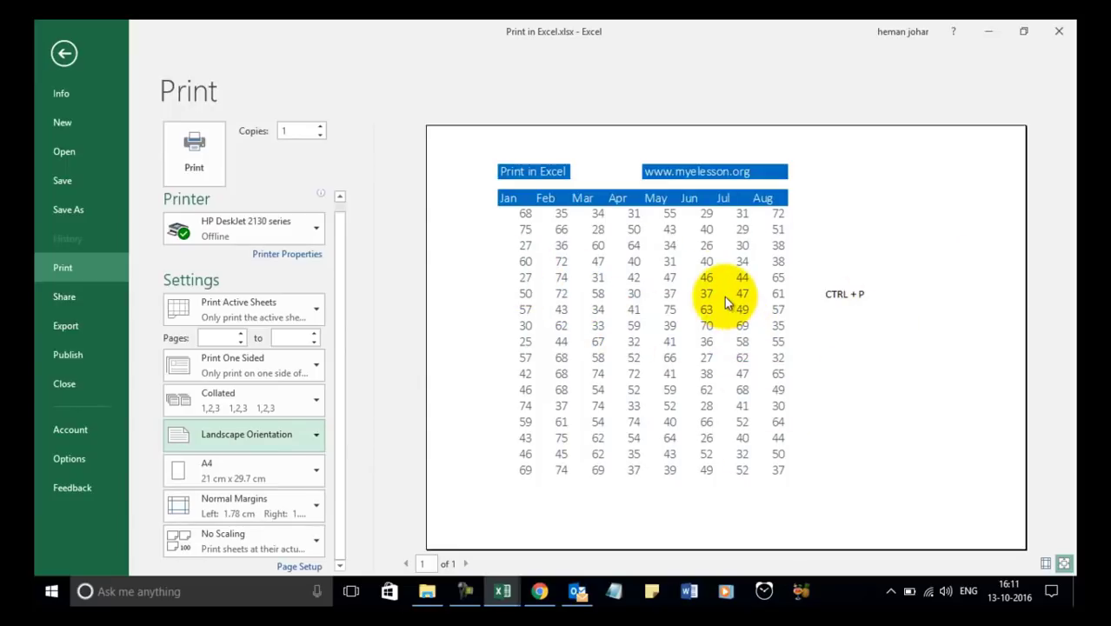
click(305, 438)
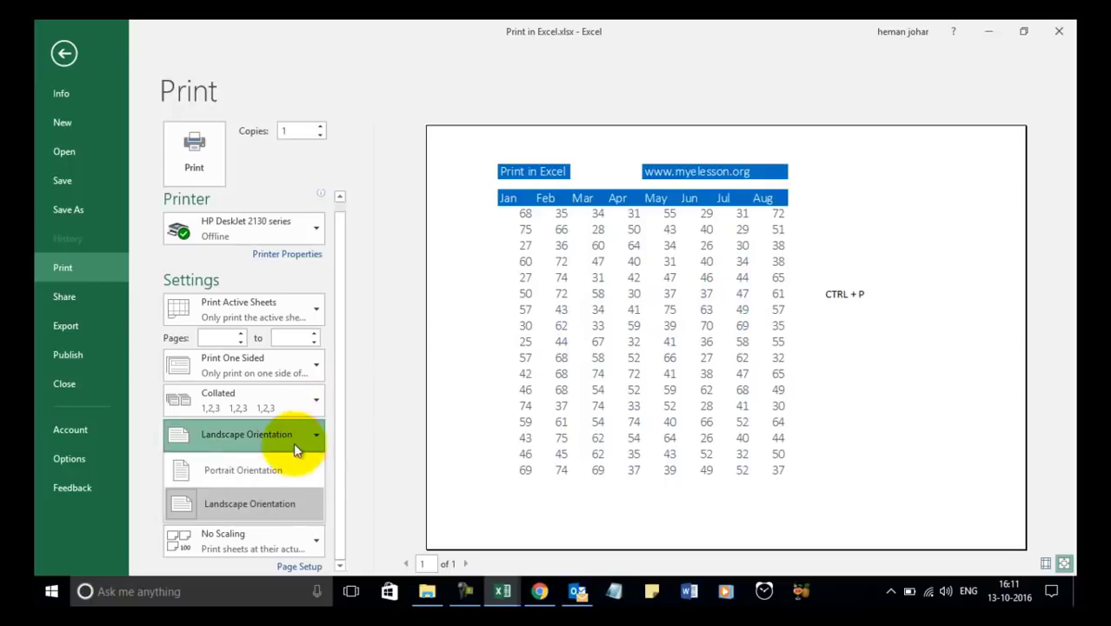
click(255, 484)
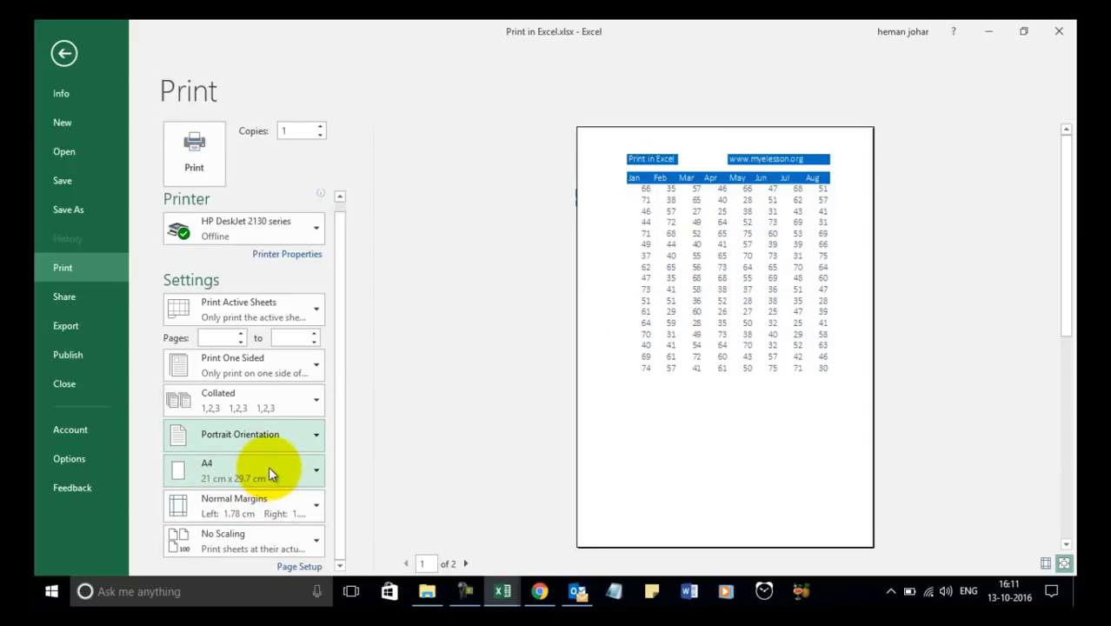
Try the Narrow and Wide margin presets, keep Narrow Margins, and exit print preview.
click(316, 504)
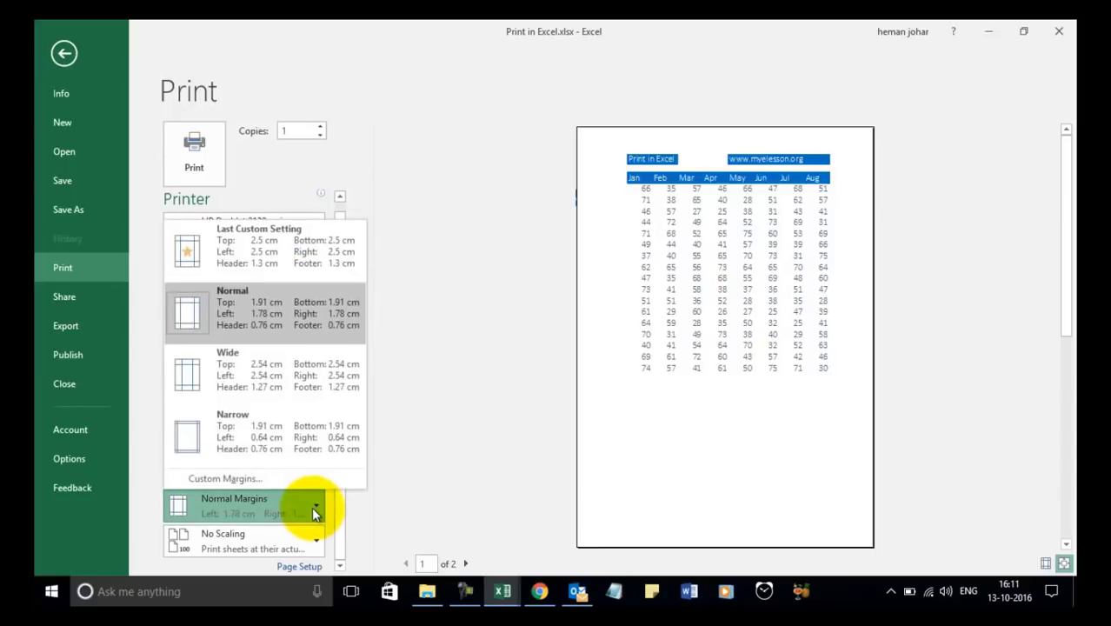
click(190, 438)
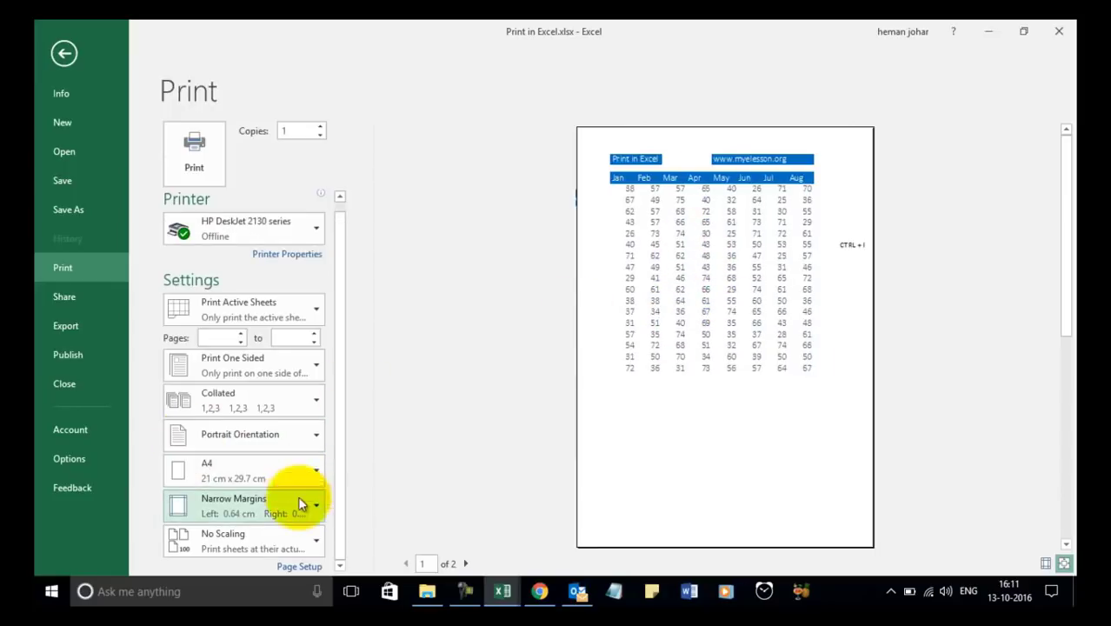
click(318, 511)
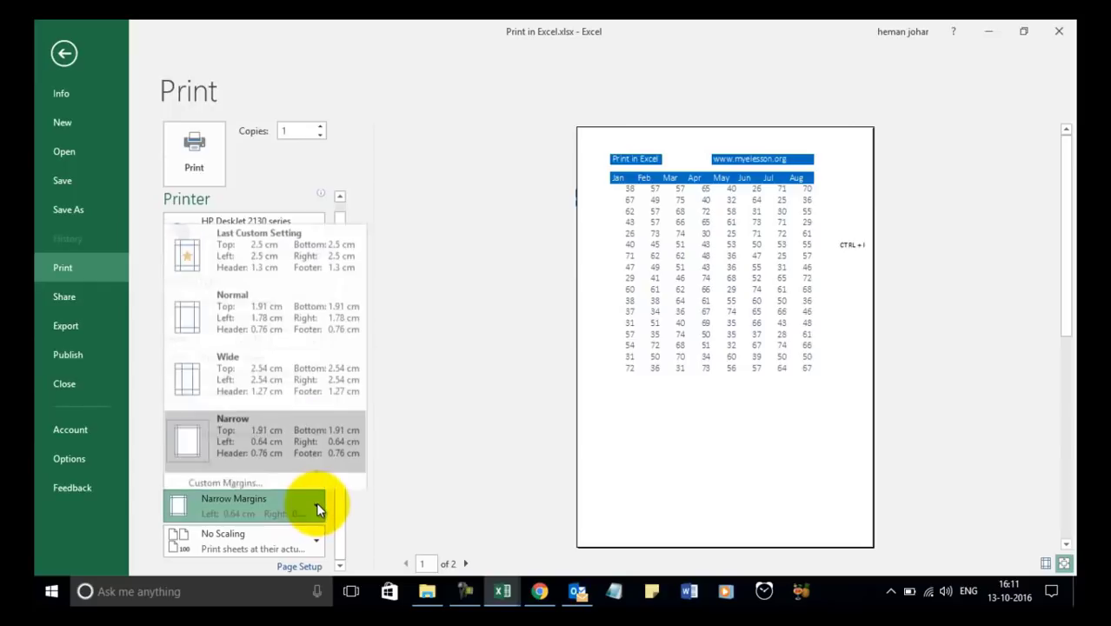
click(198, 371)
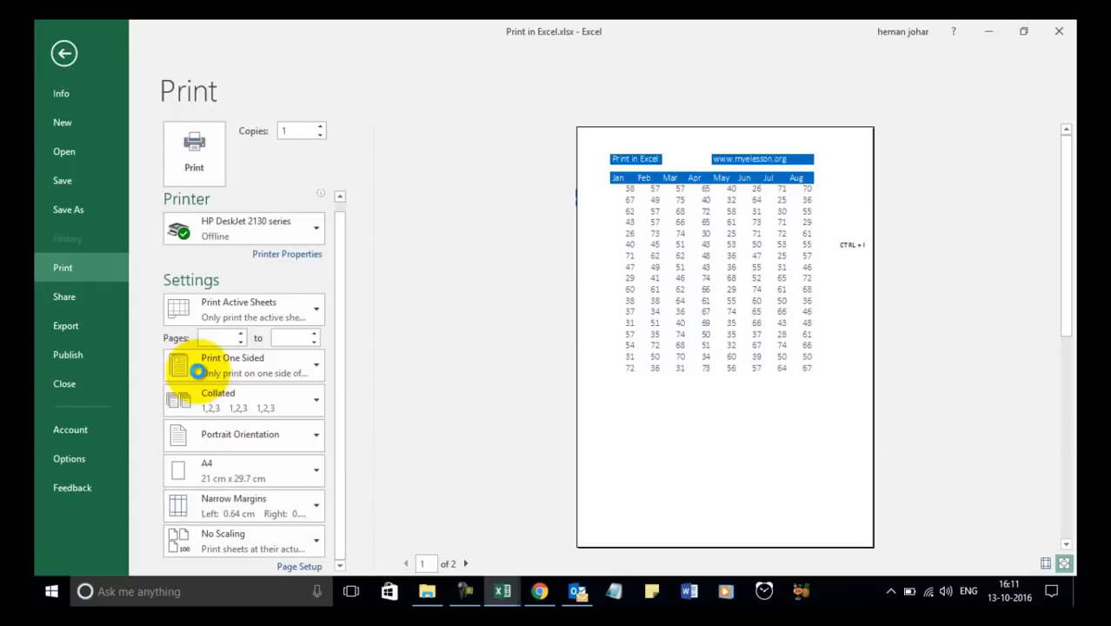
click(309, 505)
click(188, 426)
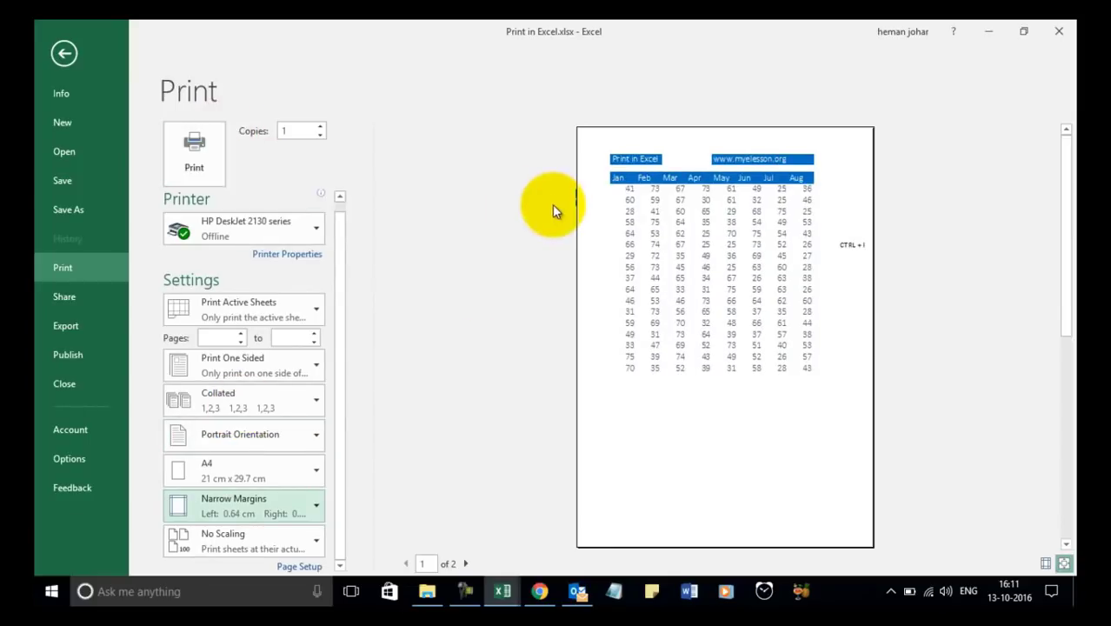
key(Escape)
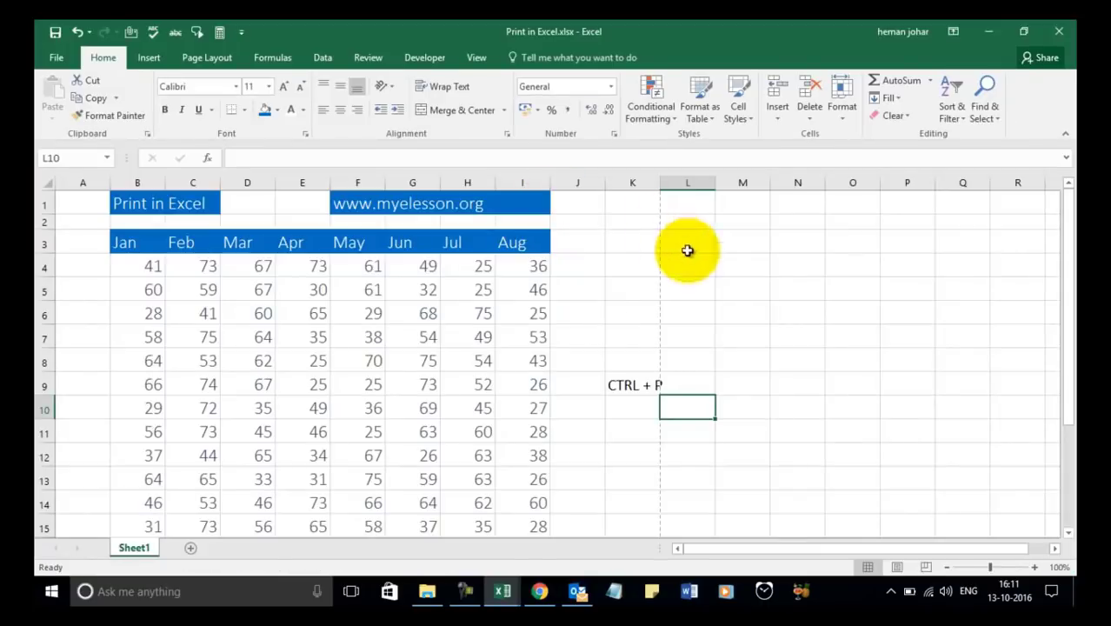
Select B3:I8, check it in print preview, and switch to the Page Layout tab.
click(789, 293)
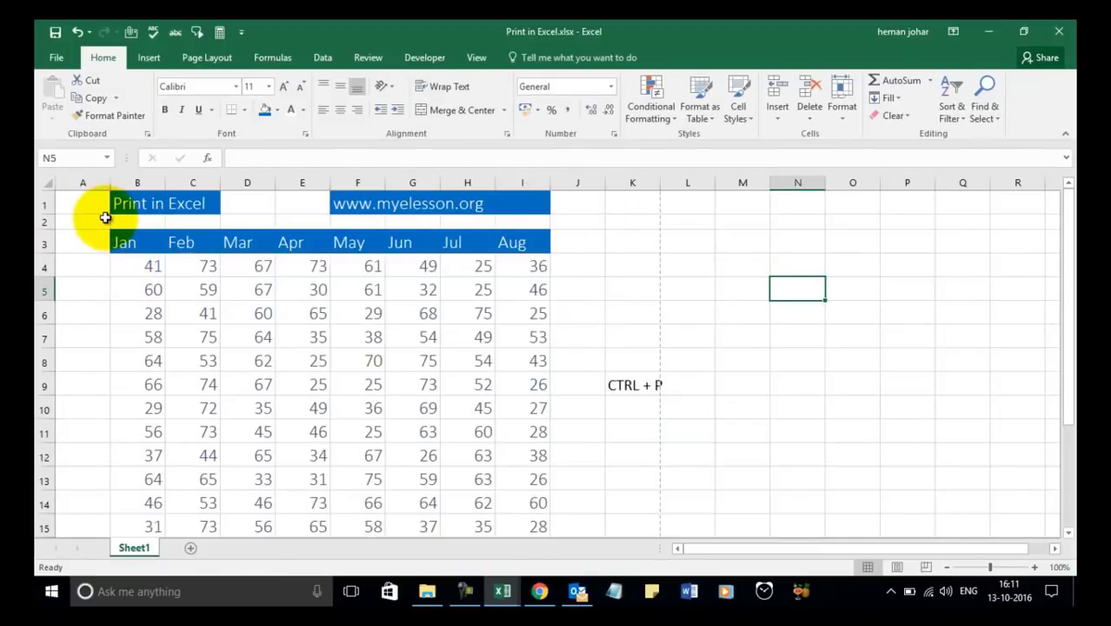
mouse_move(116, 236)
mouse_down()
mouse_move(349, 253)
mouse_move(471, 347)
mouse_move(510, 349)
mouse_up()
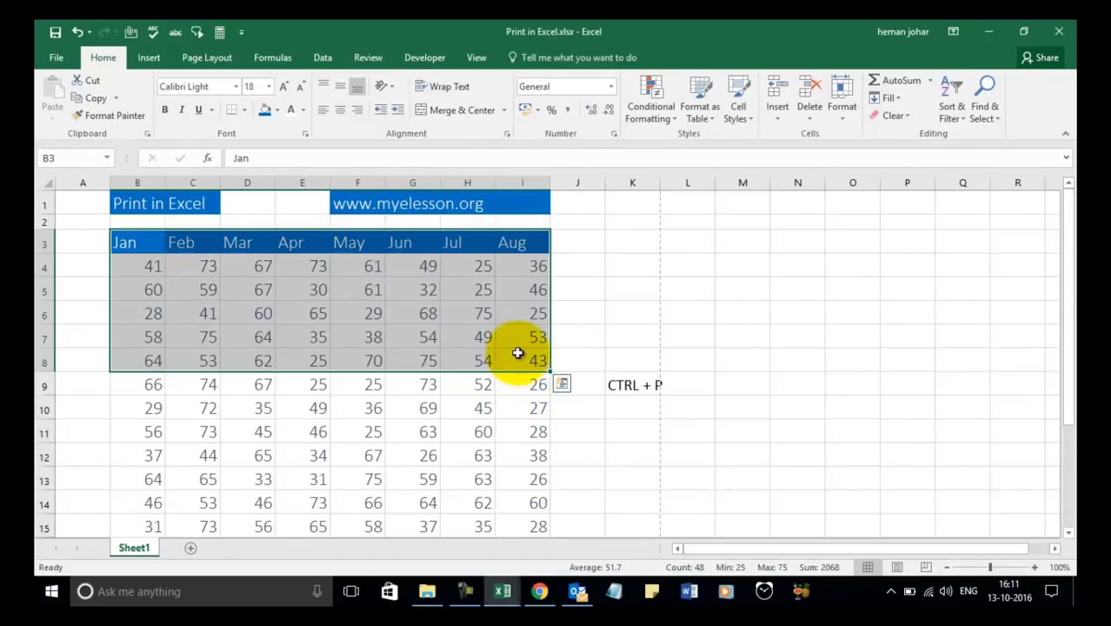
key(ctrl+p)
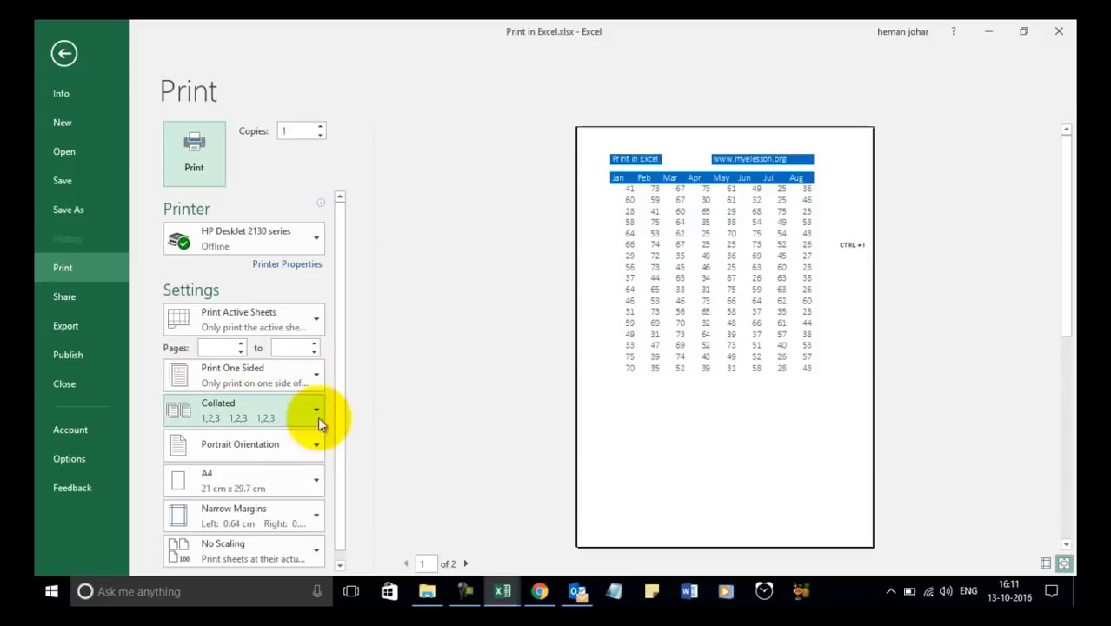
key(Escape)
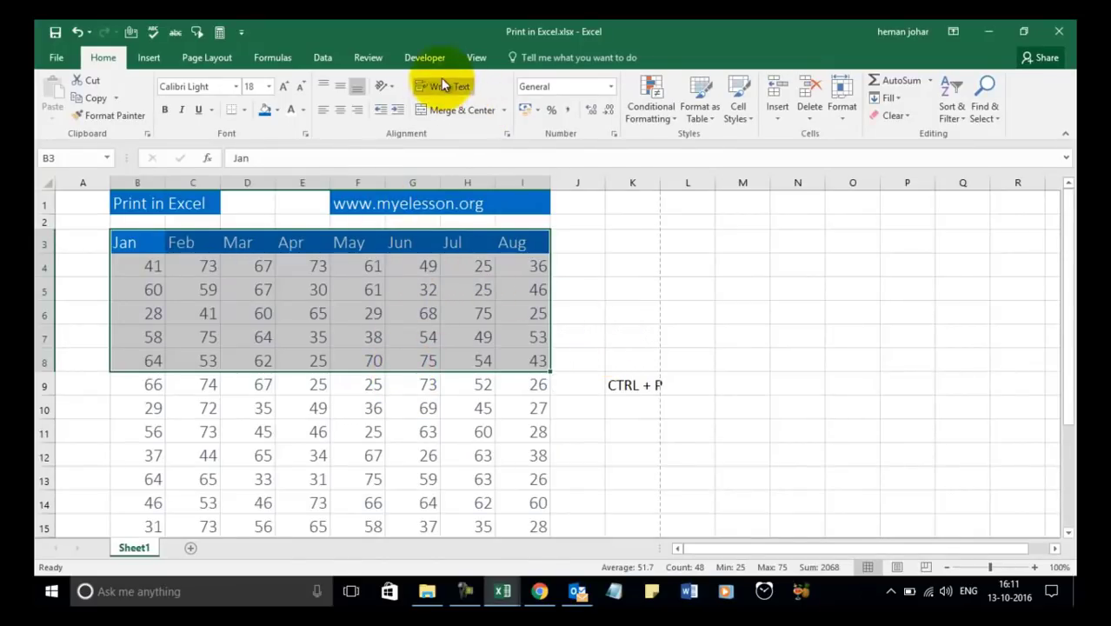
click(198, 56)
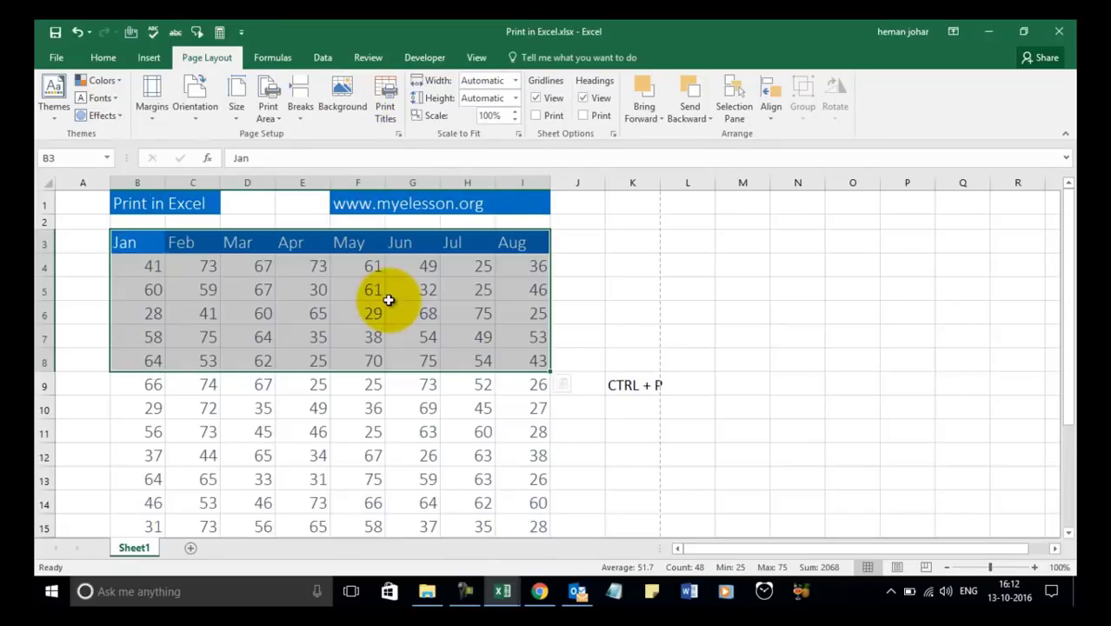
Set B3:I8 as the print area and check it in print preview.
click(278, 120)
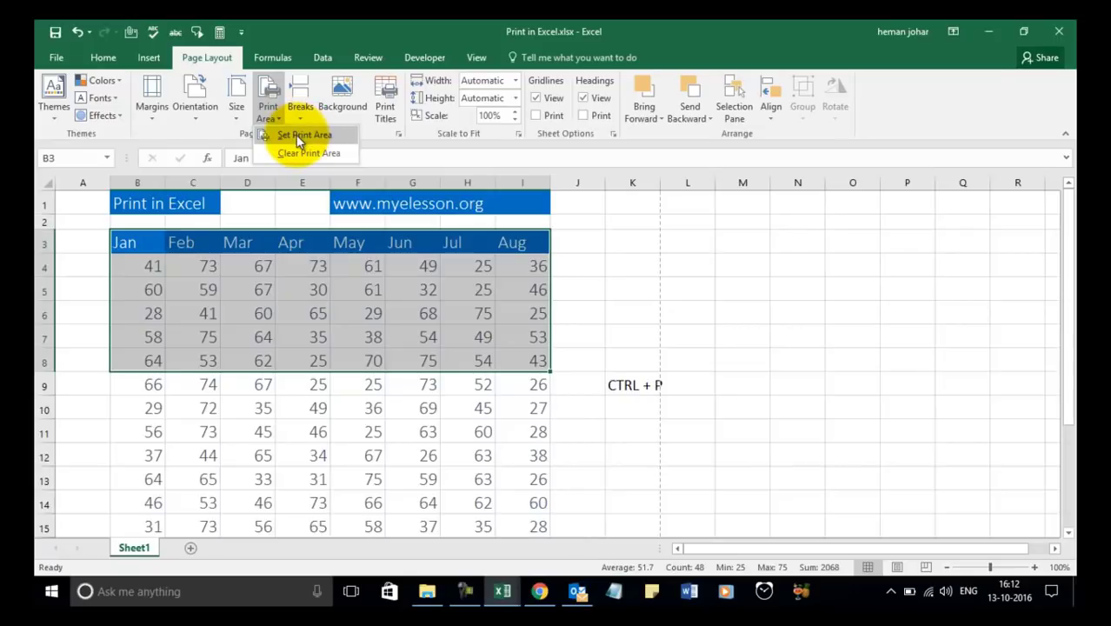
click(299, 139)
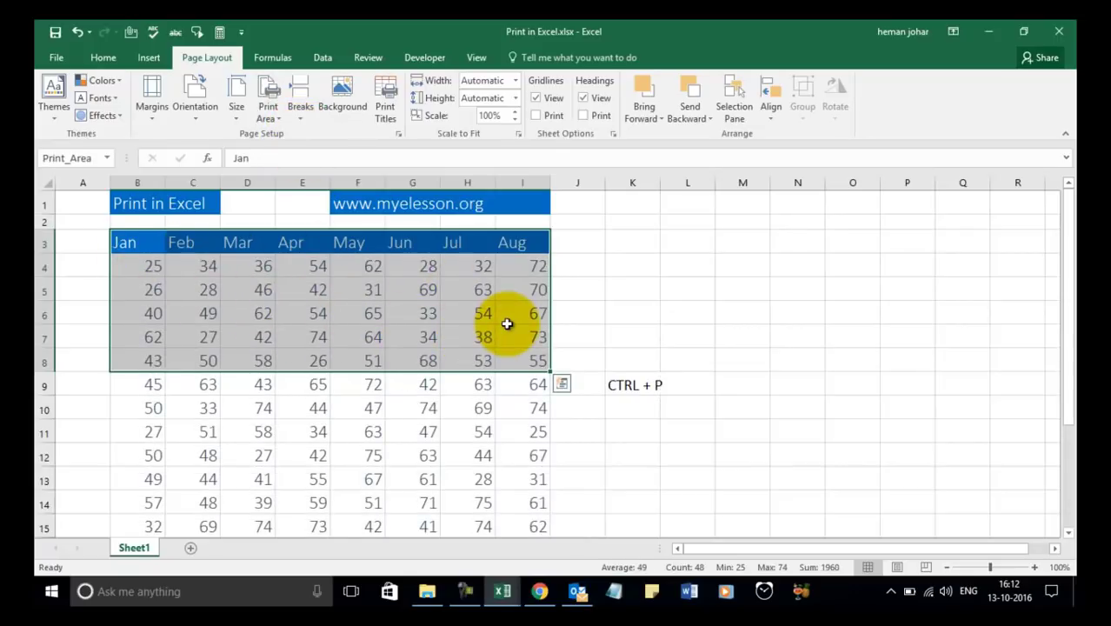
key(ctrl+p)
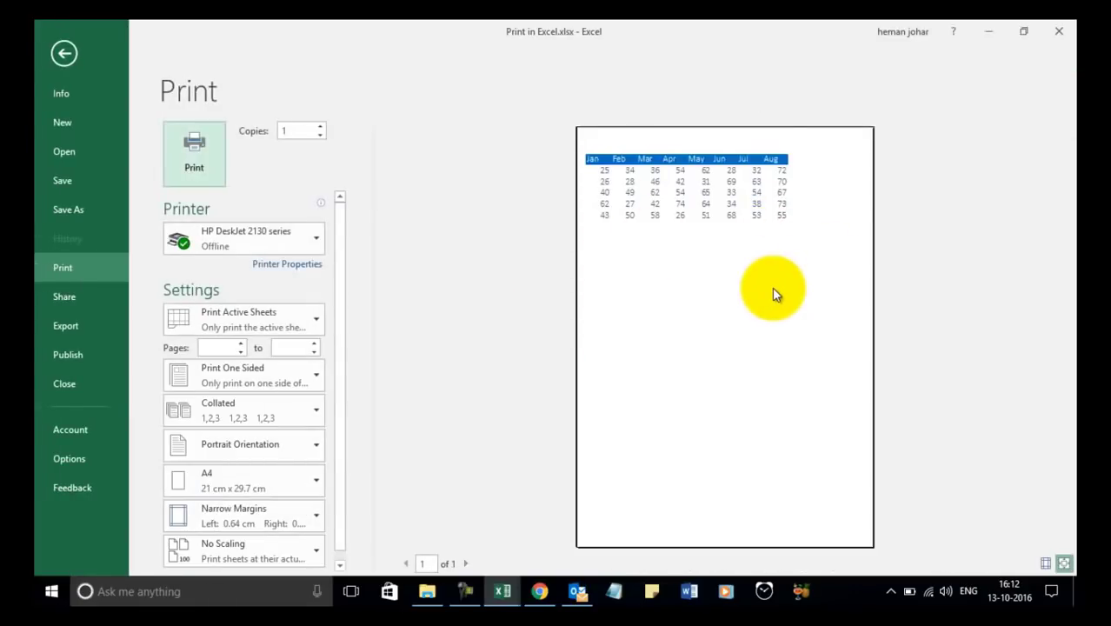
key(Escape)
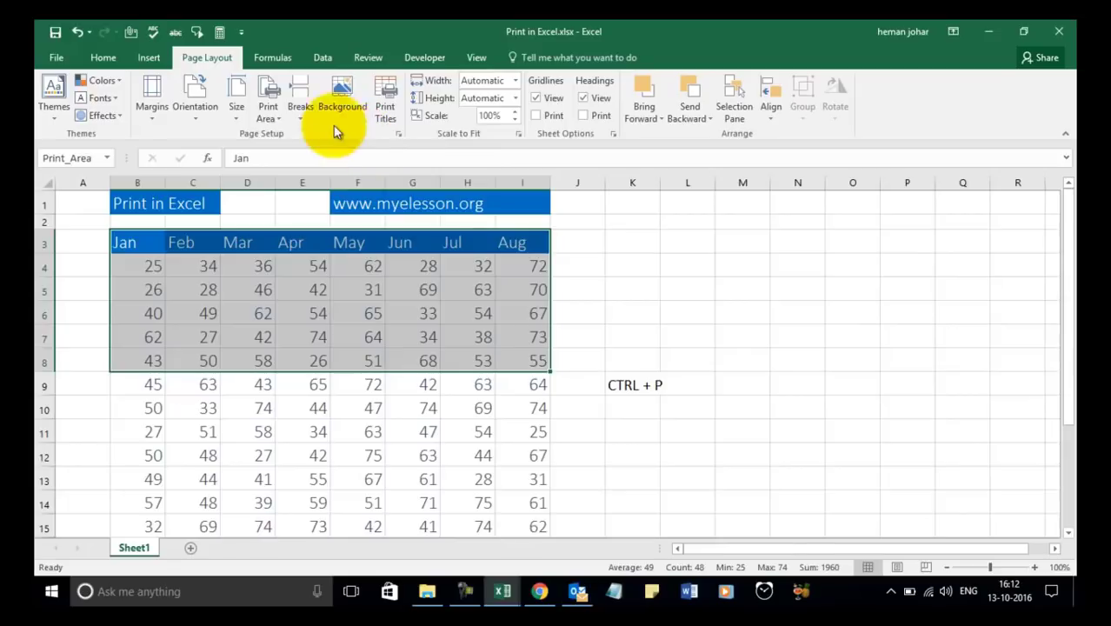
Clear the print area and confirm the full sheet in print preview.
click(279, 122)
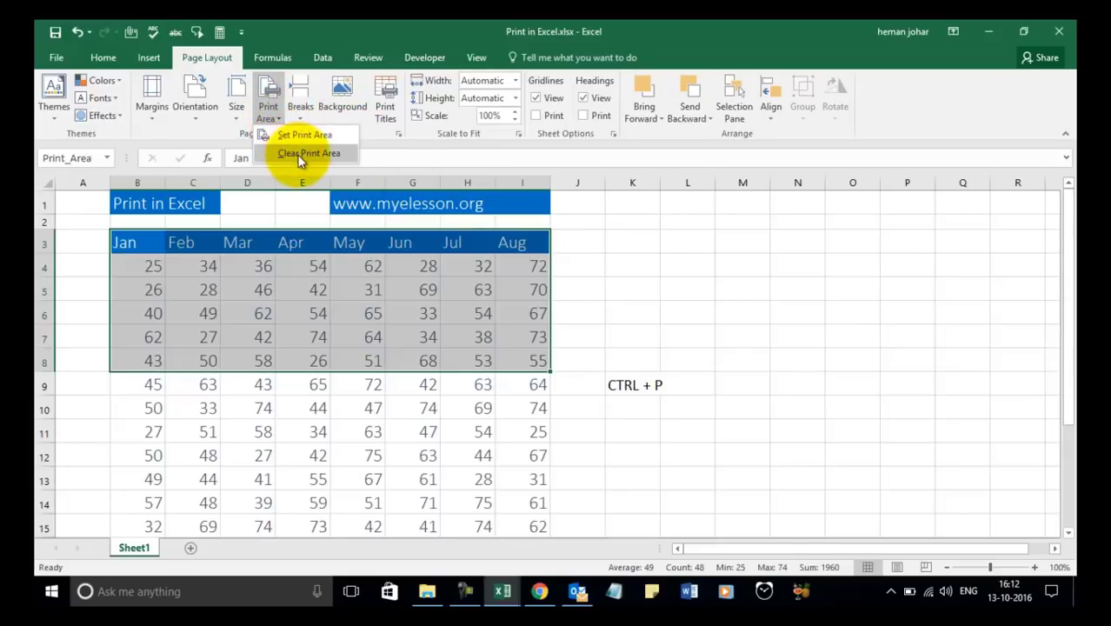
click(299, 155)
key(ctrl+p)
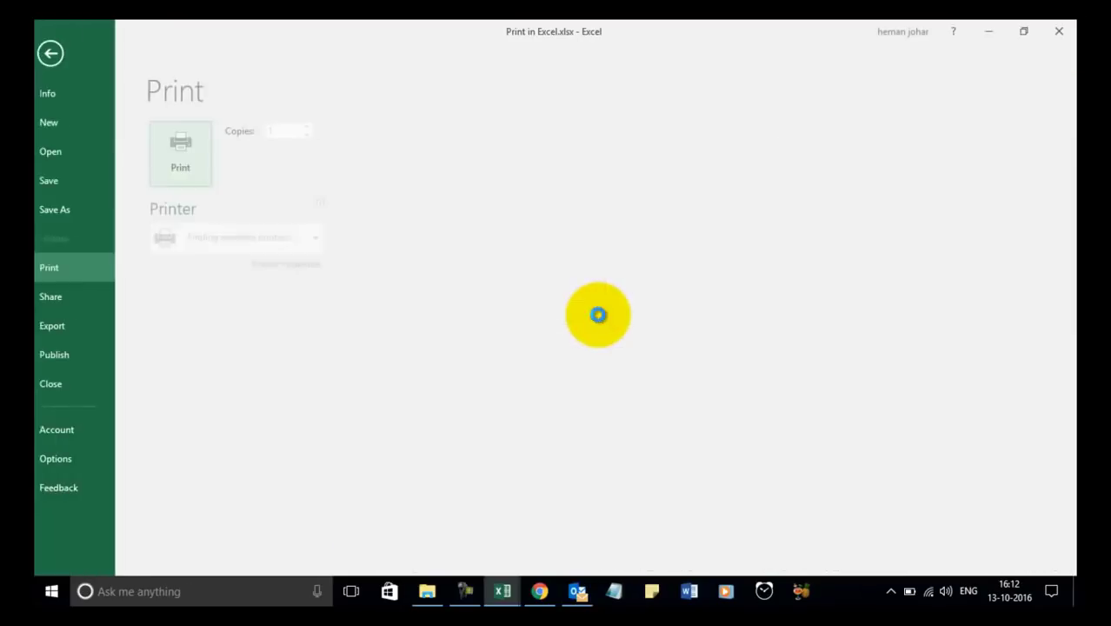
key(Escape)
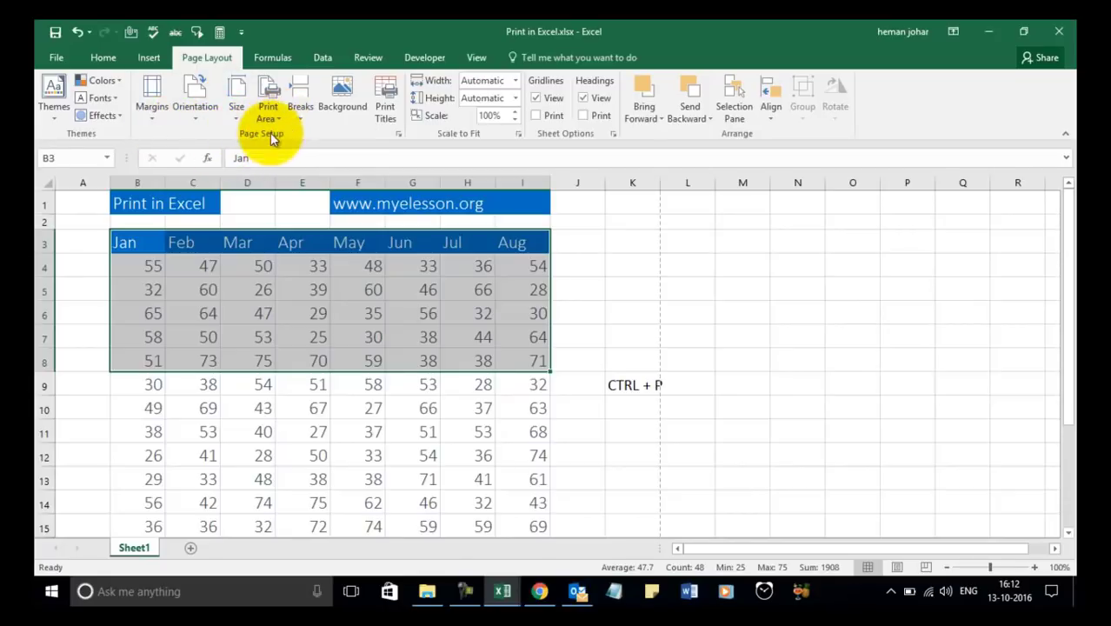
Browse the Margins, Orientation and Size presets on the Page Layout tab.
click(153, 116)
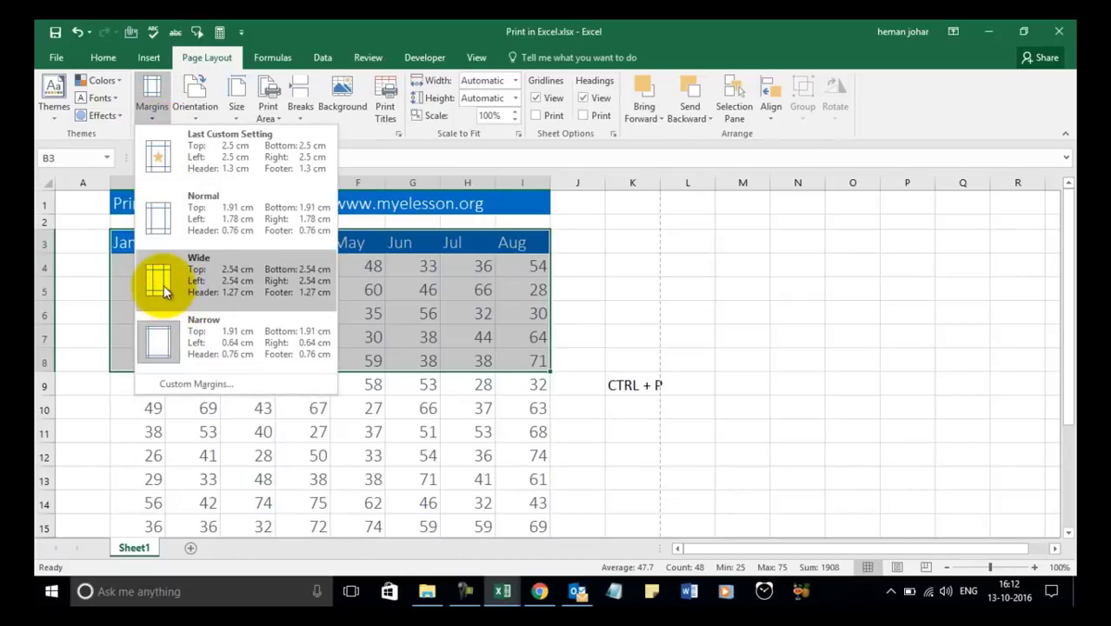
click(197, 118)
click(197, 117)
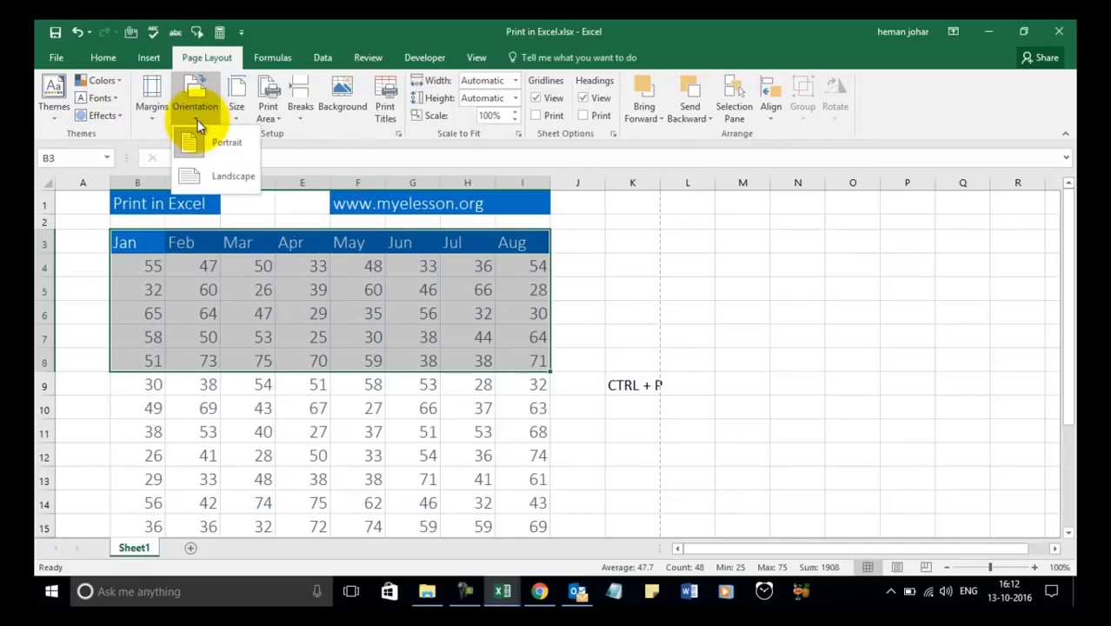
click(236, 117)
click(236, 118)
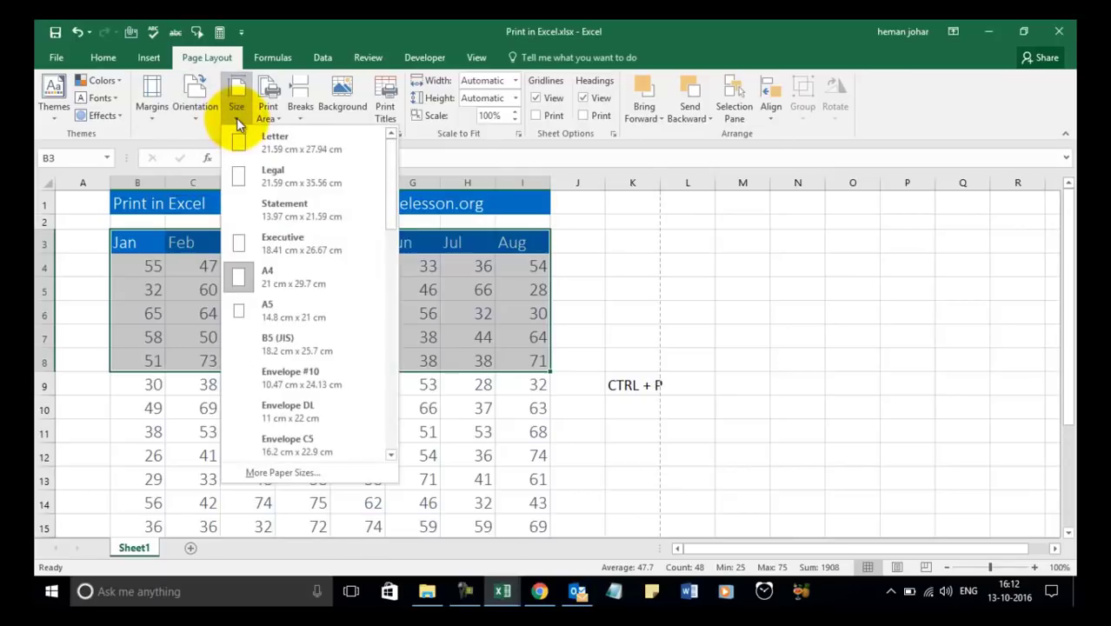
Dismiss the Background picture chooser and open Page Setup via Print Titles.
click(344, 116)
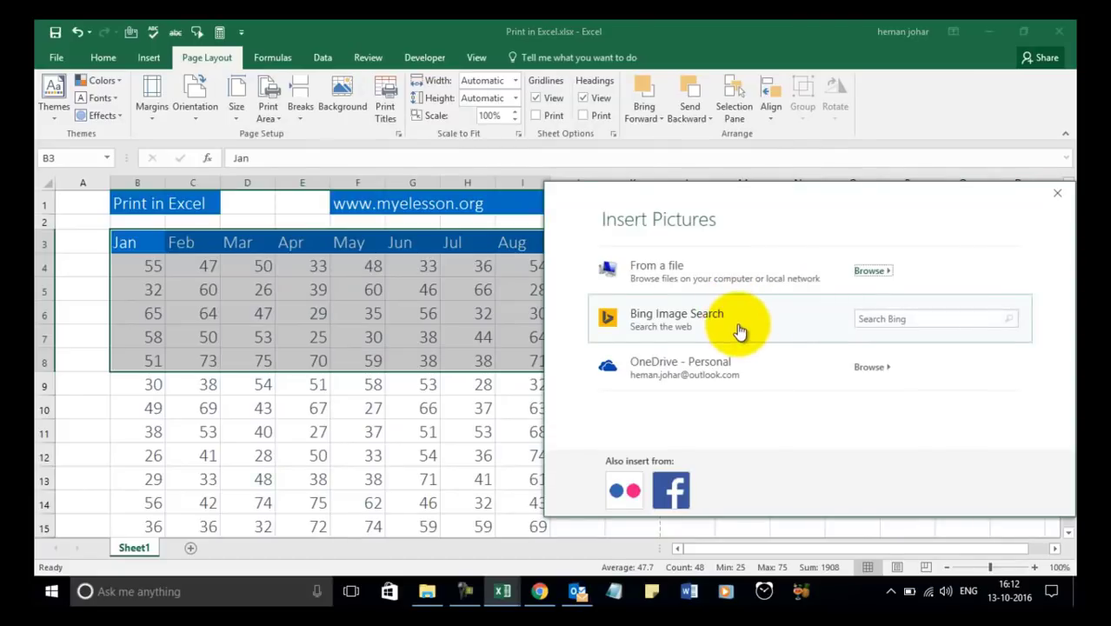
click(1058, 193)
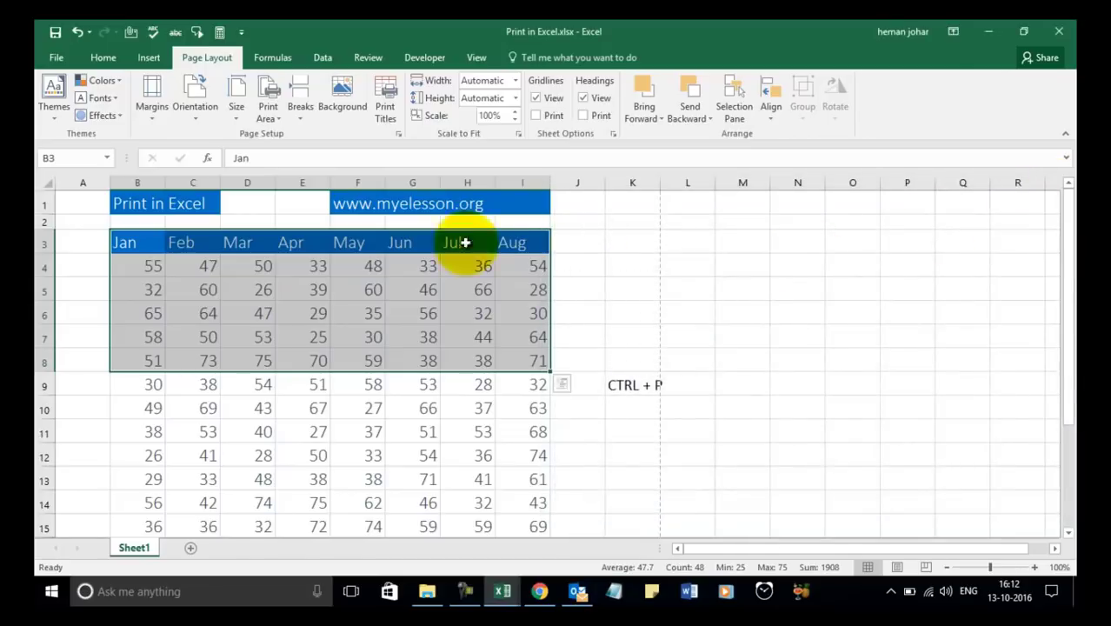
click(390, 116)
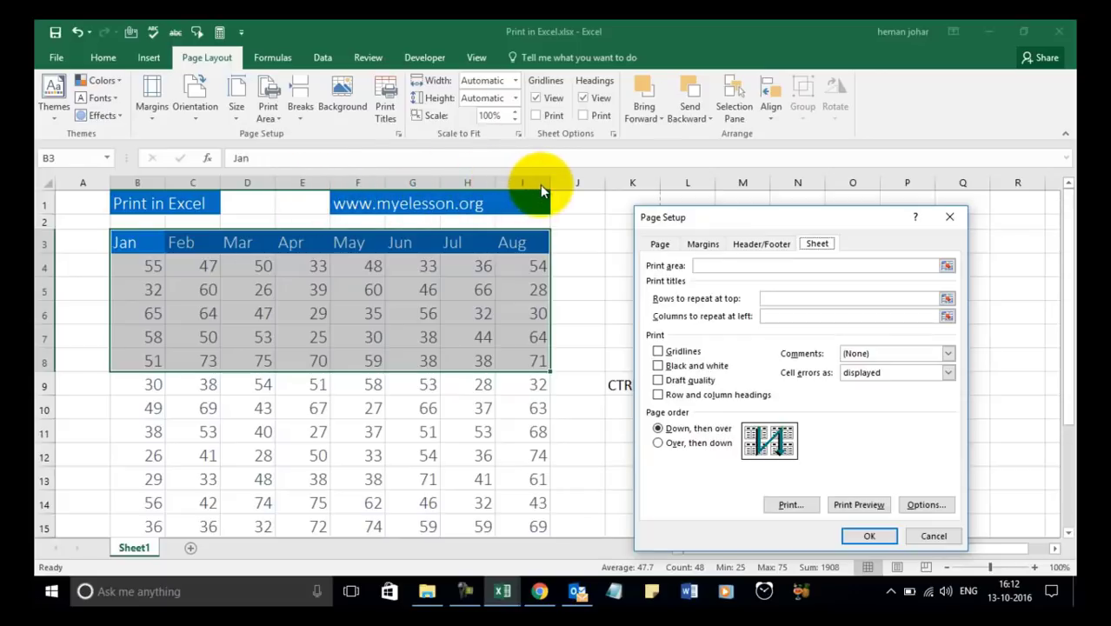
Review Page Setup's Page, Margins and Header/Footer tabs, cancel, and deselect the table.
click(663, 245)
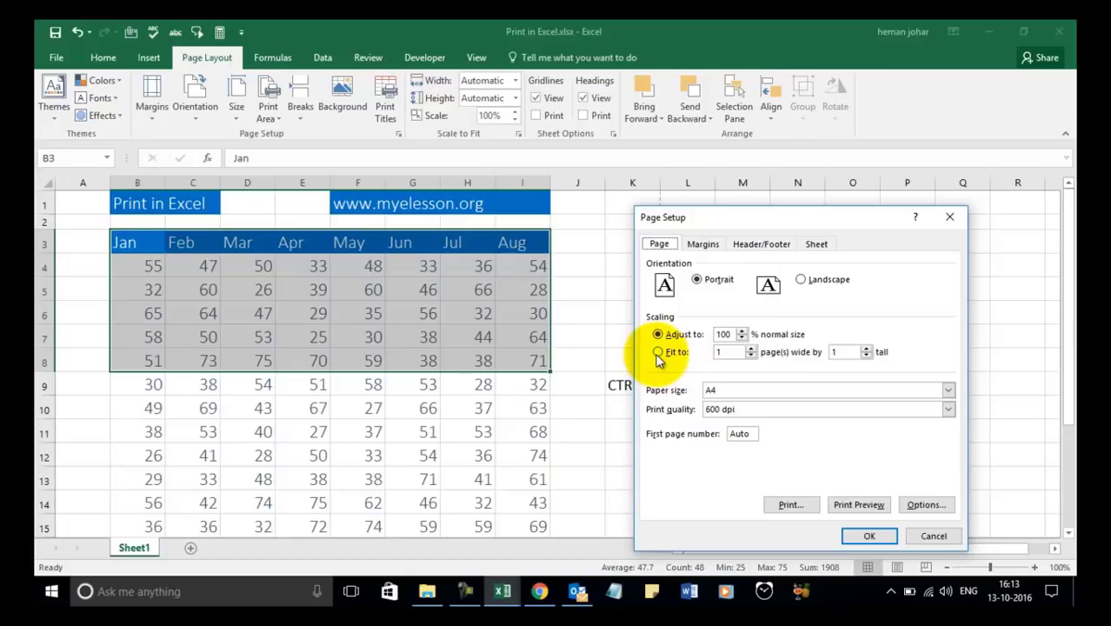
click(703, 244)
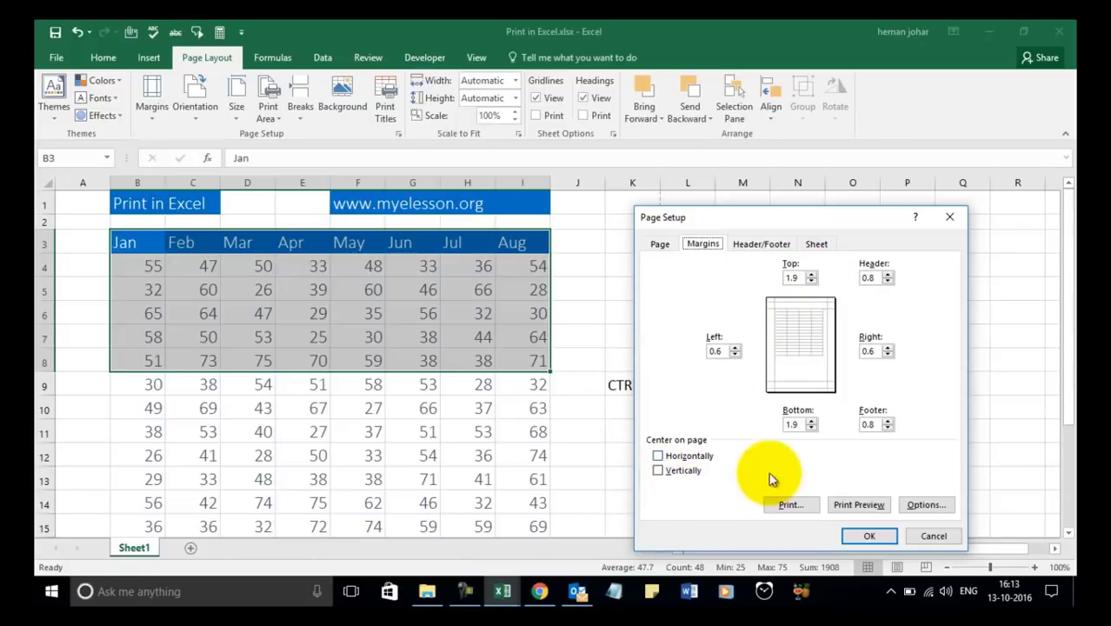
click(765, 245)
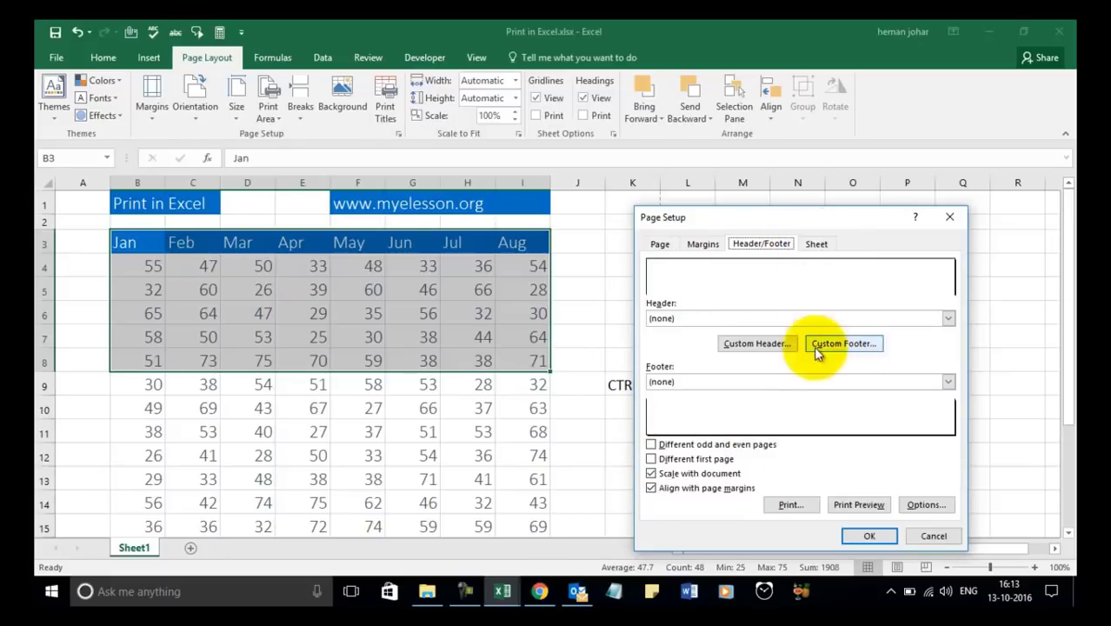
click(932, 536)
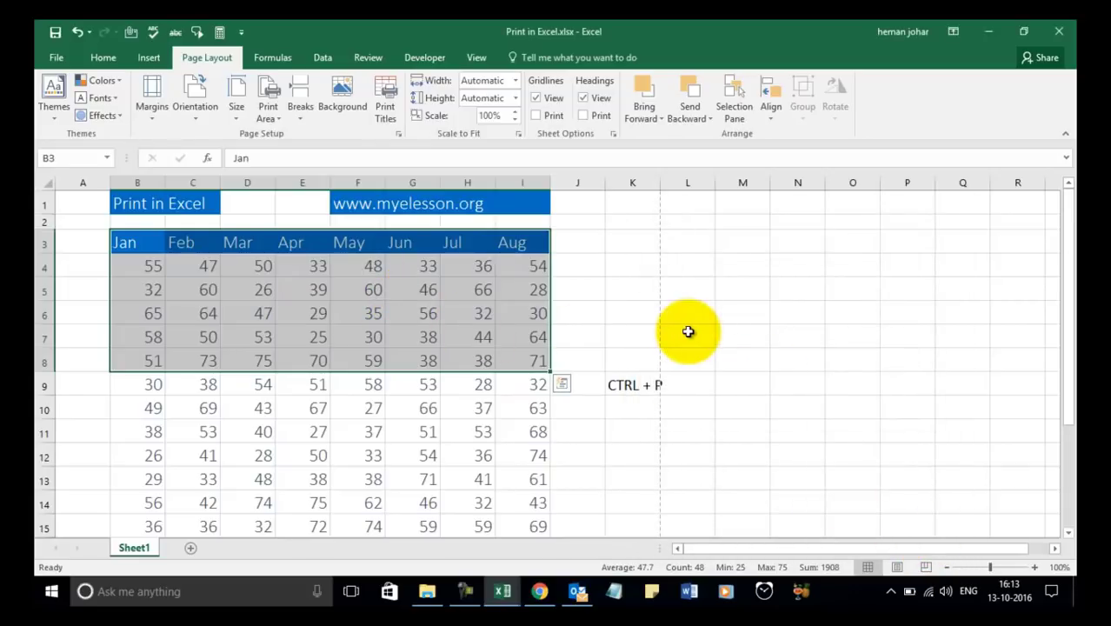
click(588, 317)
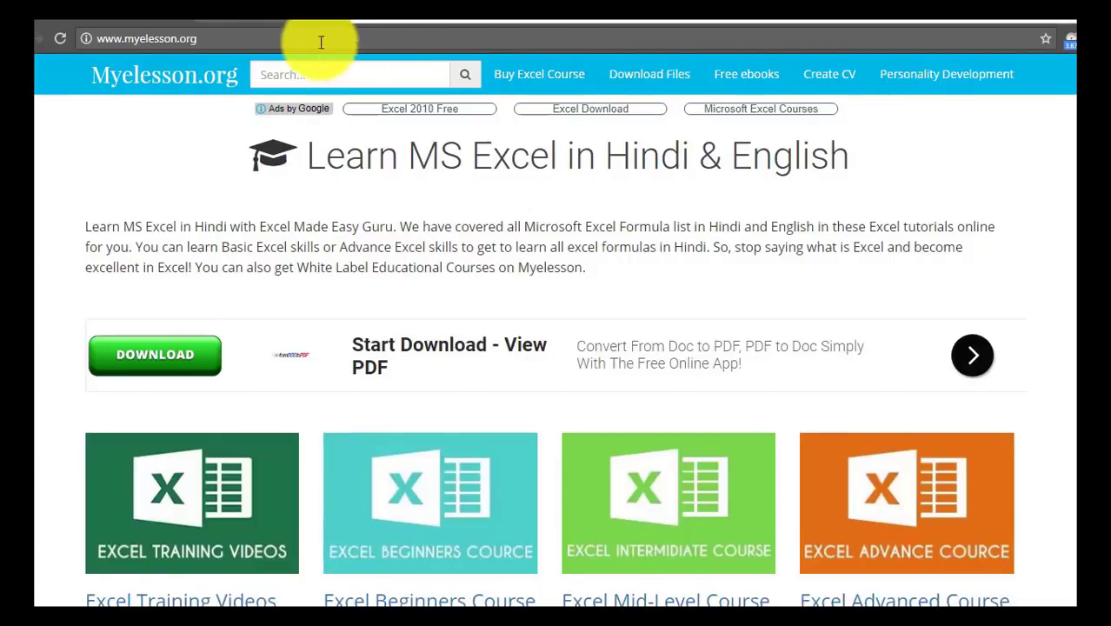
Switch to the 10 Most Used Excel Formula video tab and scroll through its description and comments.
click(268, 23)
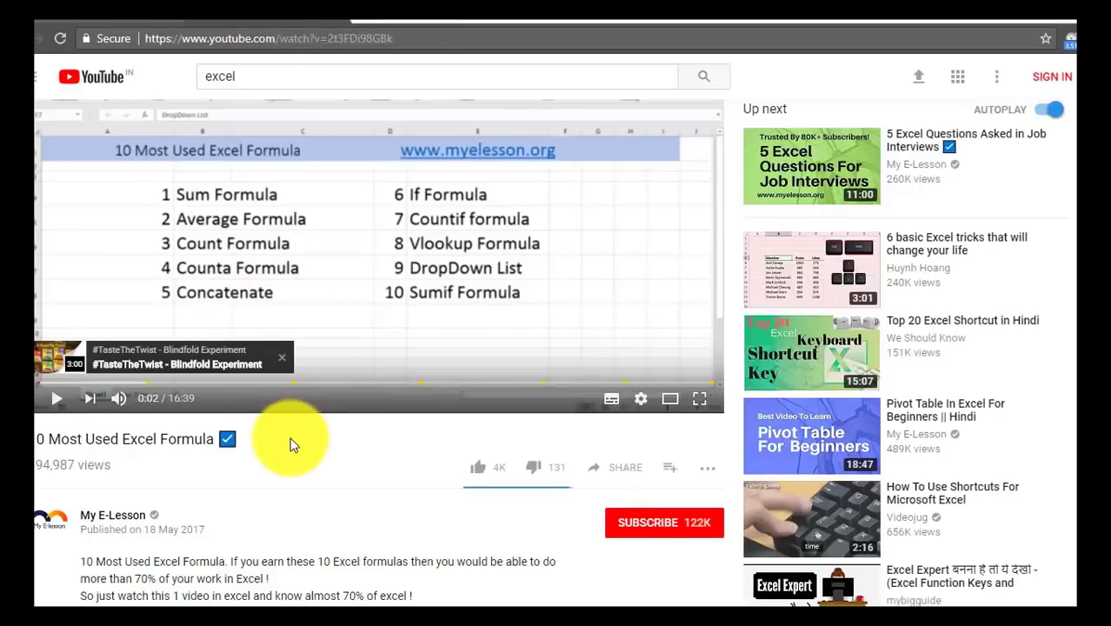
scroll(291, 444, down, 3)
scroll(291, 443, down, 2)
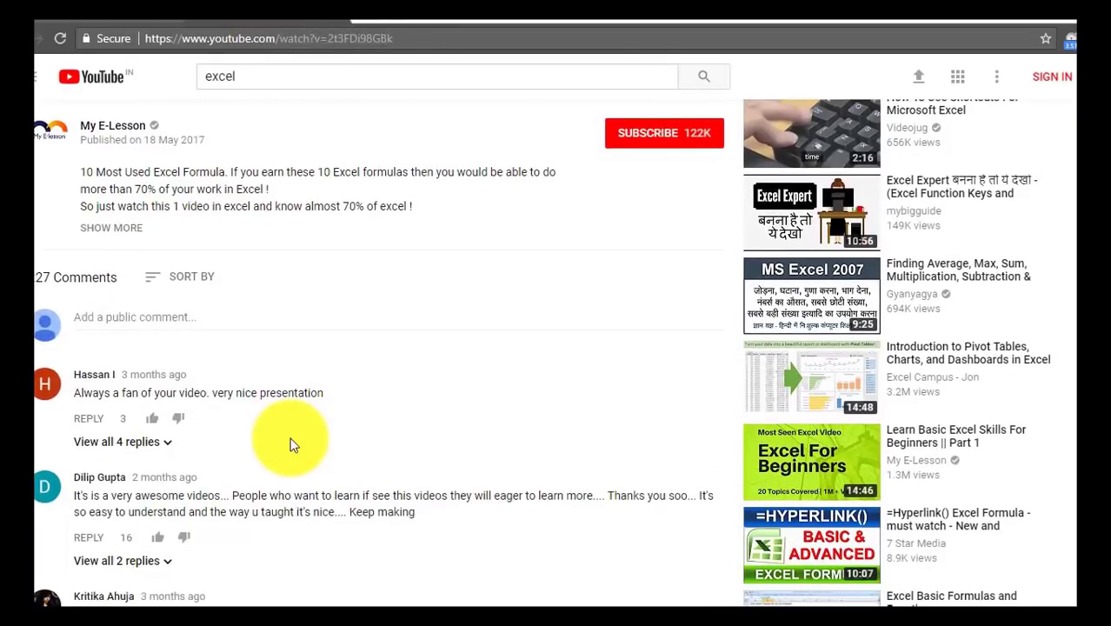
scroll(292, 445, down, 1)
scroll(271, 383, down, 1)
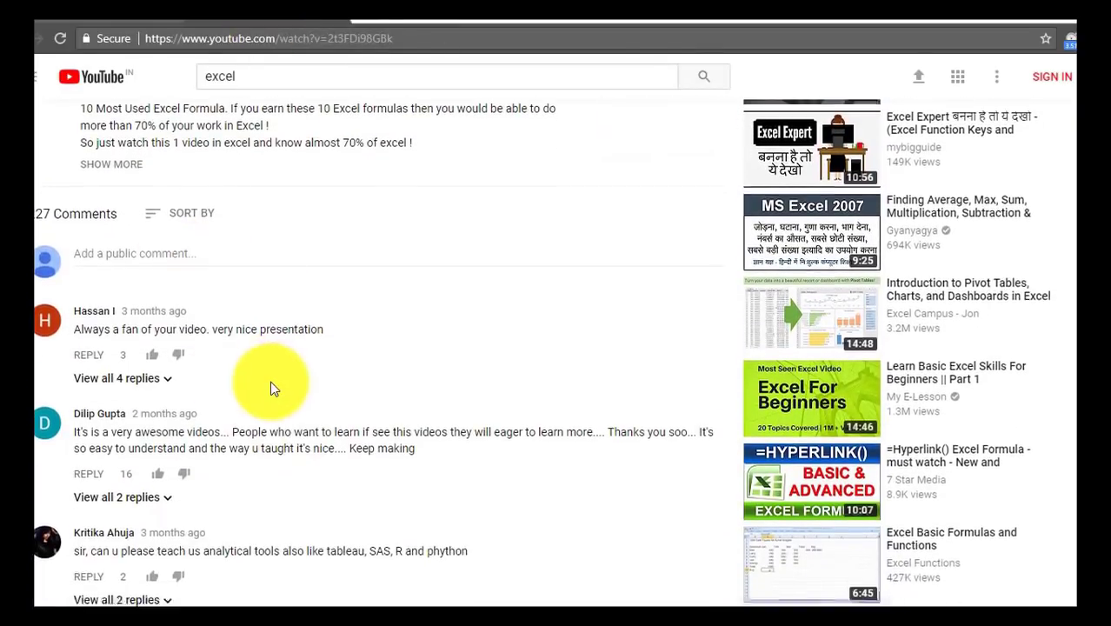
scroll(427, 268, up, 2)
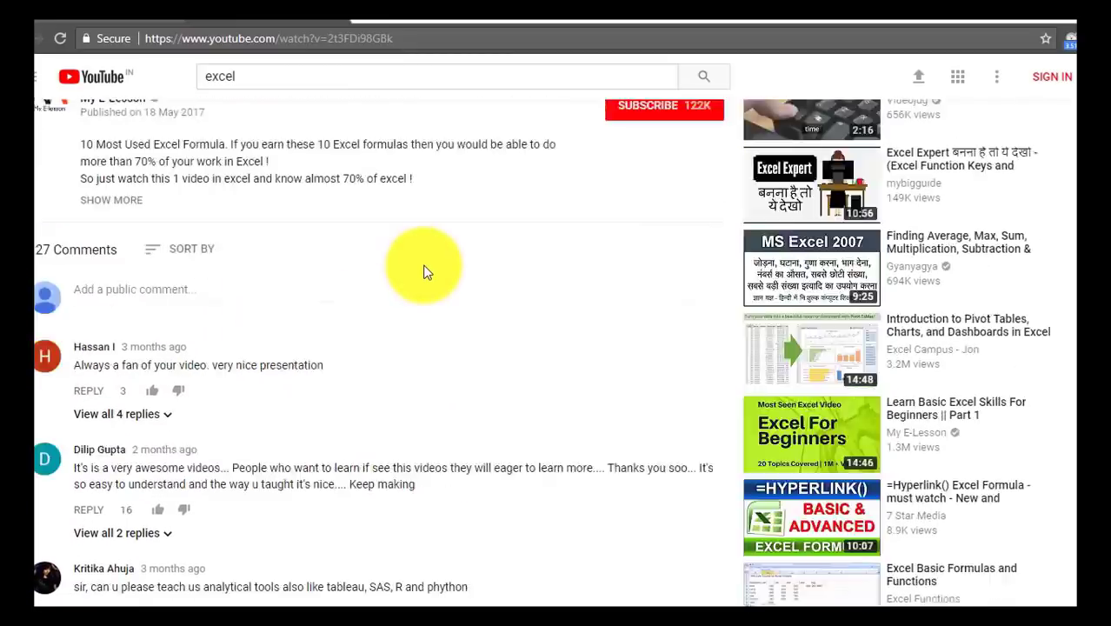
scroll(426, 268, up, 2)
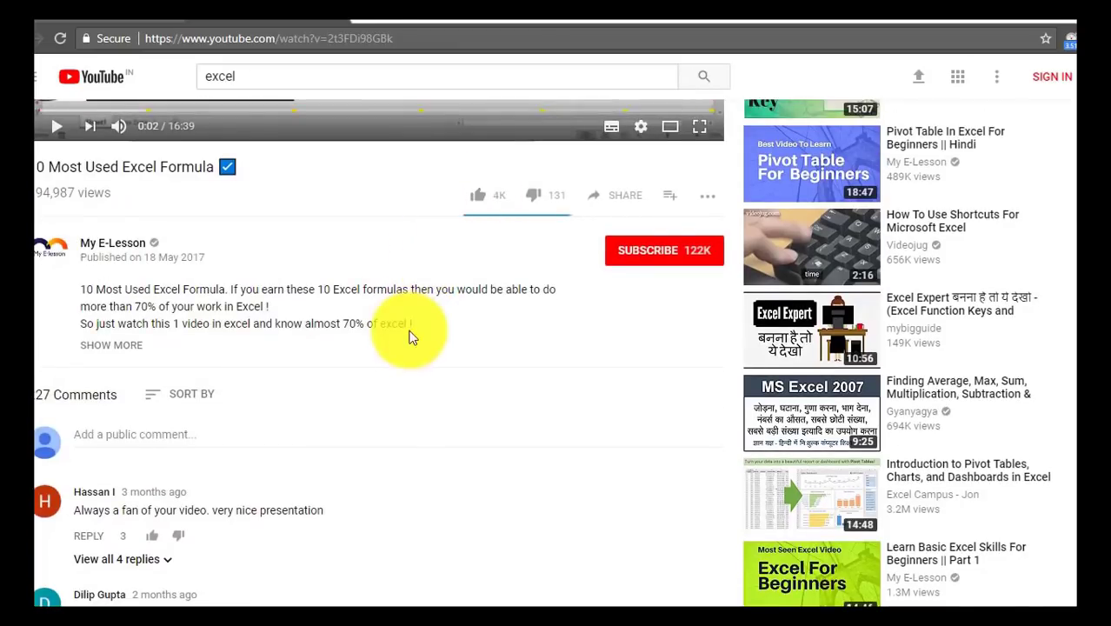
scroll(522, 356, up, 2)
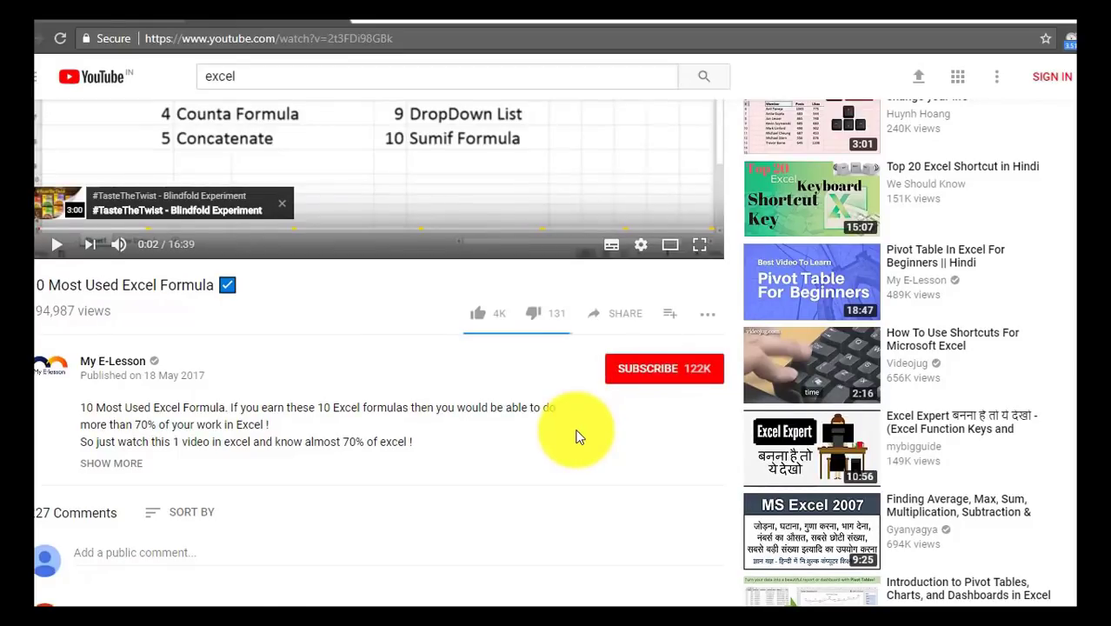
scroll(578, 437, down, 3)
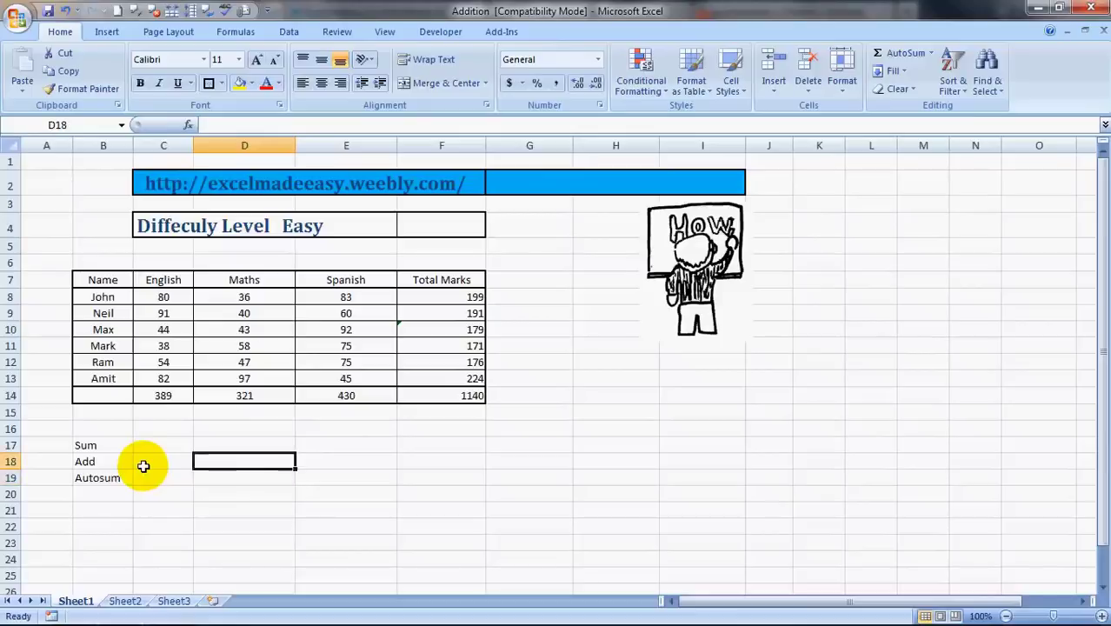
Delete the Total Marks values in F8:F14.
key(Up)
key(Up)
key(Up)
key(Right)
key(Right)
key(shift+Down)
key(shift+Down)
key(shift+Down)
key(shift+Down)
key(shift+Down)
key(shift+Down)
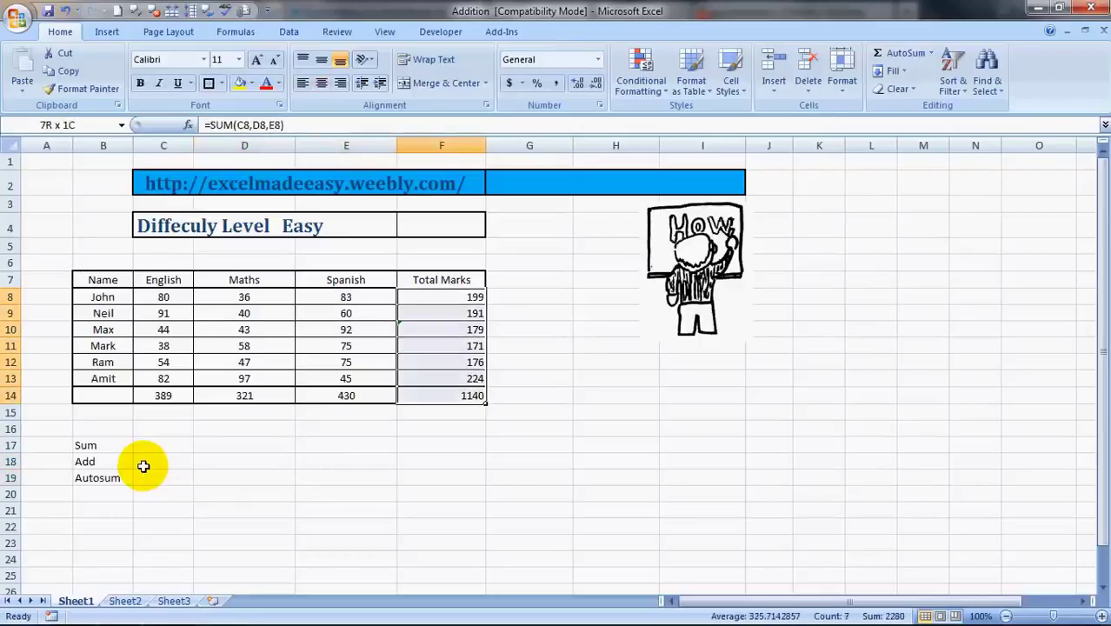
key(Delete)
key(Down)
key(Down)
key(Down)
key(Down)
key(Down)
key(Down)
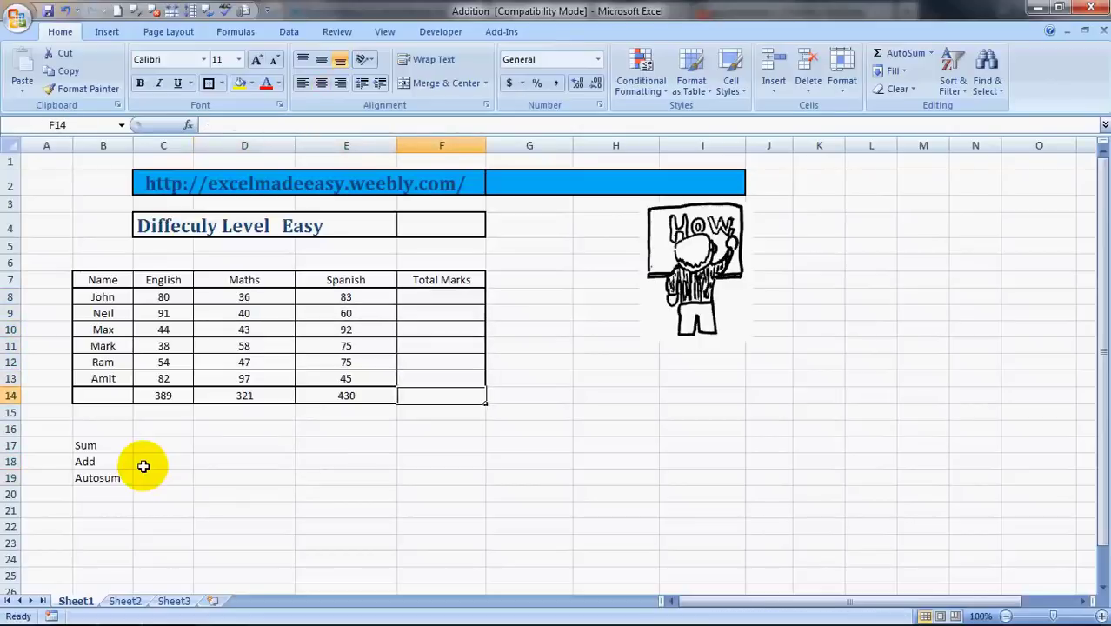
Clear the subject totals 389, 321 and 430 in C14:E14, then select F8.
key(Left)
key(shift+Left)
key(shift+Left)
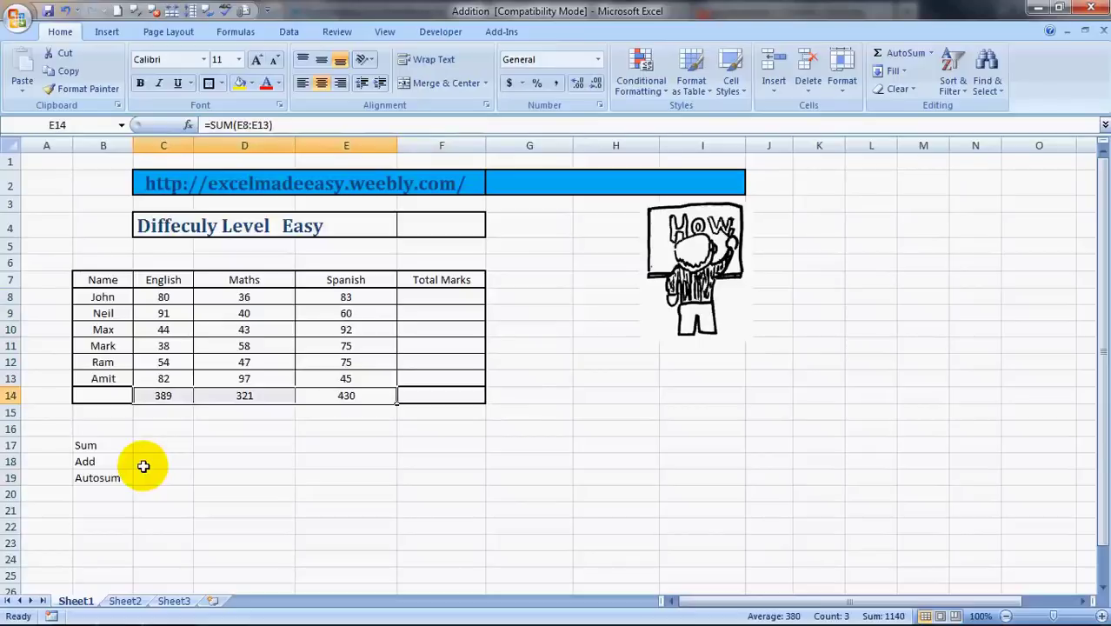
key(Delete)
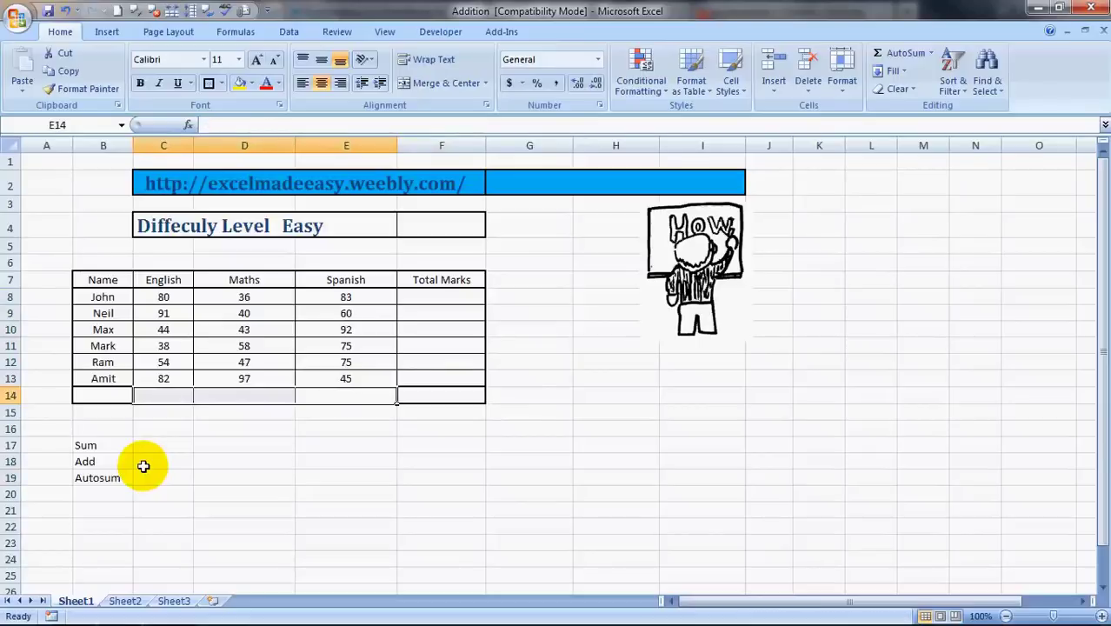
key(Right)
key(Right)
key(Right)
key(Left)
key(Left)
key(Up)
key(Up)
key(Up)
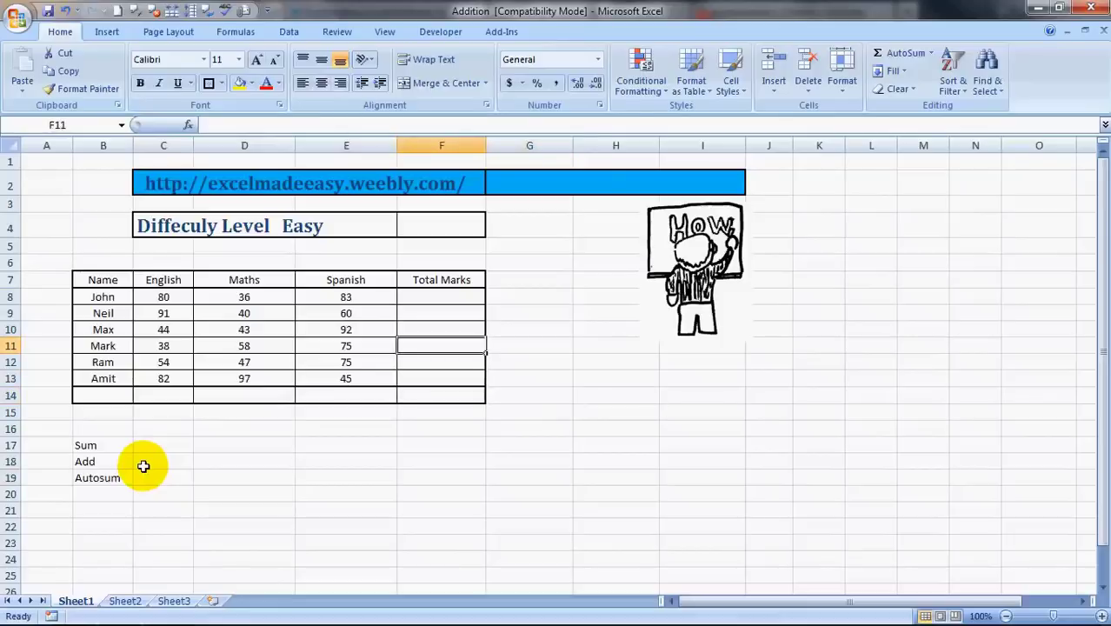
key(Up)
key(Up)
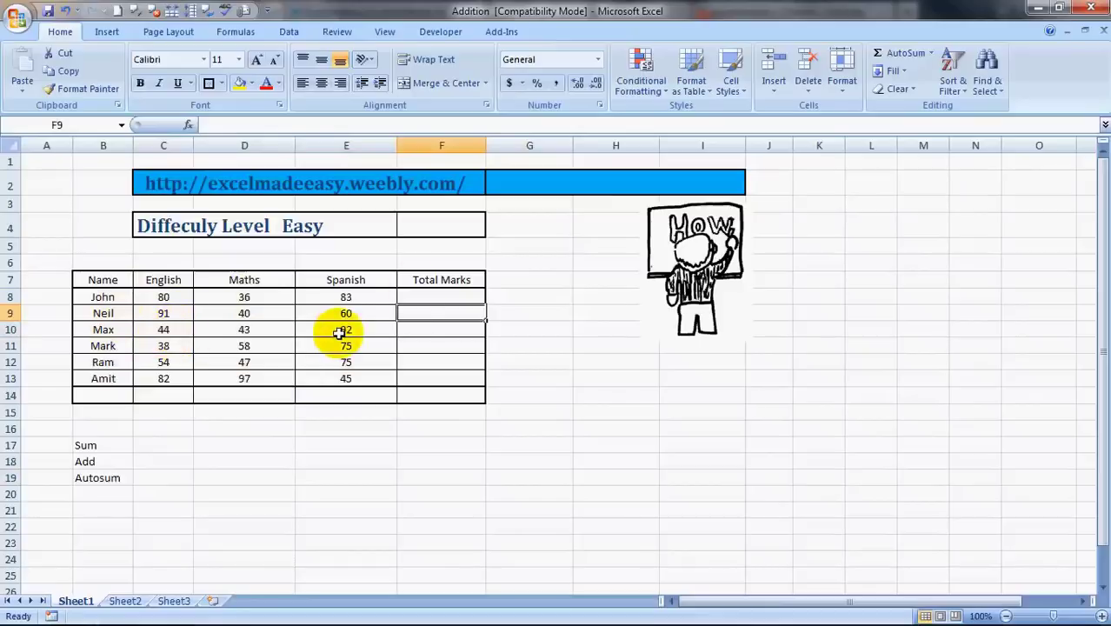
click(429, 294)
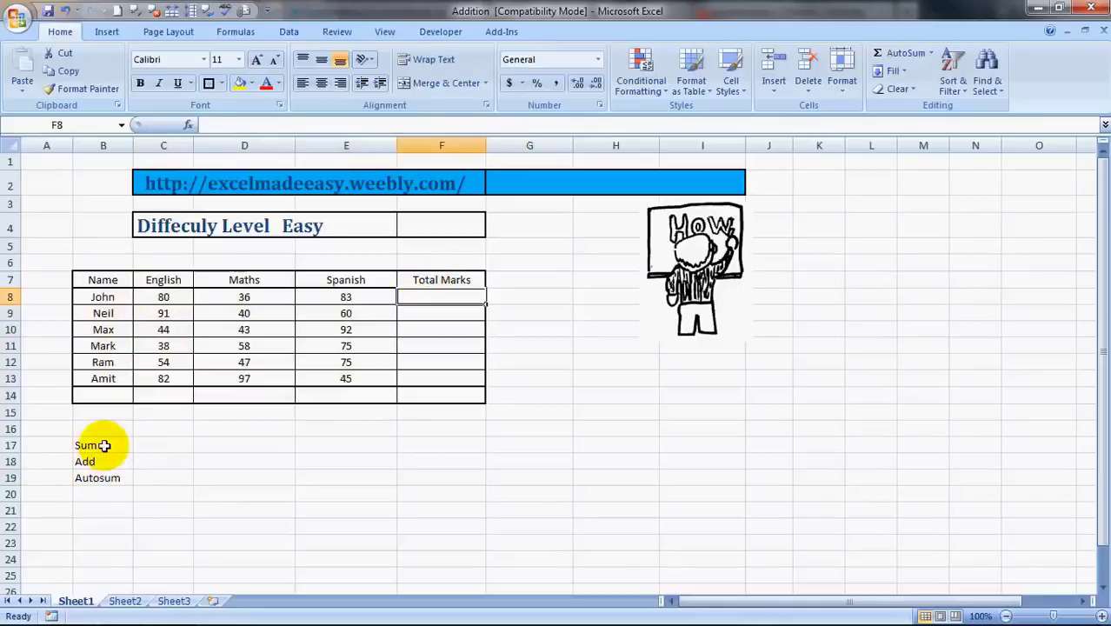
click(96, 446)
Enter =SUM(C8,D8,E8) in F8 so John's Total Marks shows 199.
click(440, 296)
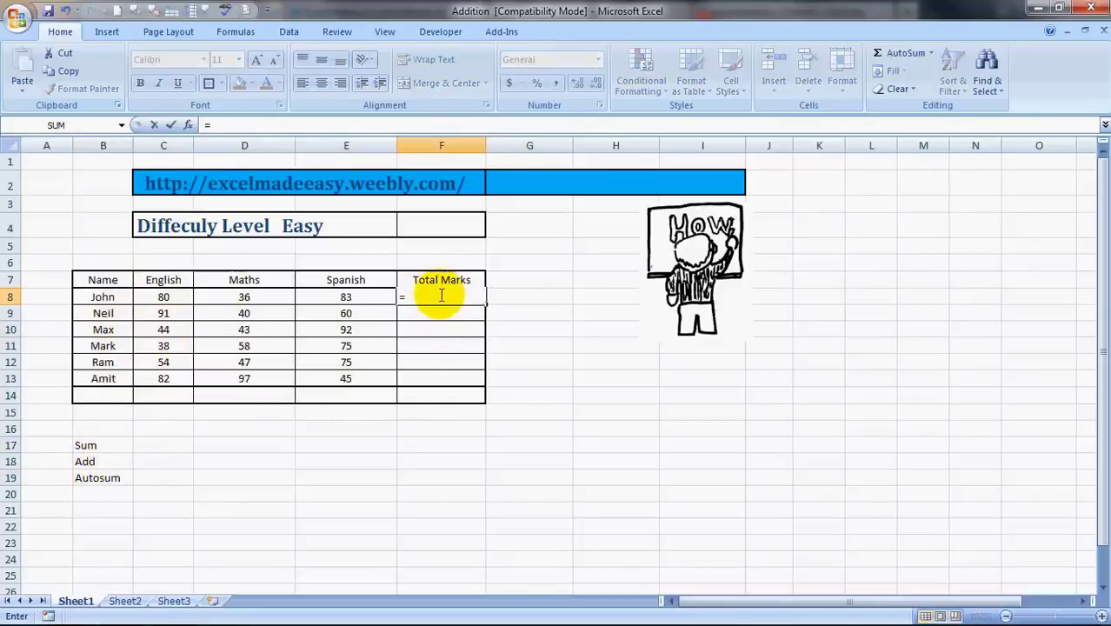
text(=sum)
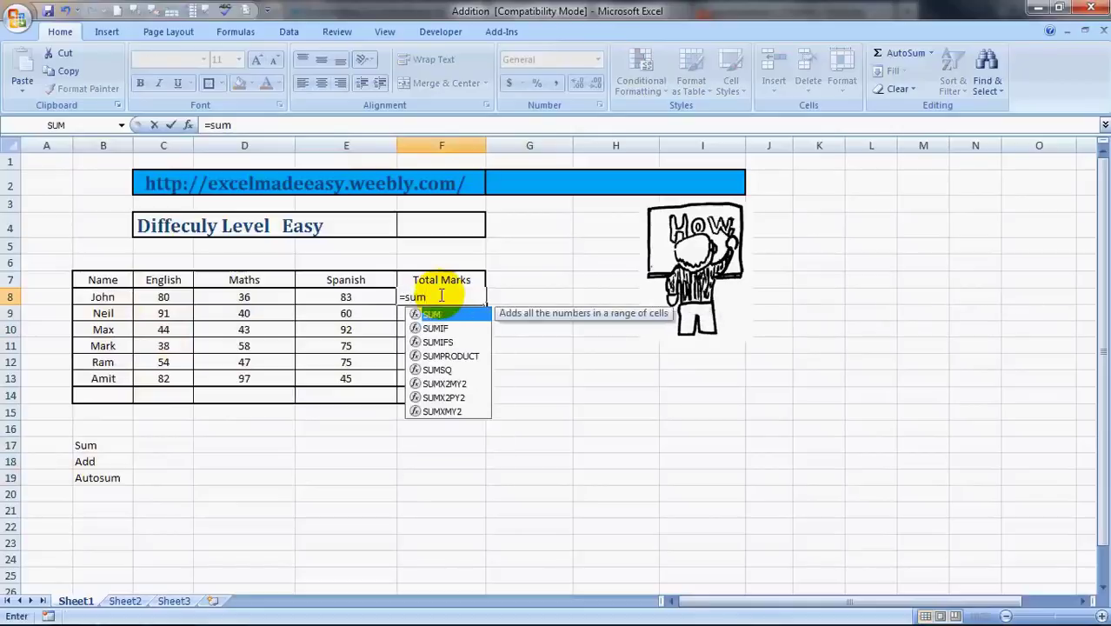
text(()
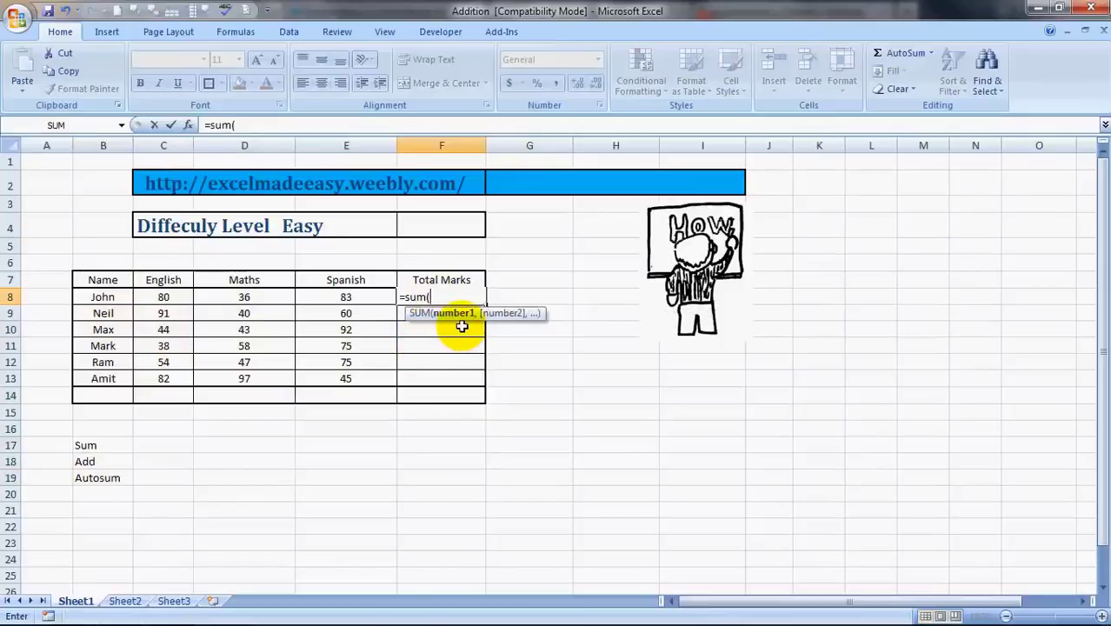
click(170, 297)
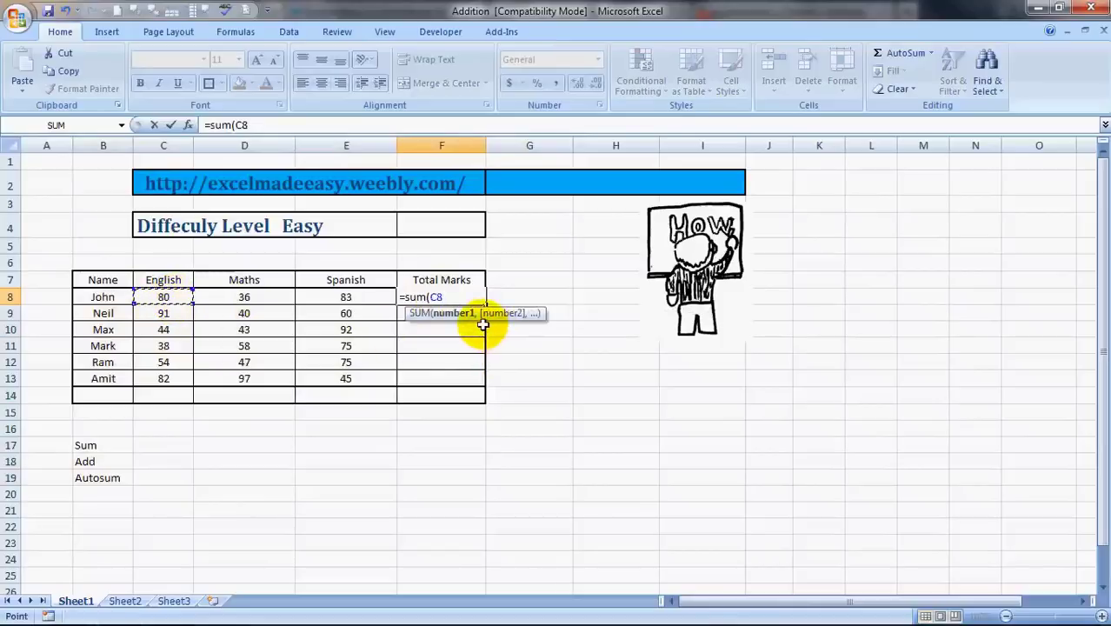
text(,)
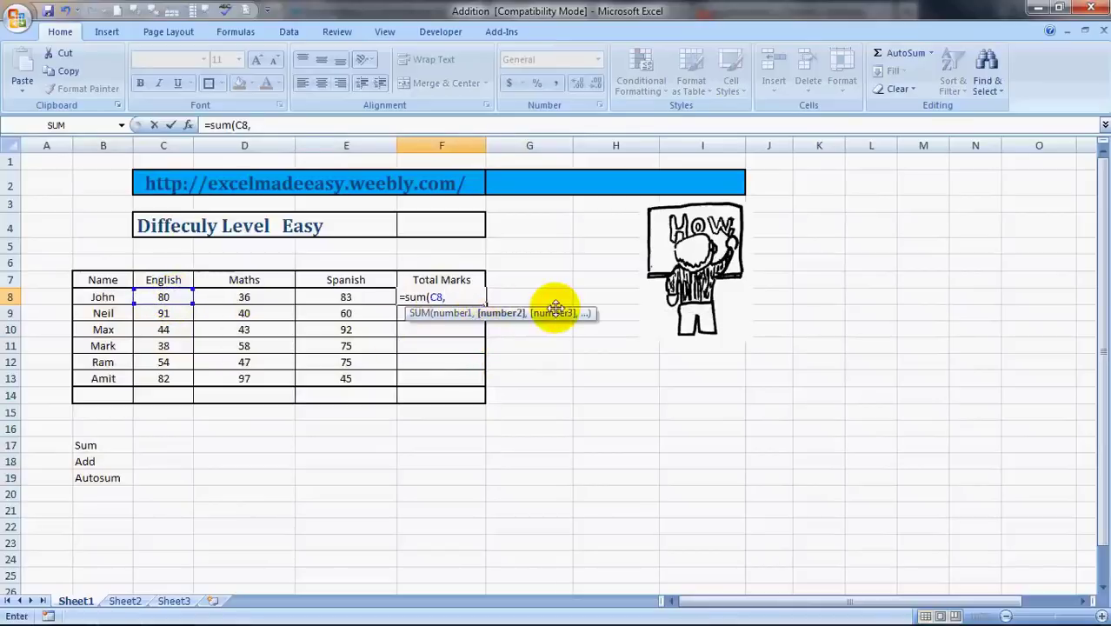
click(246, 300)
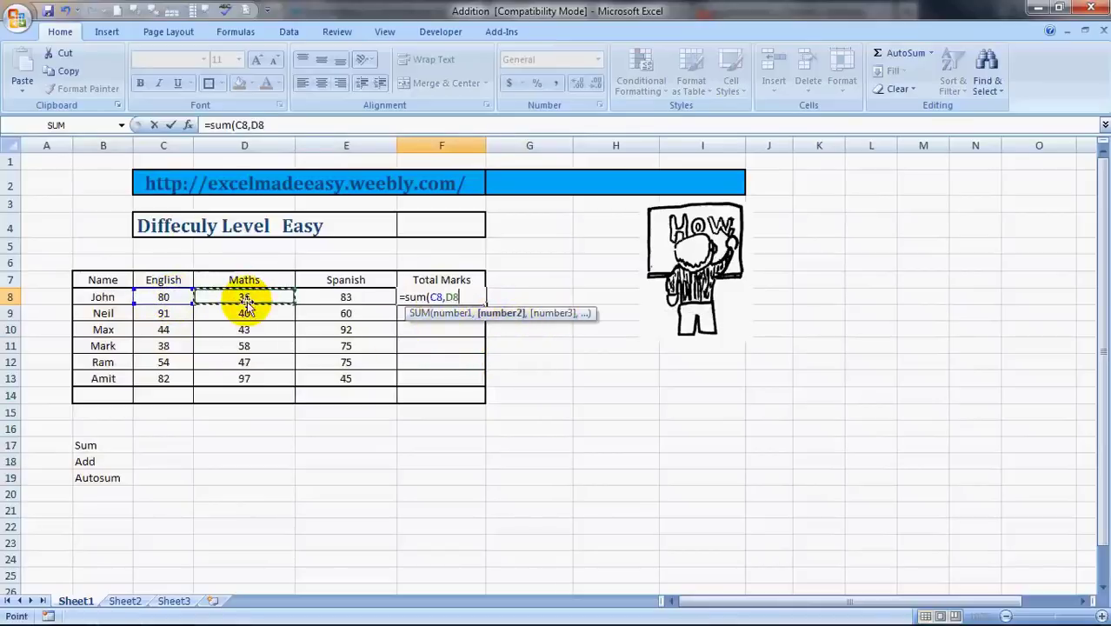
text(,)
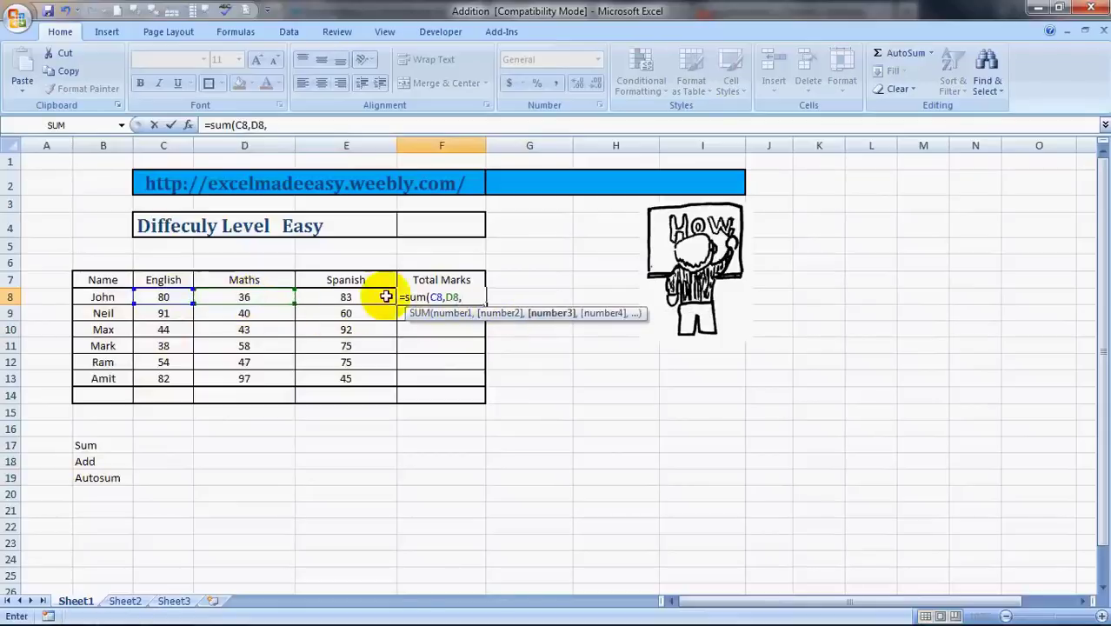
click(356, 297)
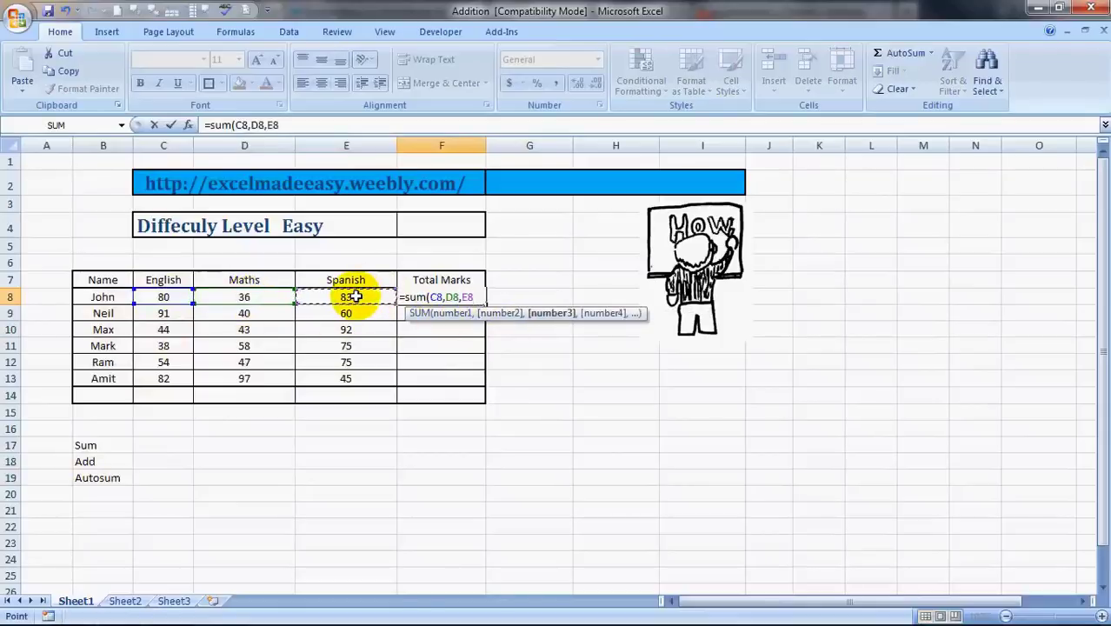
text())
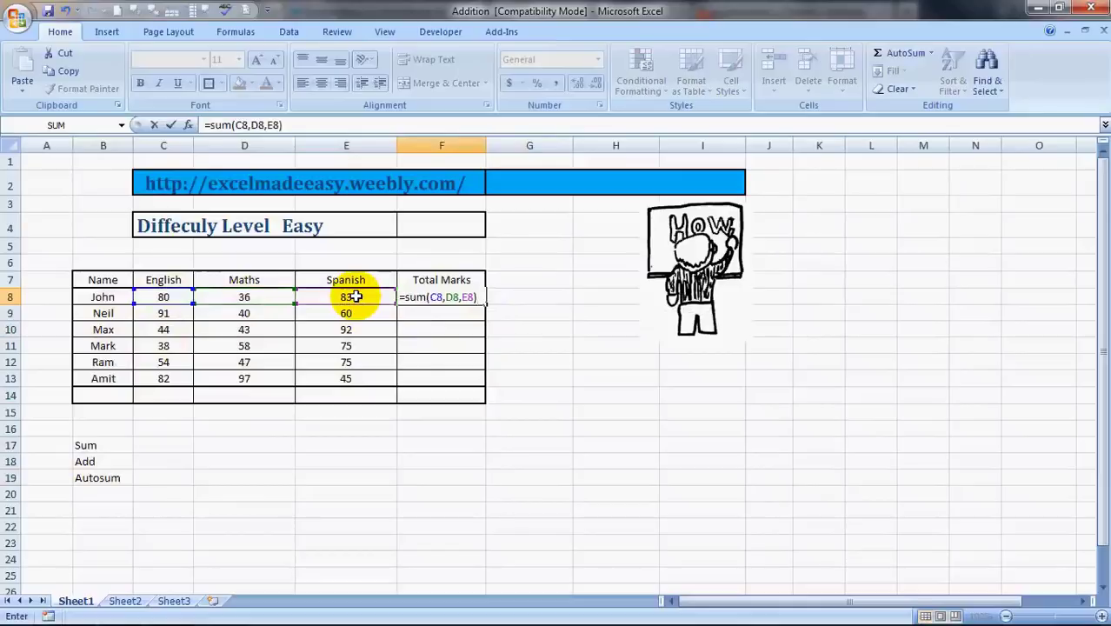
key(Return)
key(Up)
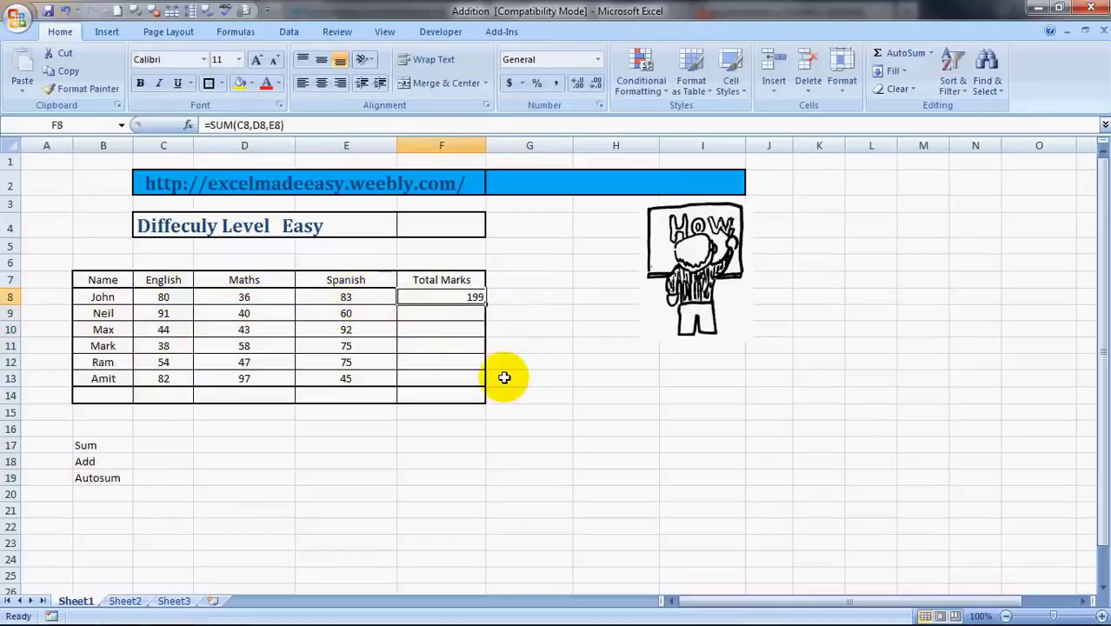
Enter =SUM(C9:E9) in F9 so Neil's total shows 191.
key(Down)
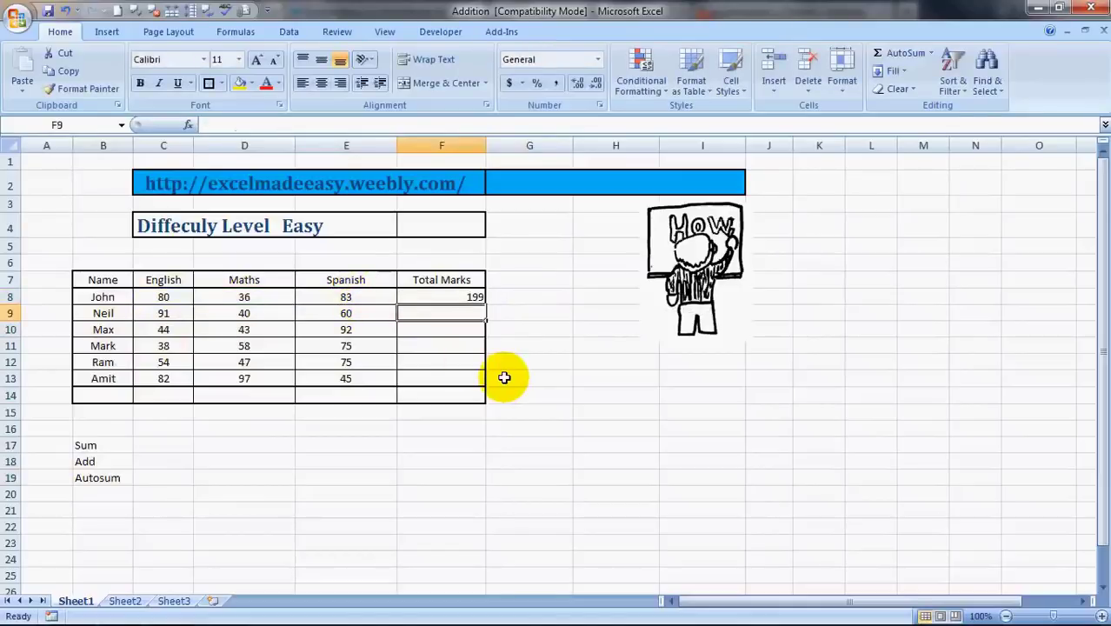
text(=s)
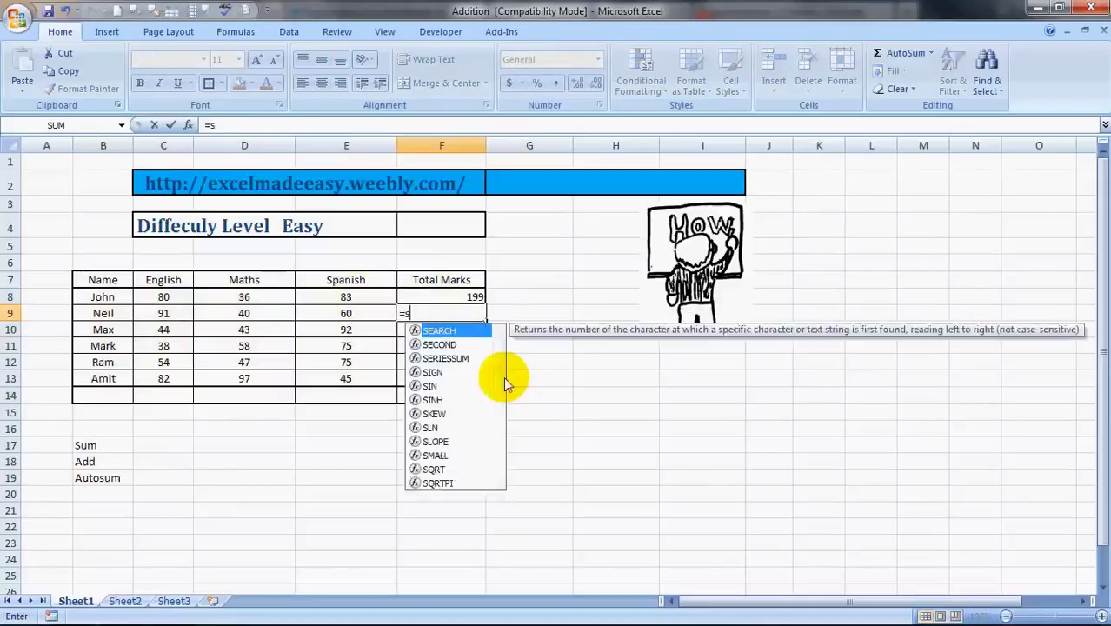
text(um()
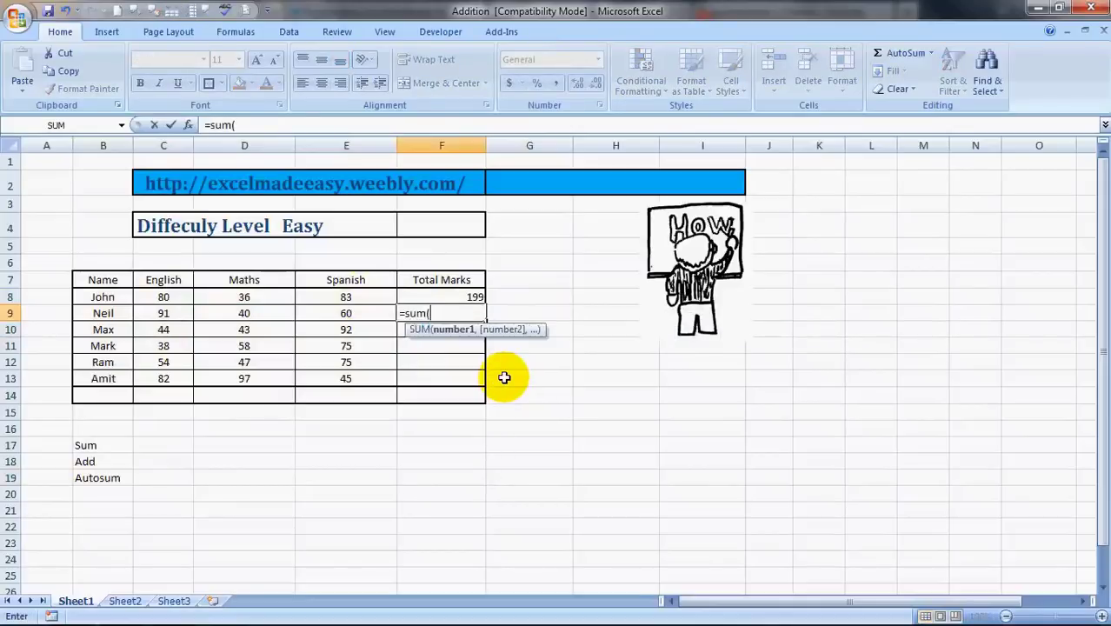
click(160, 313)
key(shift+Right)
key(shift+Right)
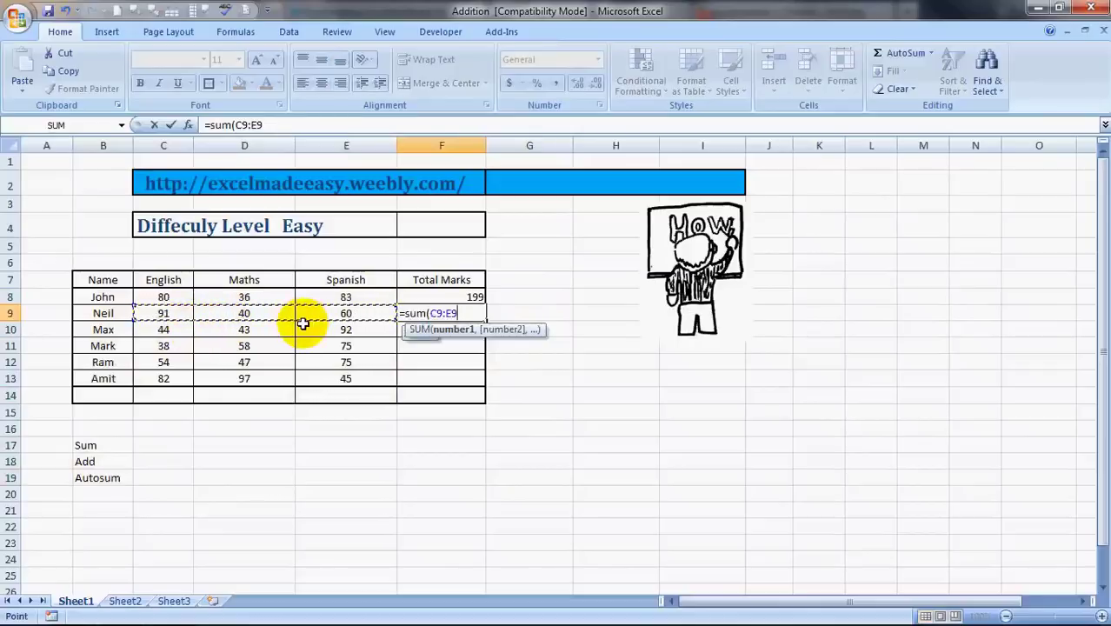
key(ctrl+Return)
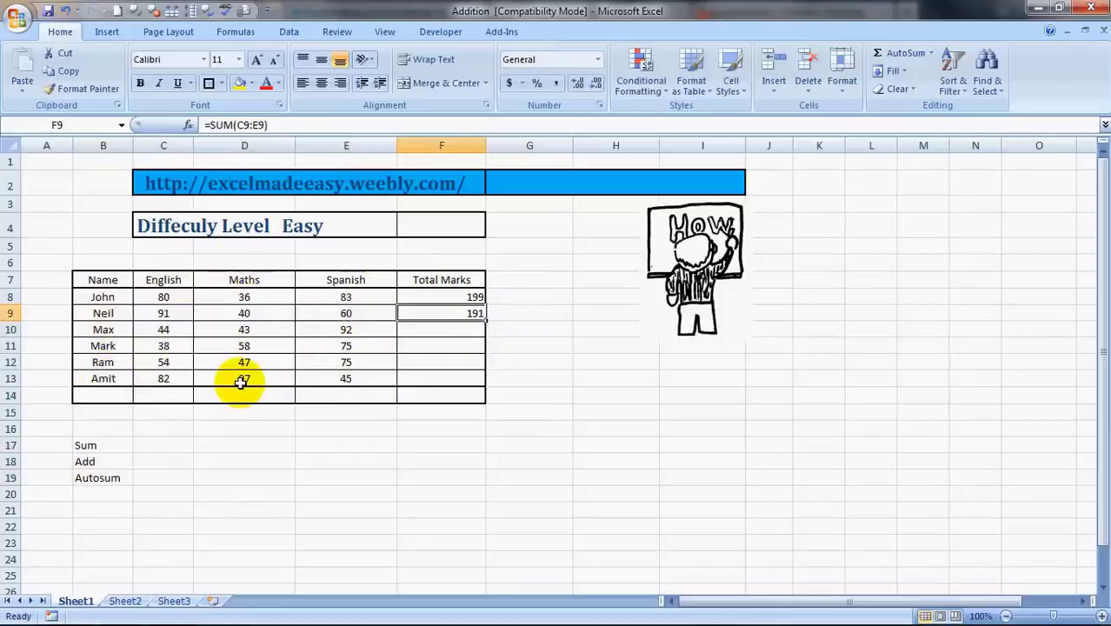
key(Down)
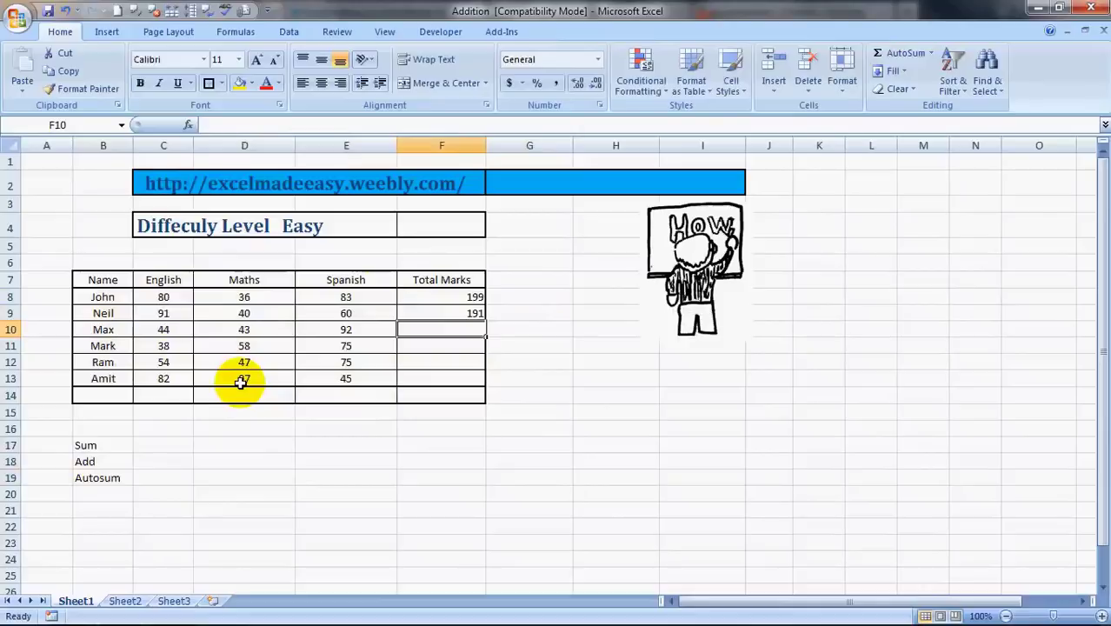
Build Max's total in F10 as =C10+D10, then extend it to =C10+D10+E10 (179).
text(=)
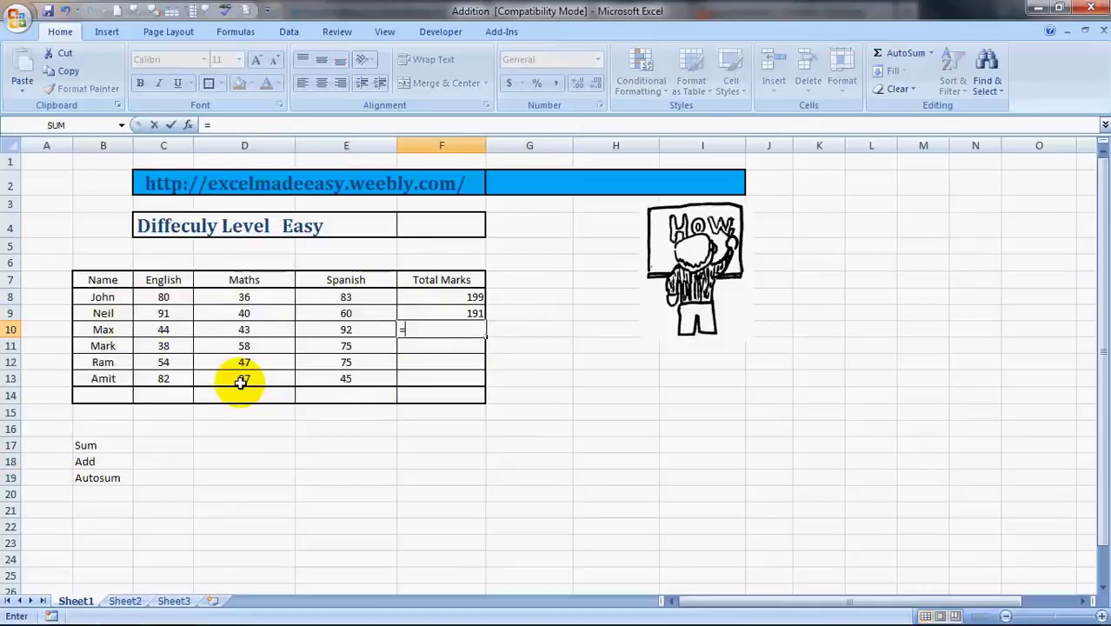
click(164, 331)
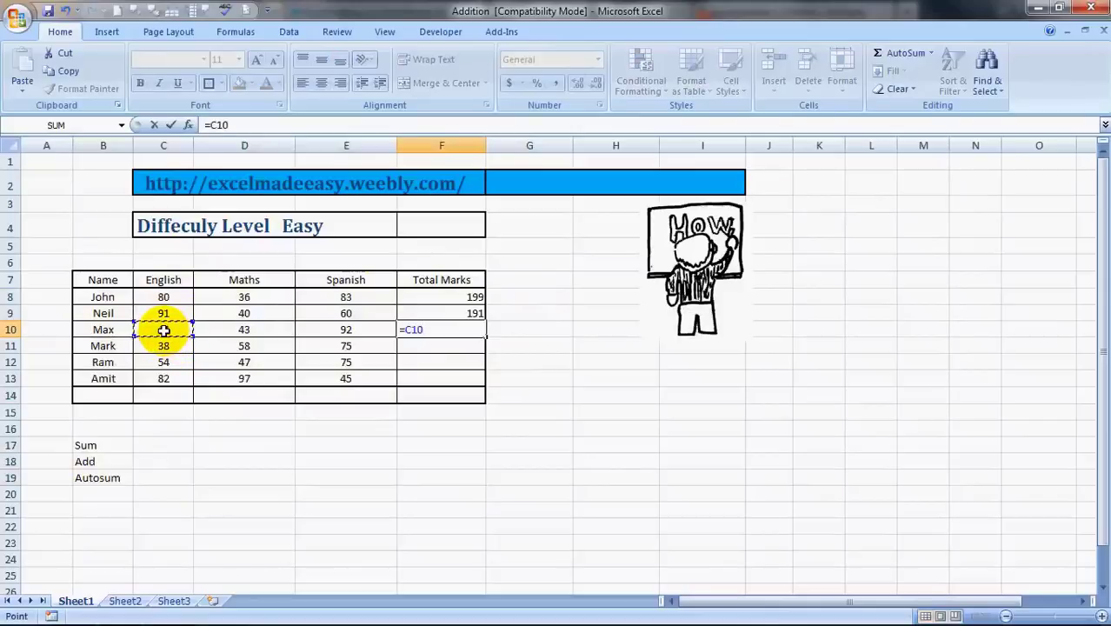
text(+)
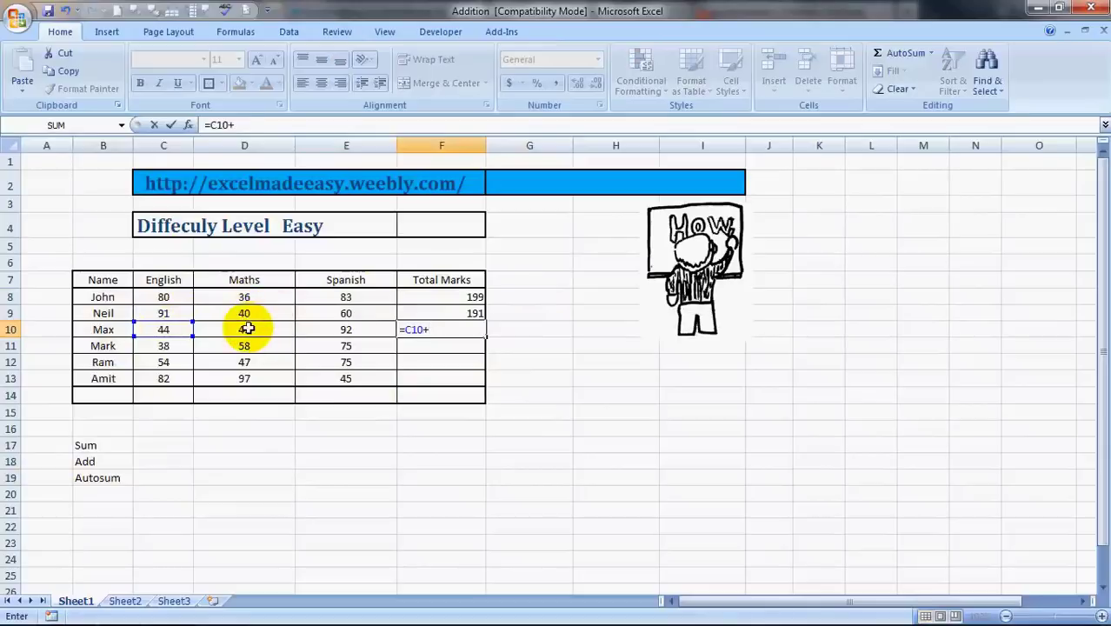
click(248, 329)
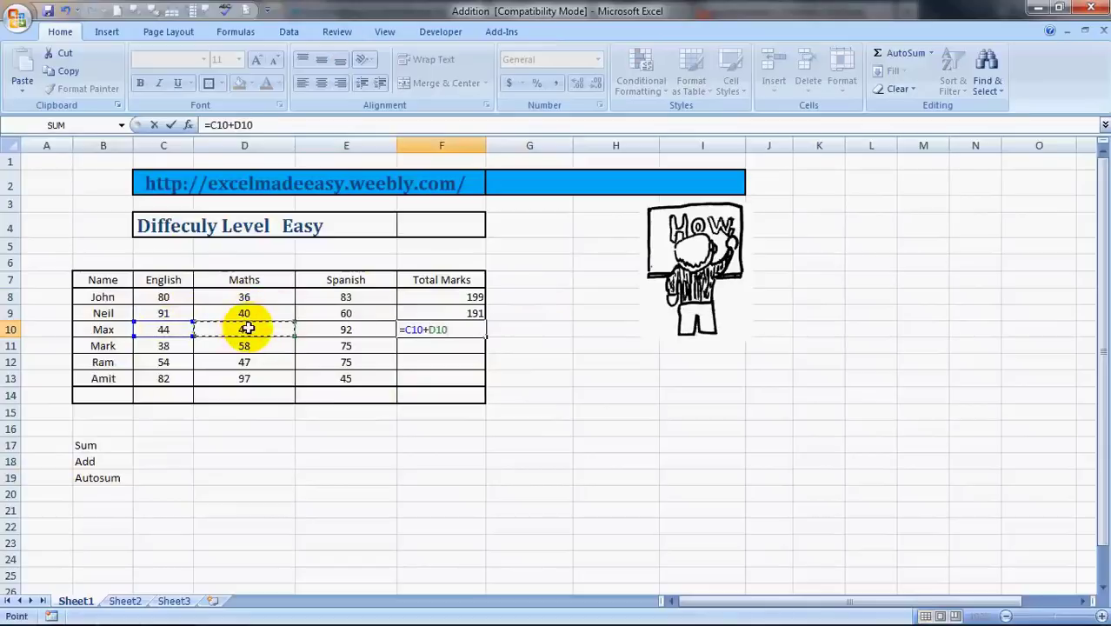
key(shift+Return)
key(Return)
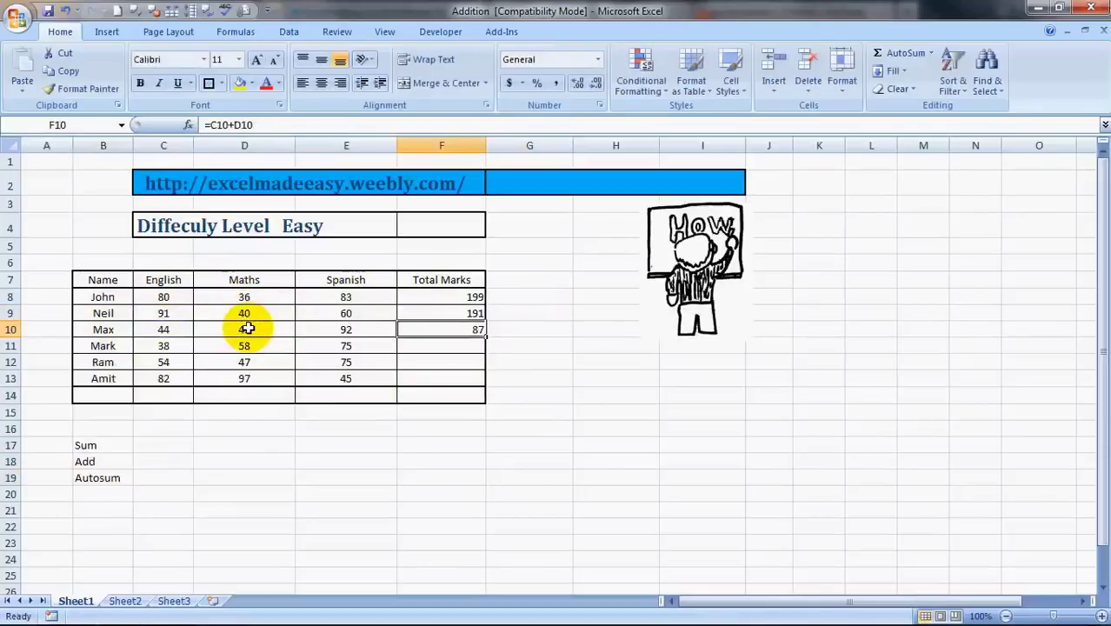
key(F2)
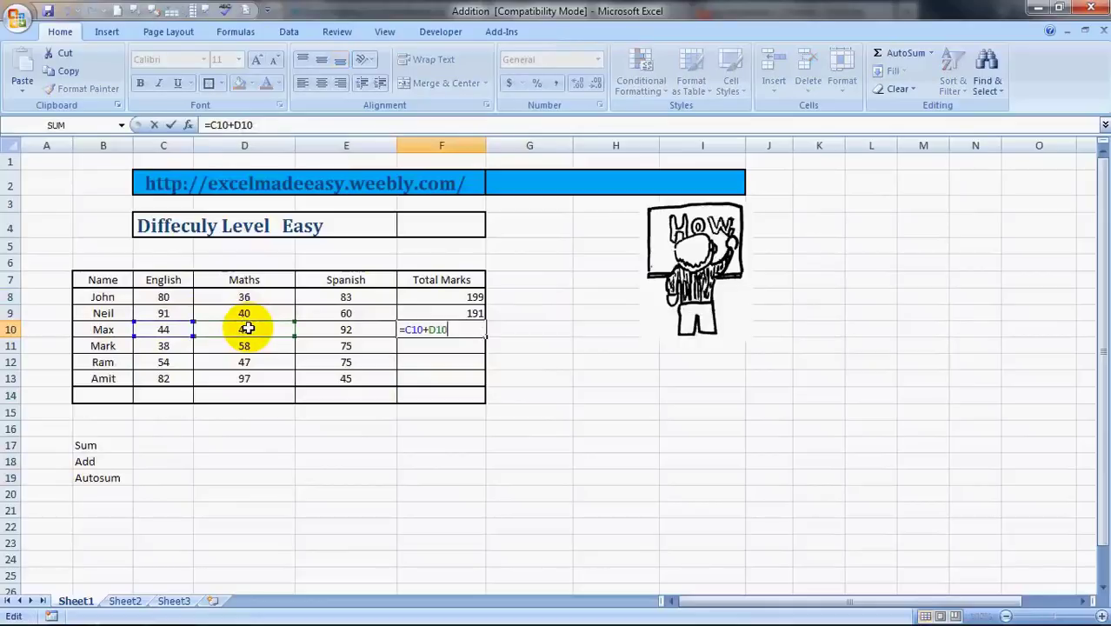
text(+)
click(349, 328)
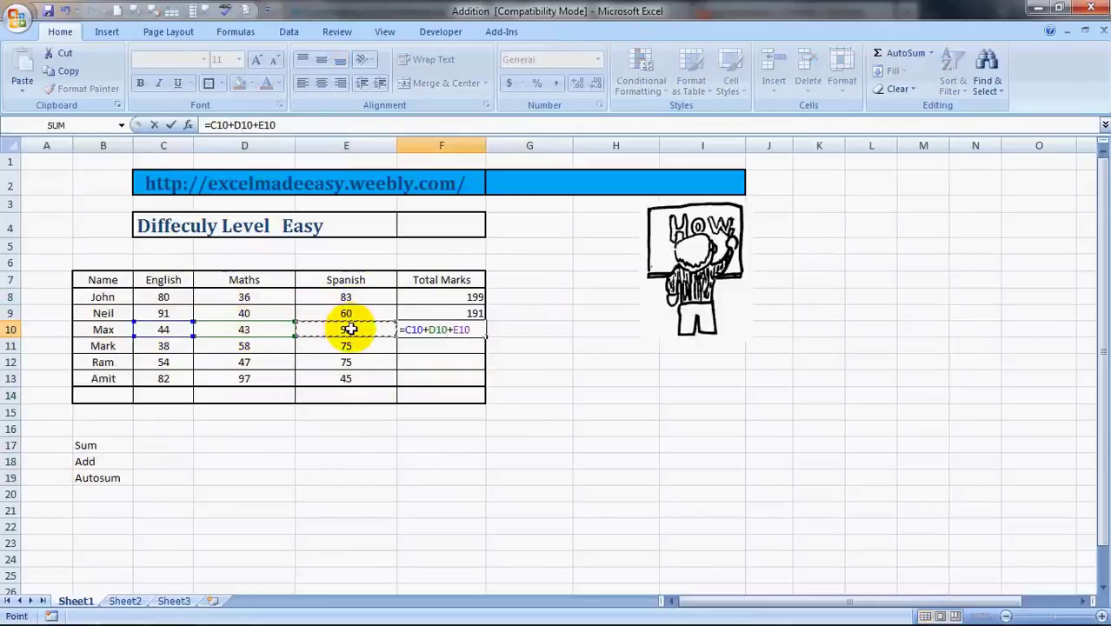
key(Return)
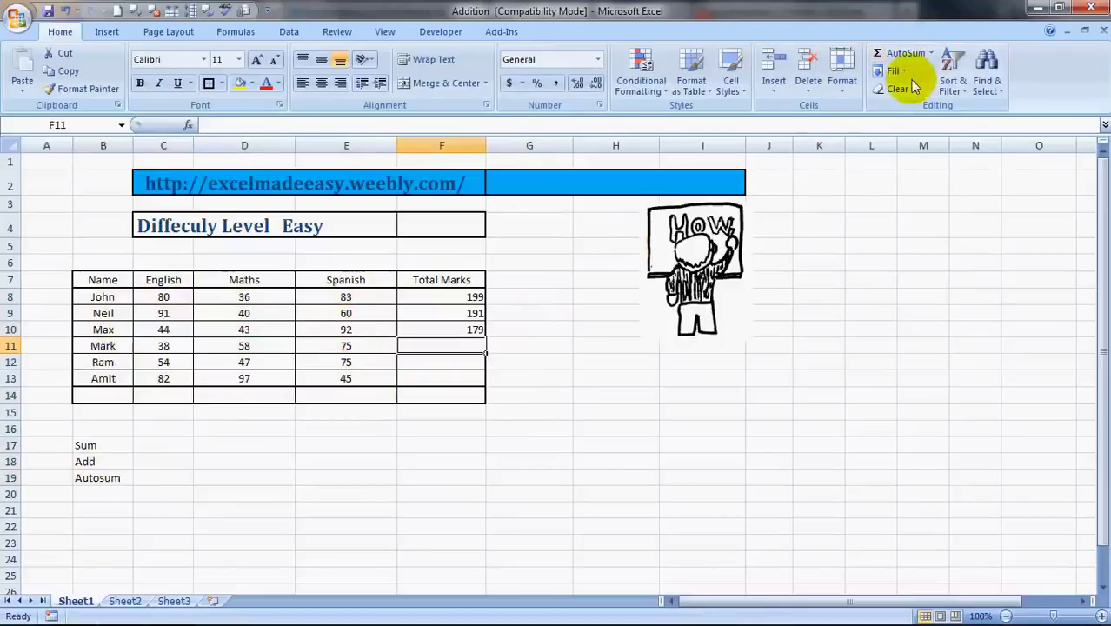
AutoSum Mark's marks into F11 as =SUM(C11:E11), giving 171.
click(906, 53)
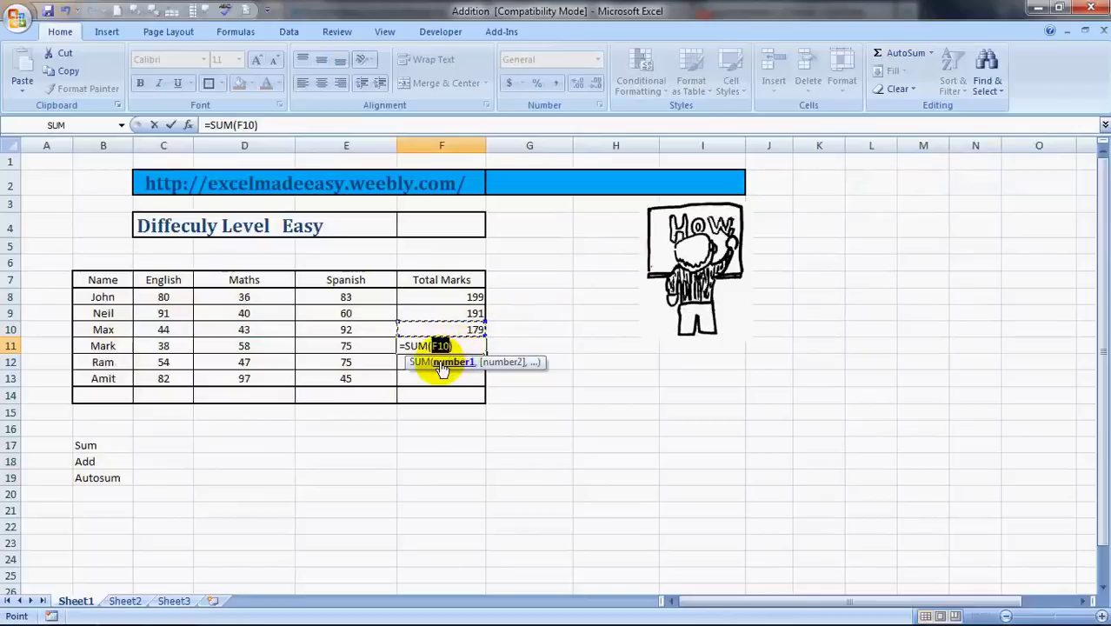
key(Left)
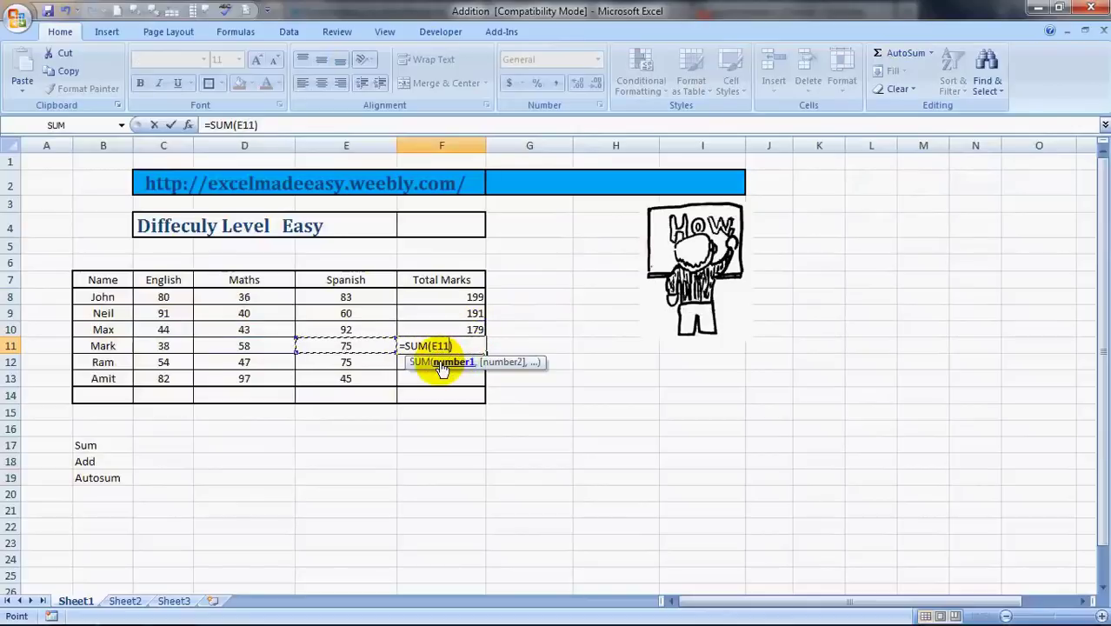
key(shift+Left)
key(shift+Left)
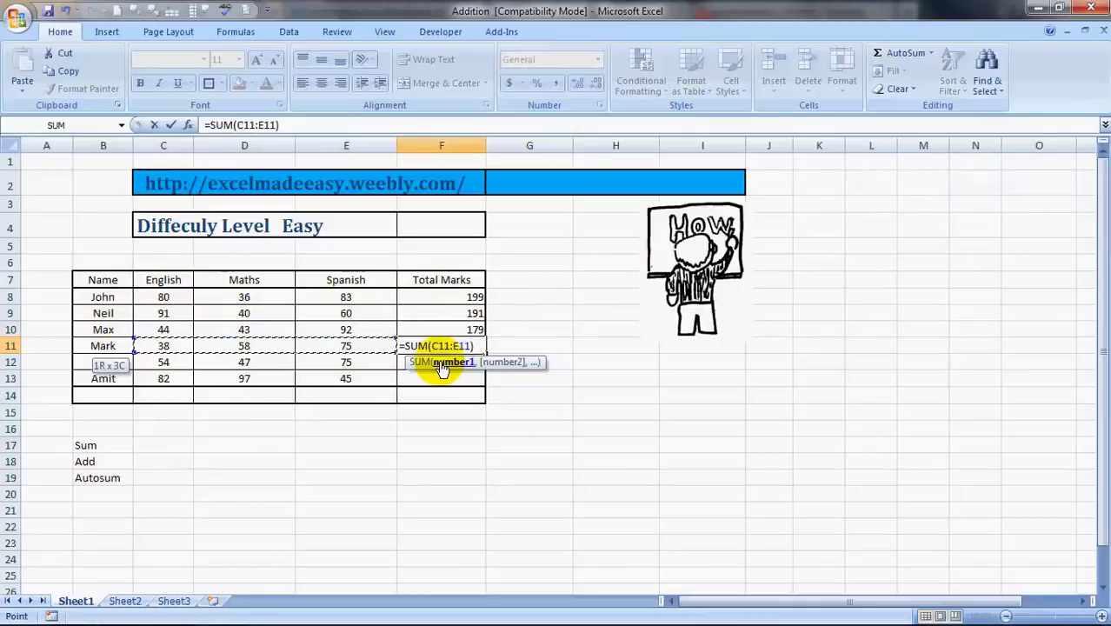
key(Return)
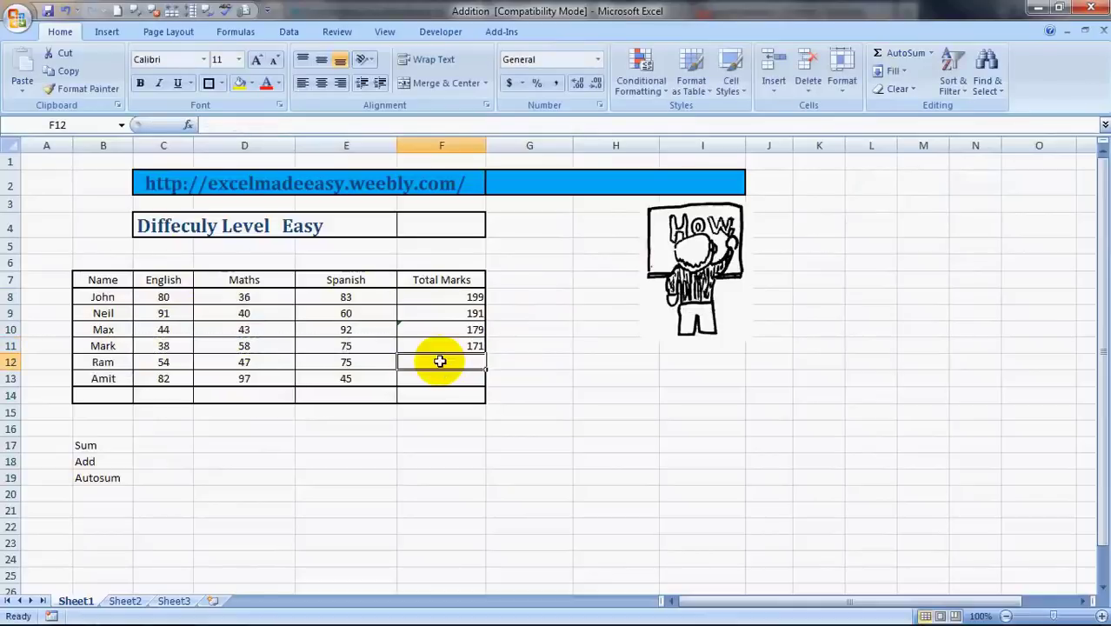
key(Up)
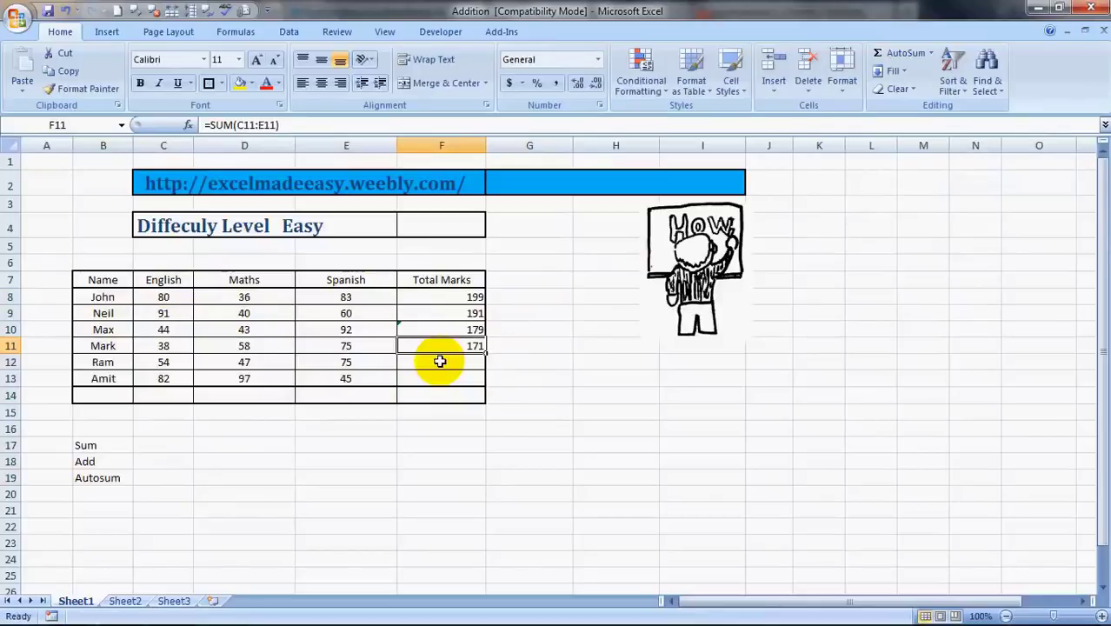
Check the sum of Ram's three marks, then enter 176 in F12.
click(441, 361)
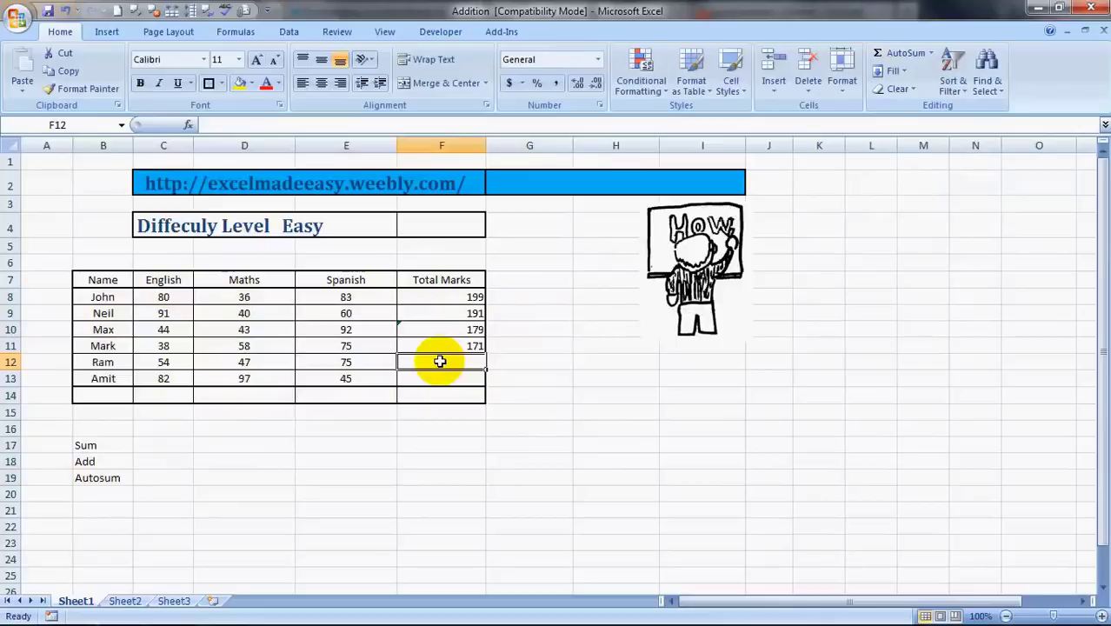
click(169, 363)
key(shift+Right)
key(shift+Right)
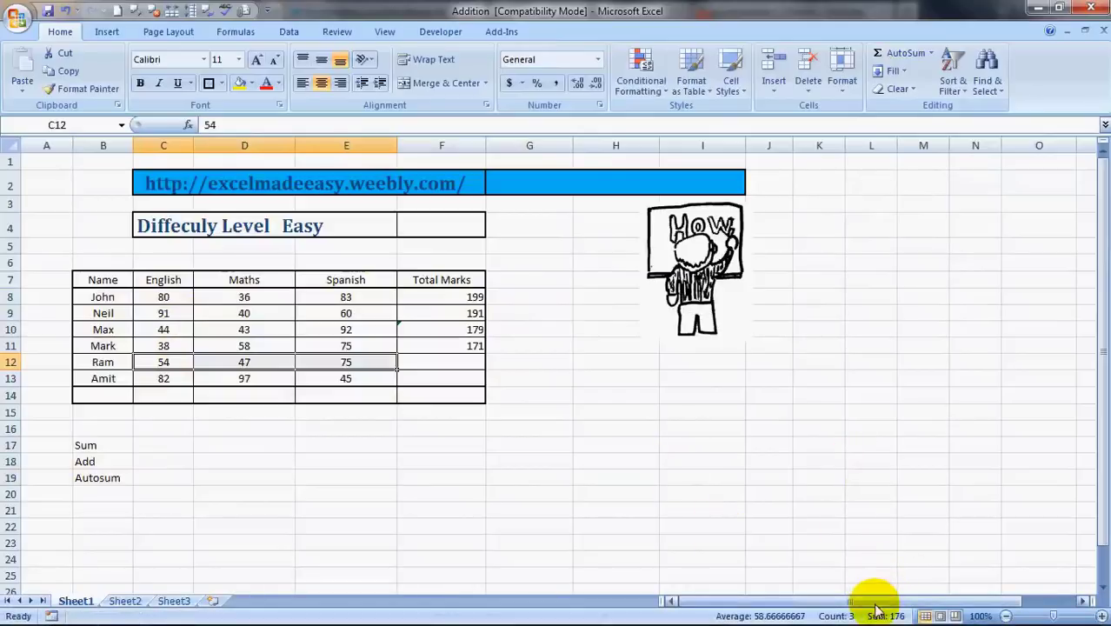
click(446, 362)
text(176)
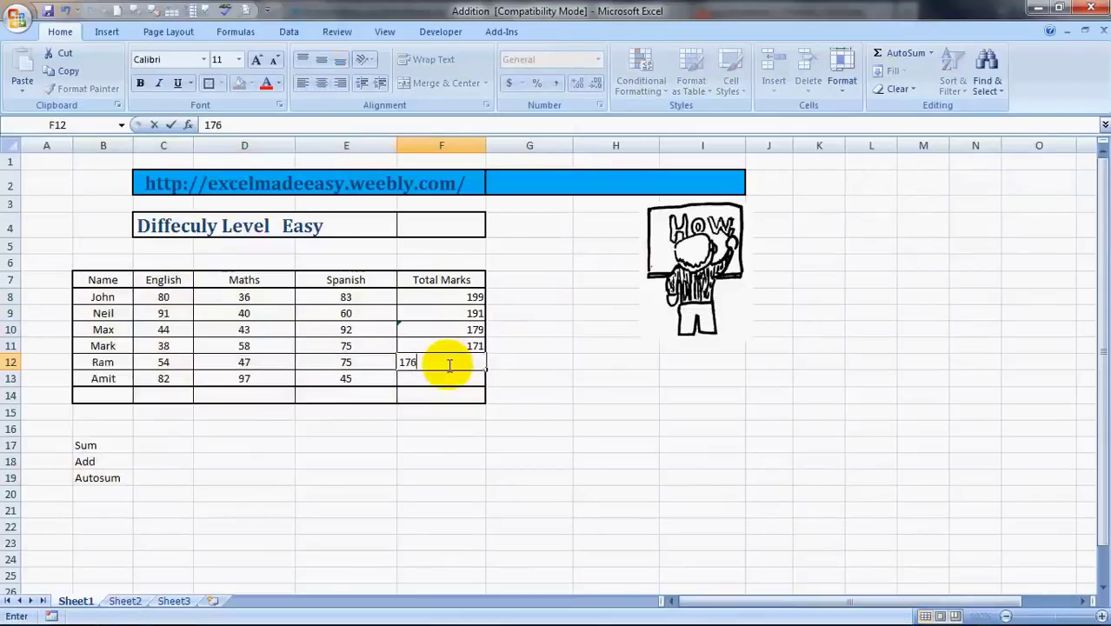
key(Return)
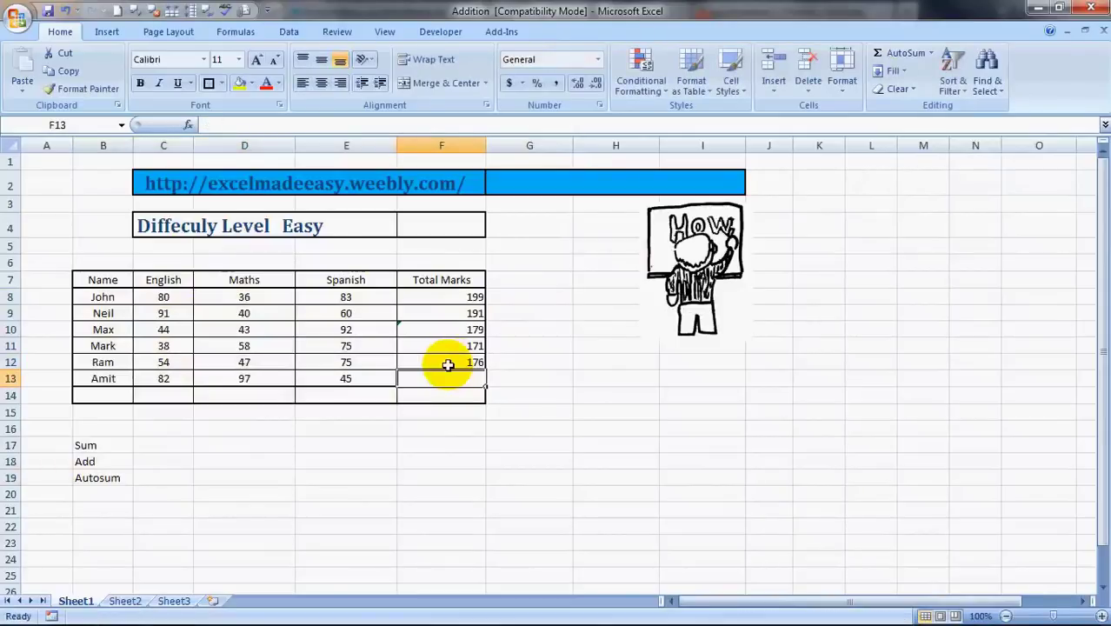
Insert SUM from Insert Function into F13 with arguments C13, D13 and E13, giving 224.
click(247, 38)
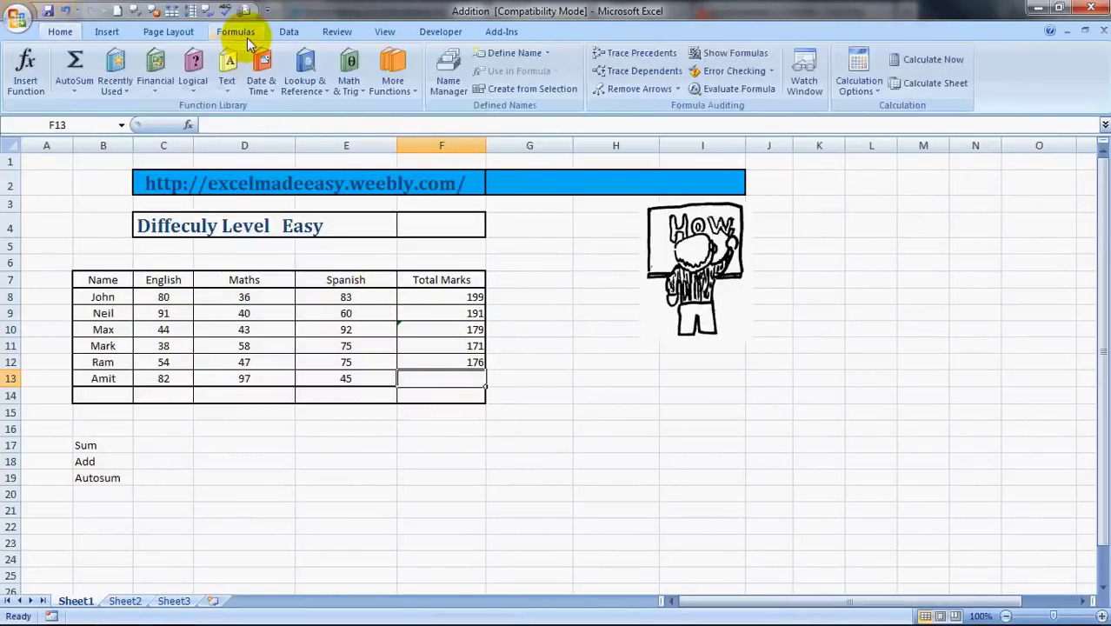
click(40, 64)
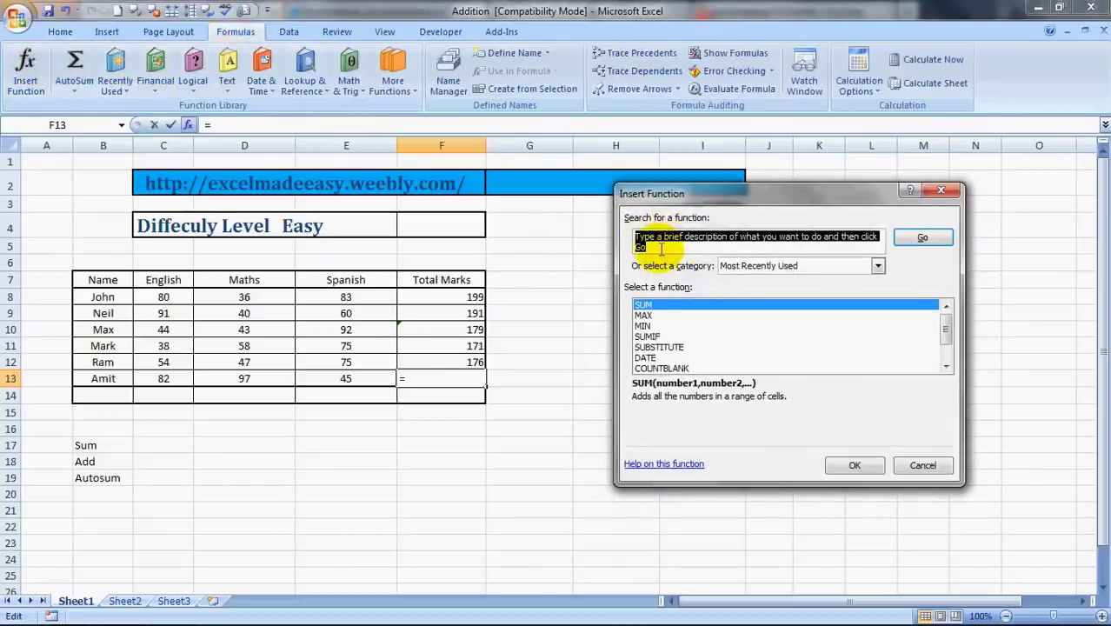
text(sum)
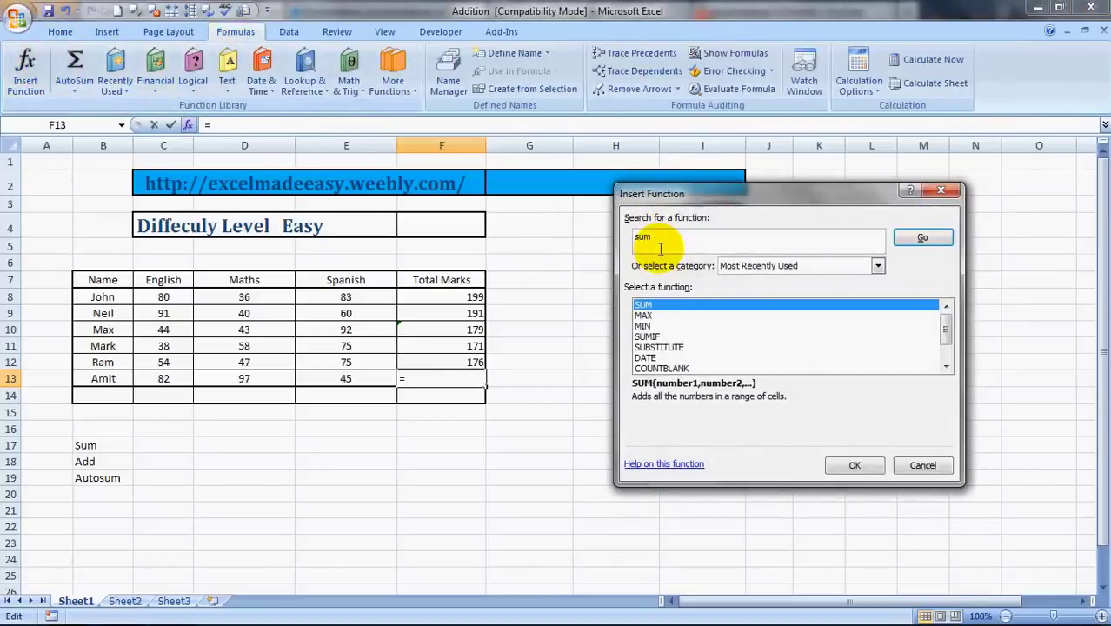
click(920, 242)
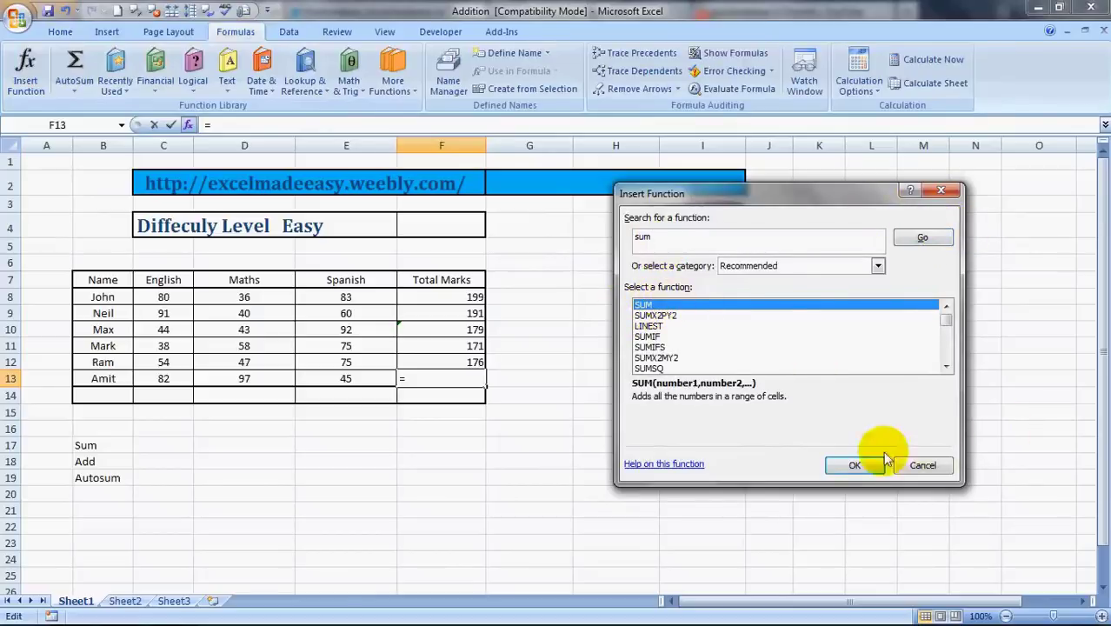
click(853, 464)
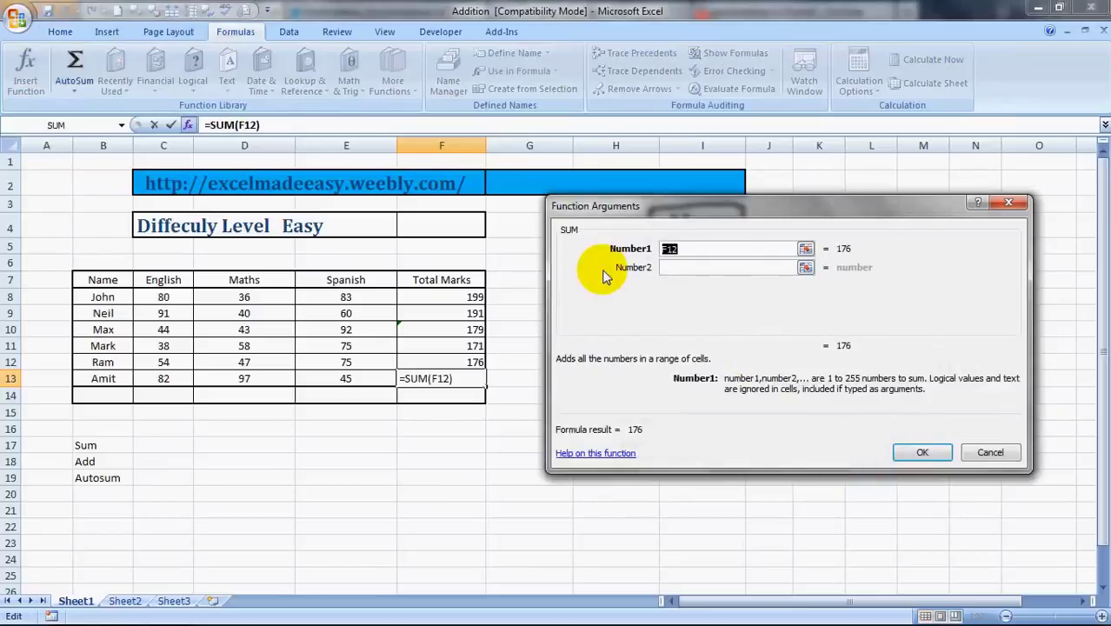
click(165, 378)
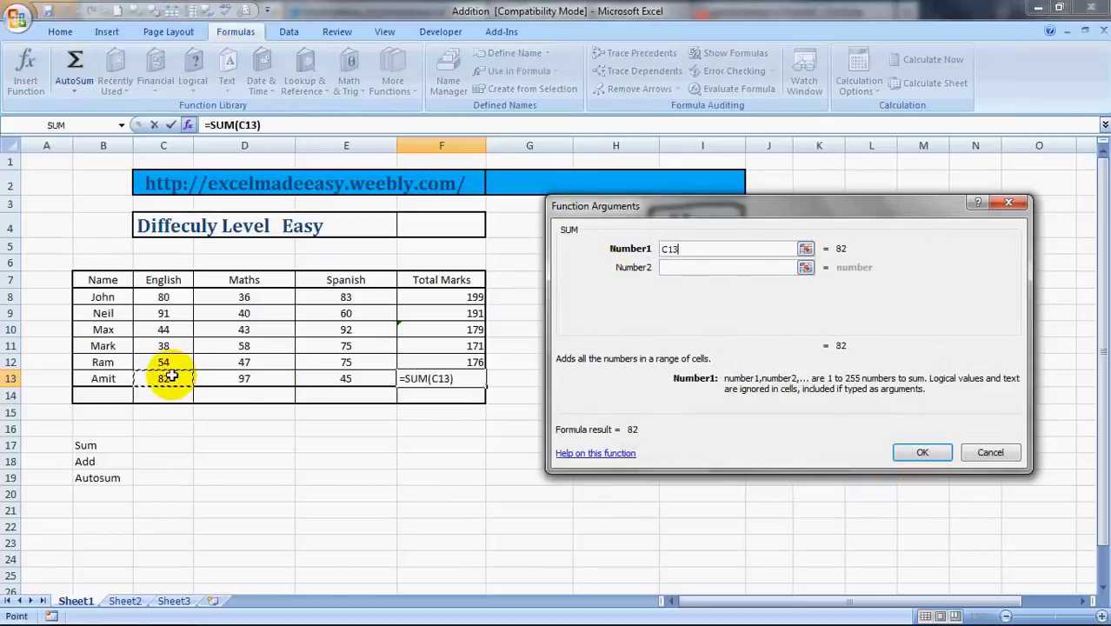
click(679, 268)
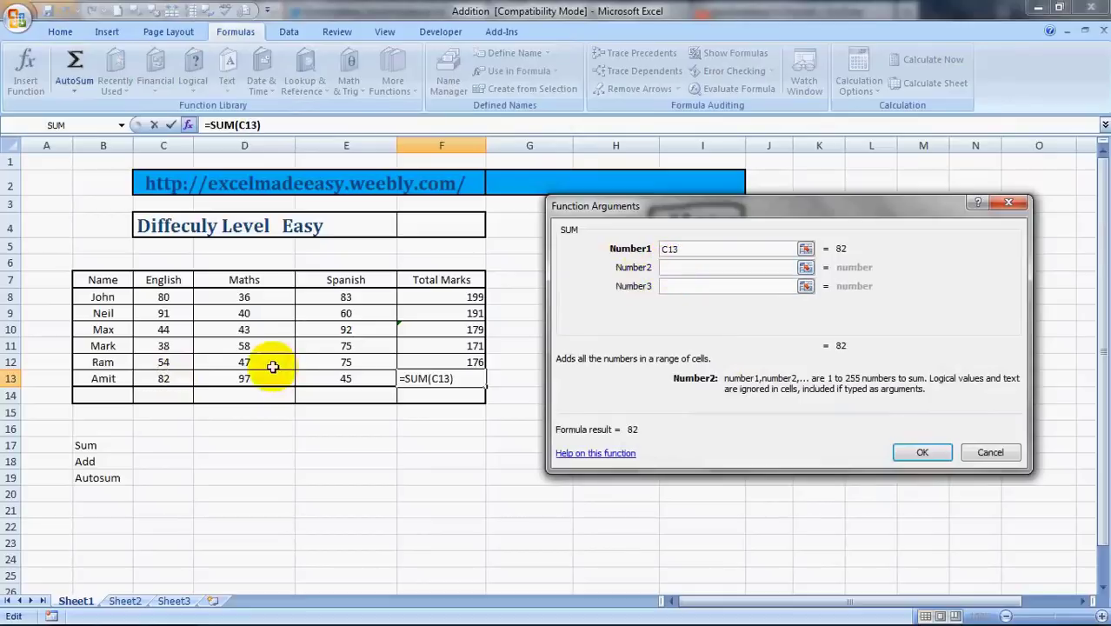
click(241, 378)
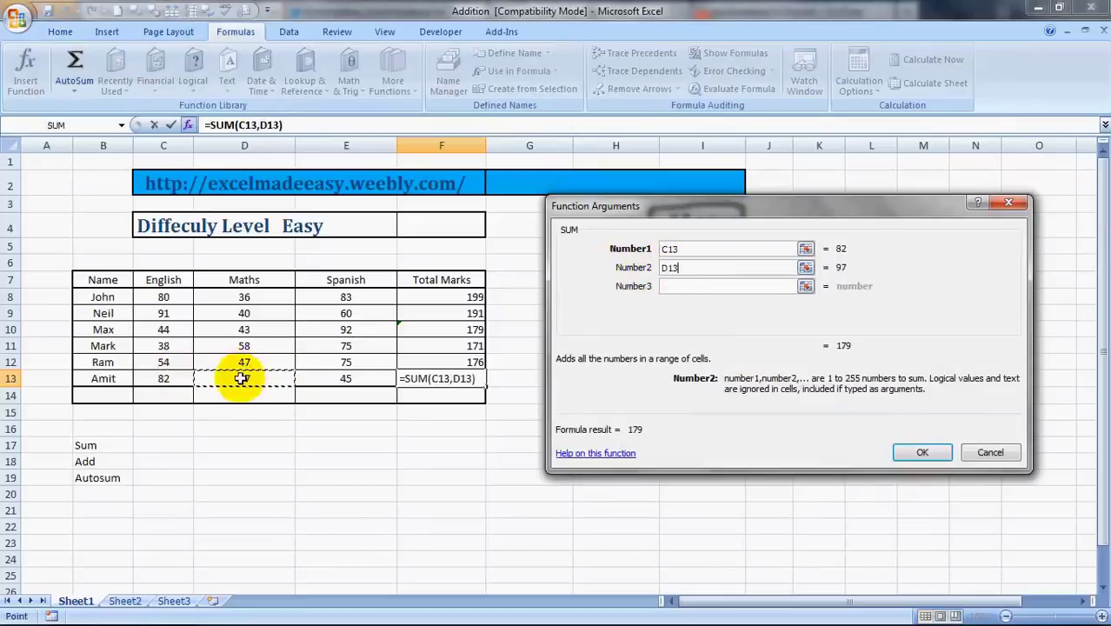
click(689, 287)
click(353, 380)
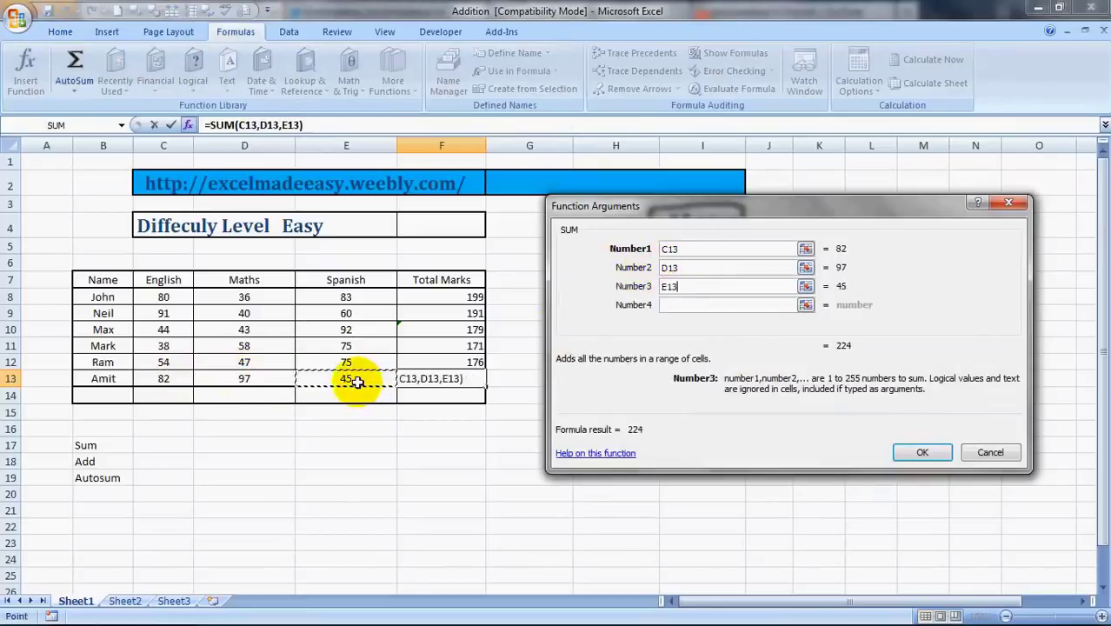
click(917, 455)
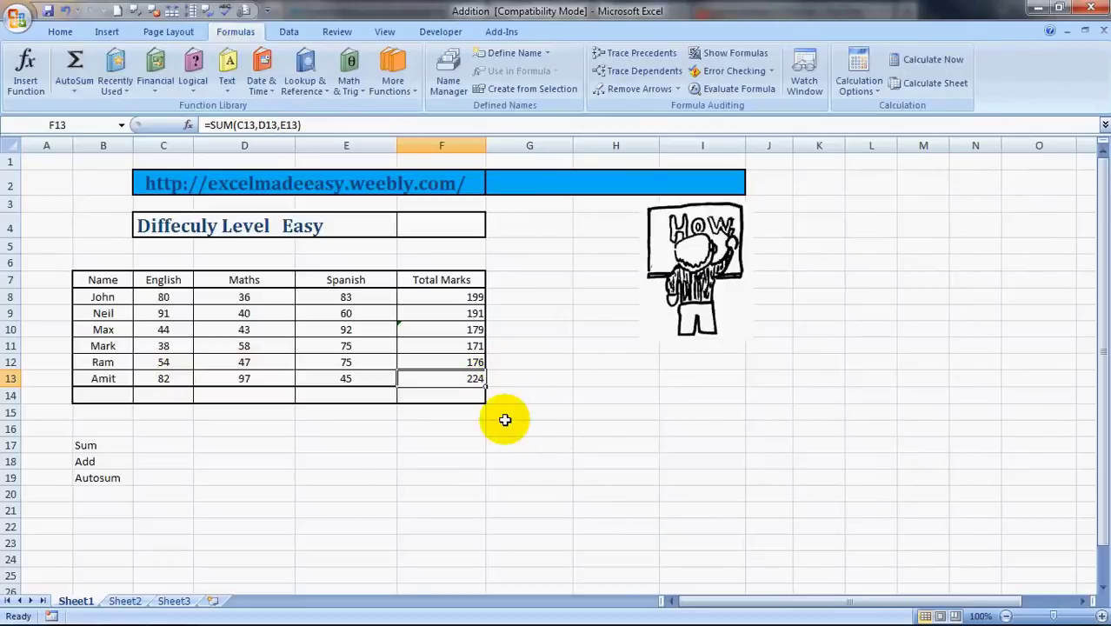
AutoSum the Total Marks column into F14 for a grand total of 1140.
key(Down)
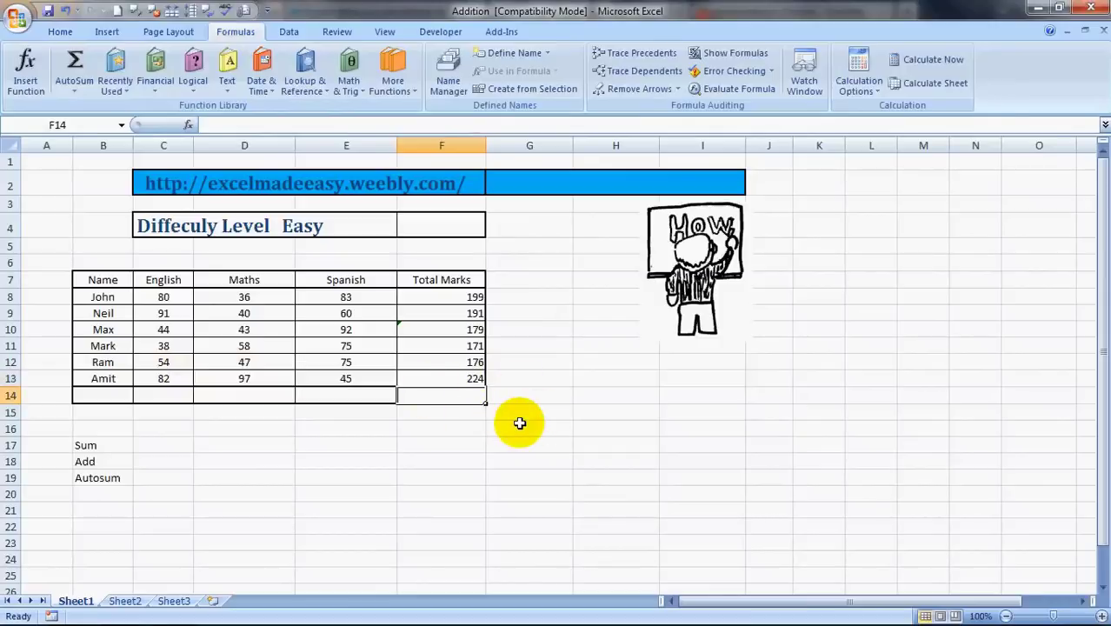
click(520, 425)
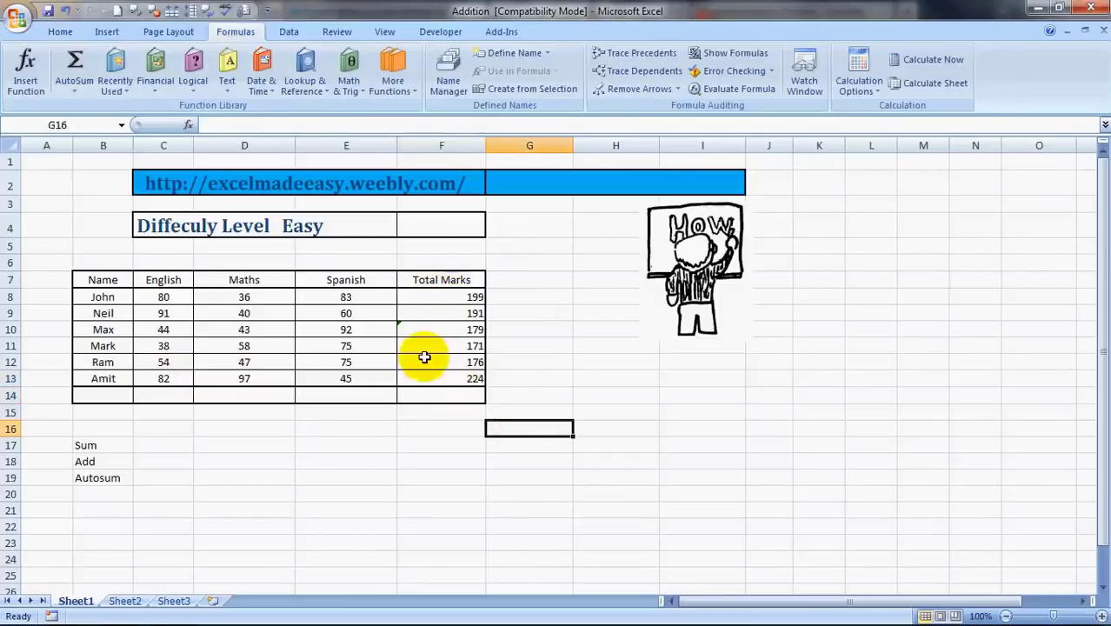
click(463, 395)
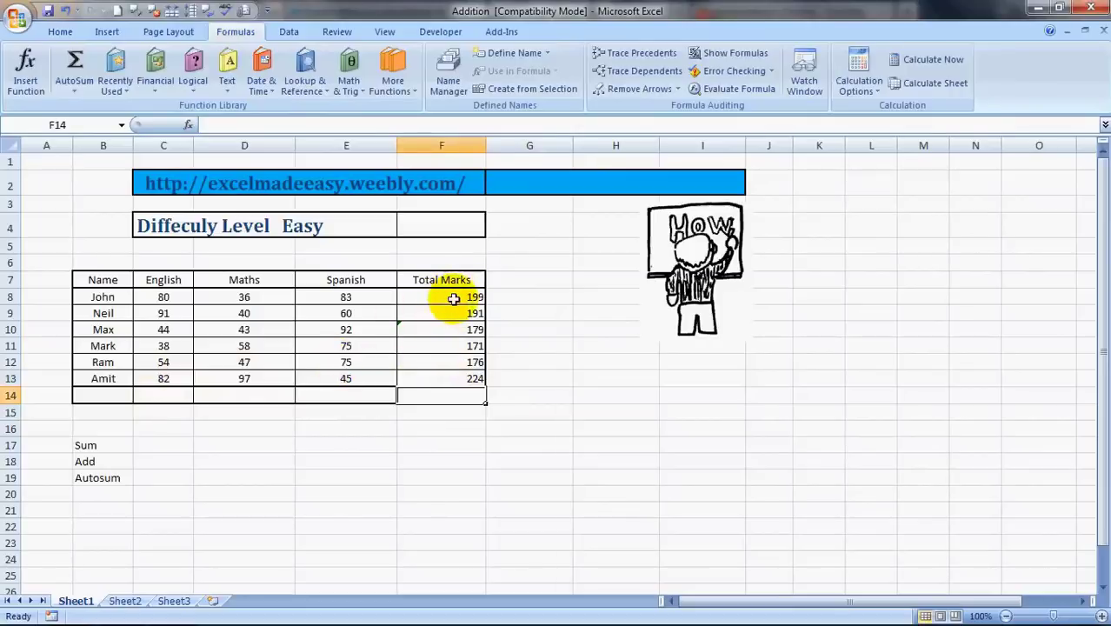
key(alt+equal)
key(Return)
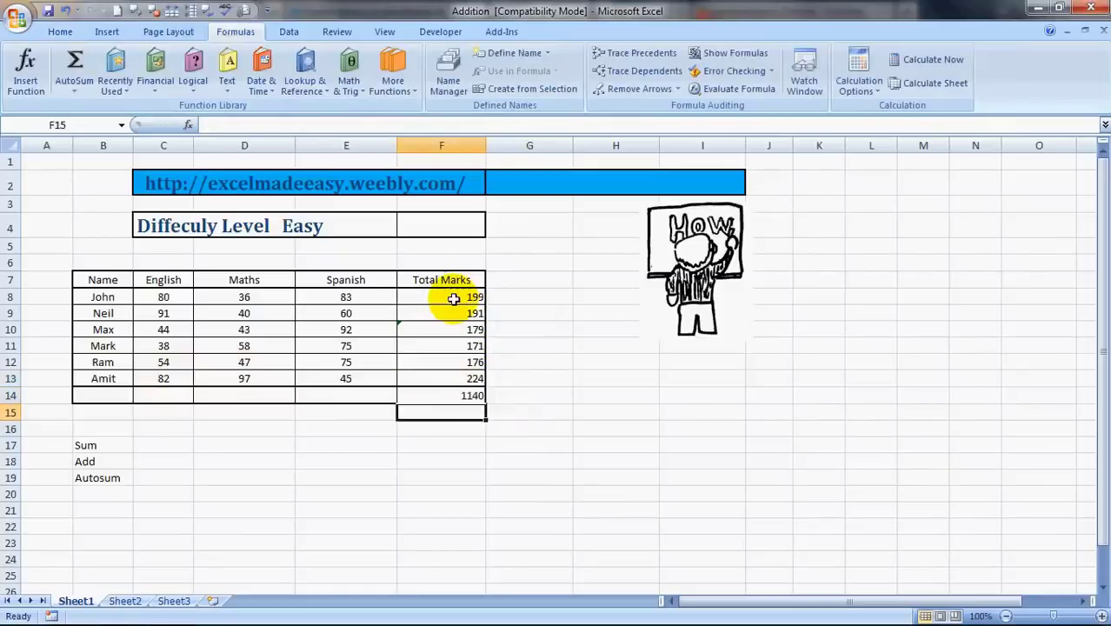
AutoSum the Spanish, Maths and English columns into E14, D14 and C14 (430, 321, 389).
key(Up)
key(Left)
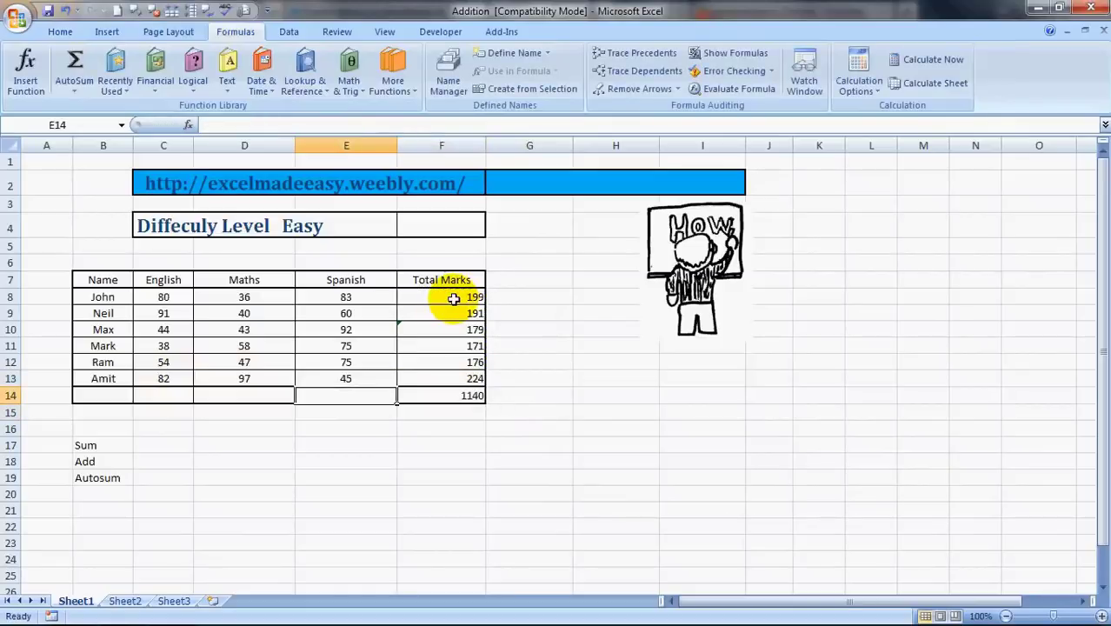
key(alt+equal)
key(Return)
key(Left)
key(Up)
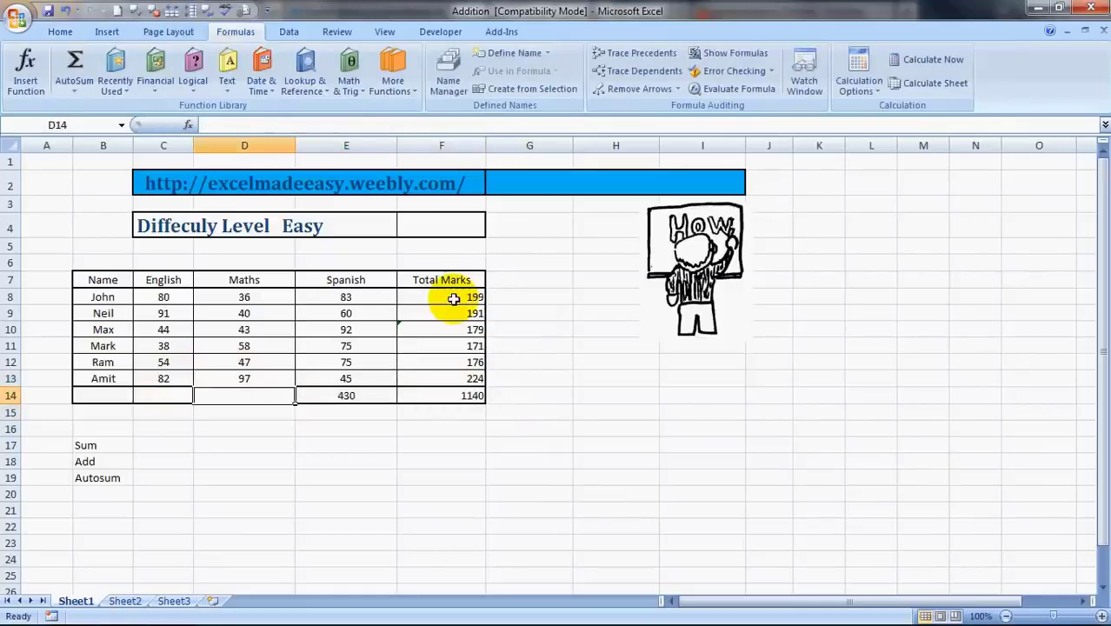
key(alt+equal)
key(Return)
key(Left)
key(Up)
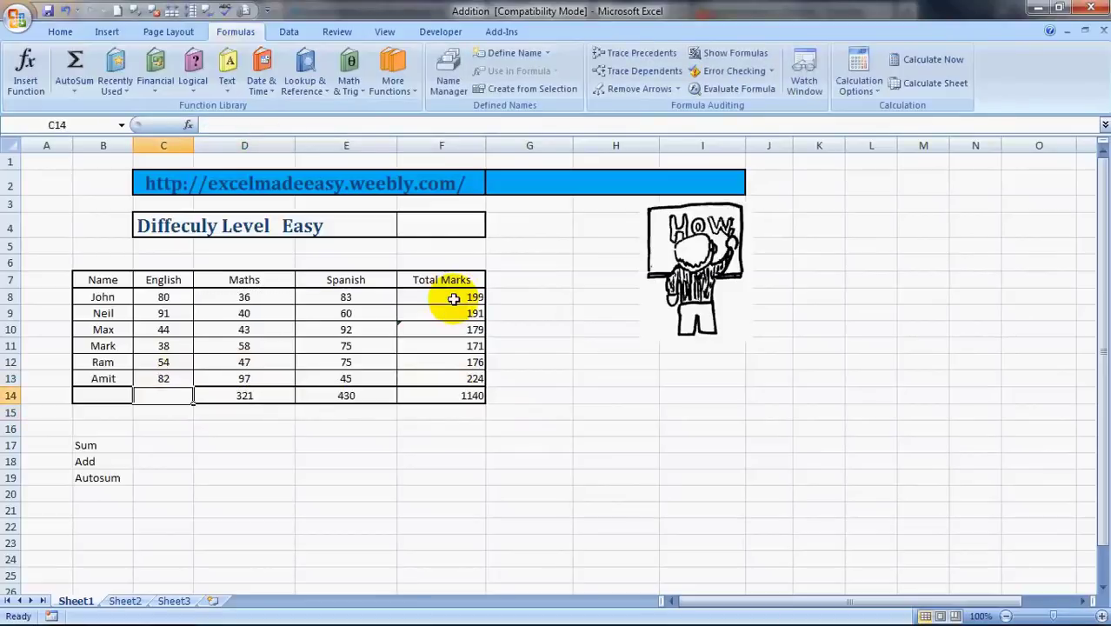
key(alt+equal)
key(Return)
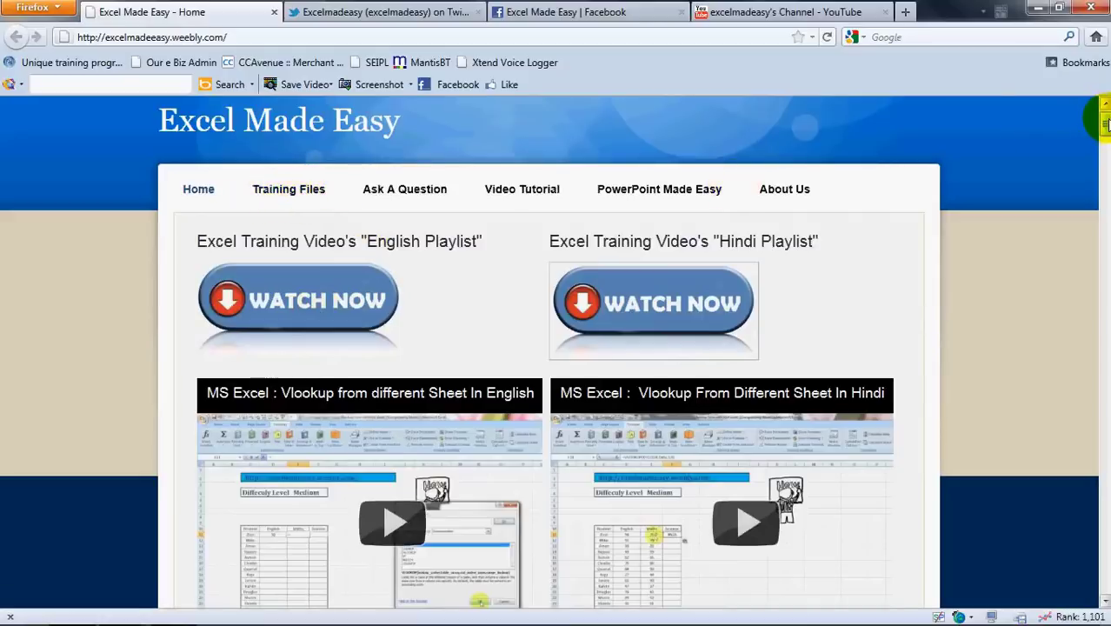
drag(1106, 121, 1105, 170)
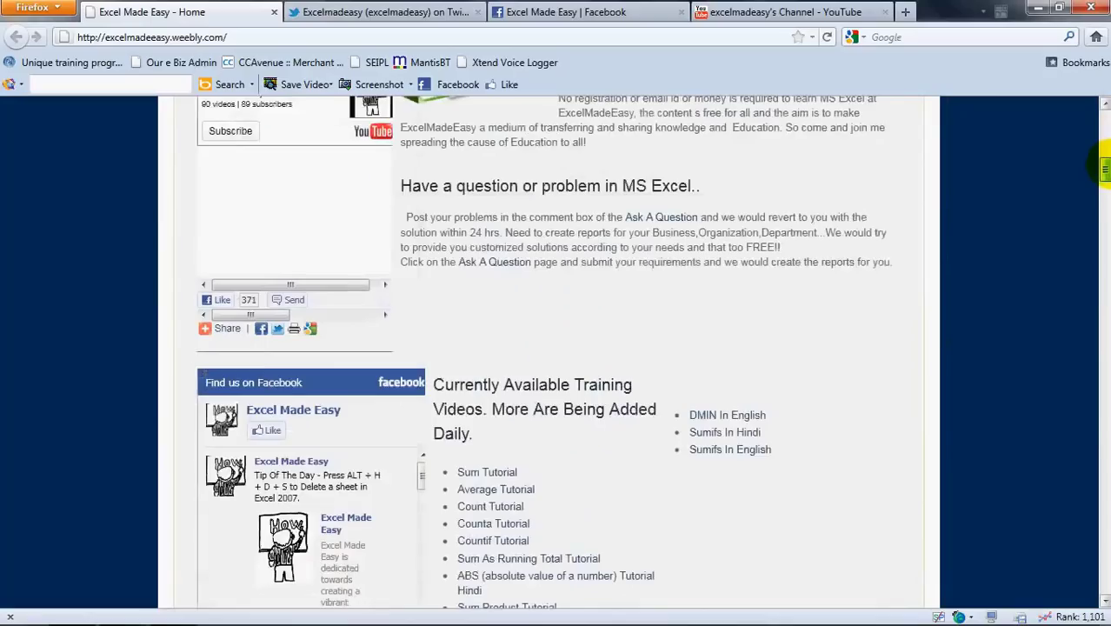
drag(1104, 169, 1105, 126)
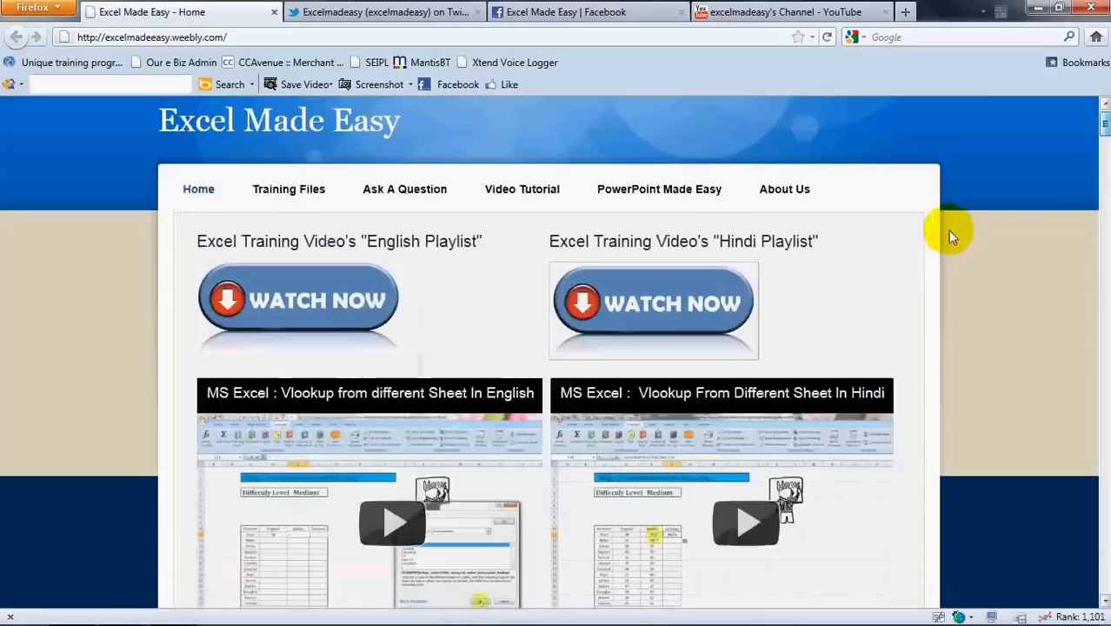
scroll(1000, 209, down, 15)
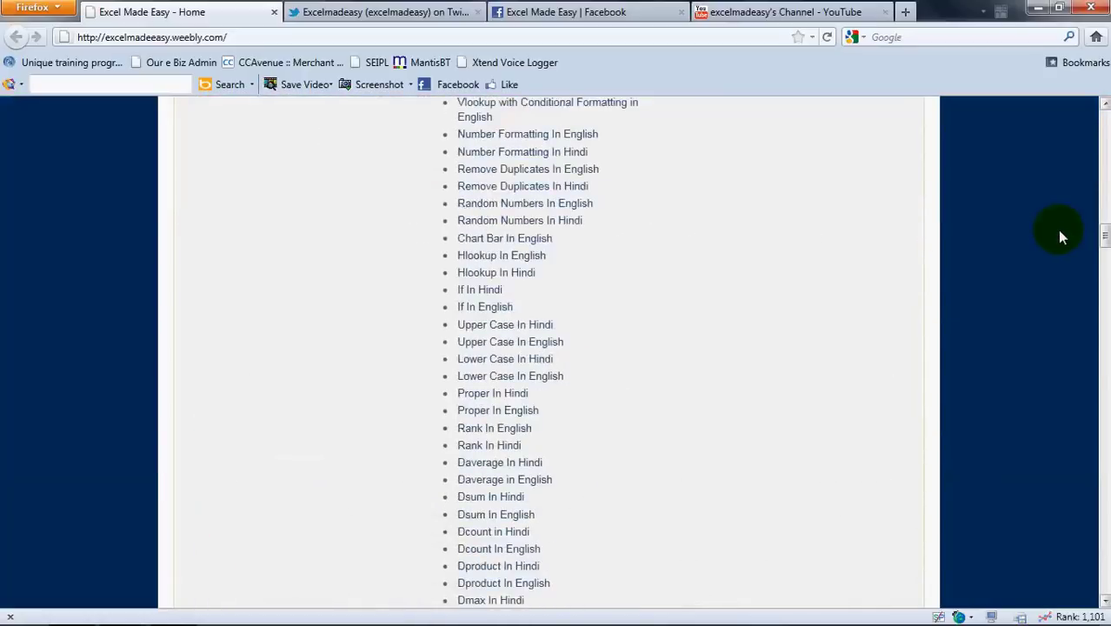
drag(1104, 237, 1105, 301)
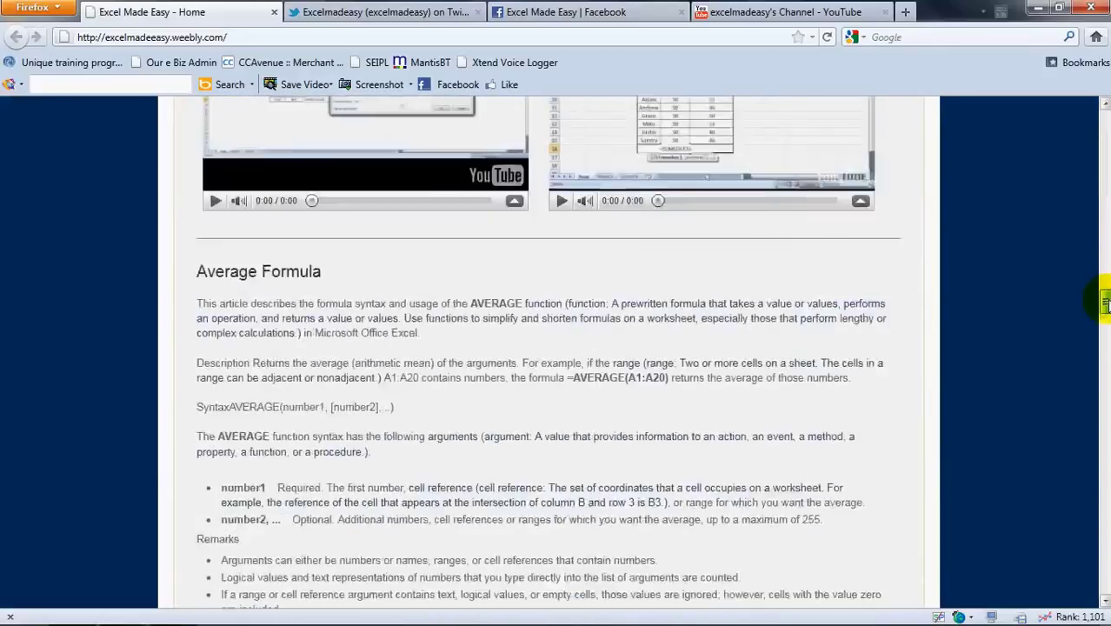
mouse_move(1106, 302)
mouse_down()
mouse_move(1106, 319)
mouse_move(1104, 106)
mouse_move(1104, 143)
mouse_up()
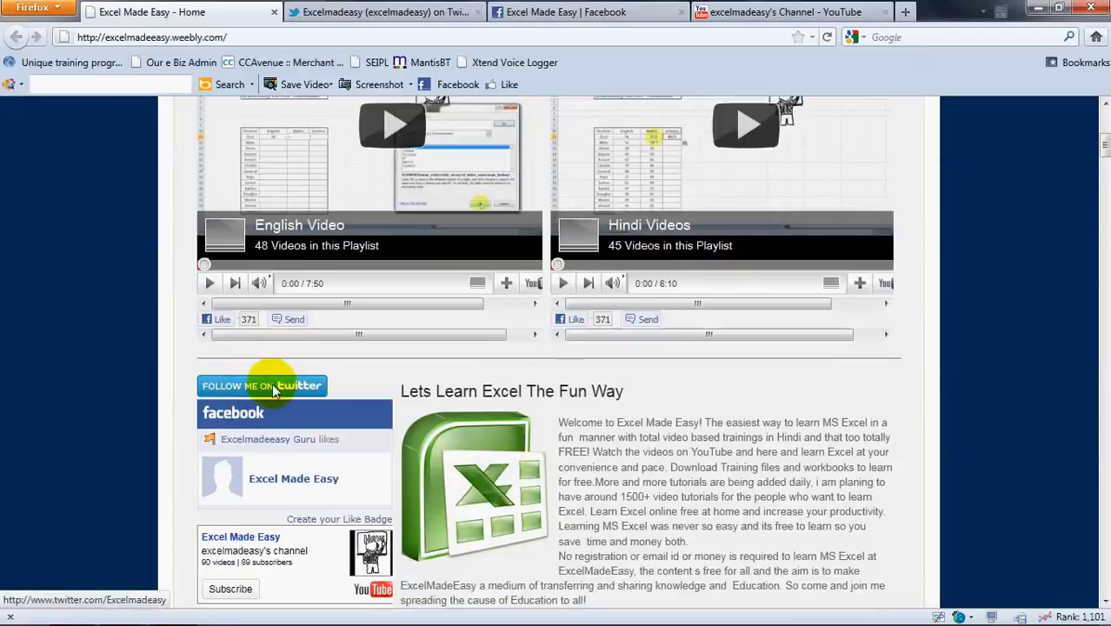
Browse the Excel Made Easy Twitter, home, Facebook and YouTube tabs in Firefox.
click(387, 15)
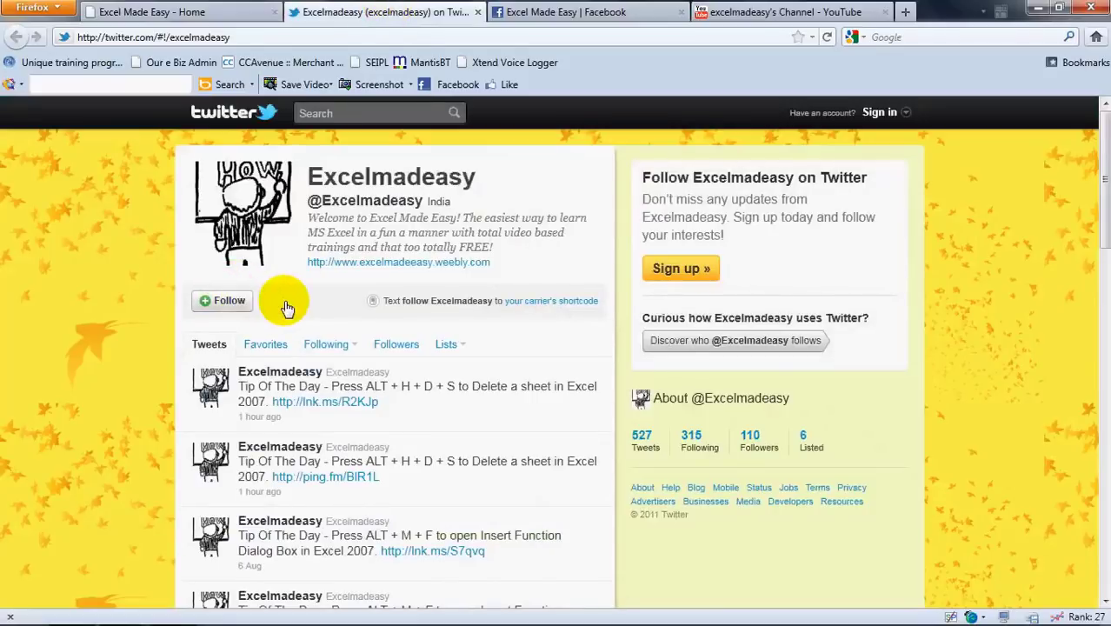
click(199, 10)
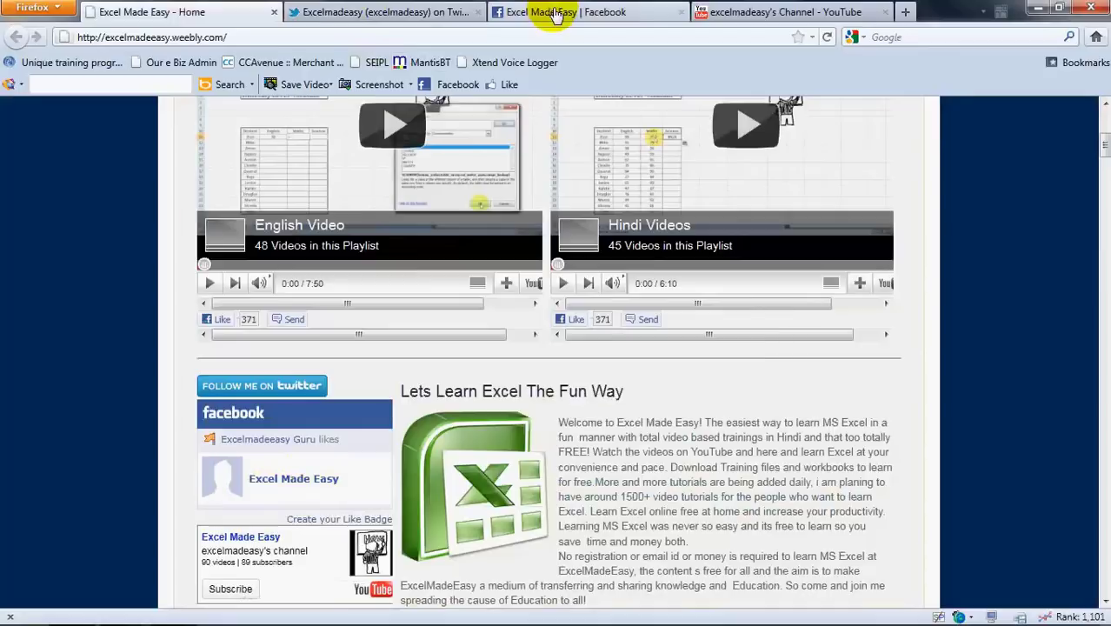
click(556, 14)
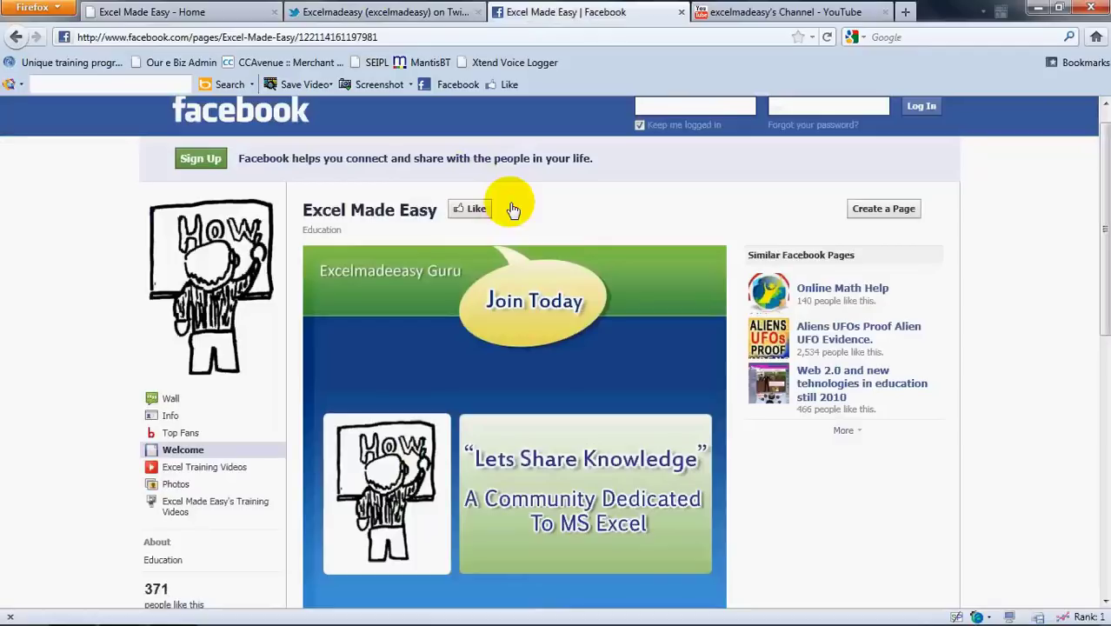
click(783, 17)
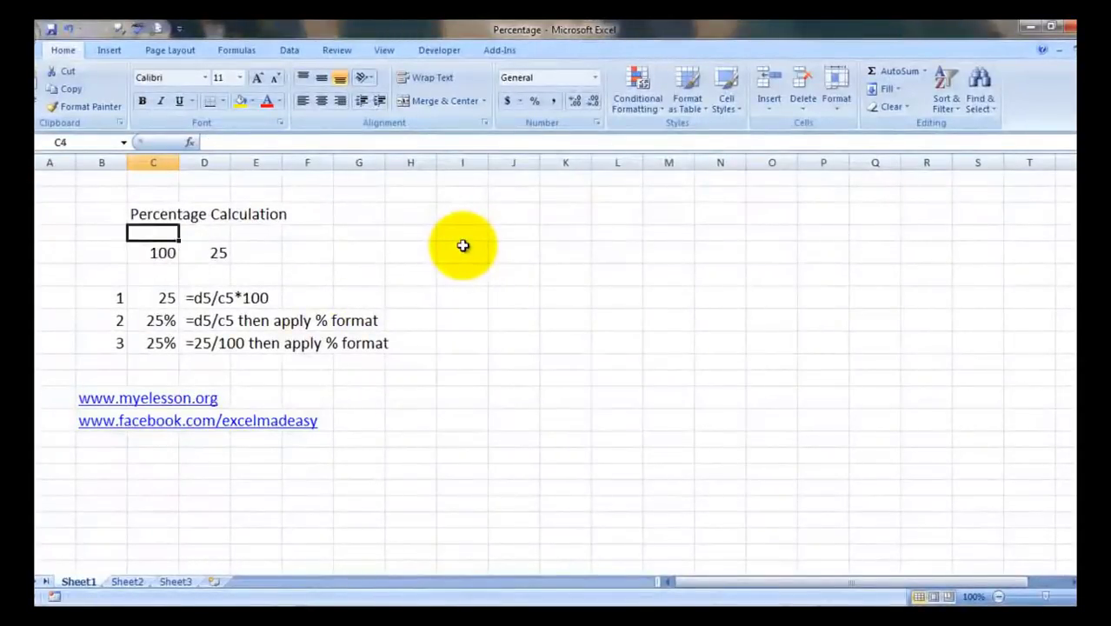
Step between C5 (100) and D5 (25) to show the two input values.
key(Right)
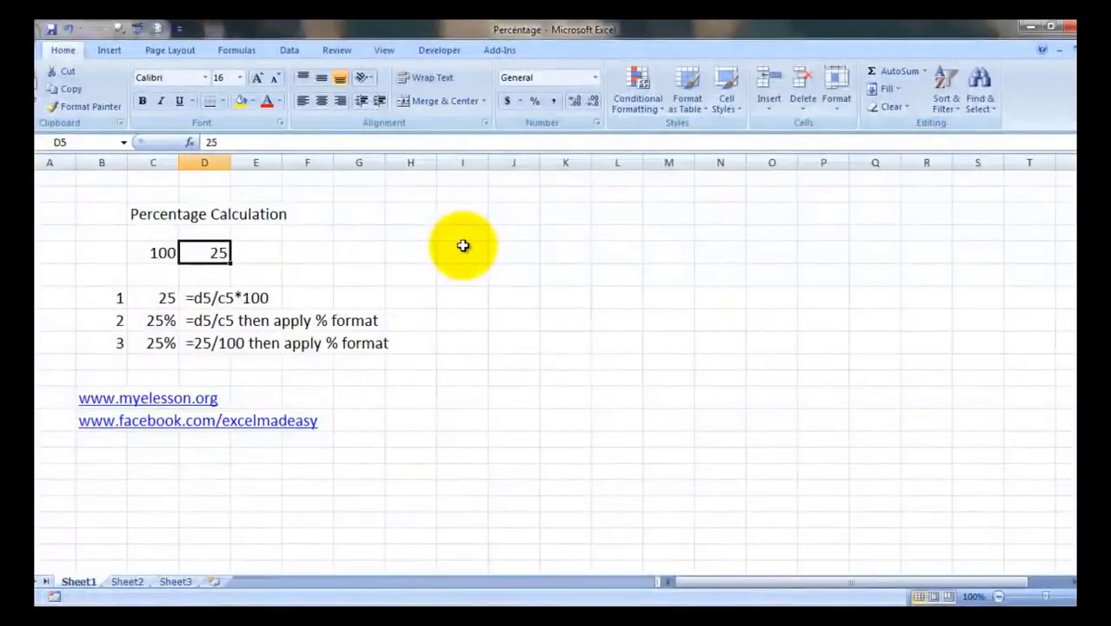
key(Left)
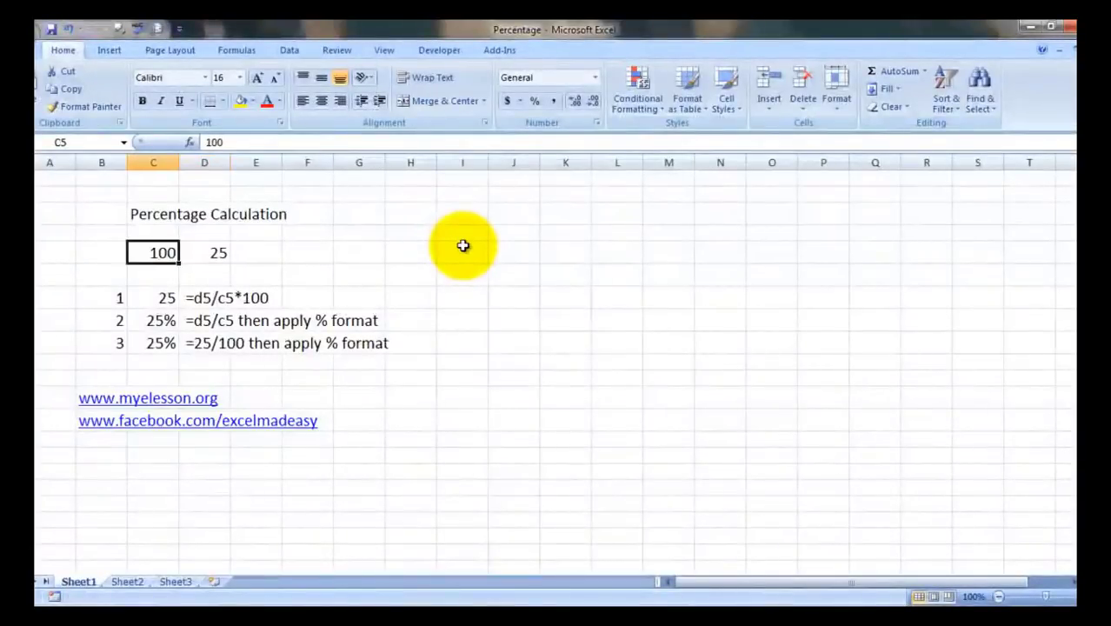
key(Right)
key(Left)
key(Right)
key(Left)
key(Right)
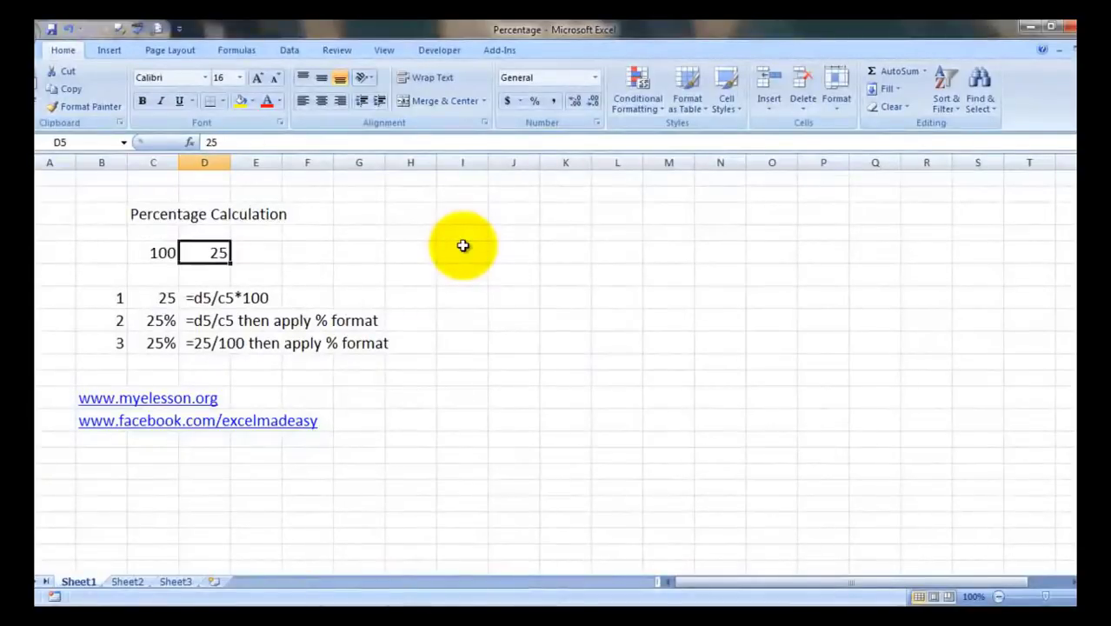
key(Left)
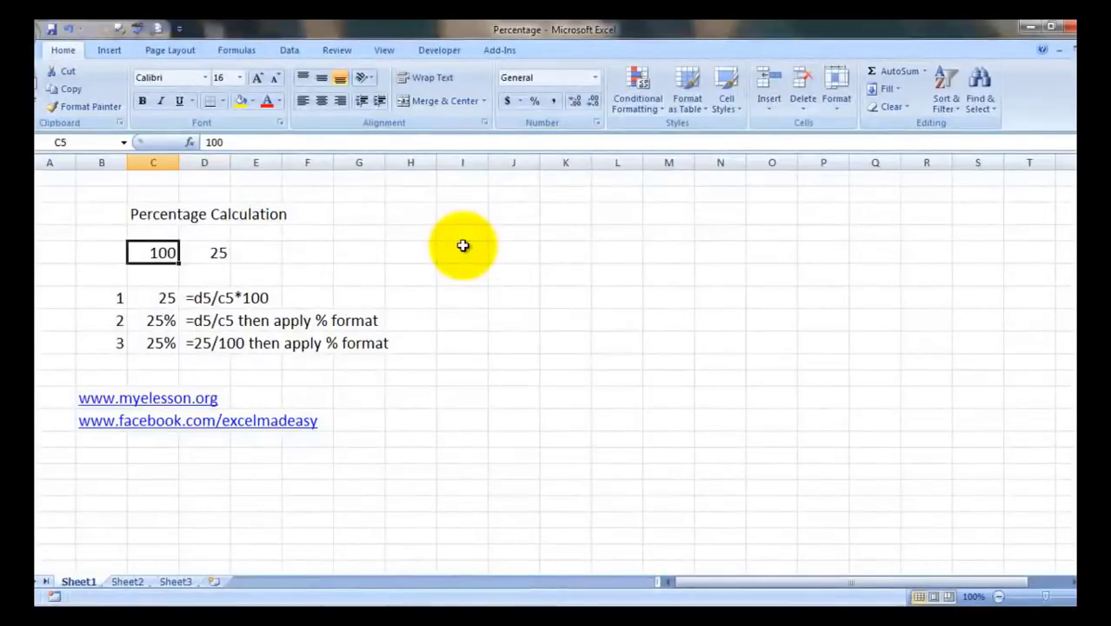
key(Right)
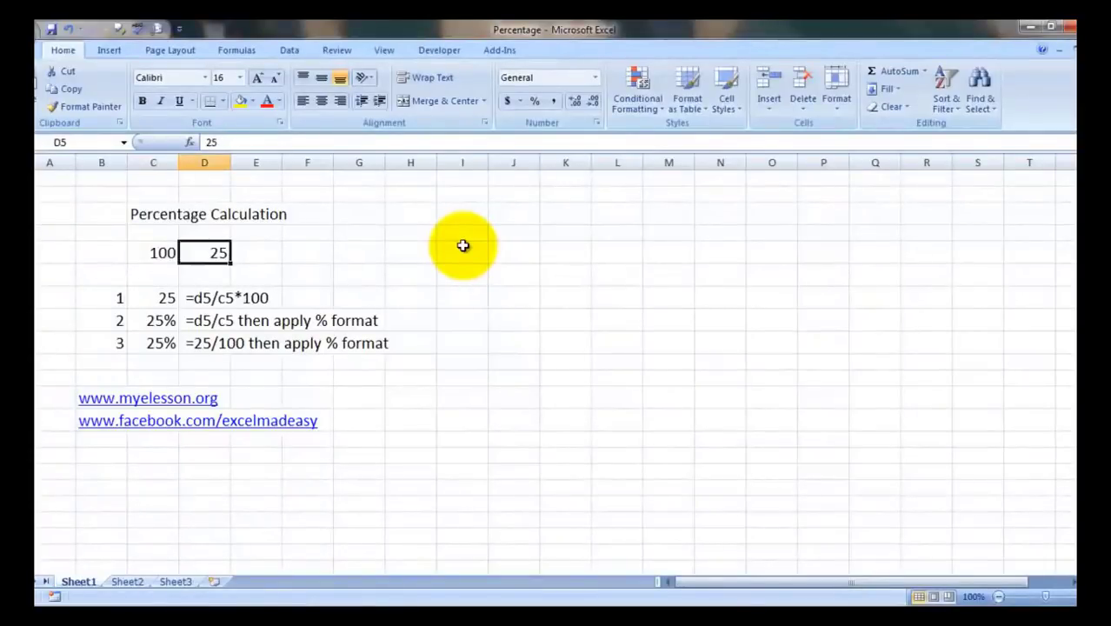
Delete the results in C7:C9 and return to the now-empty C7.
key(Down)
key(Down)
key(Left)
key(shift+Down)
key(shift+Down)
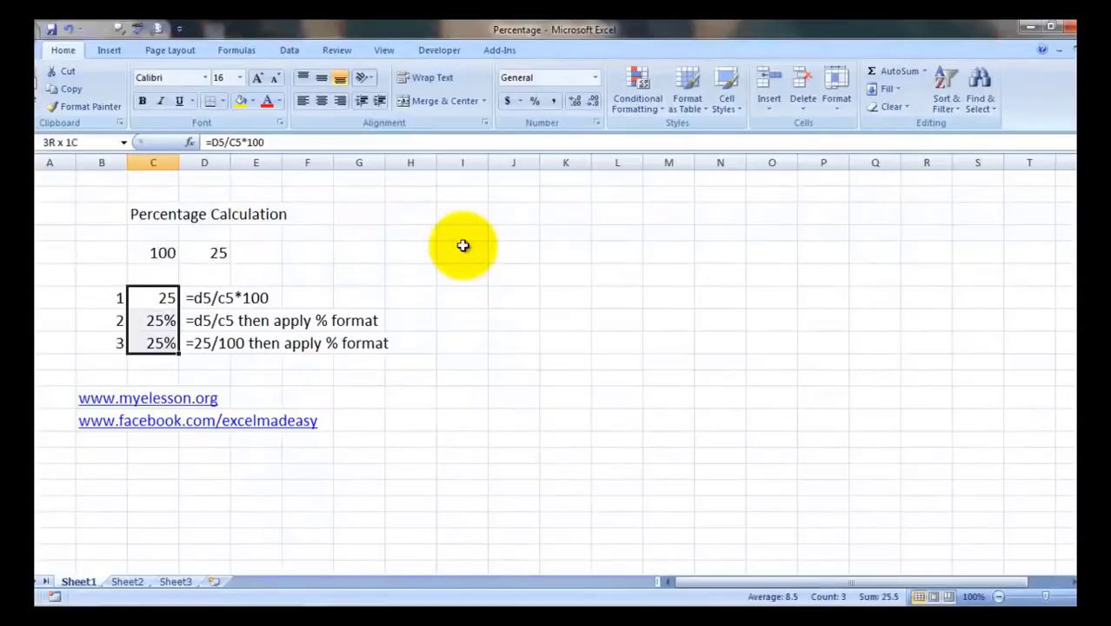
key(Delete)
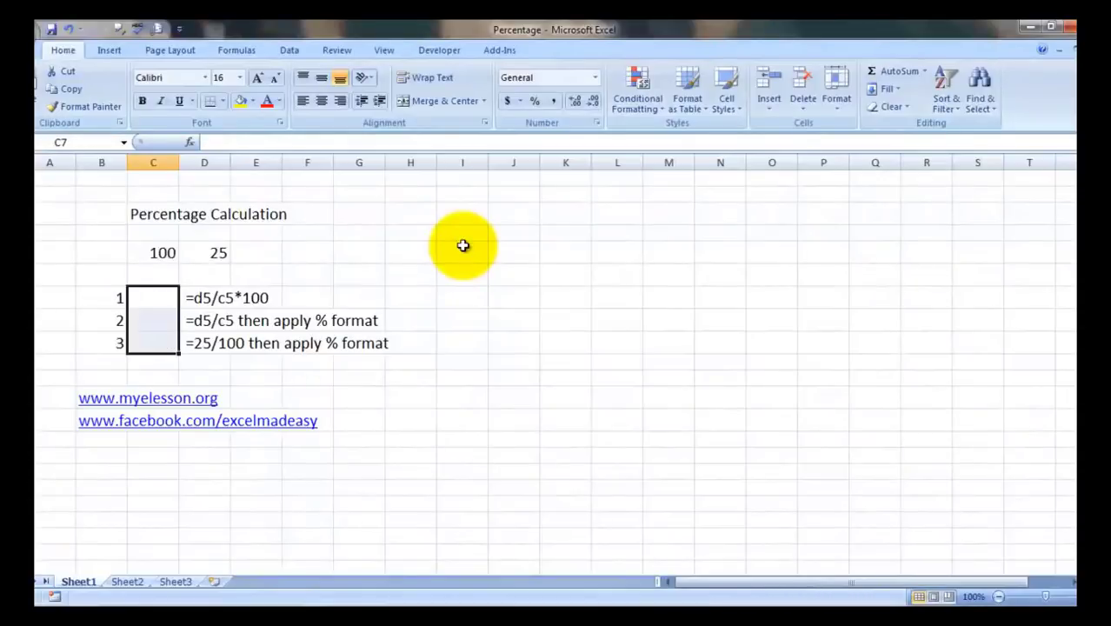
key(Right)
key(Left)
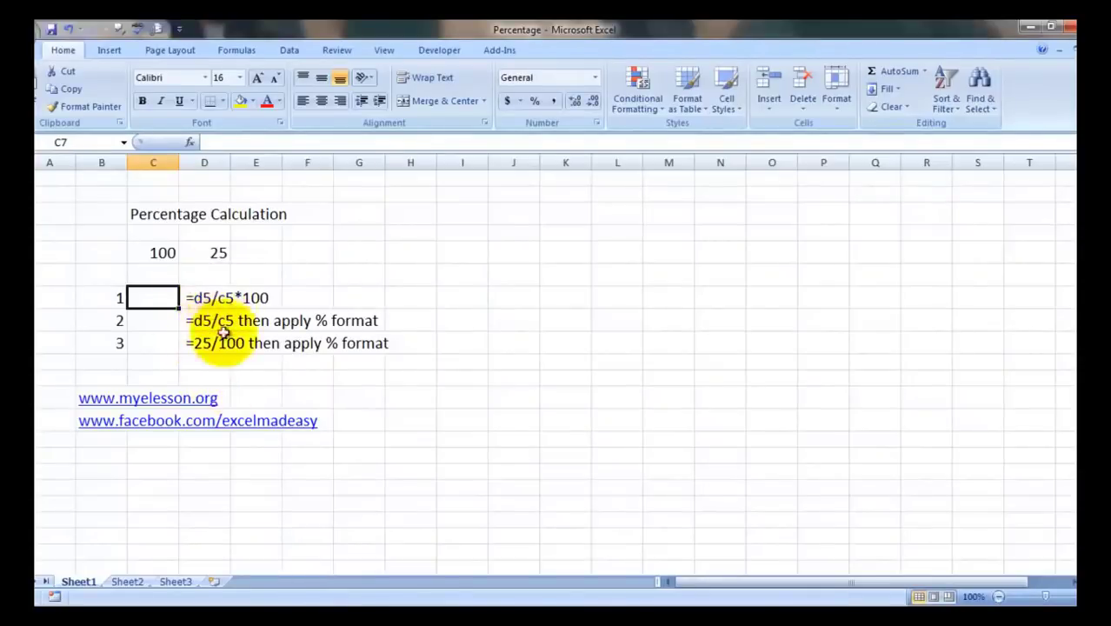
click(403, 301)
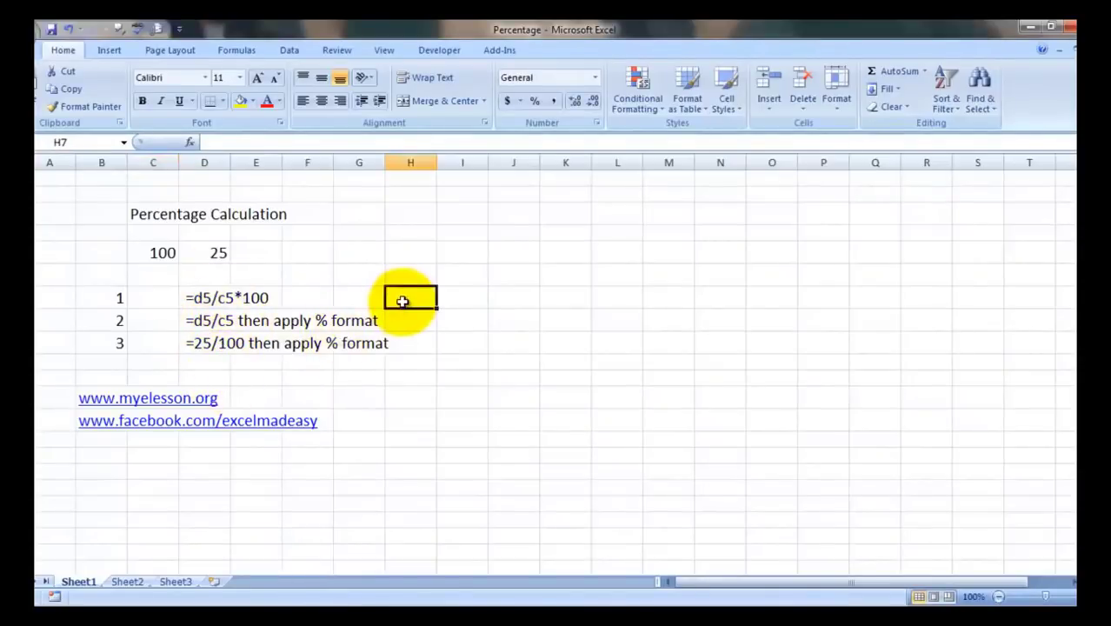
key(Left)
key(Left)
key(Left)
key(Left)
key(Left)
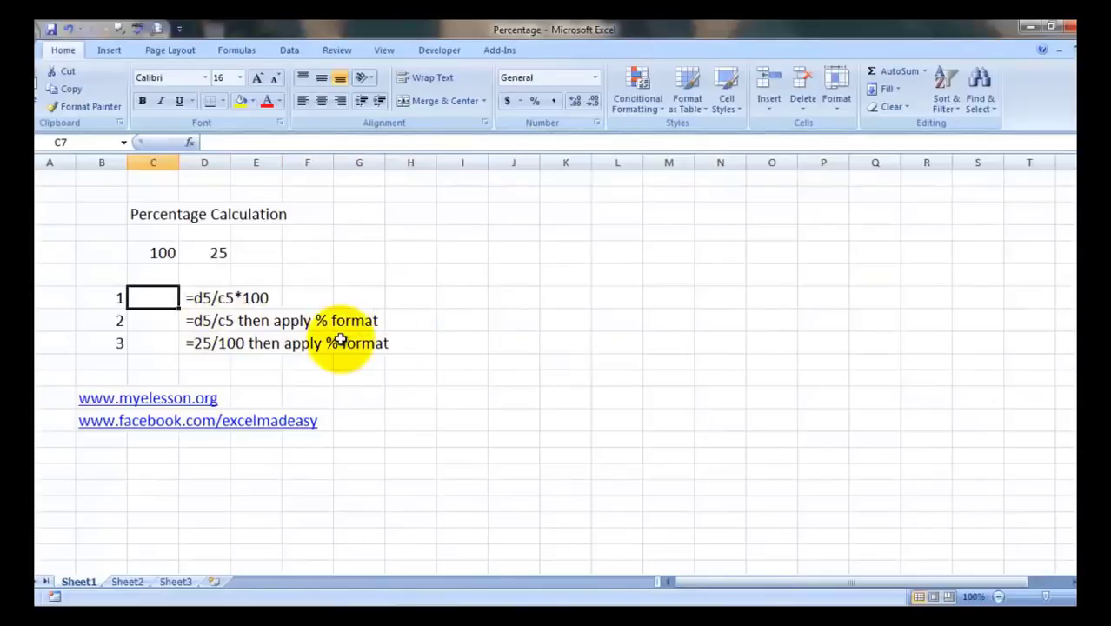
click(219, 251)
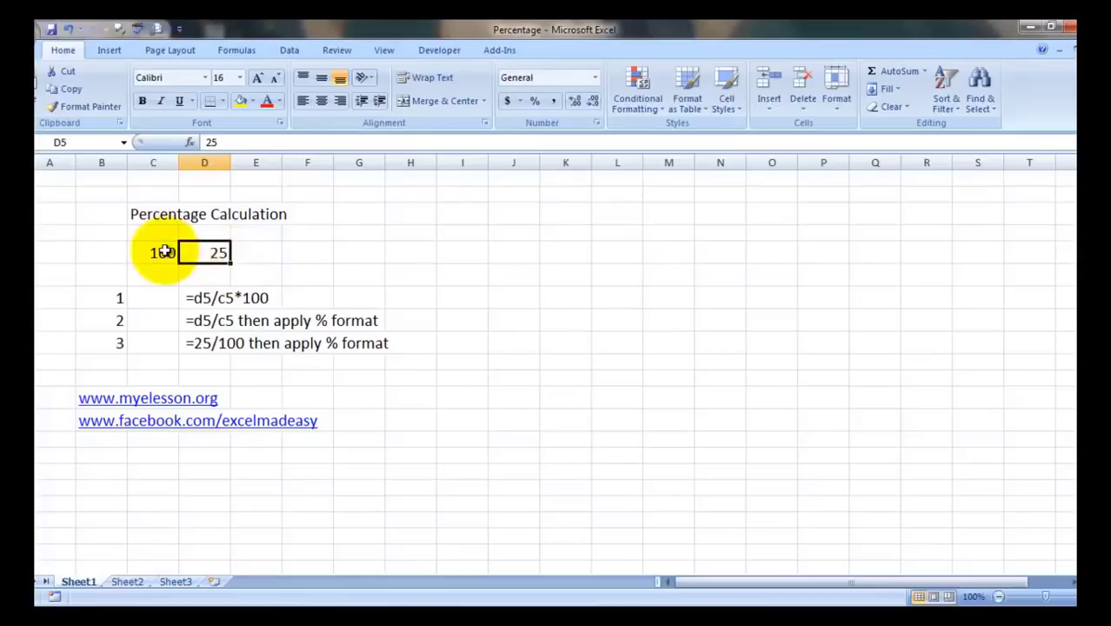
click(156, 299)
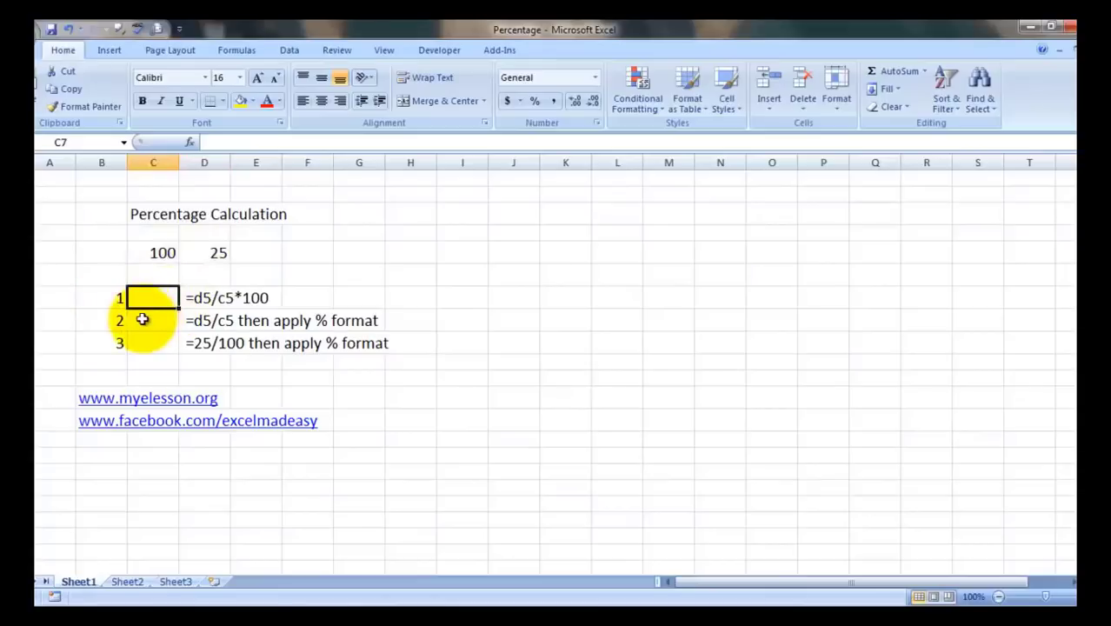
Enter =D5/C5 in C7, then append *100 so it shows 25.
text(=)
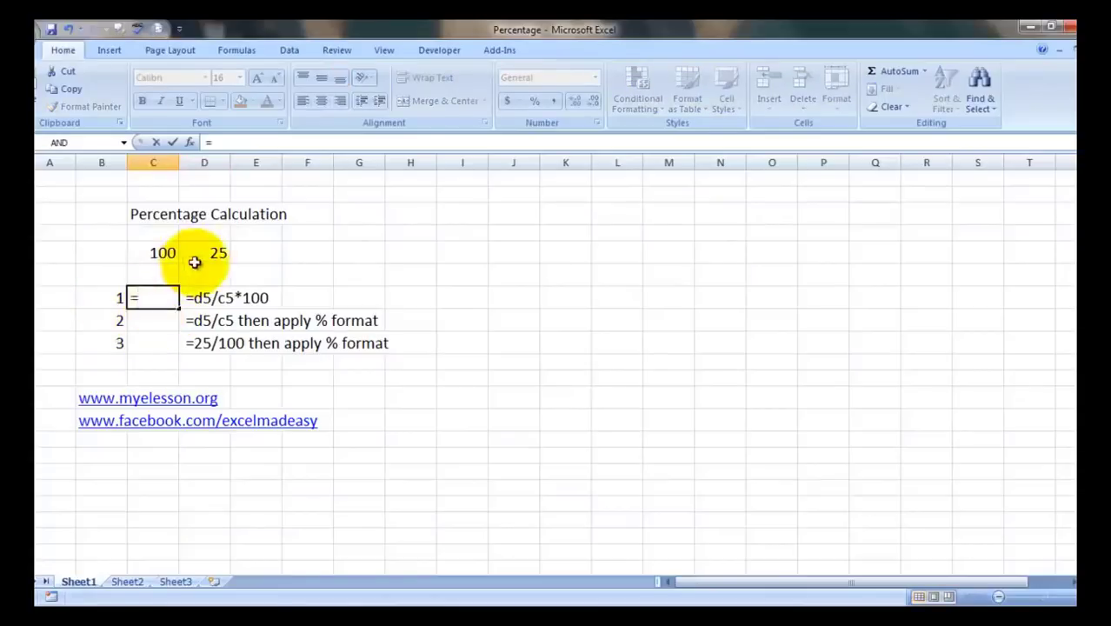
click(211, 253)
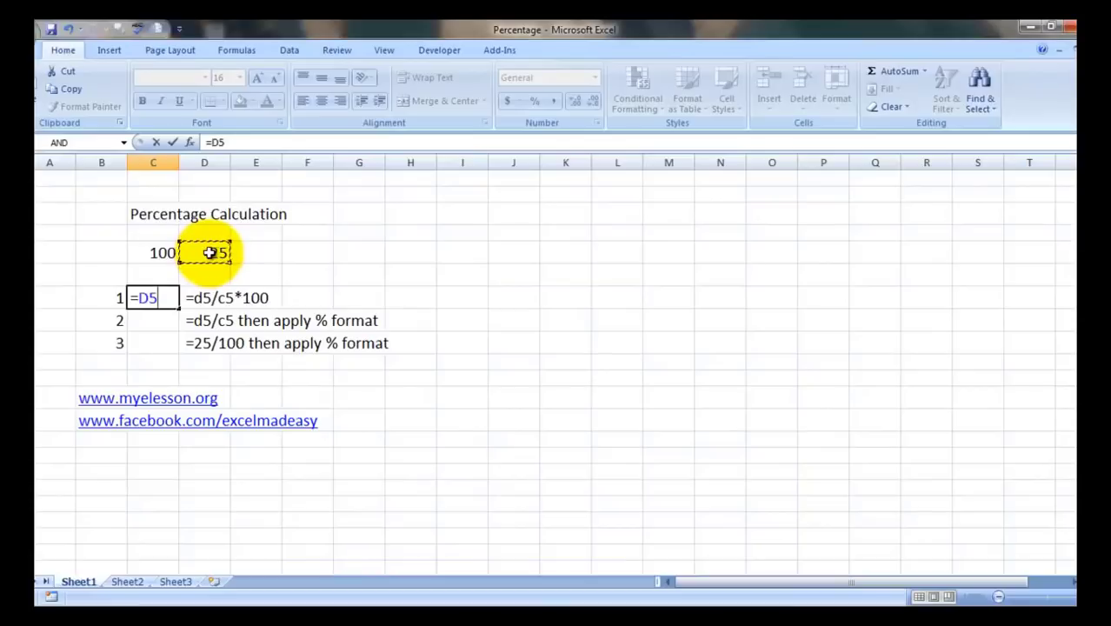
text(/)
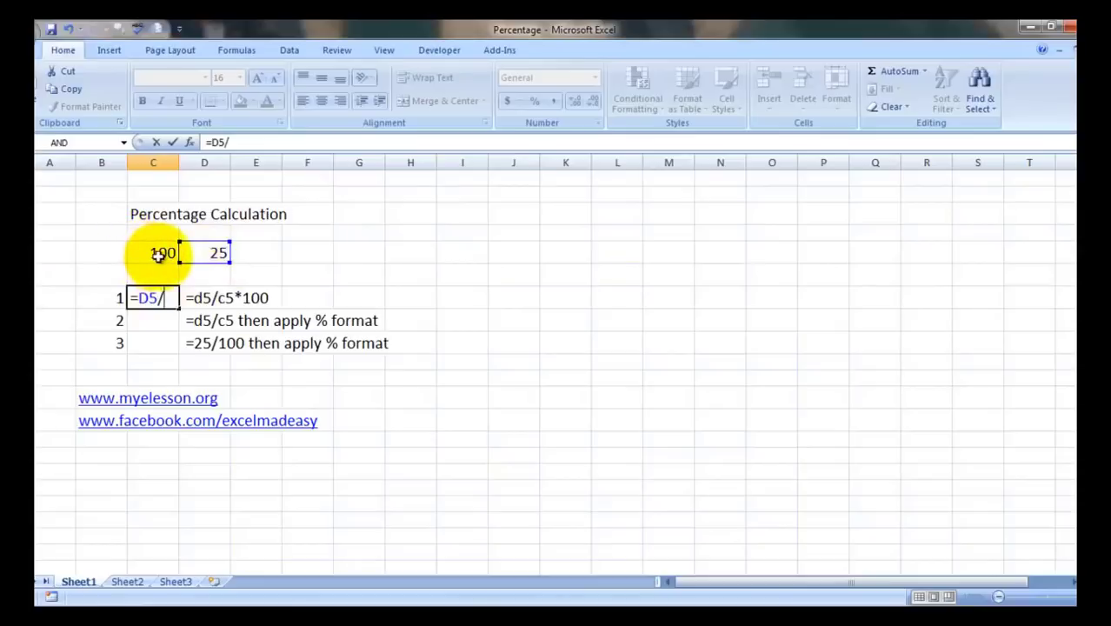
click(163, 252)
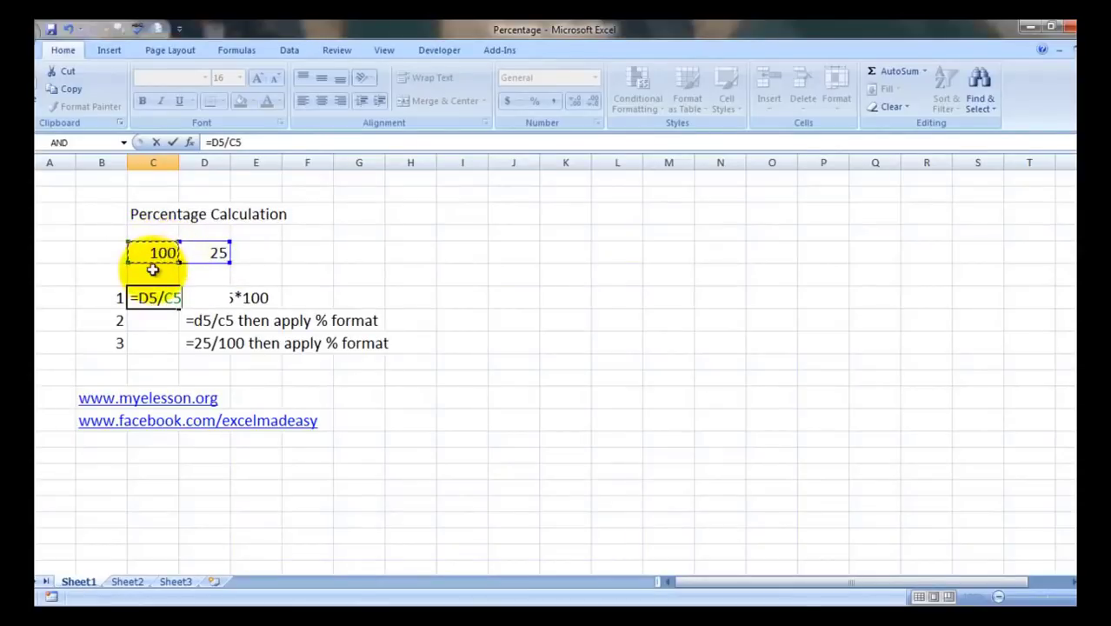
key(Return)
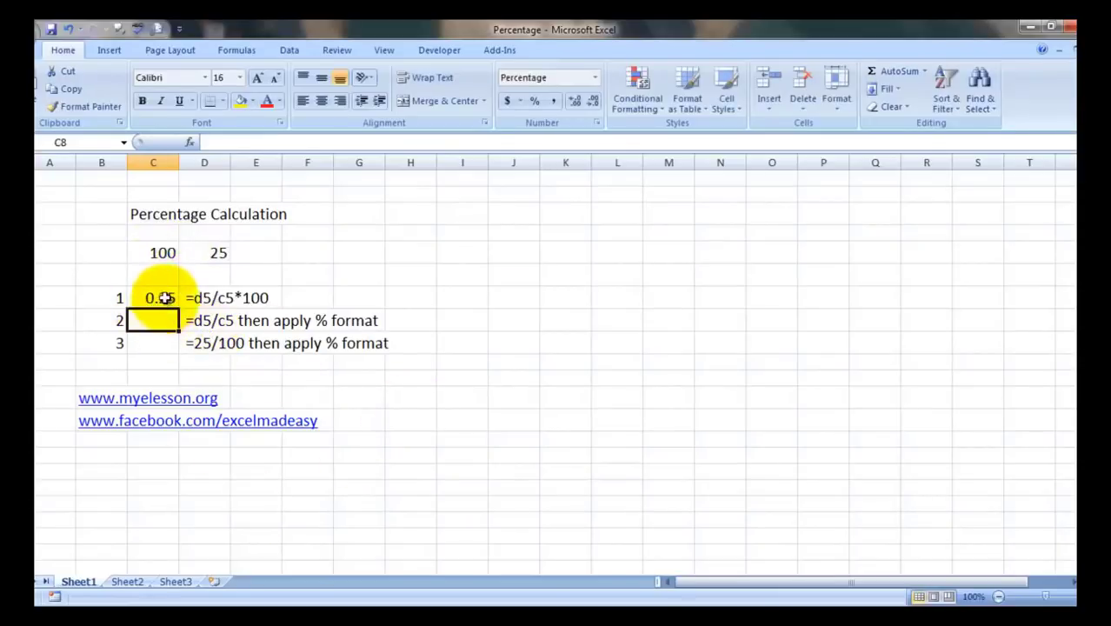
click(161, 299)
click(272, 145)
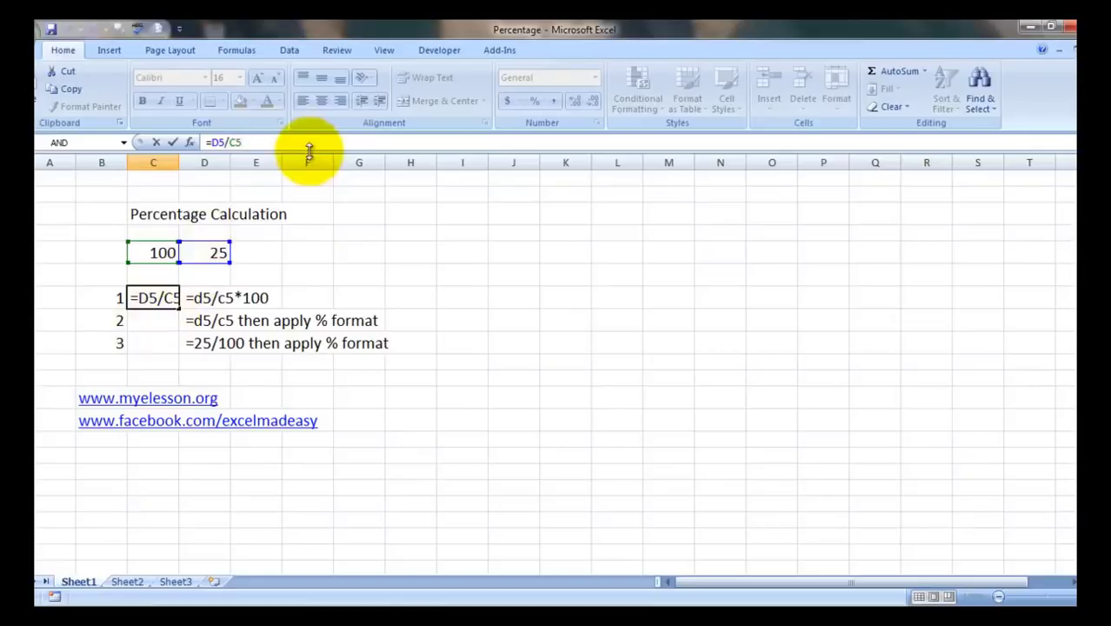
text(*)
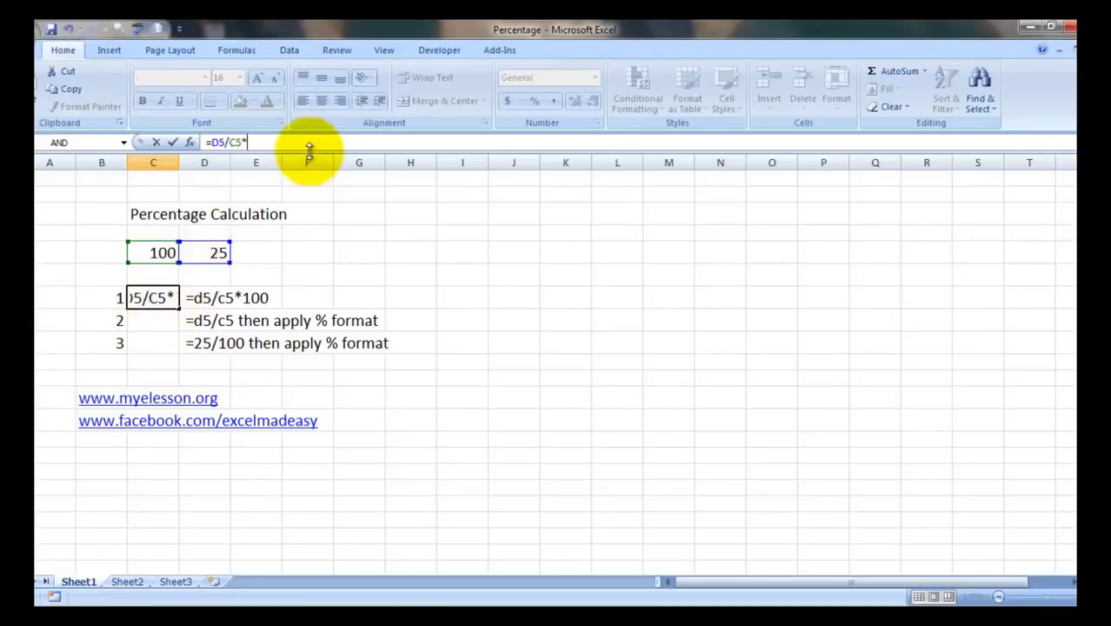
text(1)
text(00)
key(Return)
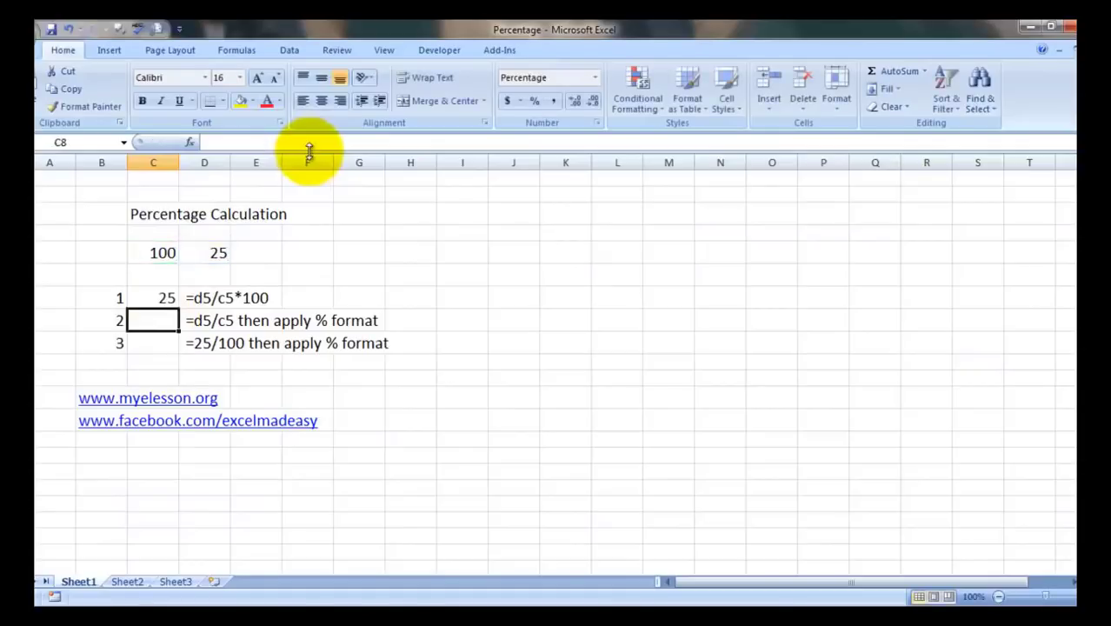
Enter =D5/C5 in C8, picking D5 and C5 with the arrow keys.
click(161, 296)
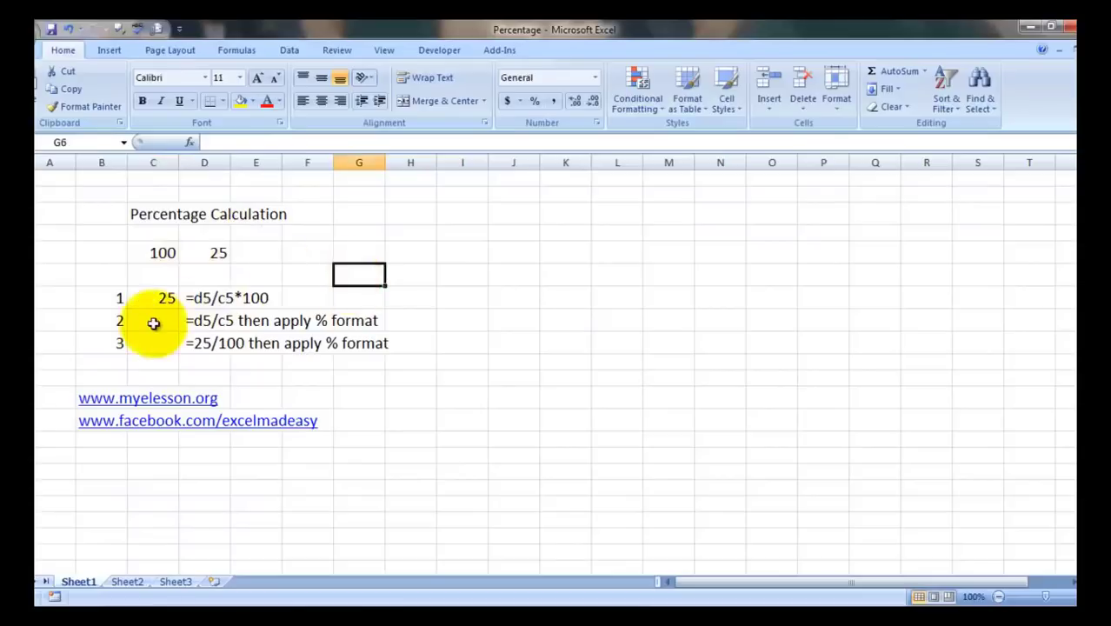
click(140, 318)
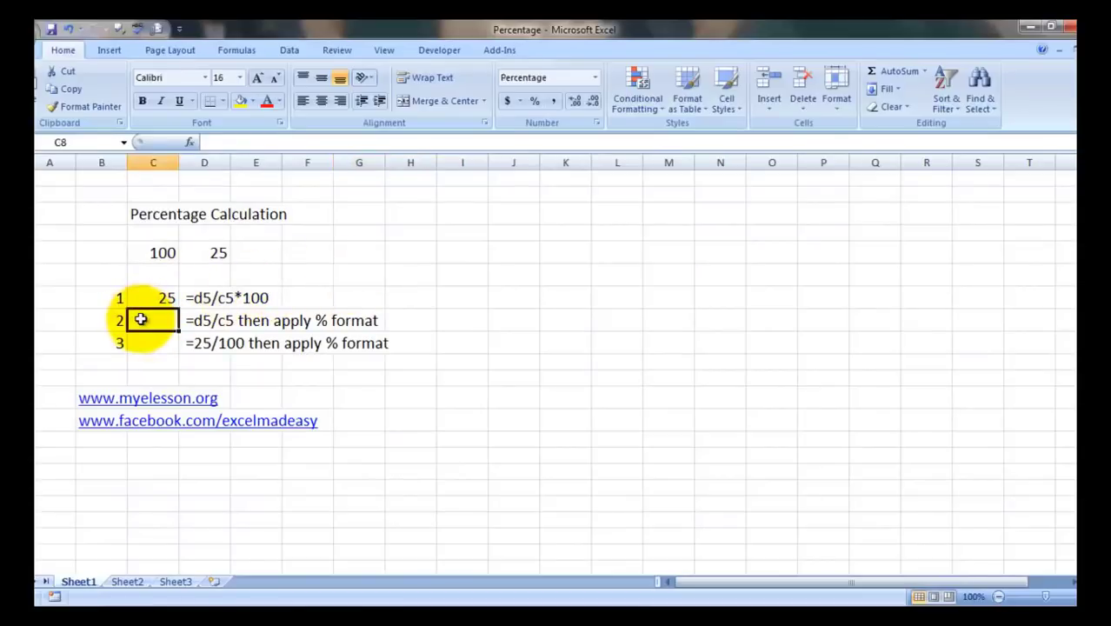
text(=)
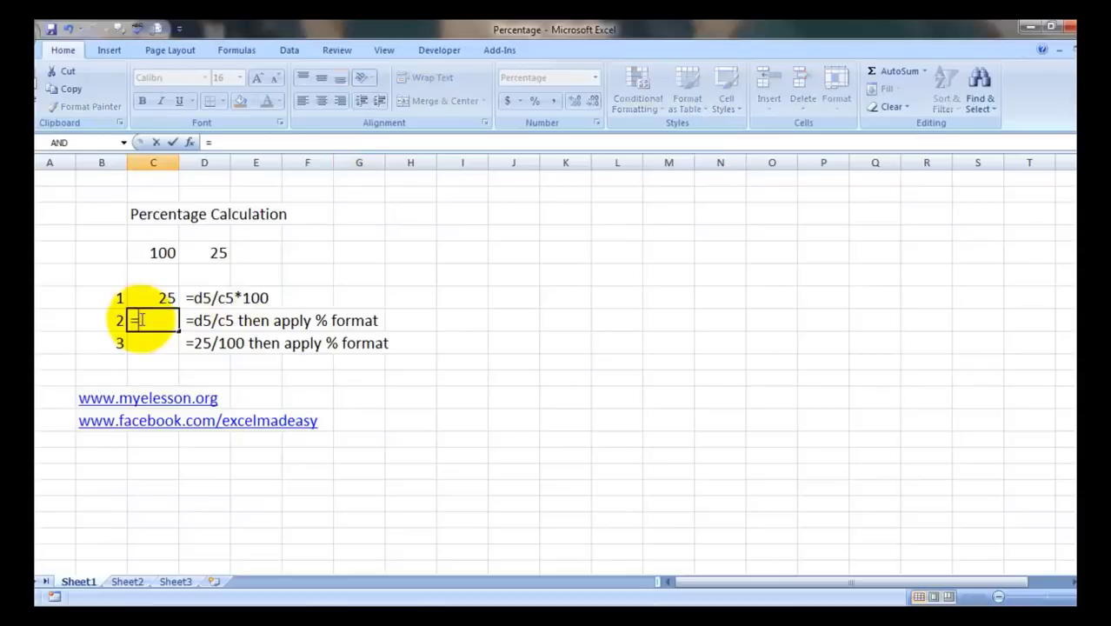
key(Up)
key(Up)
key(Up)
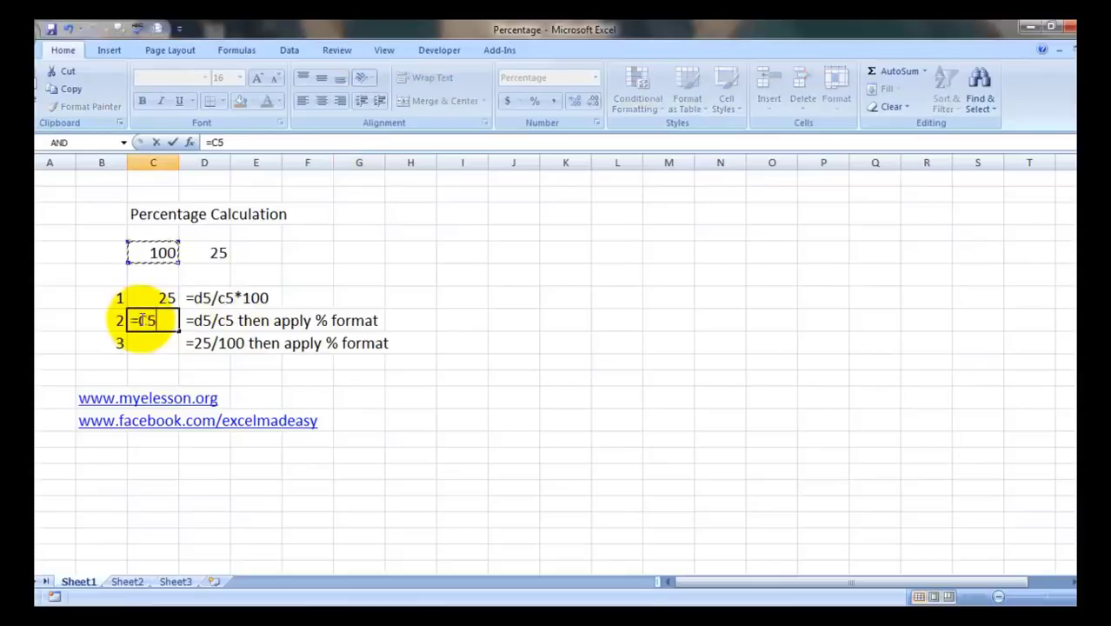
key(Right)
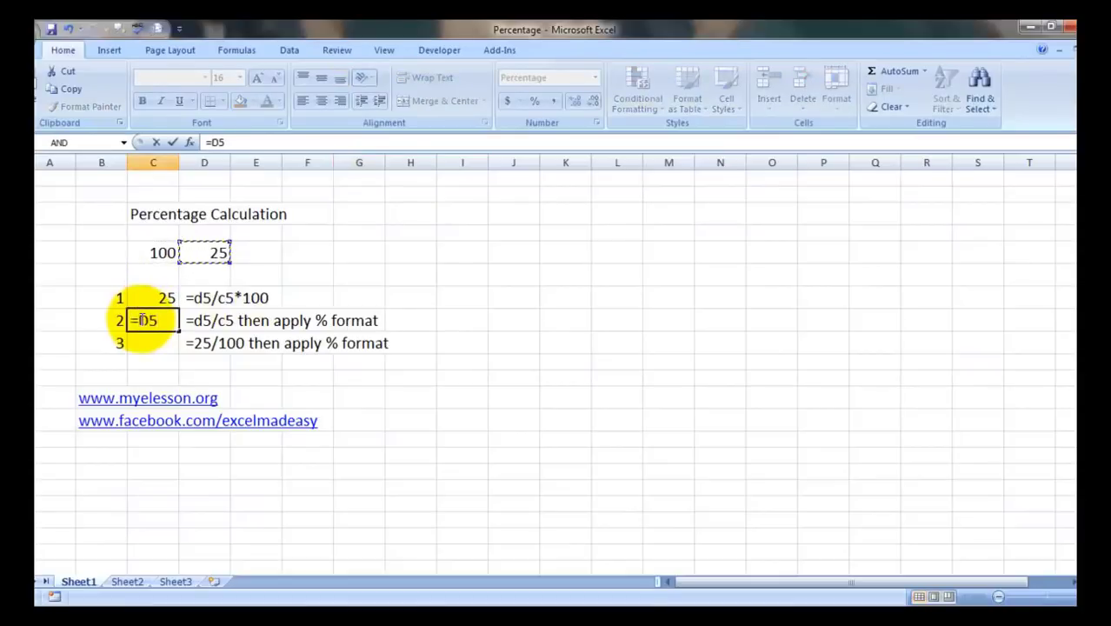
text(/)
key(Up)
key(Up)
key(Up)
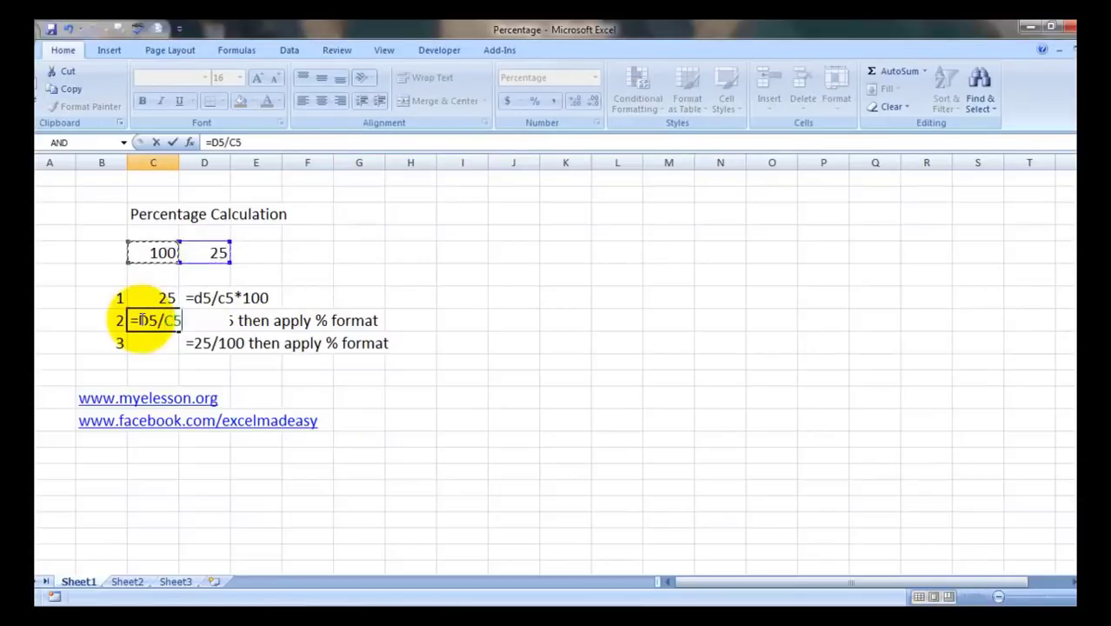
key(Return)
Format C8 as Percentage with 0 decimal places so it shows 25%.
click(157, 319)
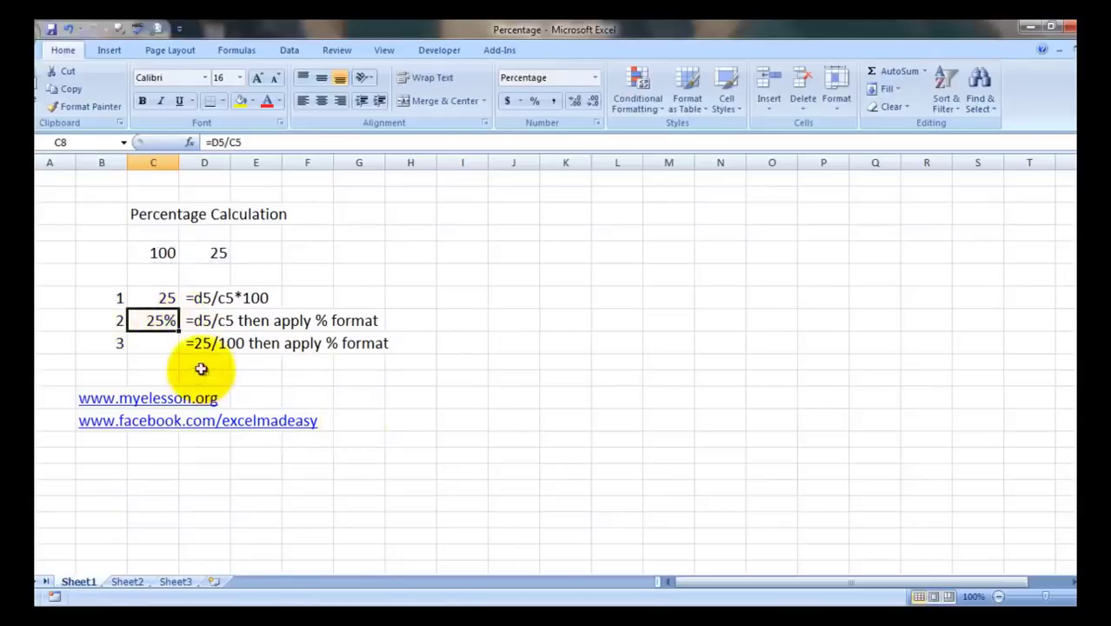
right_click(172, 322)
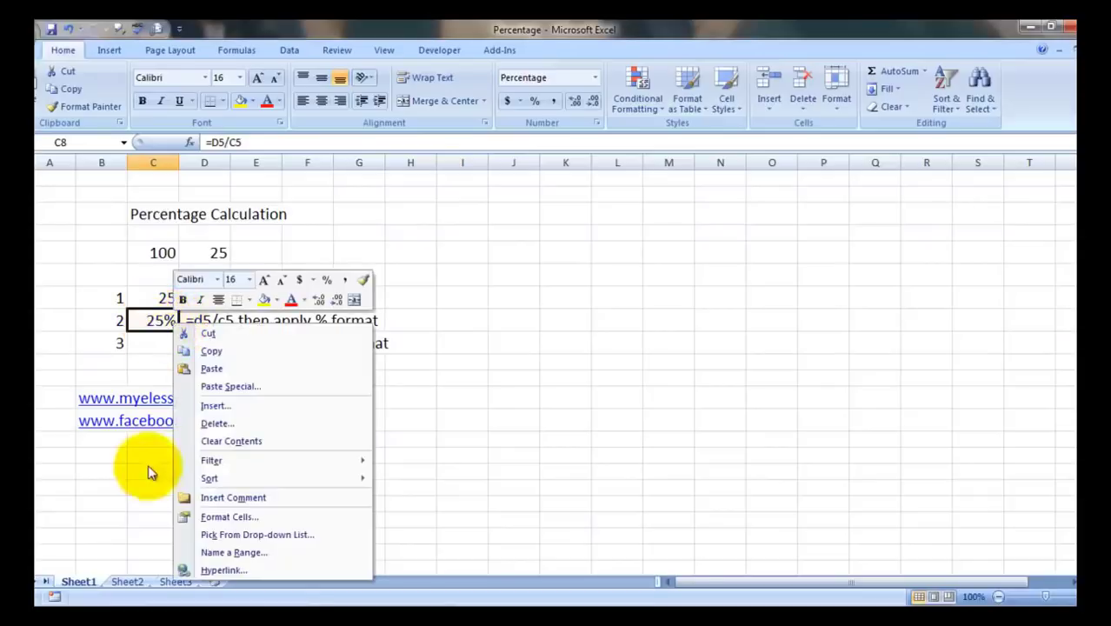
click(209, 517)
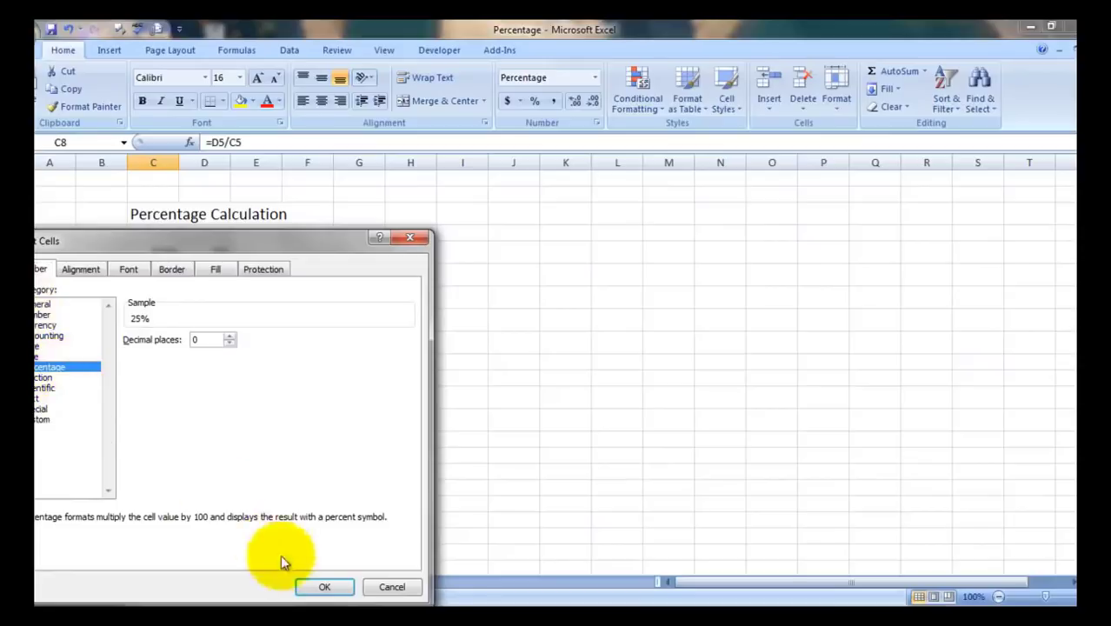
click(324, 589)
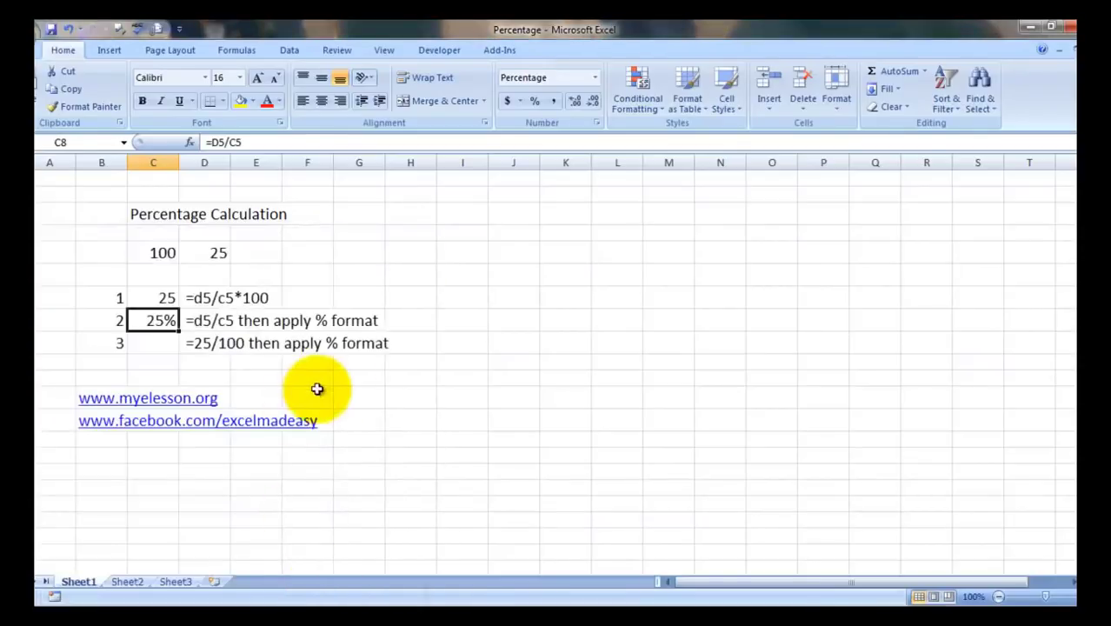
click(374, 376)
click(167, 295)
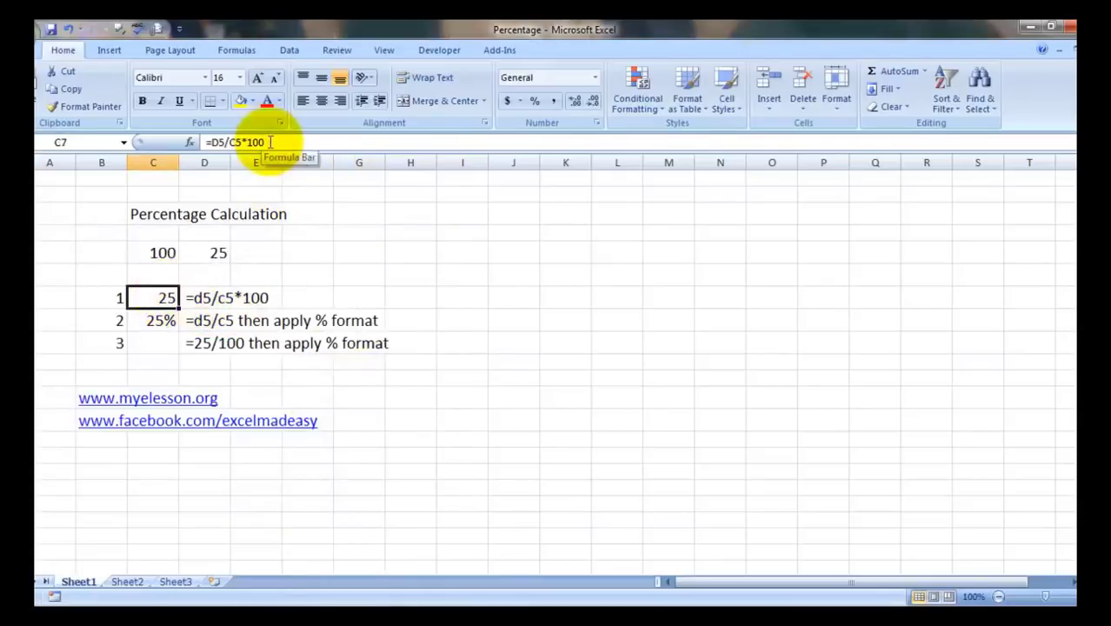
Enter =25/100 in C9 and format it as a percentage so it shows 25%.
click(152, 342)
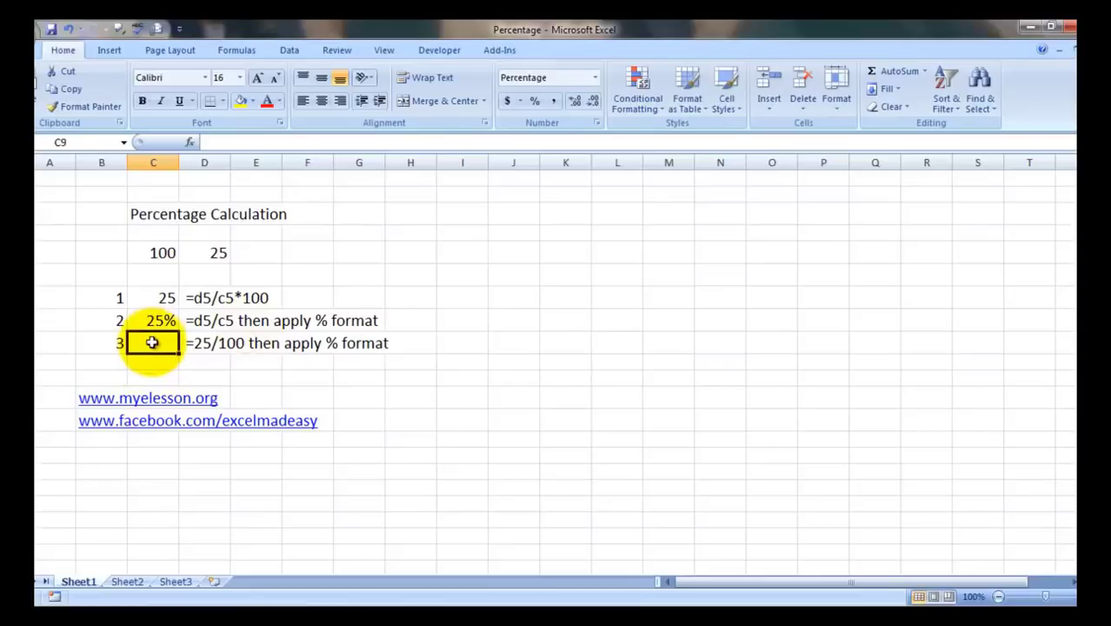
text(=)
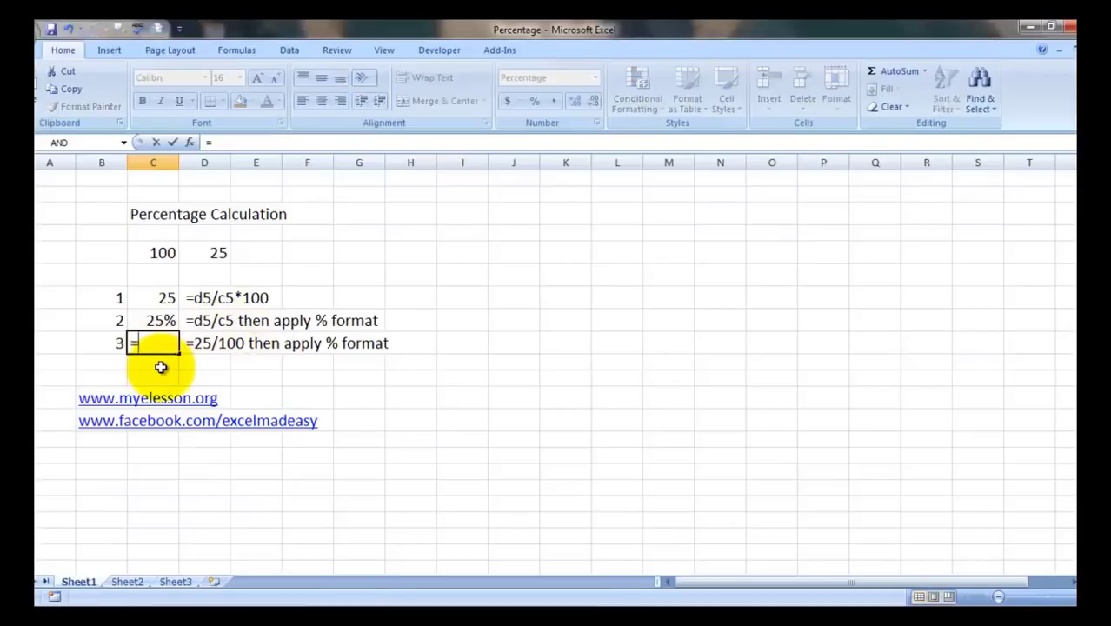
text(2)
text(5/)
text(100)
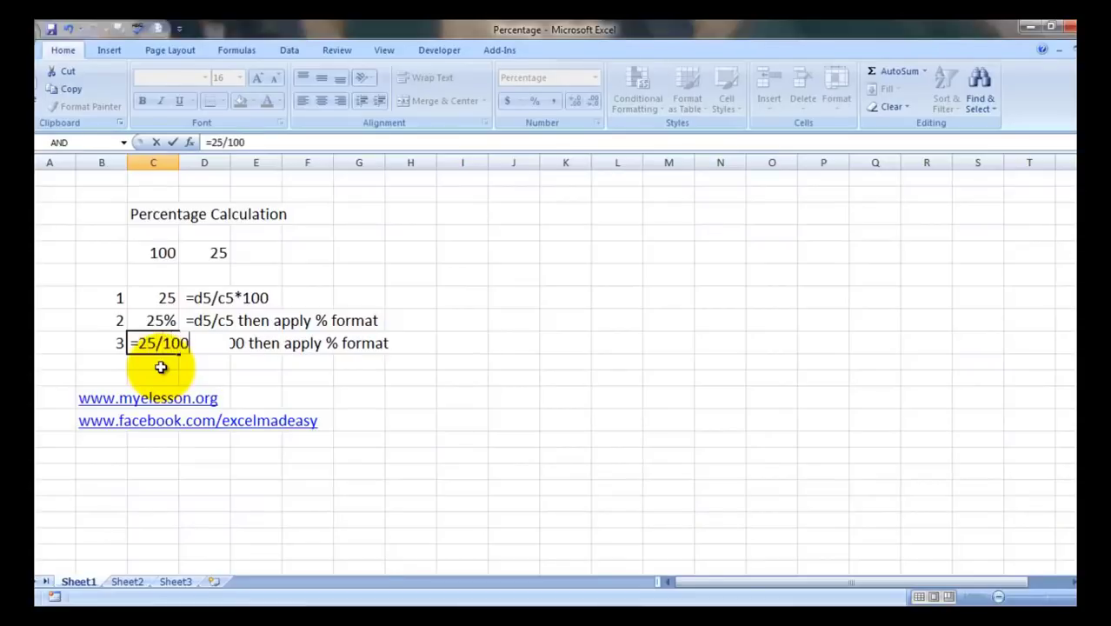
key(Return)
key(Up)
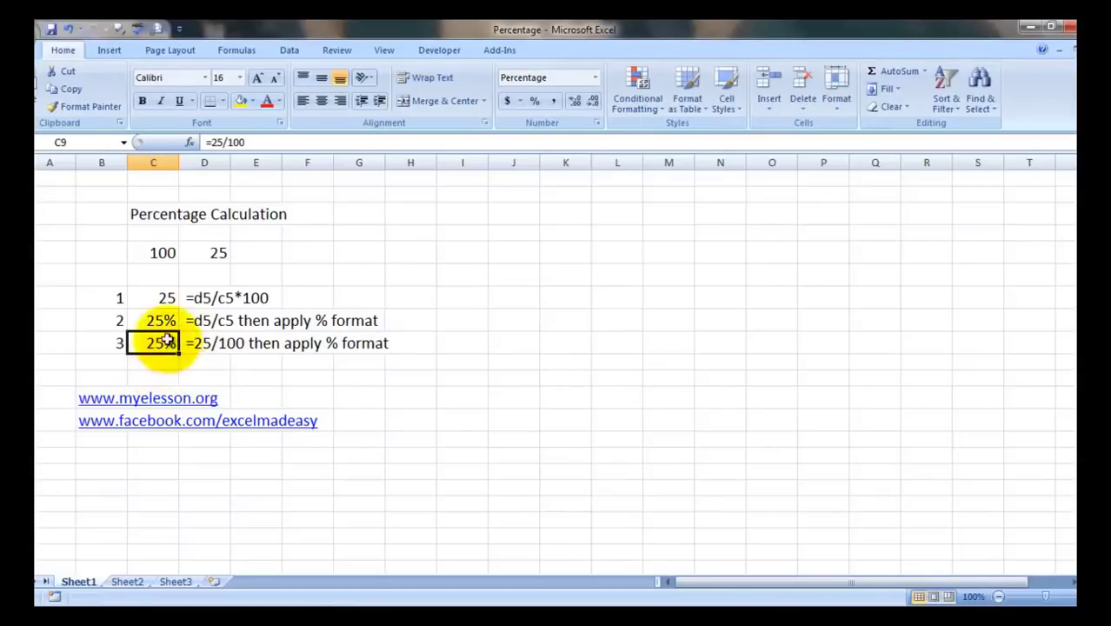
right_click(166, 340)
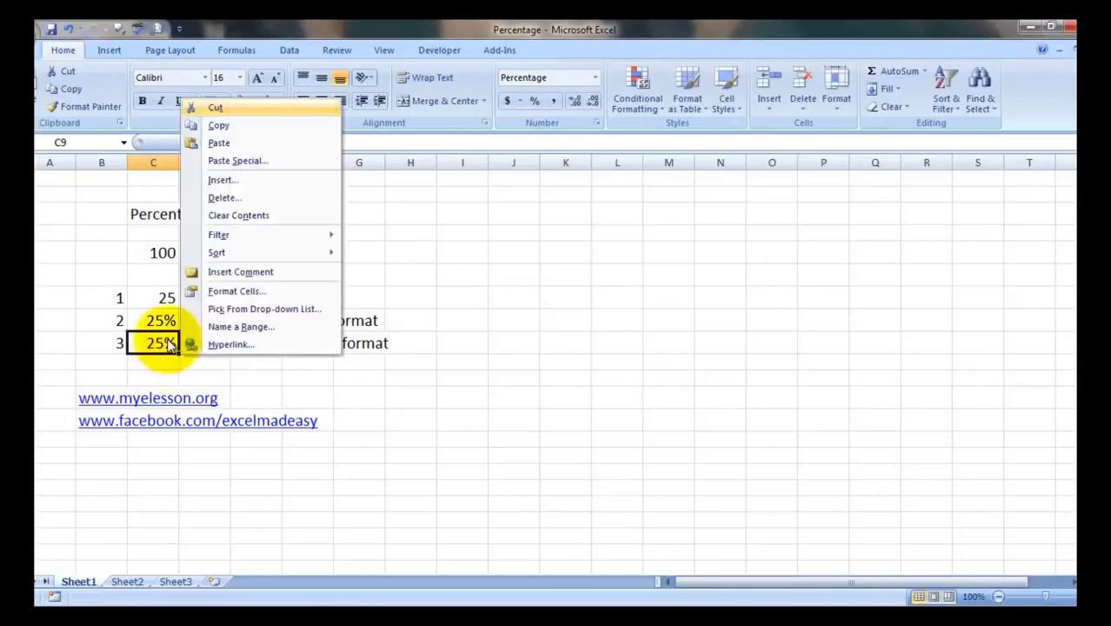
click(225, 294)
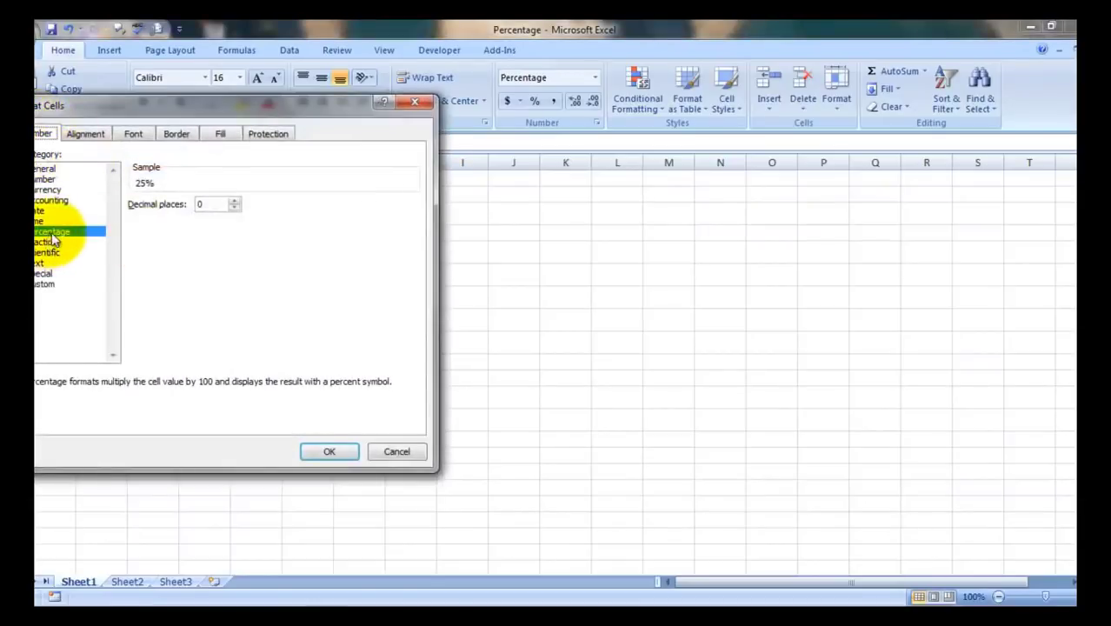
click(330, 449)
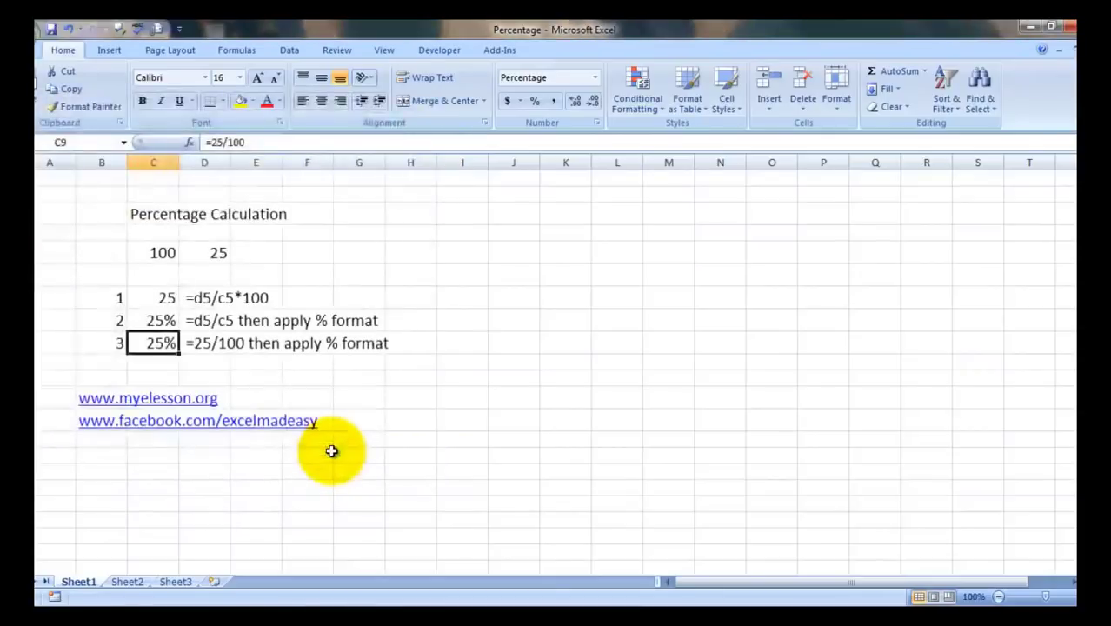
Leave the Percentage sheet and switch to Book2's Average sheet with the zone sales table.
click(453, 415)
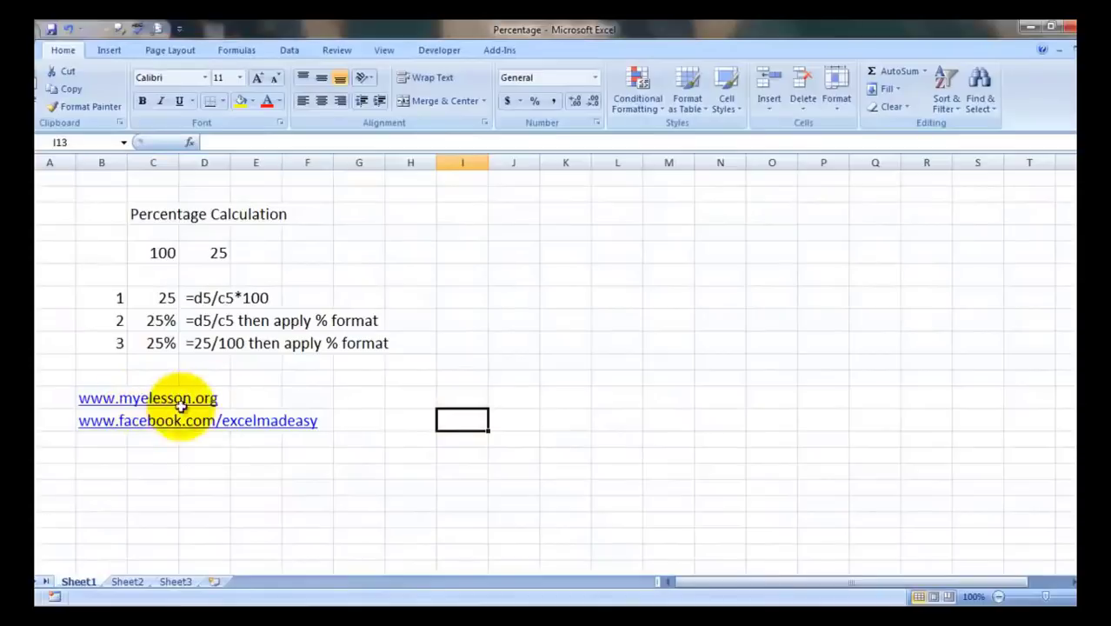
click(413, 401)
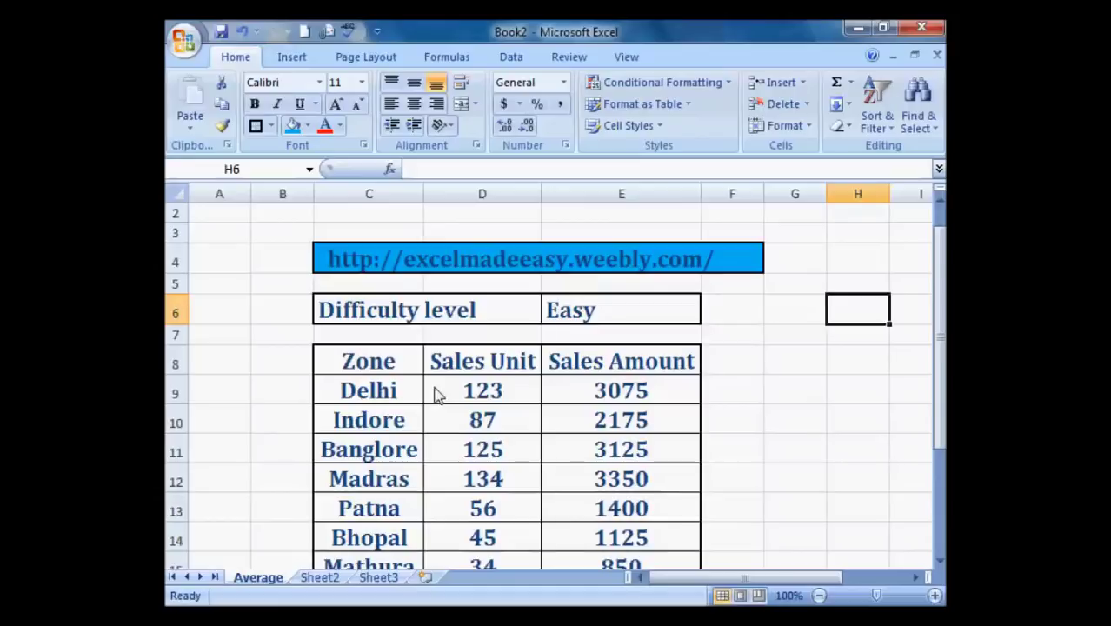
key(Down)
key(Down)
key(Down)
key(Down)
key(Down)
key(Down)
key(Down)
key(Down)
key(Down)
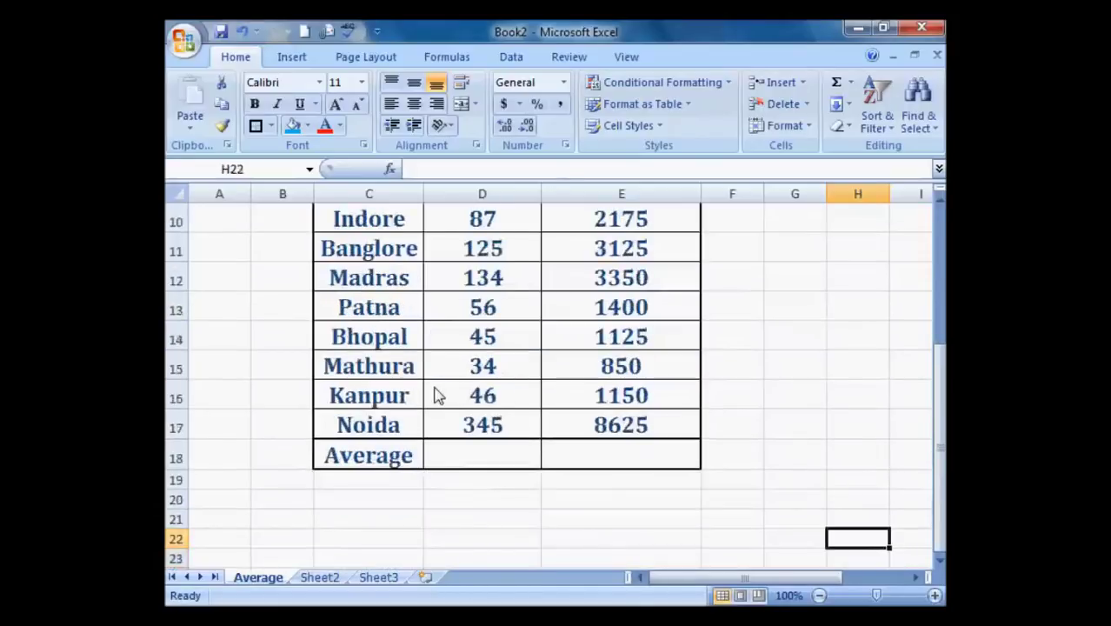
key(Up)
key(Up)
key(Up)
key(Up)
key(Up)
key(Up)
key(Left)
key(Left)
key(Left)
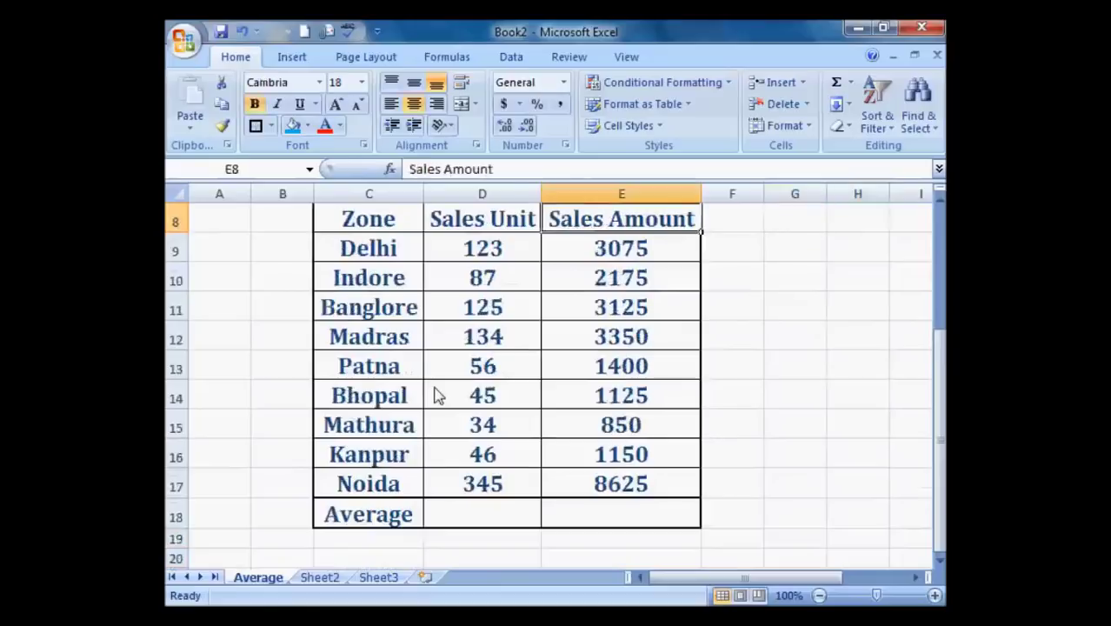
key(Down)
key(Left)
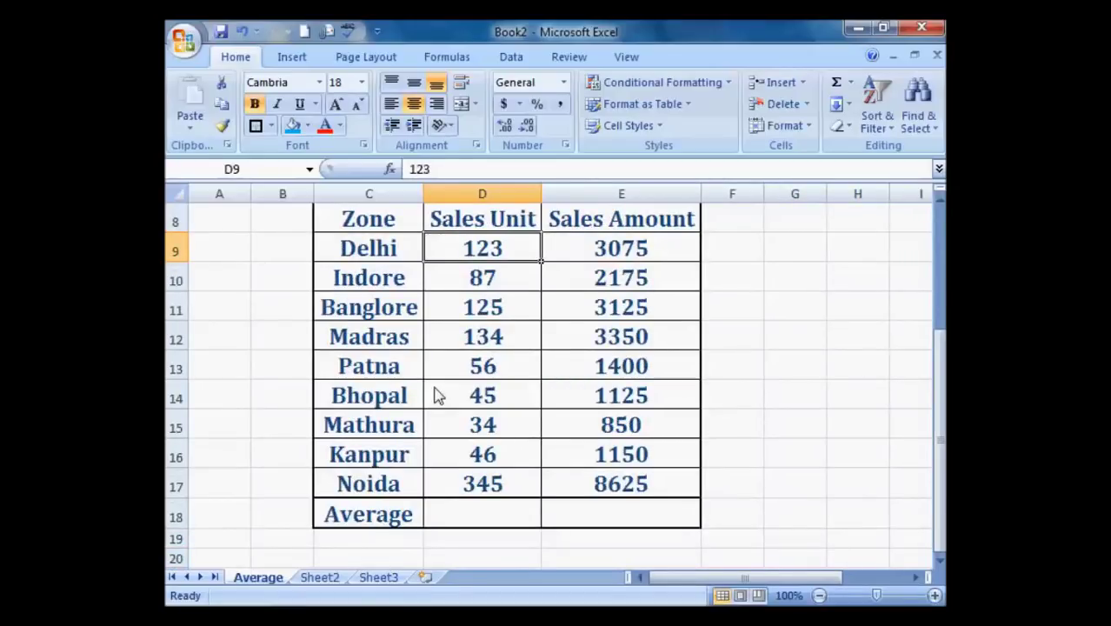
key(Down)
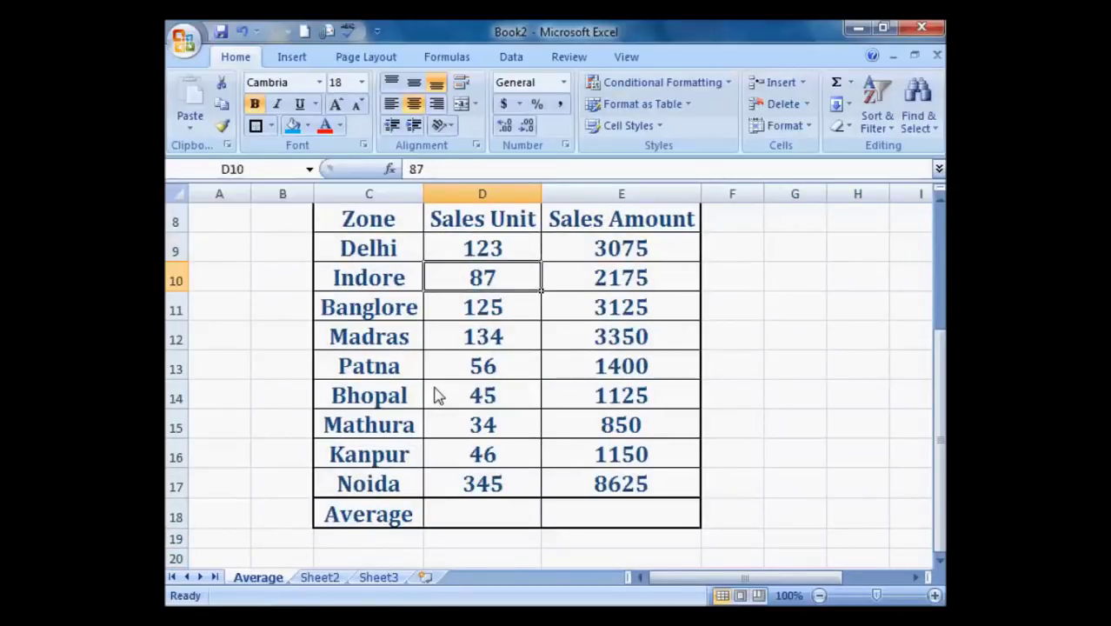
key(Down)
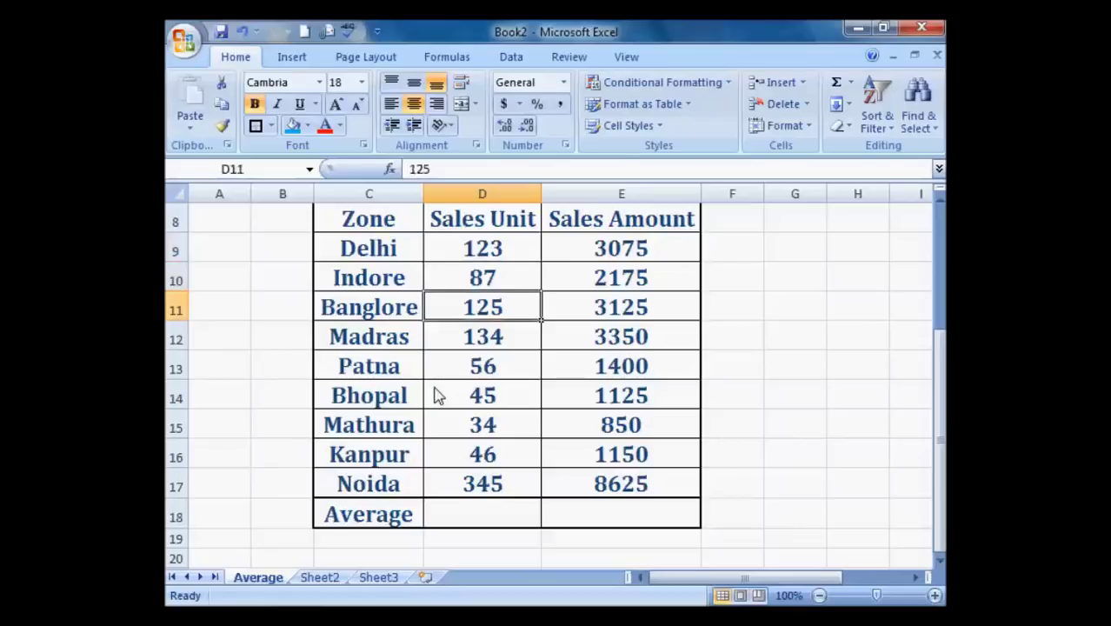
key(Down)
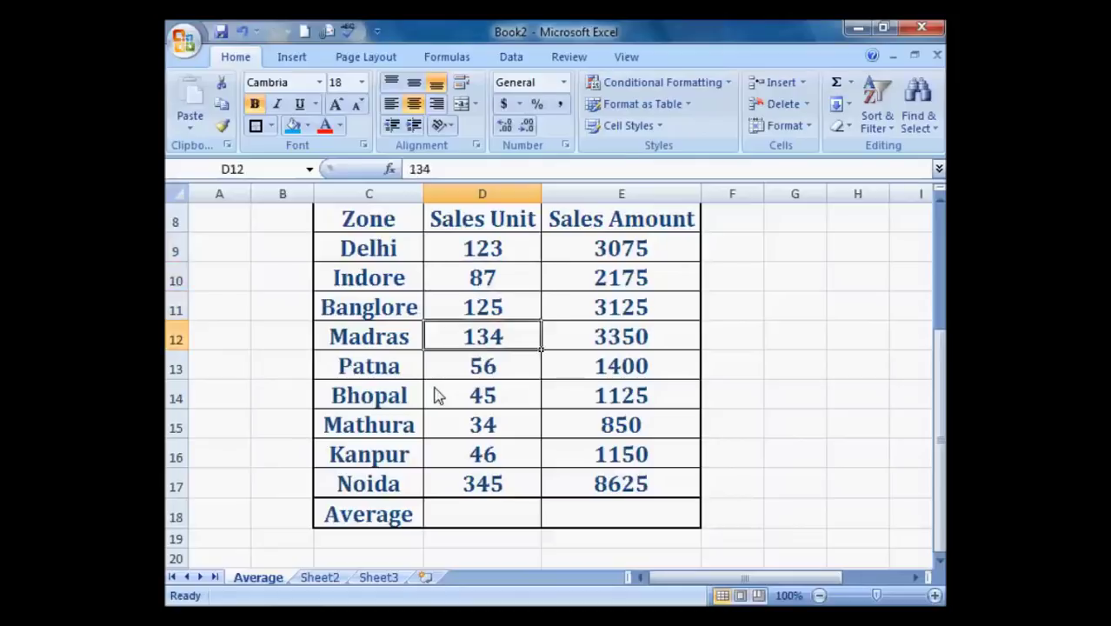
key(Down)
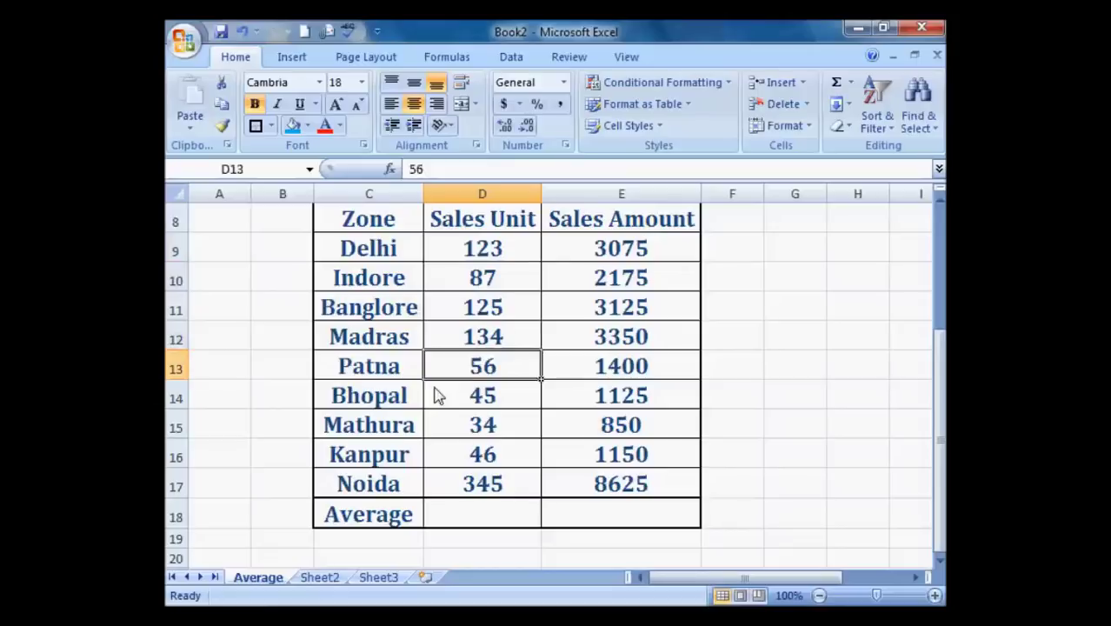
key(Down)
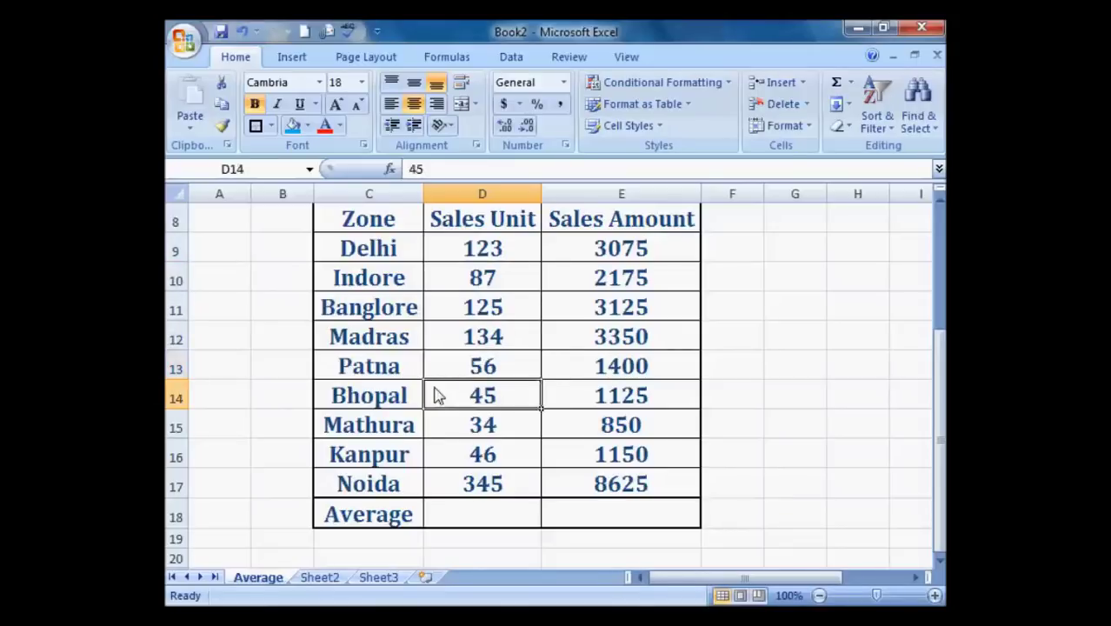
key(Down)
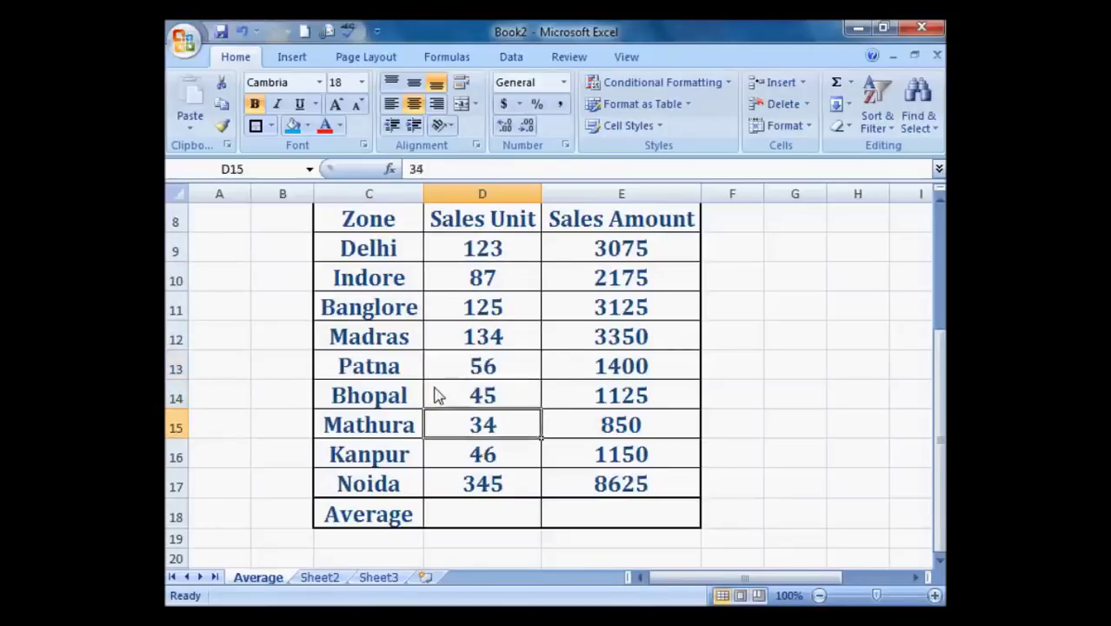
key(Down)
key(Down)
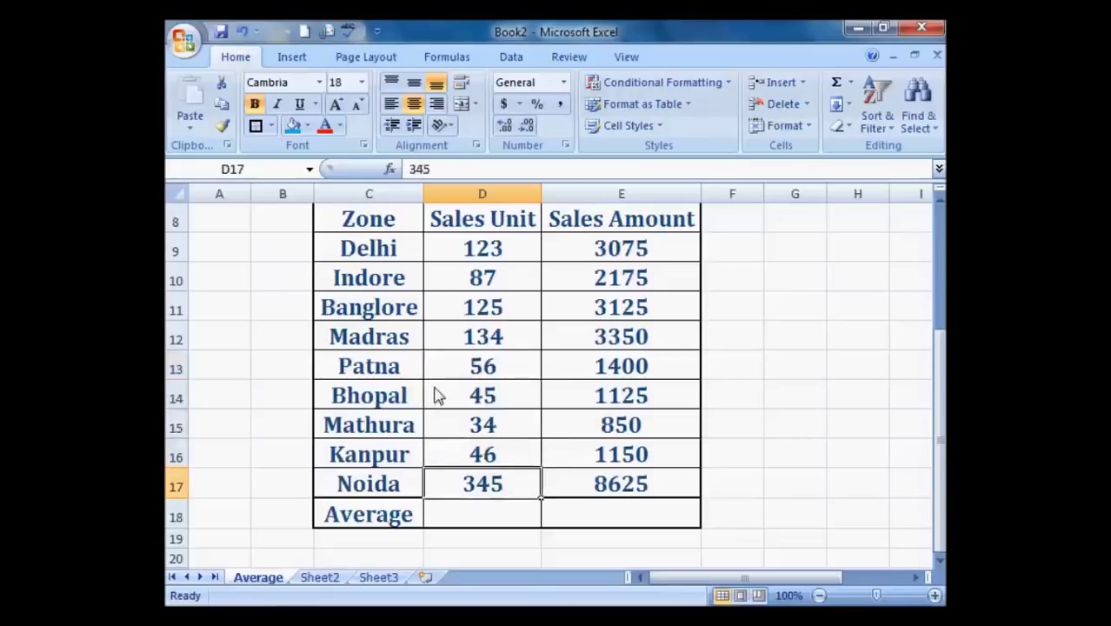
key(Up)
key(Up)
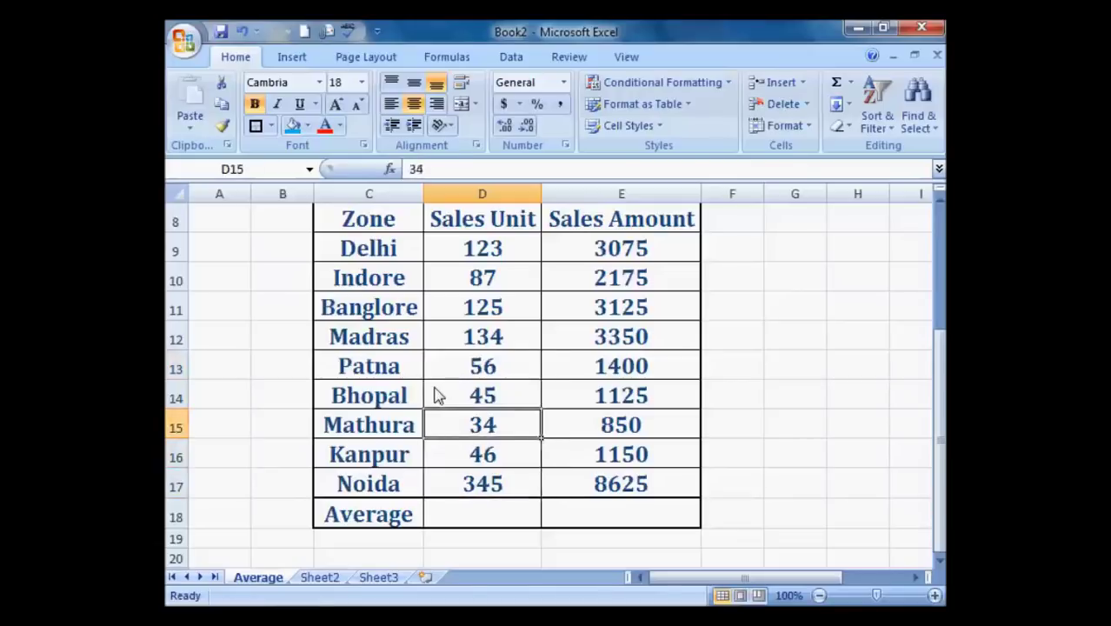
key(Down)
key(Down)
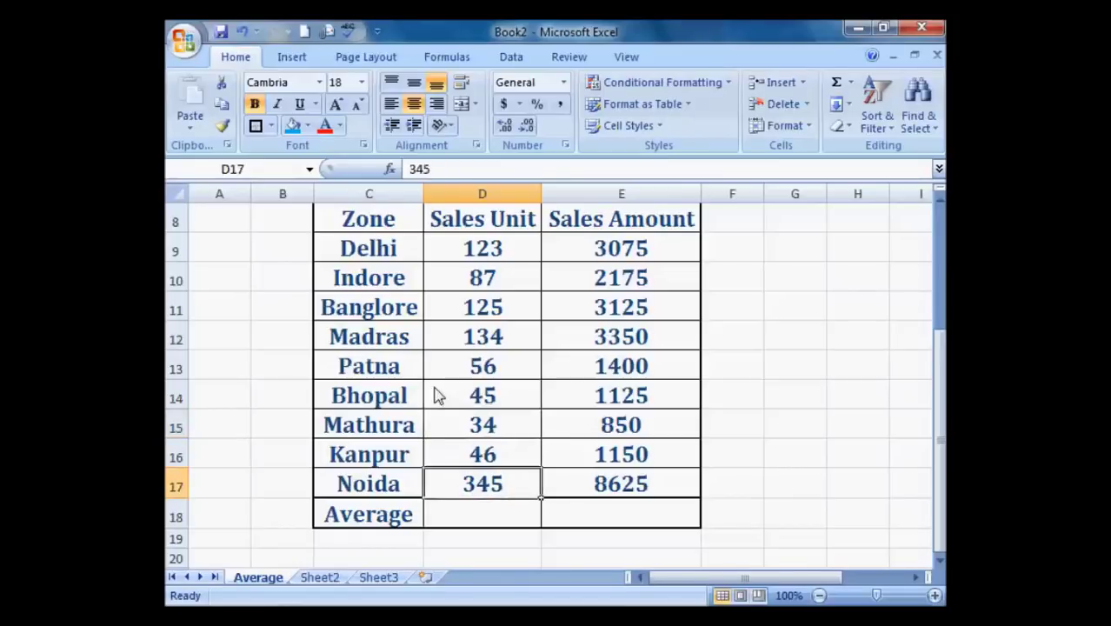
key(Up)
key(Up)
key(Up)
key(Up)
key(Up)
key(Left)
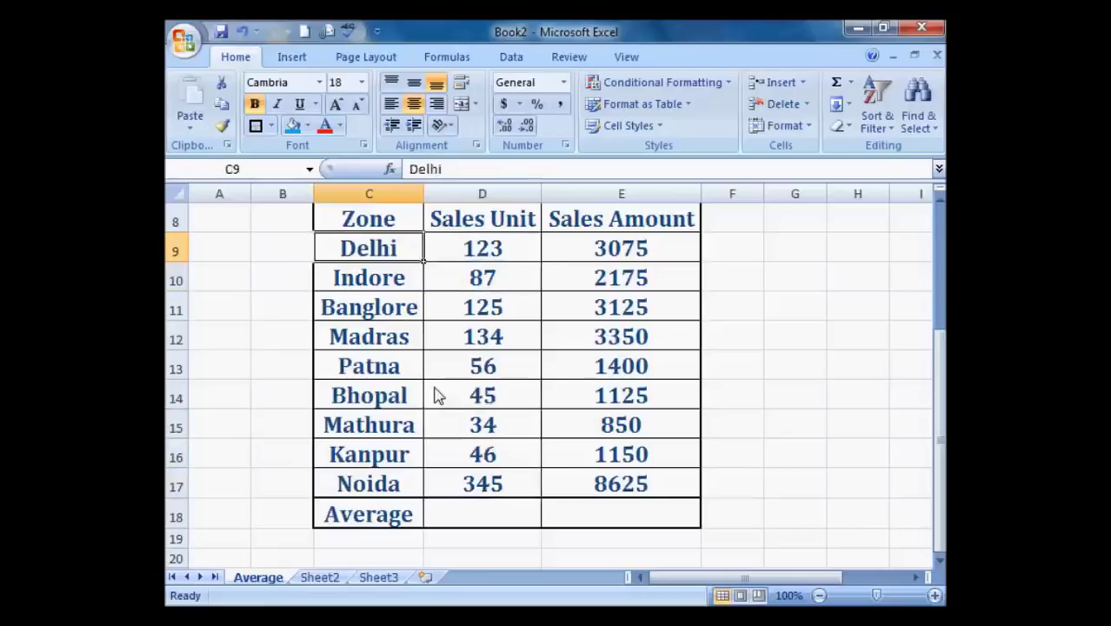
key(Down)
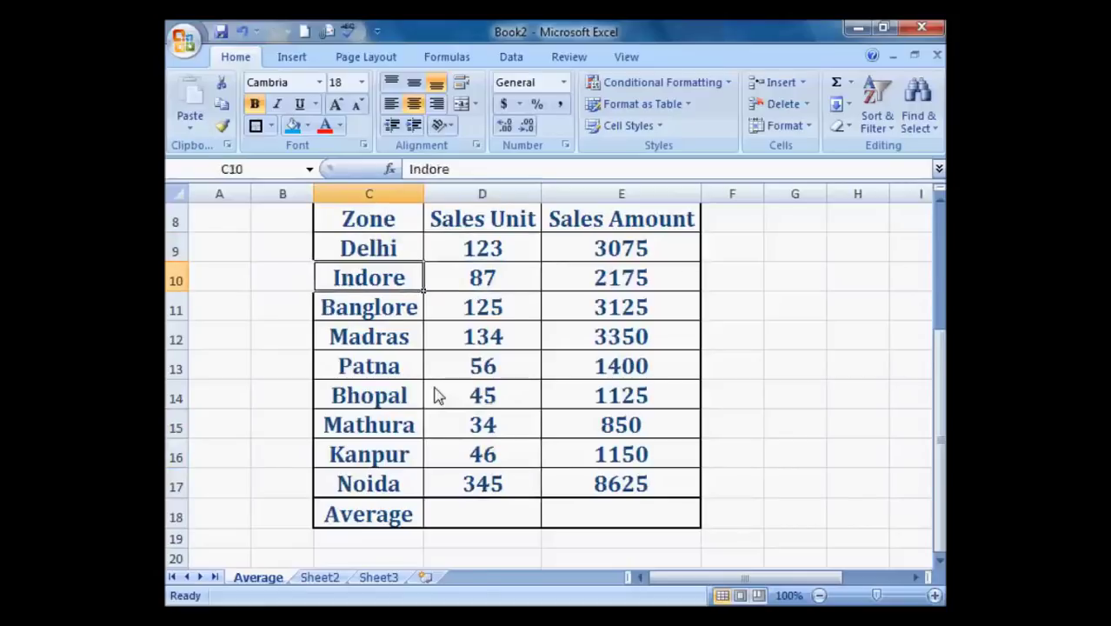
key(Down)
key(Up)
key(Up)
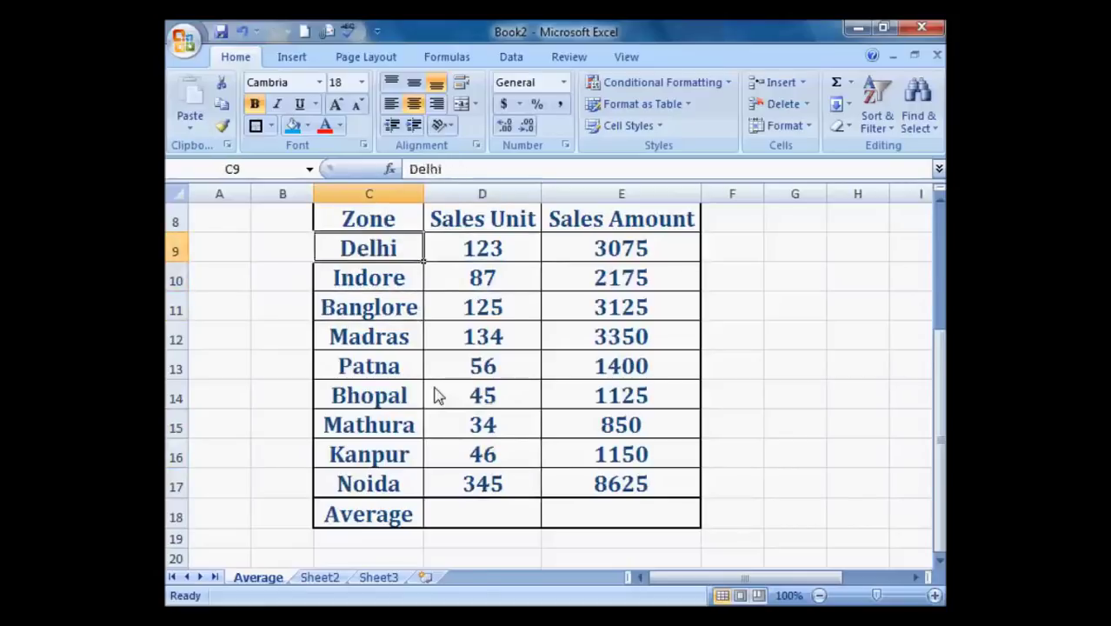
key(Down)
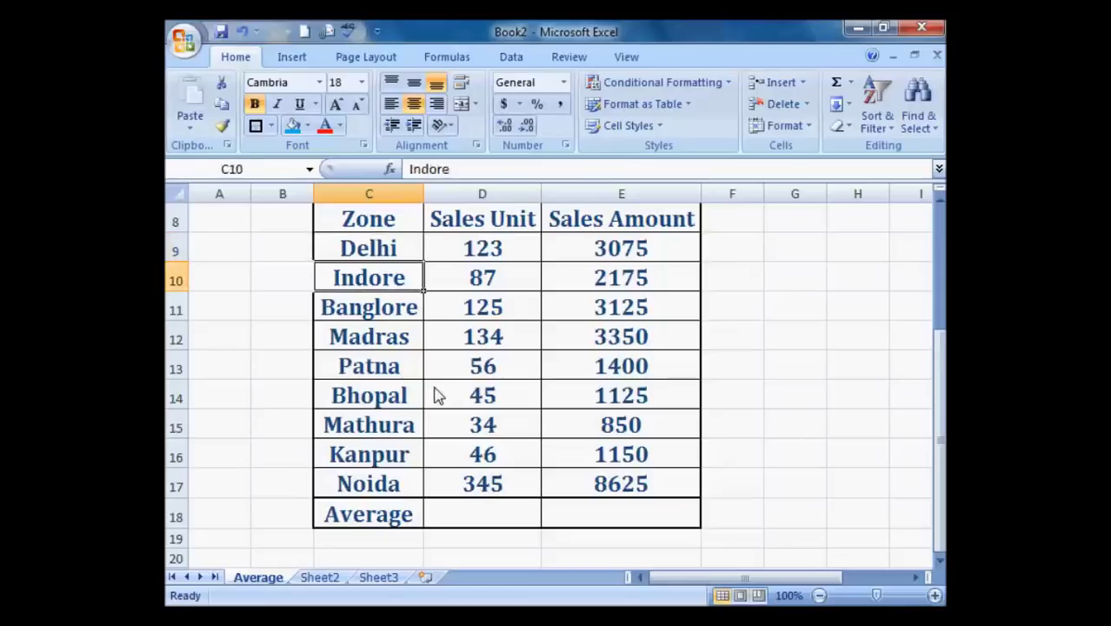
key(Down)
key(Down)
key(Down)
key(Down)
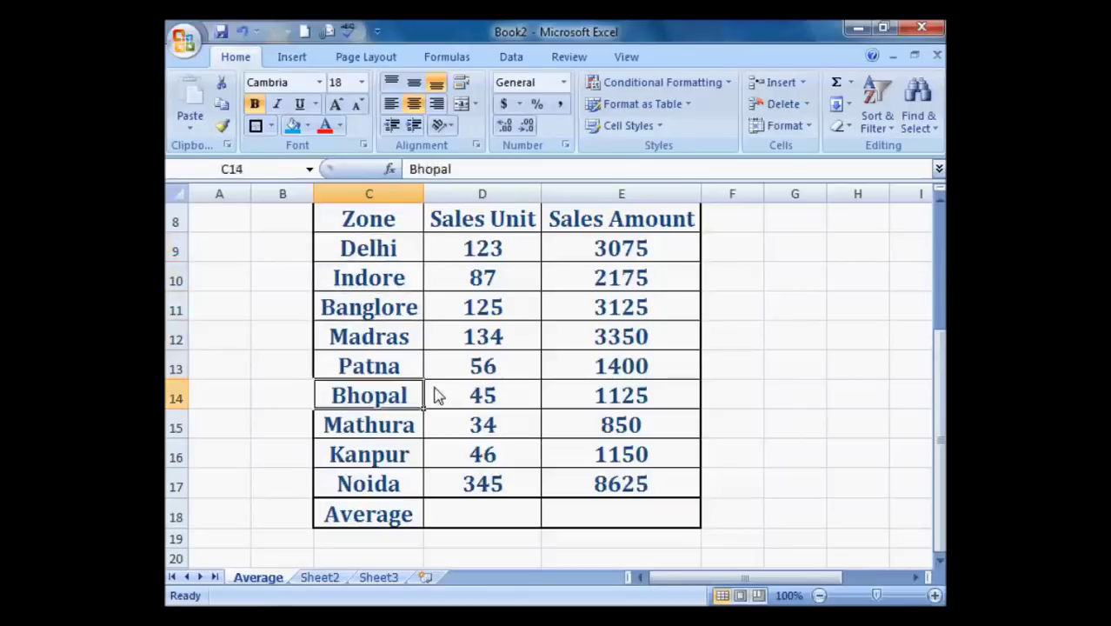
key(Down)
key(Down)
key(Down)
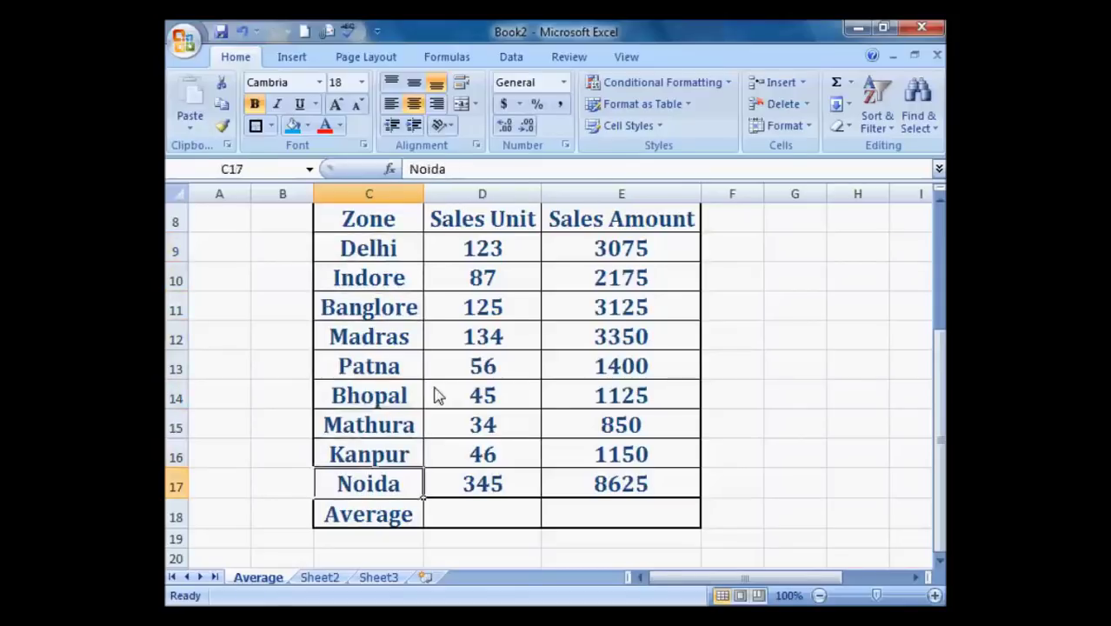
key(Right)
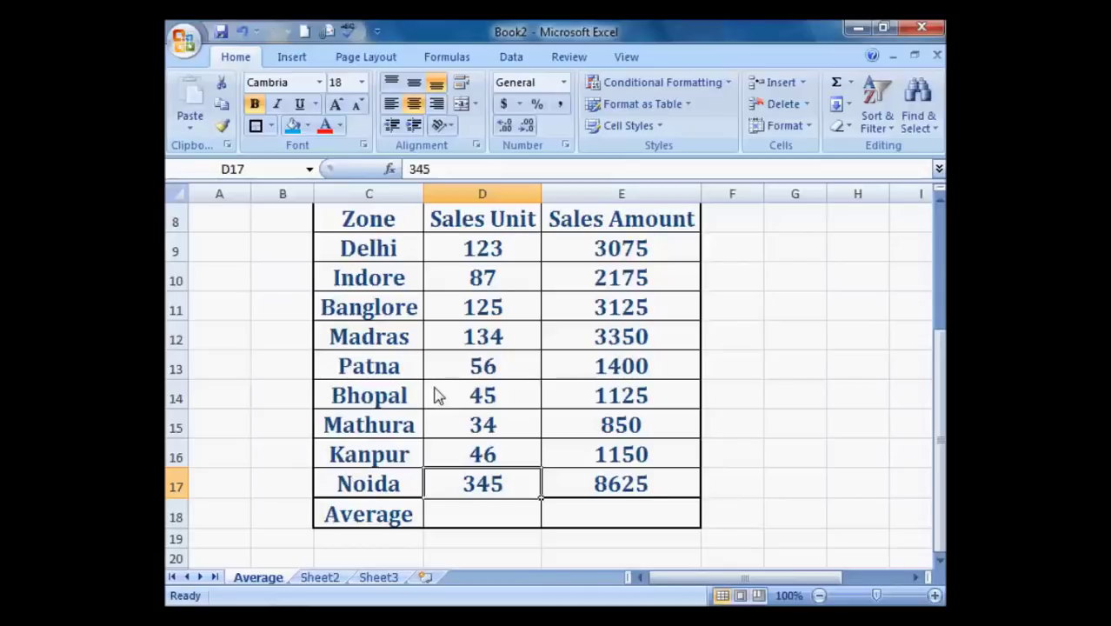
key(Down)
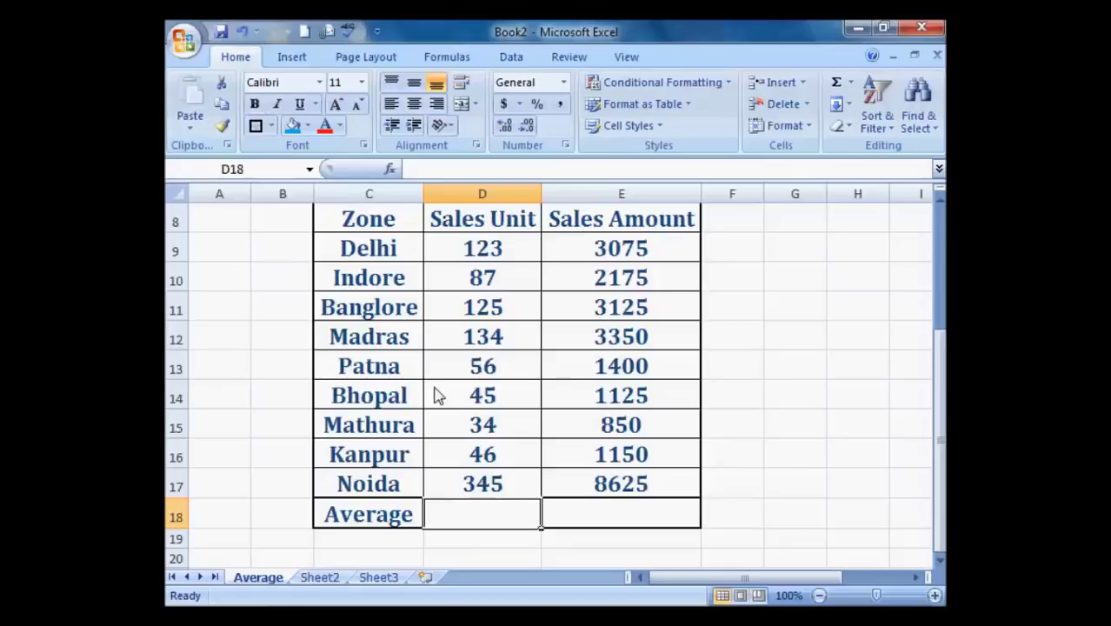
Start the formula =average( in D18 for the Sales Unit average.
click(448, 57)
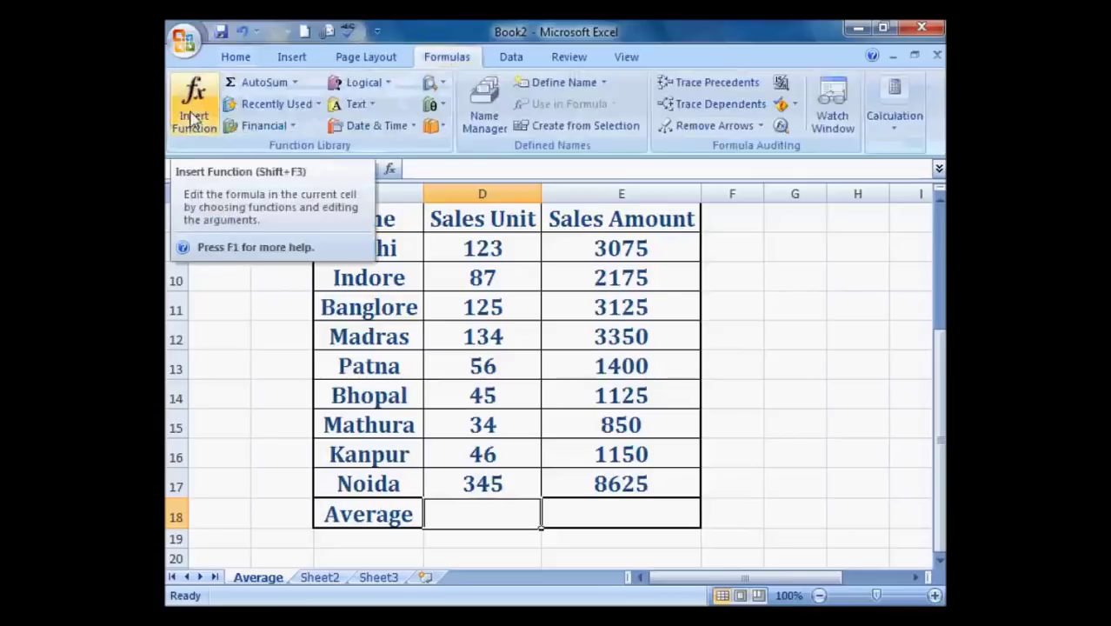
click(235, 60)
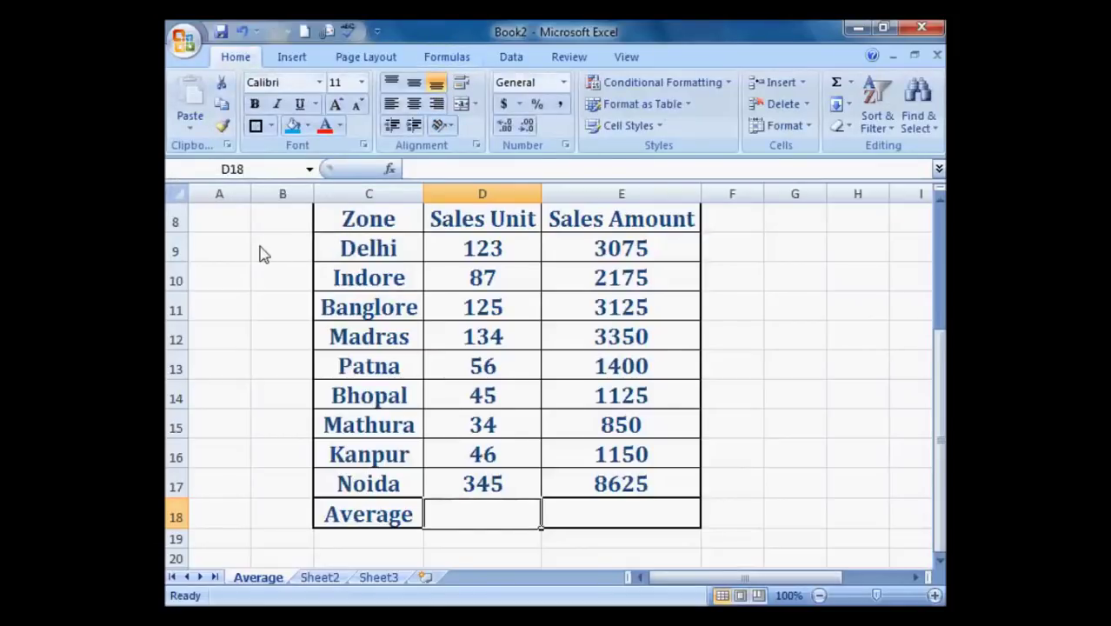
text(=)
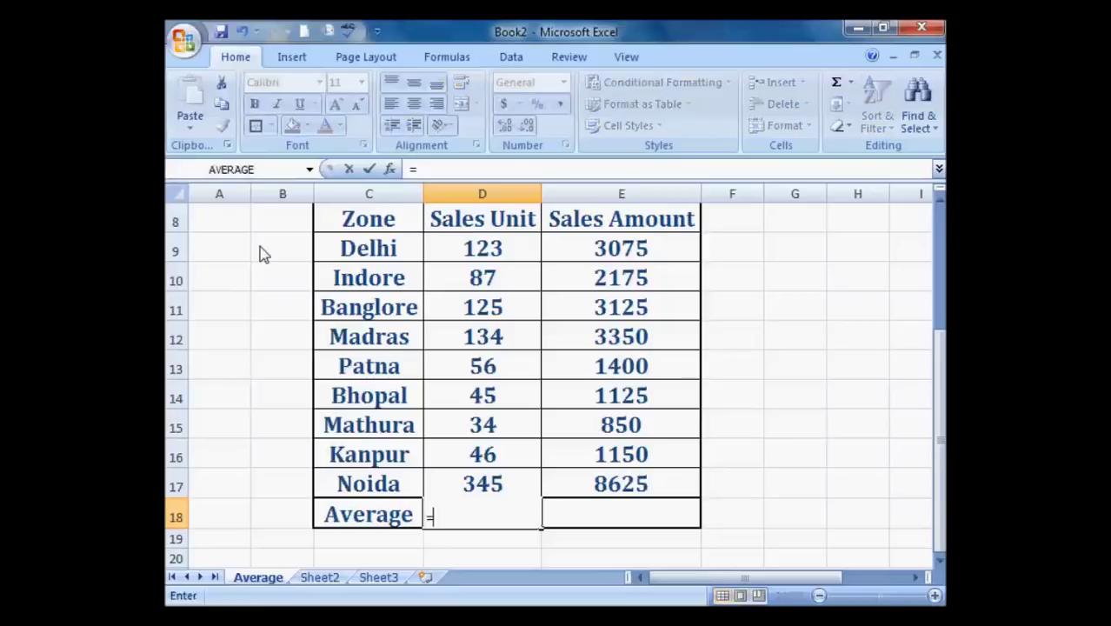
text(a)
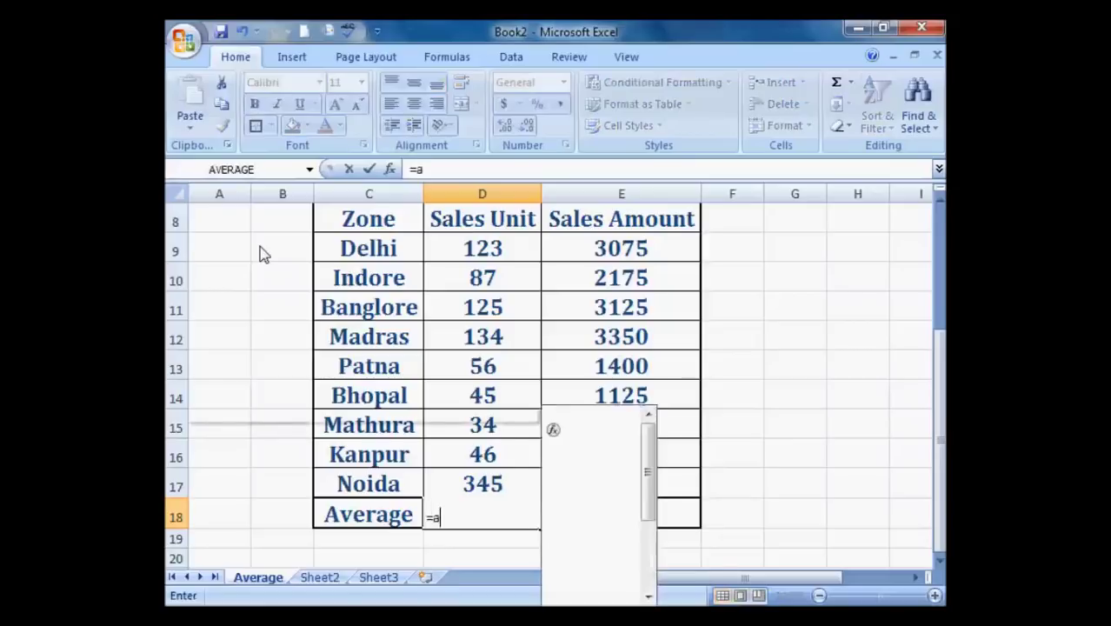
text(verag)
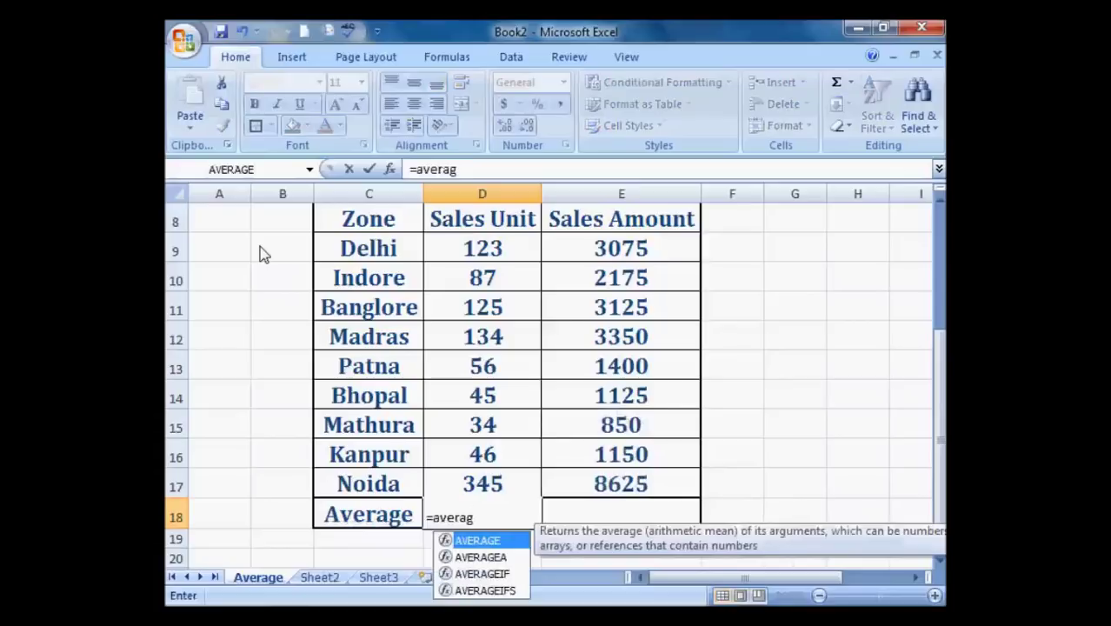
text(e)
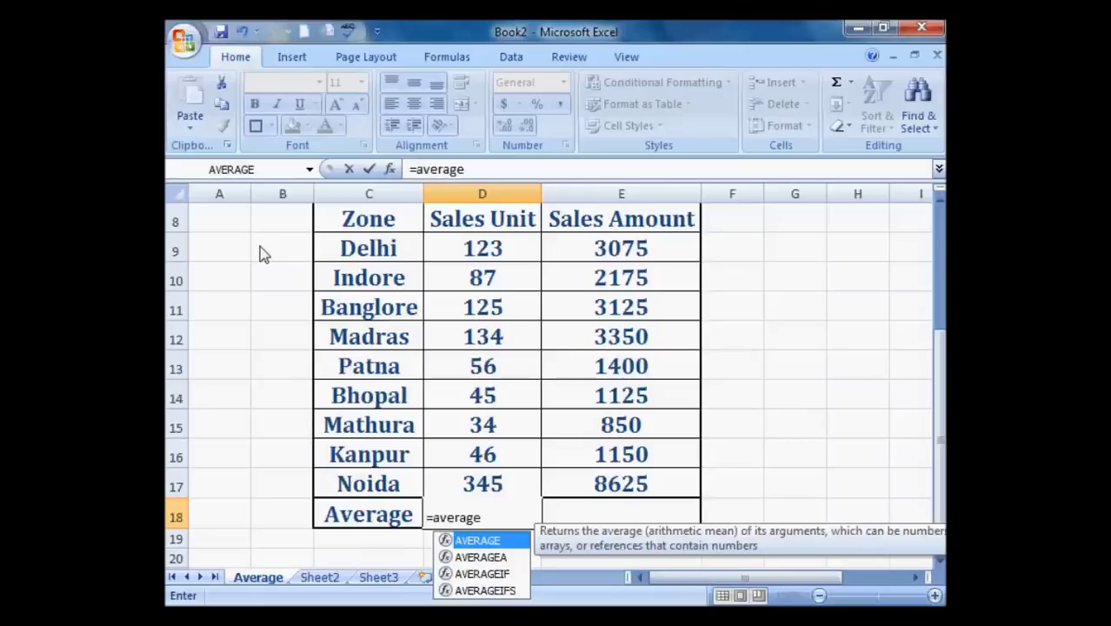
text(()
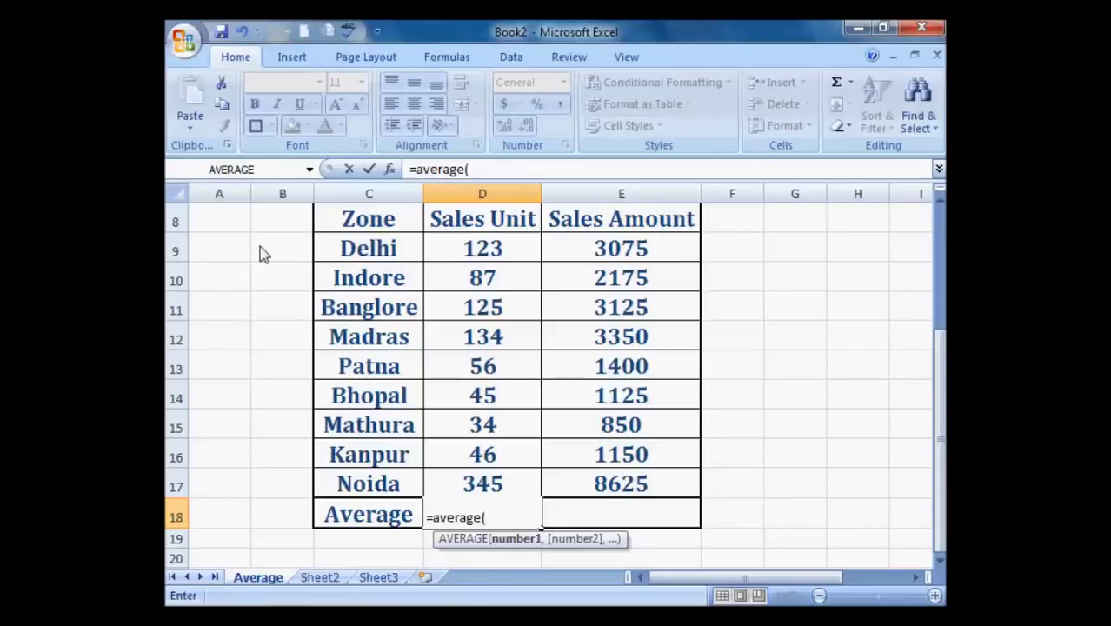
Complete D18 as =AVERAGE(D9:D17), which returns 110.5555556.
click(492, 250)
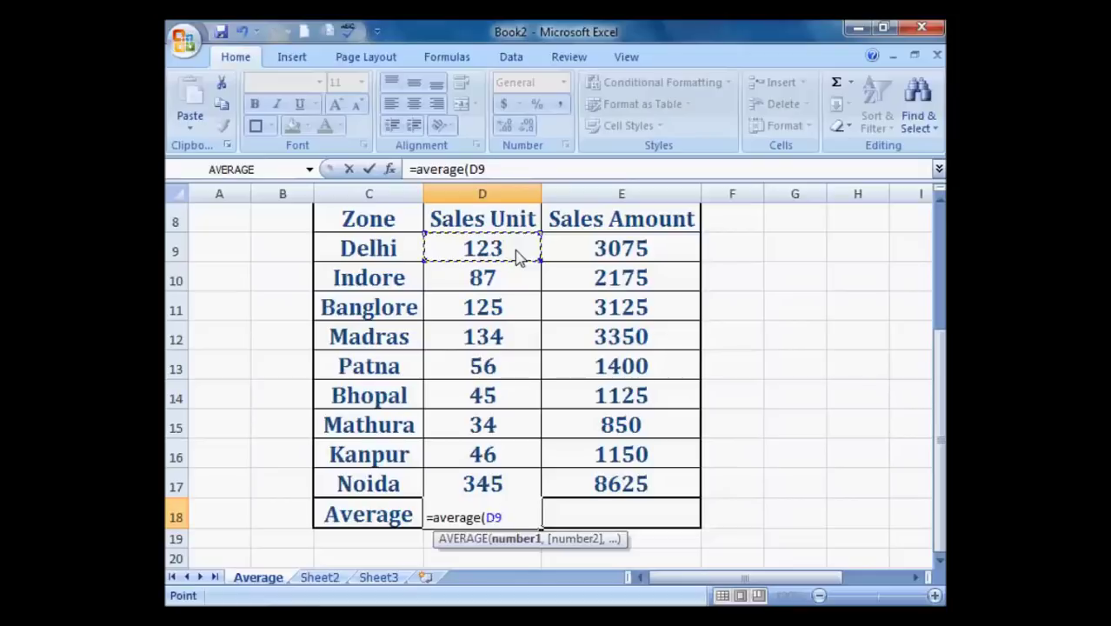
key(shift+Down)
key(shift+Down)
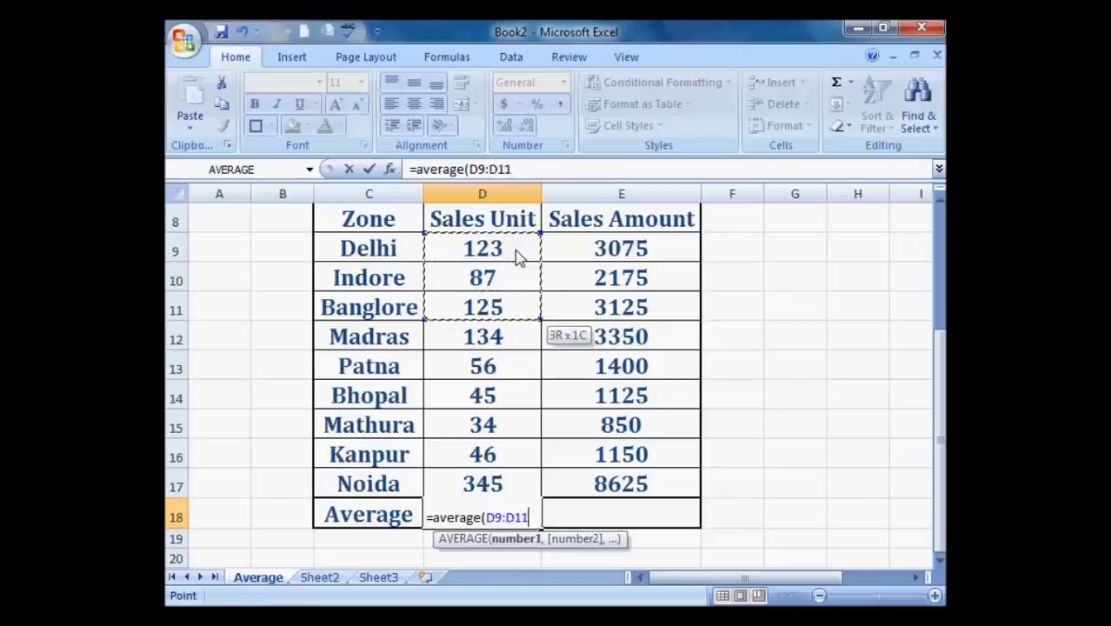
key(shift+Down)
key(shift+Down)
key(shift+Down)
key(shift+Down)
key(shift+Down)
key(shift+Down)
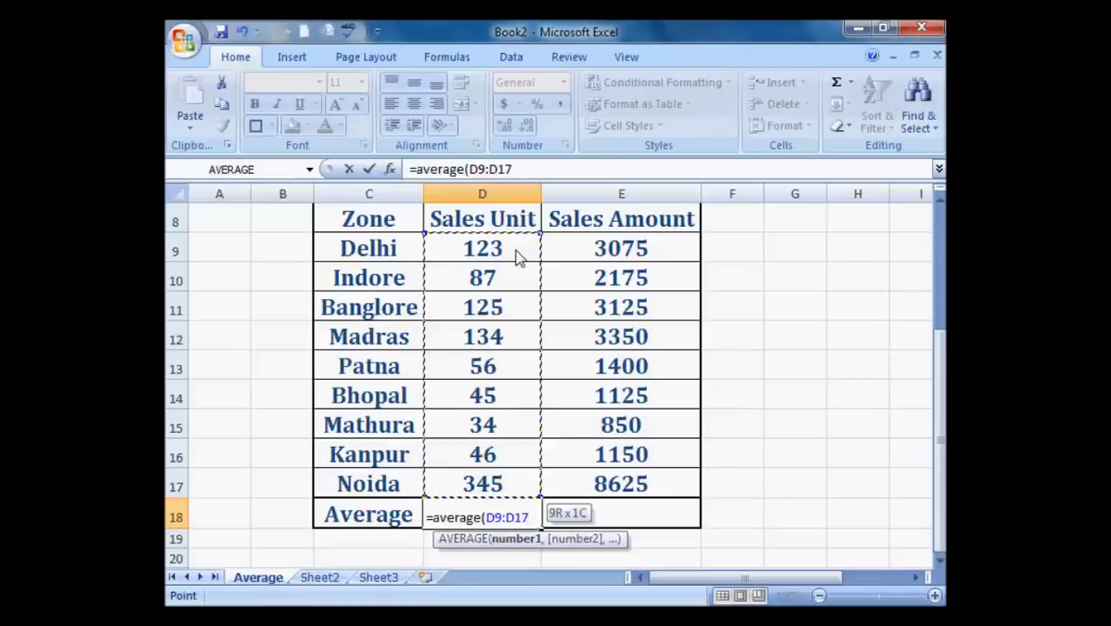
text())
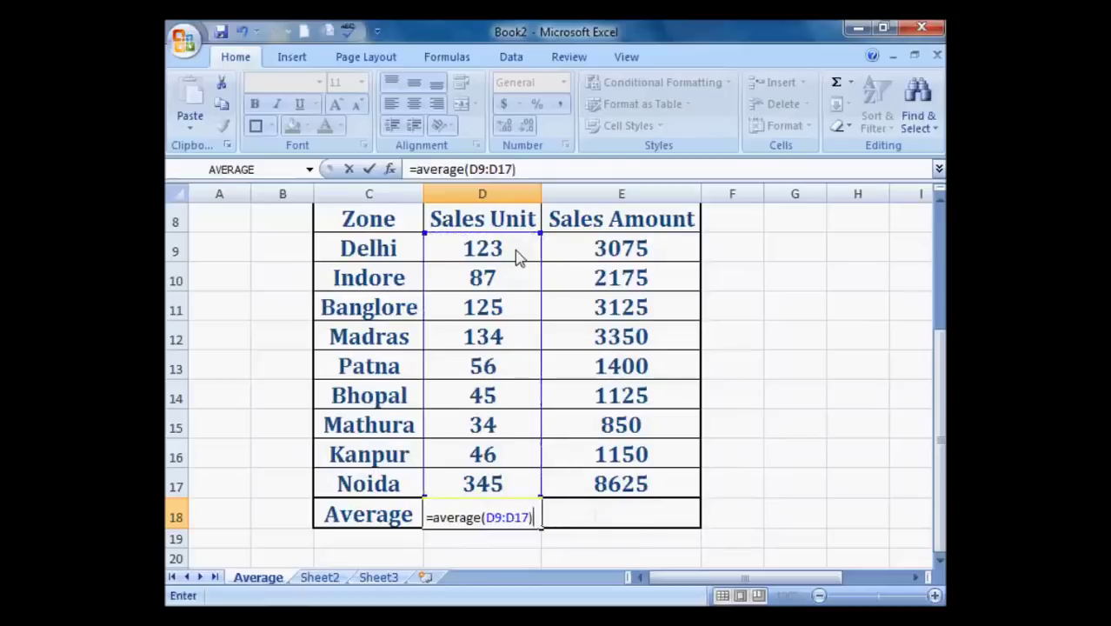
key(Return)
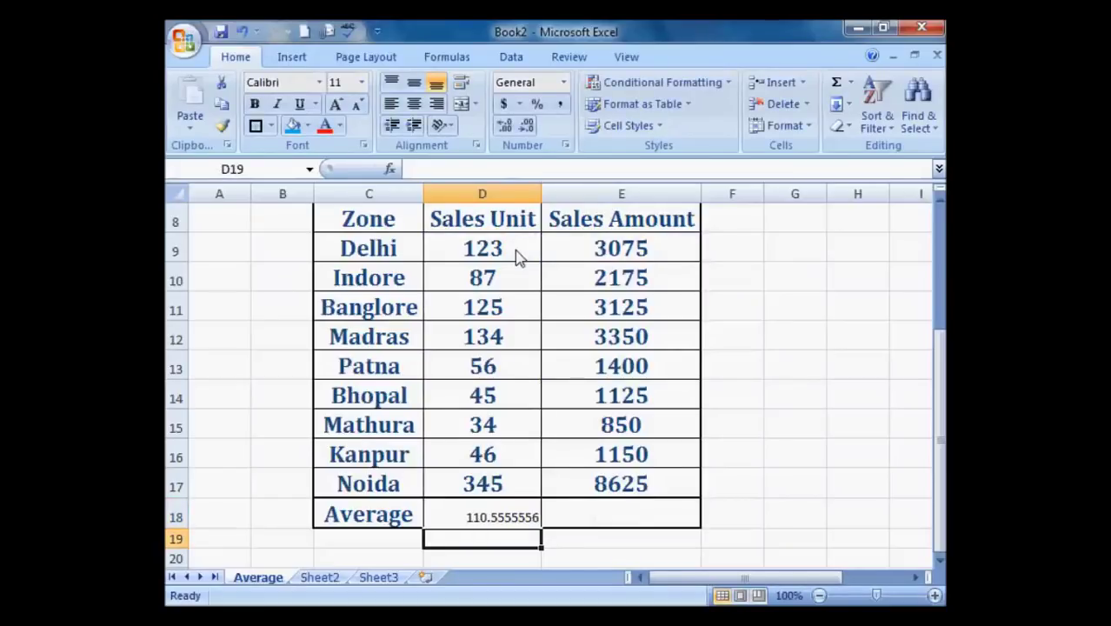
key(Up)
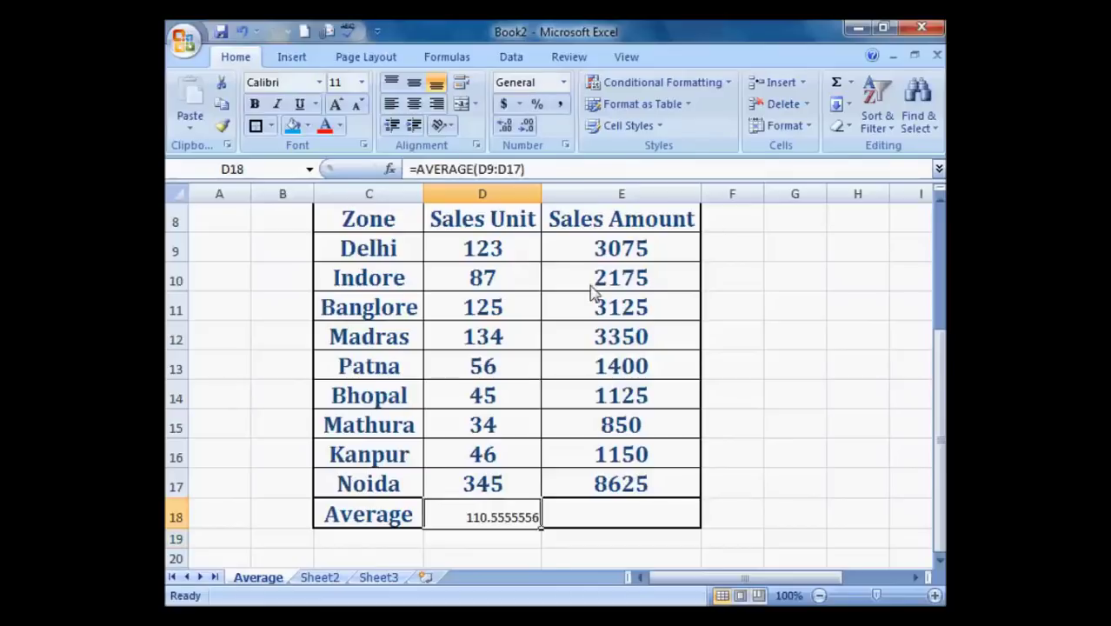
Decrease D18's decimals until the Sales Unit average shows 111.
click(532, 132)
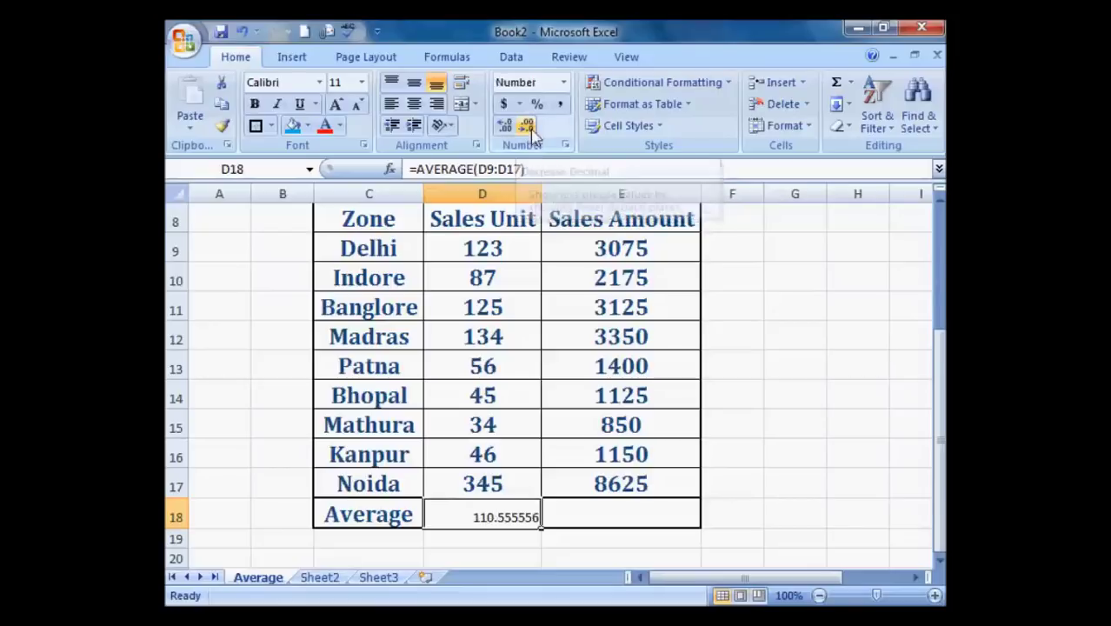
click(532, 132)
click(532, 133)
click(532, 132)
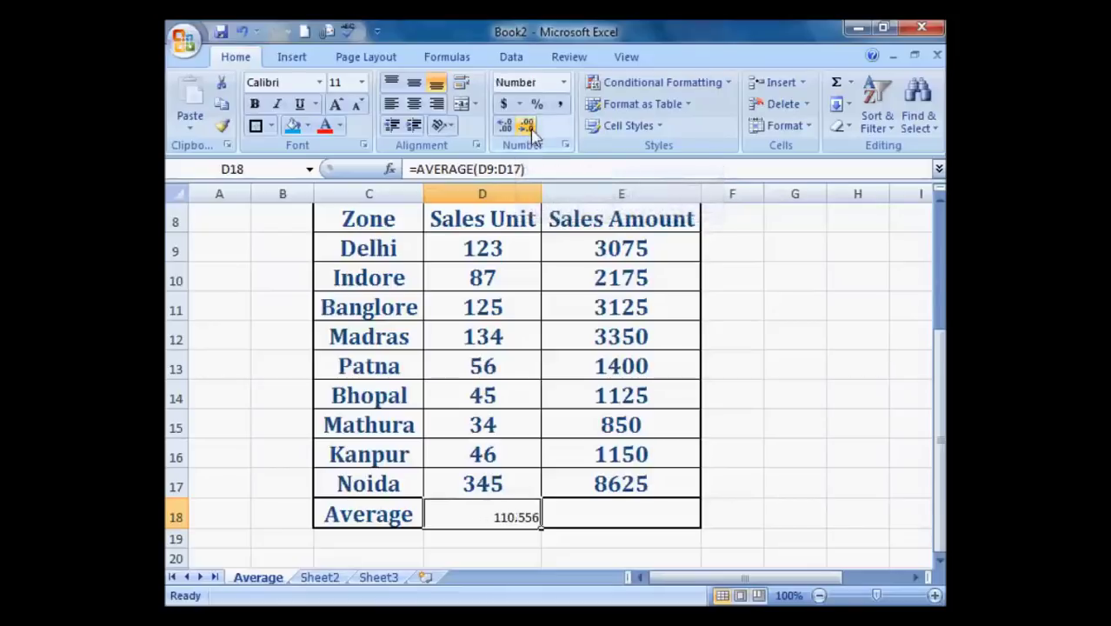
click(532, 133)
click(532, 132)
click(532, 132)
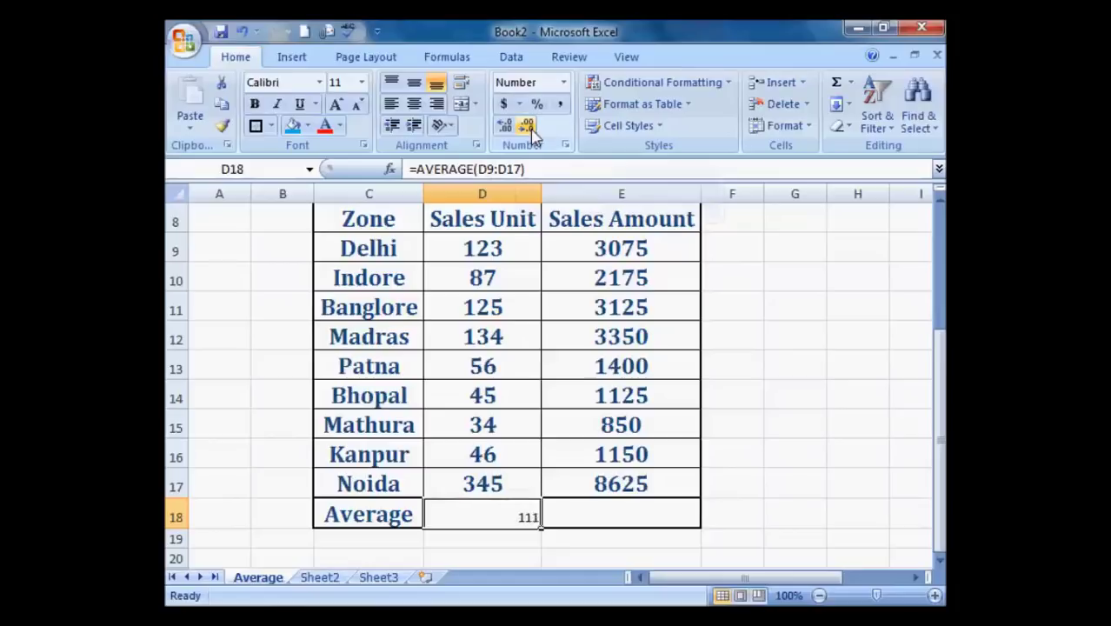
Centre the 111 average within cell D18.
click(486, 548)
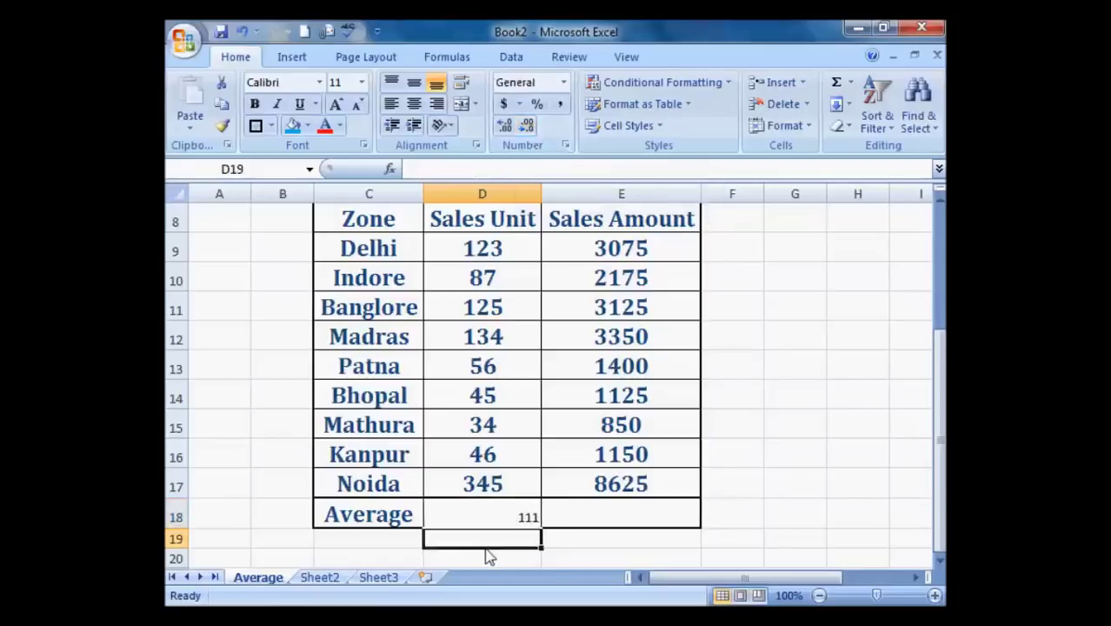
key(Up)
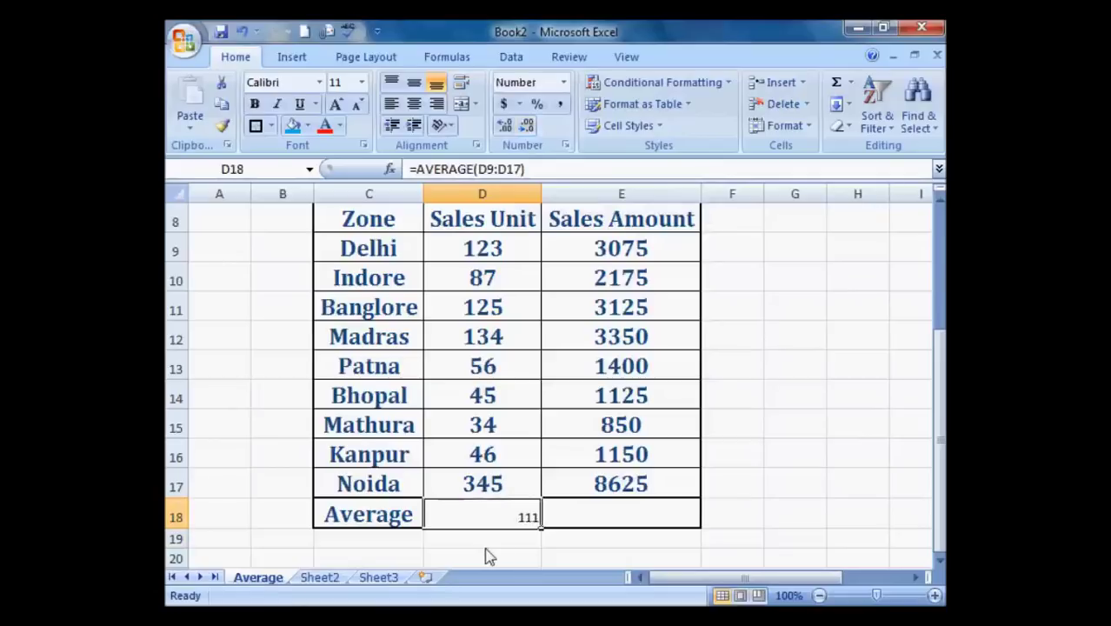
key(alt+h)
key(a)
key(c)
key(Right)
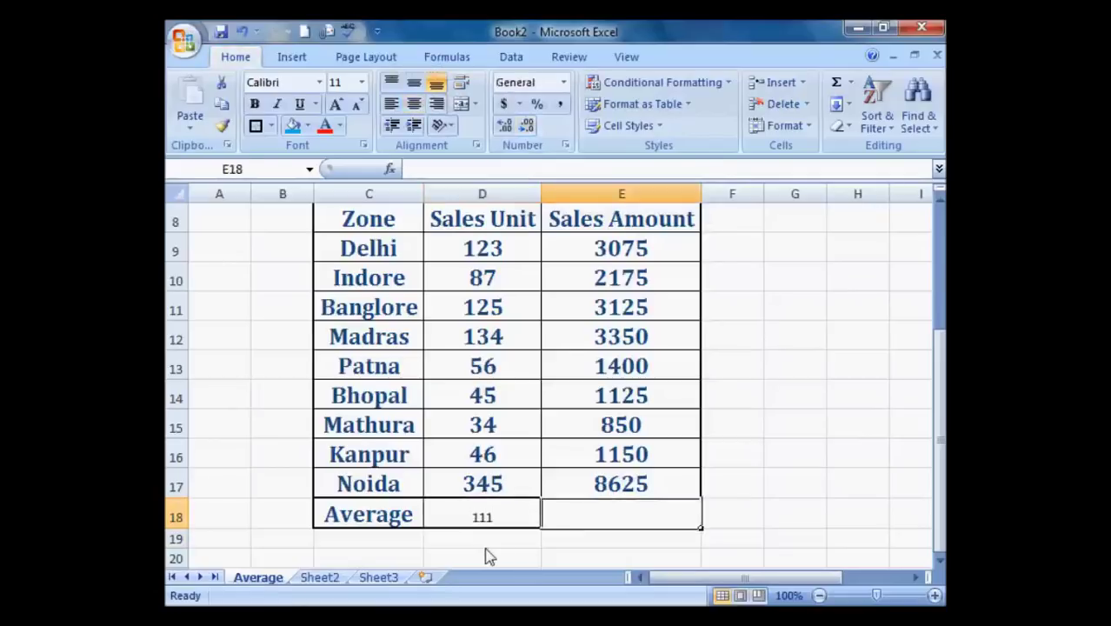
key(Left)
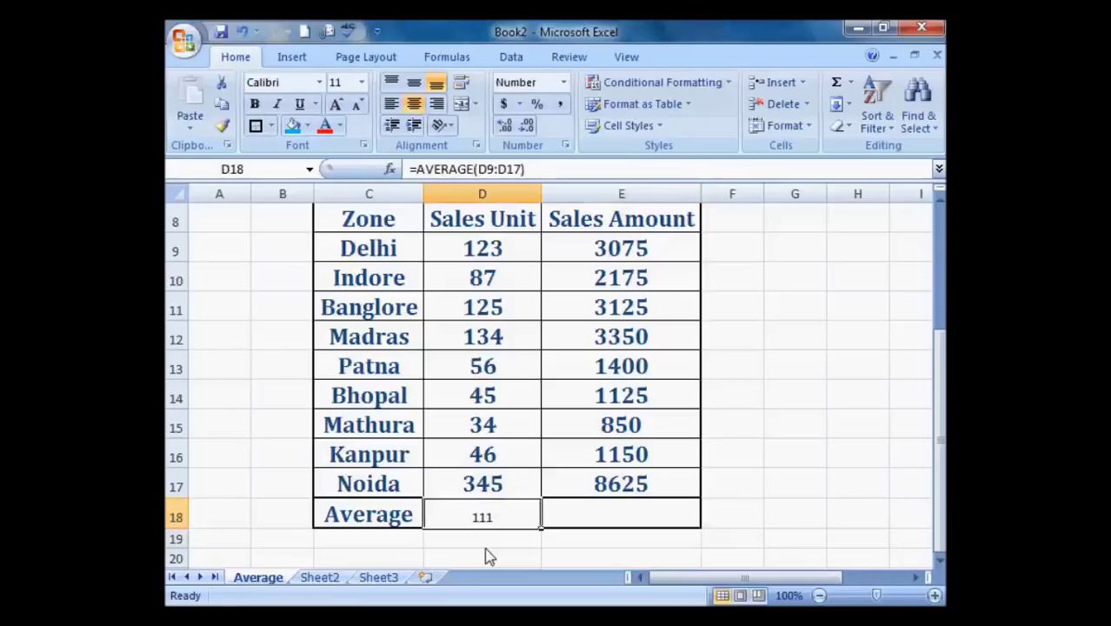
Browse the Sales Amount column from Delhi's 3075 down to the last value, 8625.
key(Right)
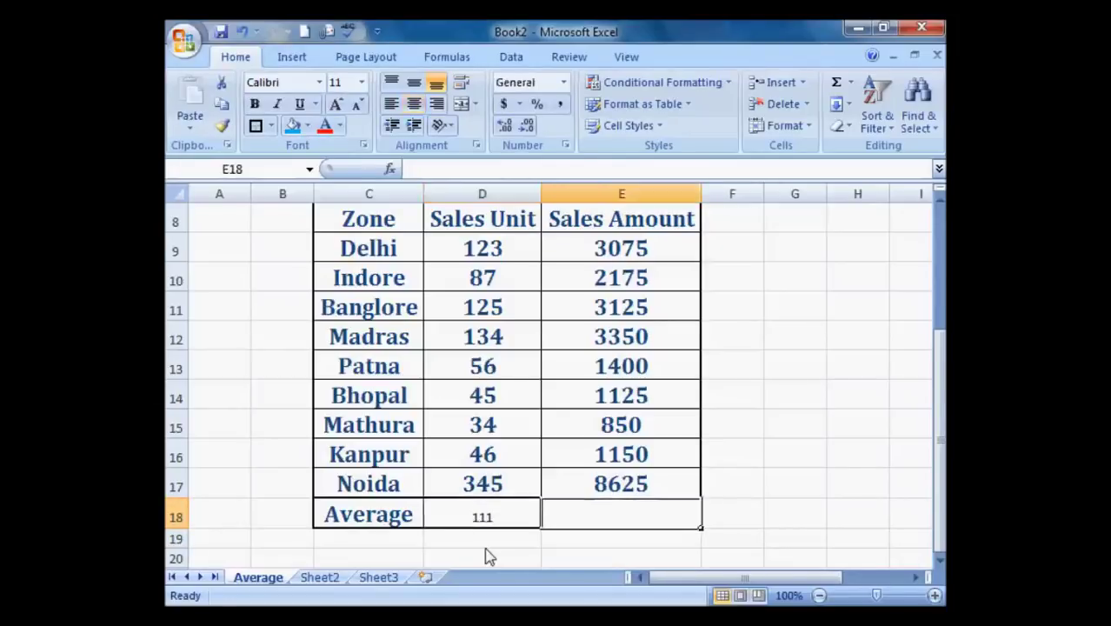
key(Up)
key(Up)
key(Up)
key(Up)
key(Up)
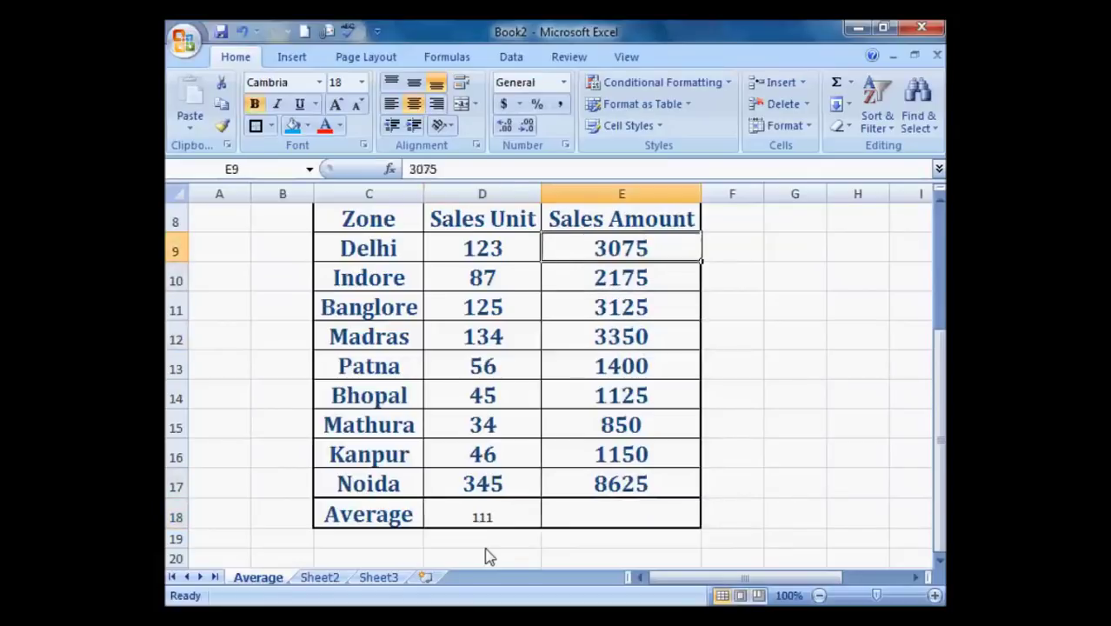
key(Up)
key(Left)
key(Left)
key(Right)
key(Left)
key(Down)
key(Right)
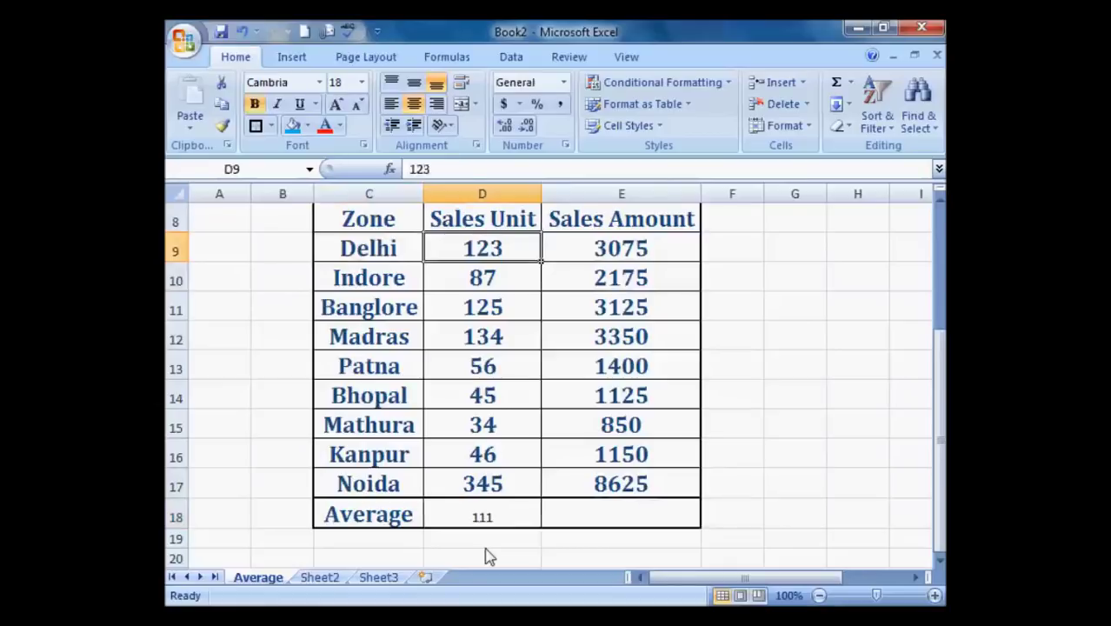
key(Right)
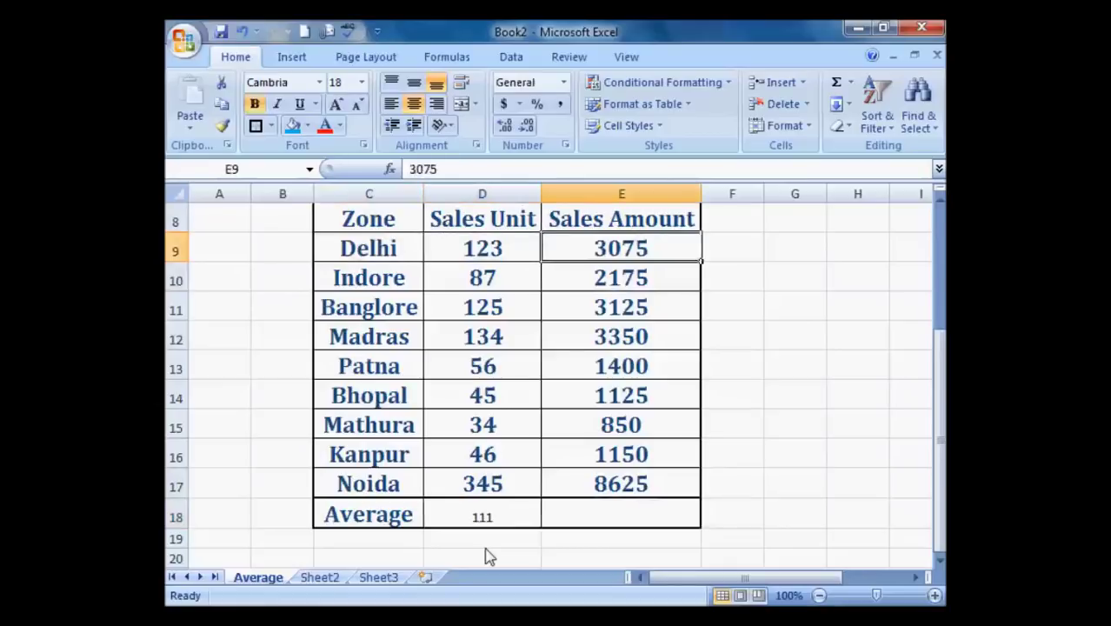
key(Down)
key(Down)
key(Down)
key(Down)
key(Down)
key(Down)
key(Down)
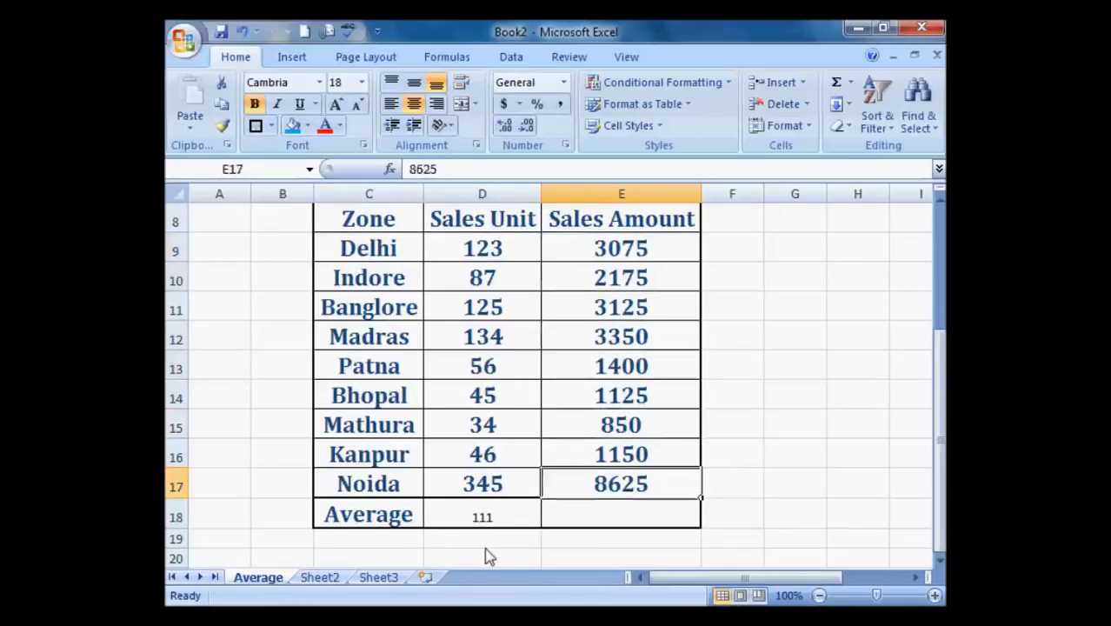
key(Down)
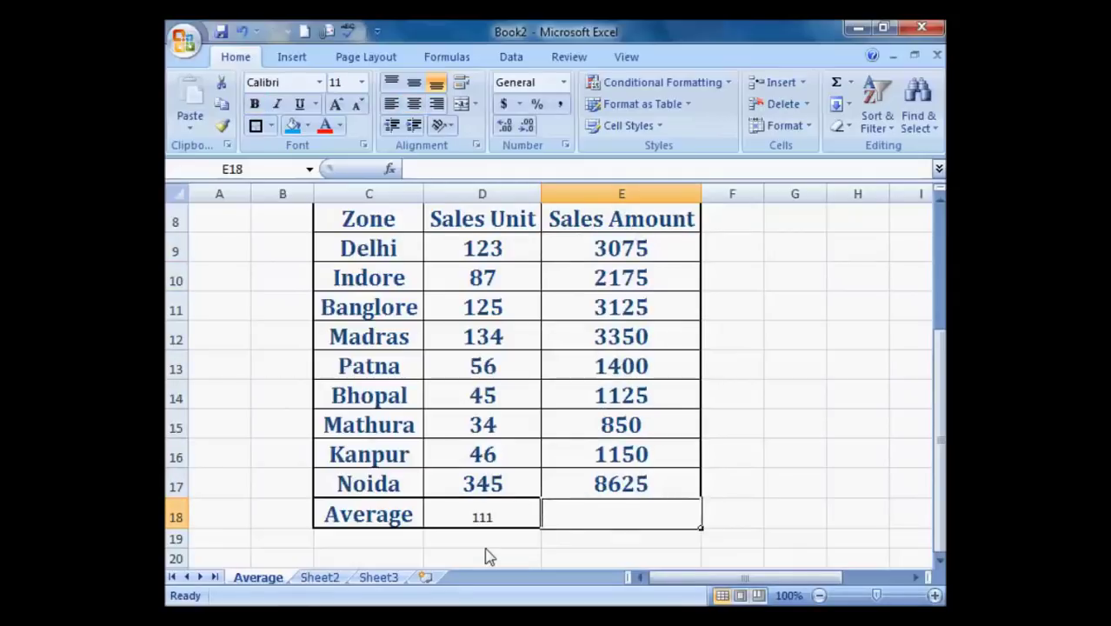
Insert the AVERAGE function into E18 by searching 'average' in Insert Function.
click(448, 57)
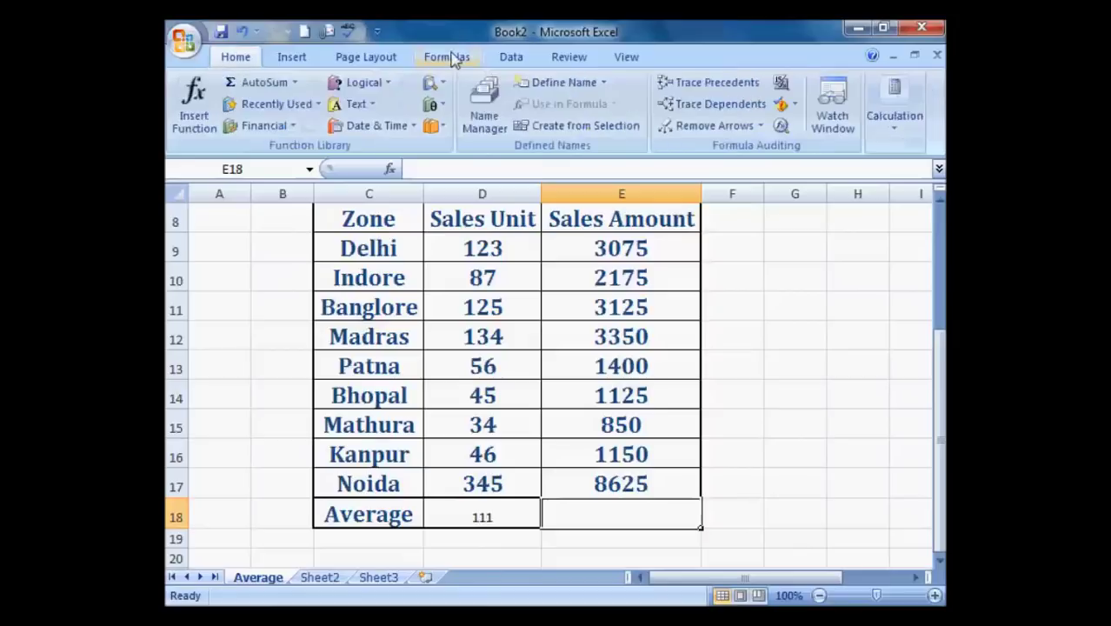
click(199, 115)
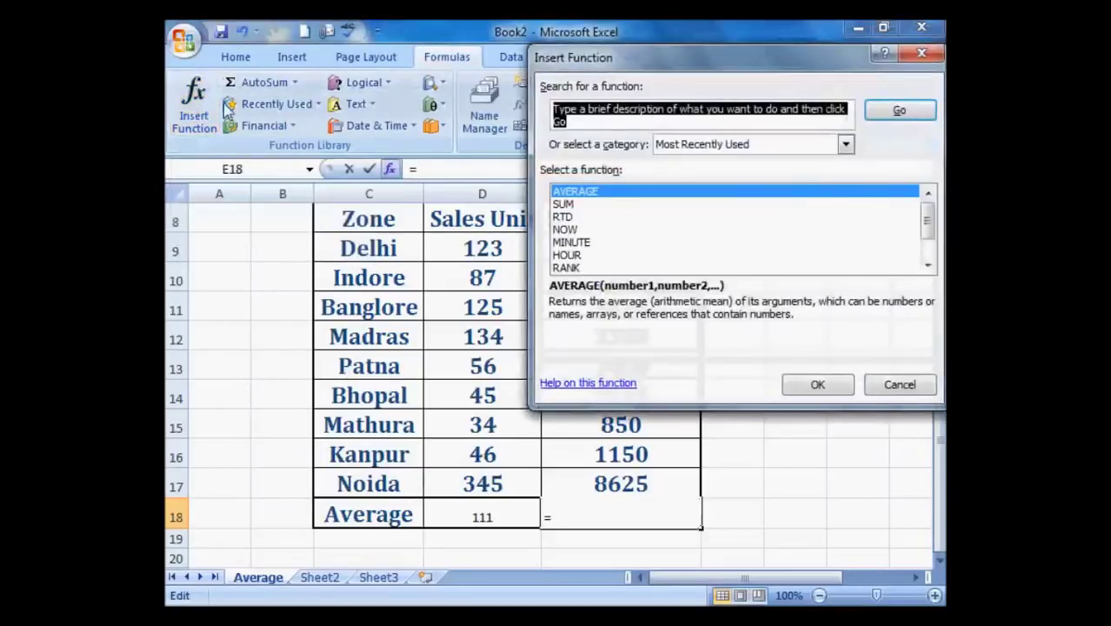
click(574, 123)
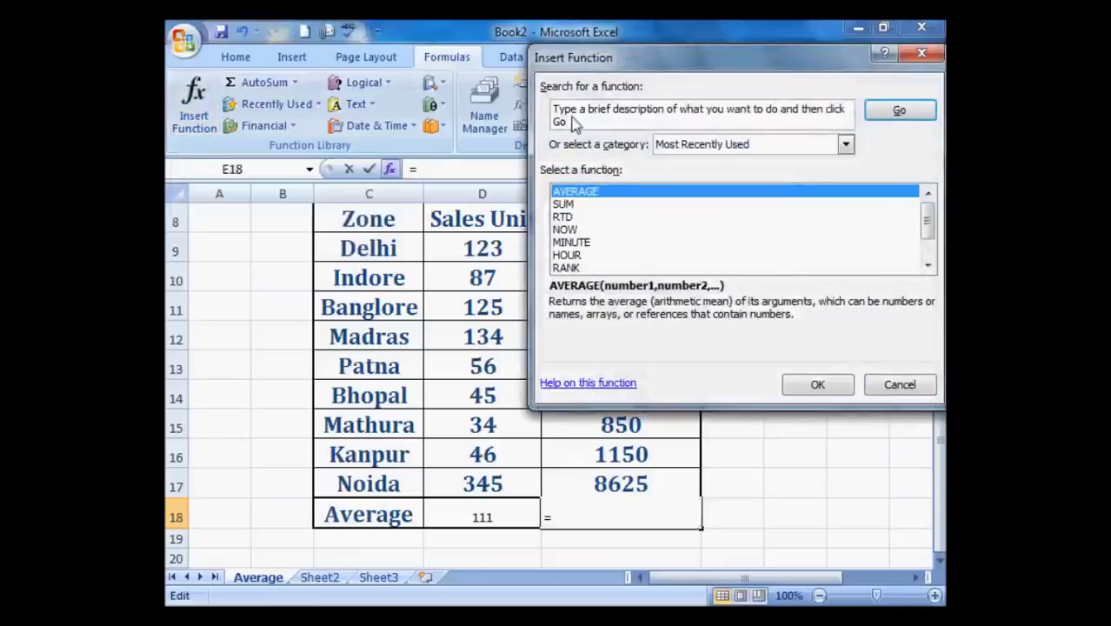
key(BackSpace)
key(BackSpace)
key(BackSpace)
key(BackSpace)
key(BackSpace)
key(BackSpace)
key(BackSpace)
key(BackSpace)
key(BackSpace)
key(BackSpace)
key(BackSpace)
key(BackSpace)
key(BackSpace)
key(BackSpace)
key(BackSpace)
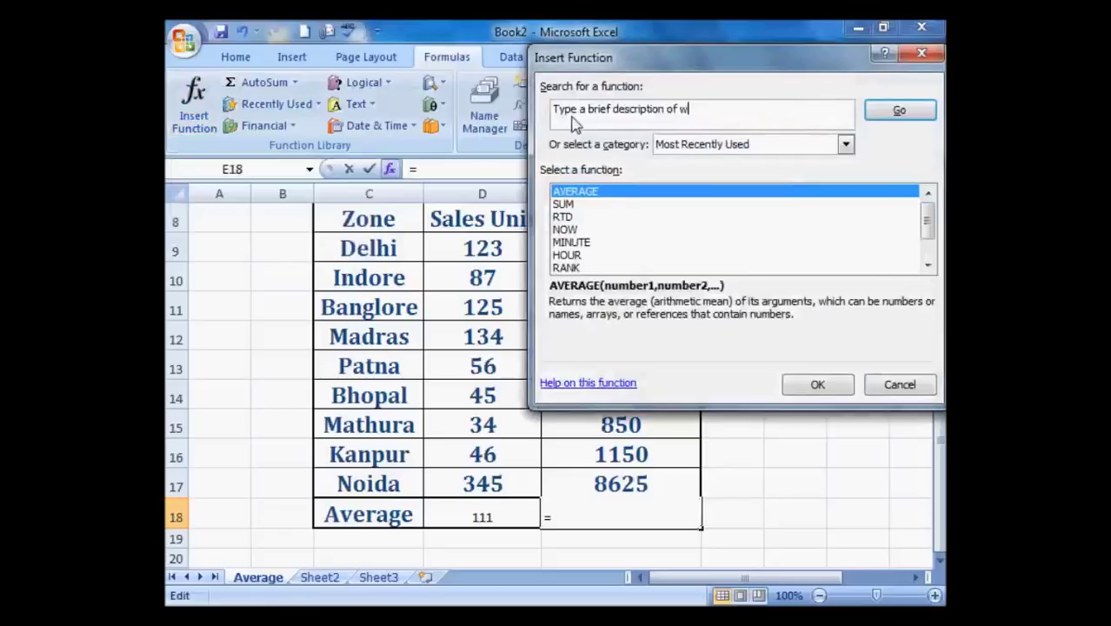
key(BackSpace)
key(BackSpace)
key(BackSpace)
key(BackSpace)
key(BackSpace)
key(BackSpace)
key(BackSpace)
key(BackSpace)
key(BackSpace)
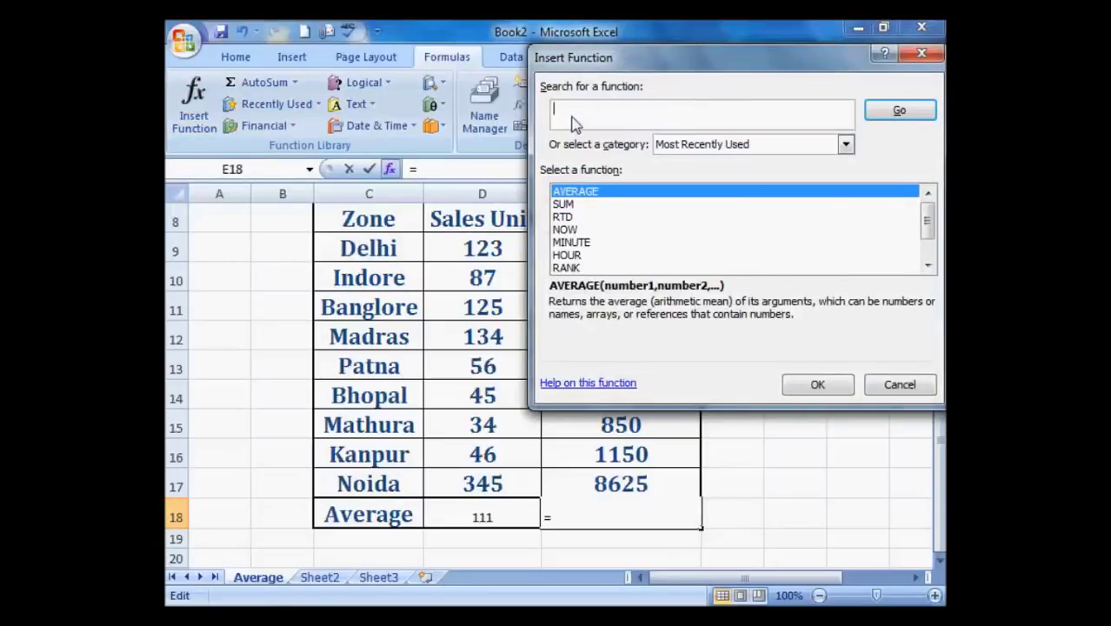
text(ave)
text(rage)
click(905, 111)
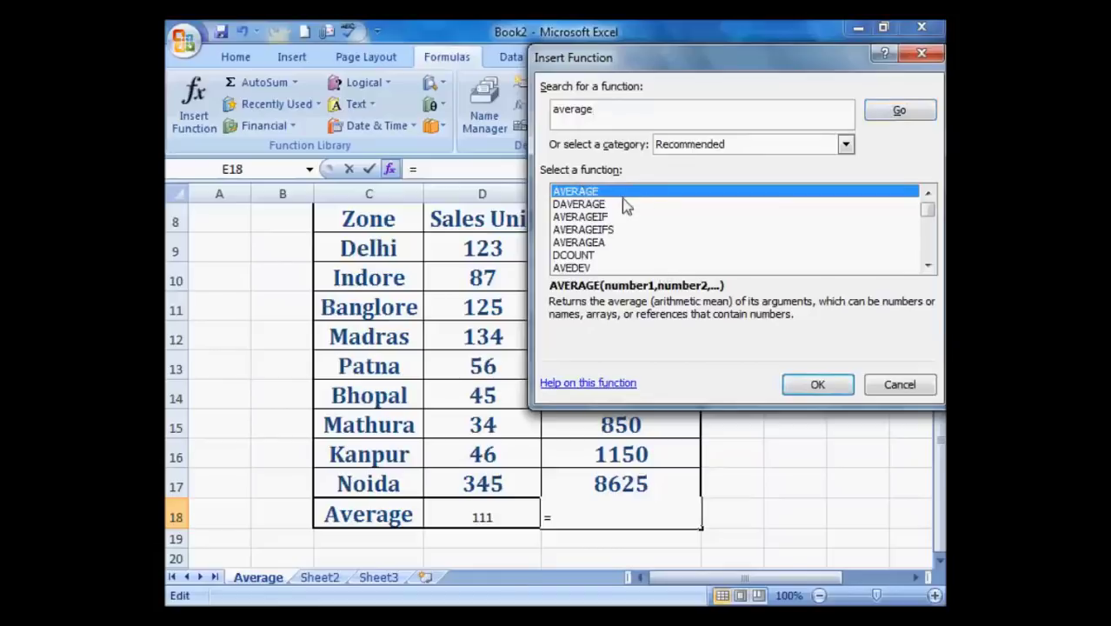
click(818, 385)
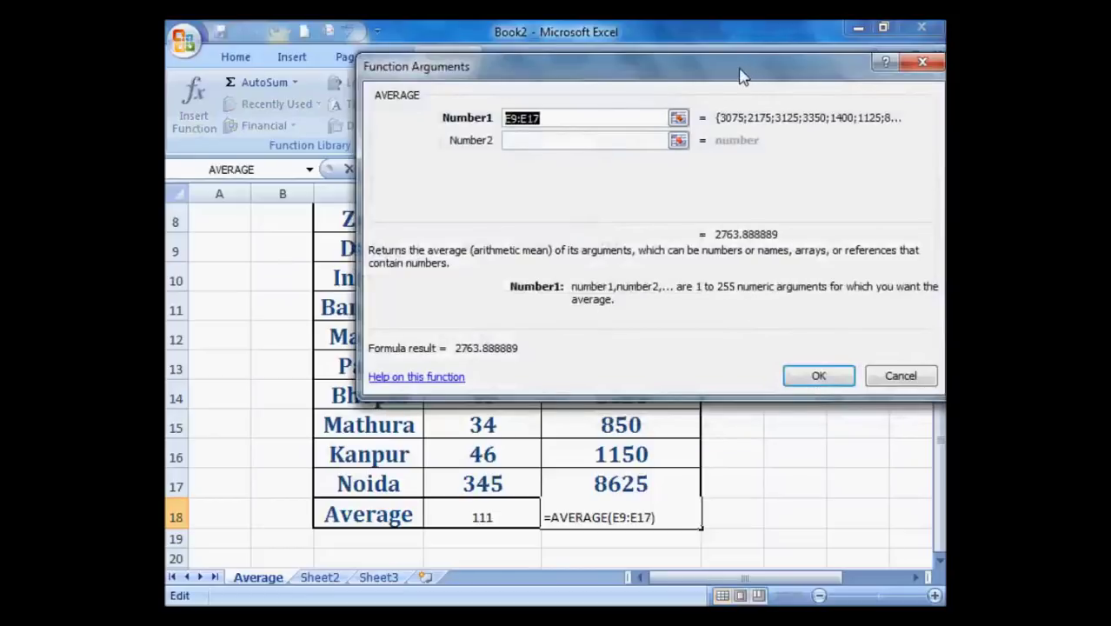
Set Number1 to E9:E17 and commit, so E18 shows 2763.888889.
mouse_move(751, 78)
mouse_down()
mouse_move(556, 29)
mouse_move(982, 361)
mouse_move(940, 465)
mouse_up()
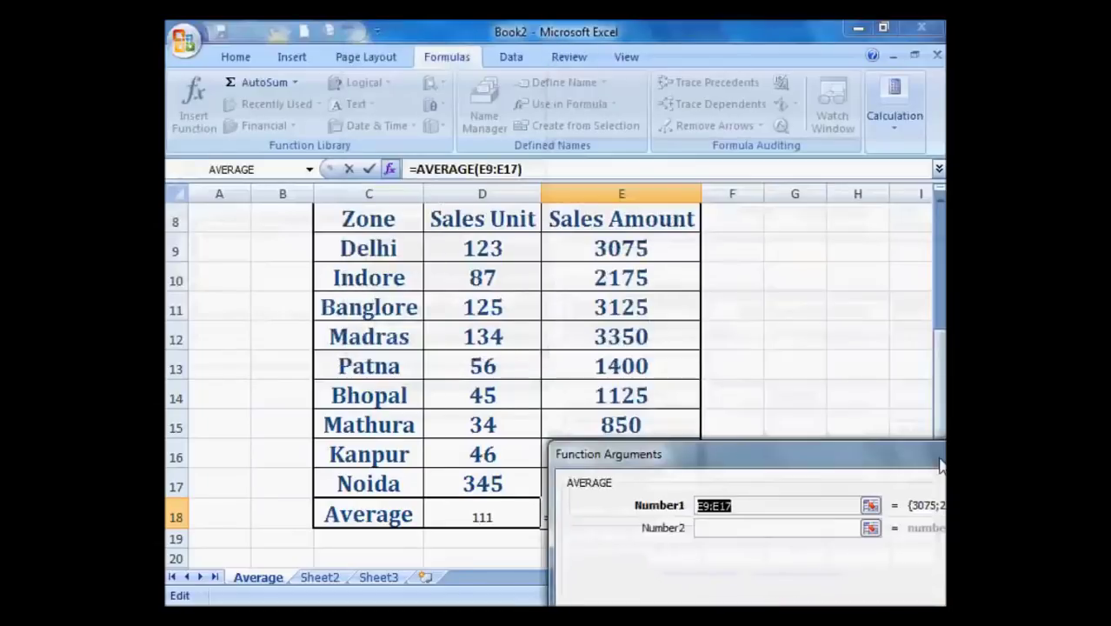
click(614, 251)
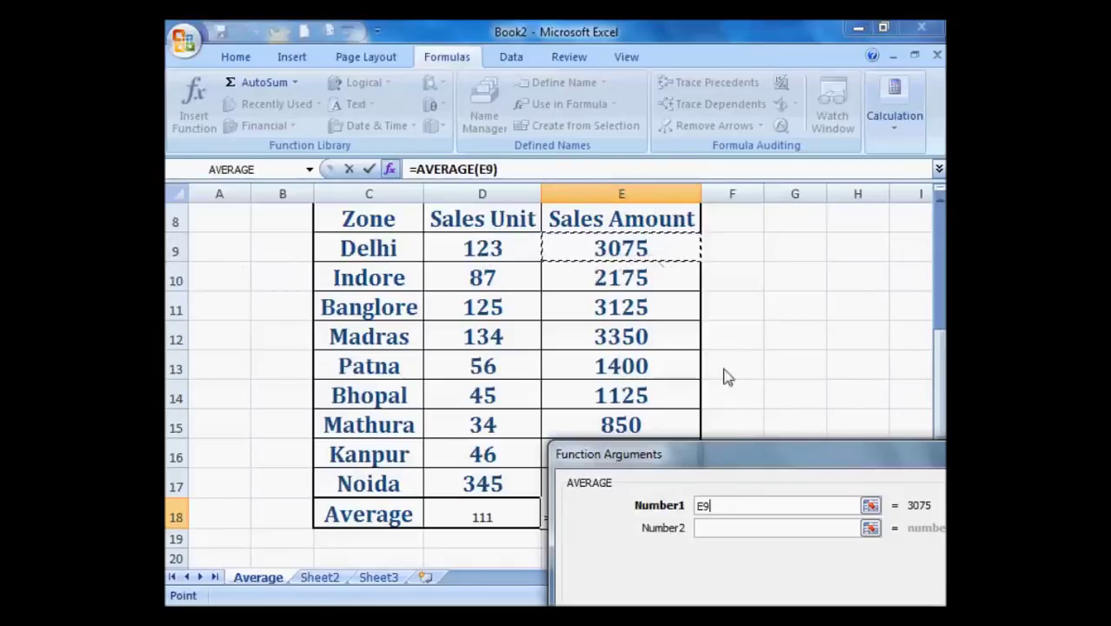
drag(776, 458, 946, 445)
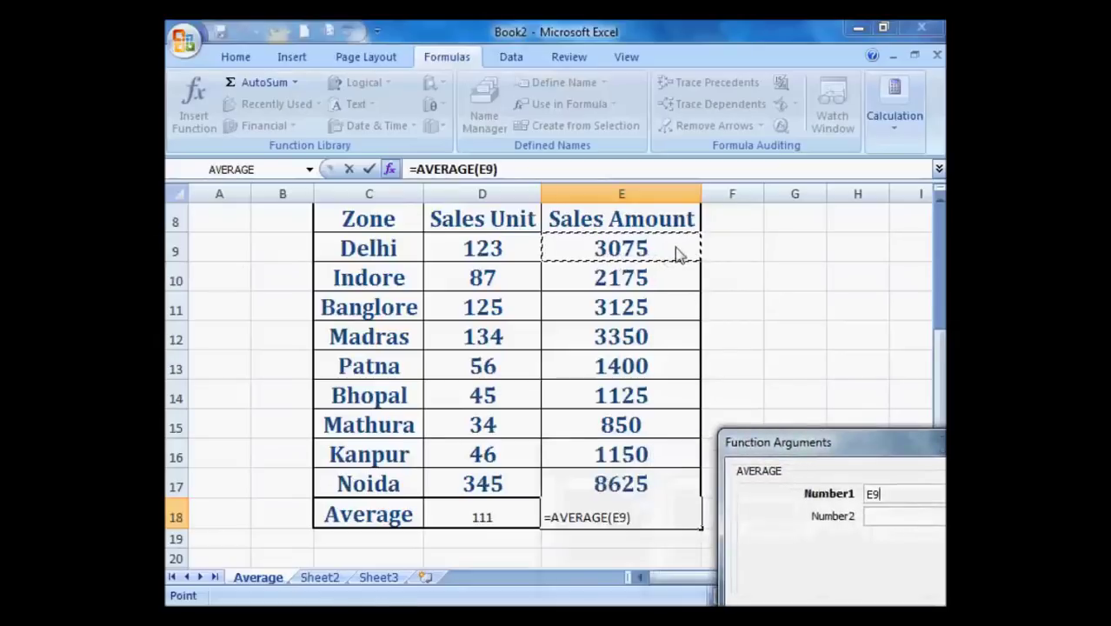
key(shift+Down)
key(shift+Down)
key(shift+Down)
key(shift+Down)
key(shift+Down)
key(shift+Down)
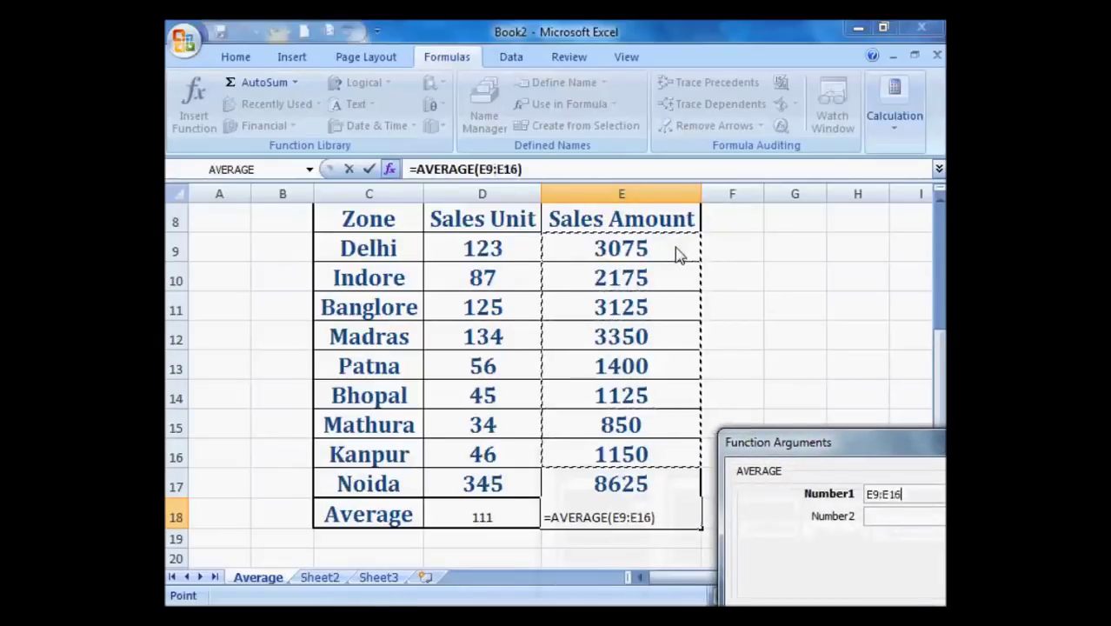
key(shift+Down)
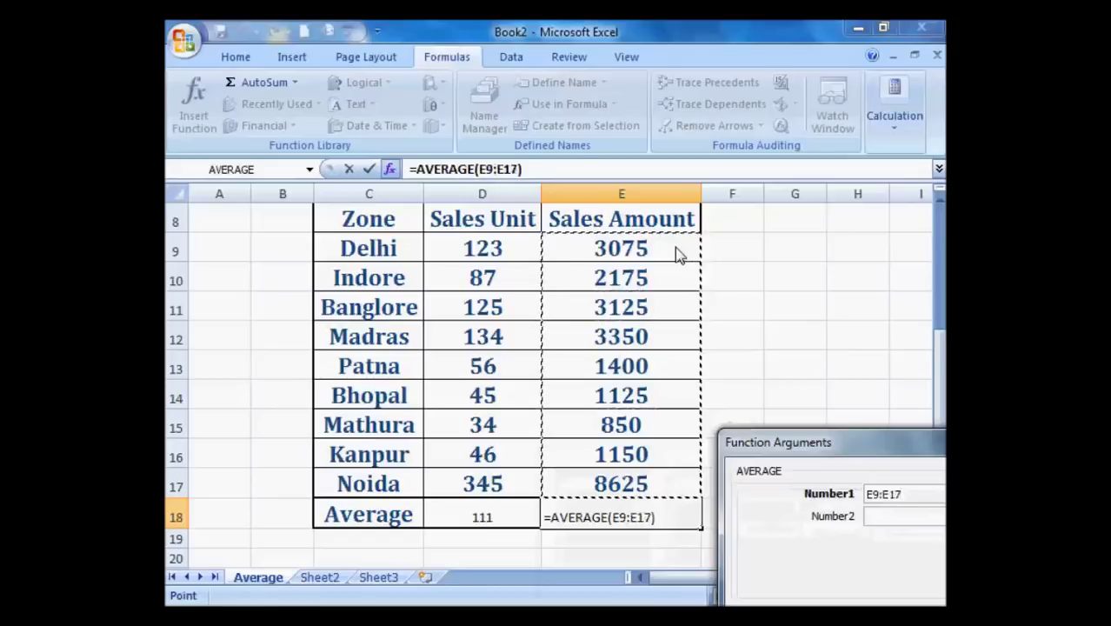
mouse_move(904, 445)
mouse_down()
mouse_move(599, 198)
mouse_move(546, 182)
mouse_up()
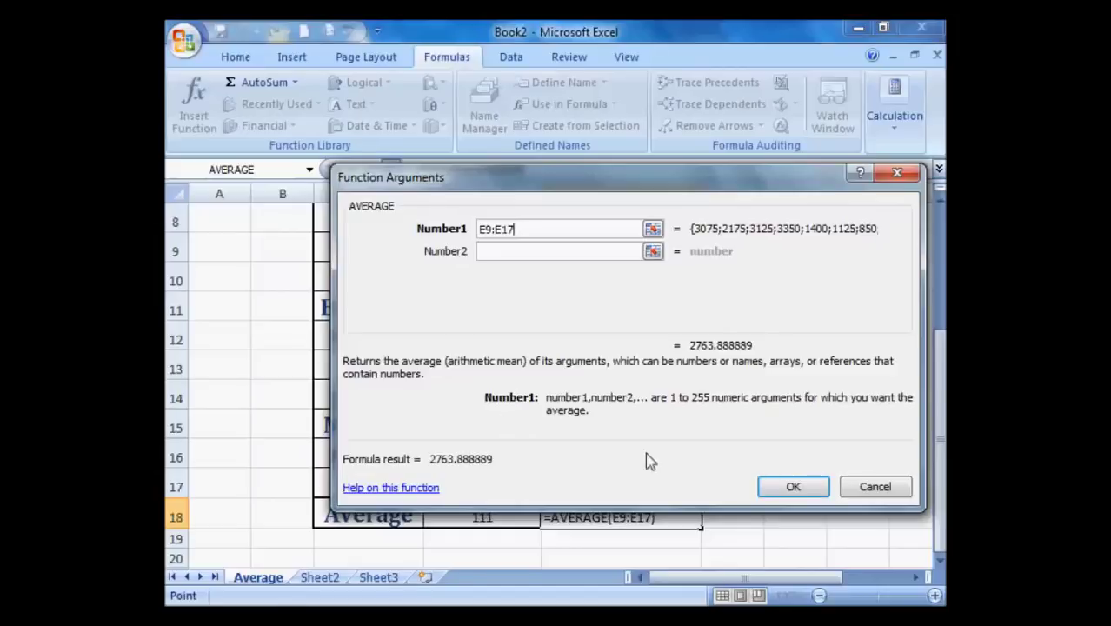
click(793, 485)
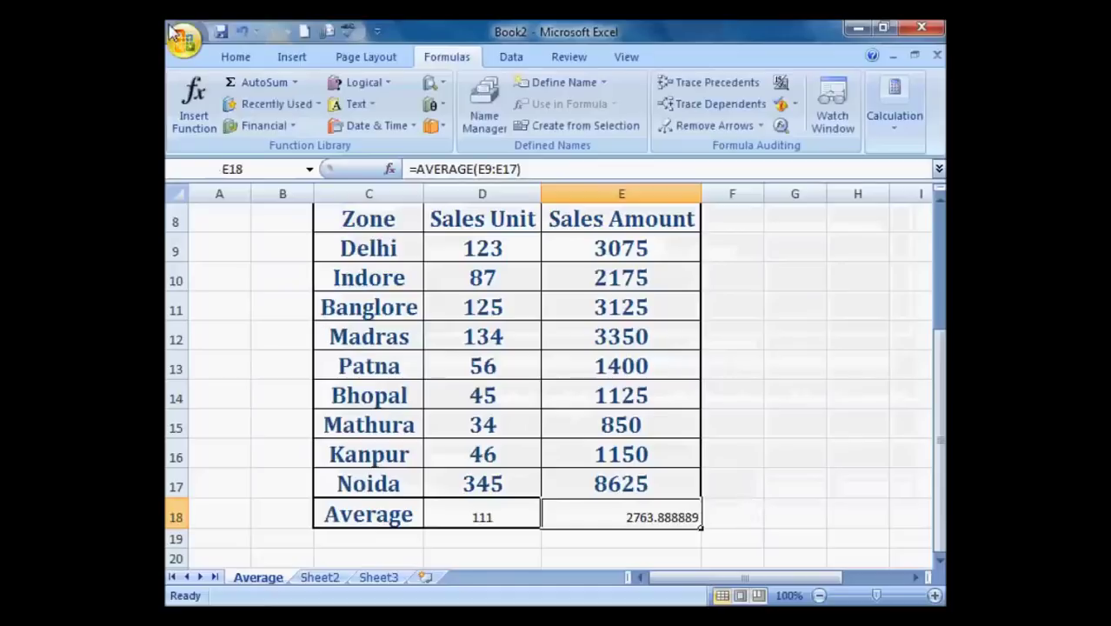
Decrease E18's decimals until the Sales Amount average shows 2764.
click(234, 57)
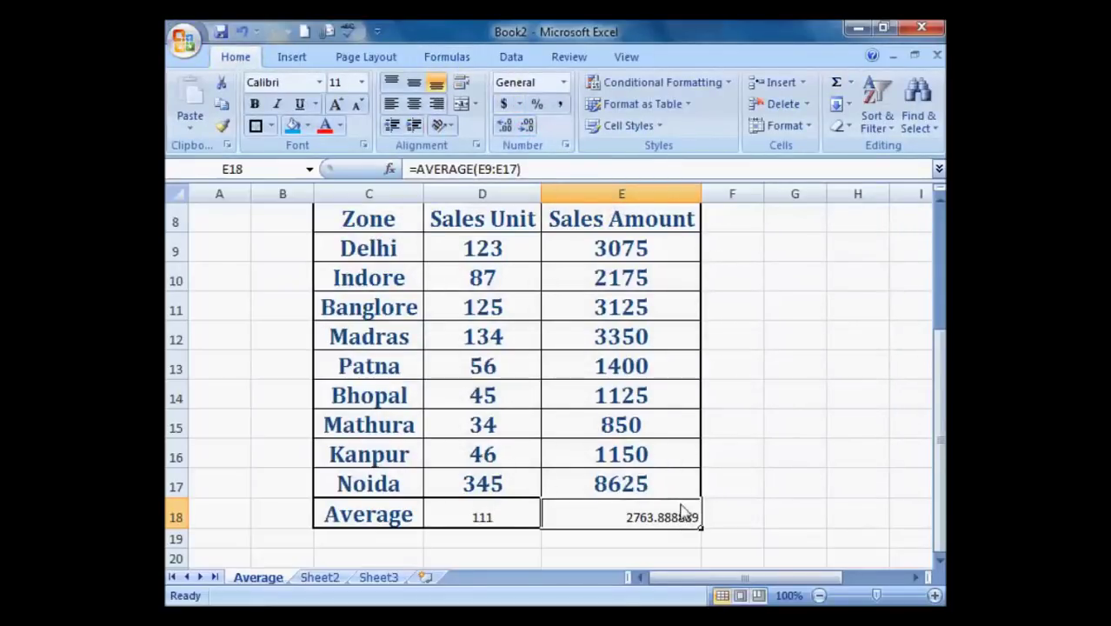
click(528, 128)
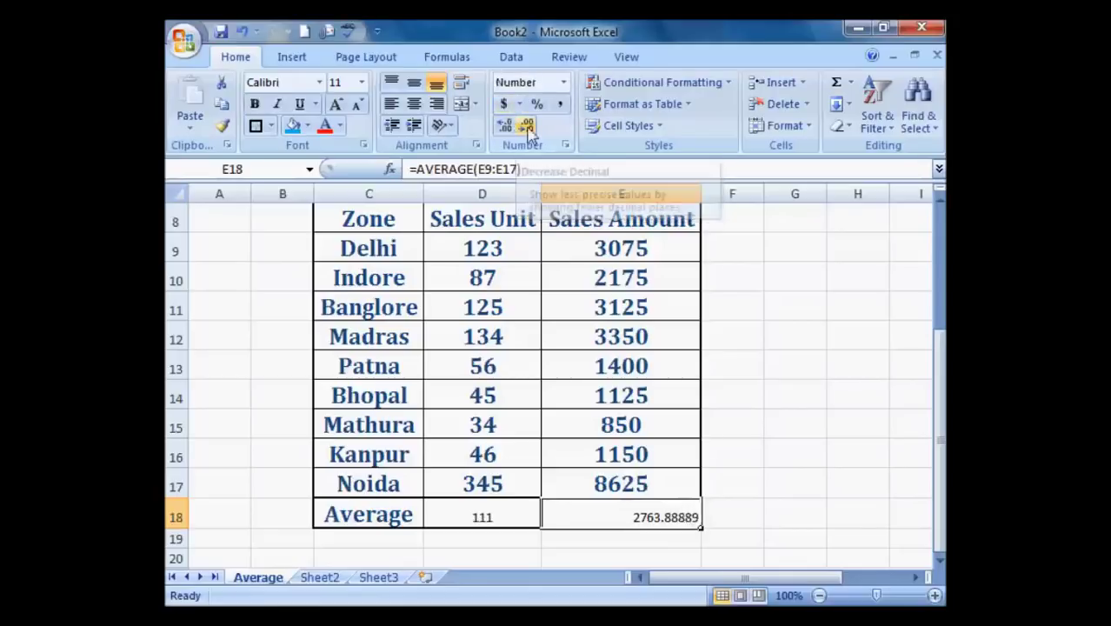
click(529, 129)
click(529, 129)
click(529, 128)
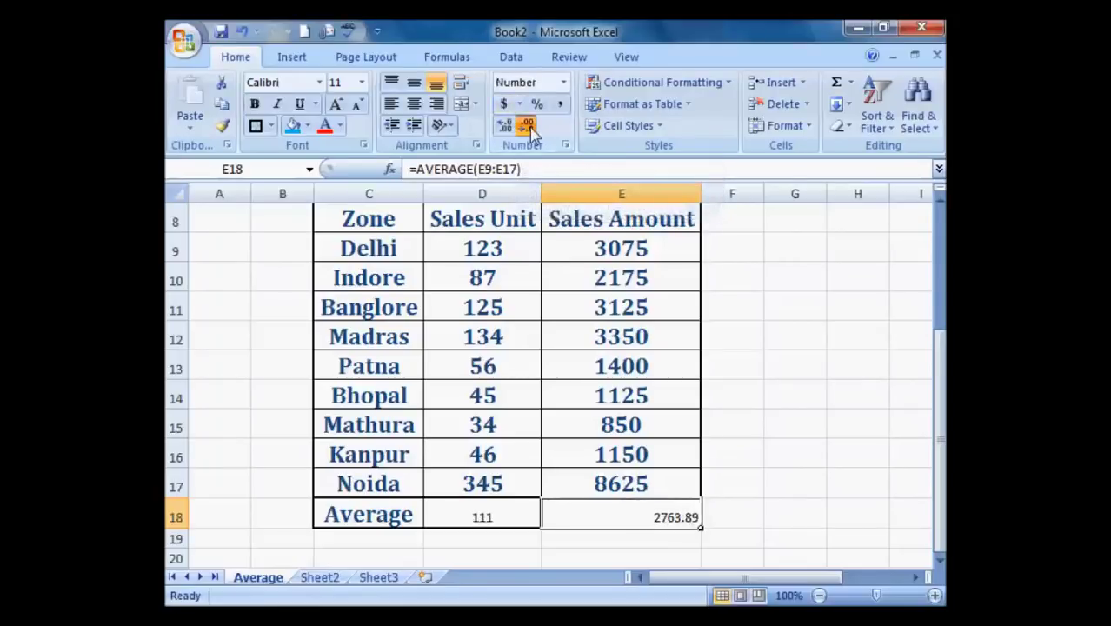
click(528, 129)
click(529, 128)
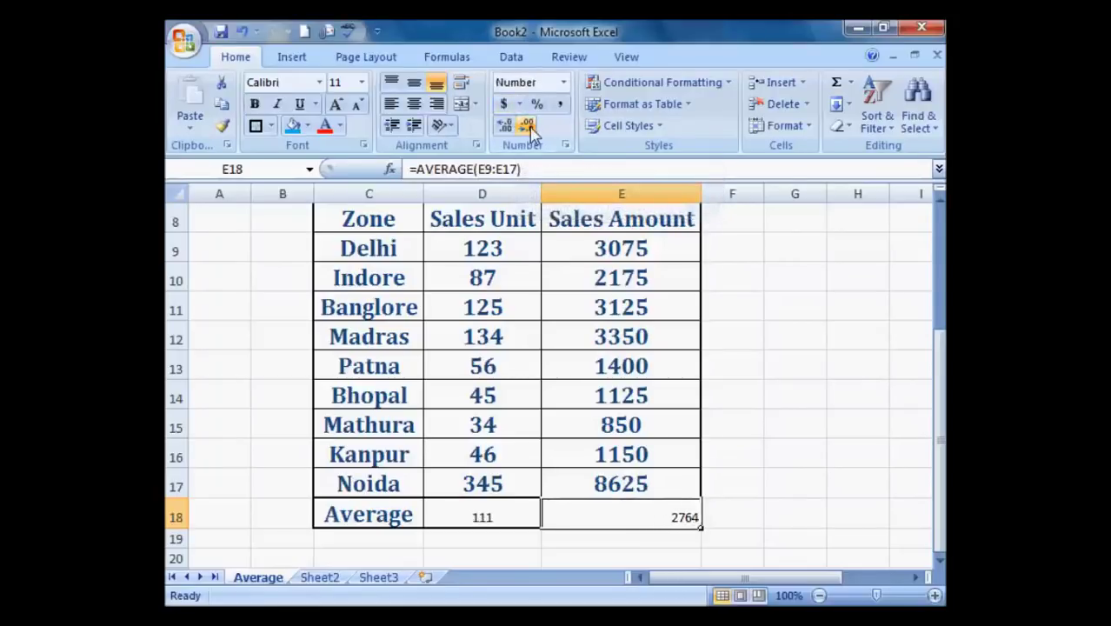
Centre the 2764 average in E18, then reselect the Sales Unit average in D18.
click(751, 376)
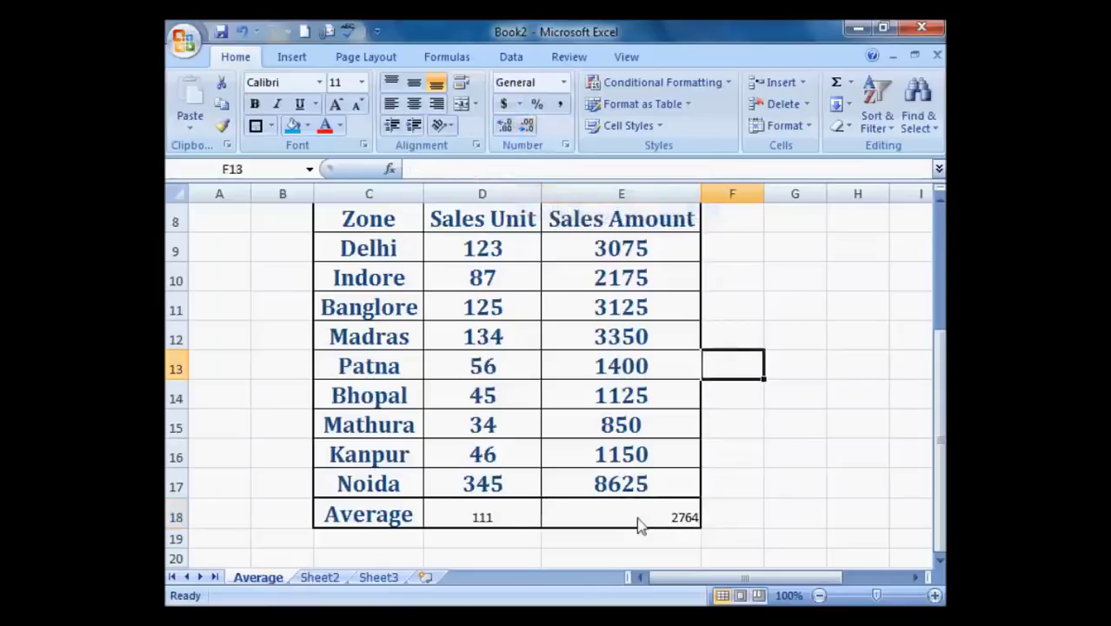
click(639, 520)
click(414, 103)
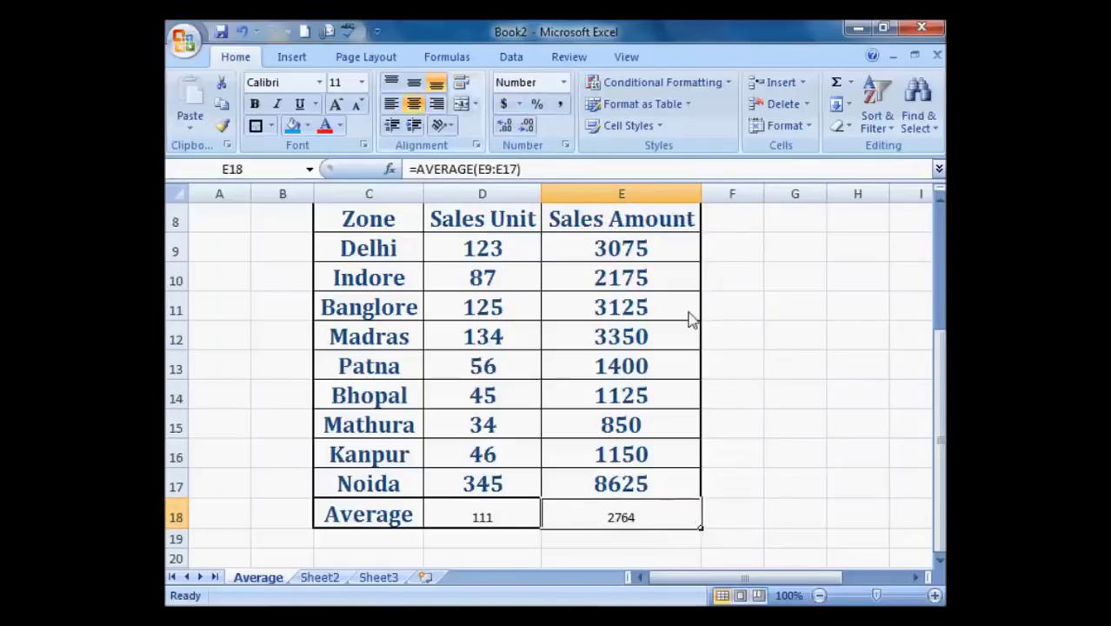
click(831, 464)
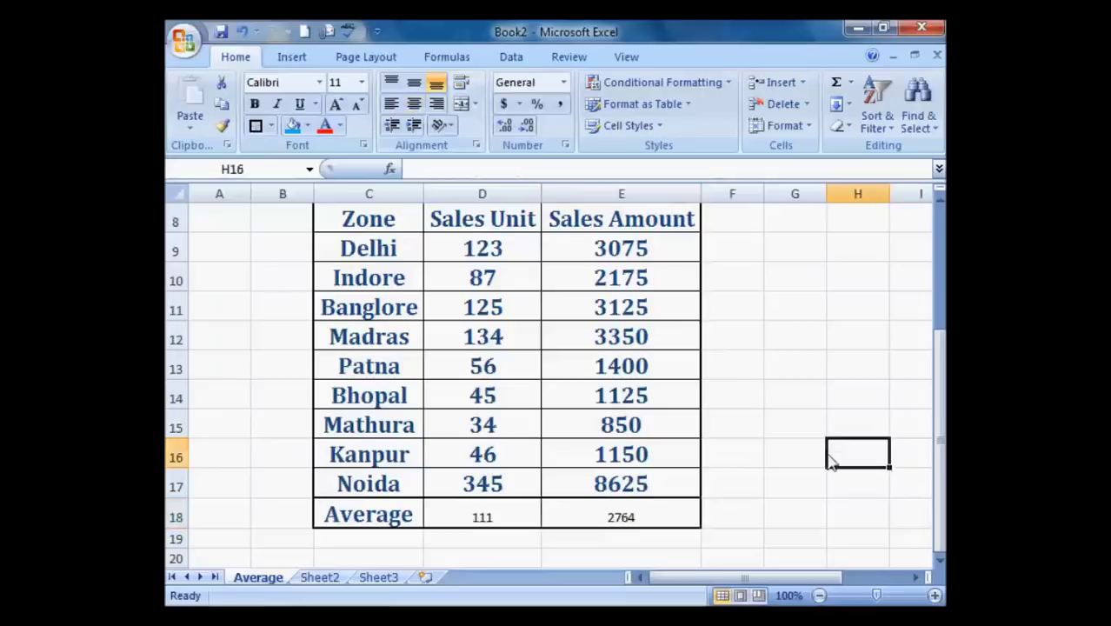
key(Left)
key(Down)
key(Down)
key(Left)
key(Left)
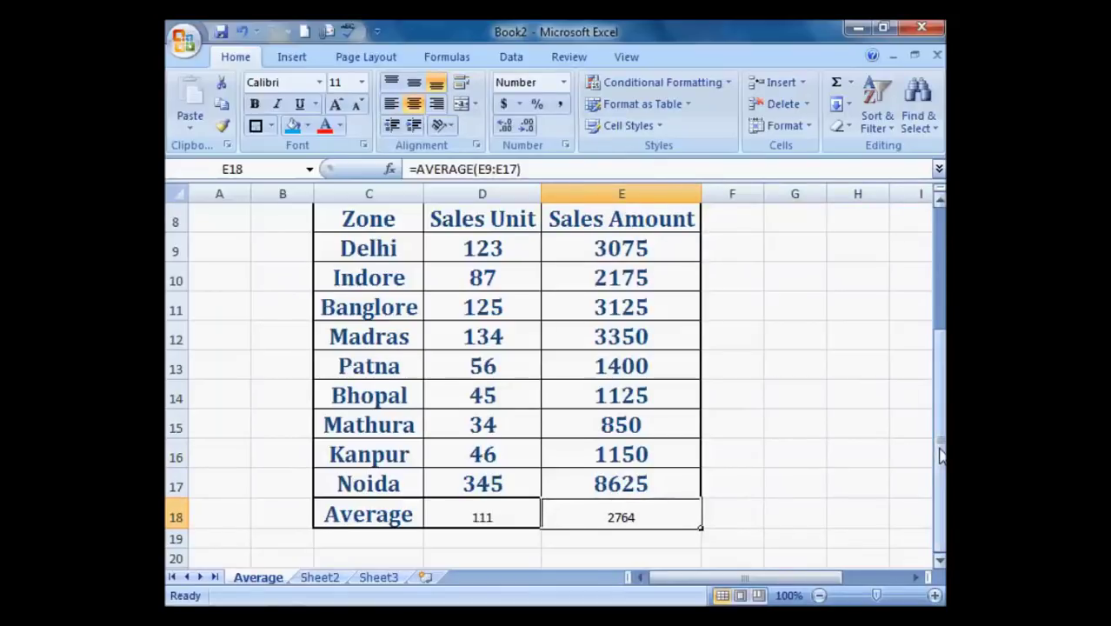
mouse_move(941, 453)
mouse_down()
mouse_move(942, 402)
mouse_move(943, 428)
mouse_up()
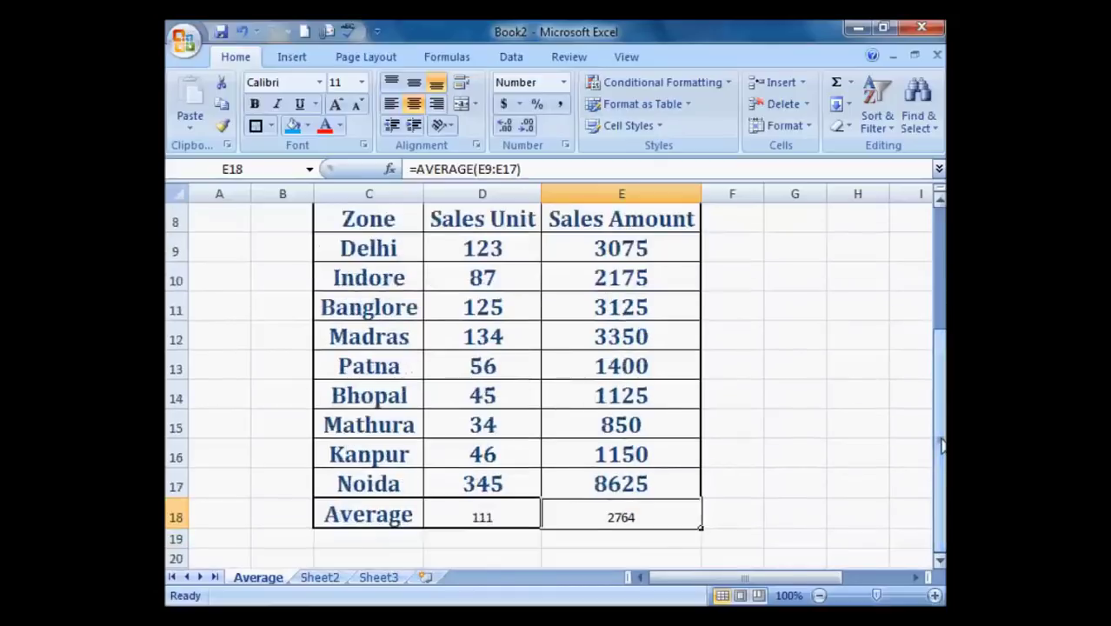
click(490, 515)
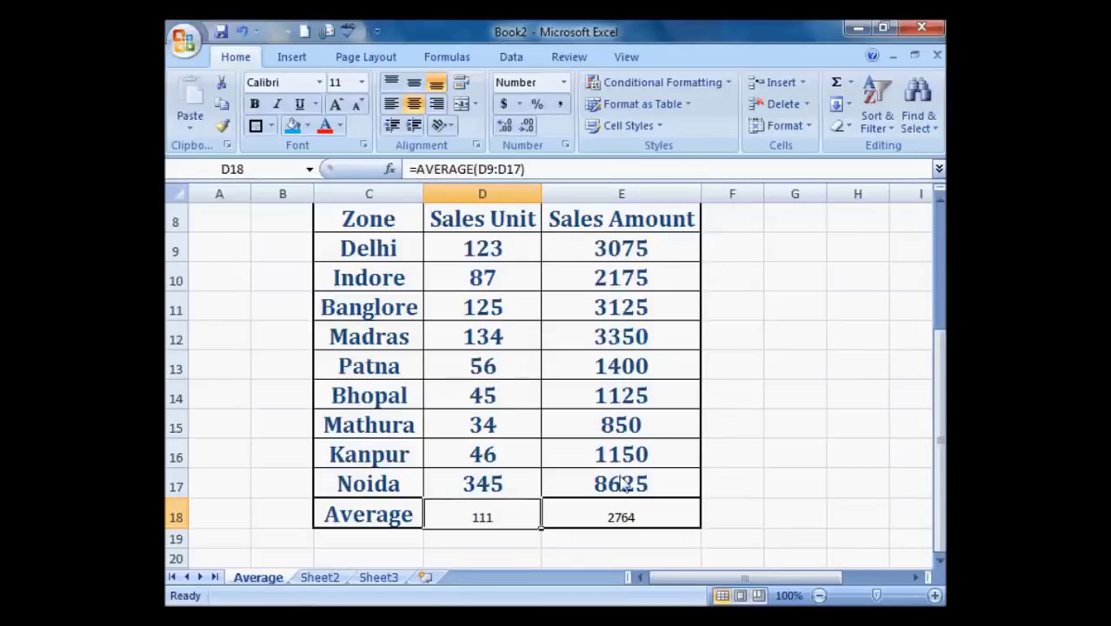
click(656, 526)
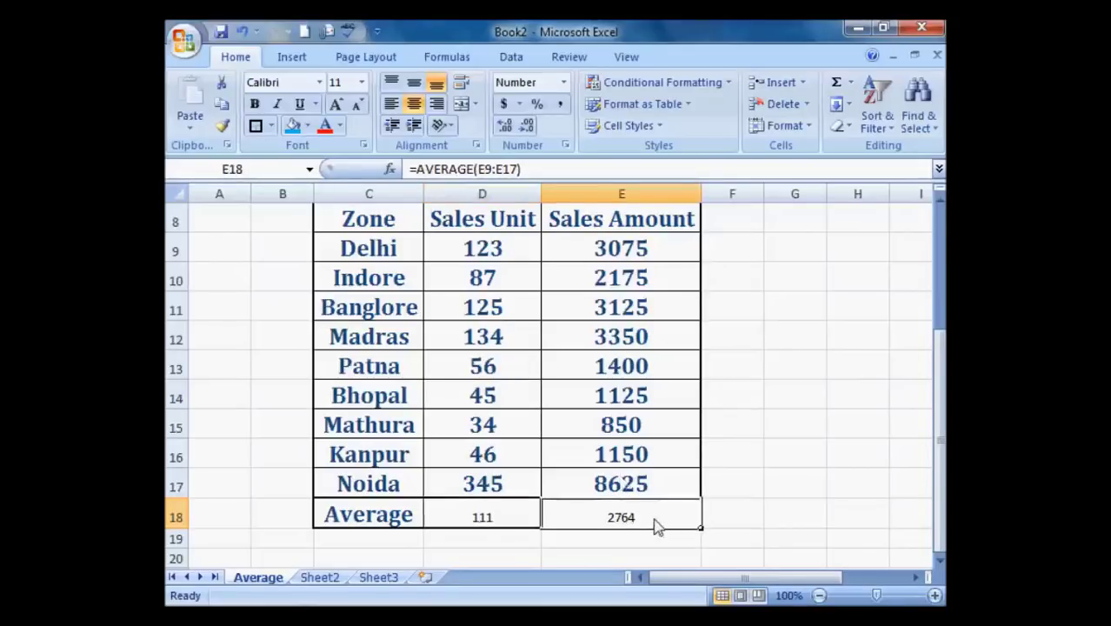
click(449, 57)
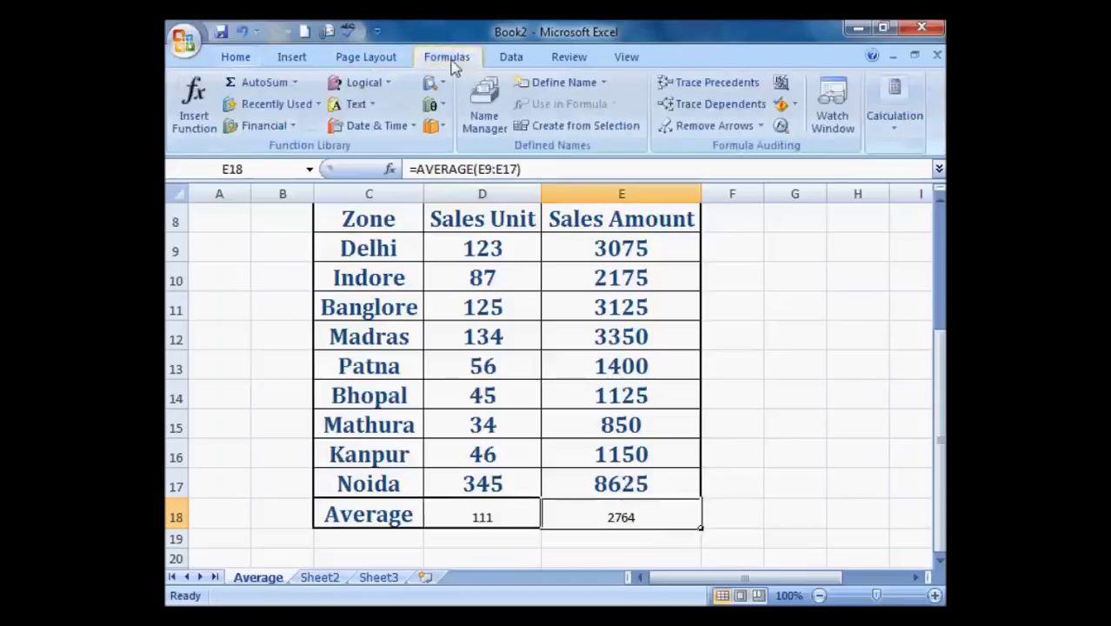
click(193, 91)
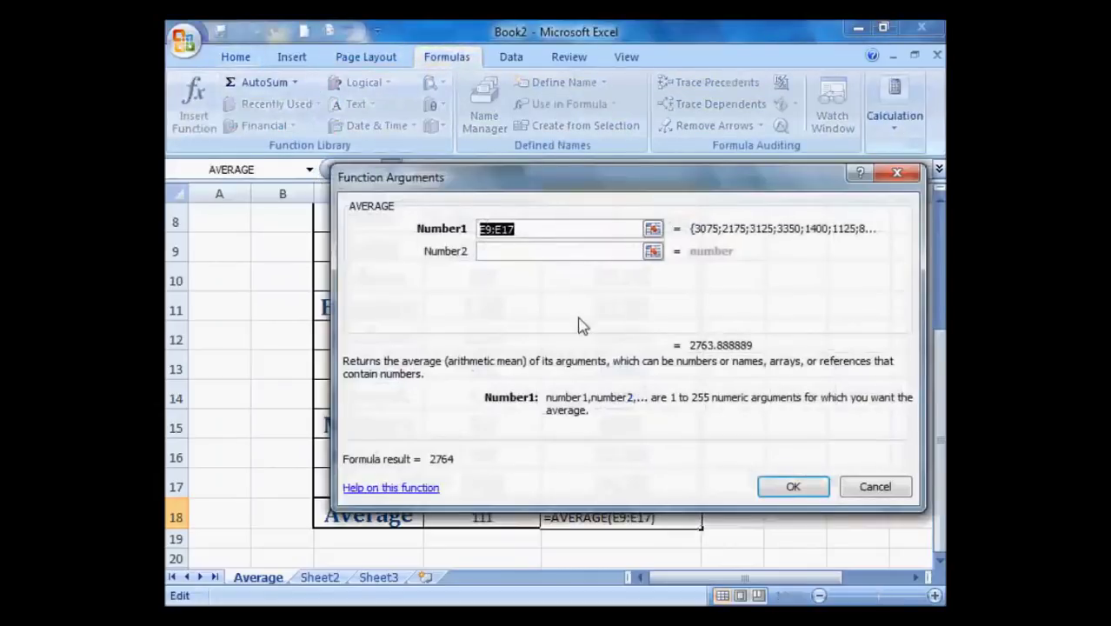
click(794, 488)
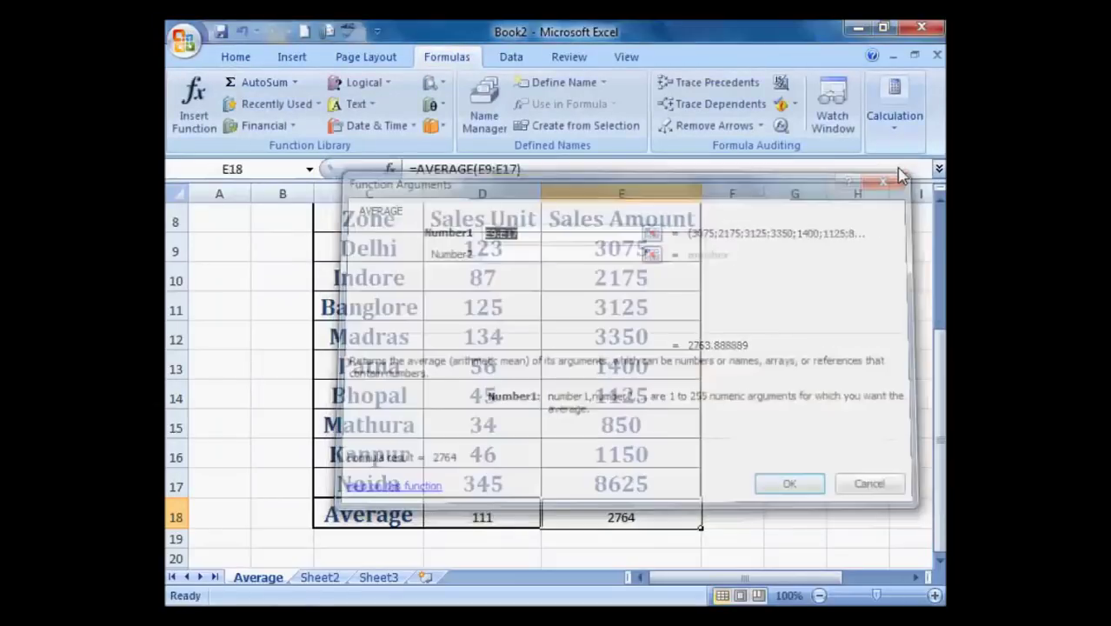
click(803, 401)
key(Down)
key(Down)
key(Down)
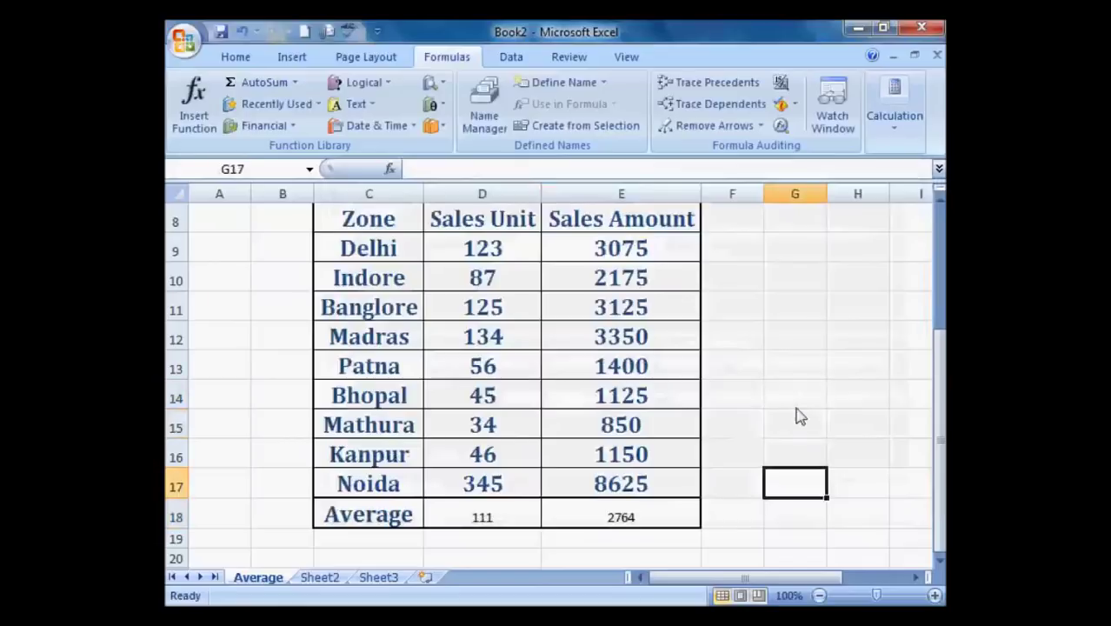
key(Down)
key(Left)
key(Left)
key(Left)
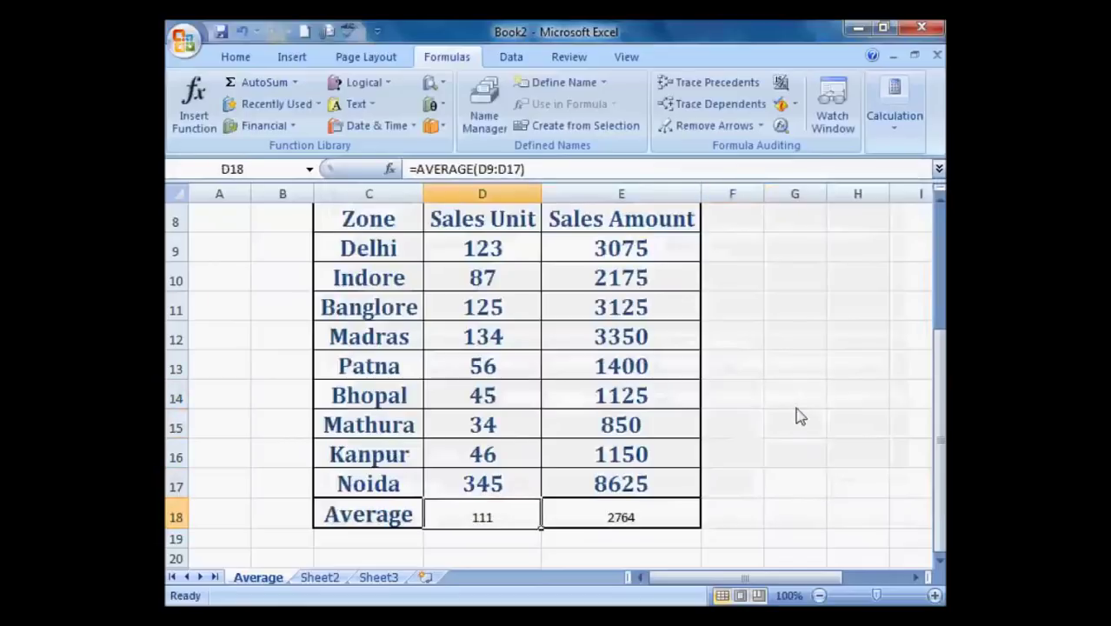
key(Right)
key(Right)
key(Up)
key(Up)
key(Up)
key(Up)
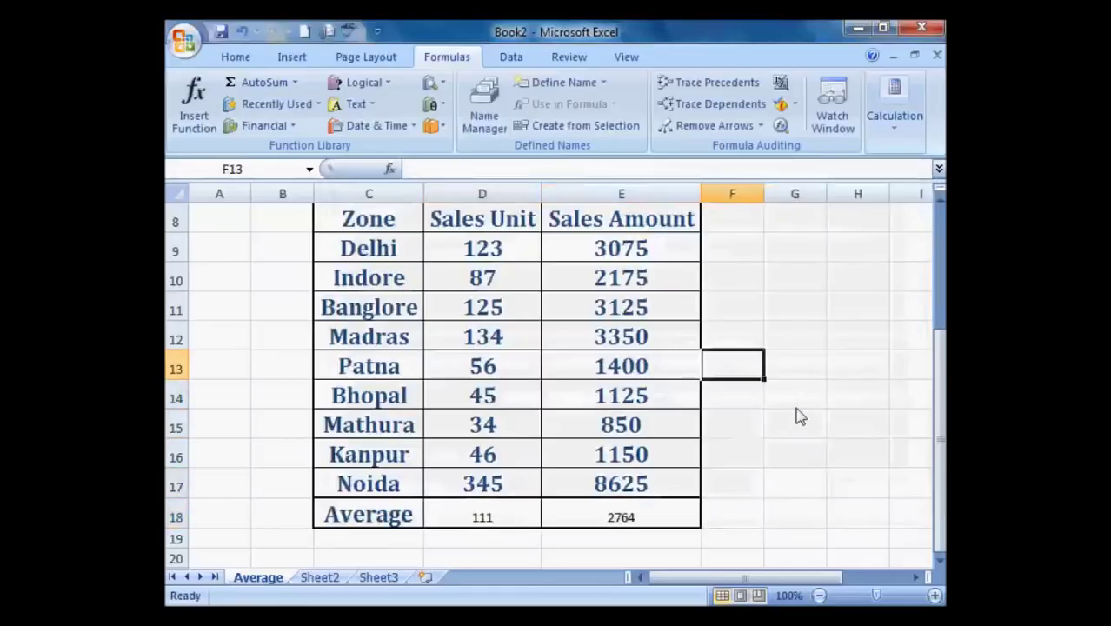
key(Up)
key(Up)
key(Up)
key(Down)
key(Down)
key(Down)
key(Down)
key(Down)
key(Down)
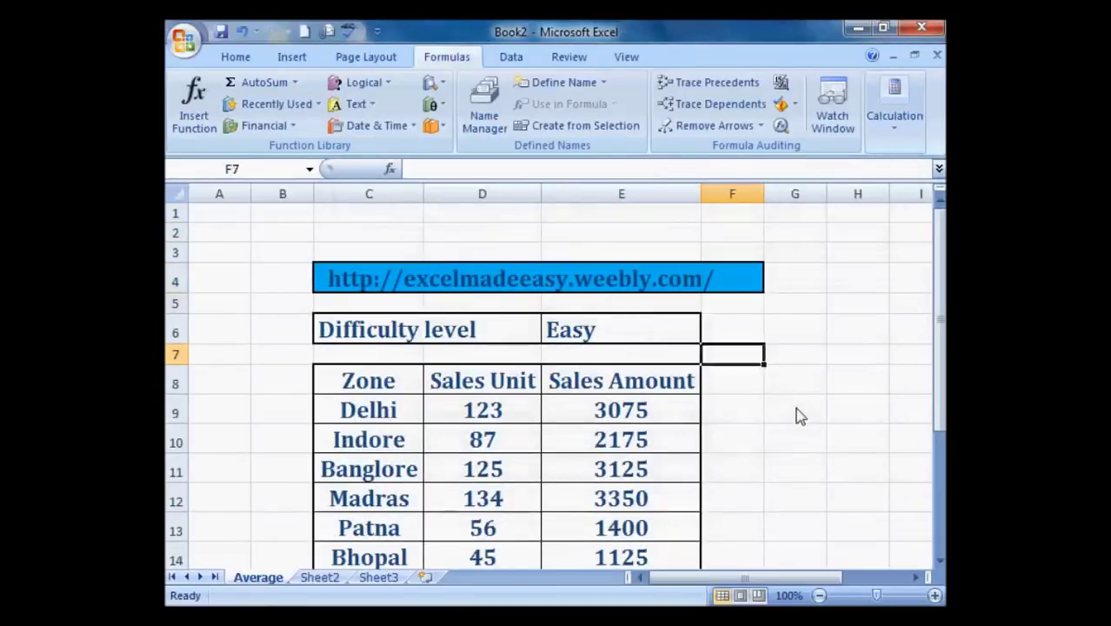
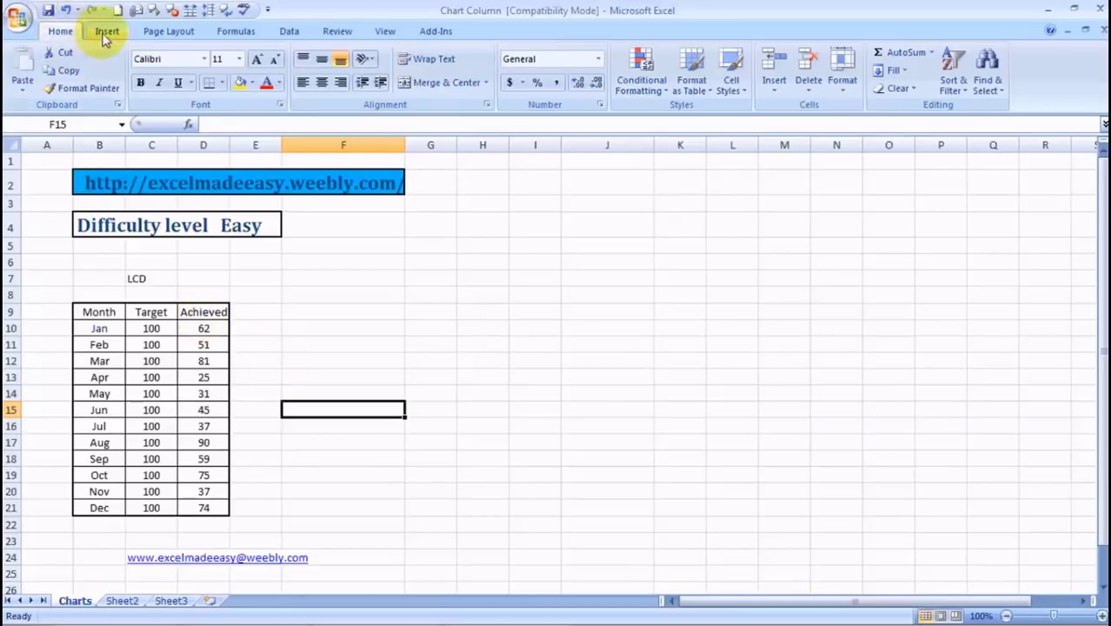
Insert a blank 2-D Clustered Column chart from the Insert tab's Column list.
click(106, 32)
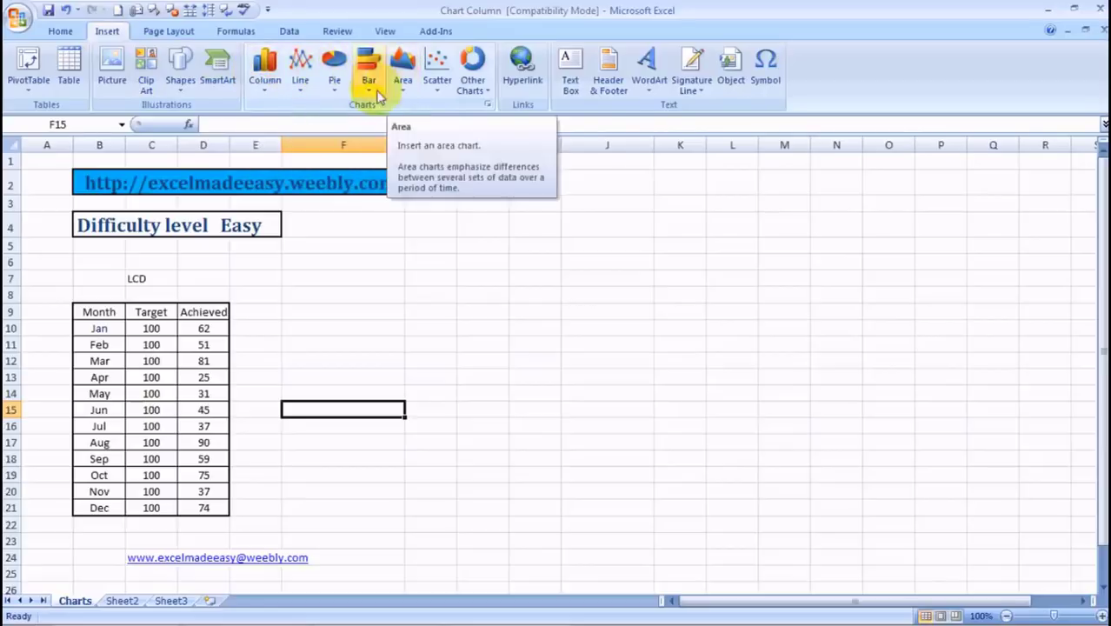
click(265, 87)
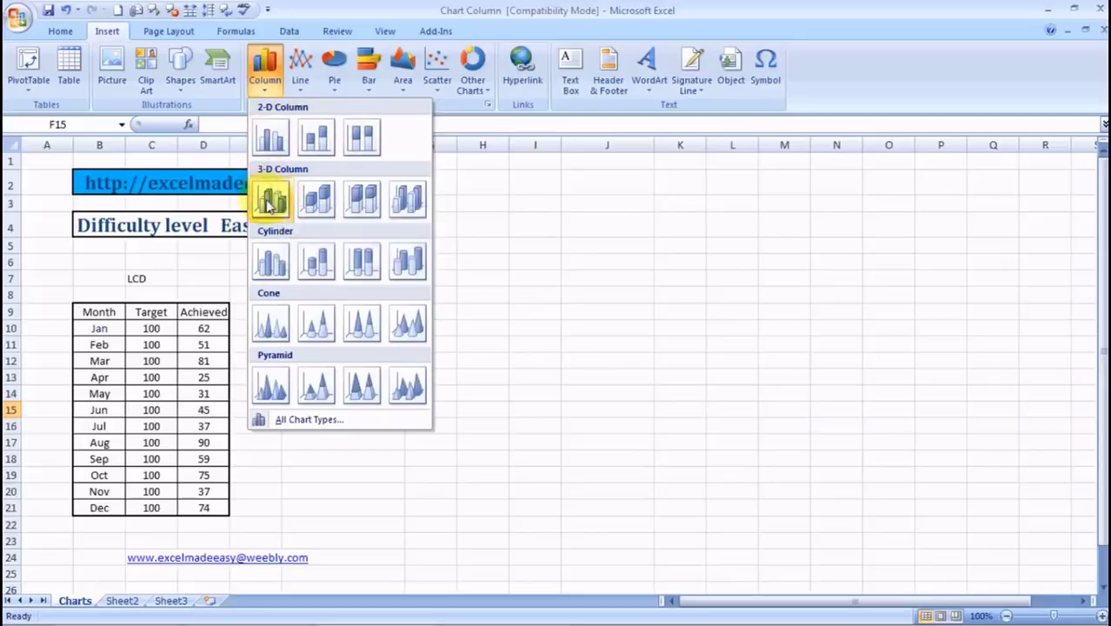
click(268, 137)
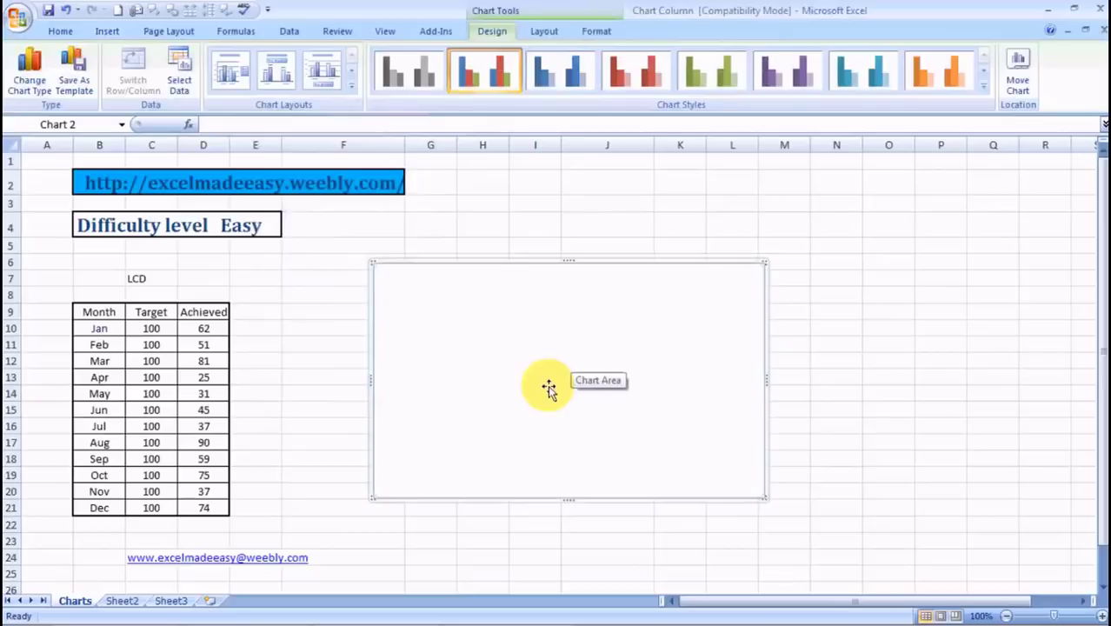
Set the chart data range to B9:D21 so Target and Achieved plot for Jan–Dec.
click(180, 62)
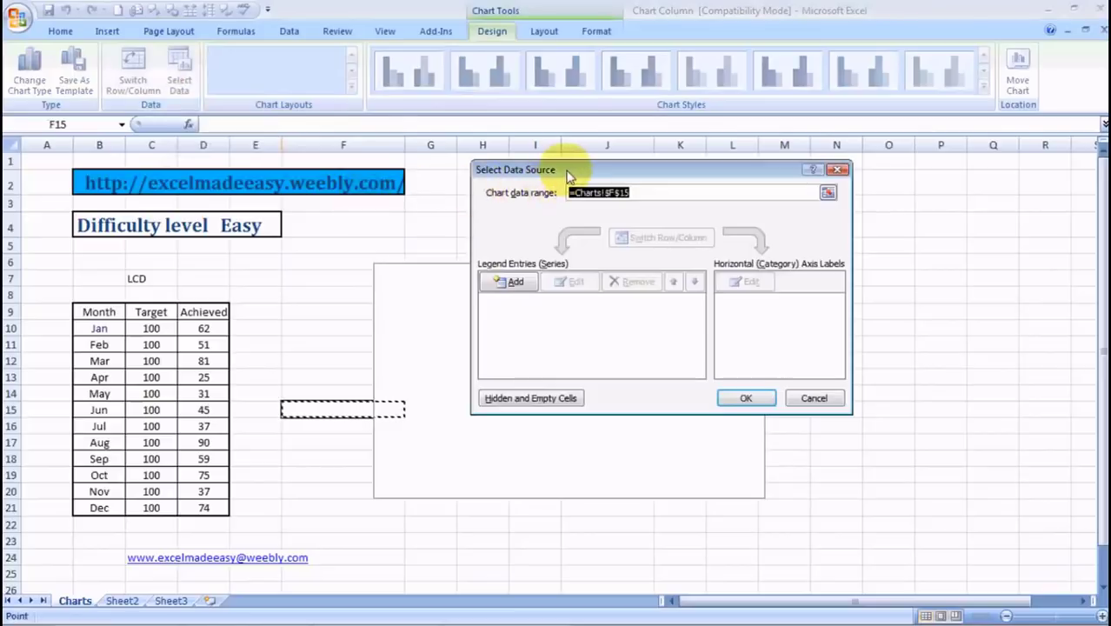
drag(567, 171, 600, 187)
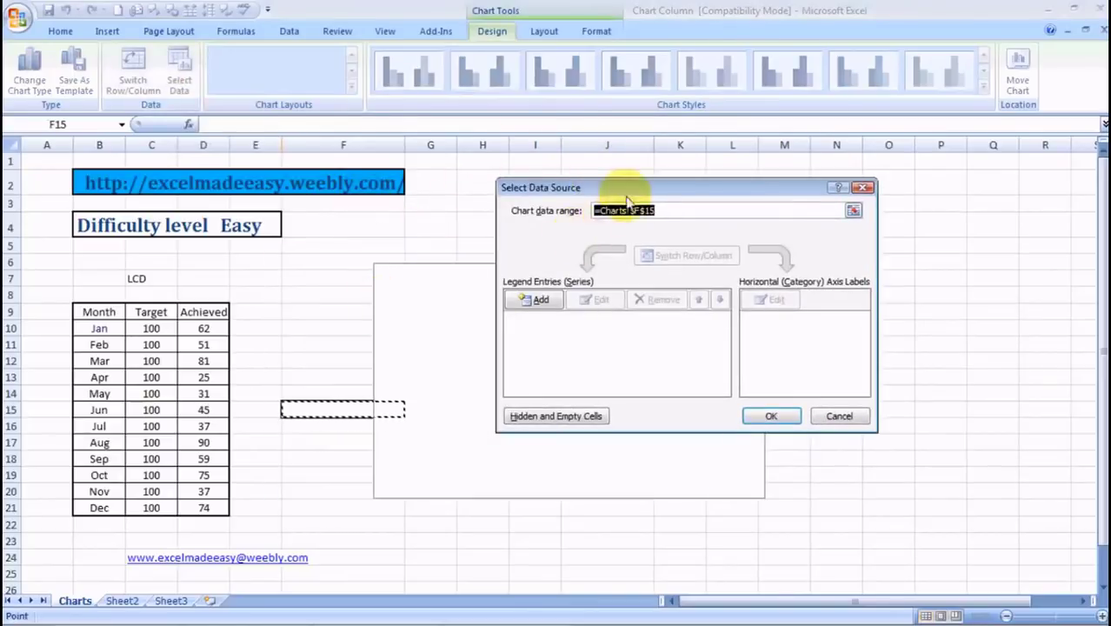
drag(633, 191, 848, 183)
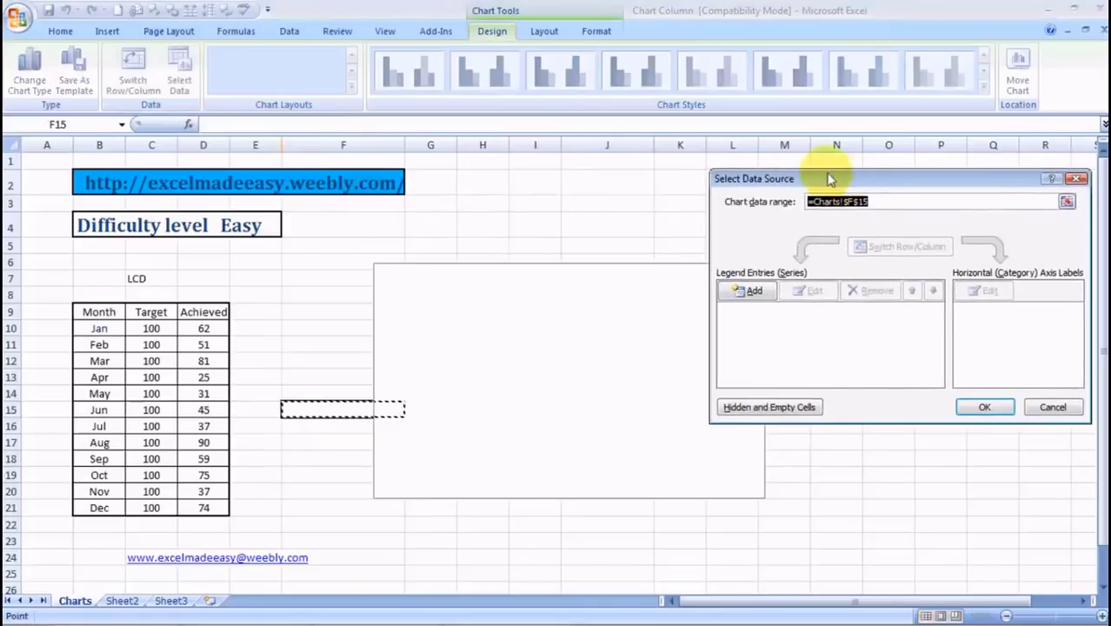
click(335, 410)
key(Left)
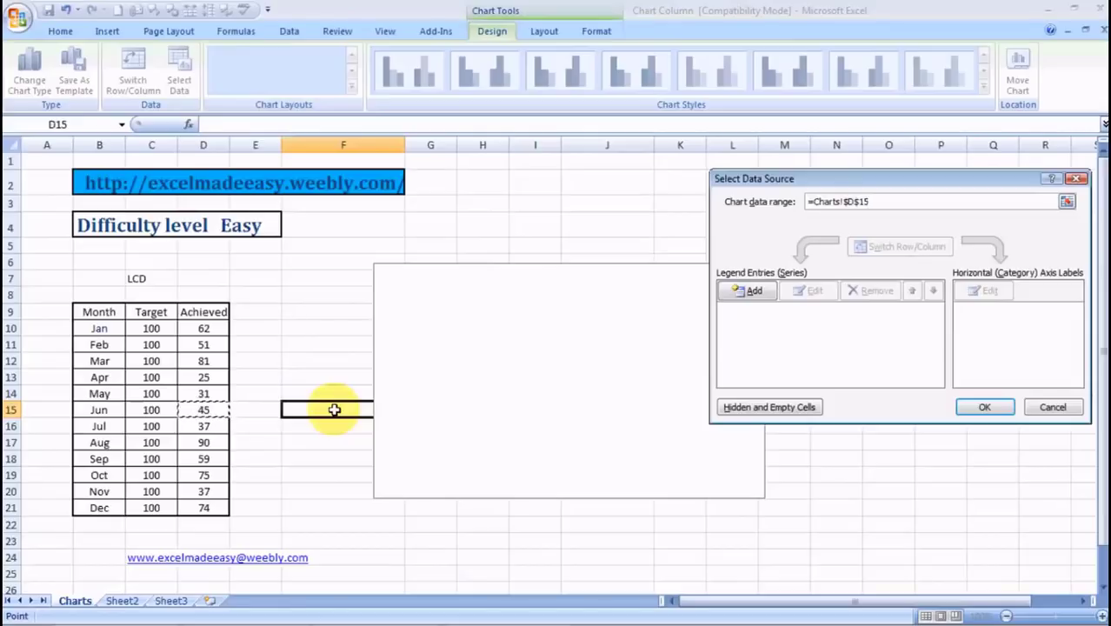
key(Left)
key(Left)
key(Left)
key(Up)
key(Up)
key(Up)
key(Up)
key(Up)
key(shift+Right)
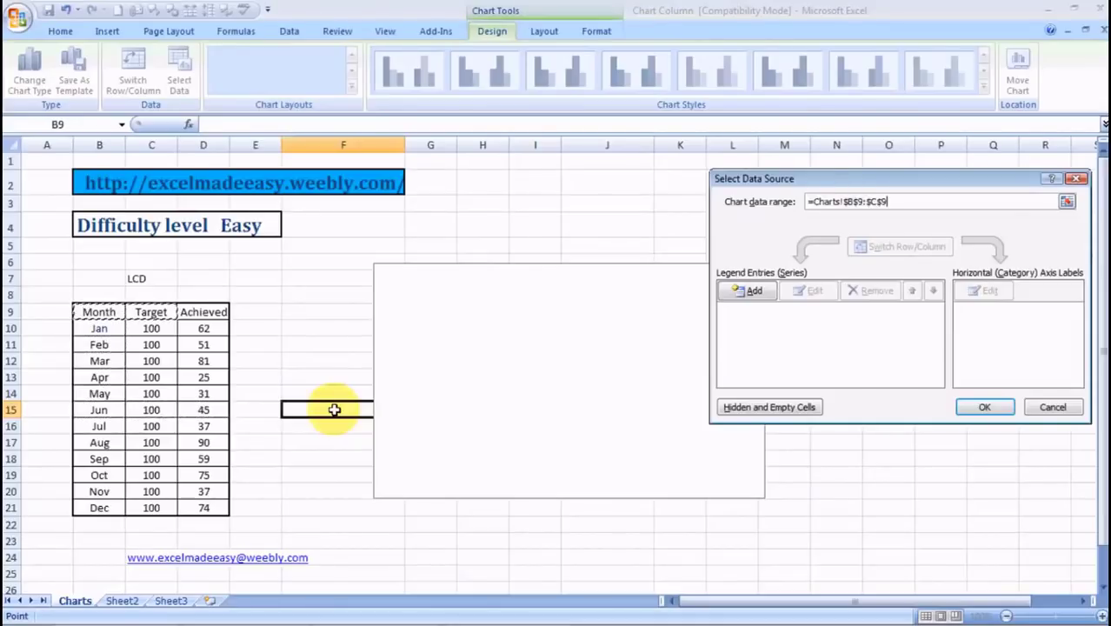
key(shift+Right)
key(shift+Down)
key(shift+Down)
key(shift+Down)
key(shift+Down)
key(shift+Down)
key(shift+Down)
key(shift+Down)
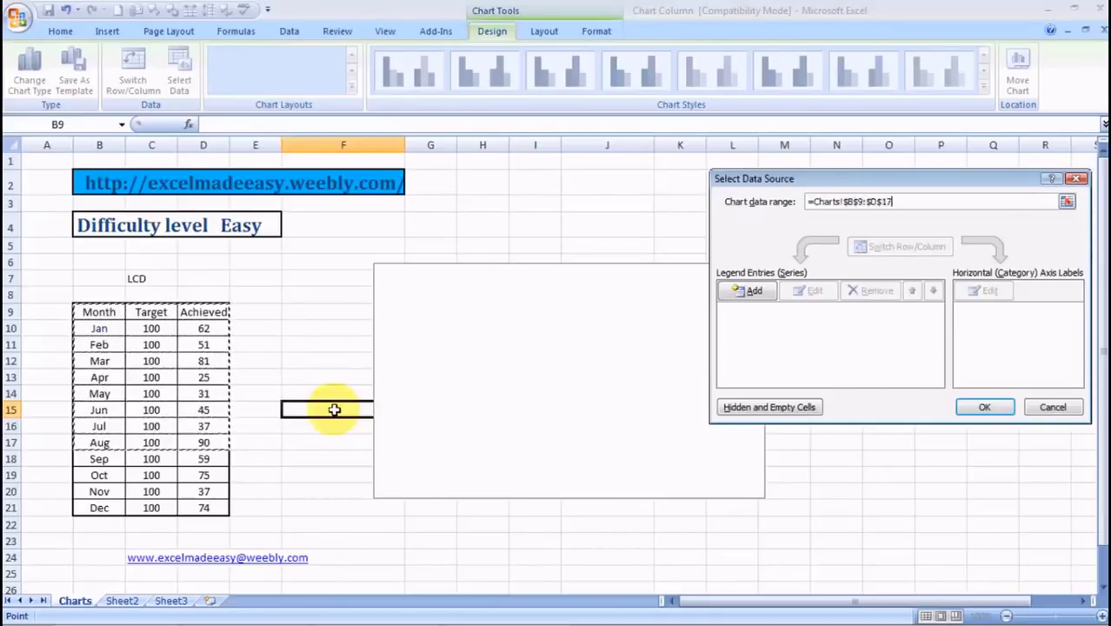
key(shift+Down)
key(shift+Down)
key(shift+Down)
key(shift+Down)
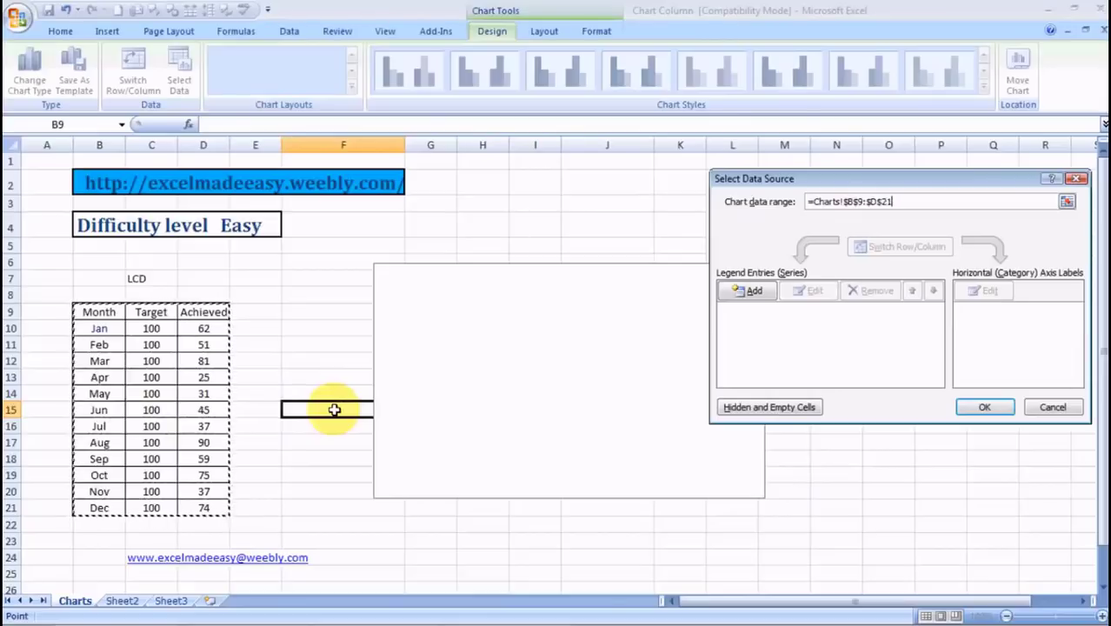
key(Return)
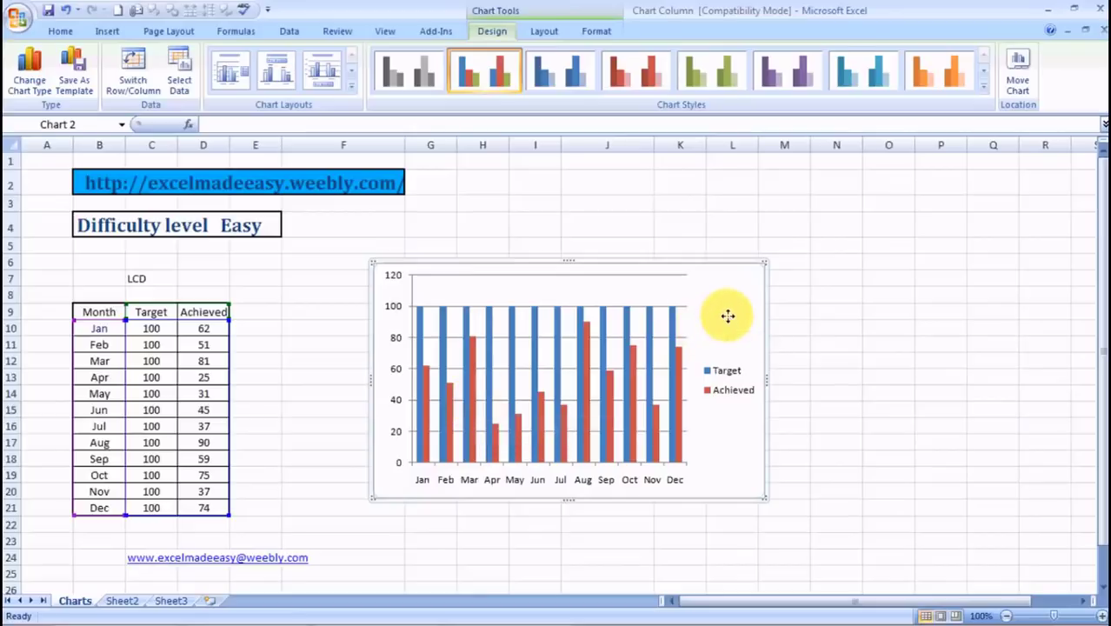
Apply a dark chart style: black background with glossy blue Target and red Achieved columns.
click(985, 86)
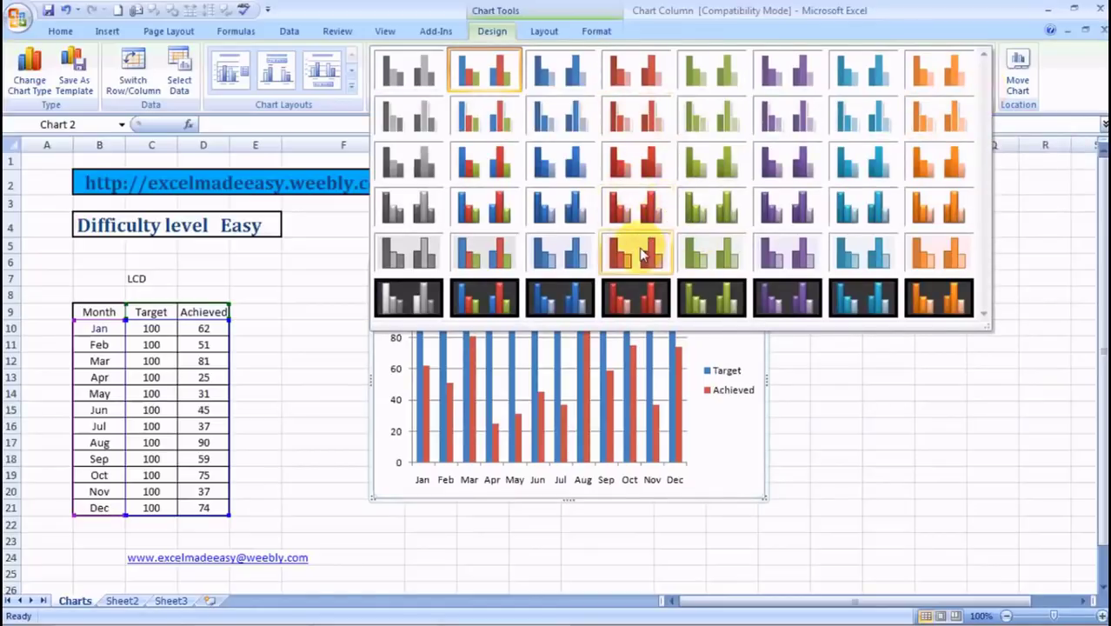
click(482, 303)
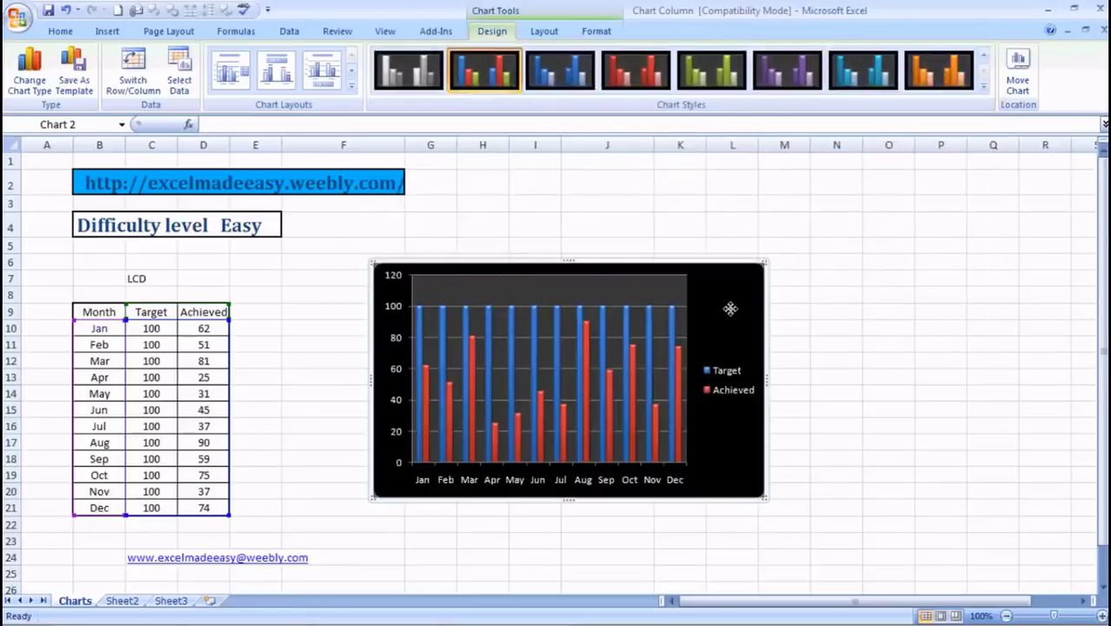
click(508, 157)
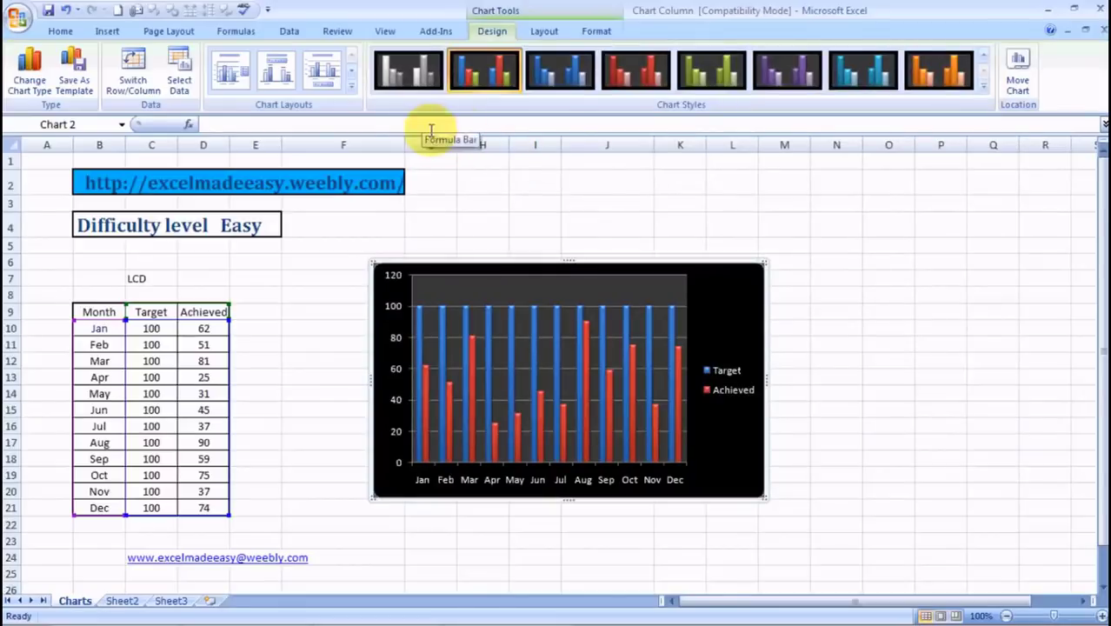
click(539, 35)
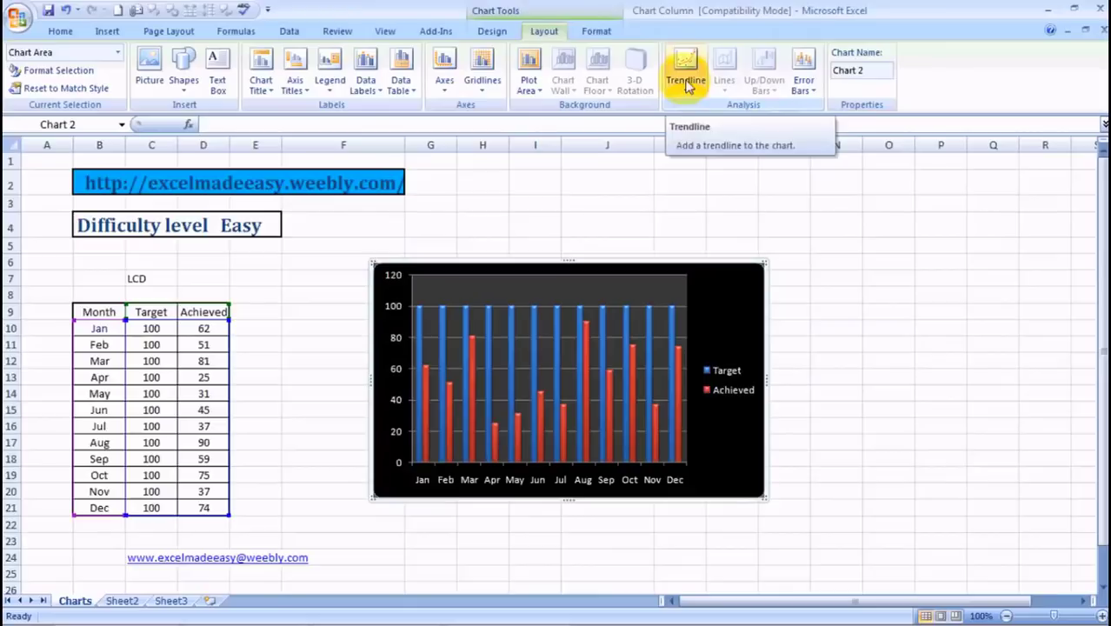
Add a Linear trendline based on the Achieved series.
click(688, 84)
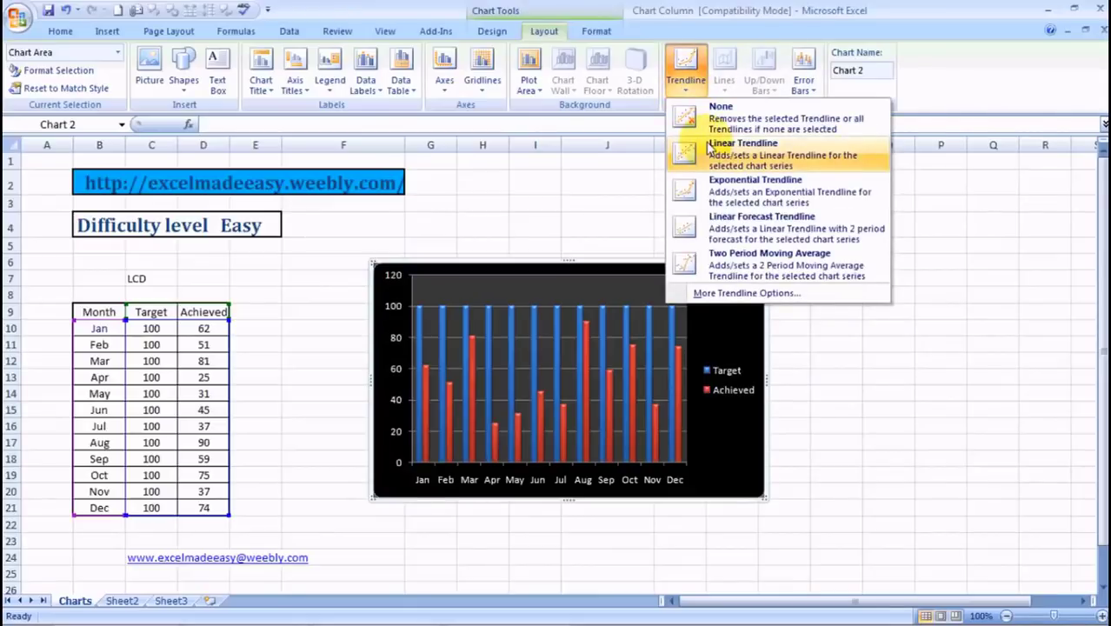
click(711, 150)
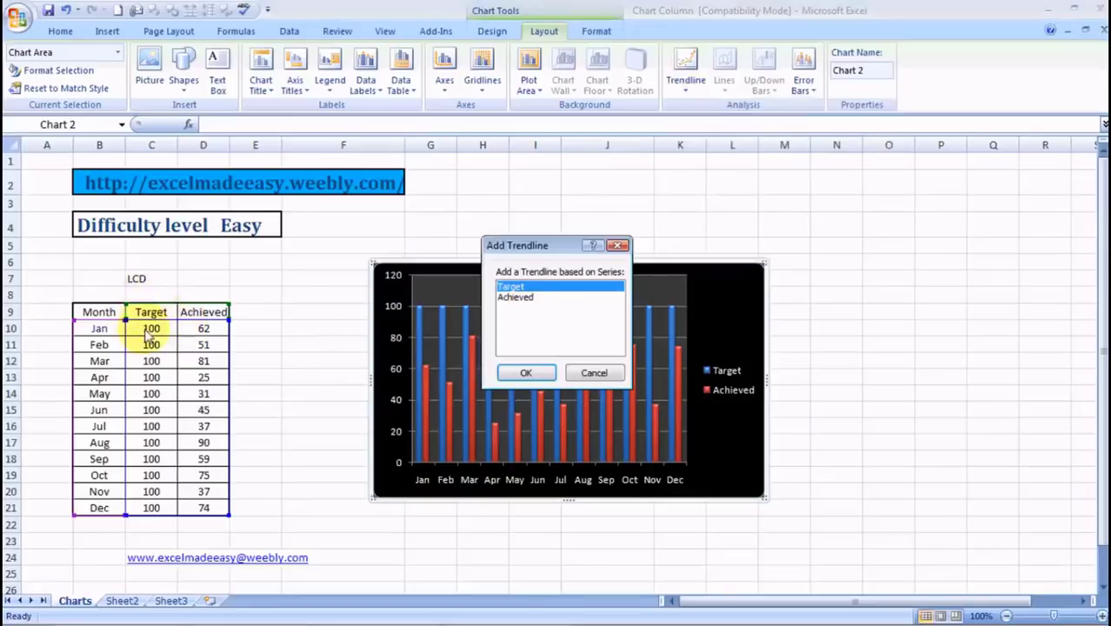
click(522, 298)
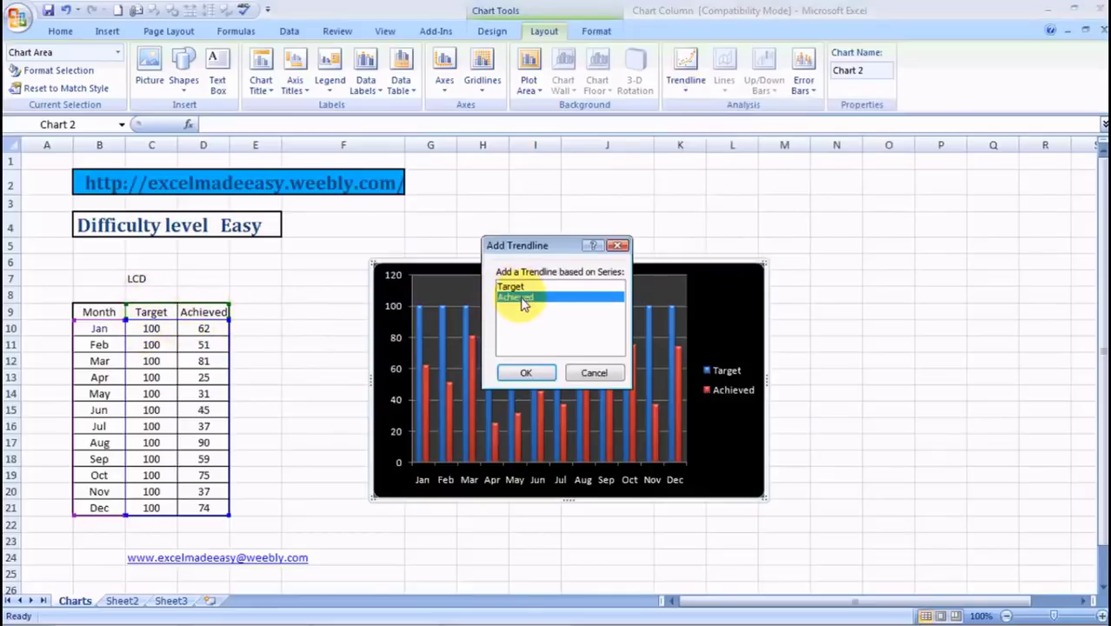
click(526, 374)
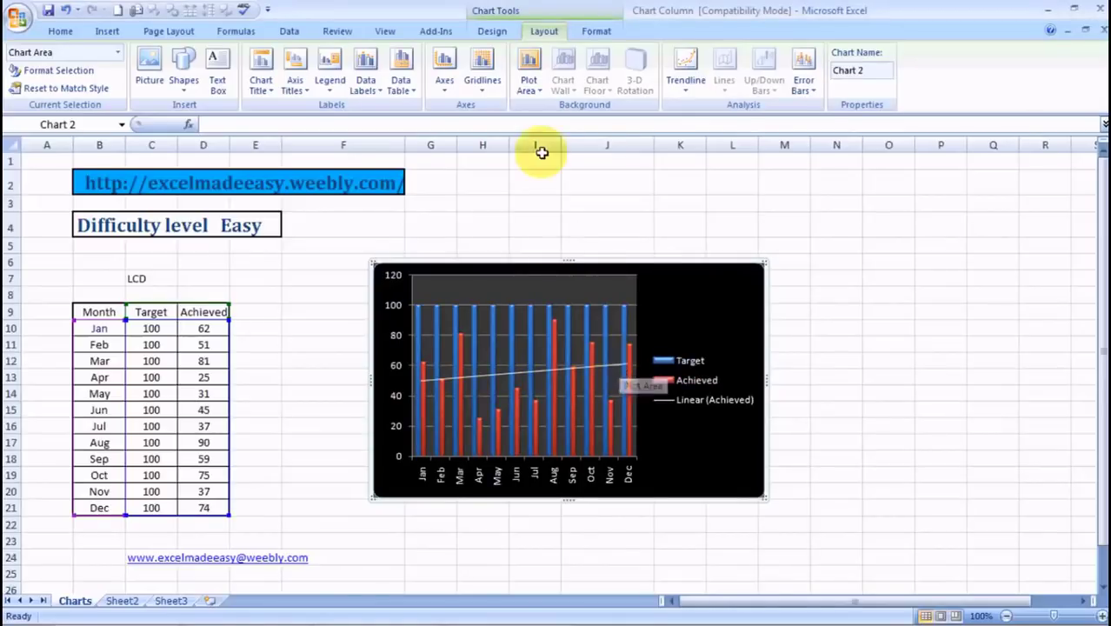
Remove the horizontal and vertical gridlines from the chart.
click(484, 96)
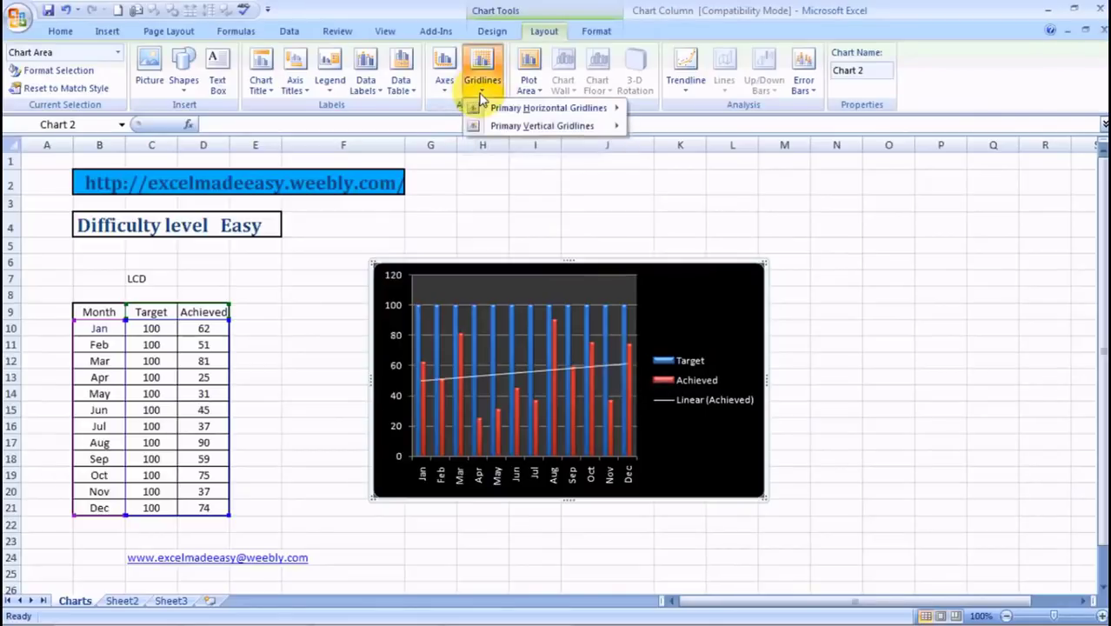
mouse_move(548, 108)
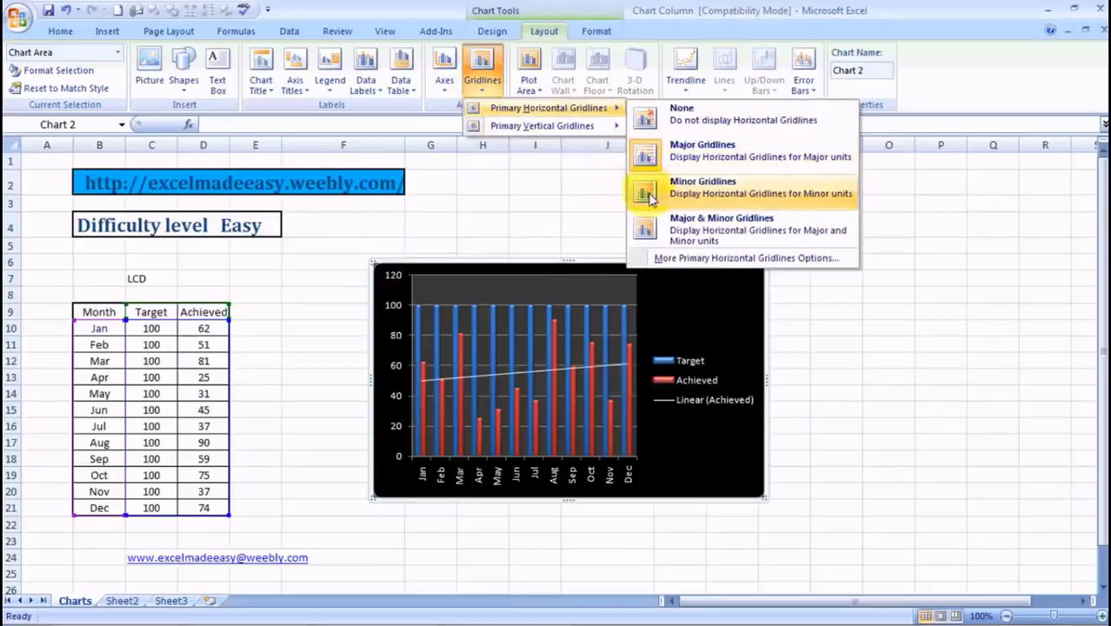
click(685, 111)
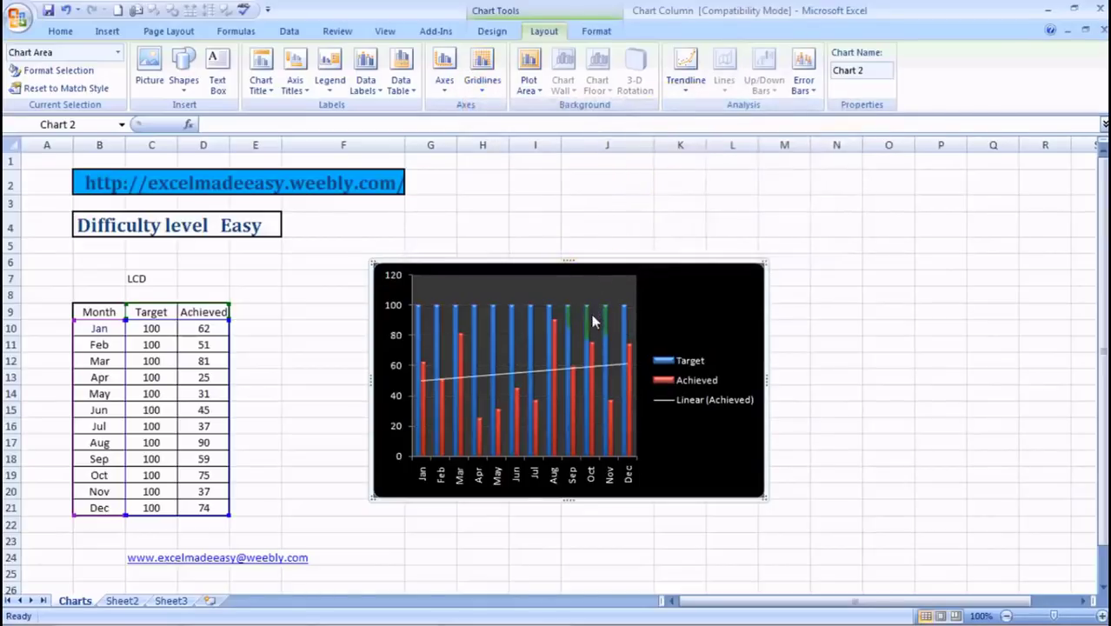
click(483, 94)
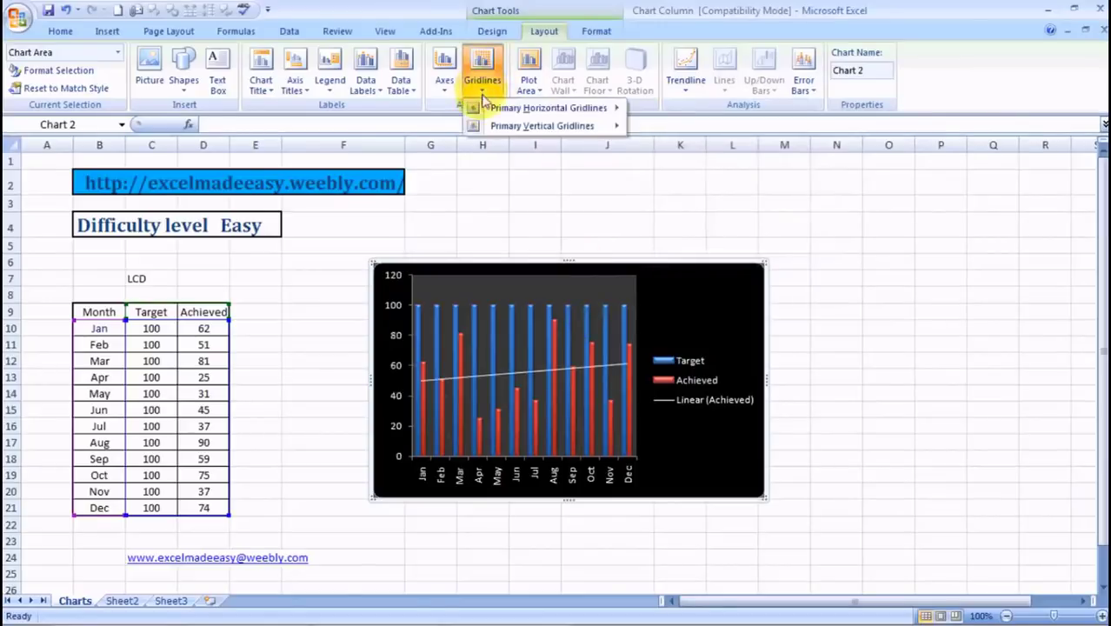
mouse_move(542, 126)
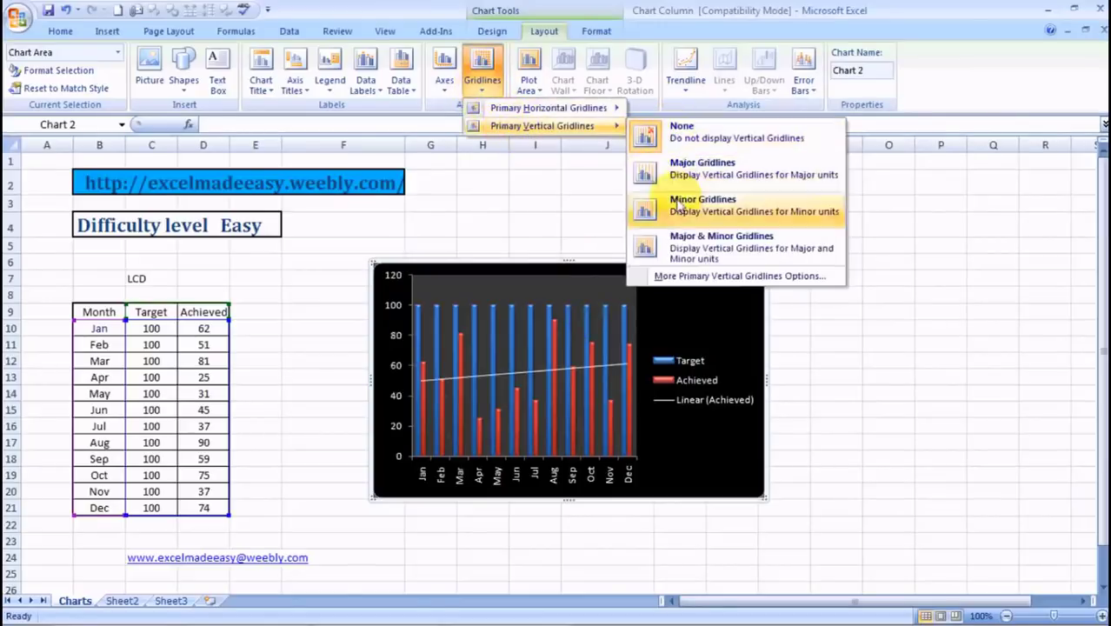
click(669, 137)
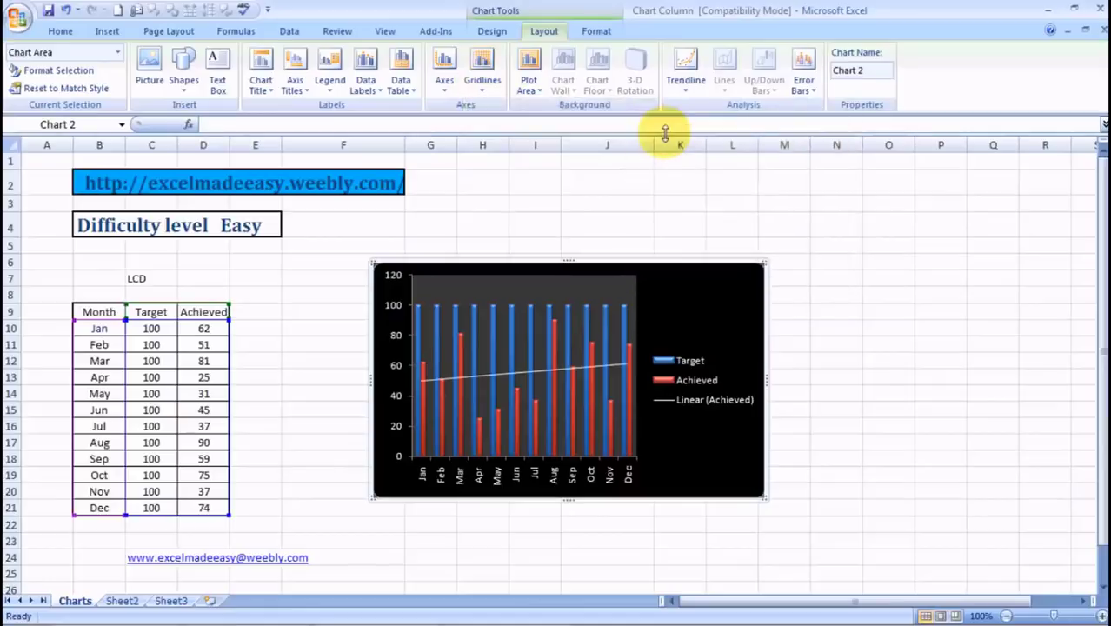
Display the primary vertical axis with its 0–120 scale, months running left to right.
click(448, 87)
mouse_move(502, 108)
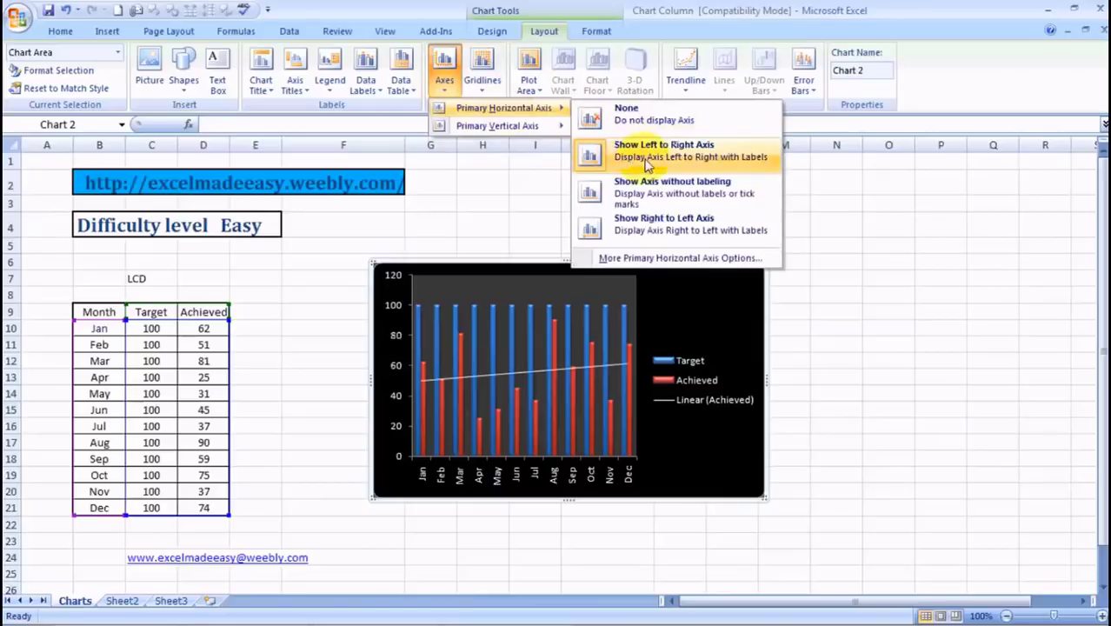
click(648, 161)
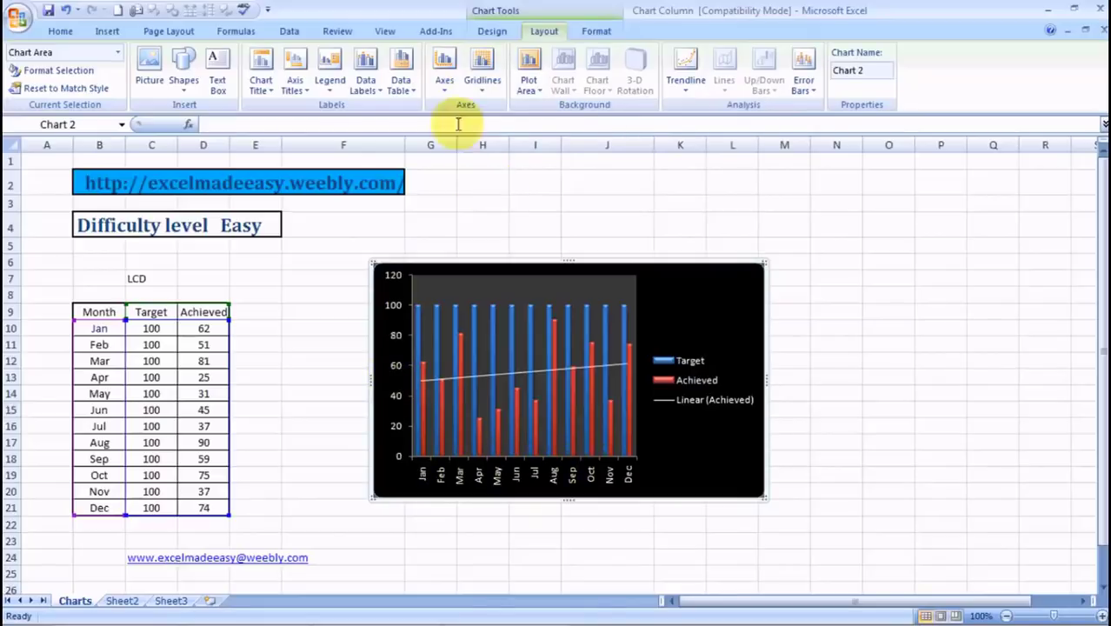
click(445, 84)
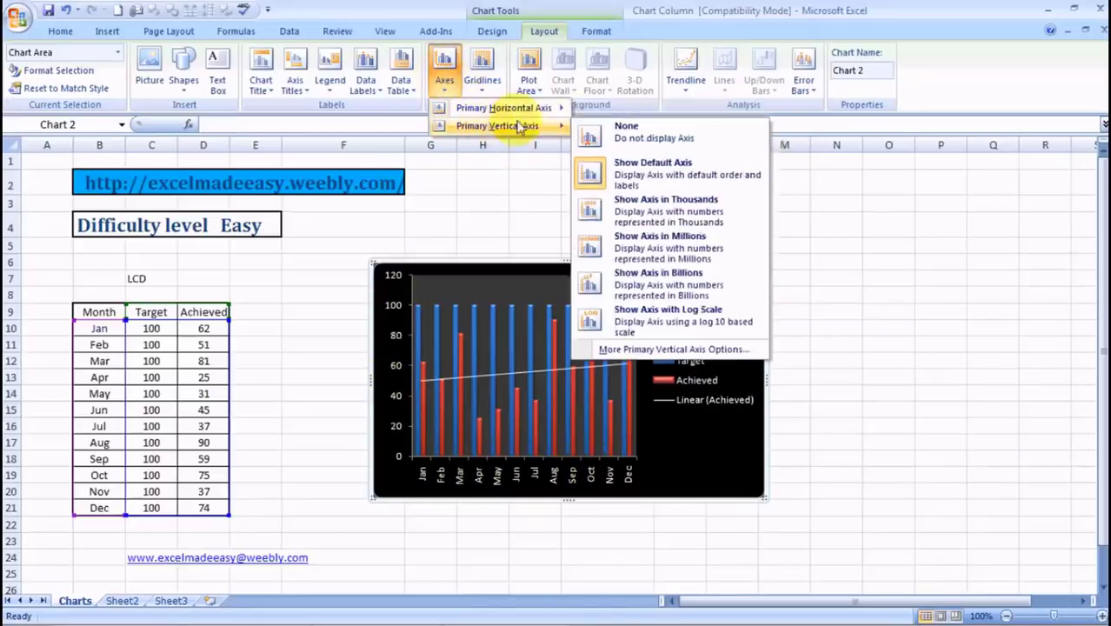
click(618, 124)
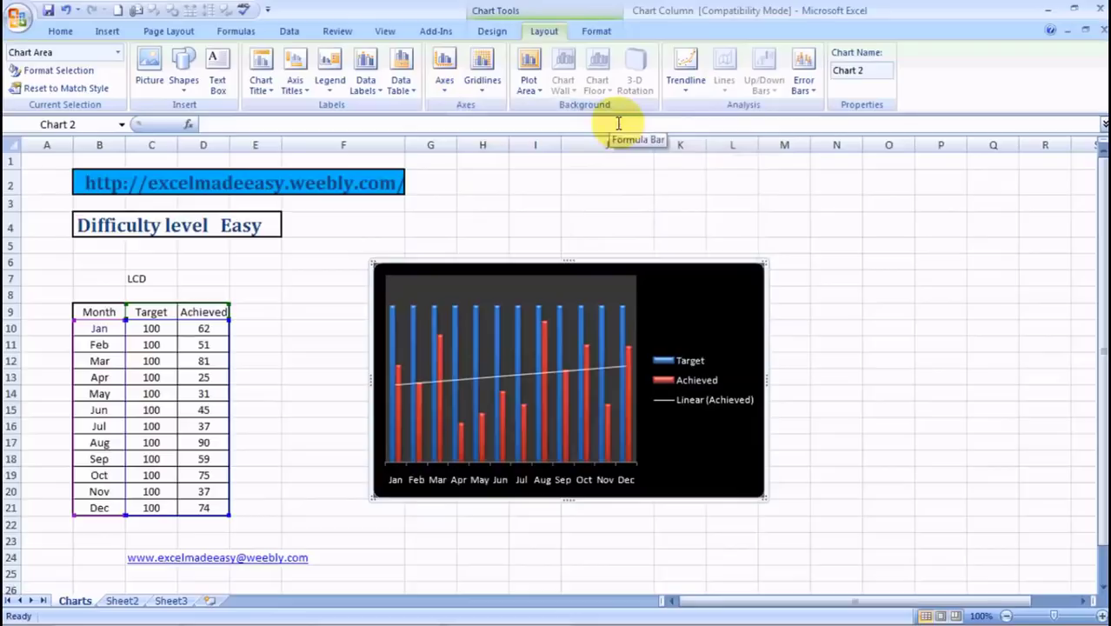
click(446, 87)
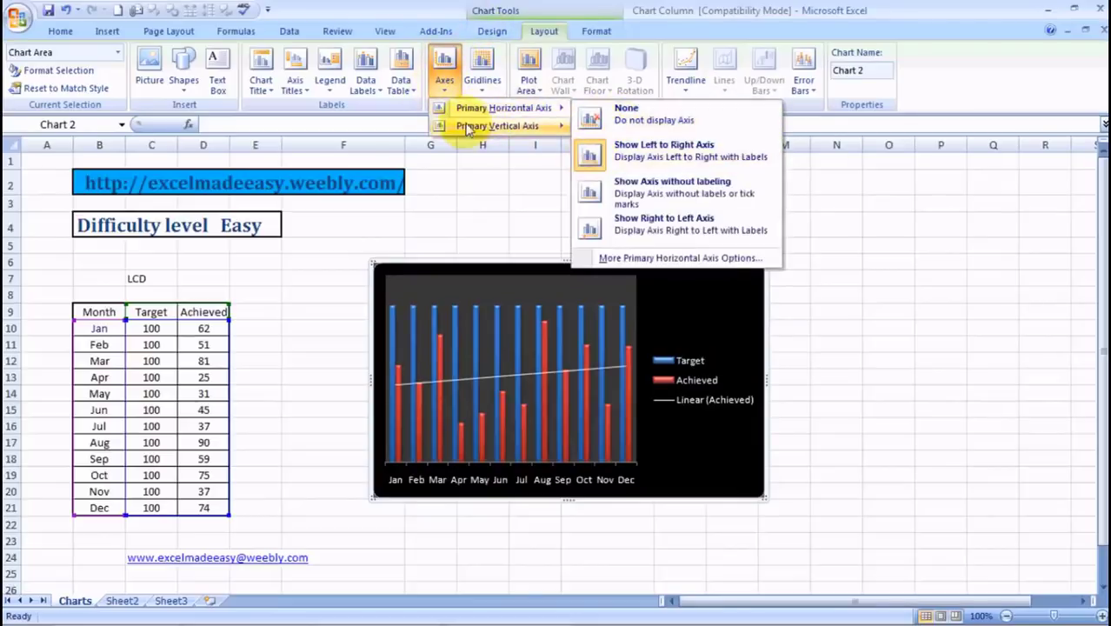
mouse_move(497, 126)
click(627, 169)
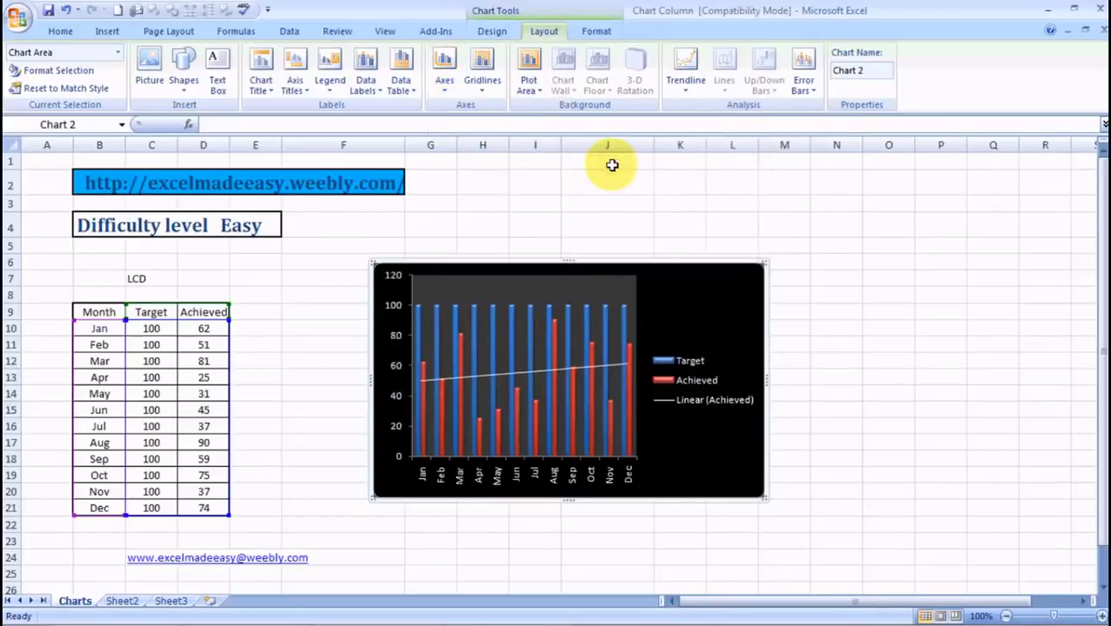
click(539, 226)
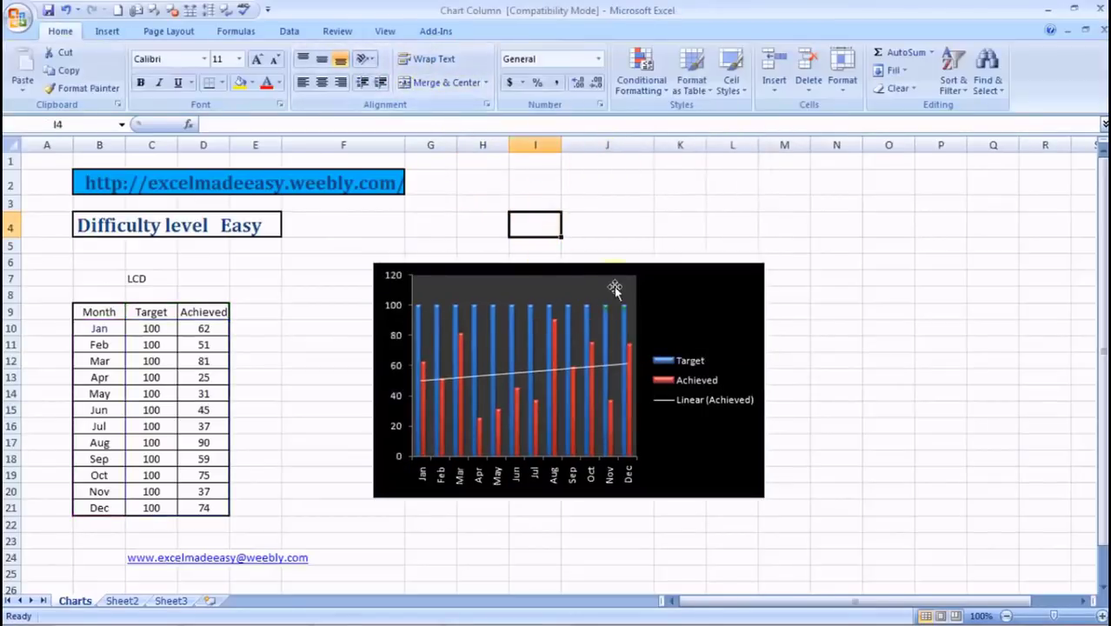
click(689, 302)
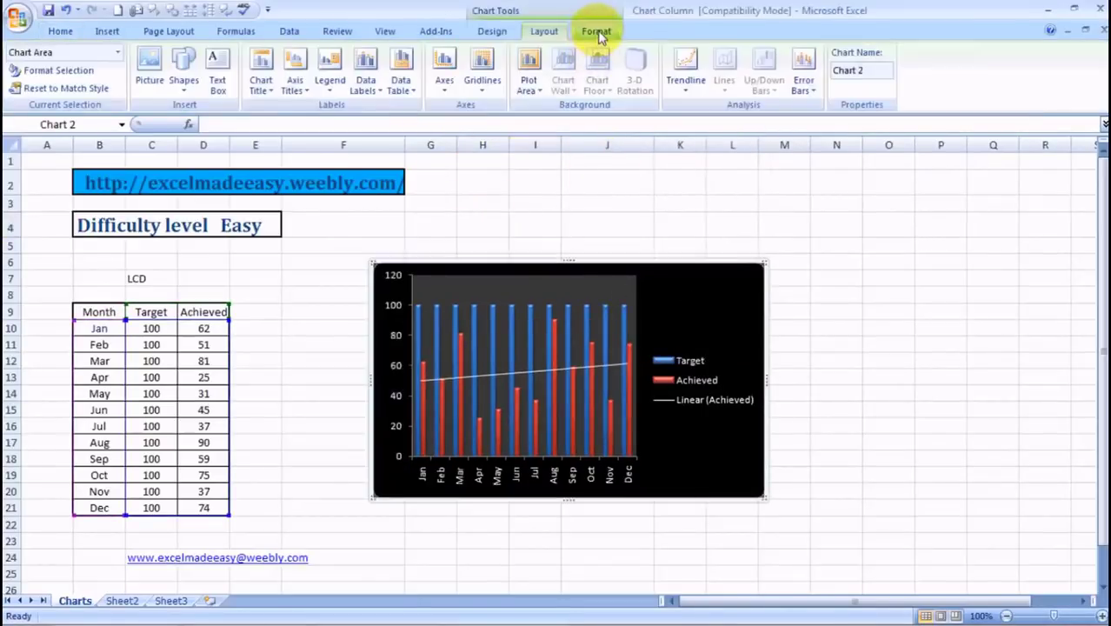
click(402, 83)
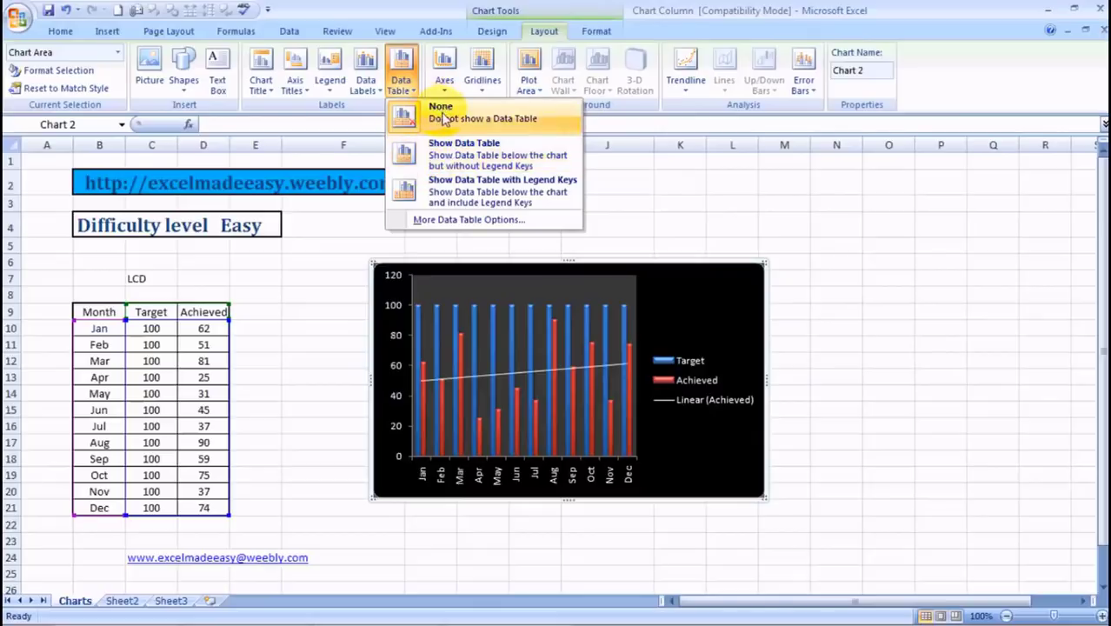
click(447, 161)
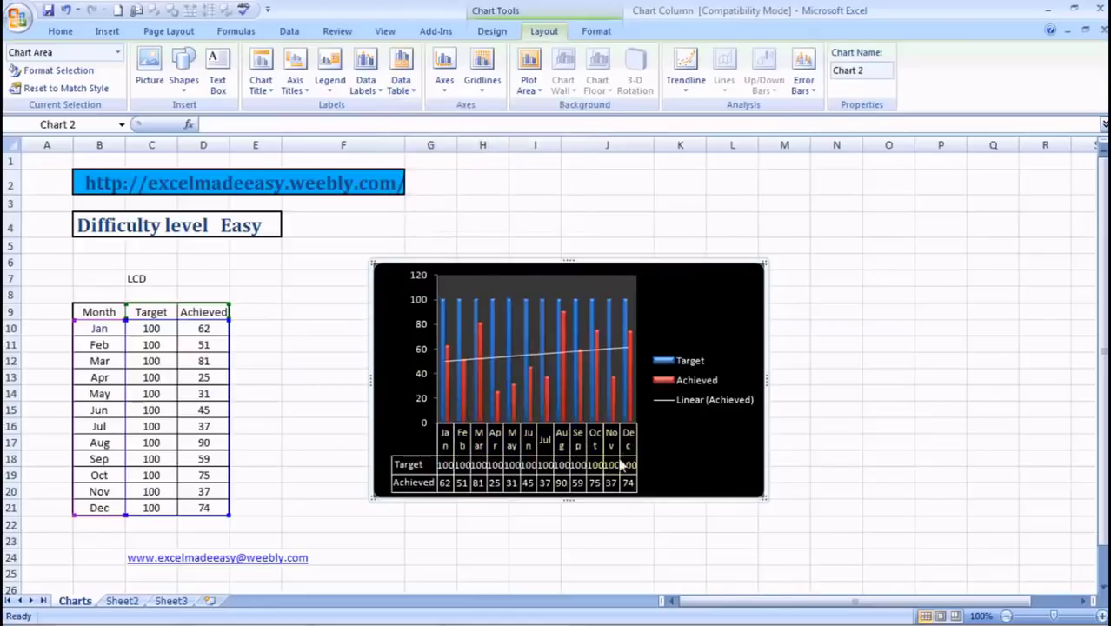
click(402, 85)
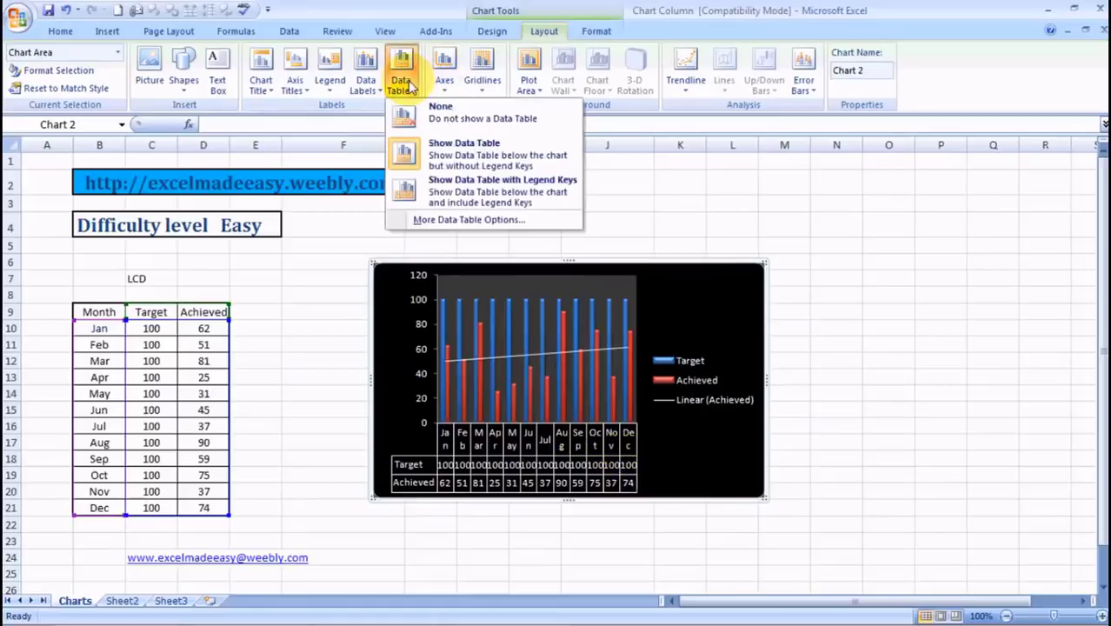
click(437, 120)
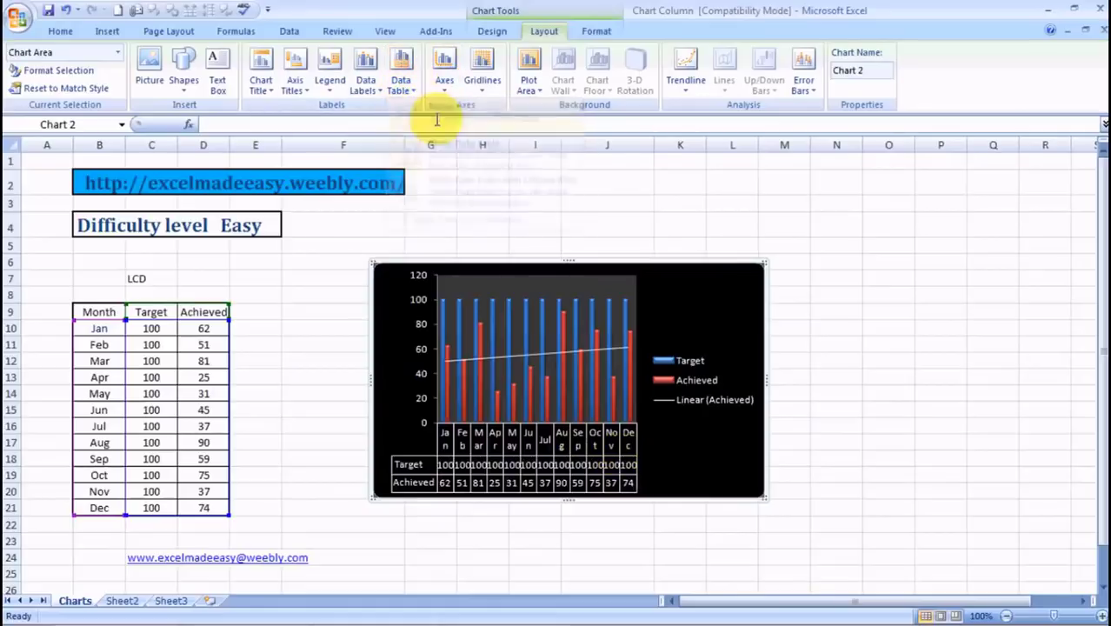
Add value data labels, trying Center, Inside End and Inside Base before settling on Outside End.
click(383, 93)
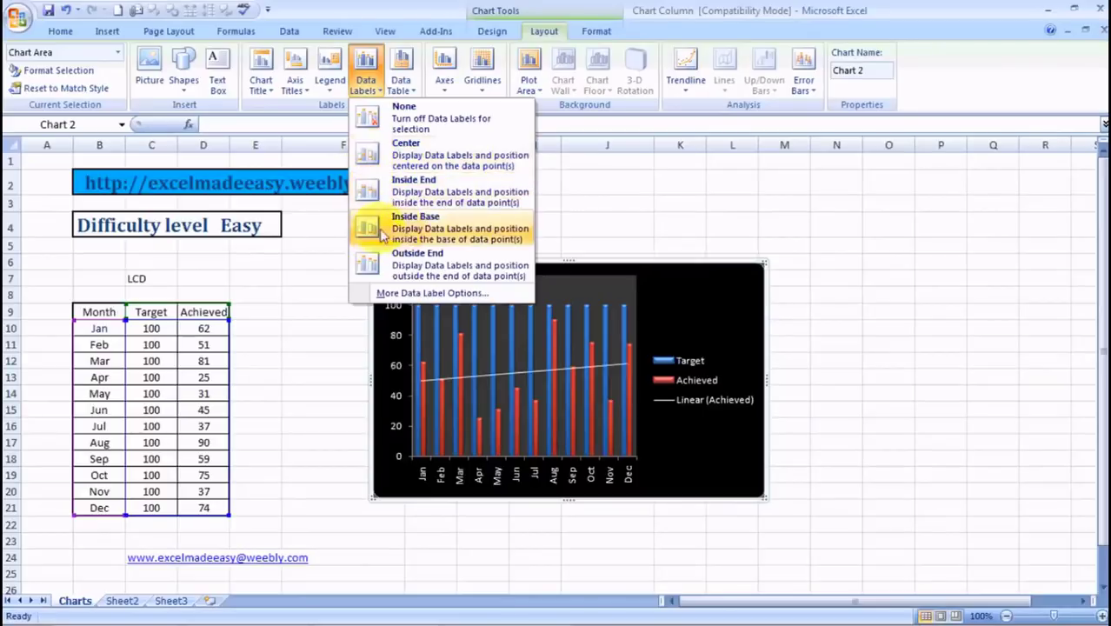
click(374, 154)
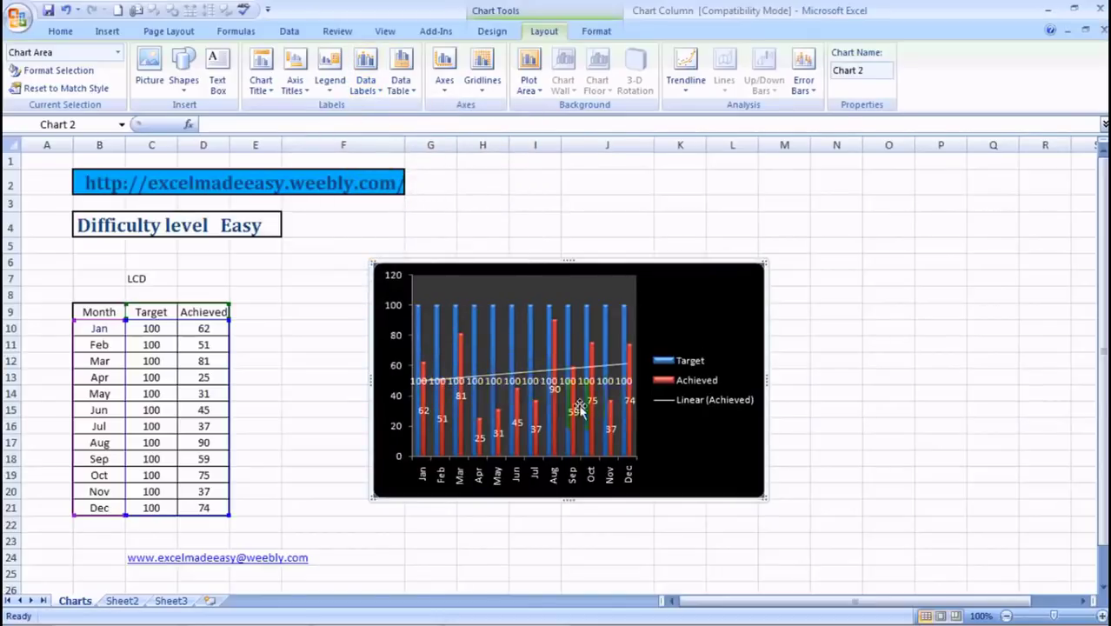
click(366, 83)
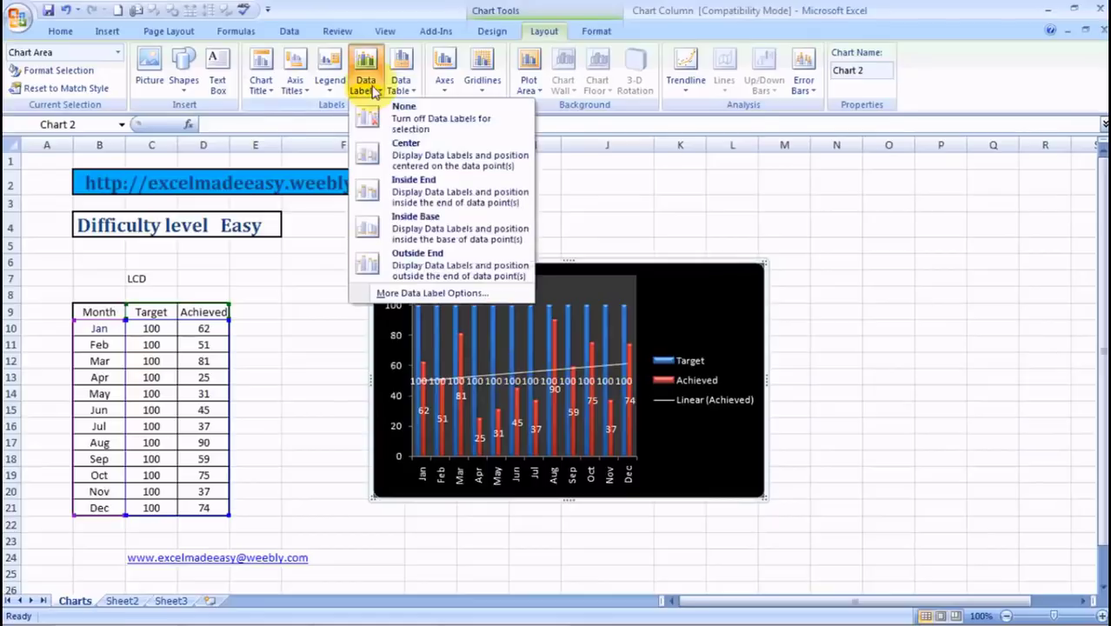
click(419, 191)
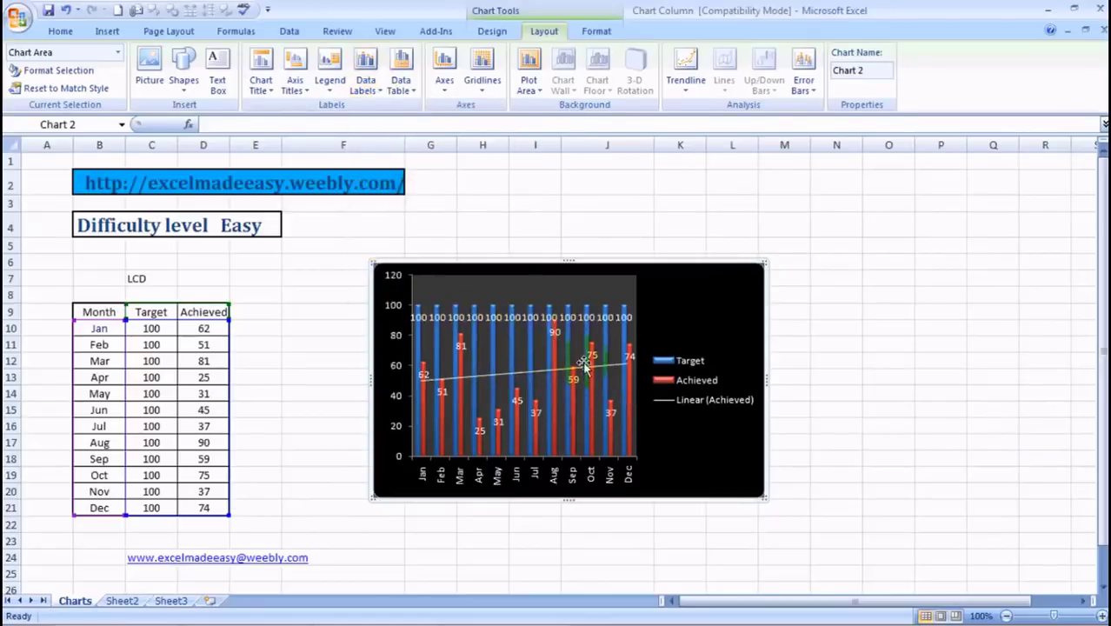
click(366, 80)
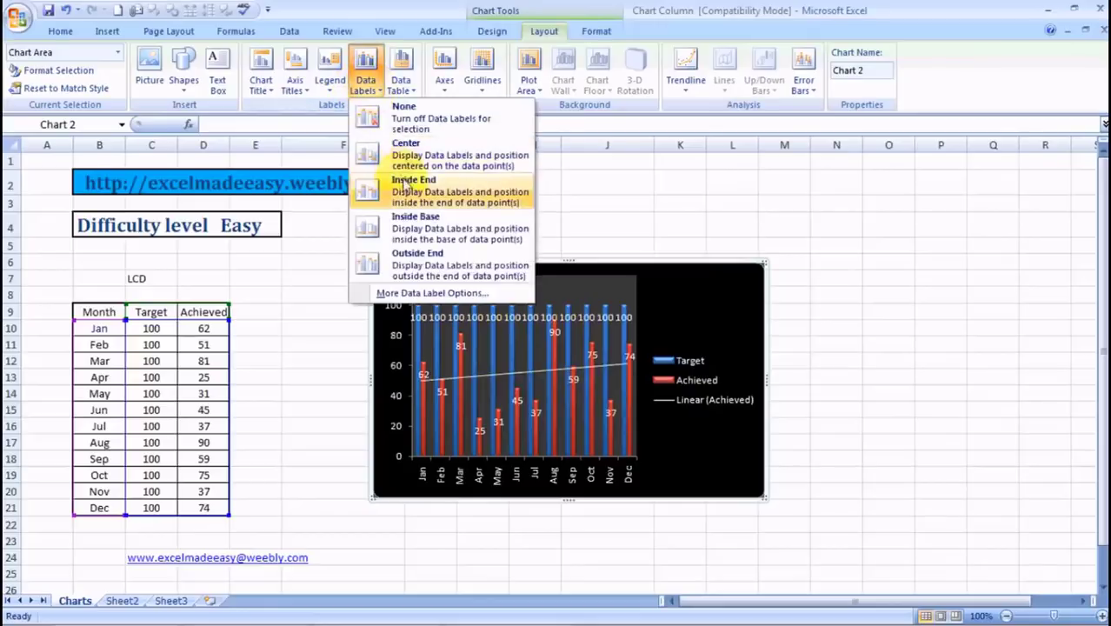
click(405, 228)
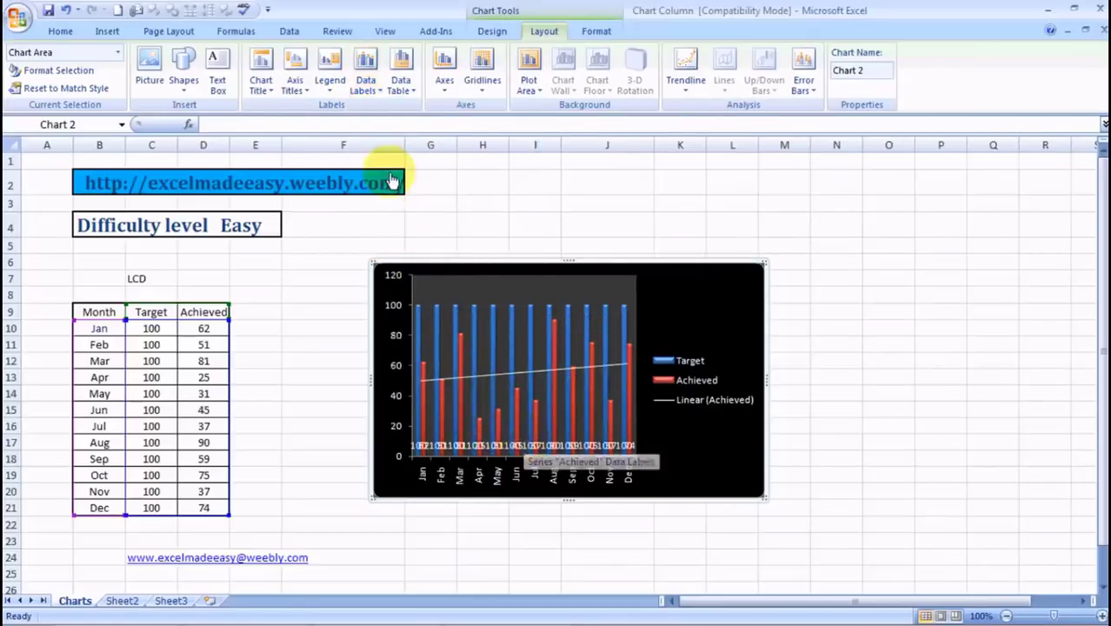
click(364, 80)
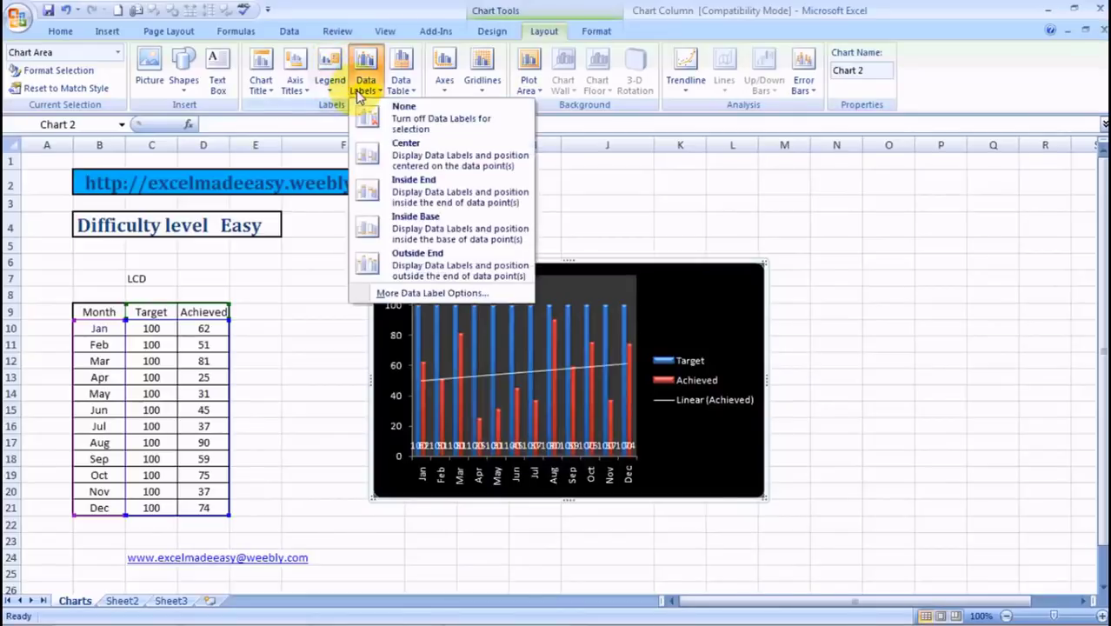
click(405, 257)
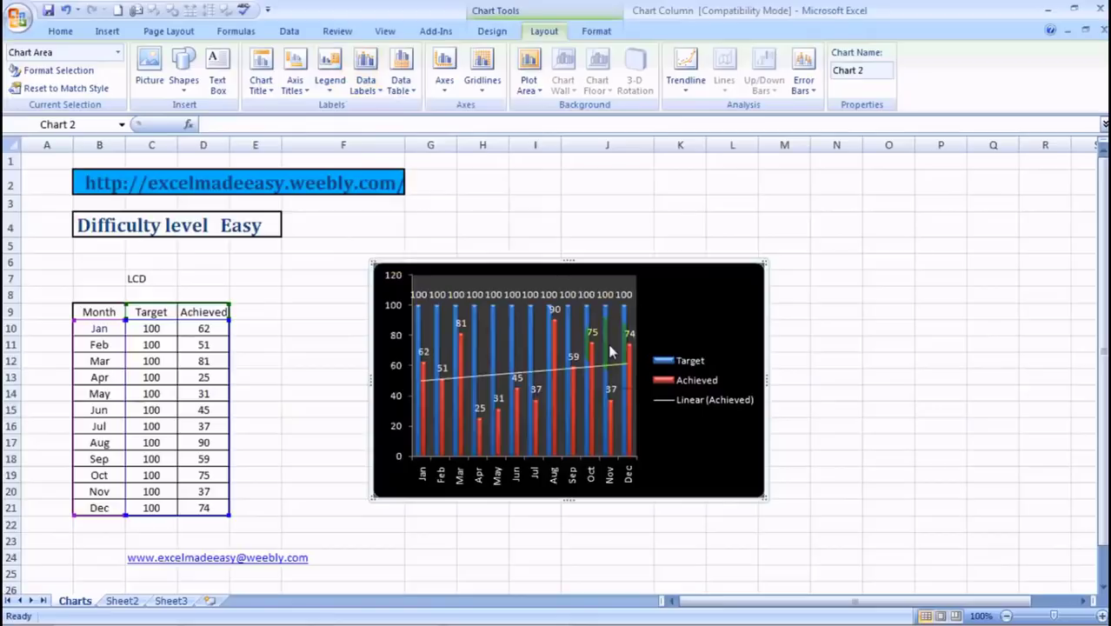
click(332, 87)
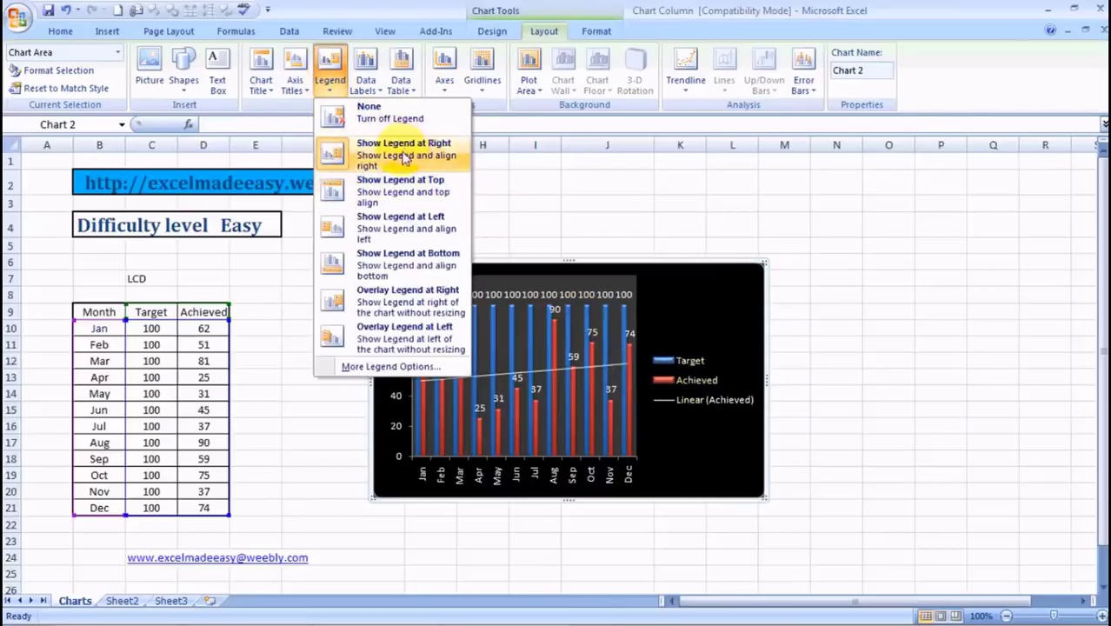
Try the legend at the Top, Left and Bottom of the chart.
click(390, 187)
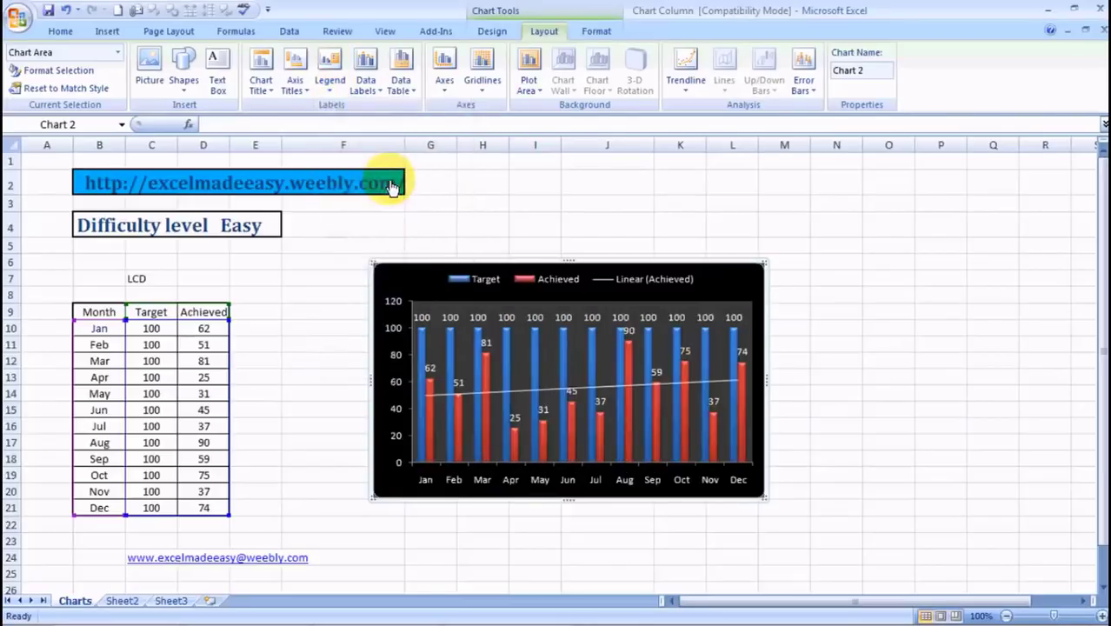
click(340, 90)
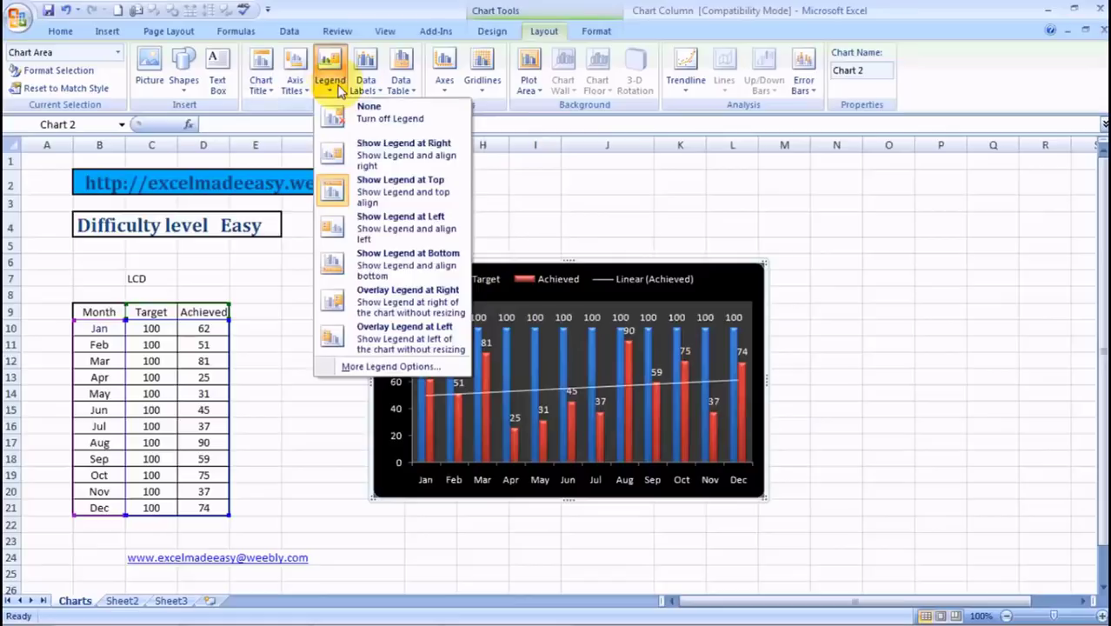
click(358, 228)
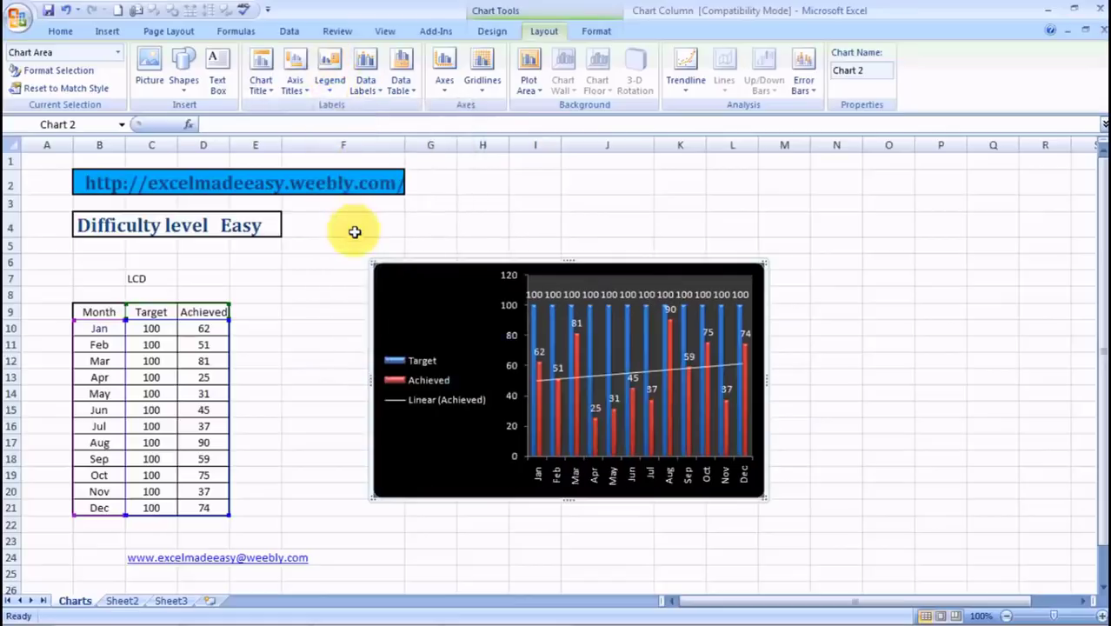
click(328, 88)
click(358, 262)
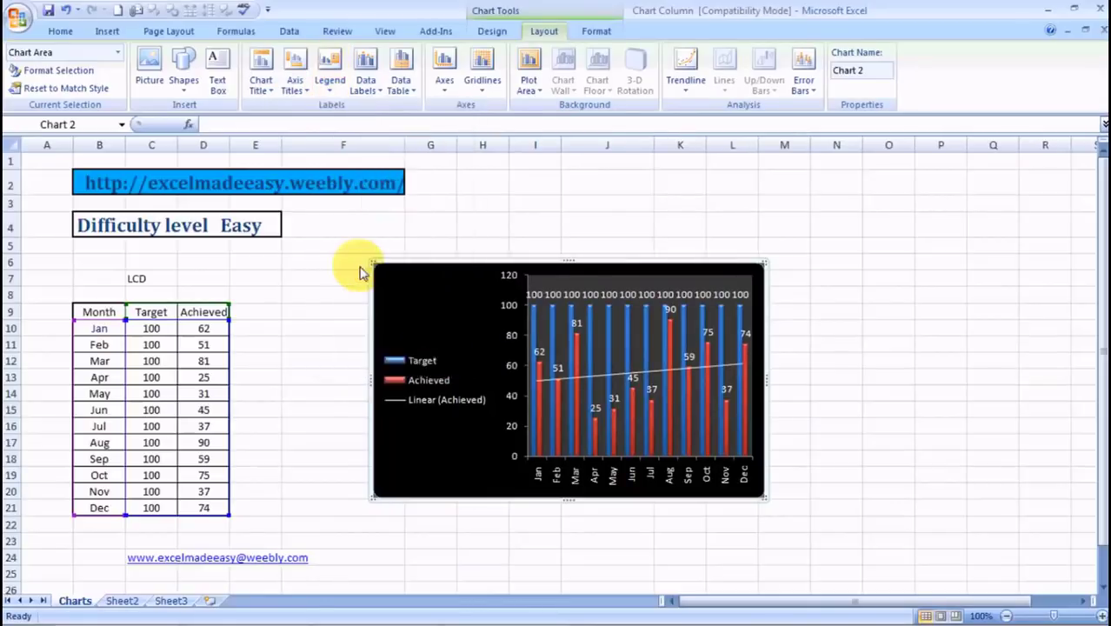
click(573, 494)
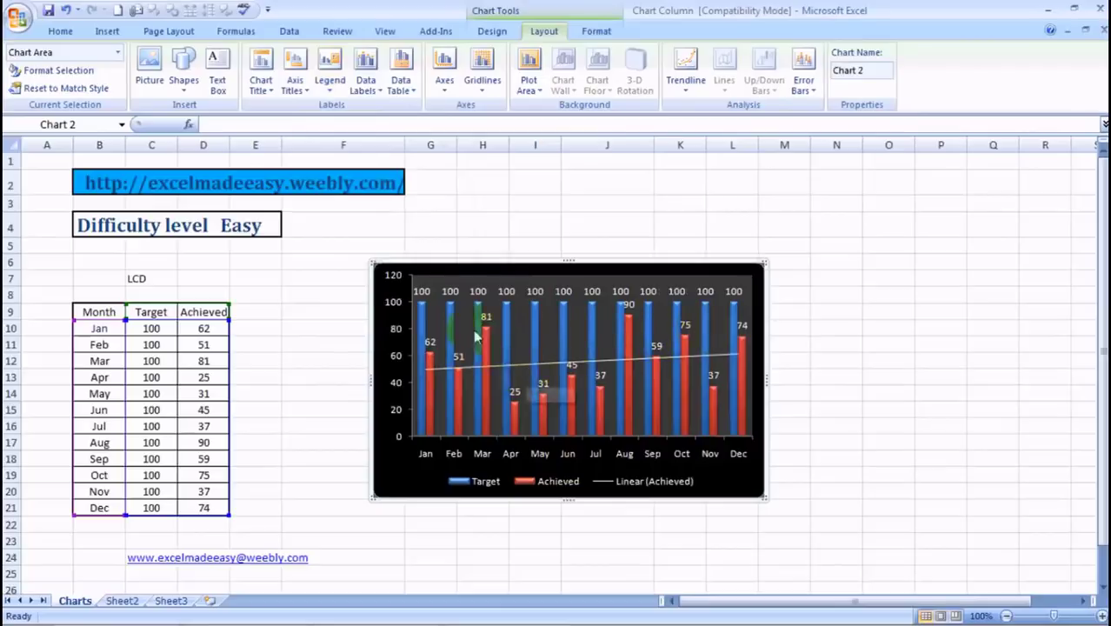
Try Overlay Right and Overlay Left, then settle the legend at the Bottom.
click(330, 87)
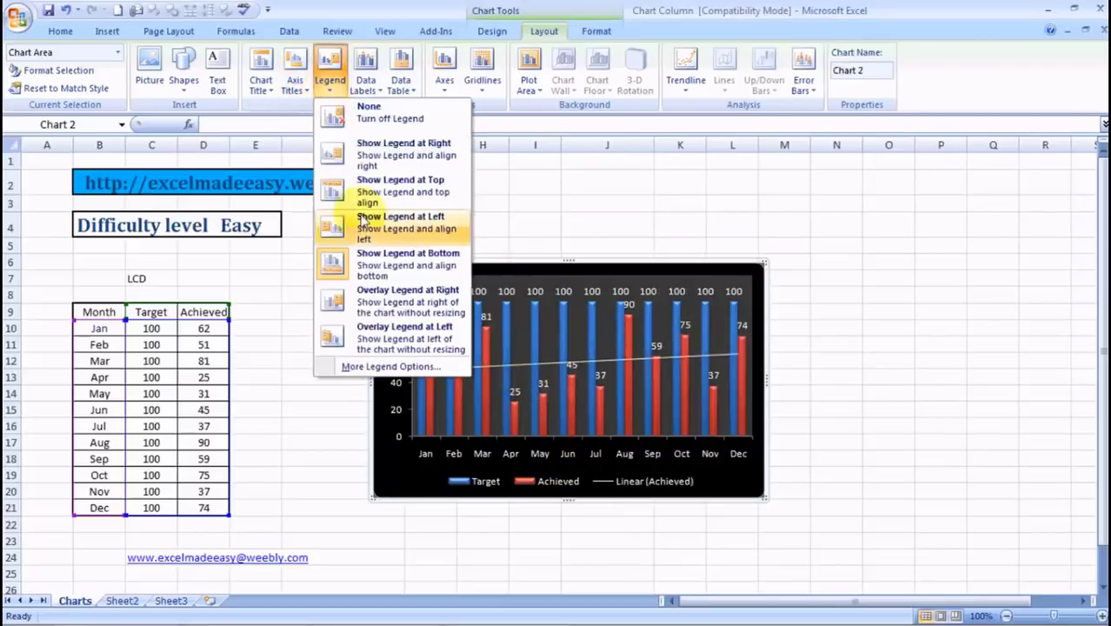
click(396, 300)
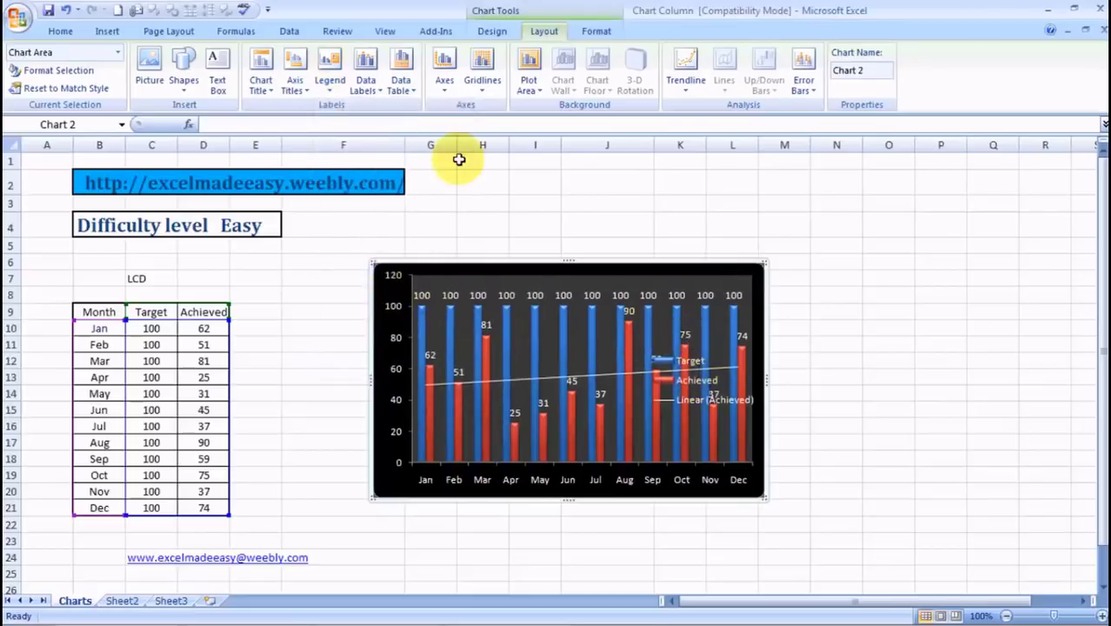
click(330, 87)
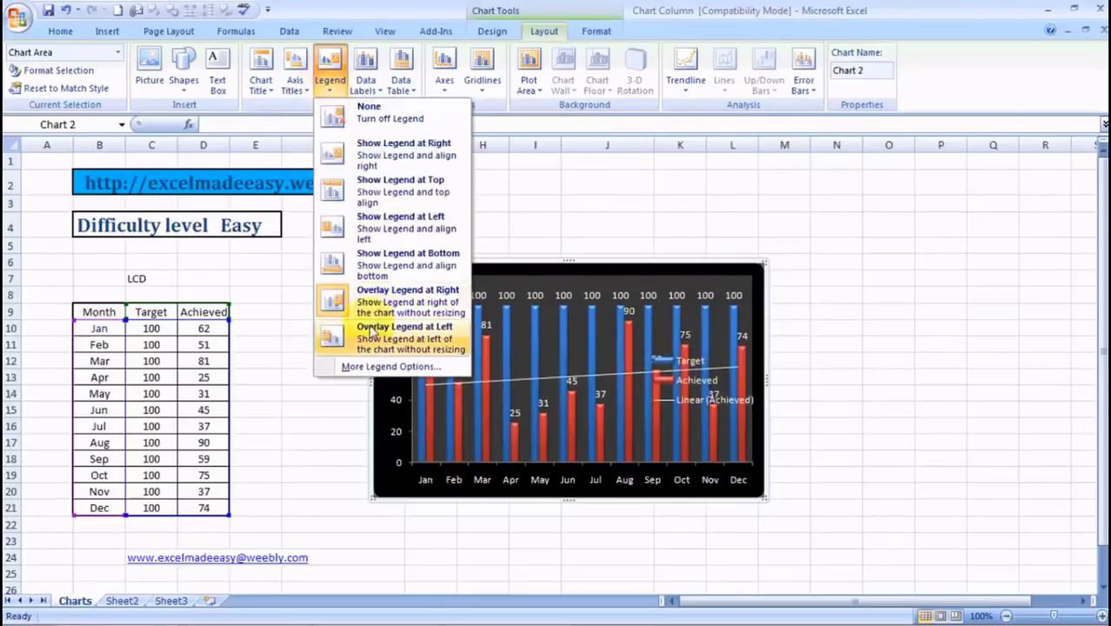
click(396, 335)
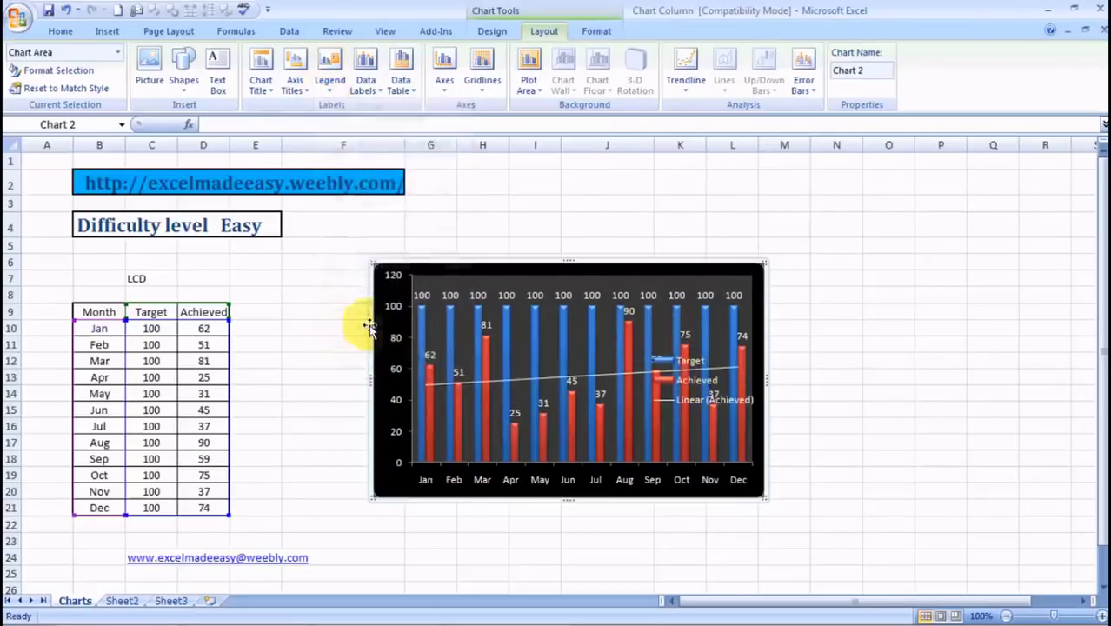
click(330, 87)
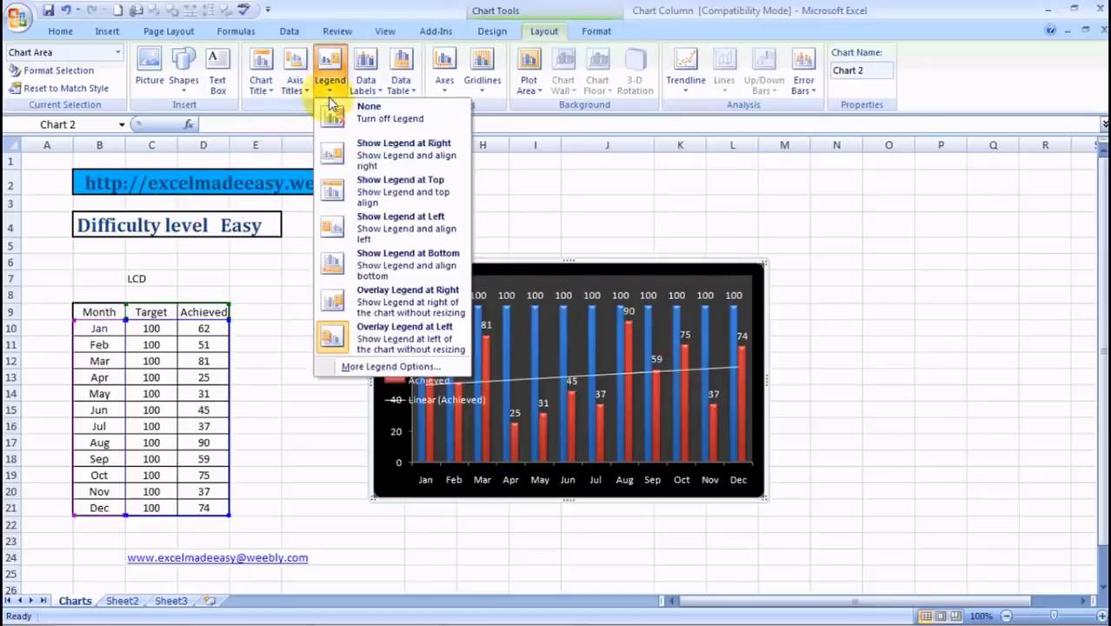
click(379, 268)
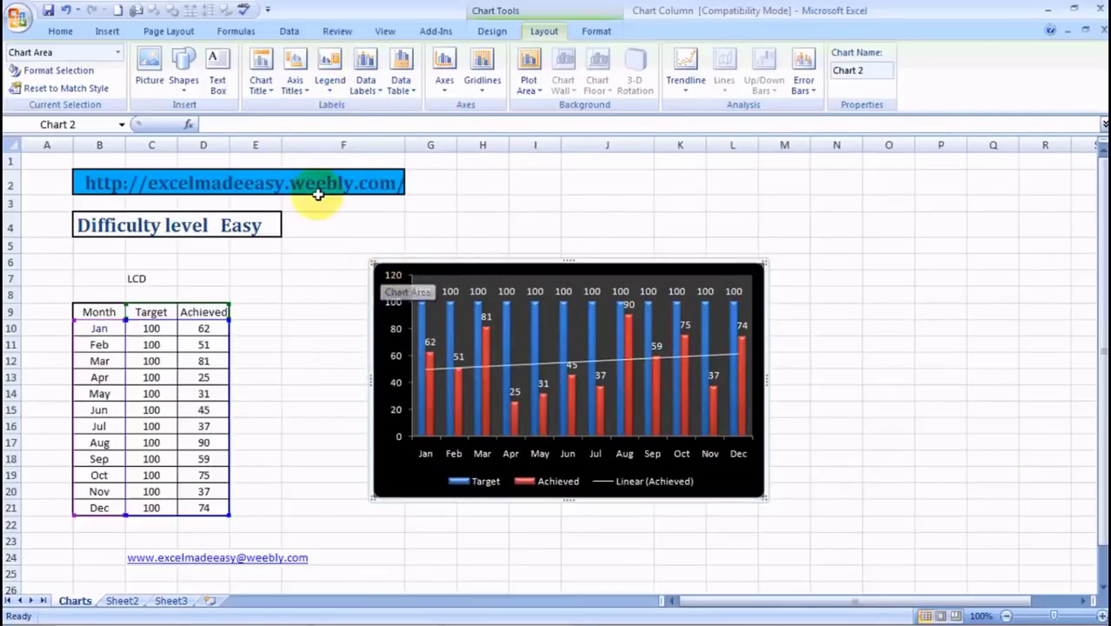
click(298, 87)
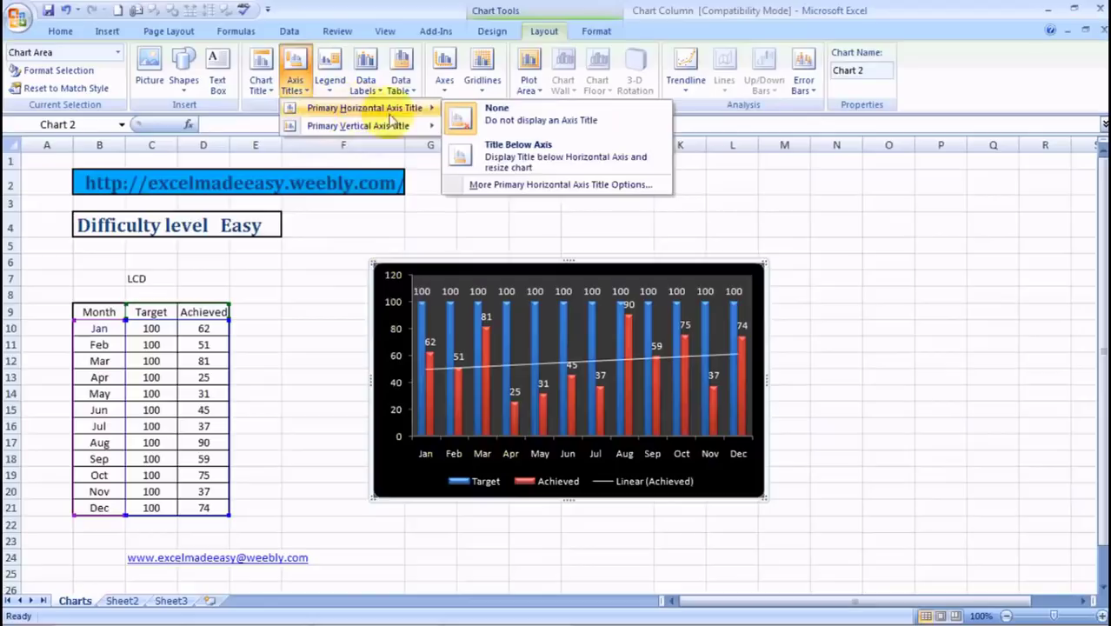
mouse_move(365, 108)
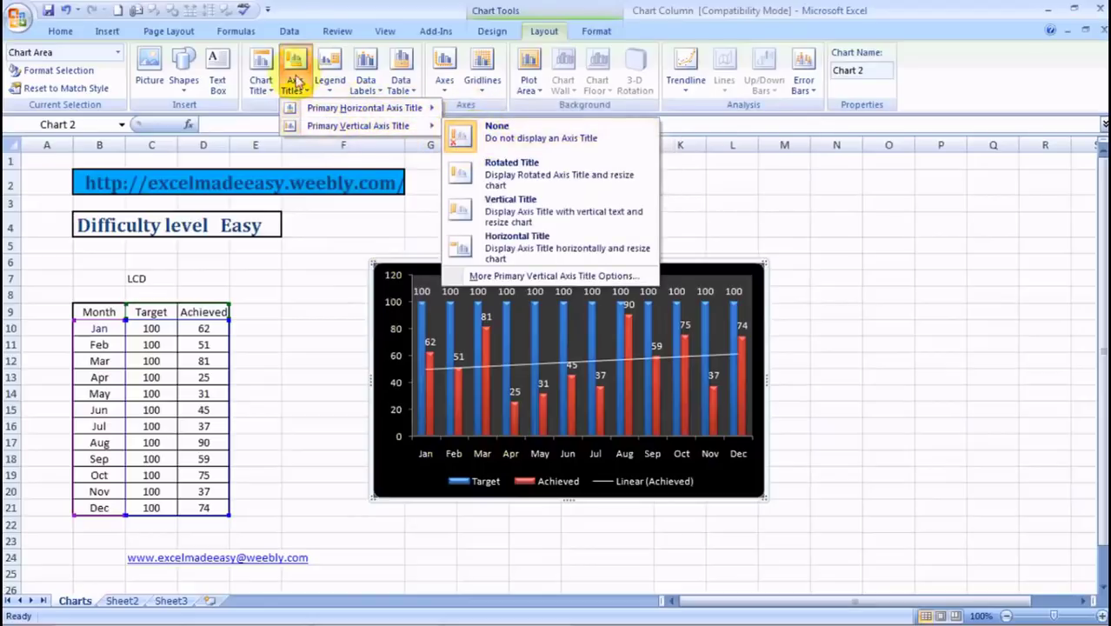
Add a chart title placed Above Chart.
click(268, 91)
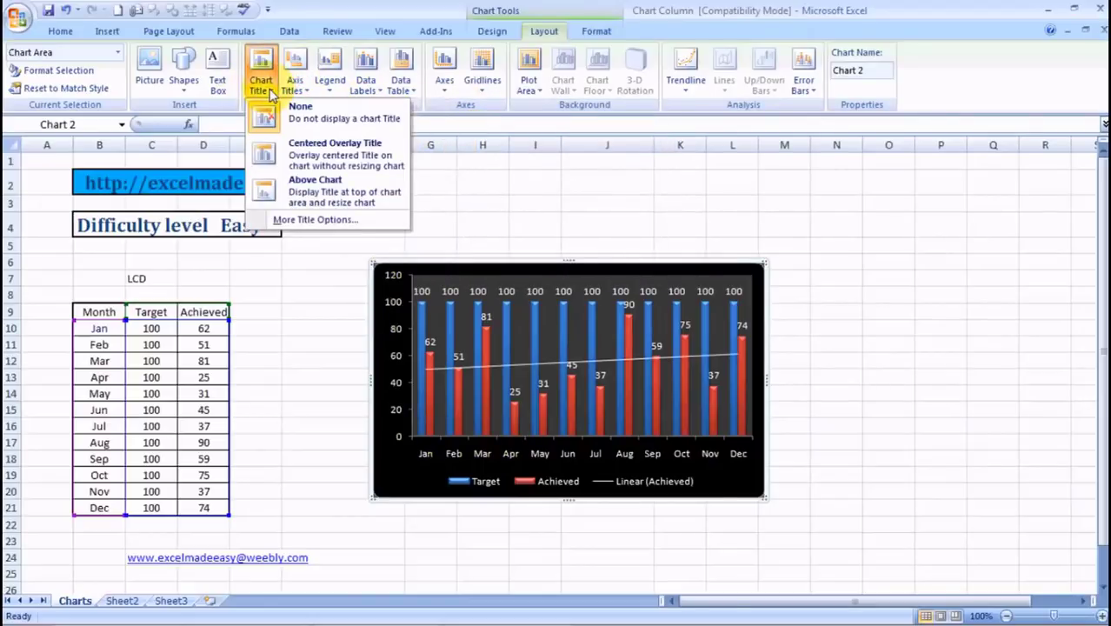
click(329, 162)
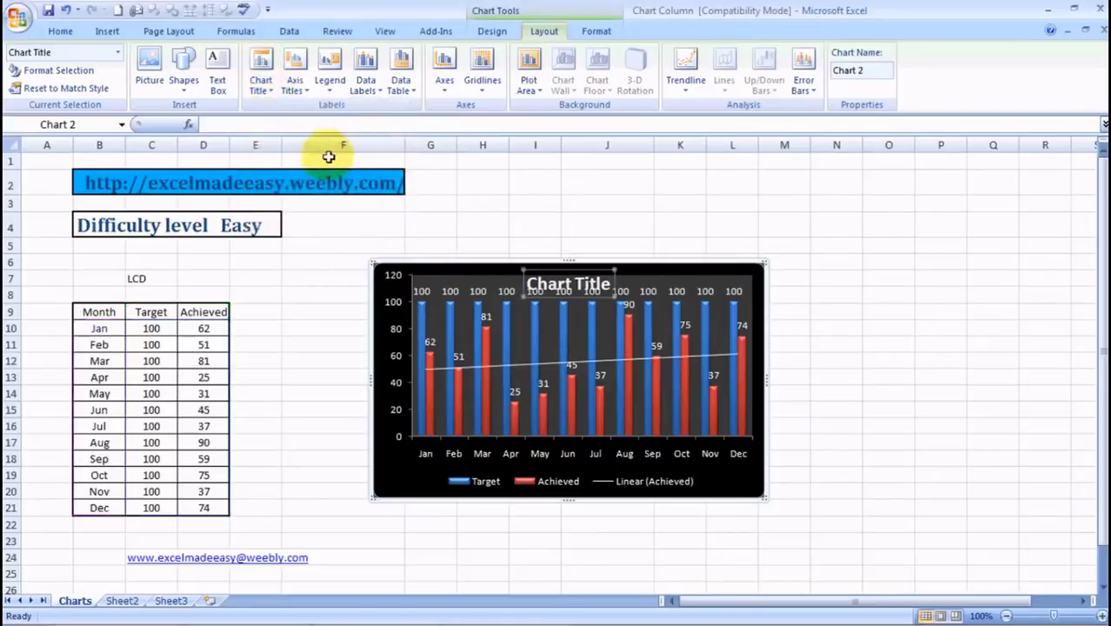
click(492, 256)
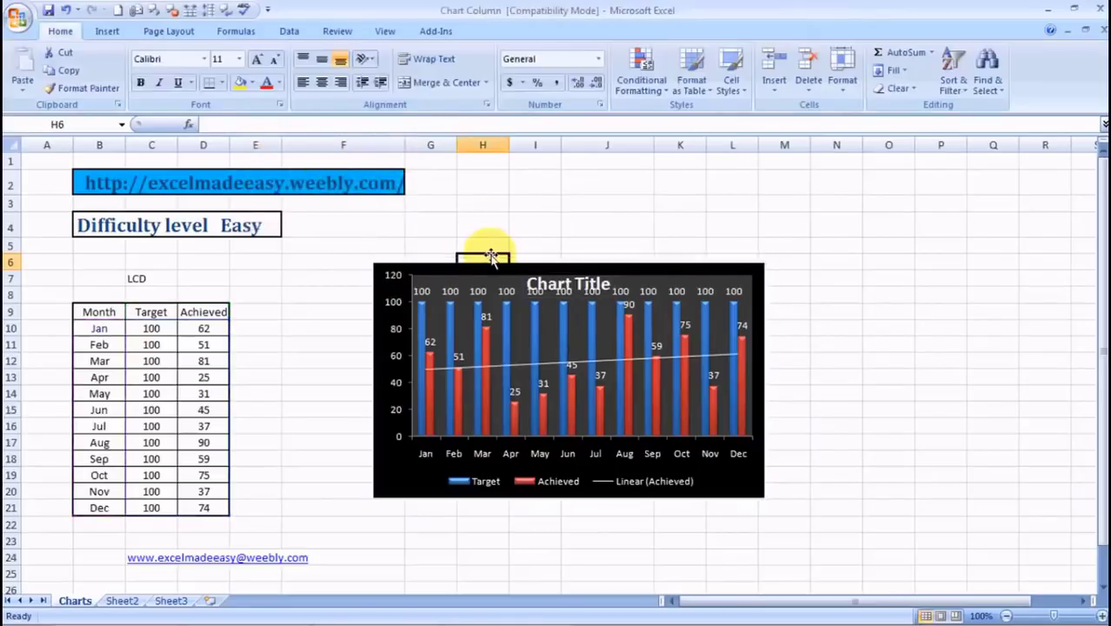
click(561, 285)
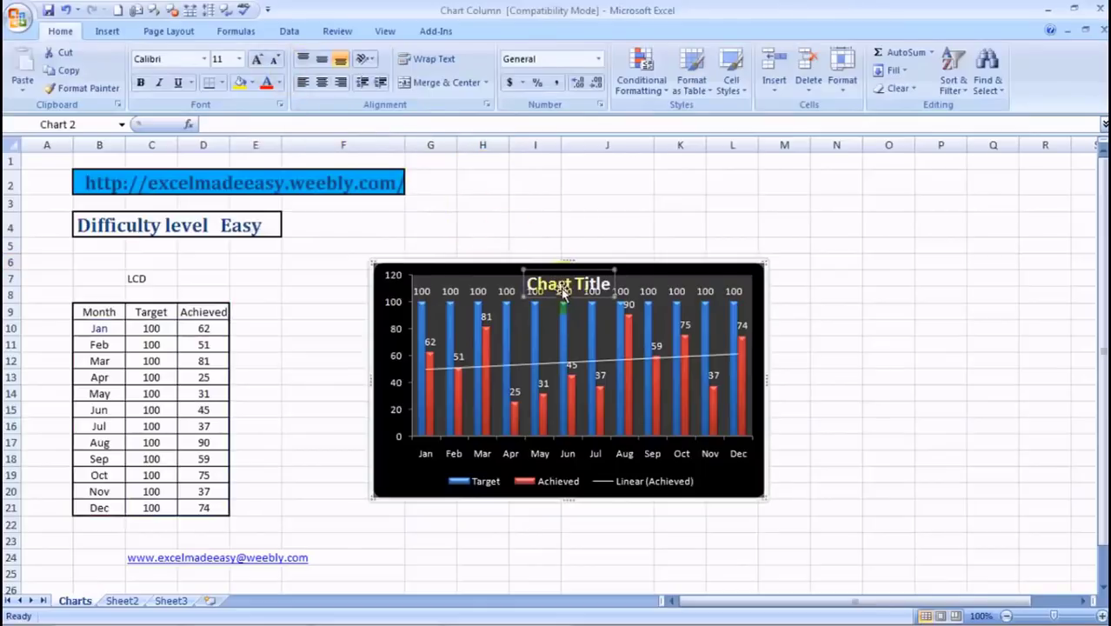
click(691, 279)
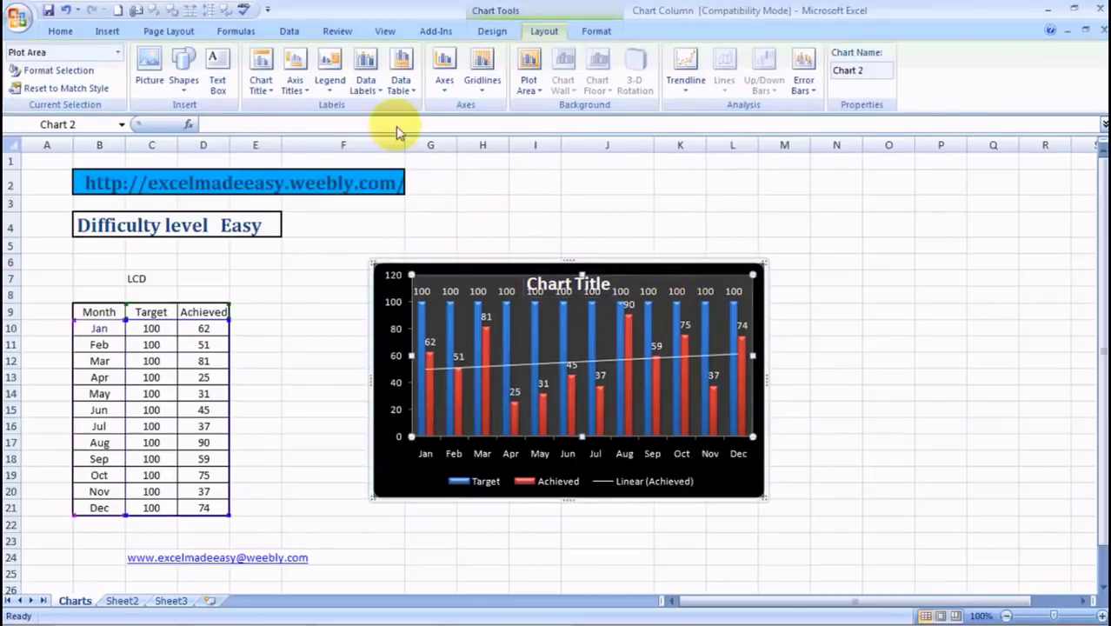
click(680, 264)
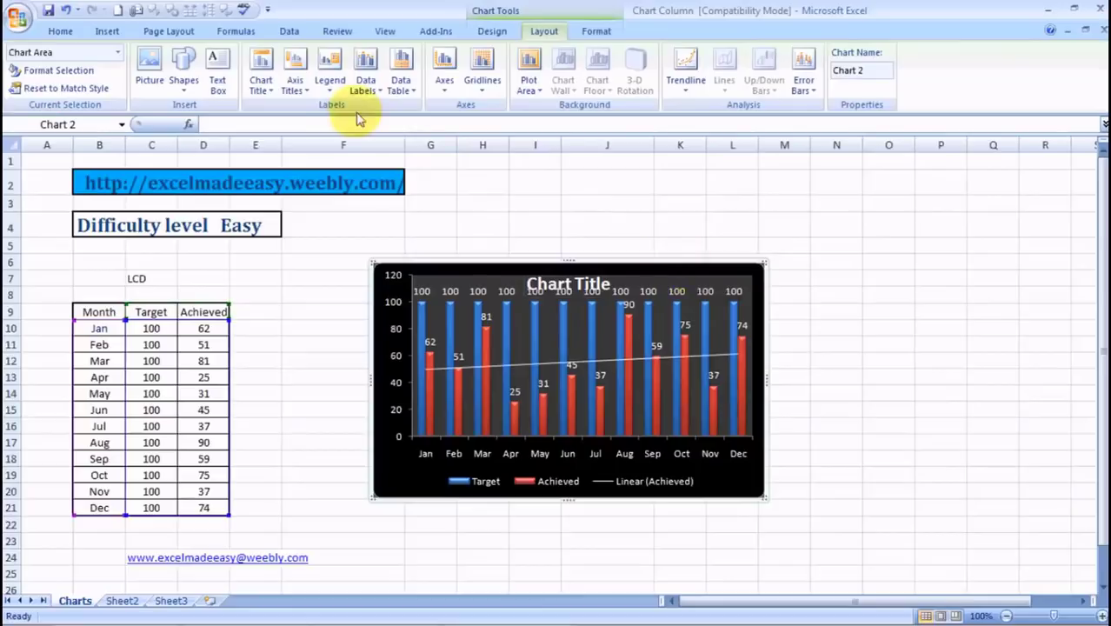
click(264, 84)
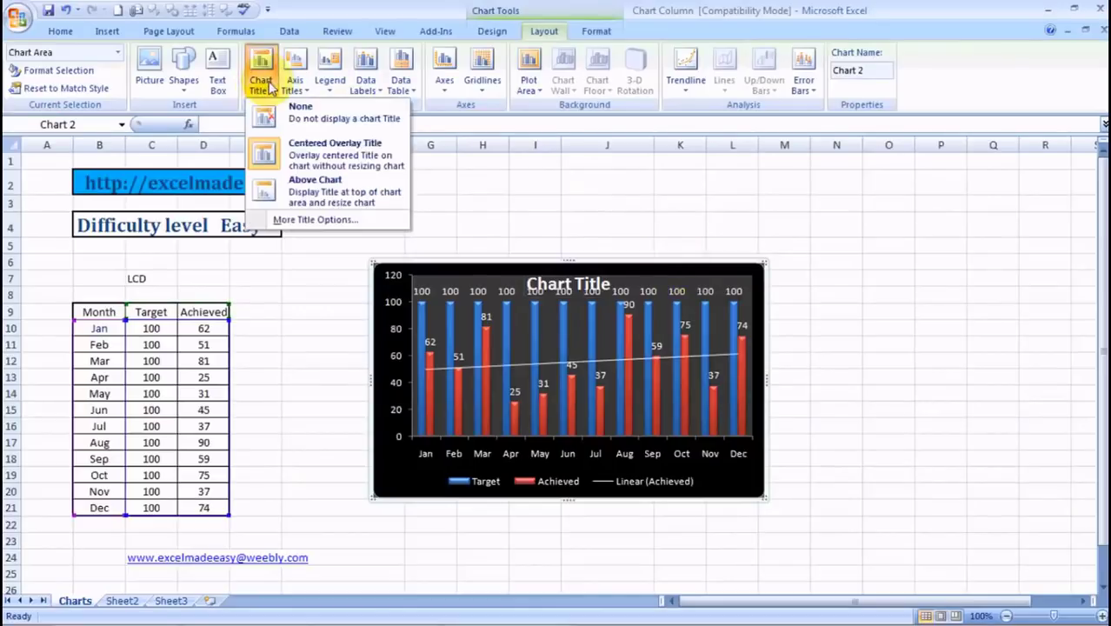
click(319, 193)
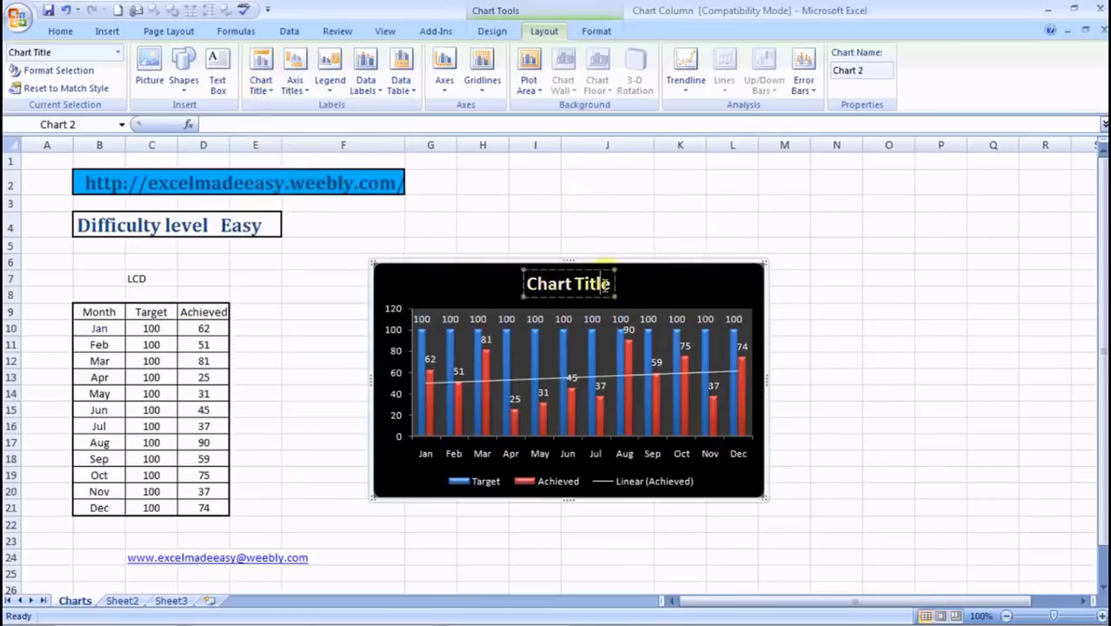
Change the chart title text to 'LCD Sales'.
key(BackSpace)
key(BackSpace)
key(BackSpace)
key(BackSpace)
key(BackSpace)
key(BackSpace)
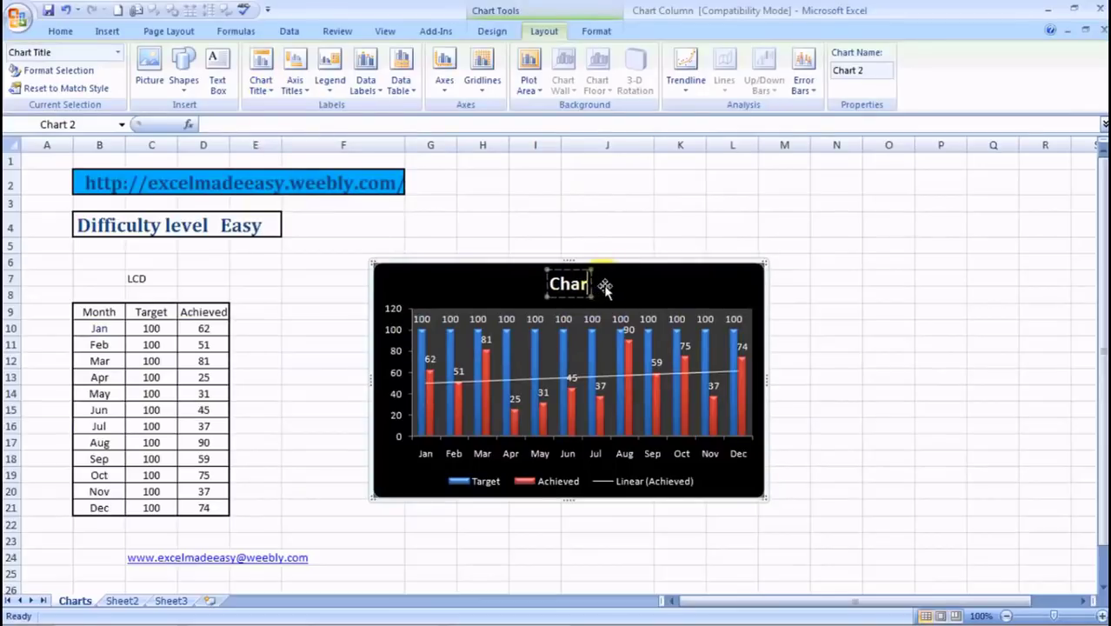
key(BackSpace)
key(BackSpace)
key(BackSpace)
text(LC)
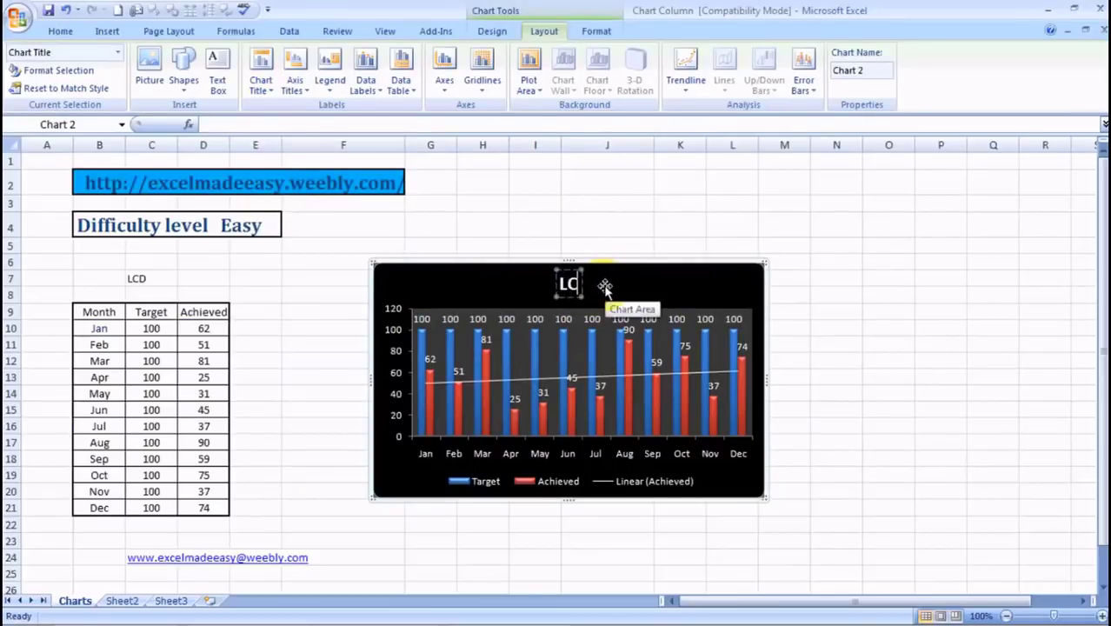
text(S)
key(BackSpace)
text(D)
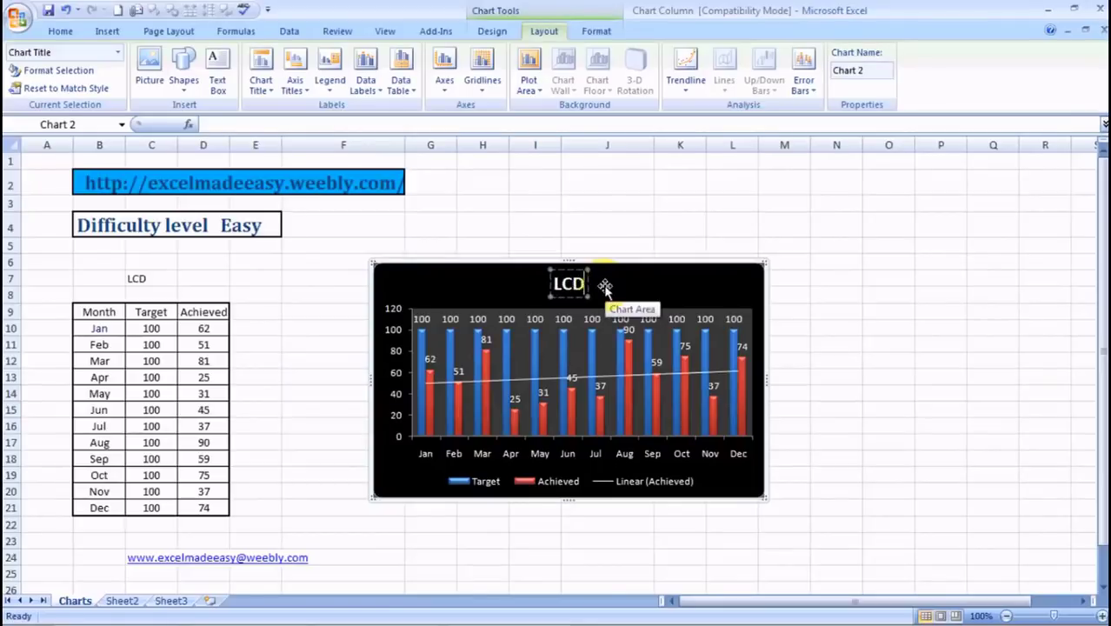
text( Sale)
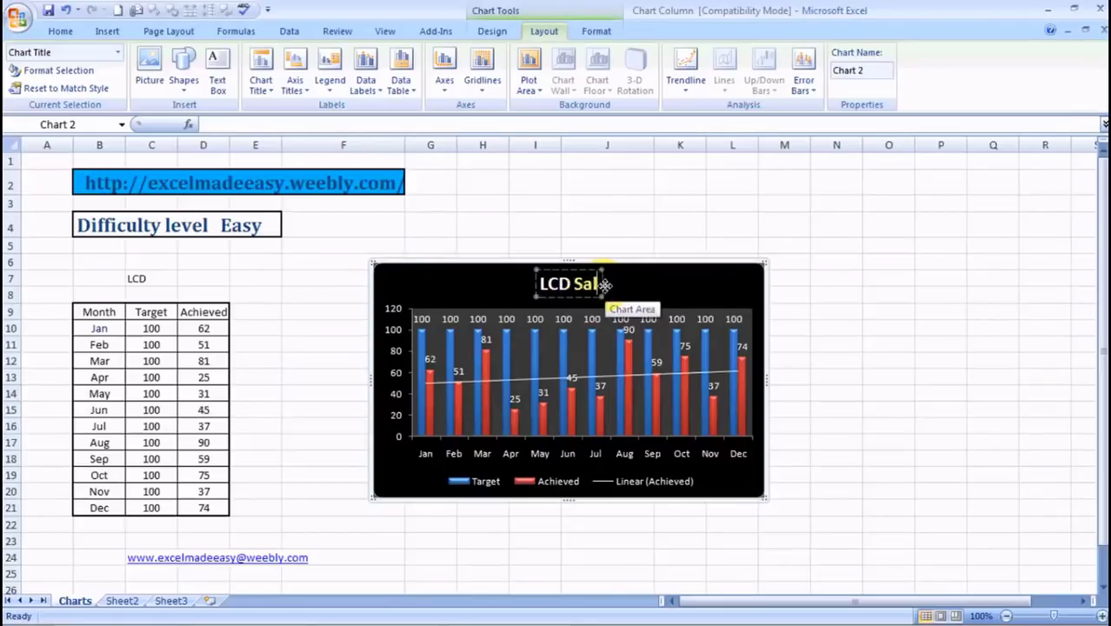
text(s)
click(673, 218)
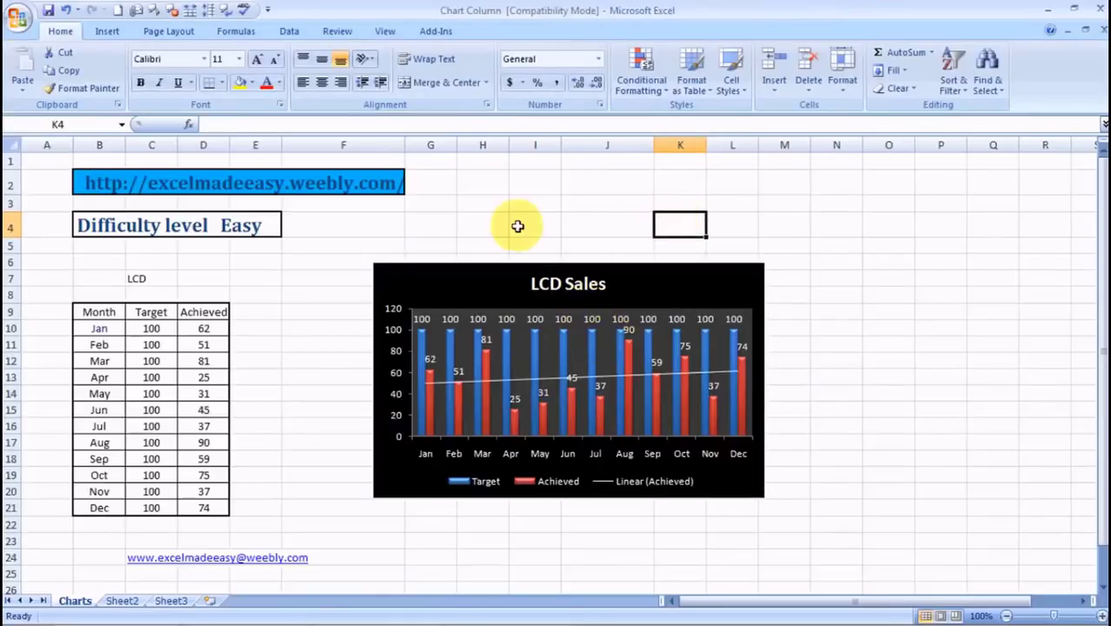
Select the LCD Sales title and browse the chart styles gallery without changing anything.
click(490, 202)
click(604, 294)
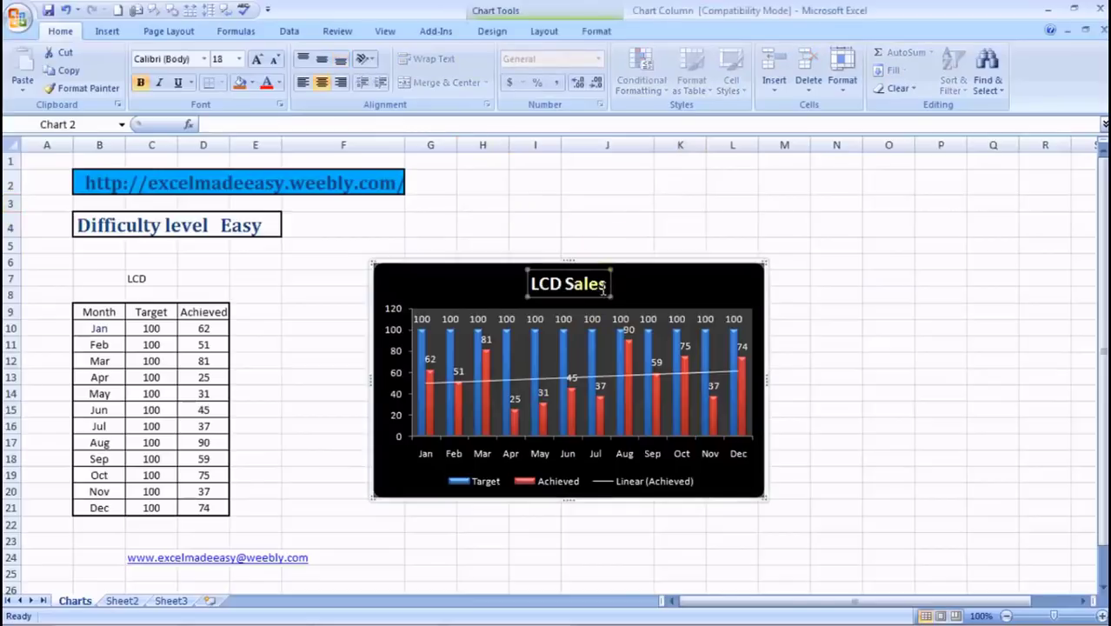
click(597, 36)
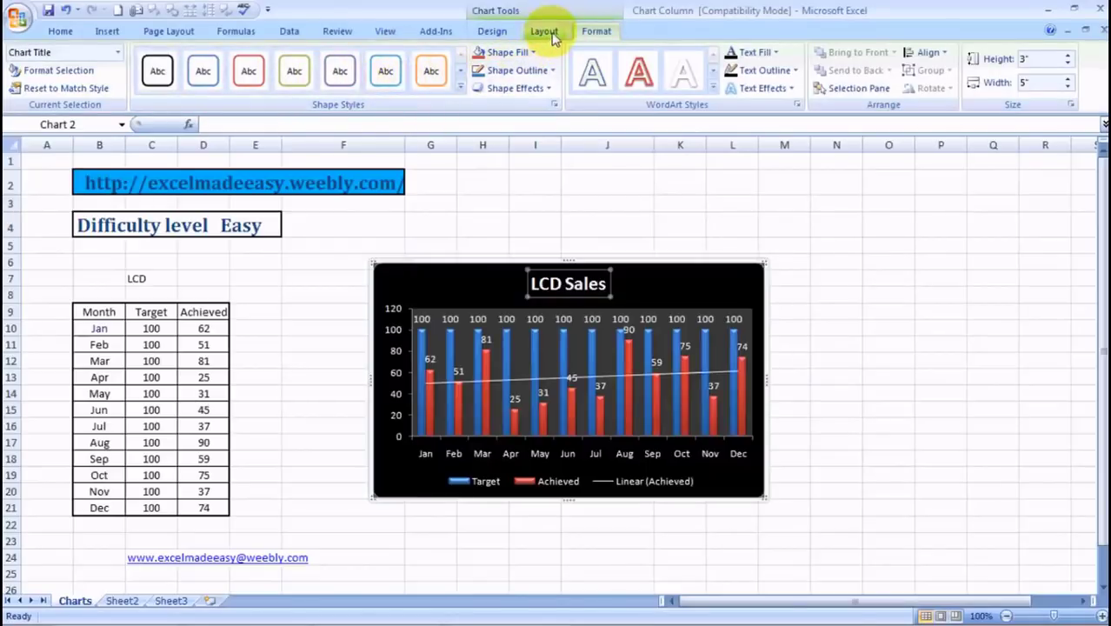
click(510, 33)
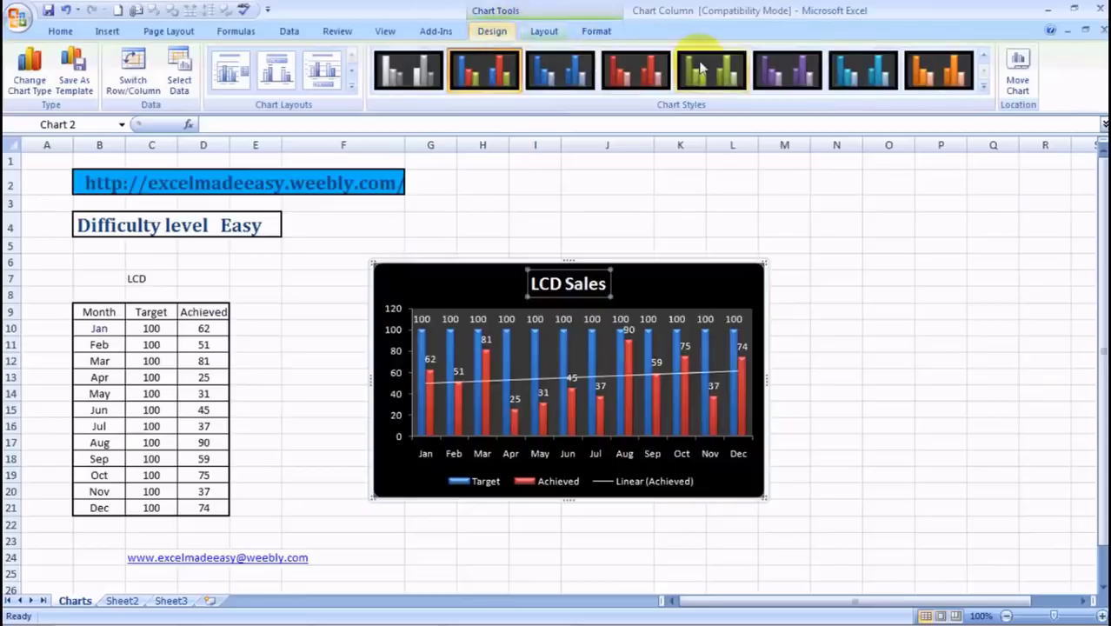
click(985, 91)
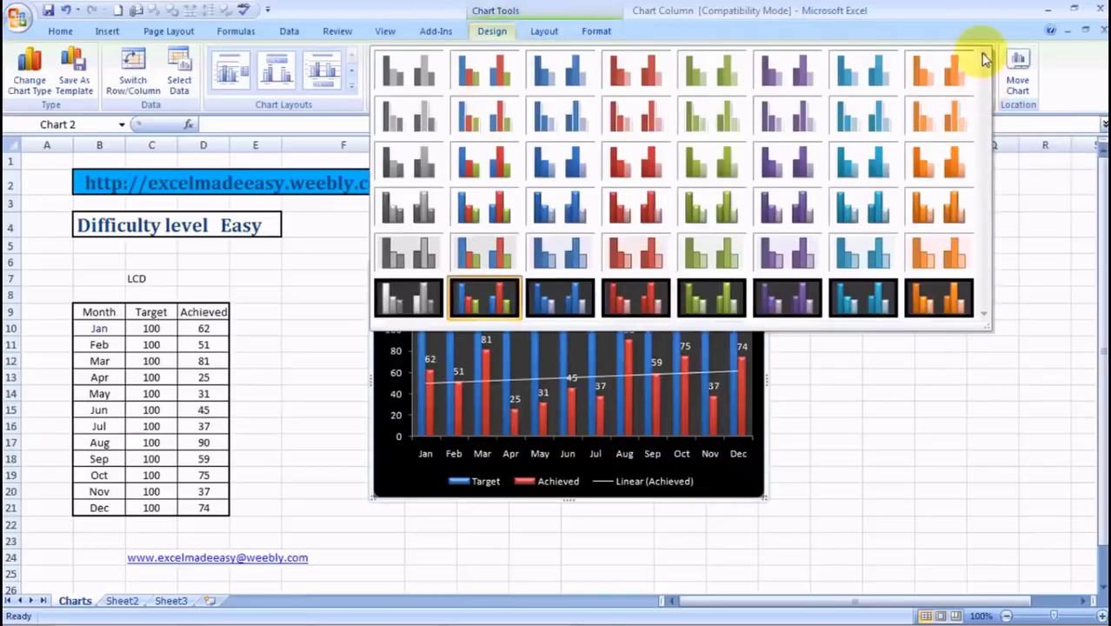
click(1014, 191)
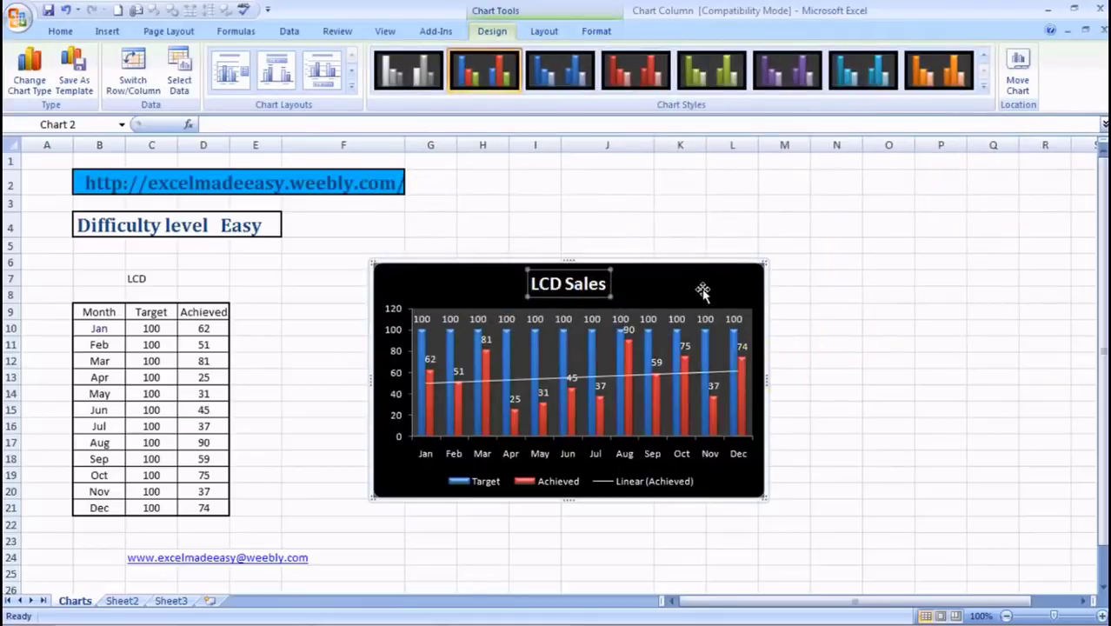
Make the chart wider and taller, then move it slightly down.
click(702, 292)
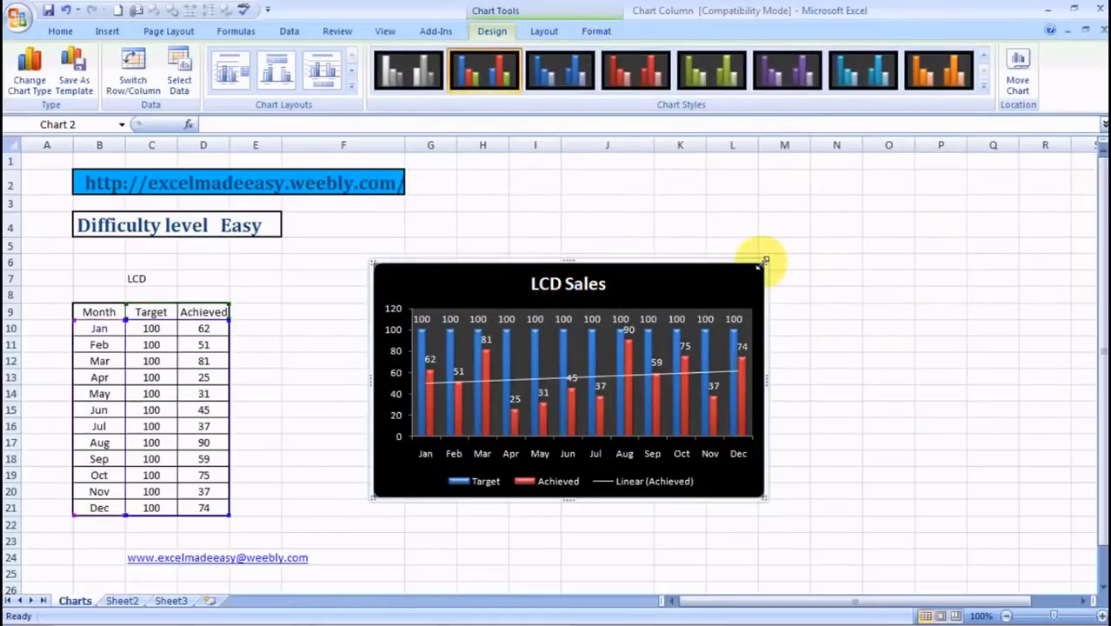
drag(764, 379, 896, 381)
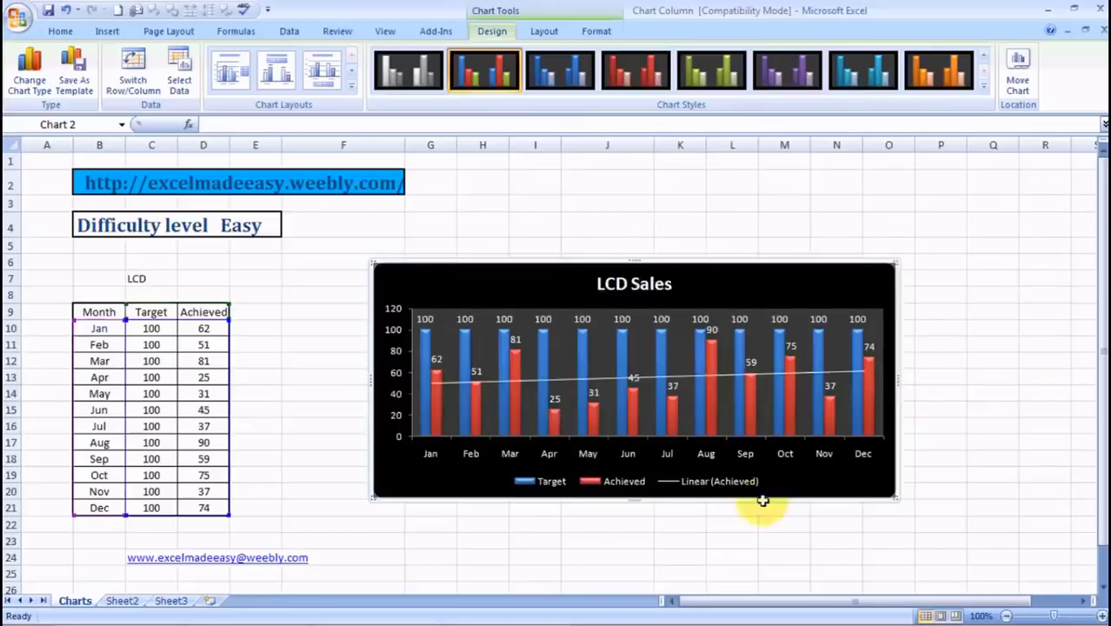
drag(633, 258, 632, 186)
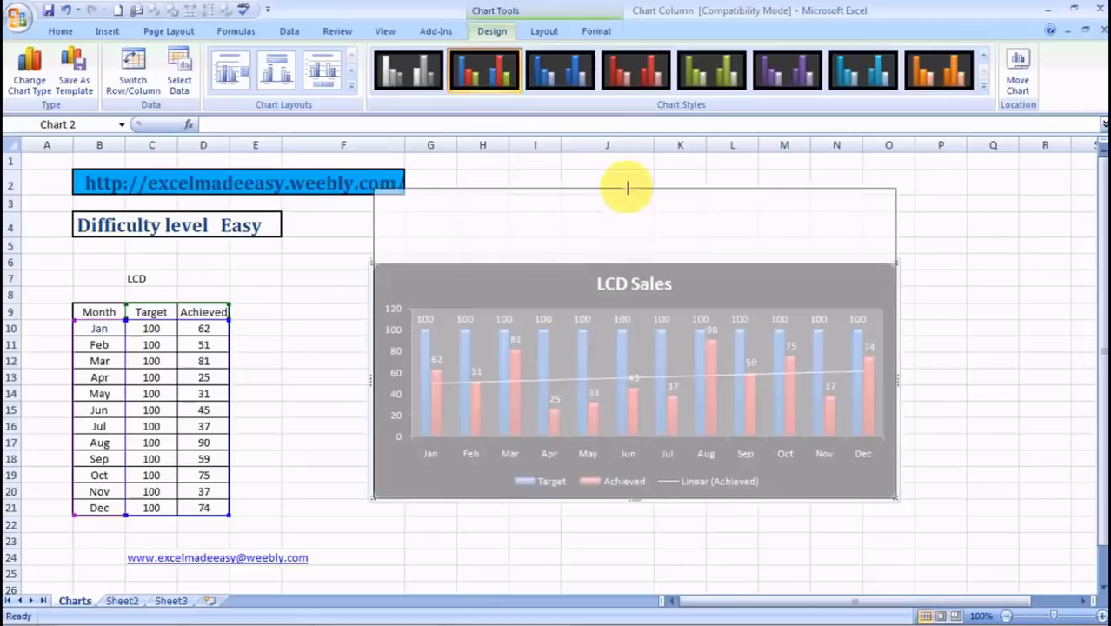
click(956, 245)
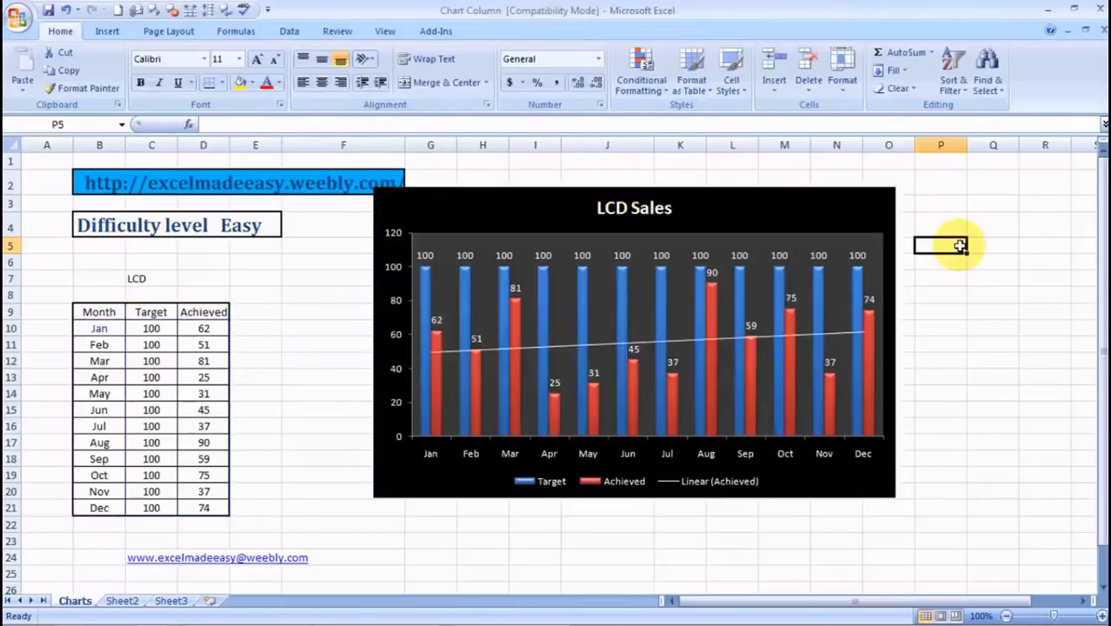
drag(819, 211, 826, 241)
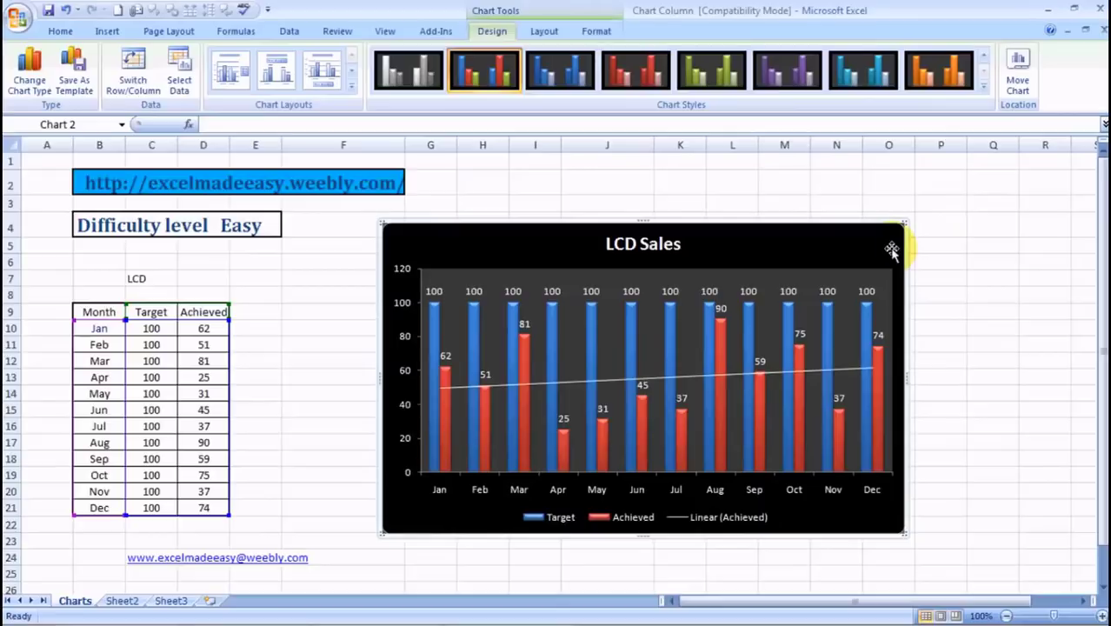
Paste the LCD Sales chart at E8 of a new workbook with Keep Source Formatting.
click(120, 10)
click(274, 272)
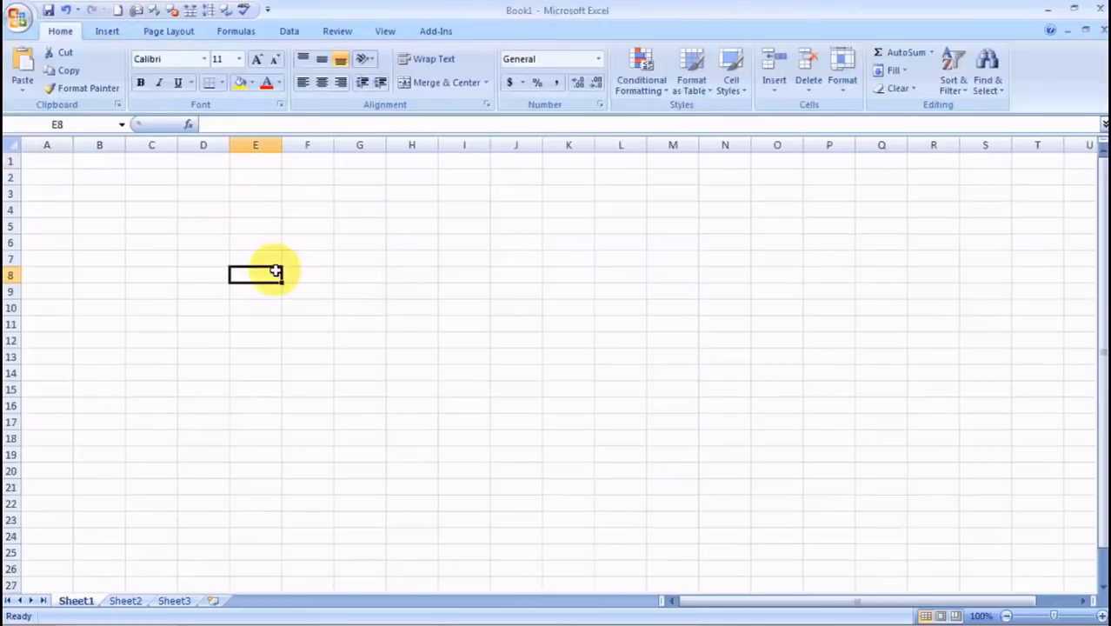
key(ctrl+v)
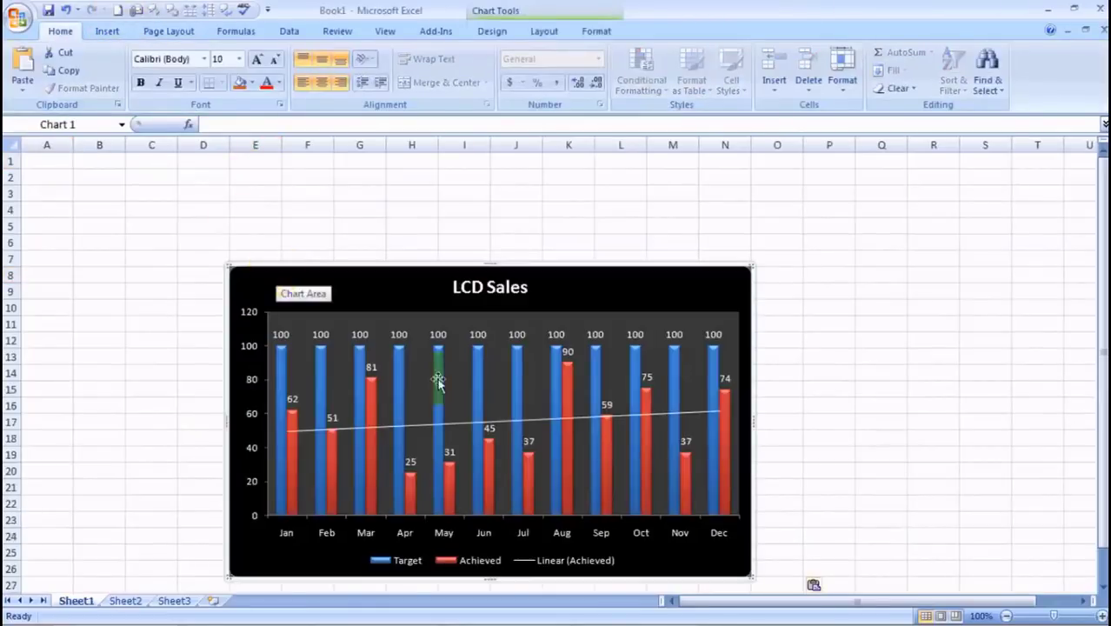
click(829, 587)
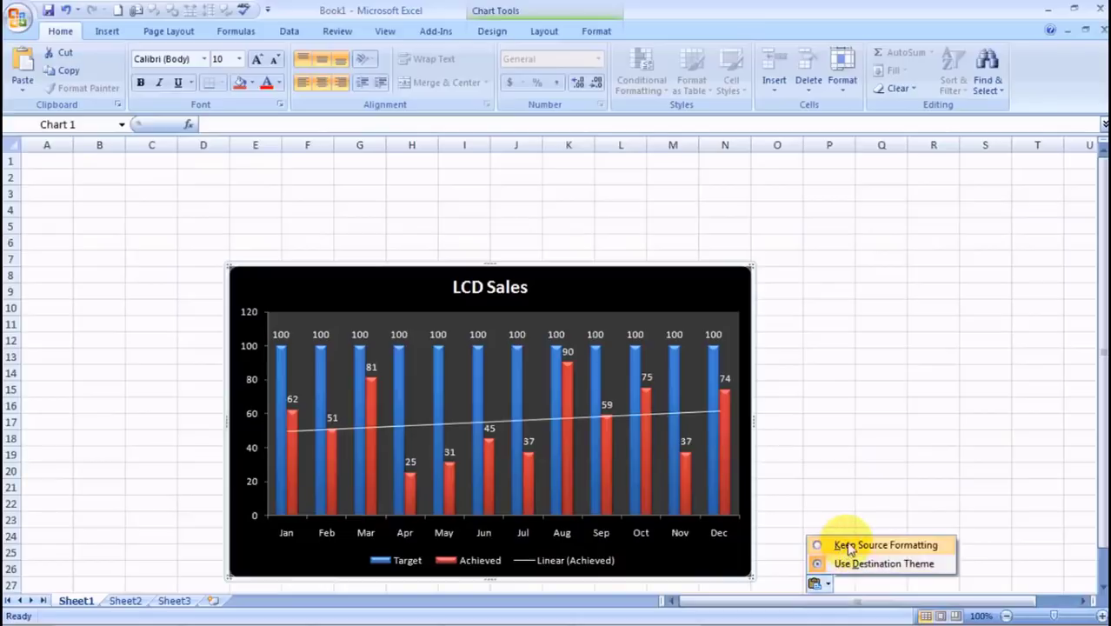
click(848, 546)
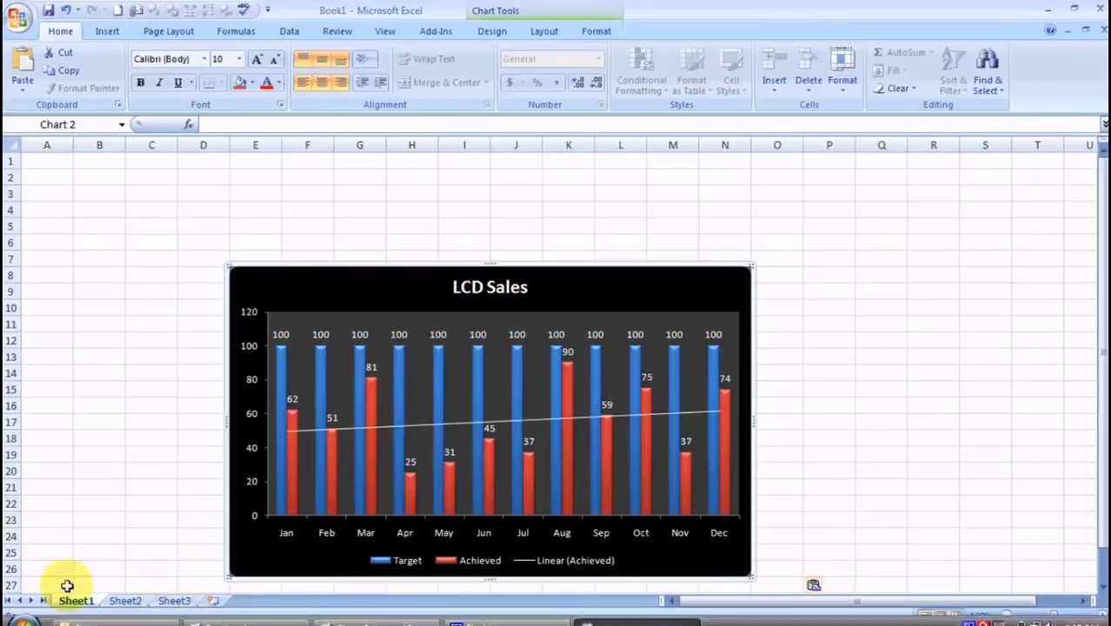
Return to the Chart Column workbook and deselect the chart.
click(124, 601)
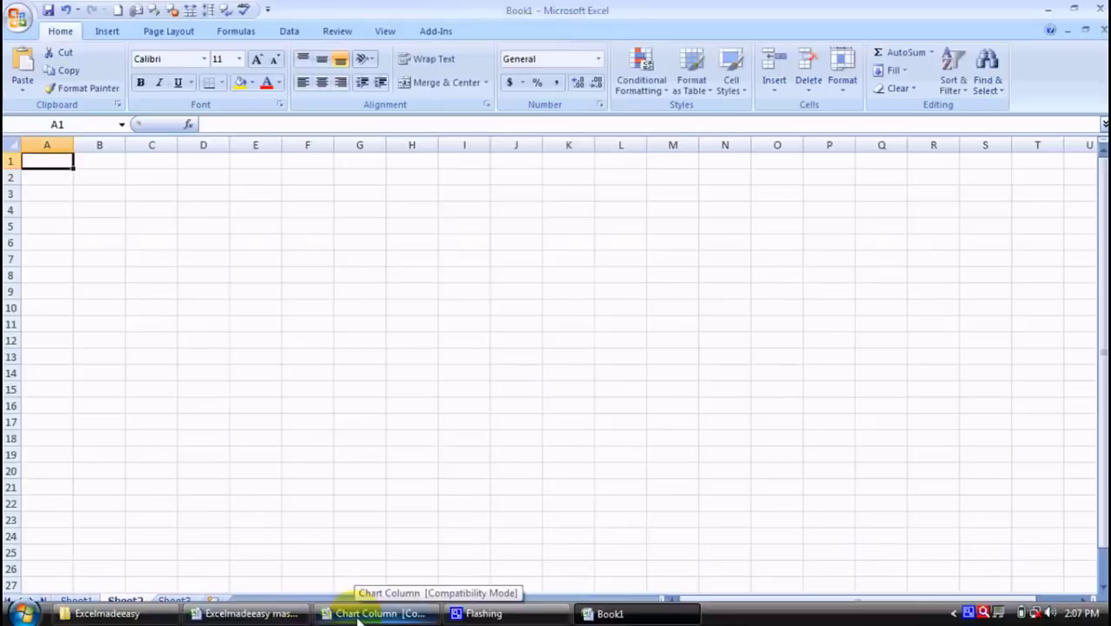
click(359, 614)
click(261, 329)
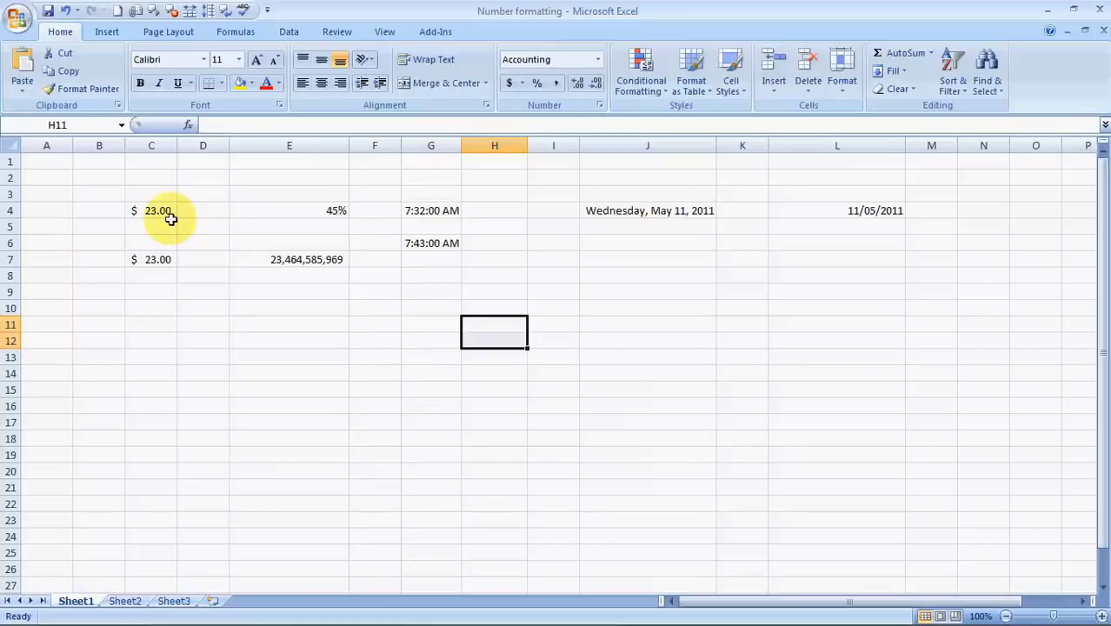
Move through the row 4 examples ($ 23.00, 45%, time, dates) and back to C4.
key(Left)
key(Left)
key(Up)
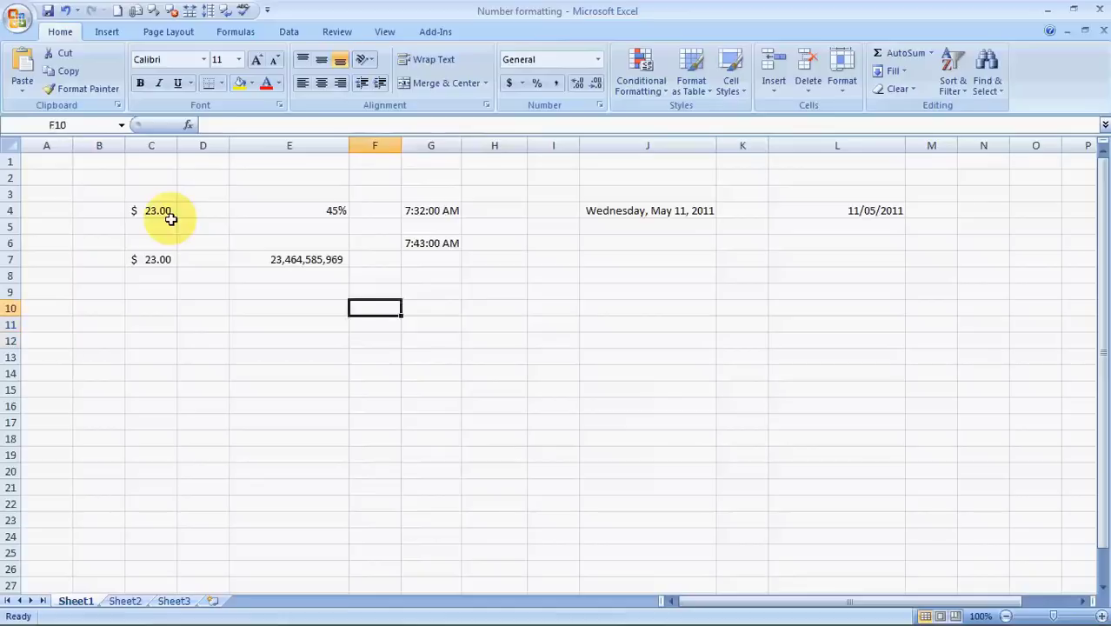
key(Up)
key(Up)
key(Left)
key(Up)
key(Up)
key(Up)
key(Left)
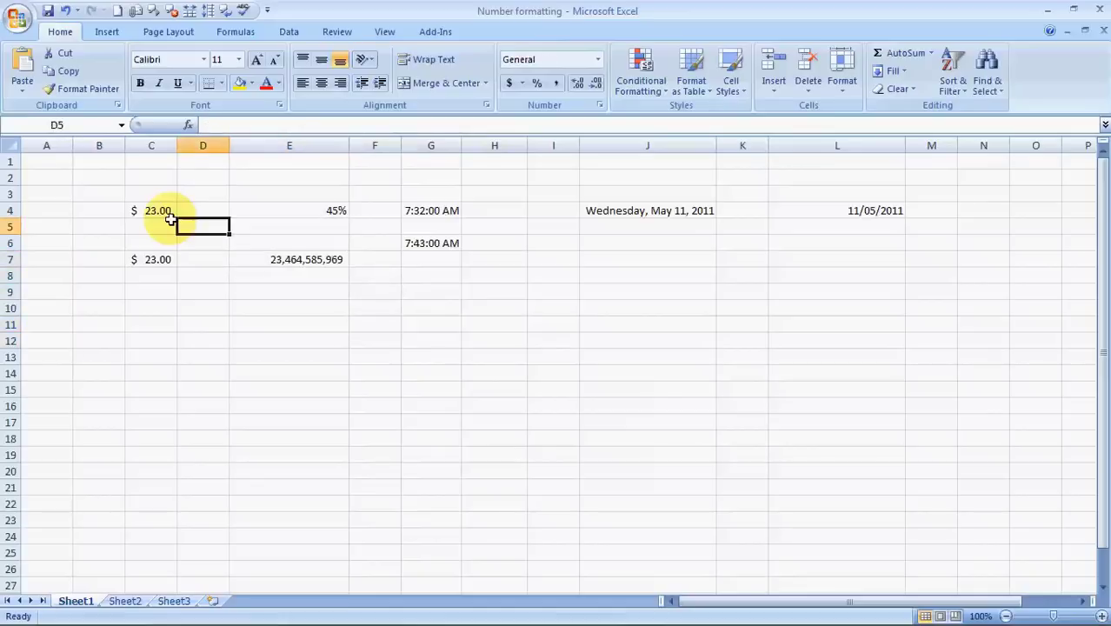
key(Left)
key(Up)
key(Right)
key(Right)
key(Right)
key(Right)
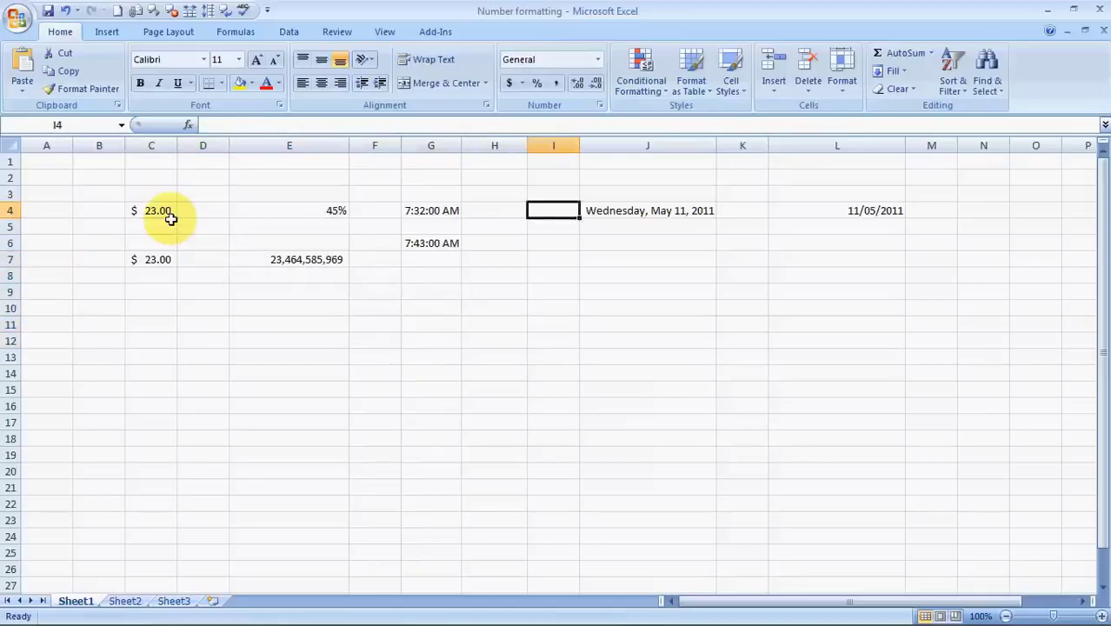
key(Right)
key(Right)
key(Right)
key(Left)
key(Left)
key(Left)
key(Left)
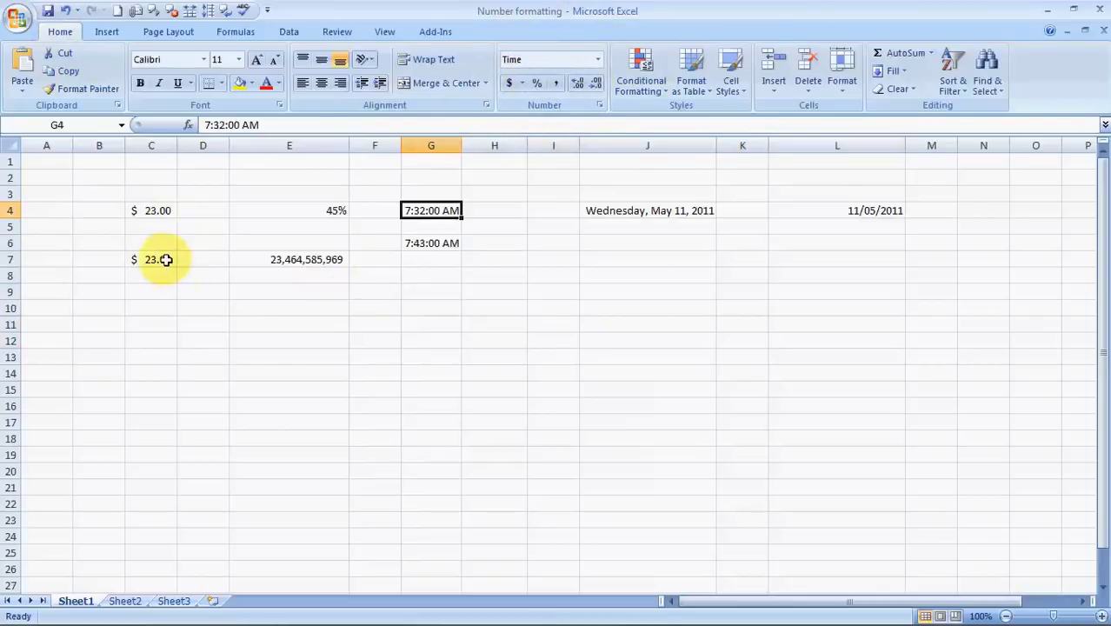
click(161, 301)
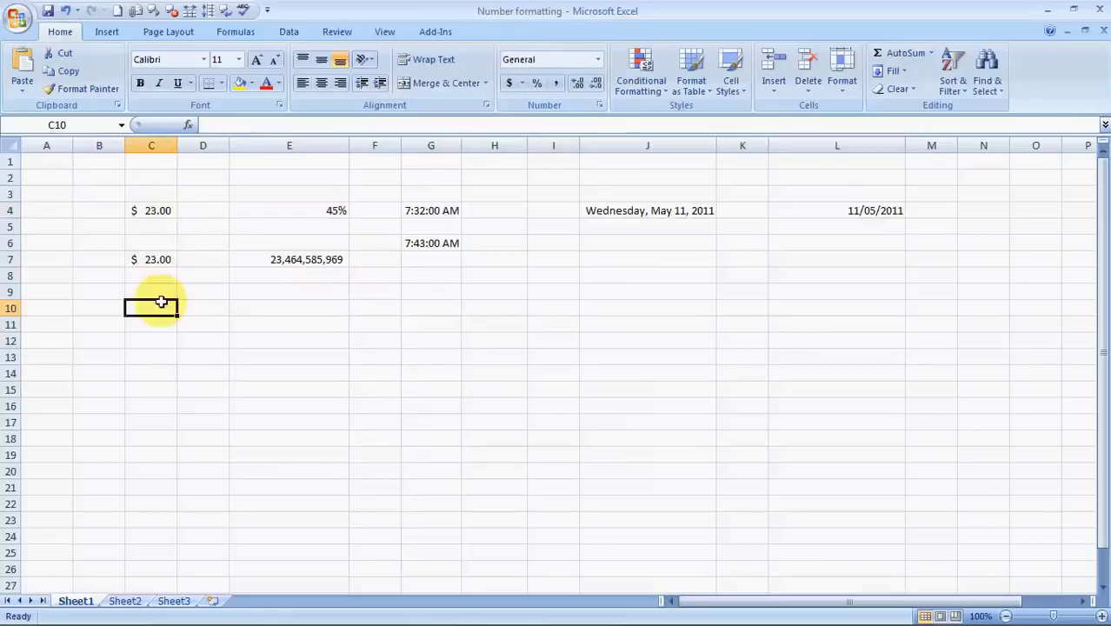
key(Up)
key(Up)
key(Up)
key(Up)
key(Up)
key(Up)
Clear the extra examples in C6:H8, keeping only the row 4 values.
key(shift+Right)
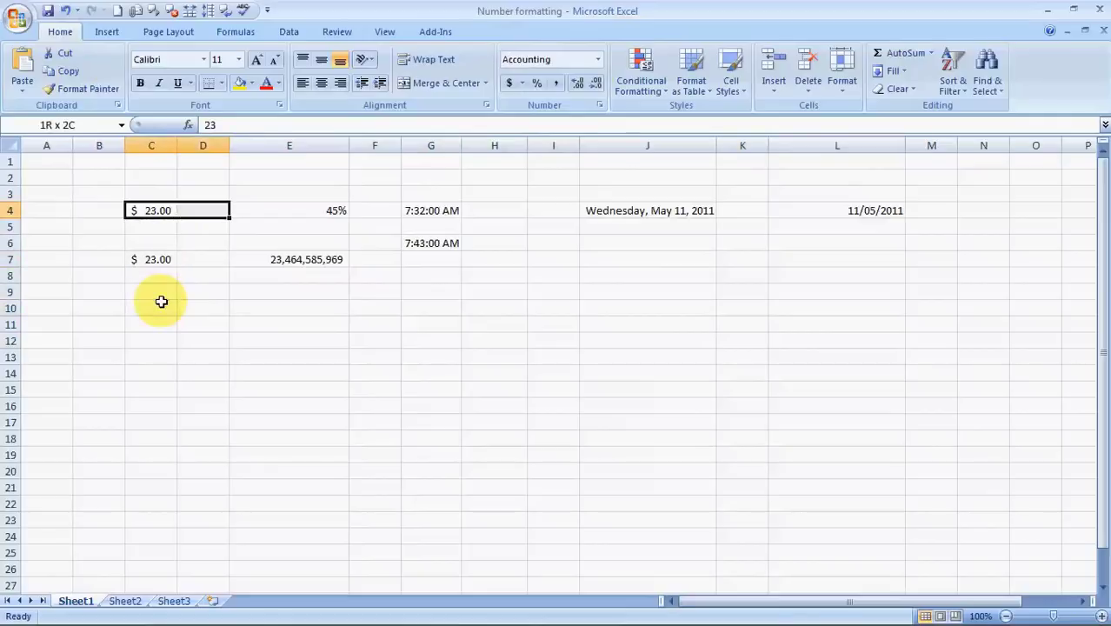
key(shift+Right)
key(shift+Down)
key(Down)
key(Down)
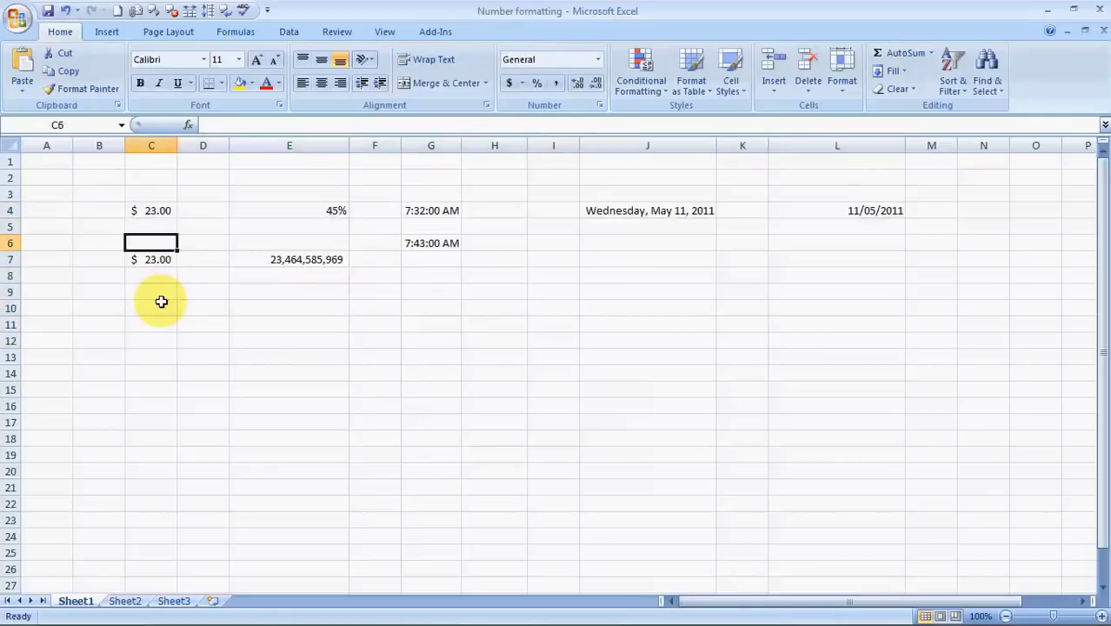
key(shift+Right)
key(shift+Right)
key(shift+Right)
key(shift+Right)
key(shift+Down)
key(shift+Down)
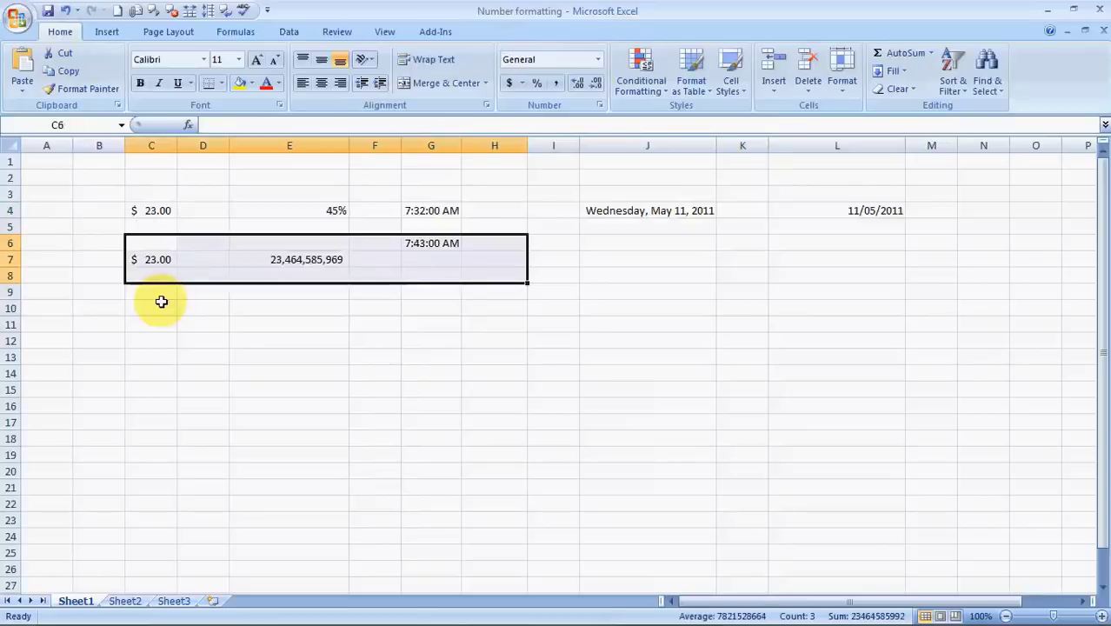
key(Delete)
key(Up)
key(Up)
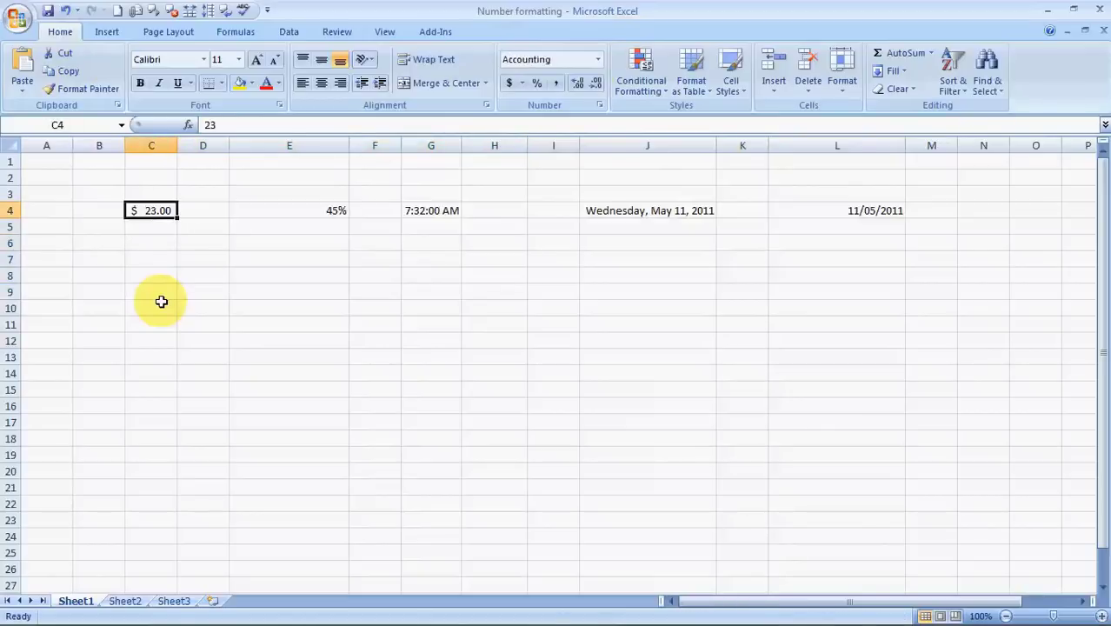
key(Down)
key(Down)
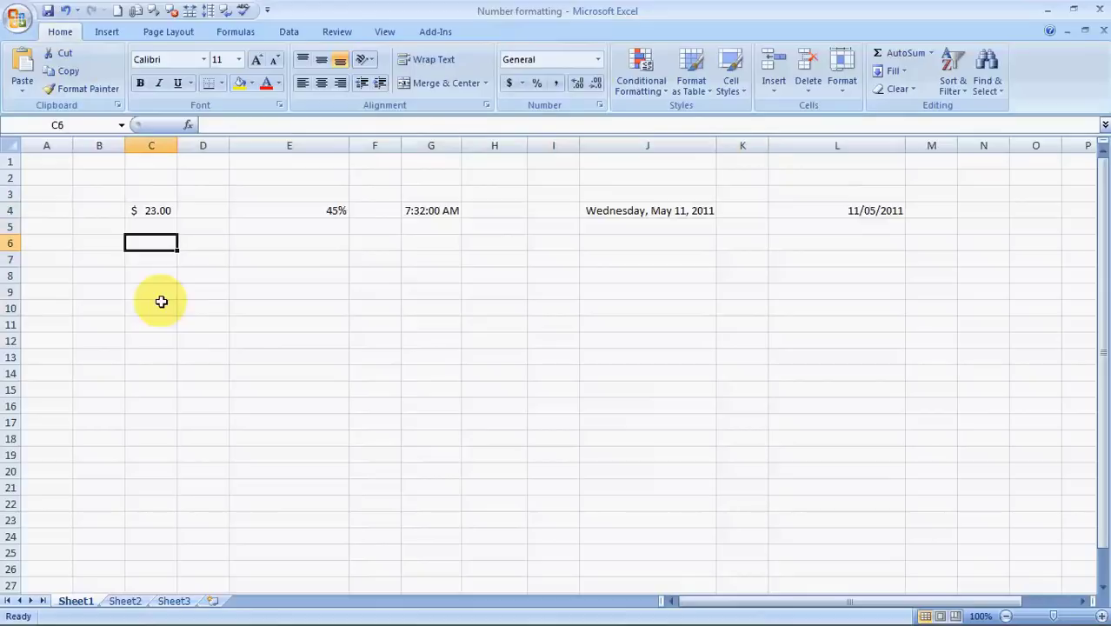
Enter 23 in C6 and give it Accounting format so it shows $ 23.00.
text(23)
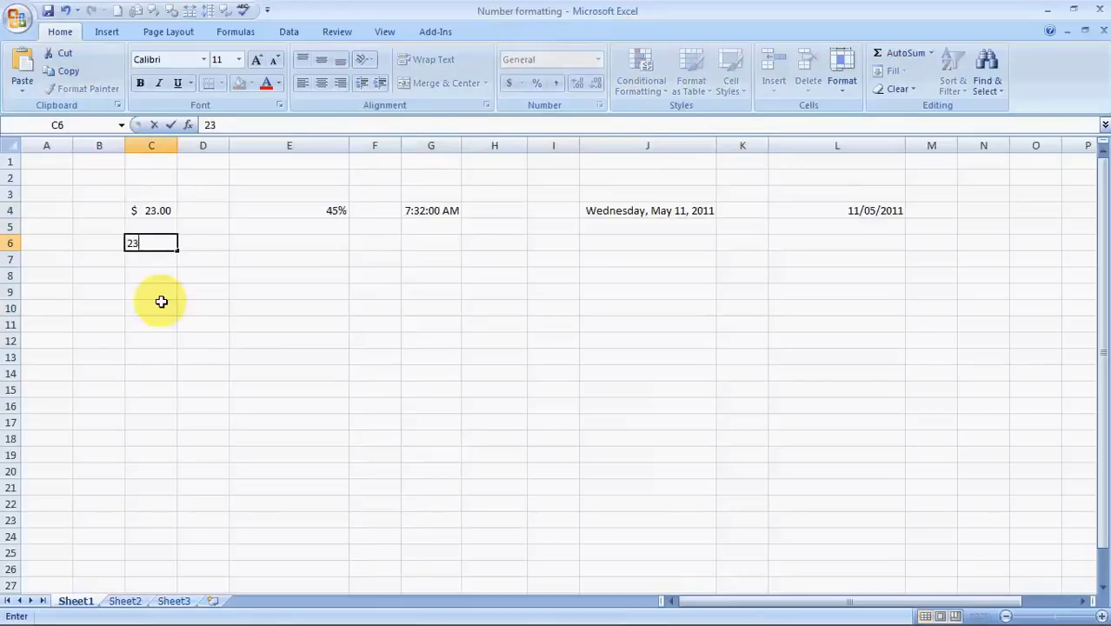
key(Tab)
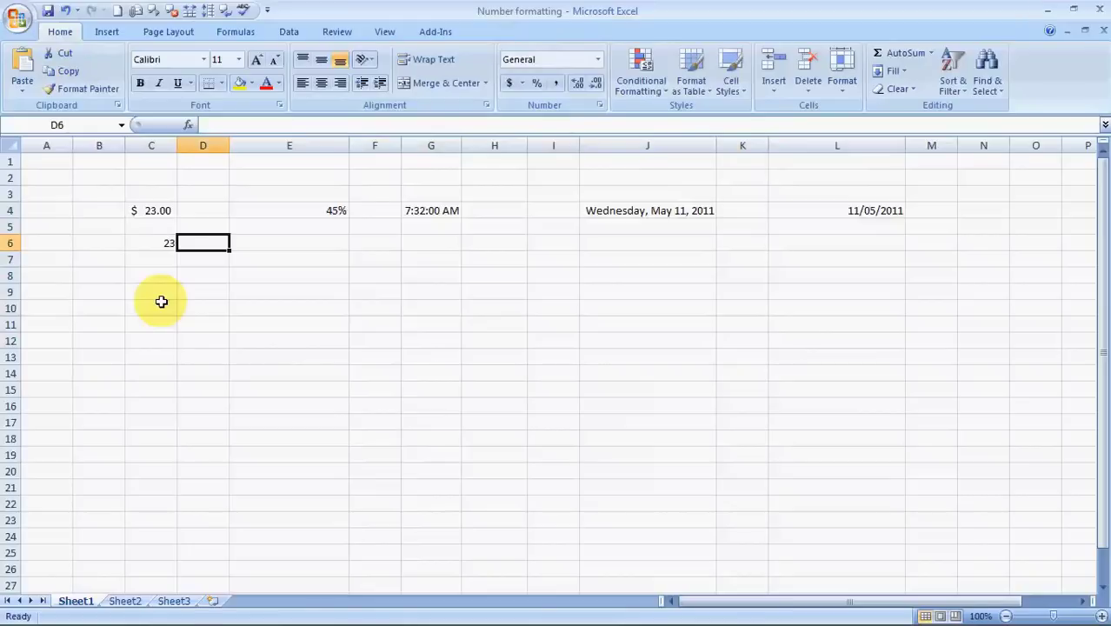
key(Left)
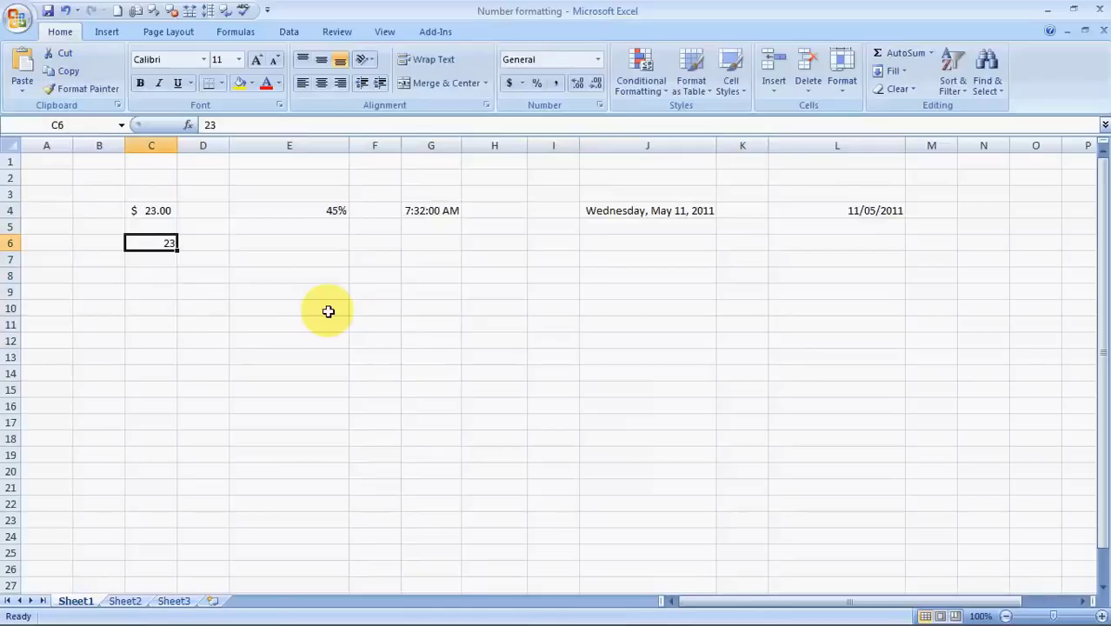
click(509, 83)
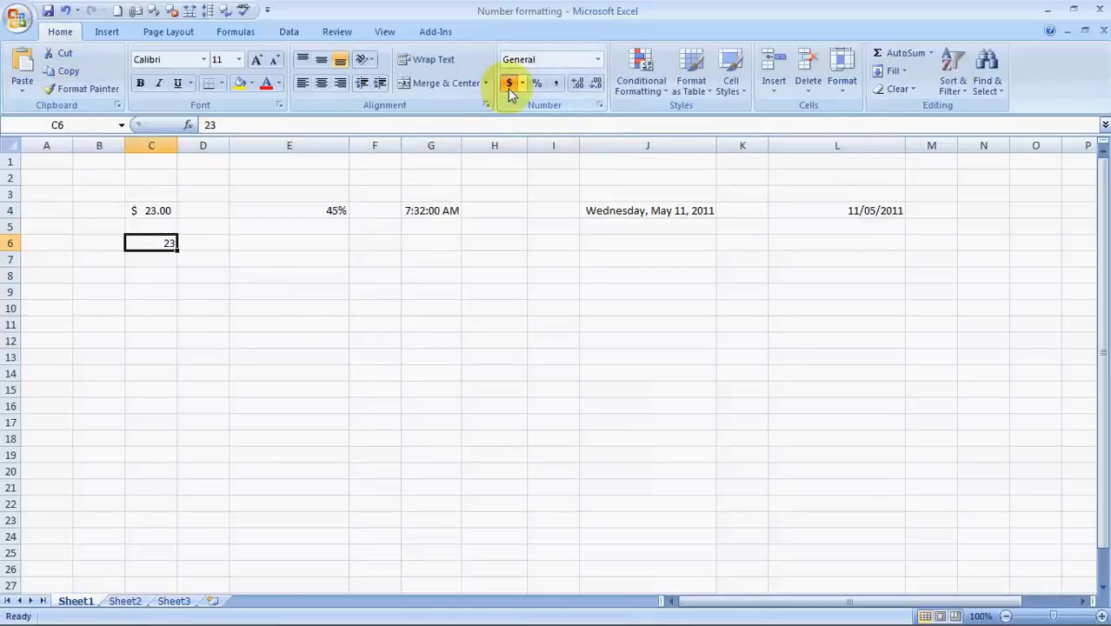
click(150, 260)
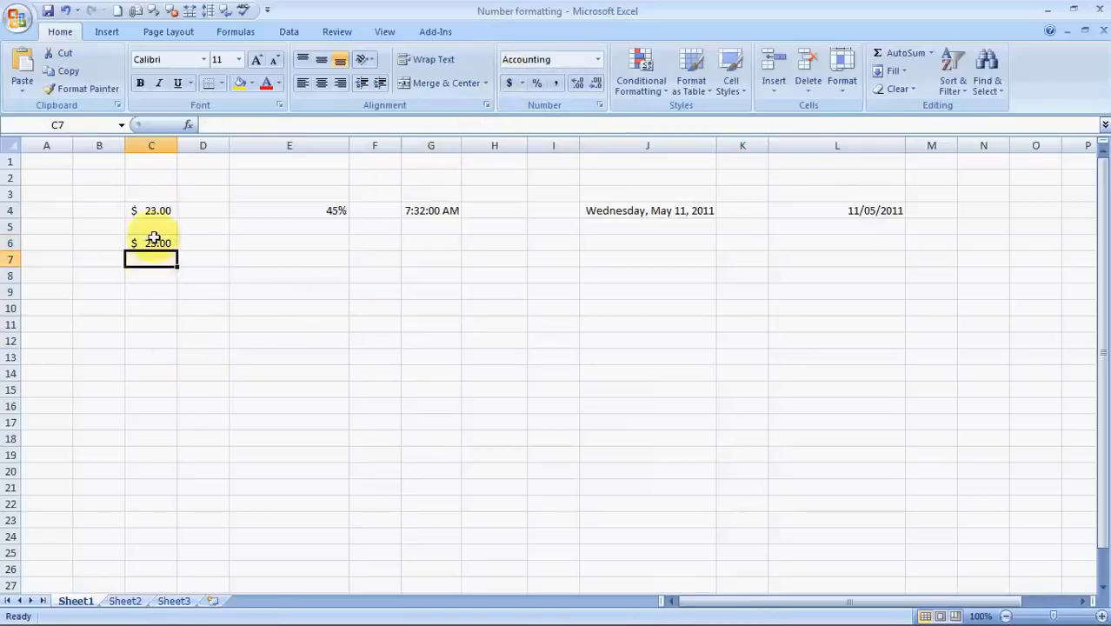
click(153, 243)
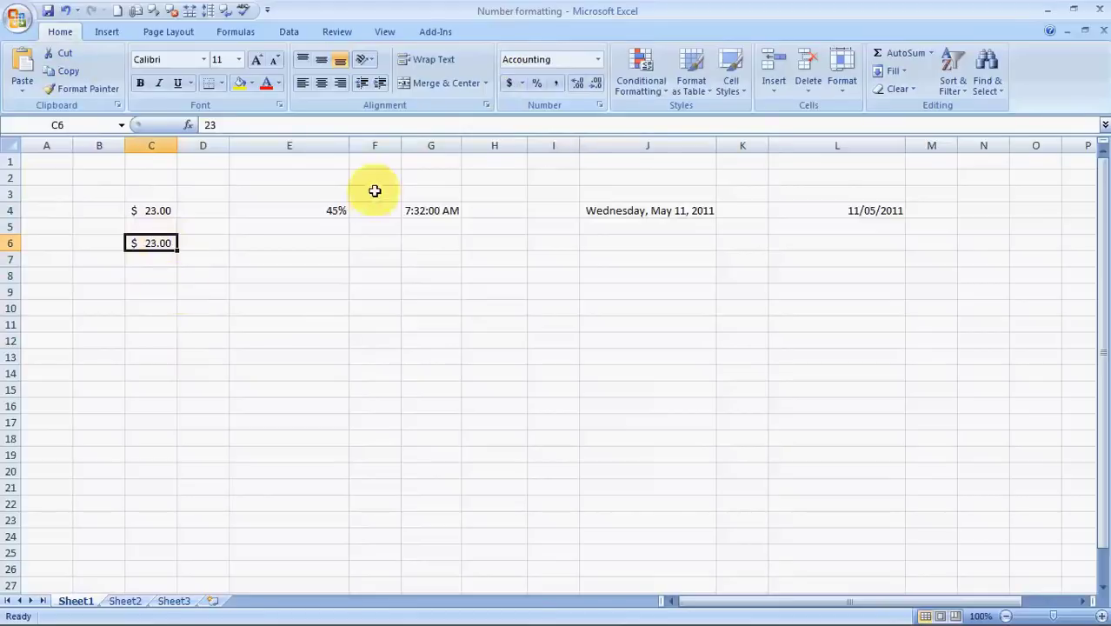
click(522, 84)
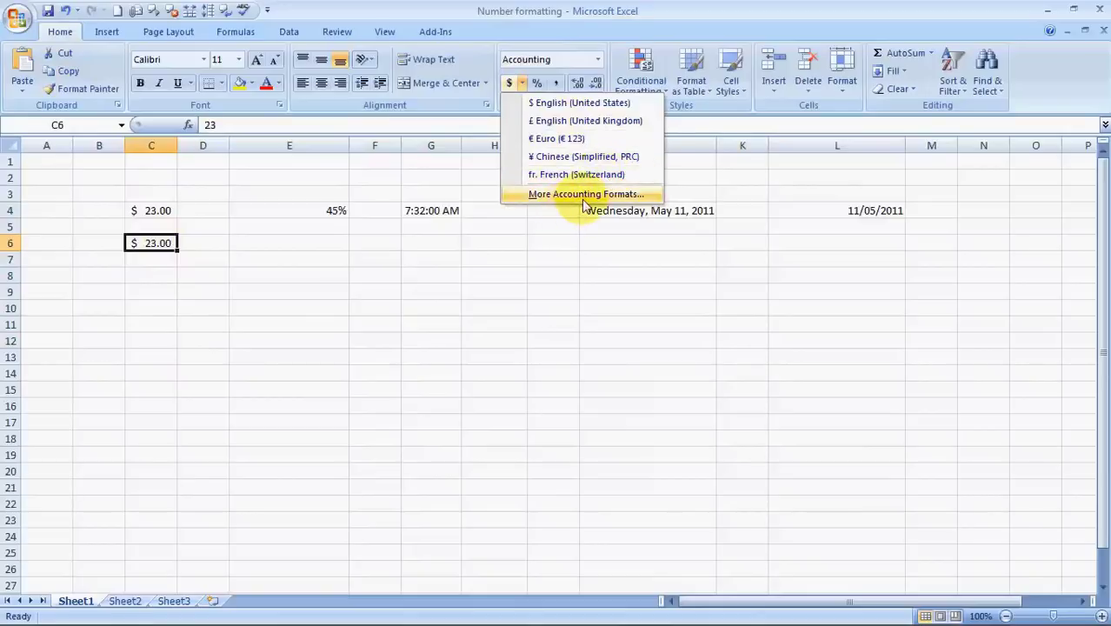
click(581, 194)
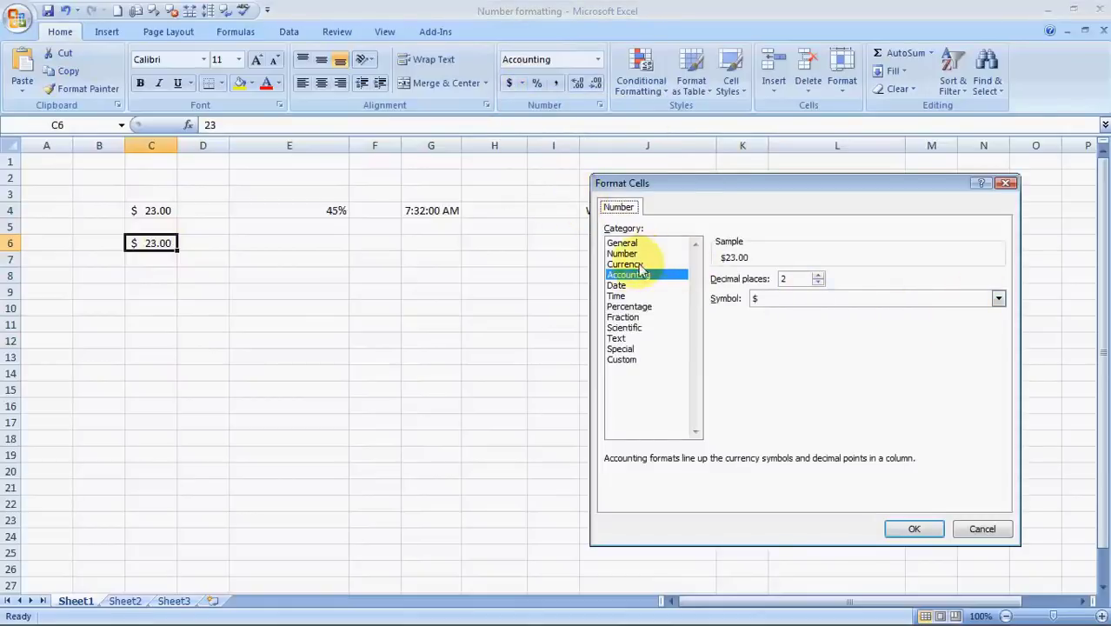
click(999, 299)
click(998, 365)
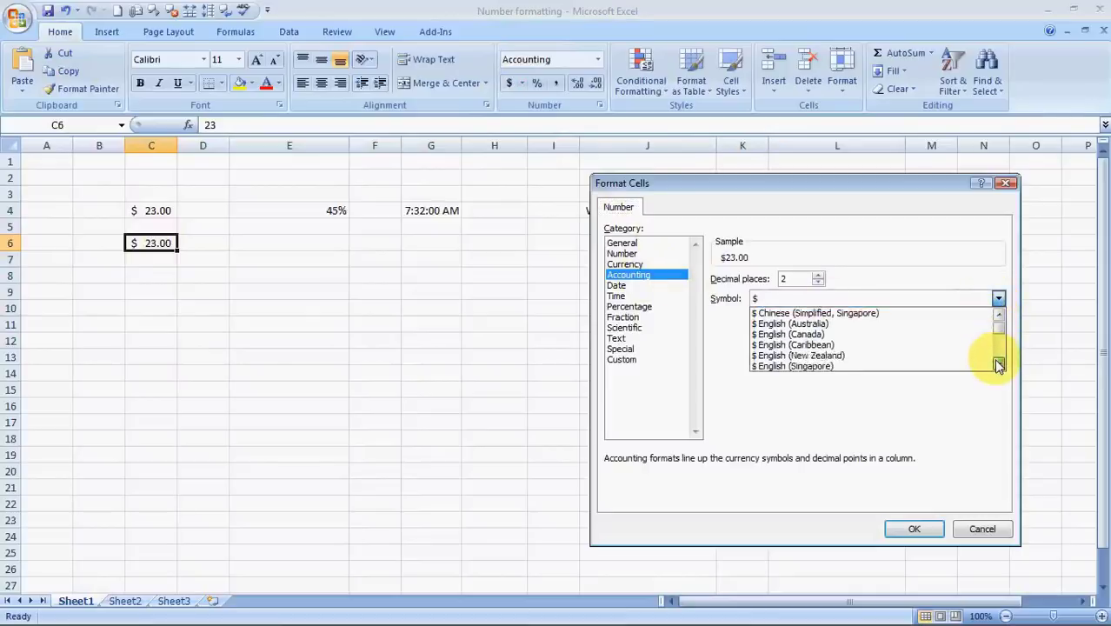
click(998, 365)
click(999, 365)
click(998, 366)
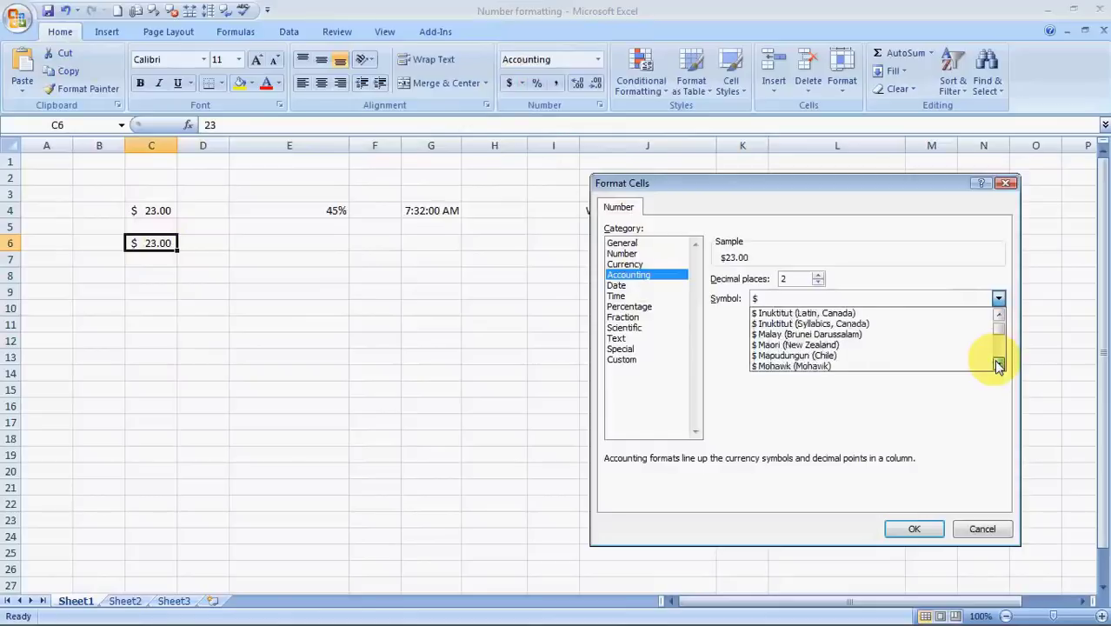
click(998, 366)
click(999, 365)
click(998, 366)
click(998, 365)
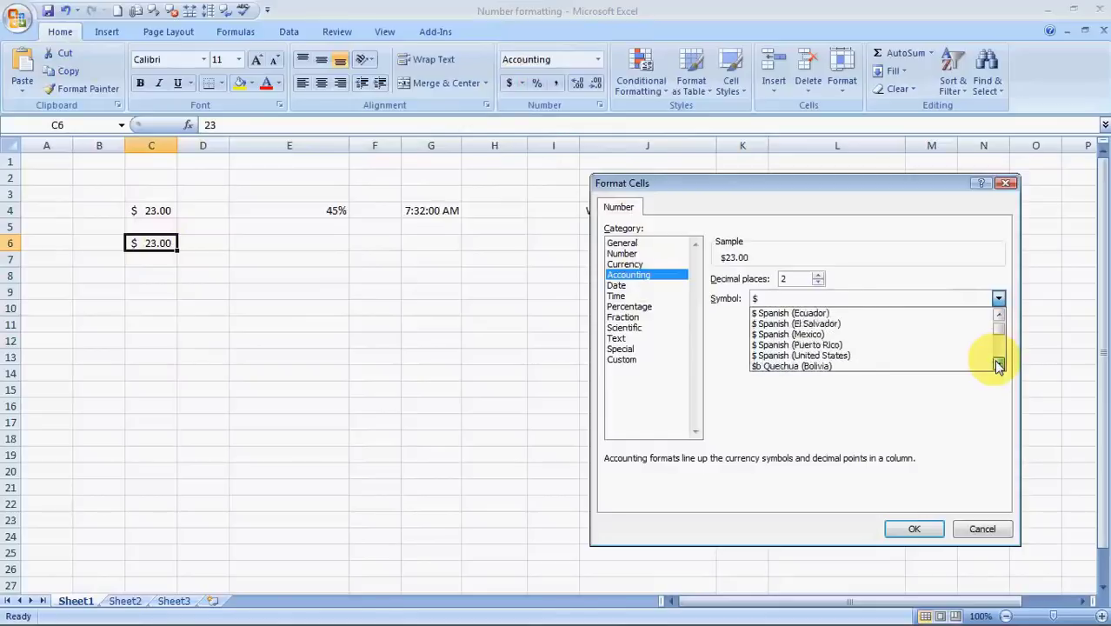
click(999, 365)
click(998, 365)
click(998, 365)
click(999, 366)
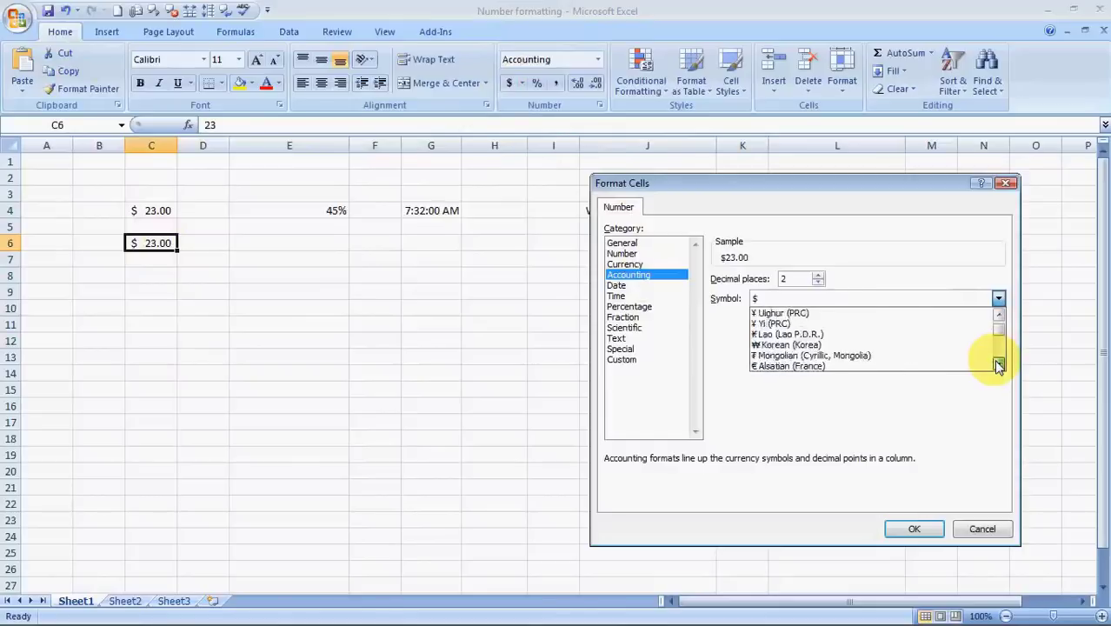
click(998, 365)
click(998, 365)
click(999, 365)
click(999, 365)
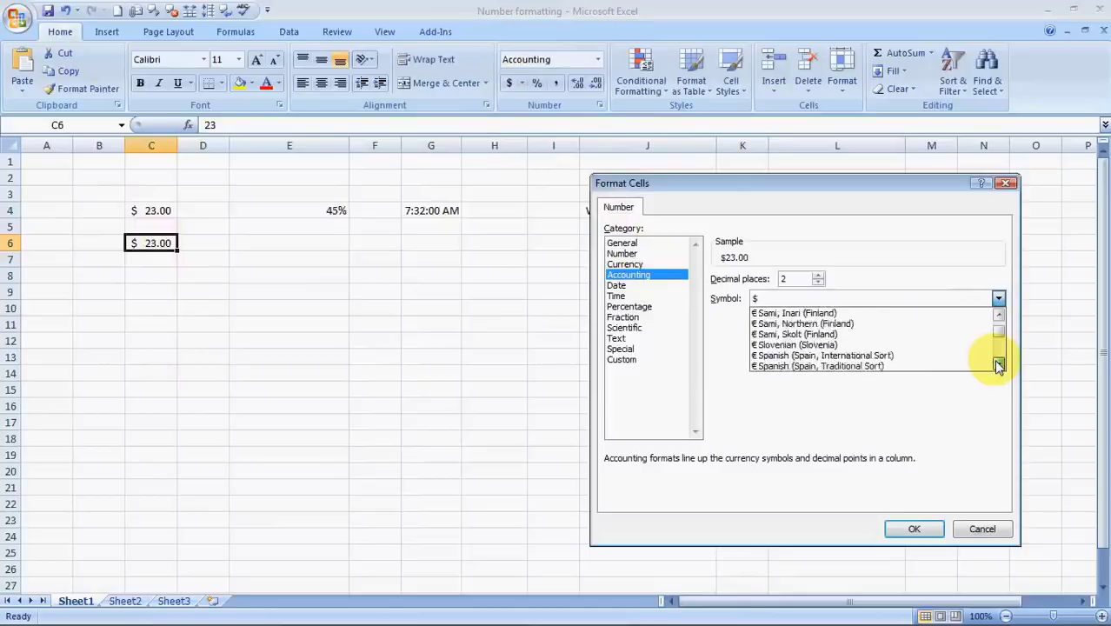
click(999, 365)
click(999, 365)
click(998, 366)
click(998, 365)
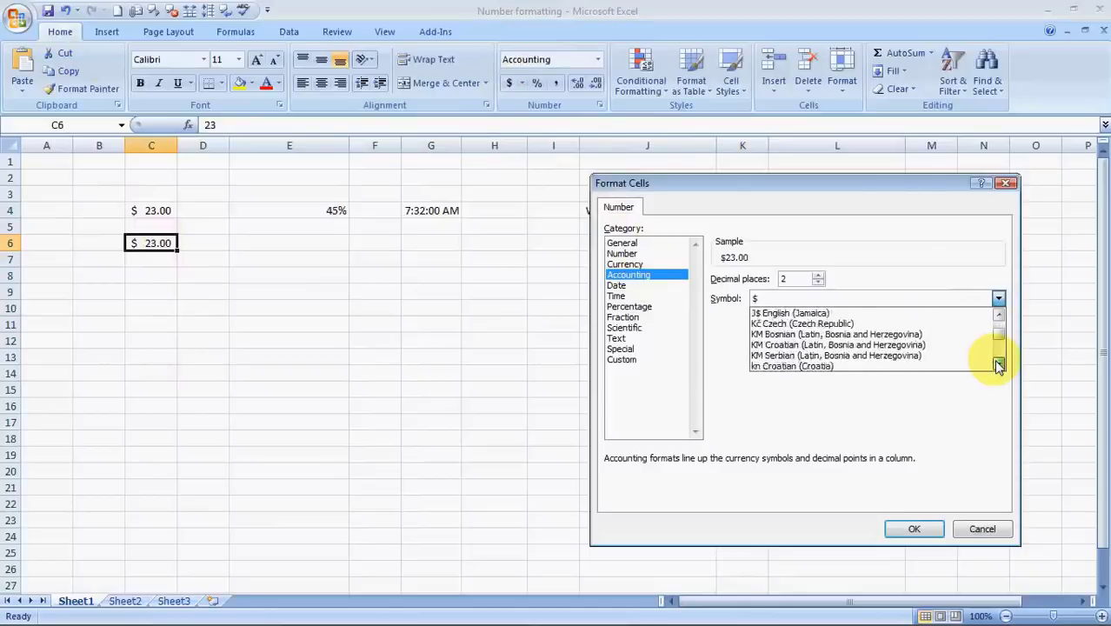
click(999, 365)
click(998, 365)
click(999, 366)
click(999, 366)
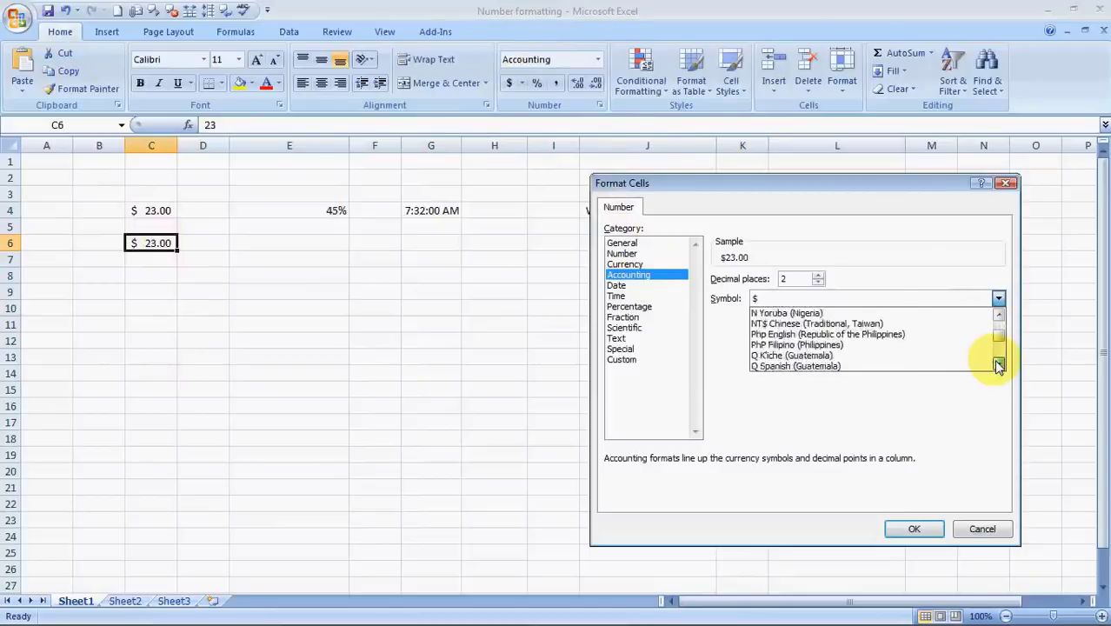
click(998, 365)
click(998, 366)
click(999, 365)
click(998, 365)
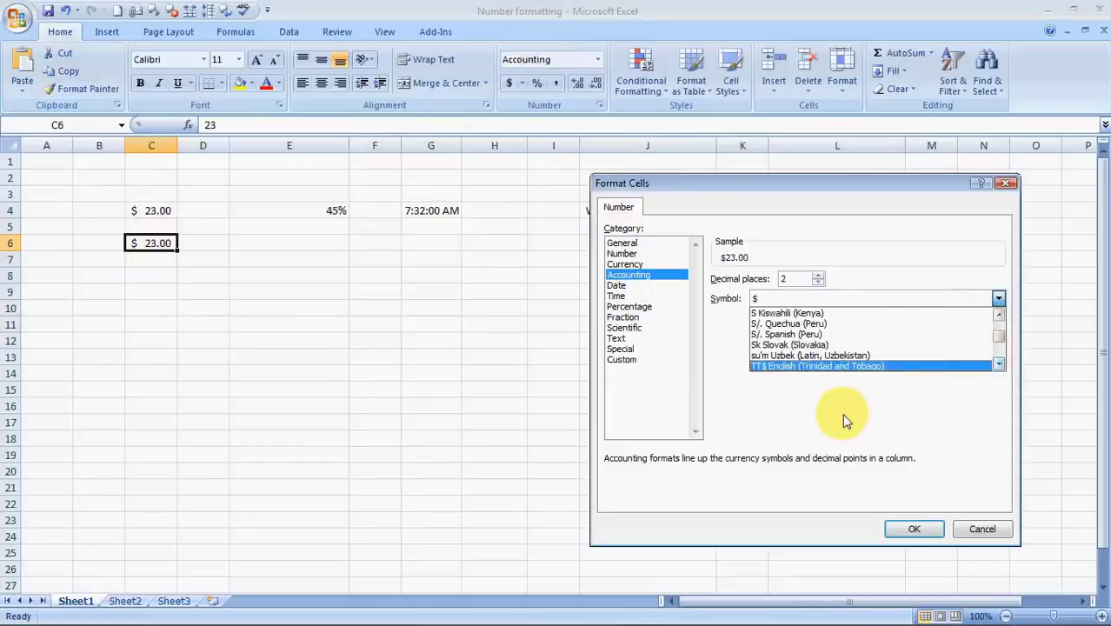
click(1006, 185)
Close the format settings, try 45% in E6, then clear E6 again.
click(1007, 184)
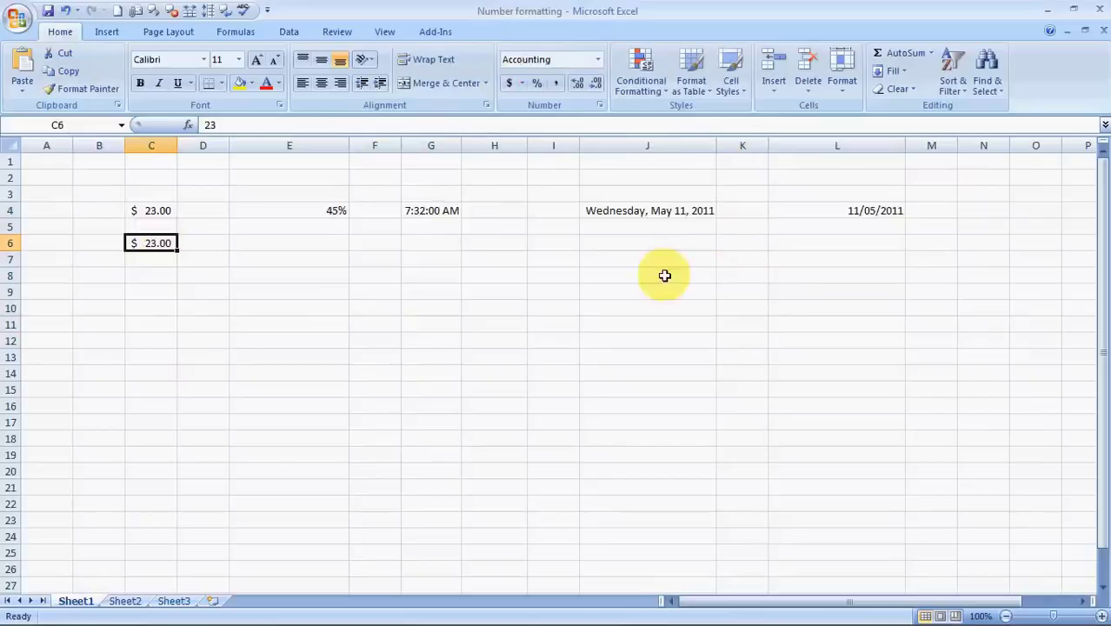
click(317, 240)
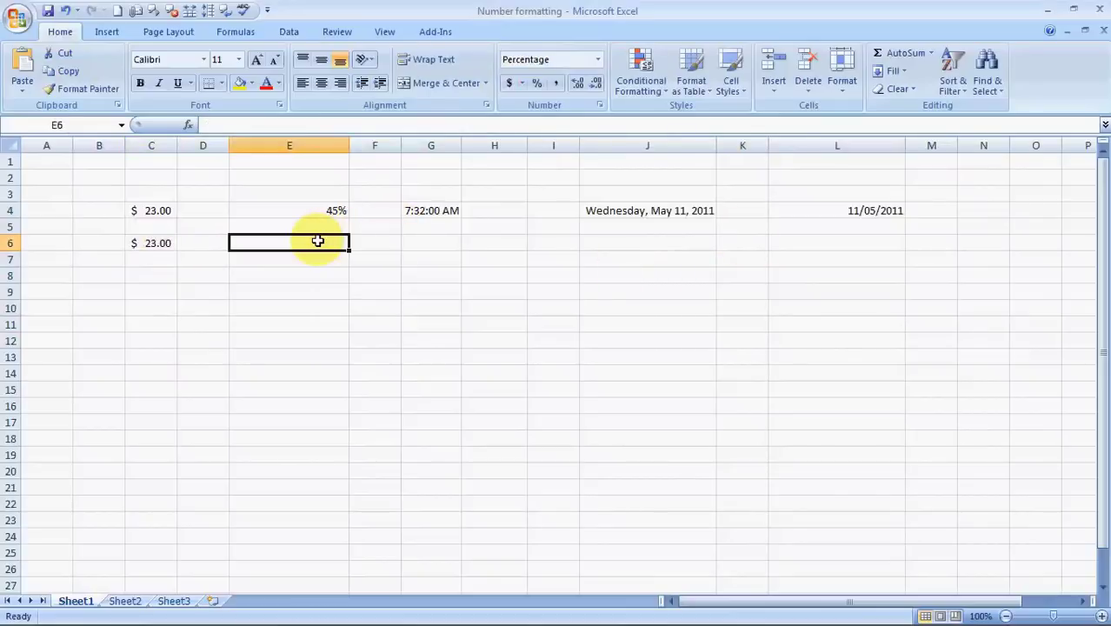
text(45%)
key(Tab)
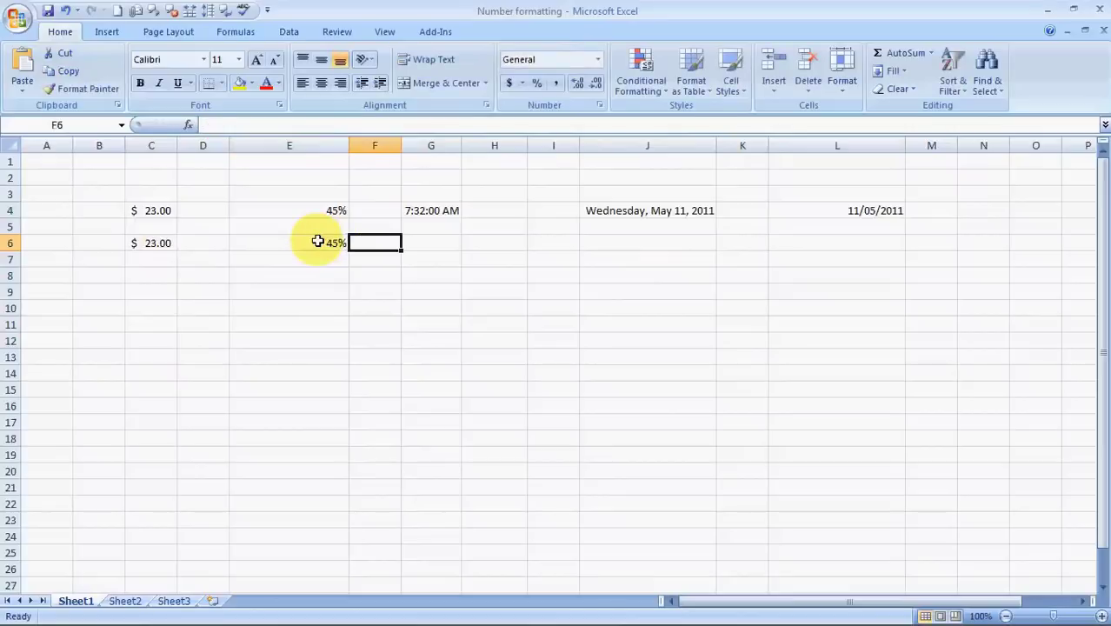
click(318, 240)
key(Delete)
Enter 45 in F6 as a percentage, correcting 4500% to 45%.
key(Tab)
text(45)
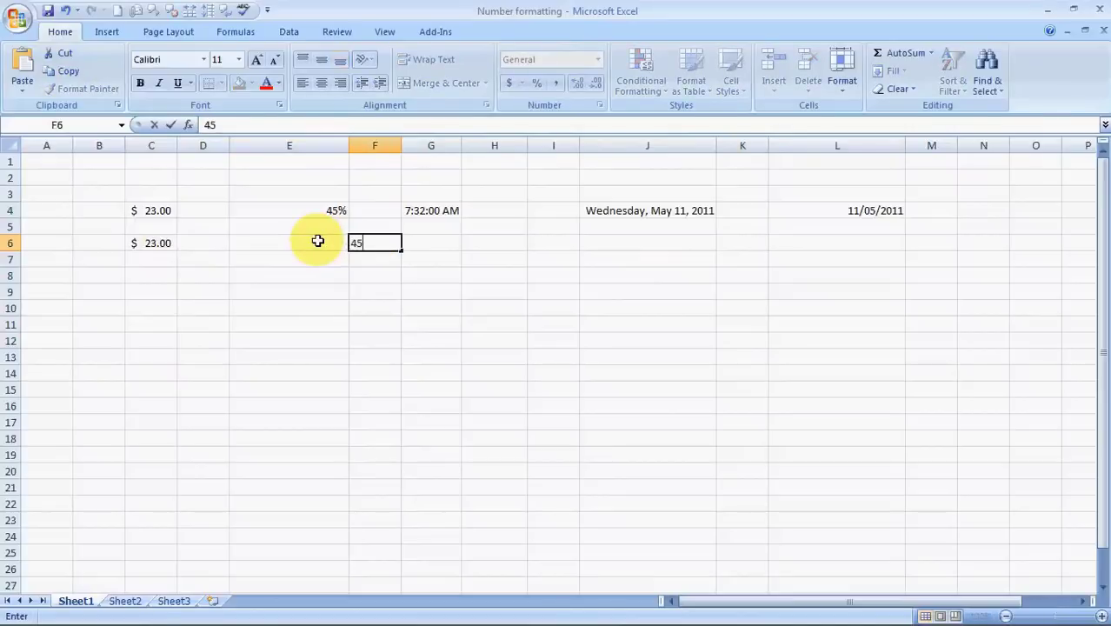
key(Tab)
key(shift+Tab)
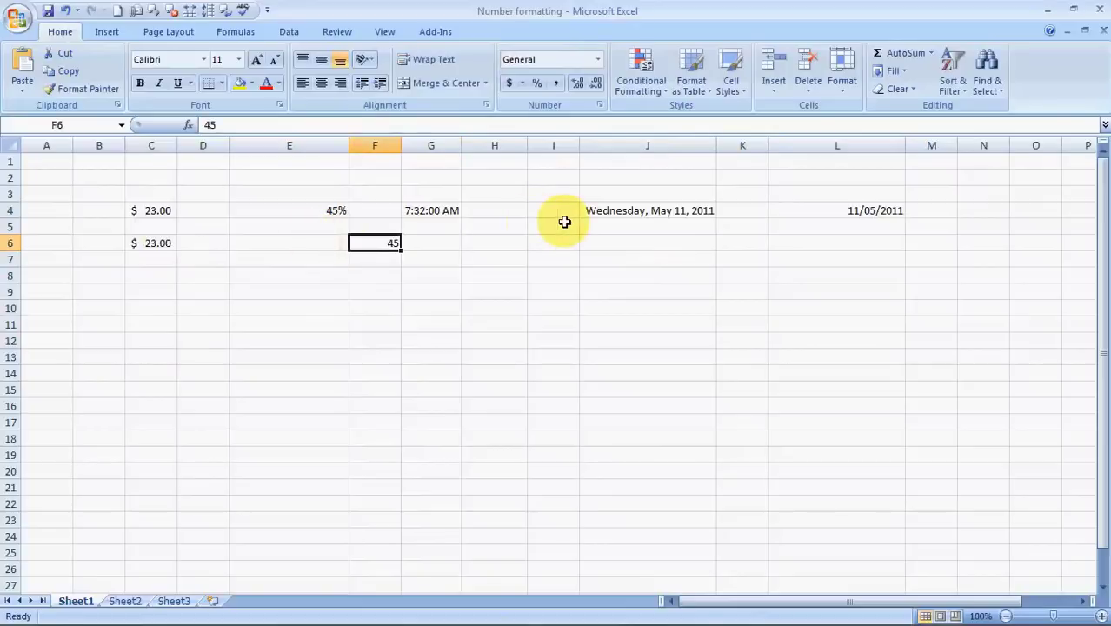
click(536, 89)
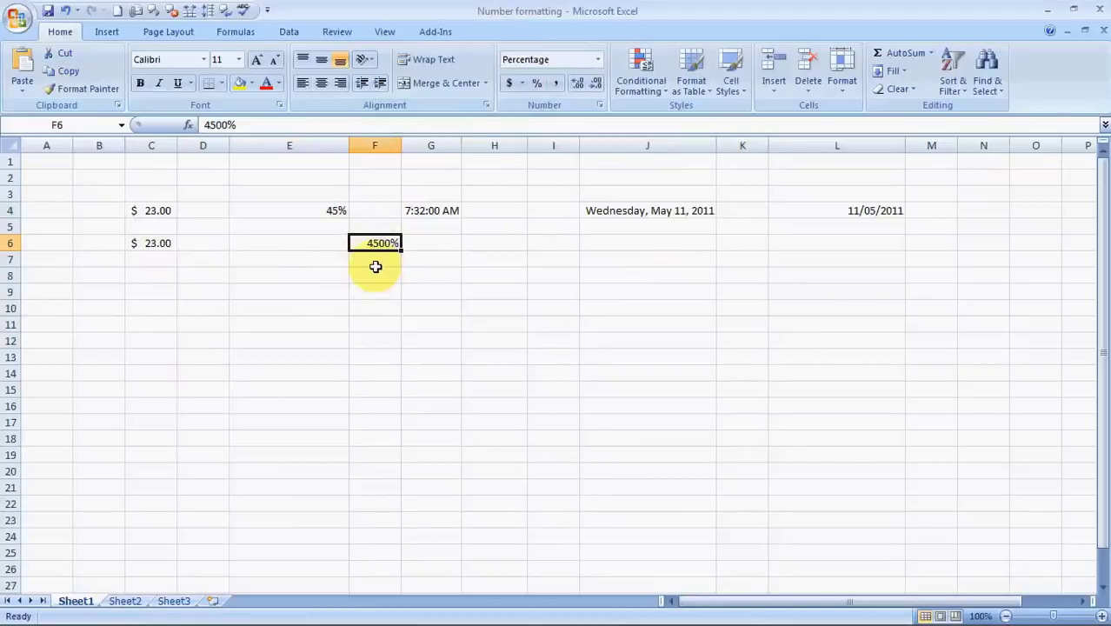
click(223, 124)
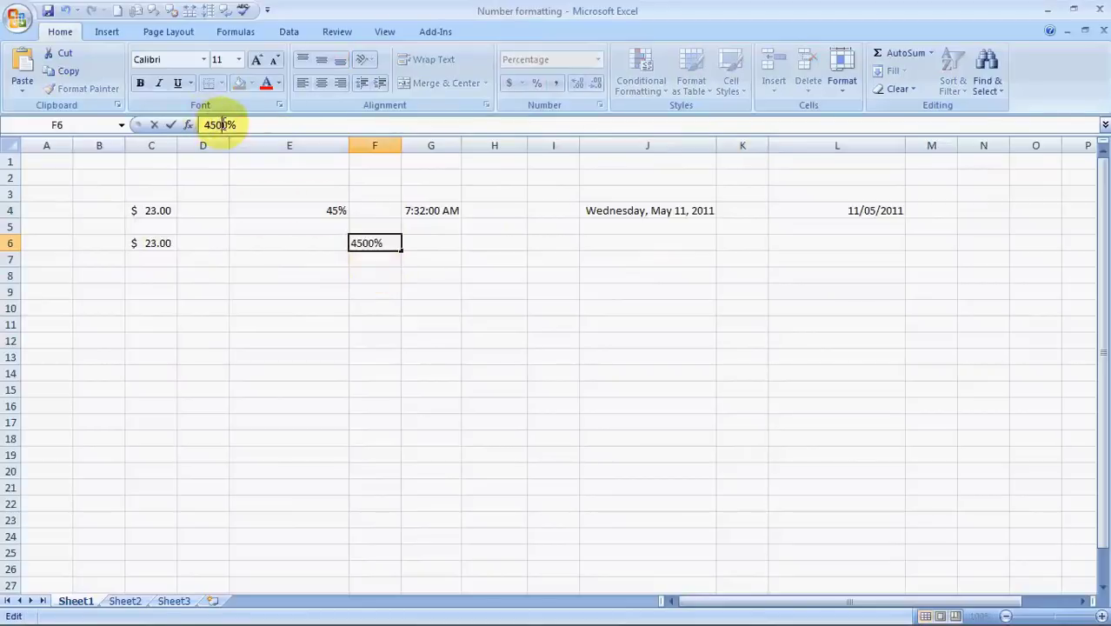
key(BackSpace)
key(BackSpace)
click(370, 301)
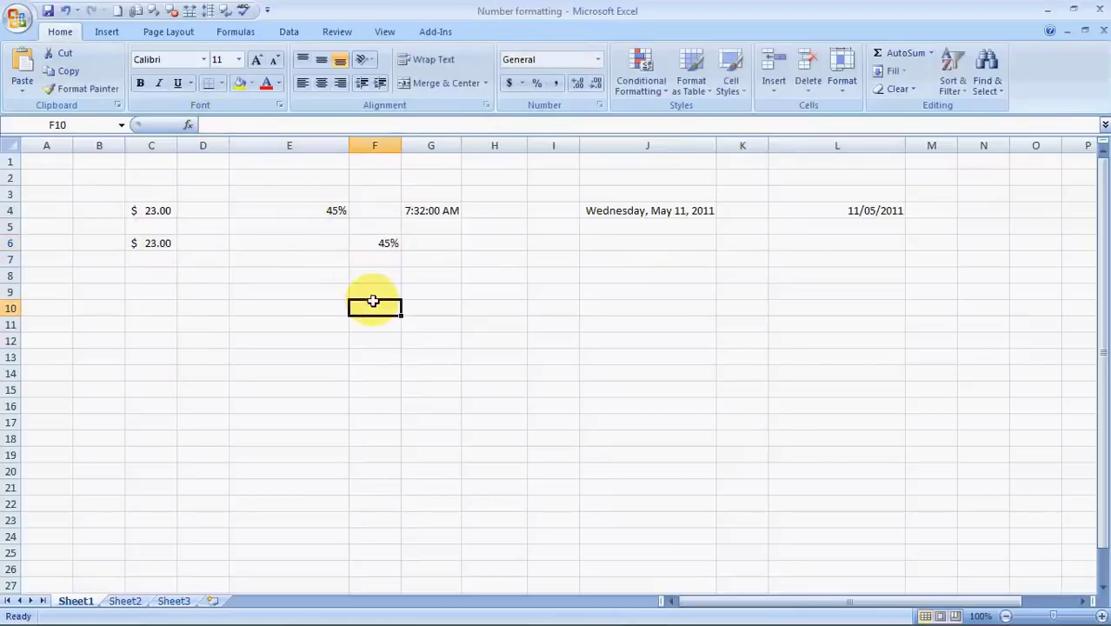
click(386, 244)
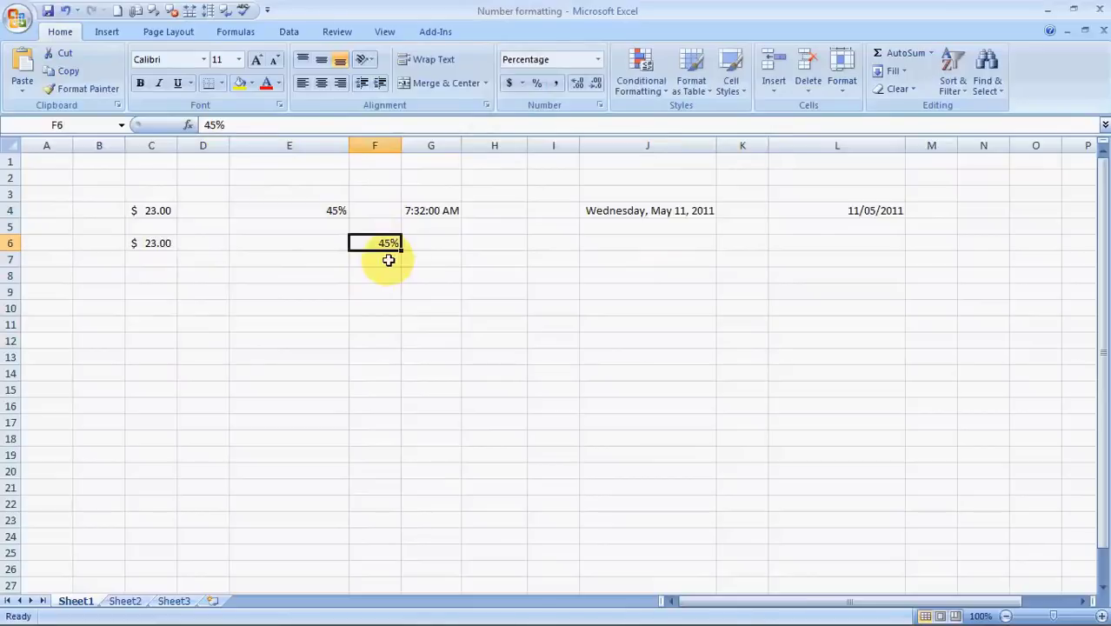
Move the selection down the sheet toward cell H9.
key(Left)
key(Left)
key(Down)
key(Left)
key(Down)
key(Down)
key(Down)
key(Down)
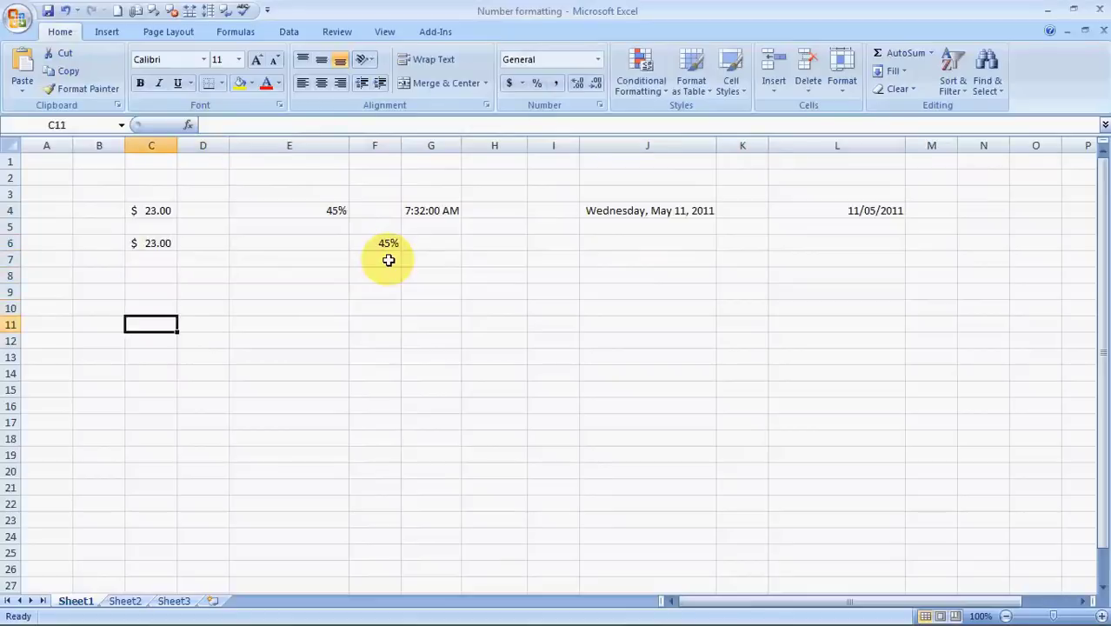
key(Down)
key(Down)
key(Down)
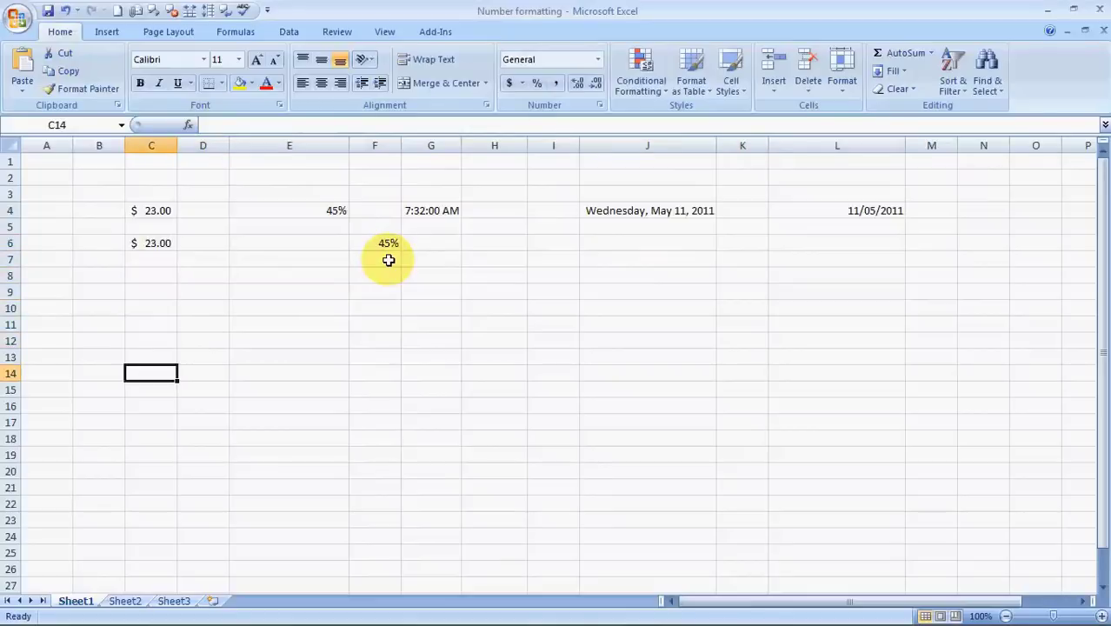
key(Up)
key(Up)
key(Up)
key(Up)
key(Right)
key(Right)
key(Right)
key(Right)
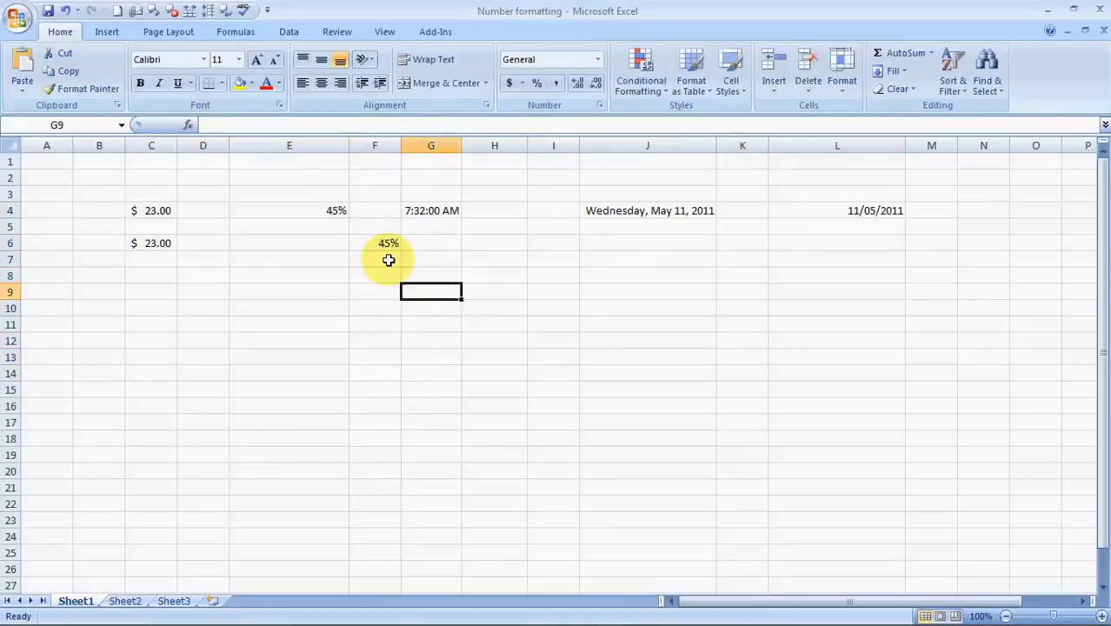
key(Right)
key(super+p)
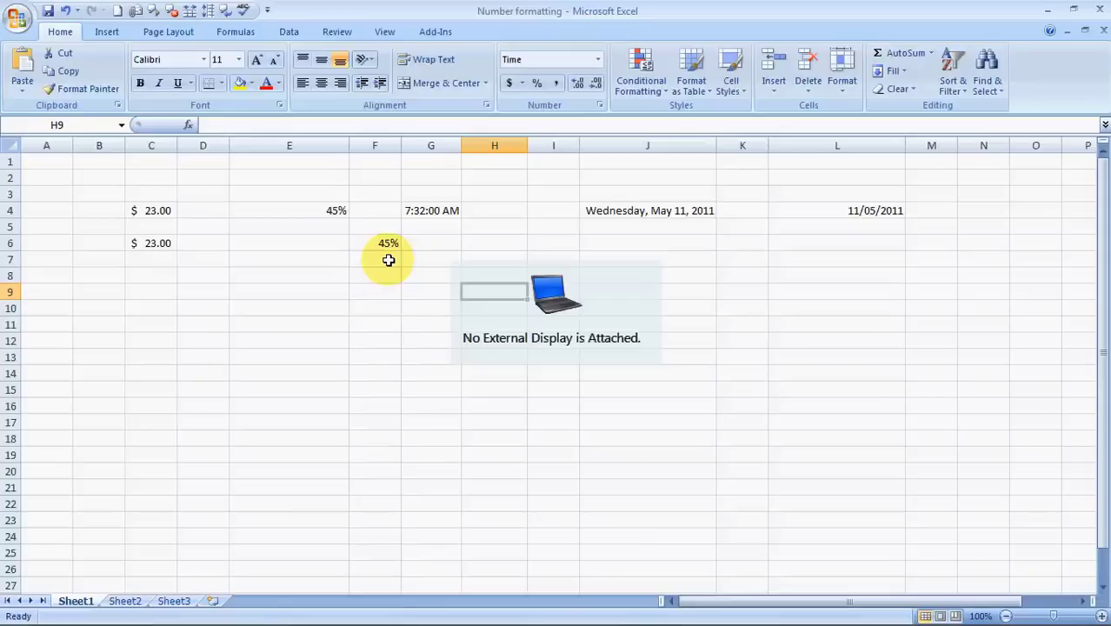
text(1)
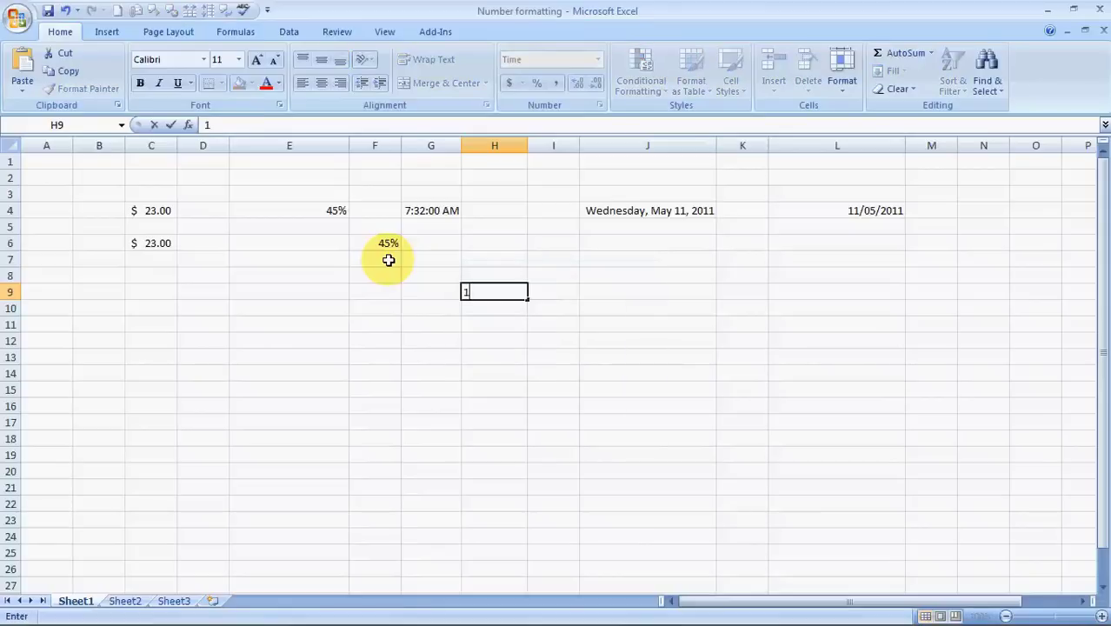
text(000000000)
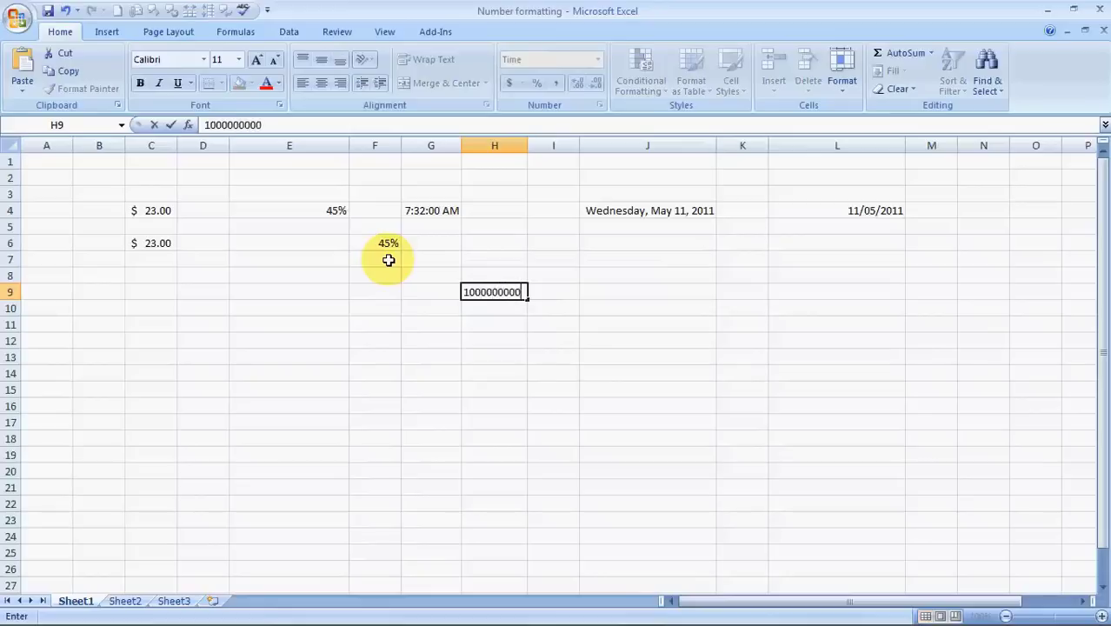
text(0000)
key(Tab)
key(Left)
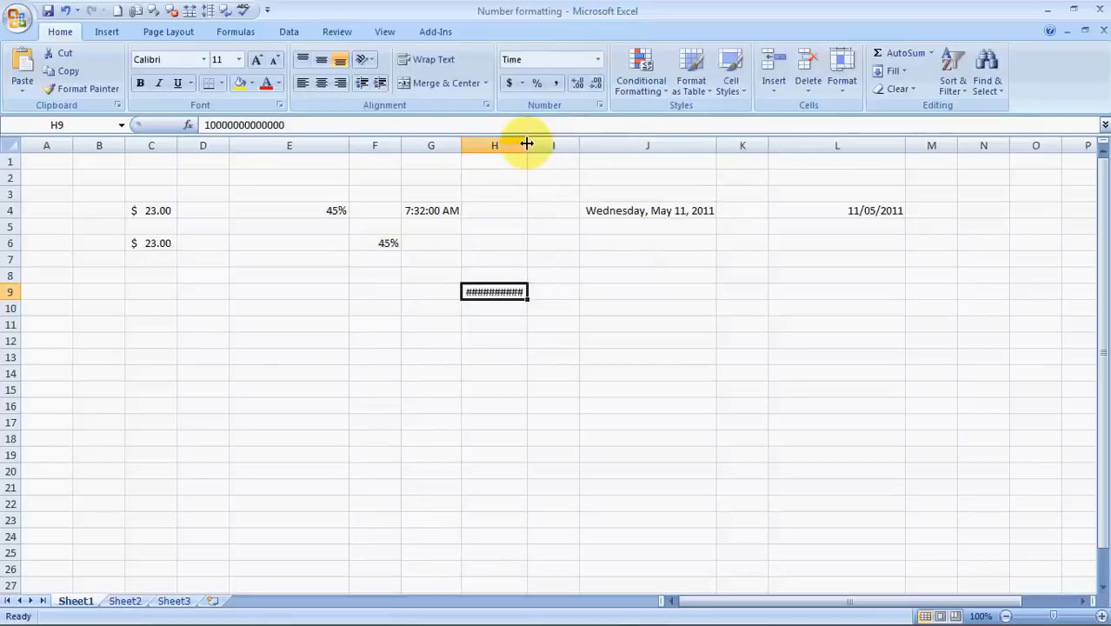
drag(527, 143, 548, 149)
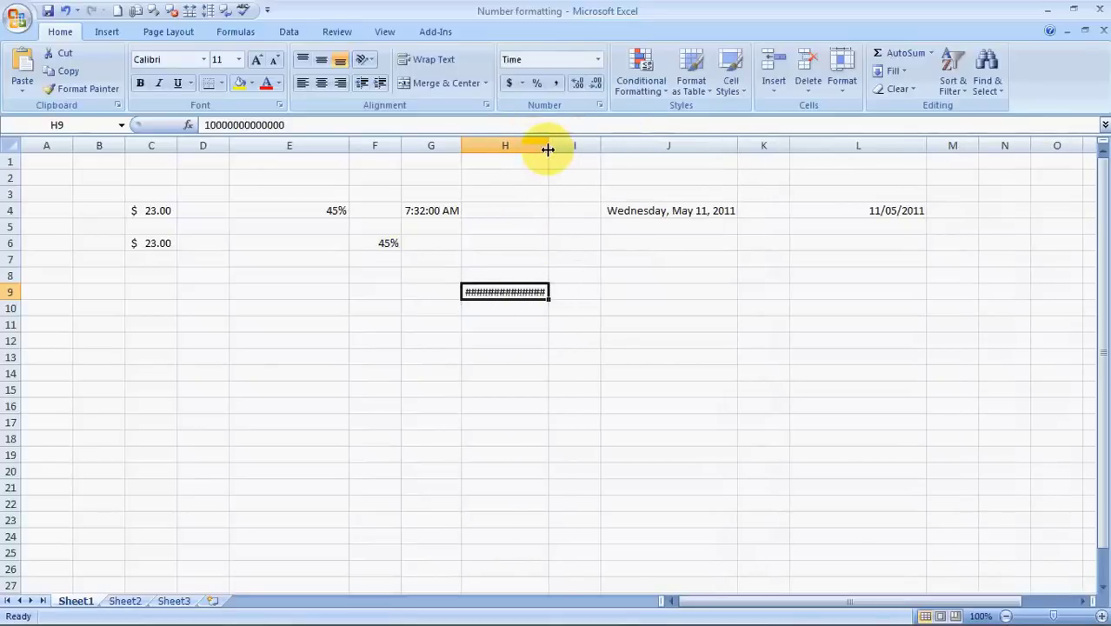
click(556, 85)
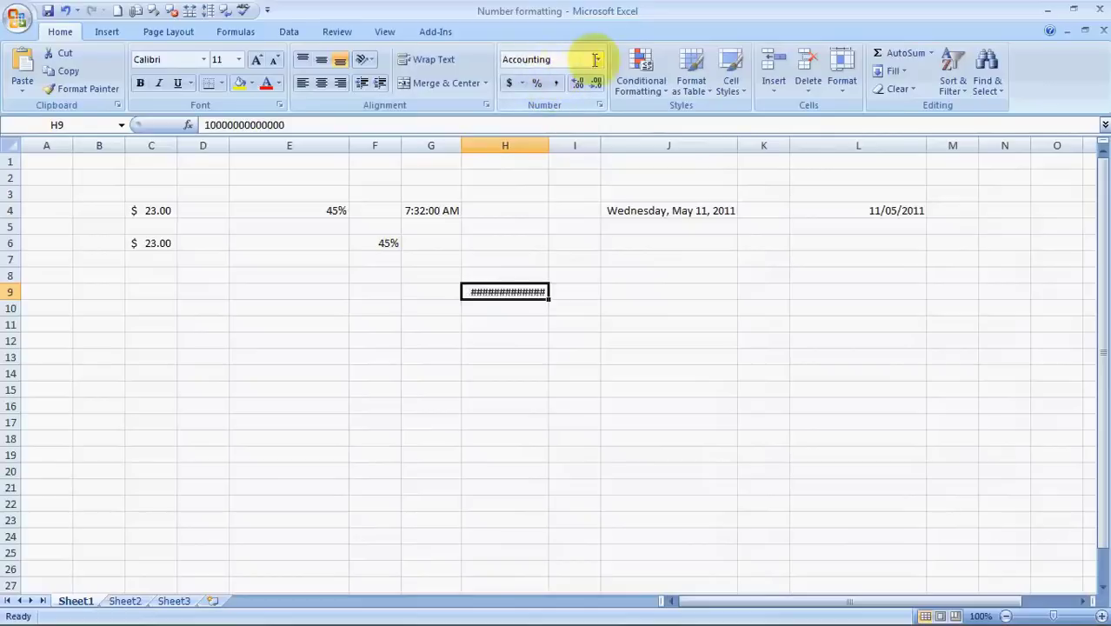
click(598, 59)
click(565, 121)
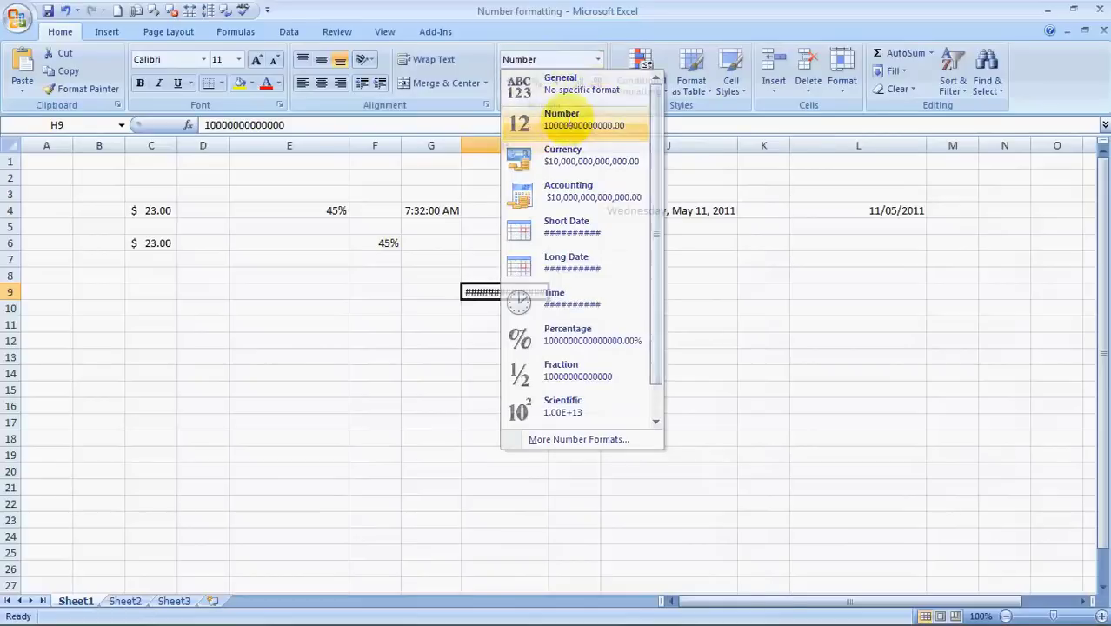
drag(548, 141, 585, 139)
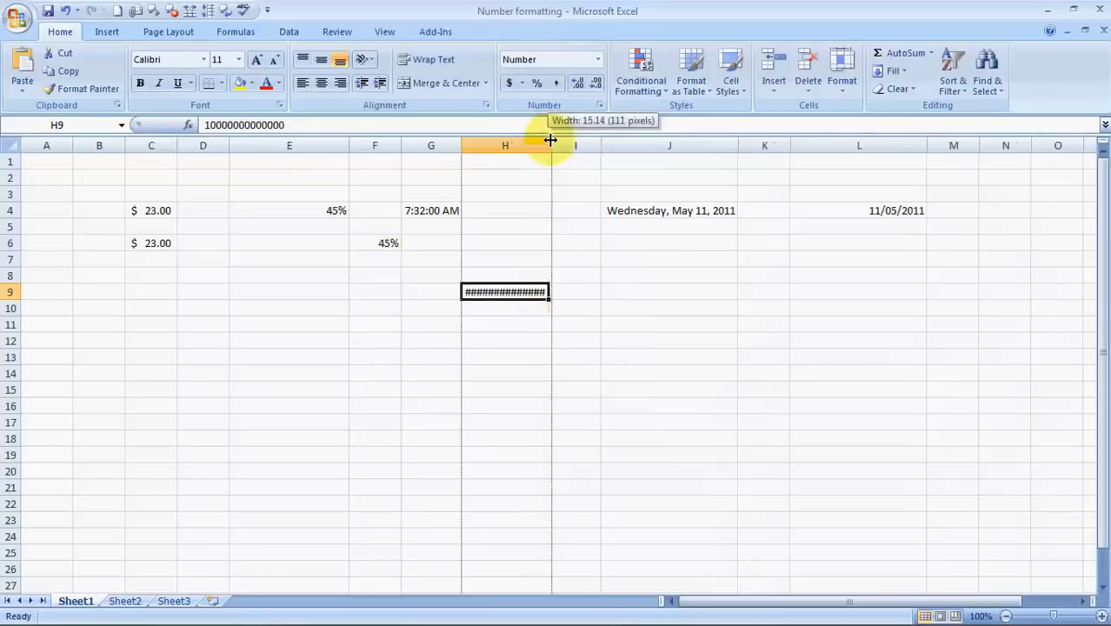
Apply Comma Style to H9 and add three extra decimal places.
click(494, 342)
click(550, 291)
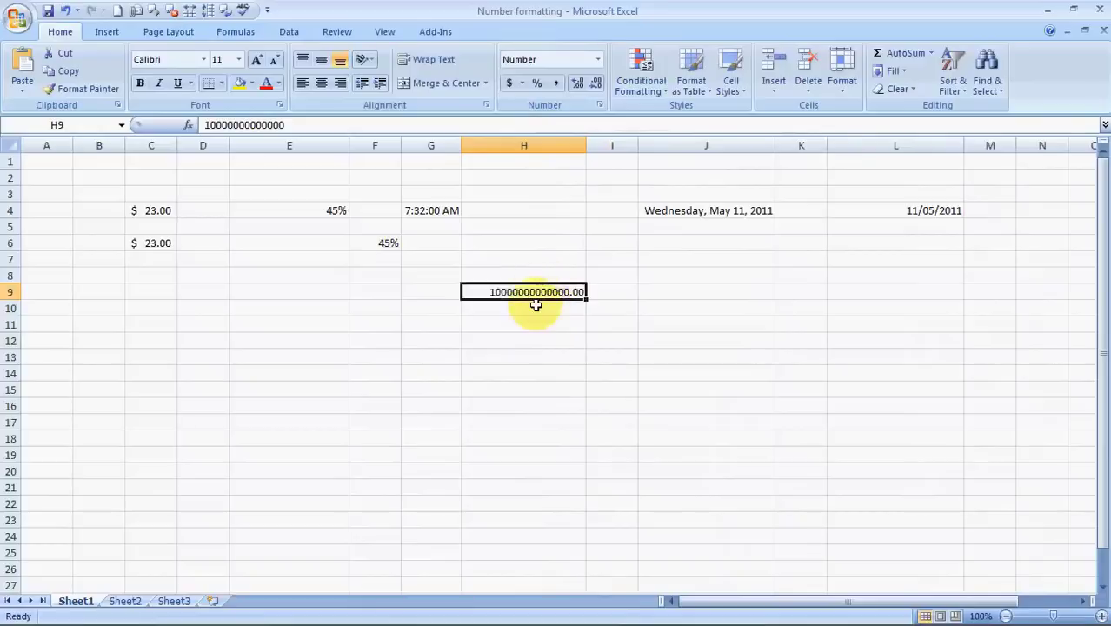
double_click(596, 84)
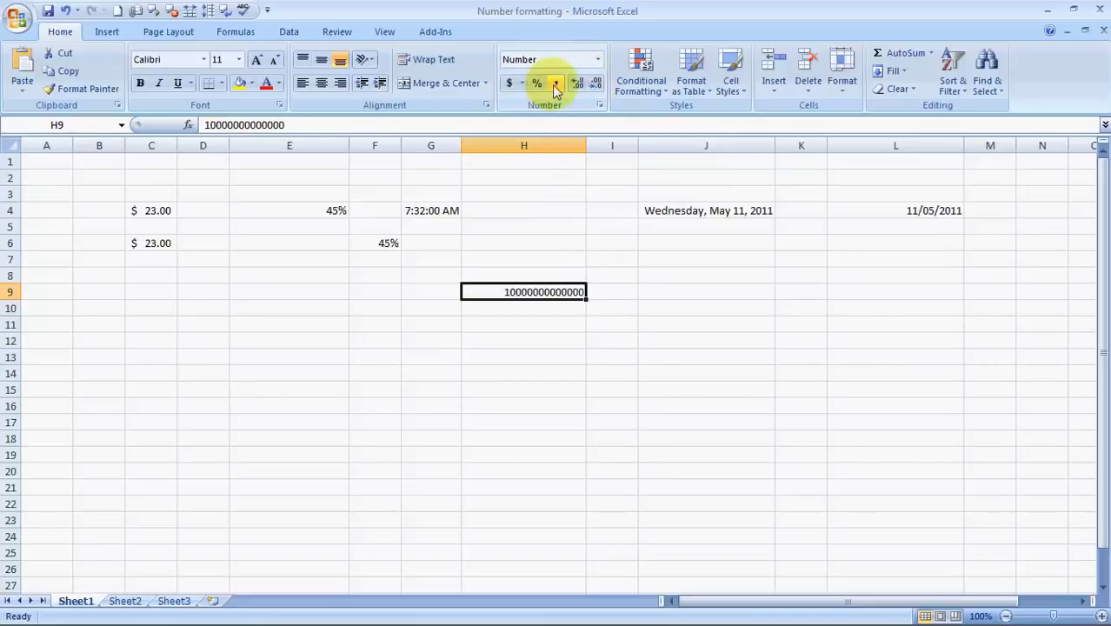
click(556, 84)
click(494, 340)
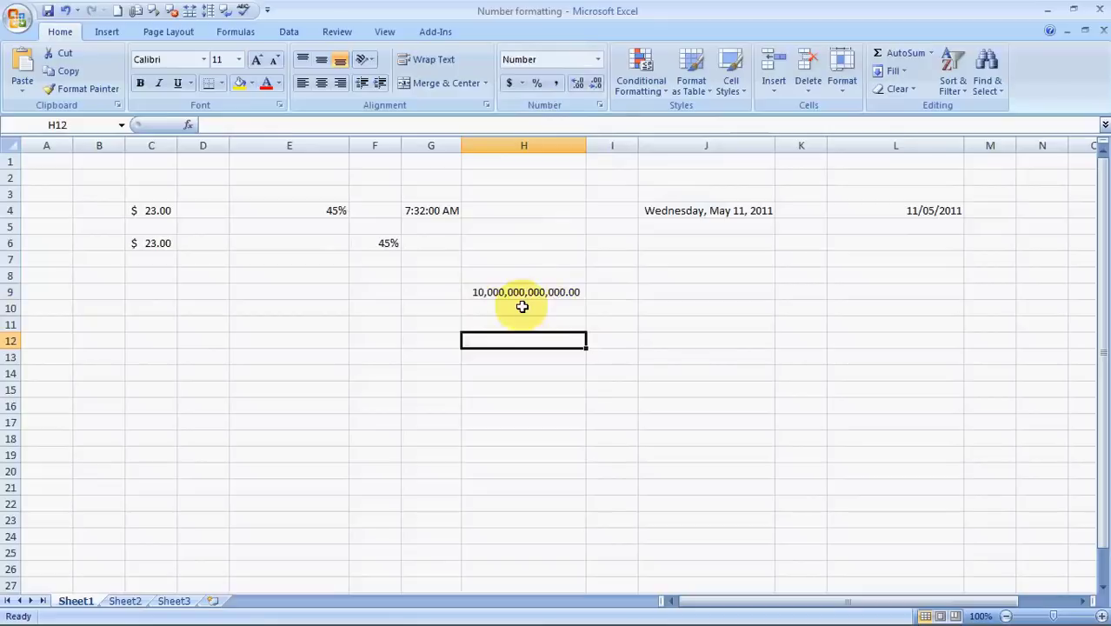
click(536, 303)
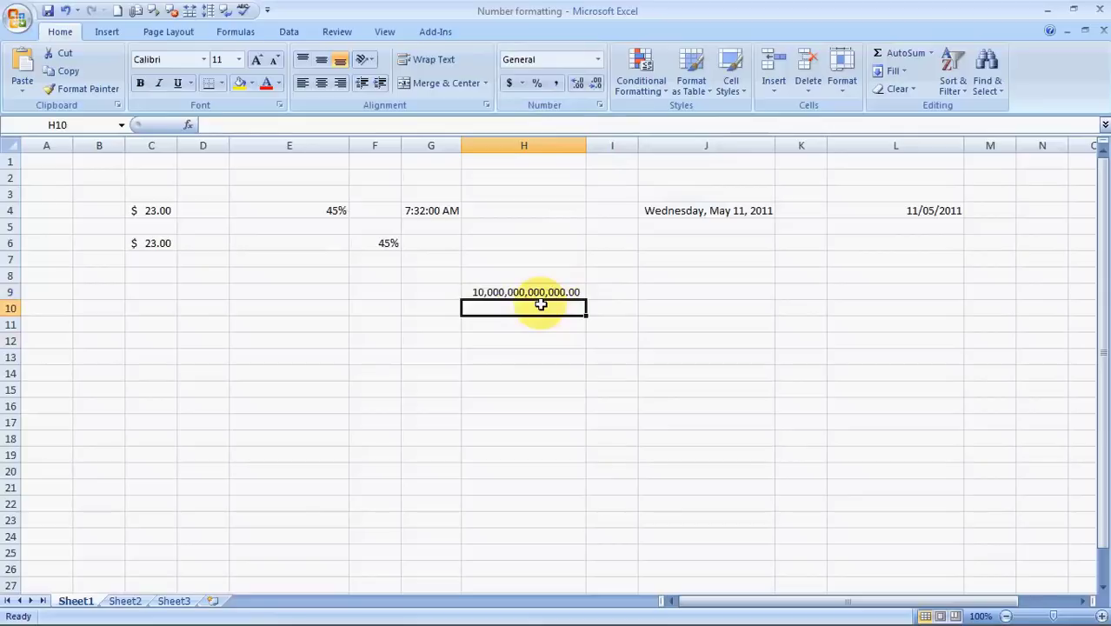
click(556, 292)
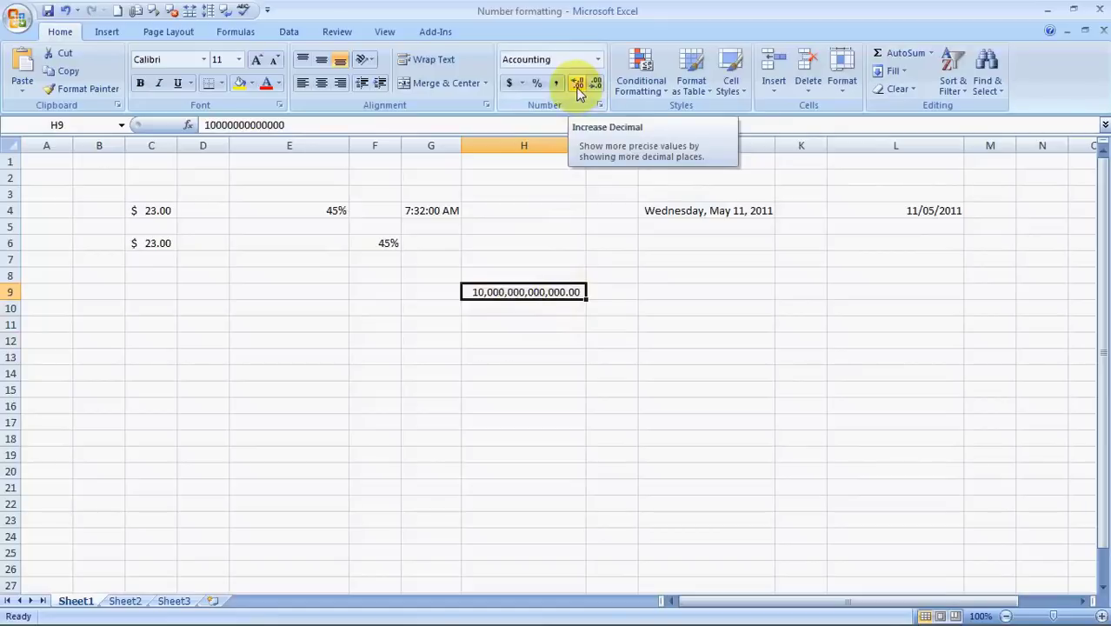
click(578, 84)
click(578, 83)
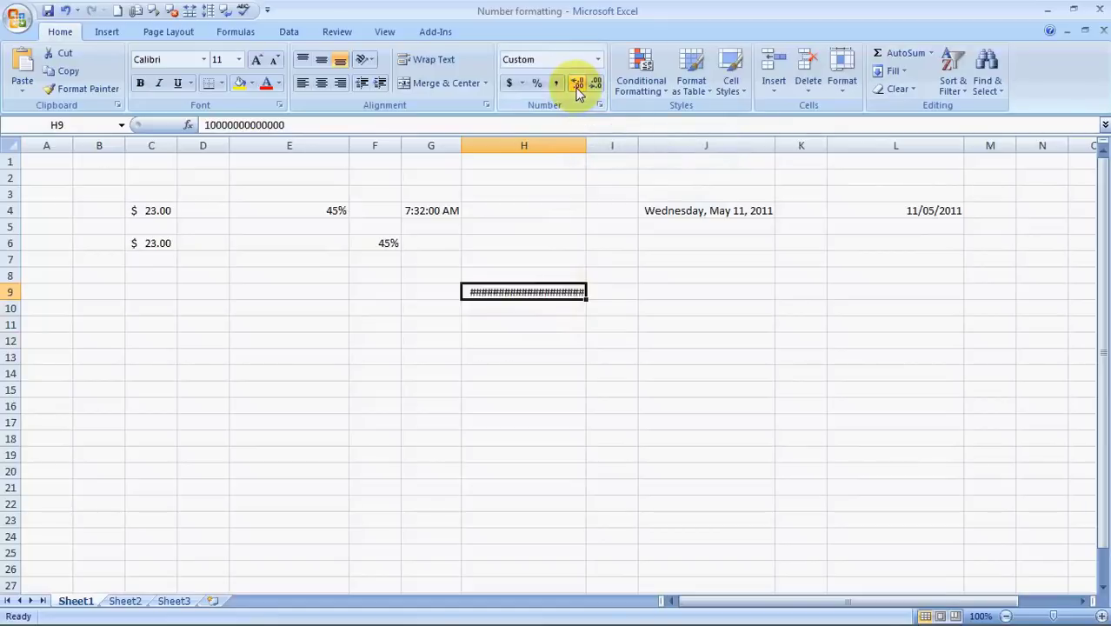
click(577, 83)
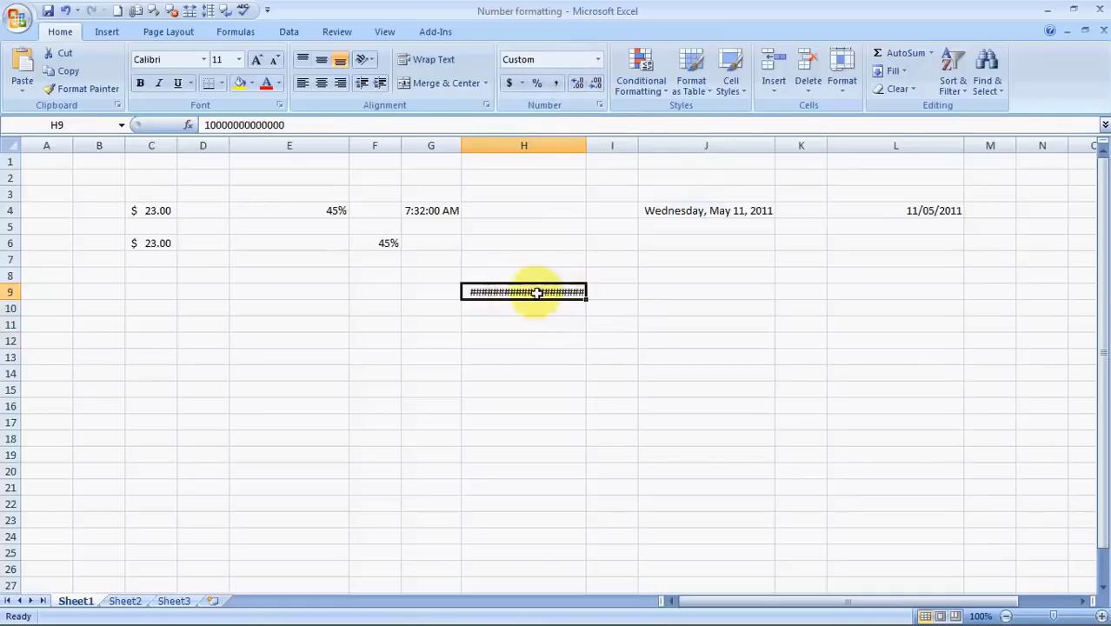
AutoFit column H and remove all decimals so H9 reads 10,000,000,000,000.
double_click(586, 145)
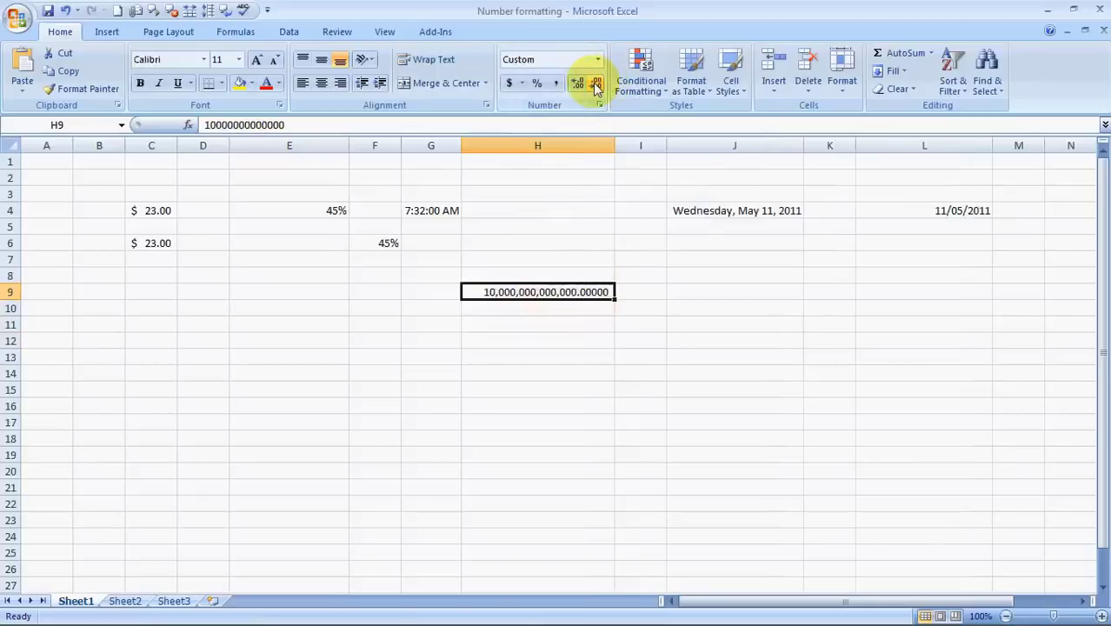
click(597, 84)
click(597, 84)
click(597, 84)
click(597, 84)
click(597, 84)
click(596, 84)
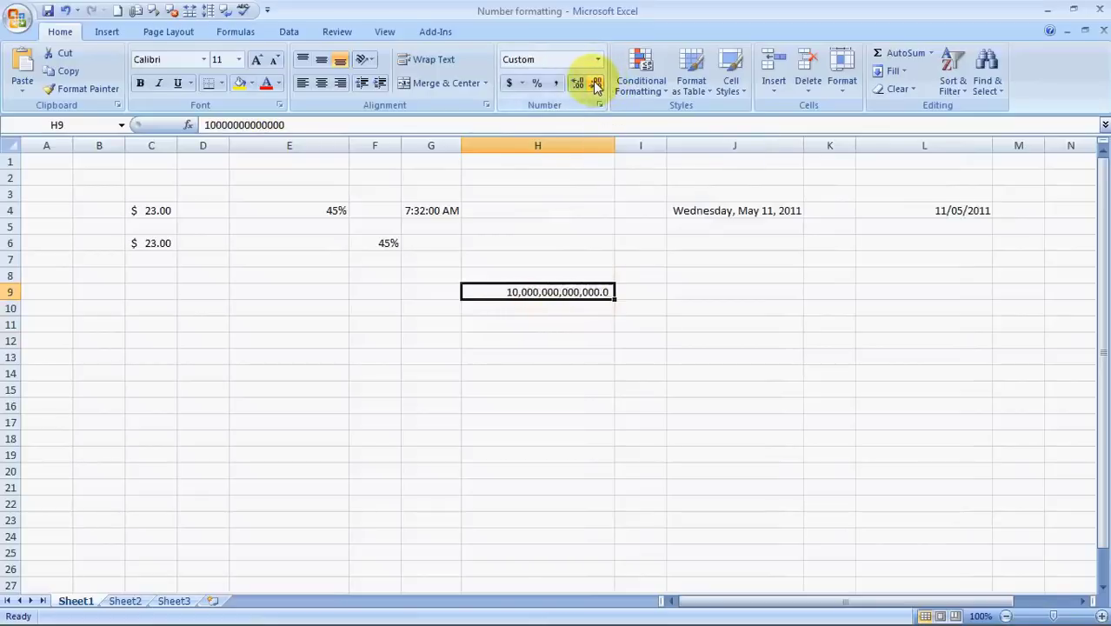
click(597, 85)
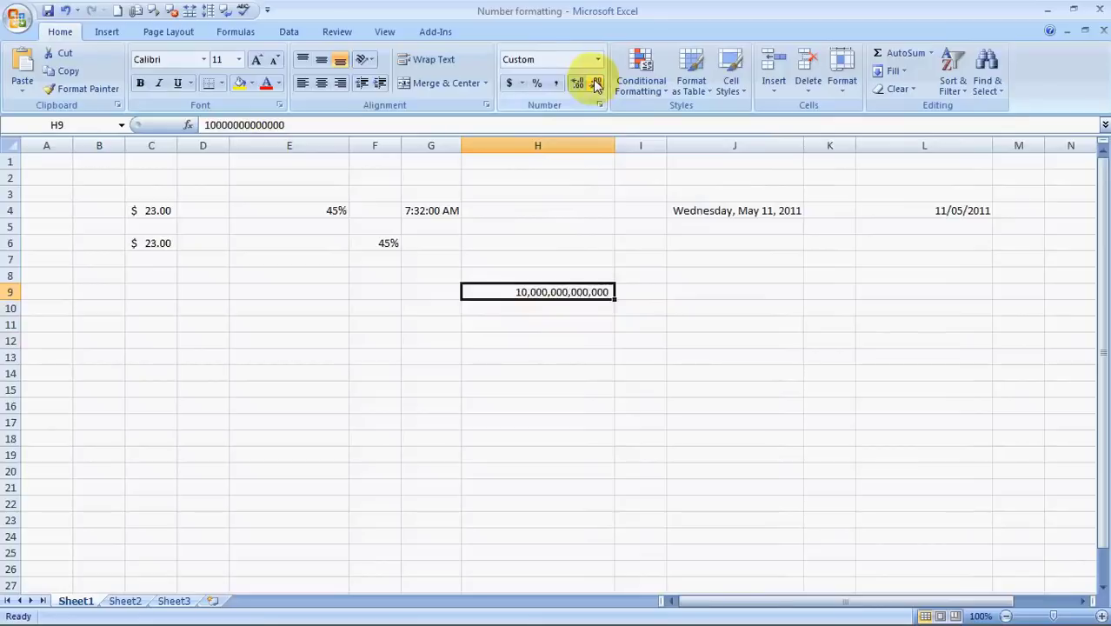
click(534, 242)
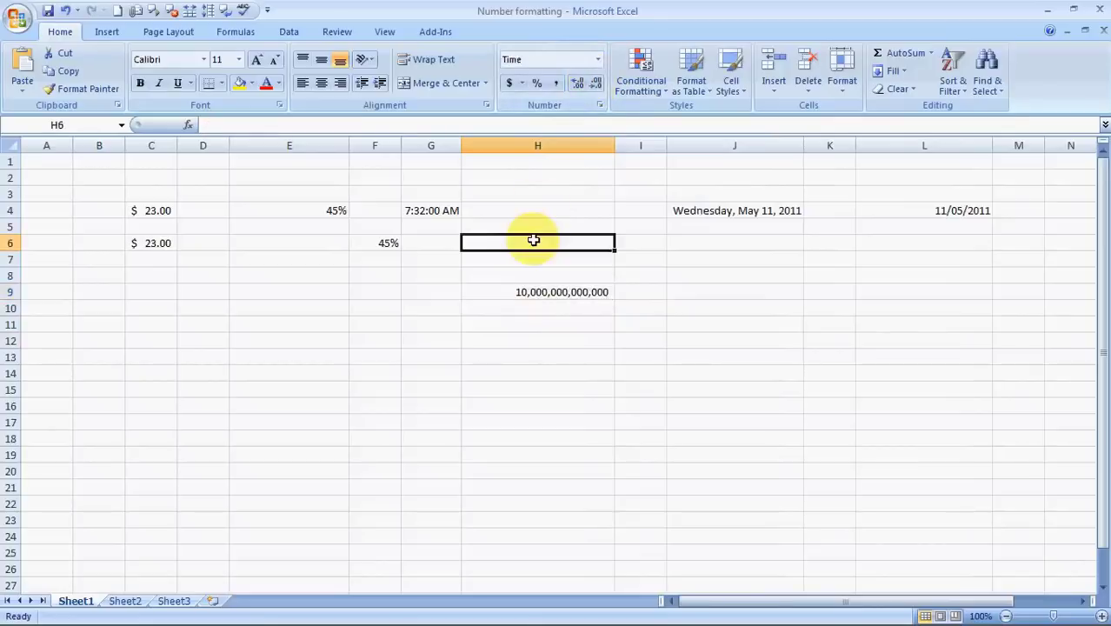
Type abc in K13 and 123 in K14, then reopen K13 for editing.
click(430, 306)
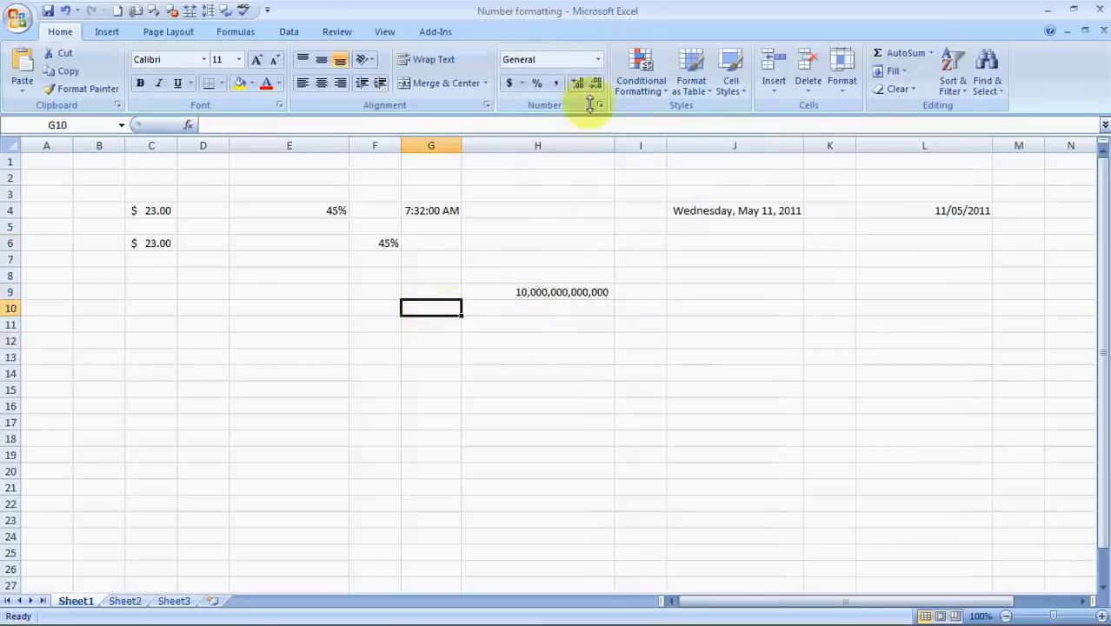
click(599, 60)
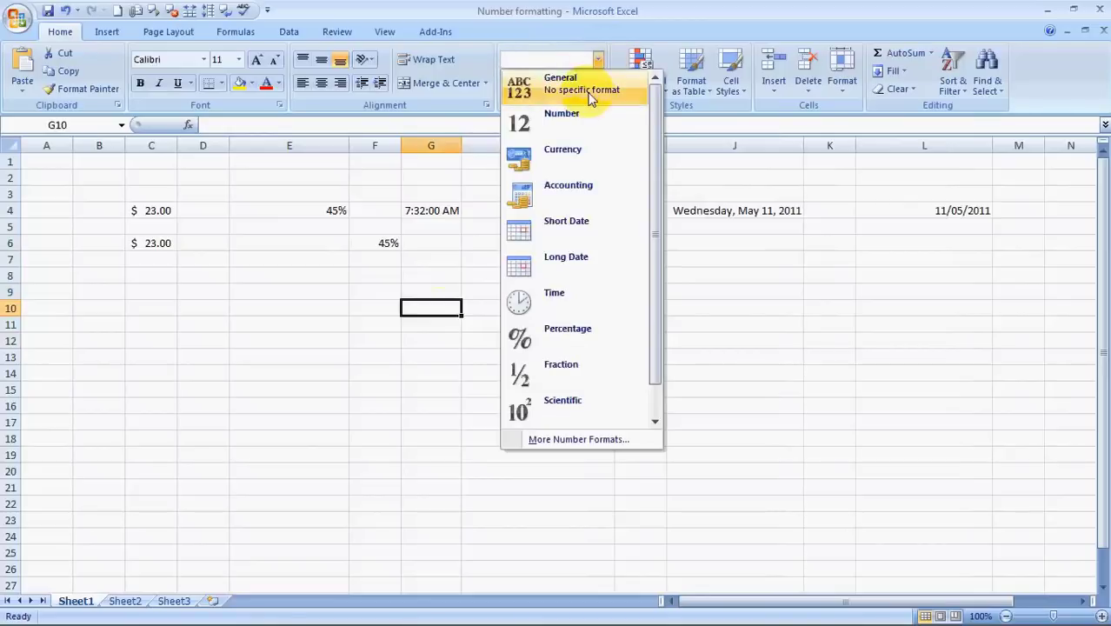
click(297, 414)
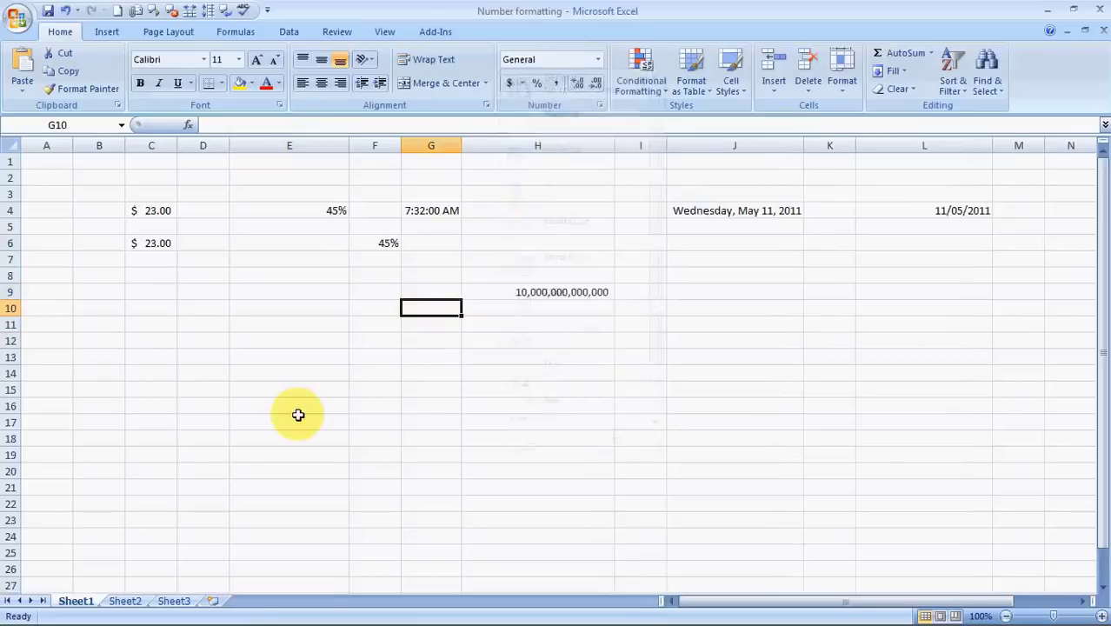
key(Right)
key(Right)
key(Right)
key(Right)
key(Right)
key(Down)
key(Down)
key(Down)
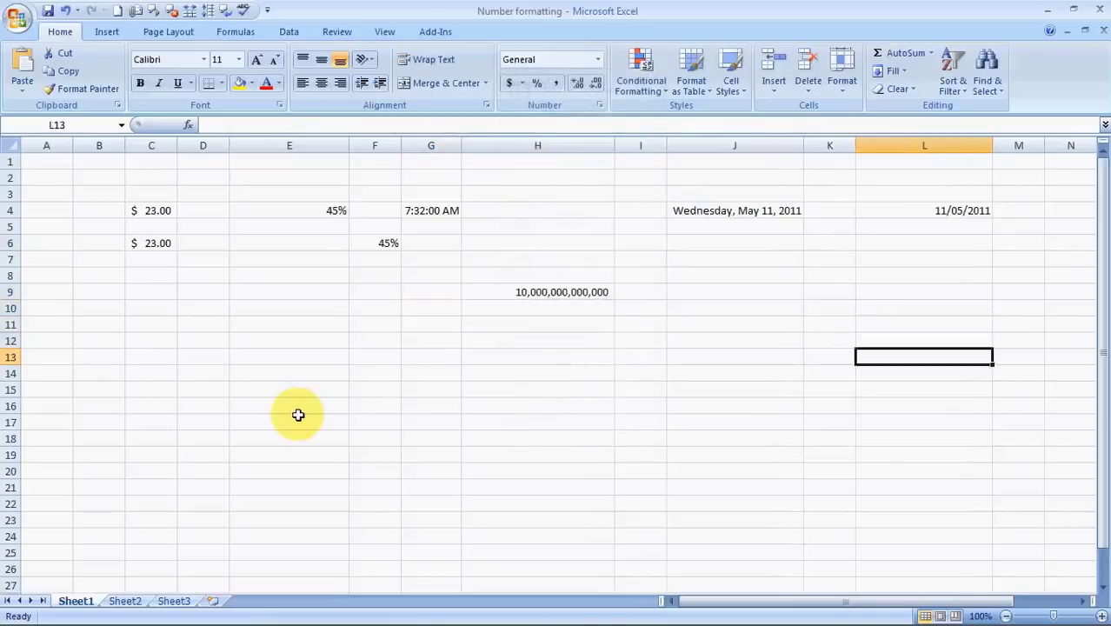
key(Left)
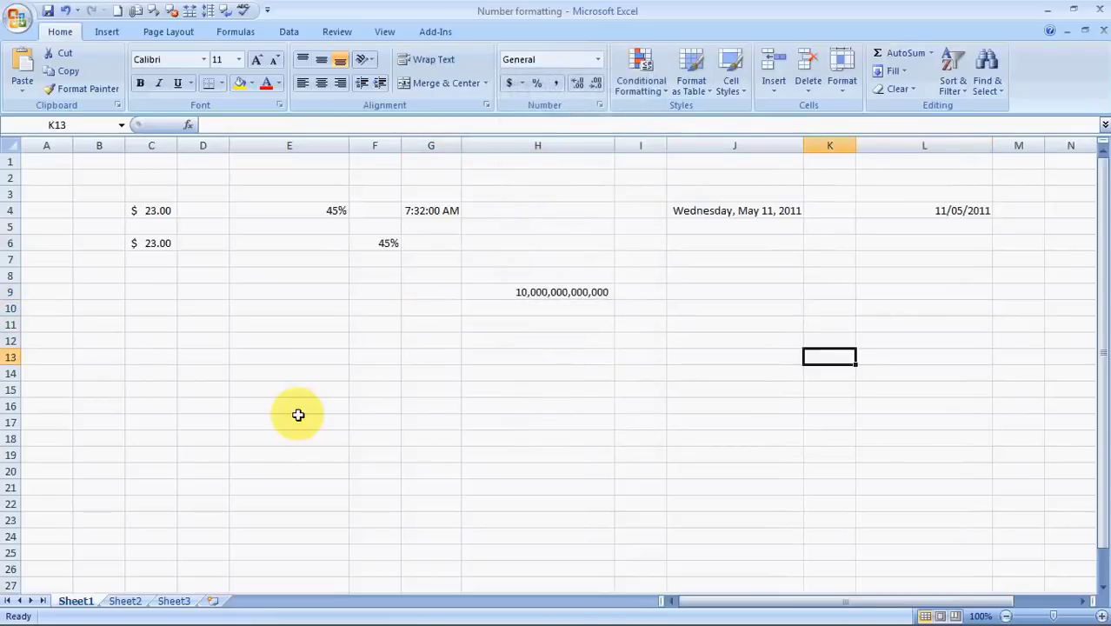
text(abc)
click(832, 380)
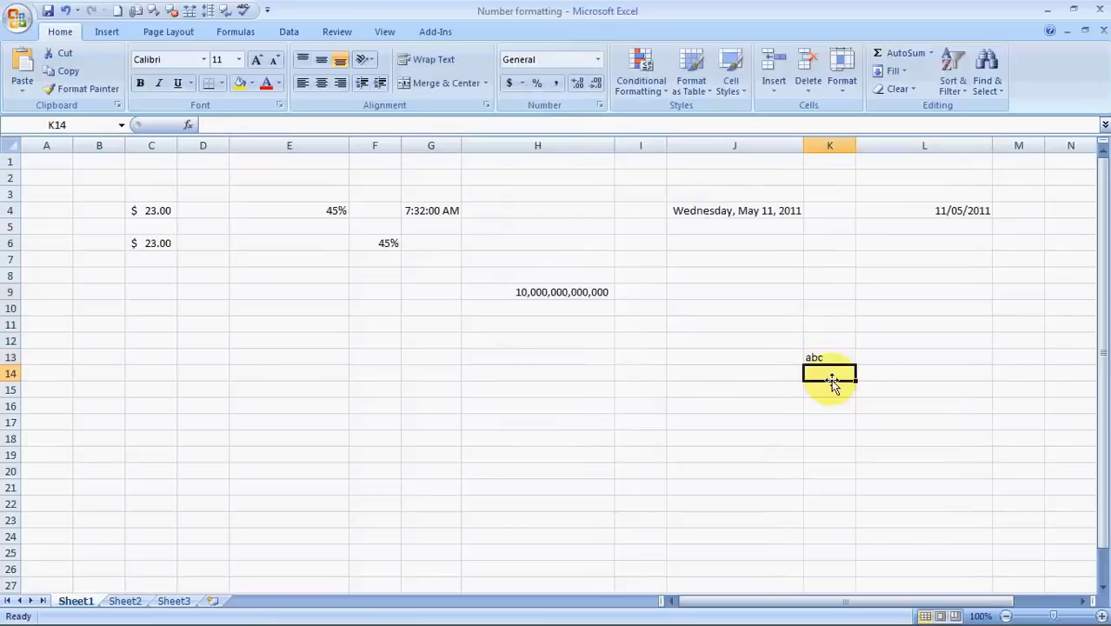
text(123)
key(Tab)
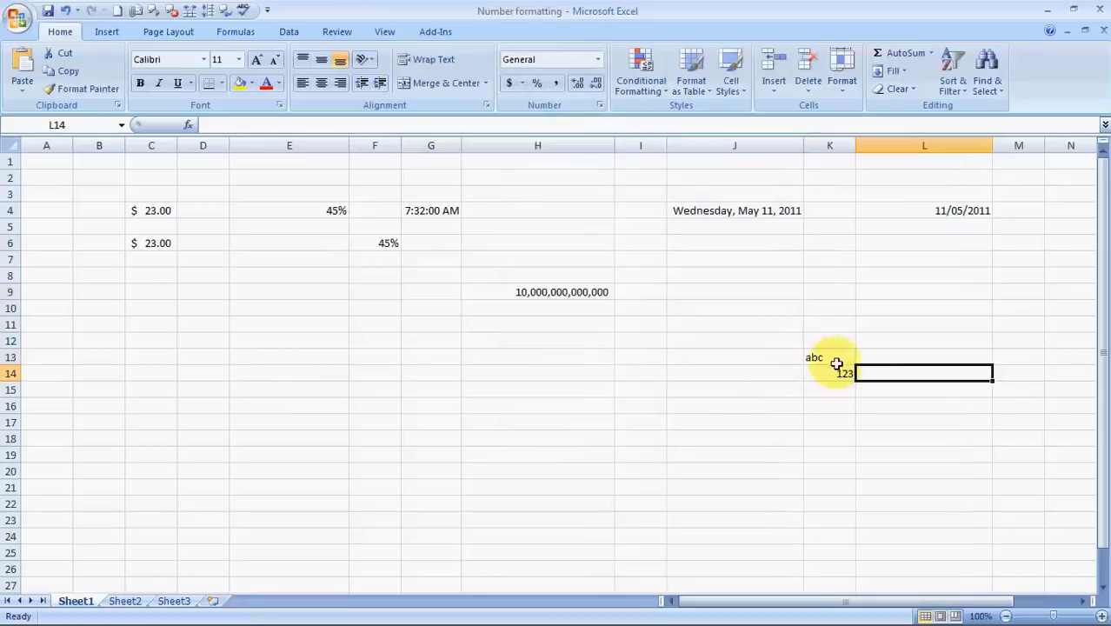
double_click(839, 359)
scroll(837, 361, down, 2)
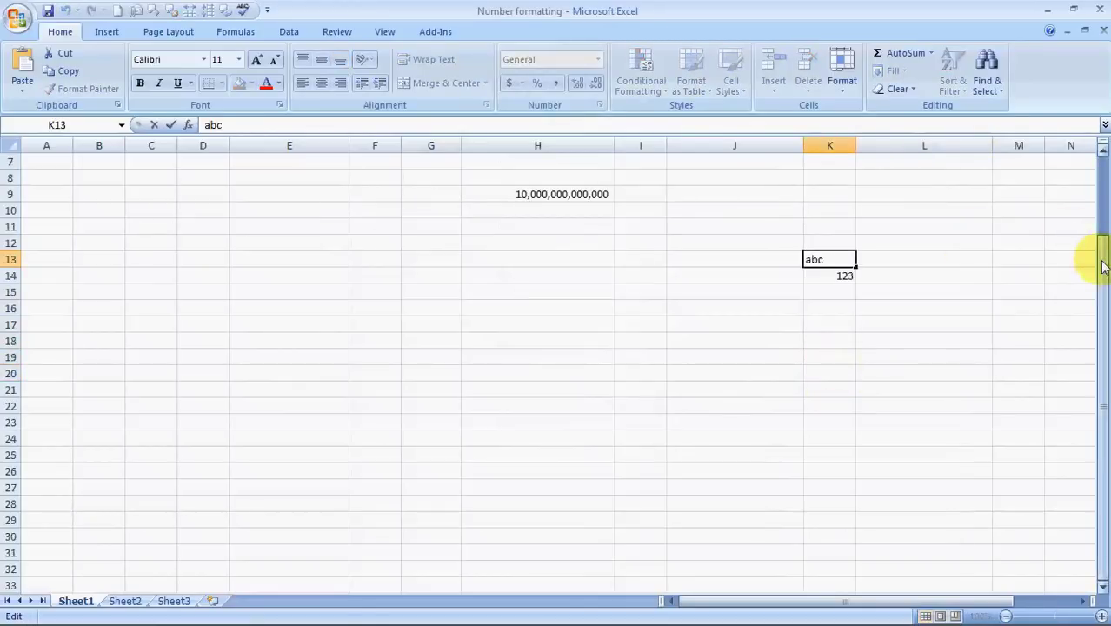
drag(1101, 265, 1102, 185)
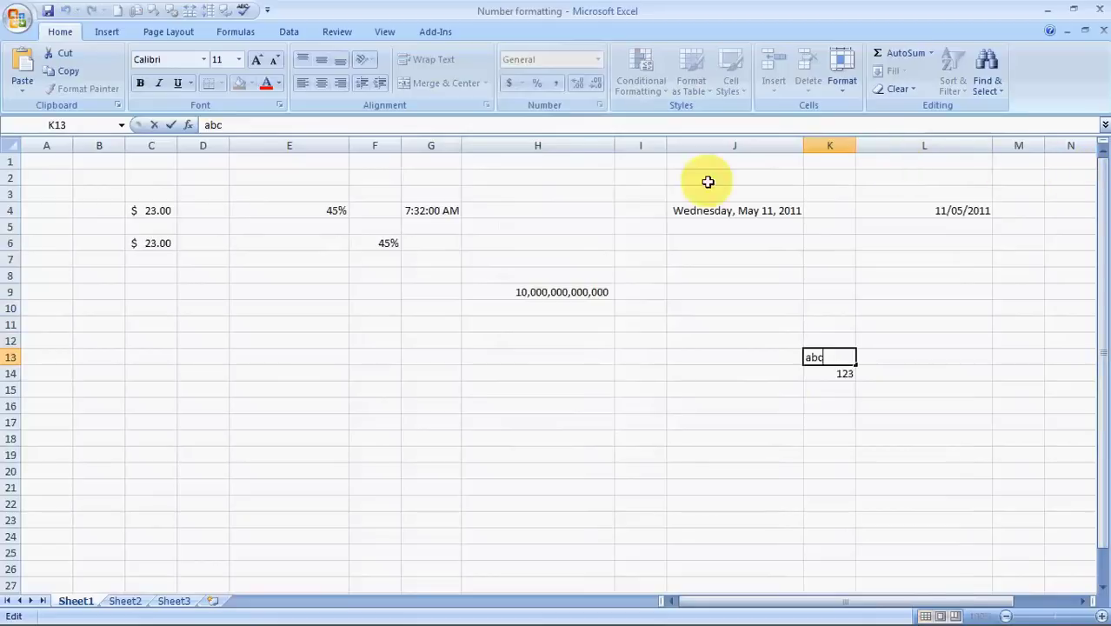
Apply the Number format to cell H3.
click(596, 193)
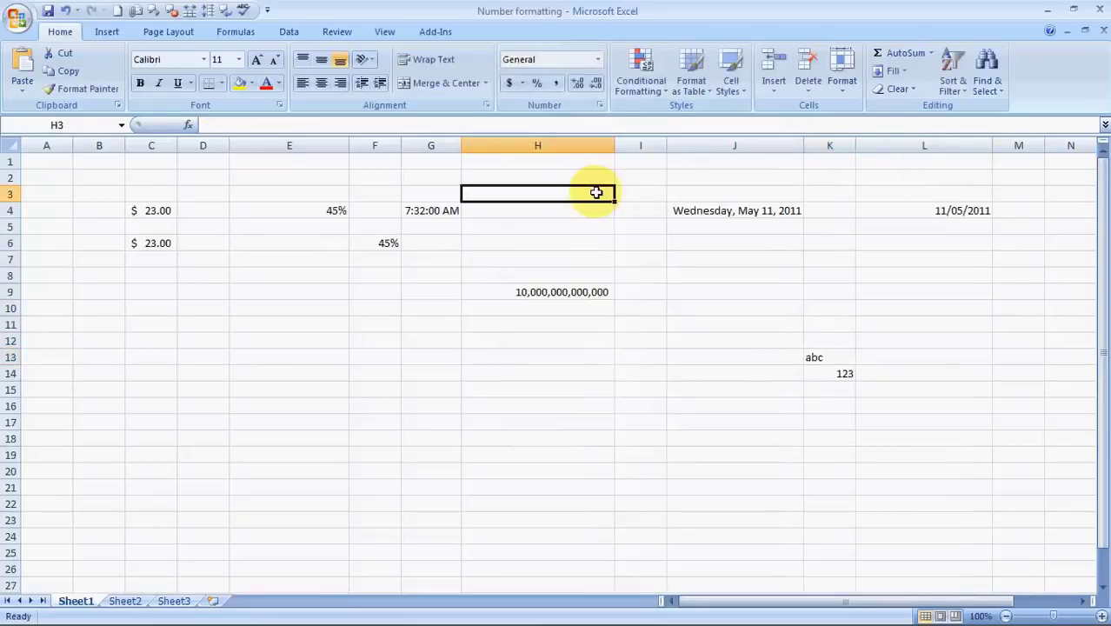
click(598, 60)
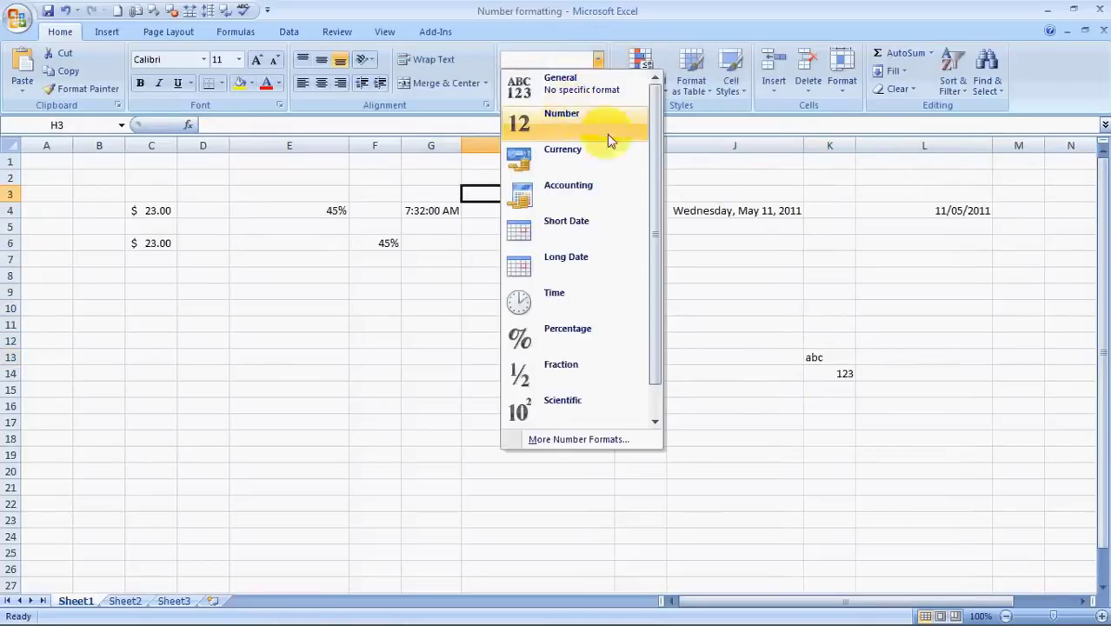
click(844, 373)
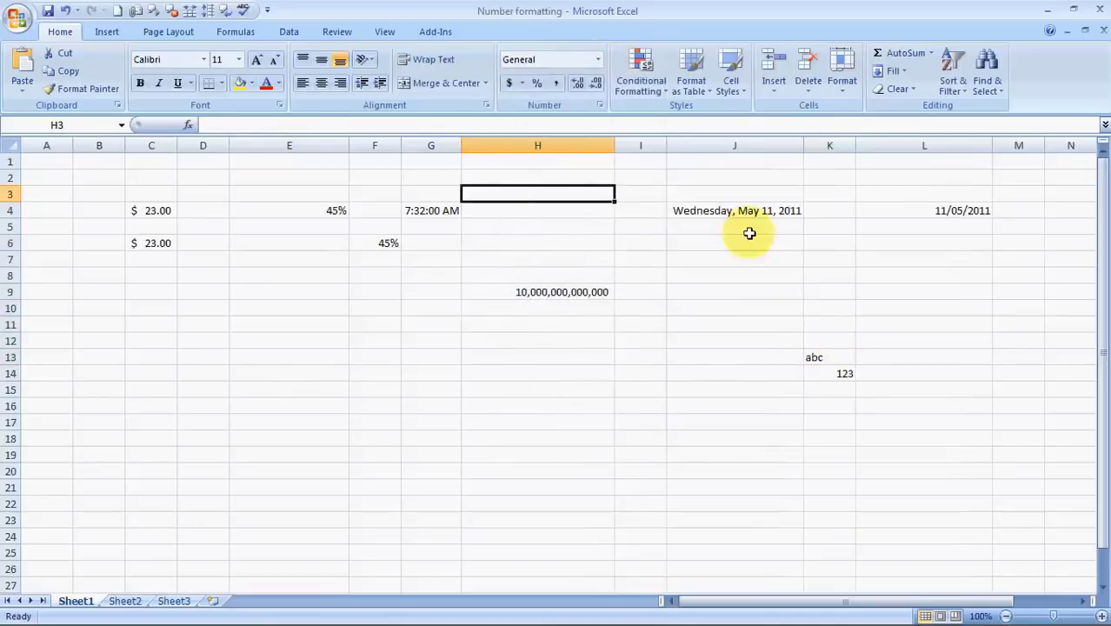
click(599, 59)
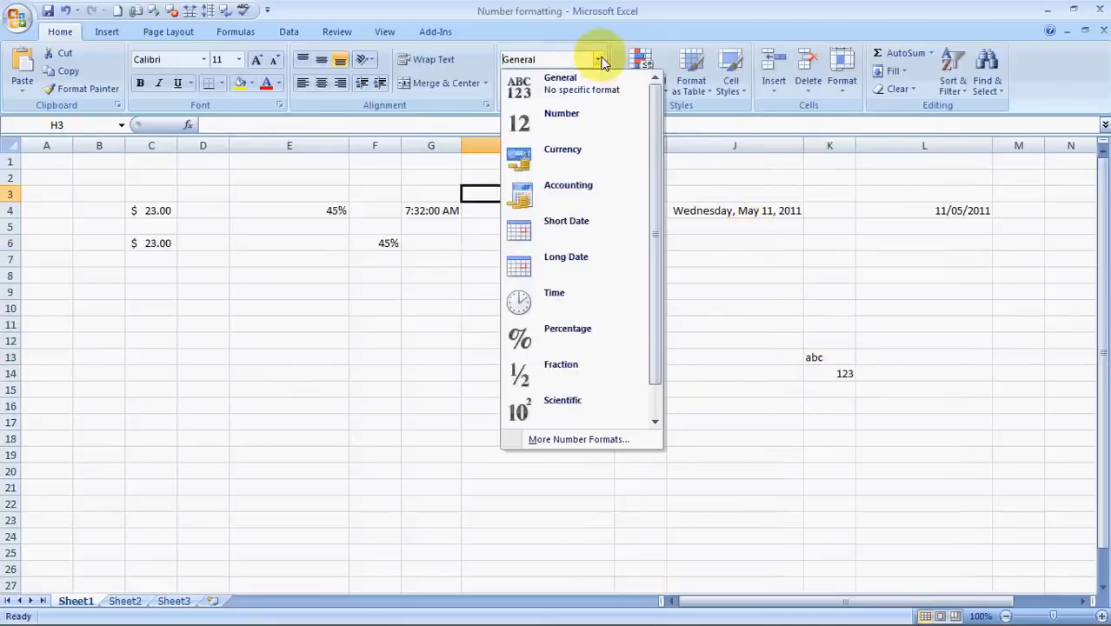
click(561, 113)
Format 123 in K14 as Number, then Currency, finally Accounting ($ 123.00).
click(836, 373)
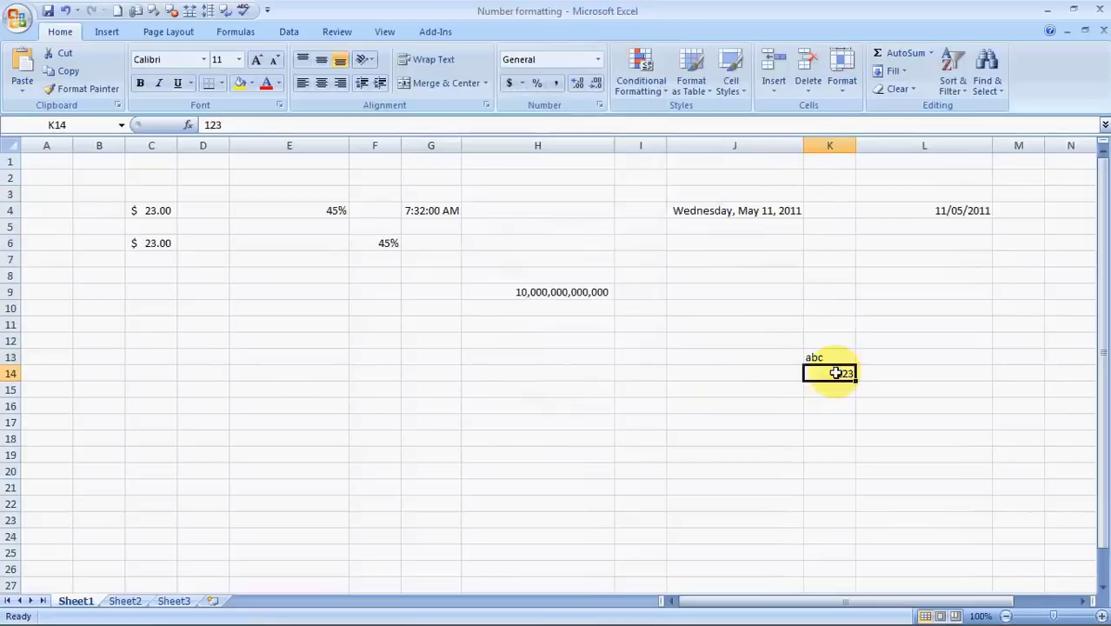
click(600, 61)
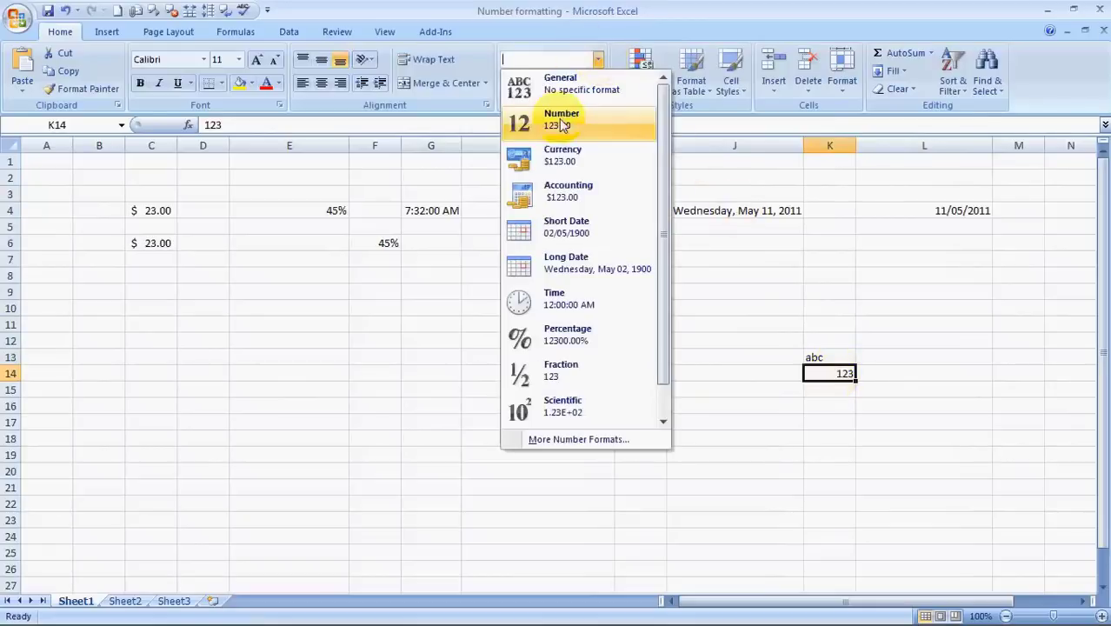
click(564, 122)
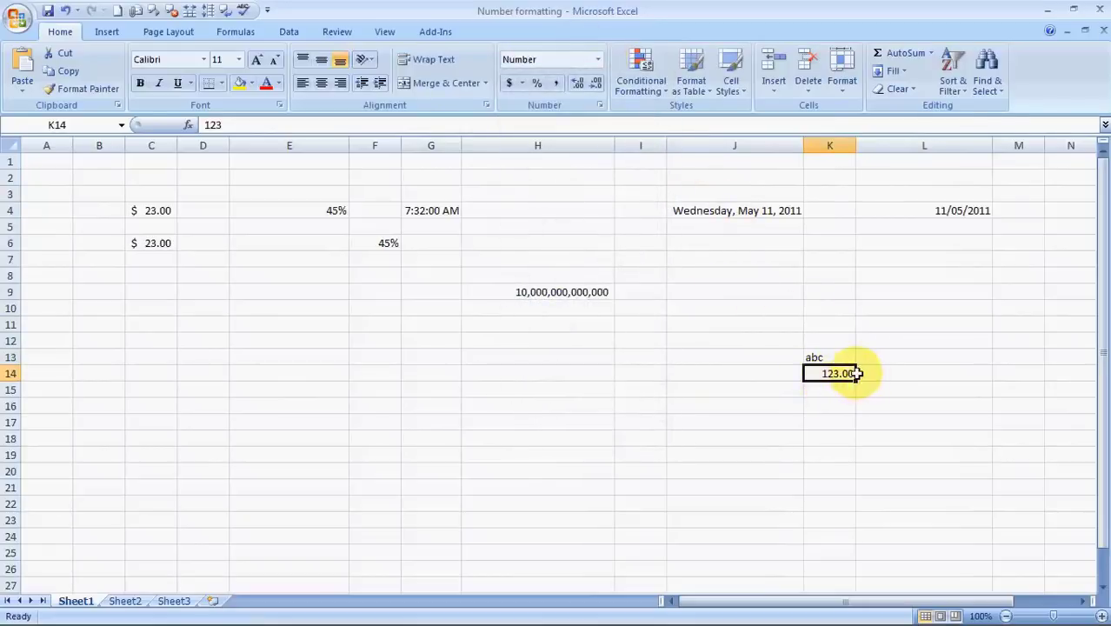
click(598, 61)
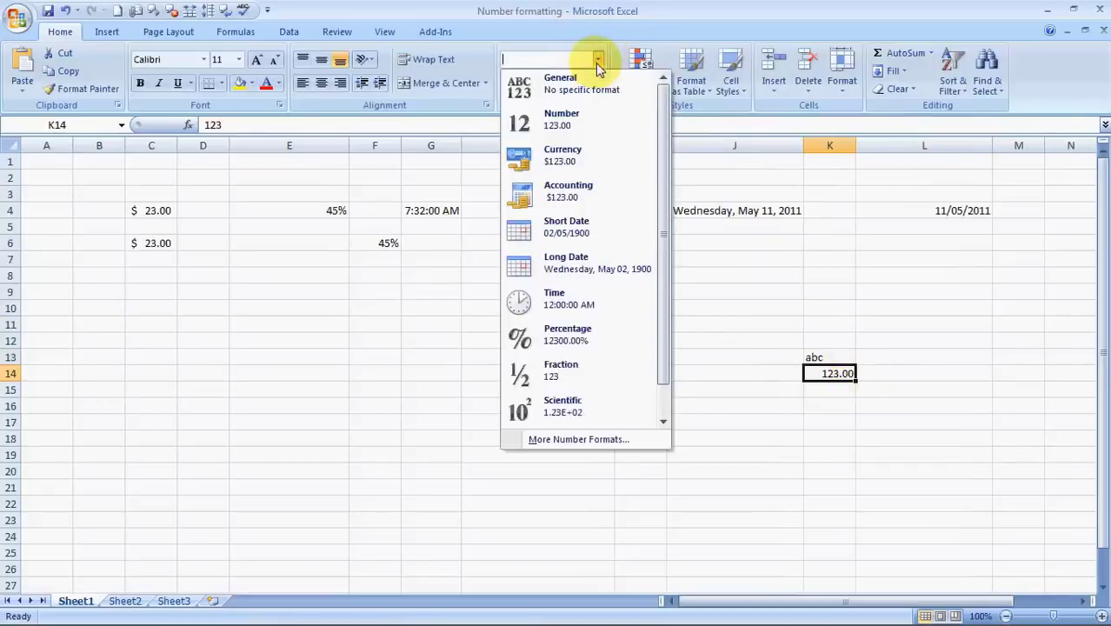
click(566, 163)
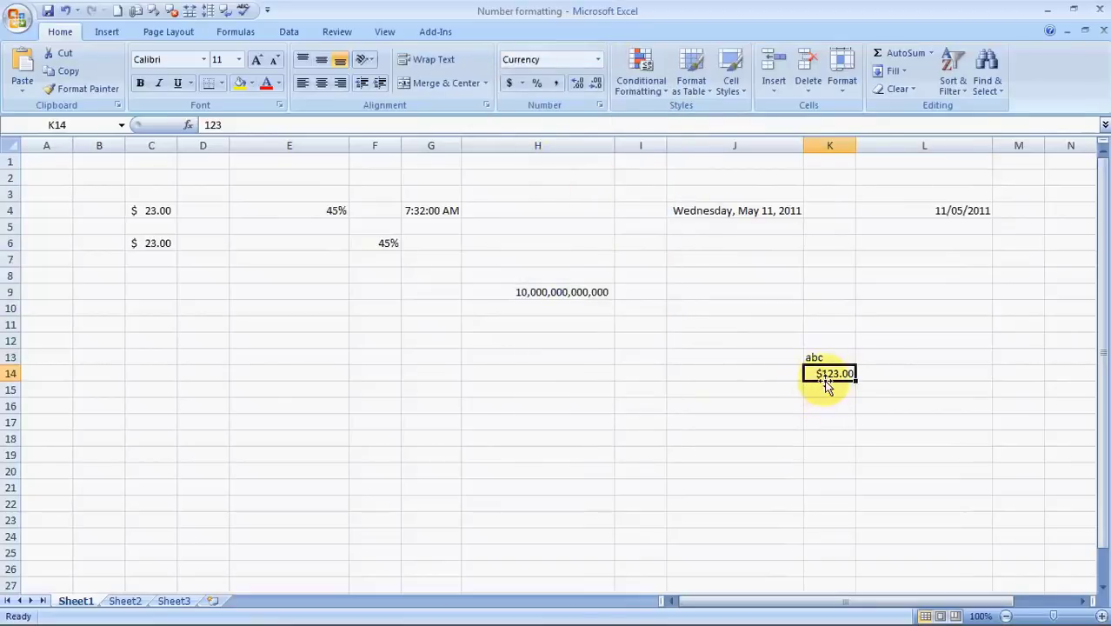
click(598, 60)
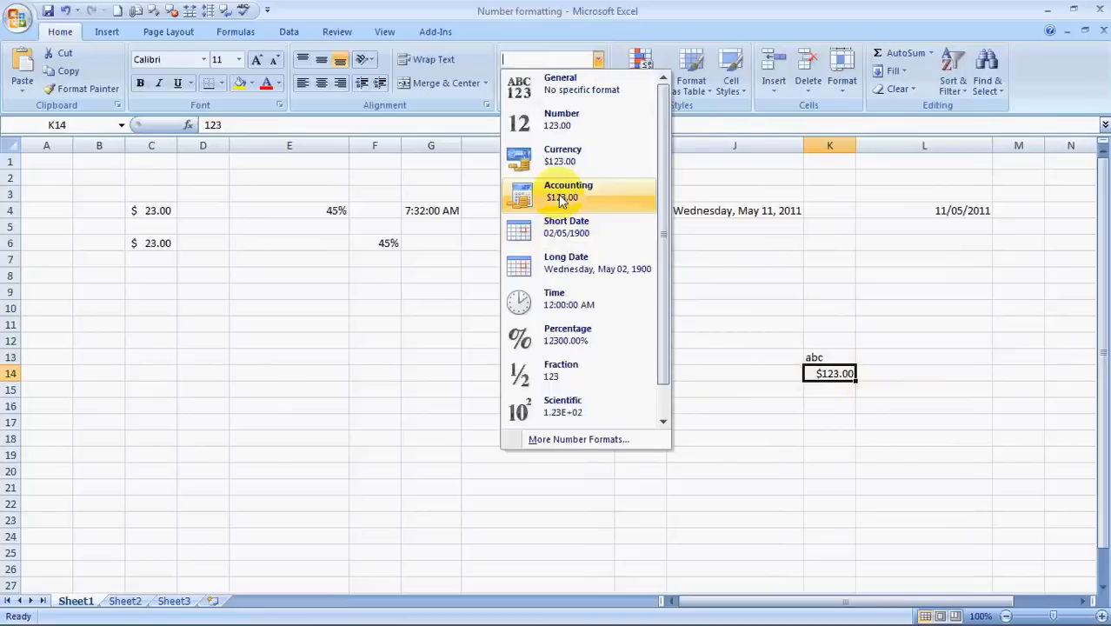
click(561, 200)
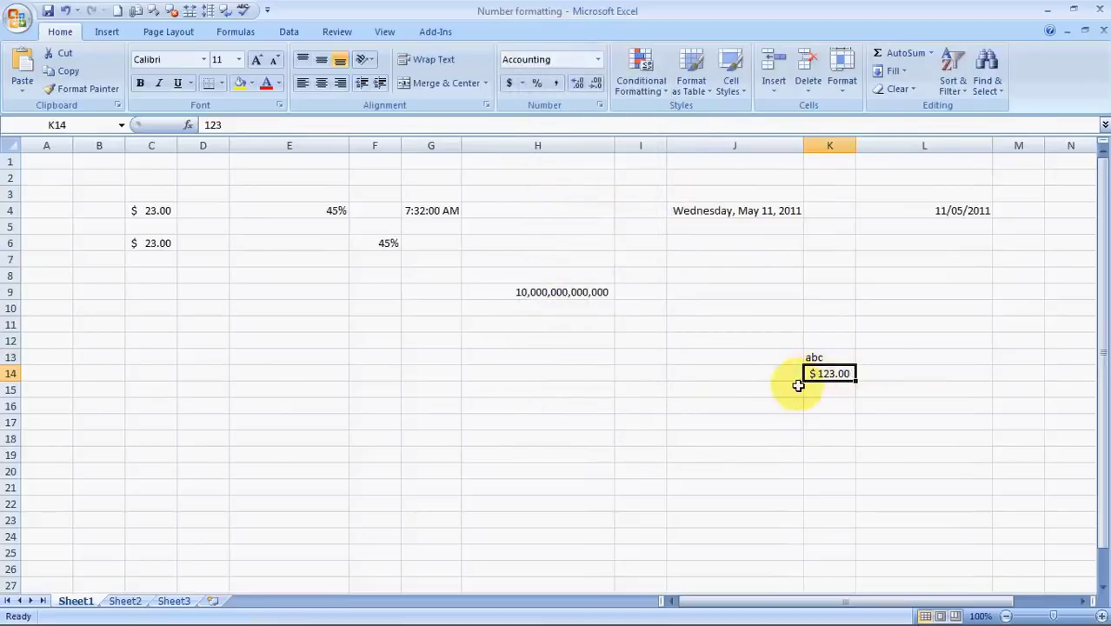
click(597, 59)
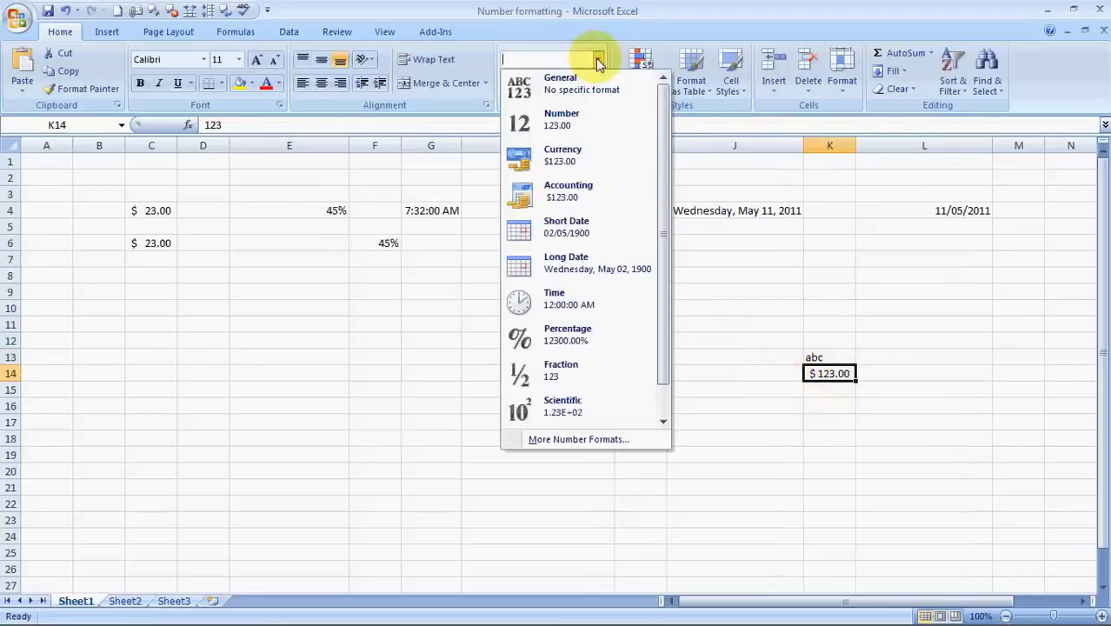
click(759, 180)
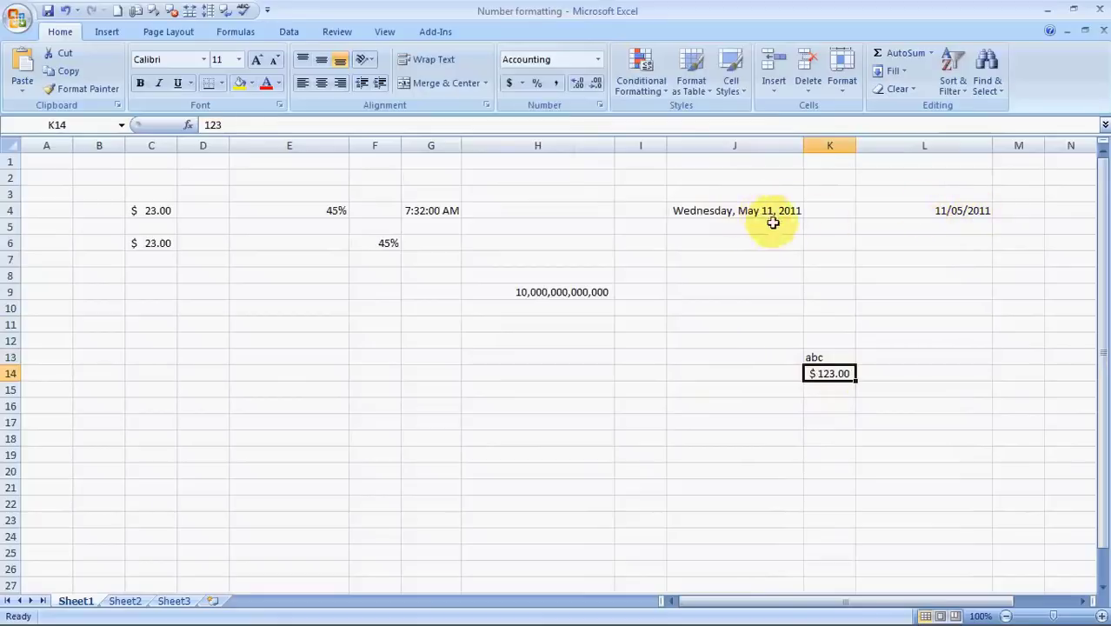
click(747, 181)
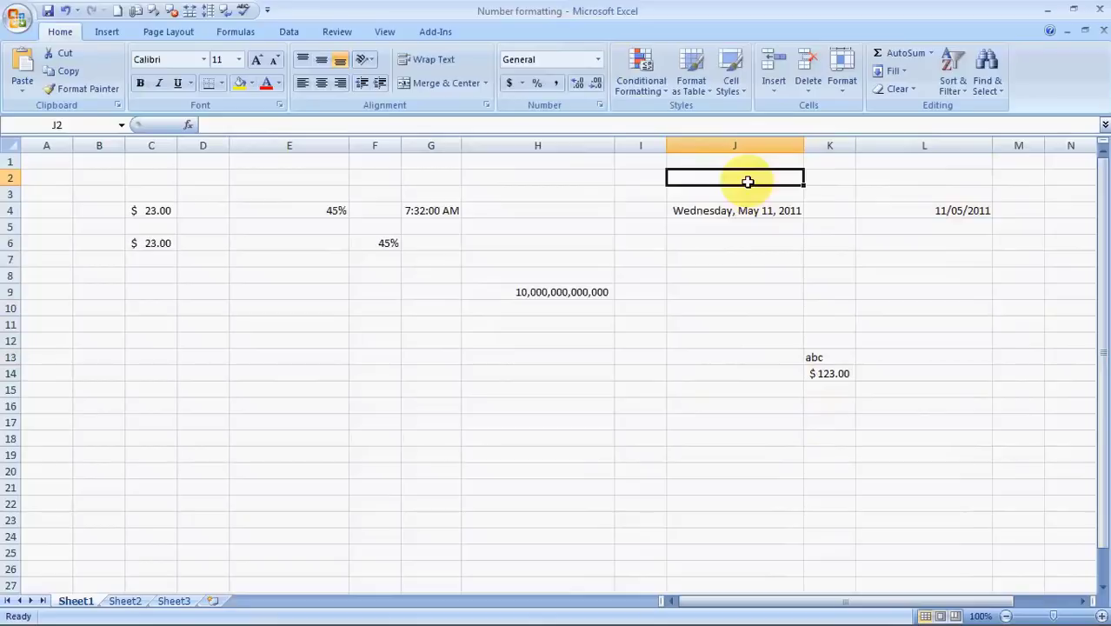
Insert today's date into J2 with Ctrl+;.
key(ctrl+shift+semicolon)
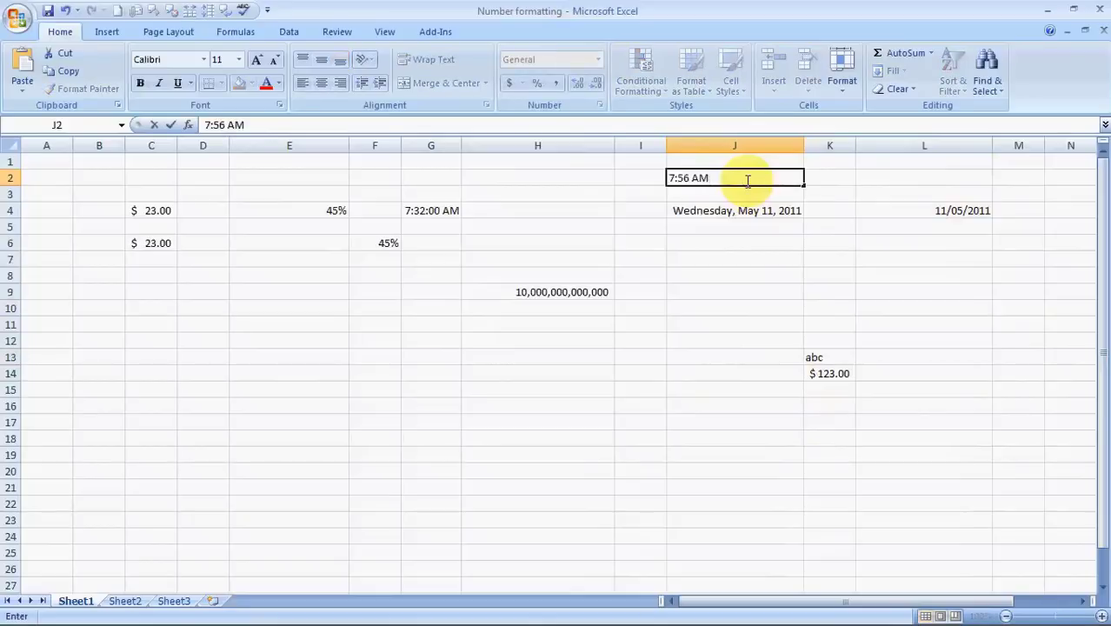
key(Escape)
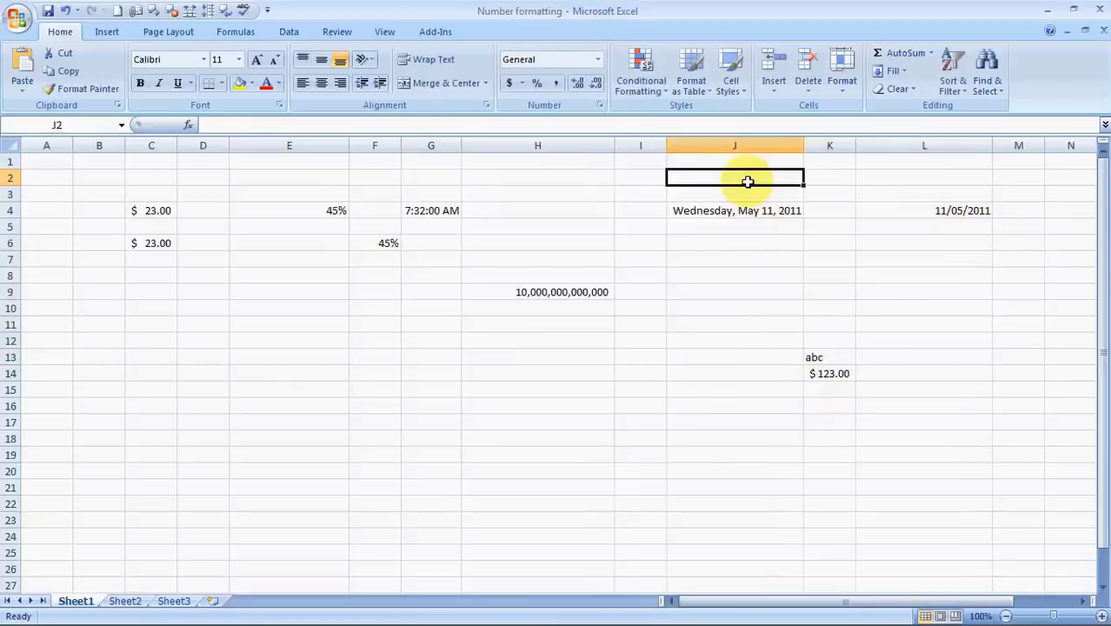
key(ctrl+semicolon)
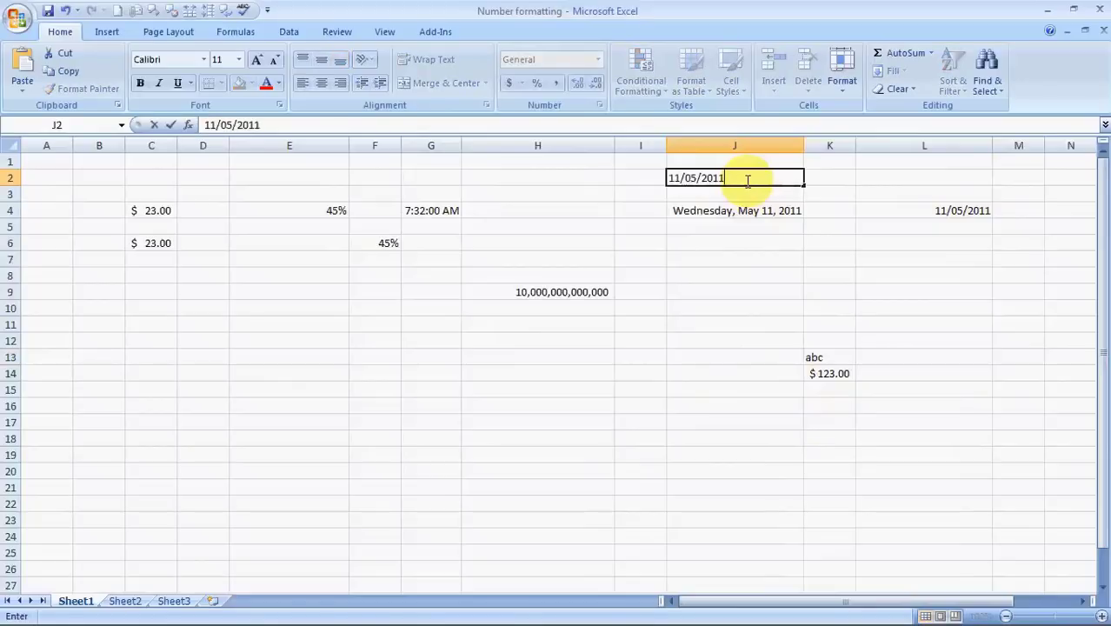
key(Tab)
click(745, 178)
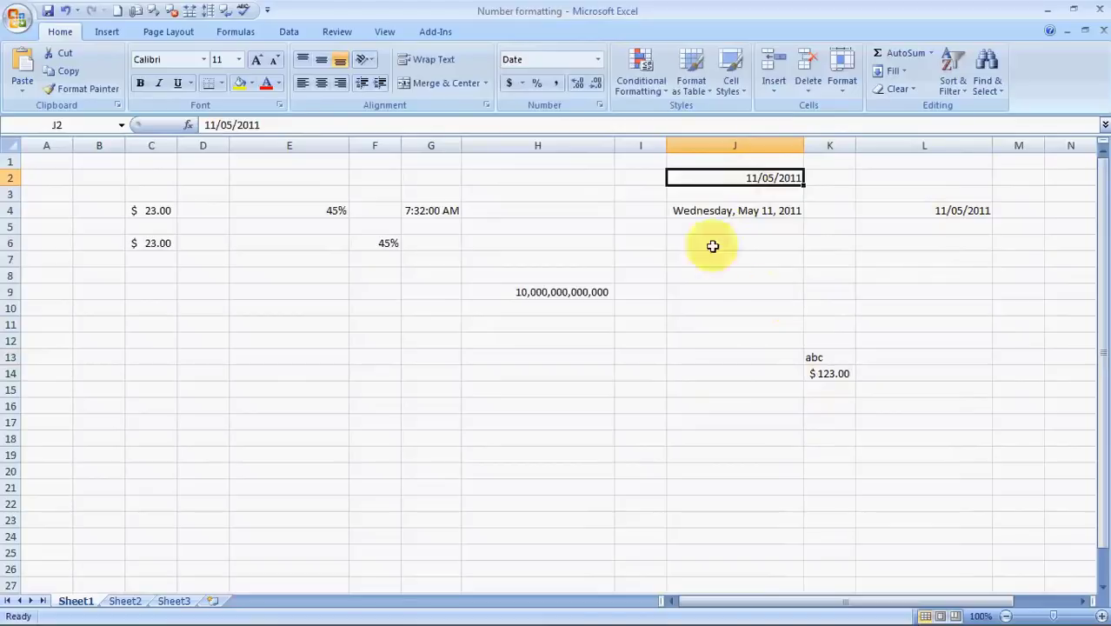
Give J2 the Long Date format and switch J4 to Short Date (11/05/2011).
click(711, 210)
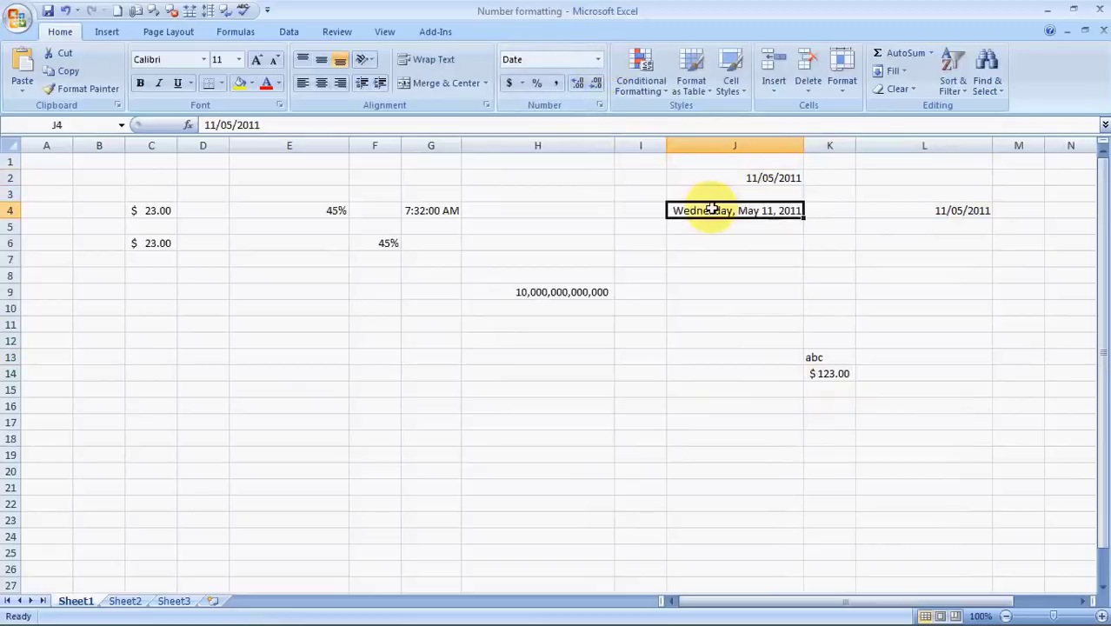
click(599, 59)
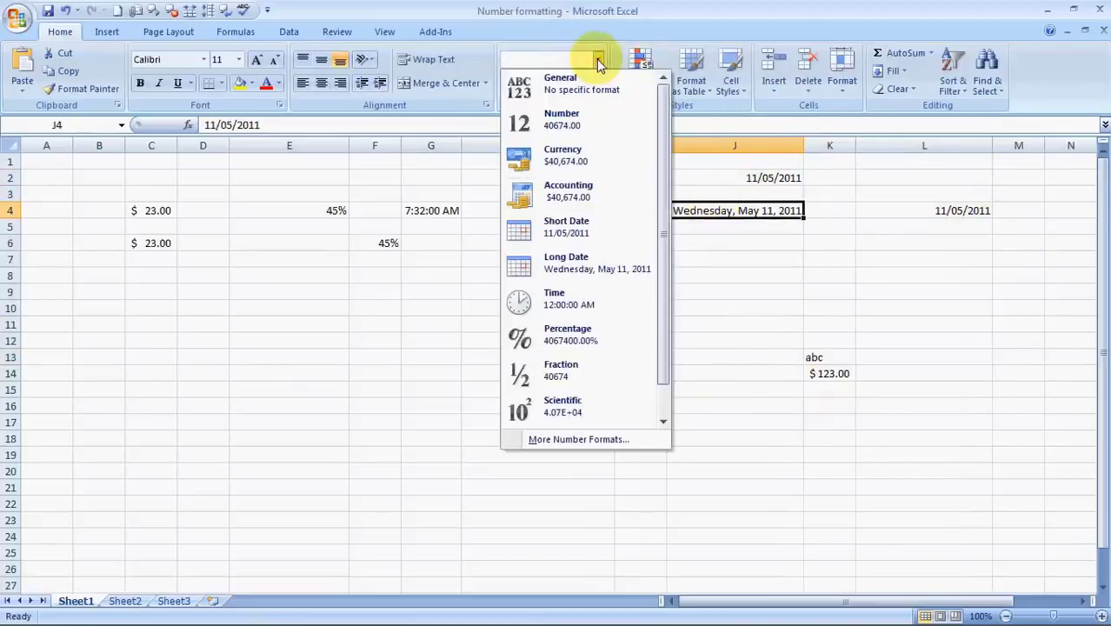
click(557, 270)
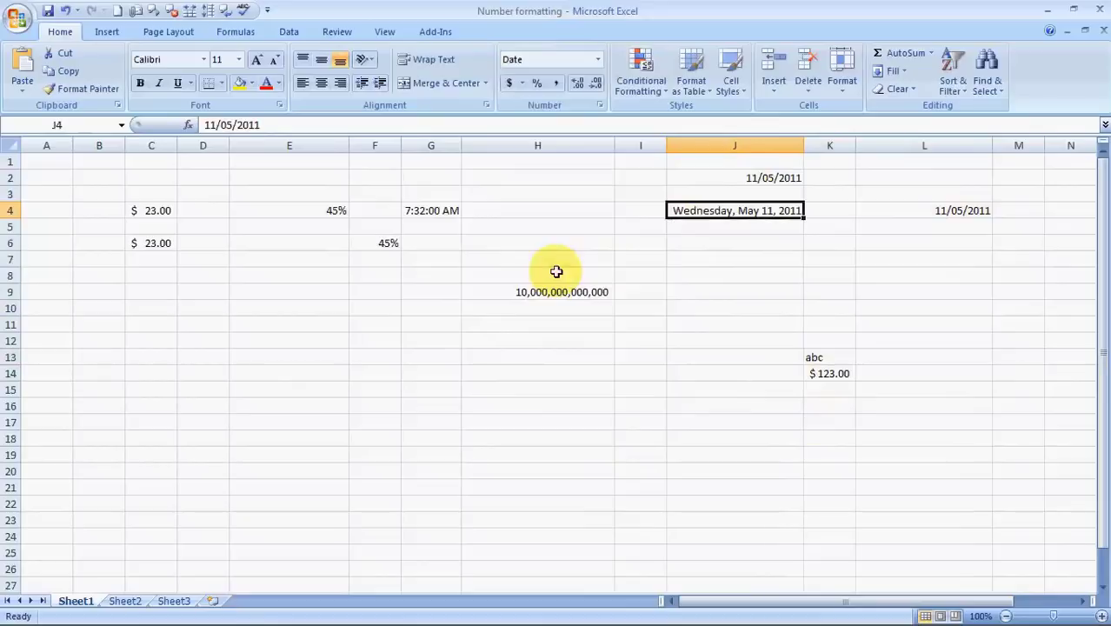
click(718, 178)
click(598, 59)
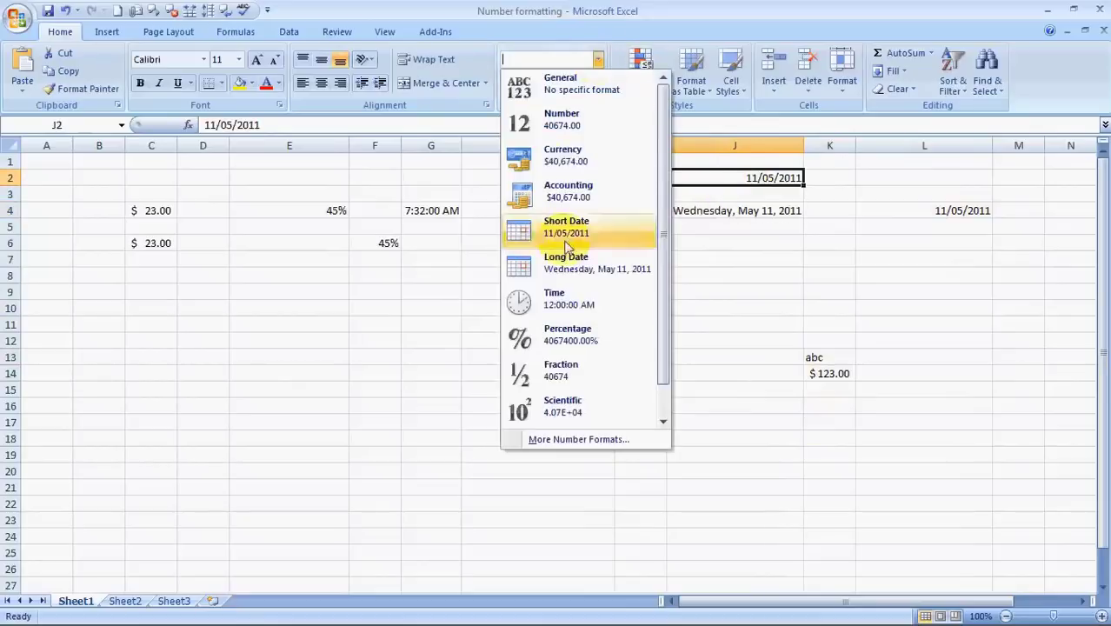
click(564, 265)
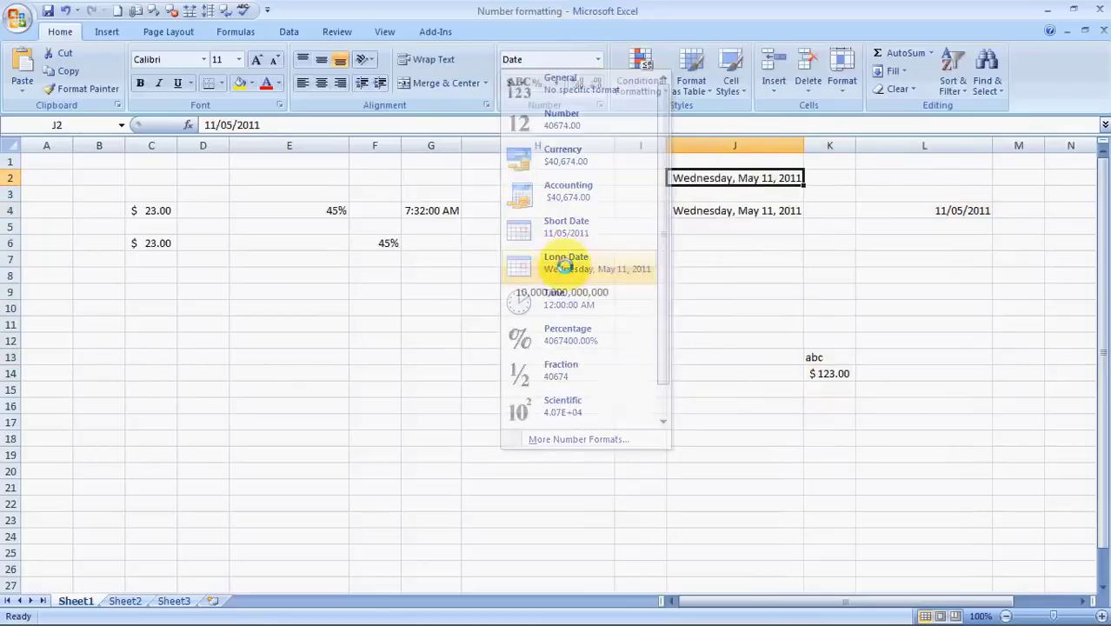
click(715, 216)
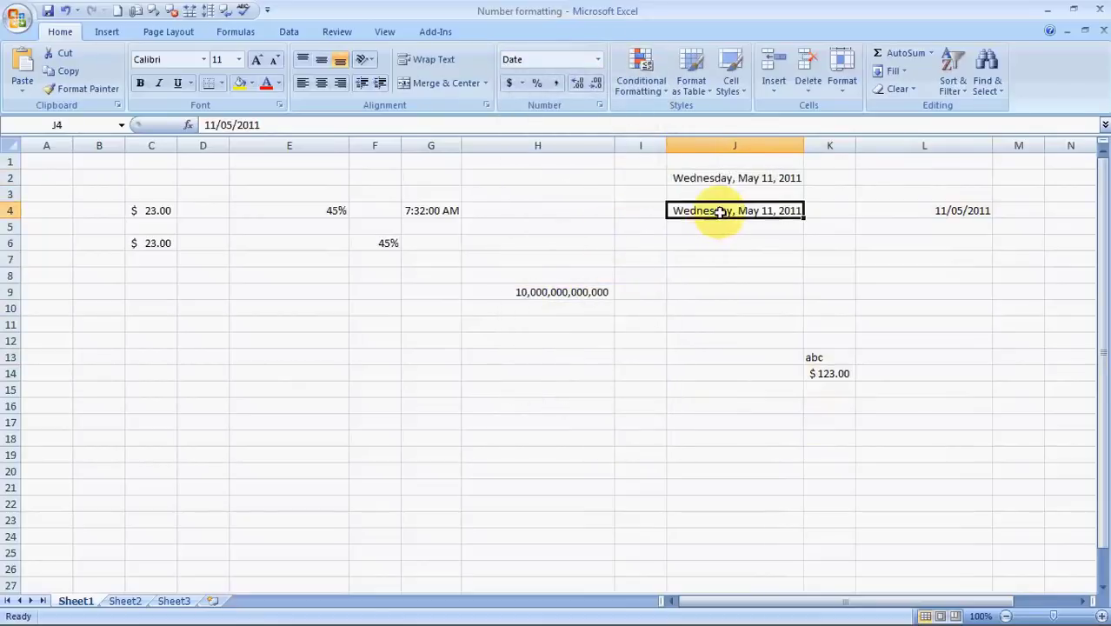
click(599, 60)
click(564, 230)
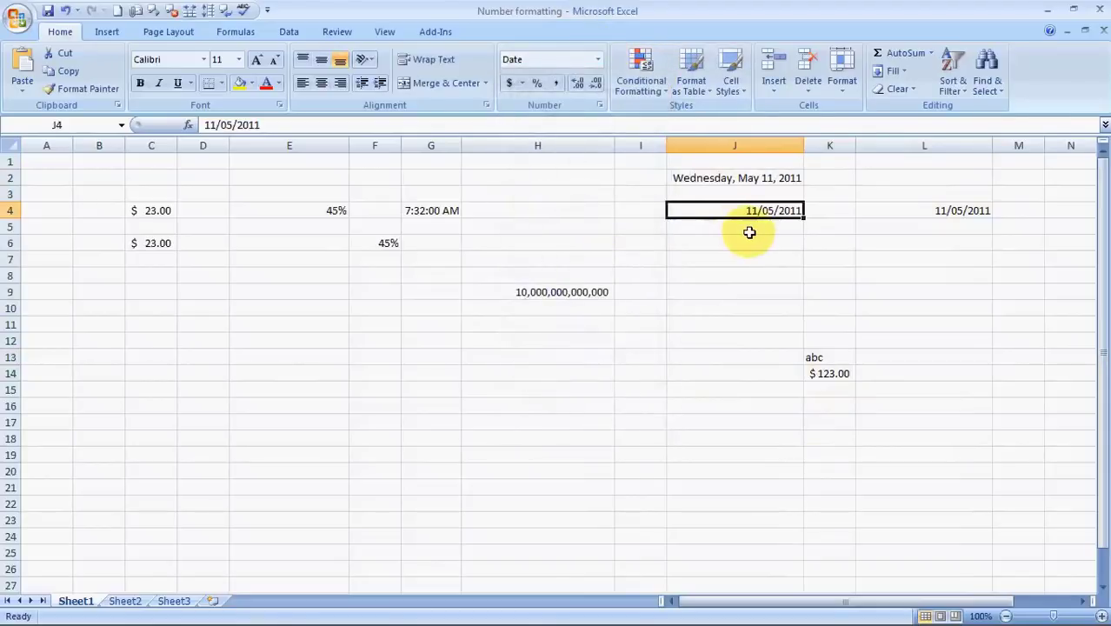
click(598, 59)
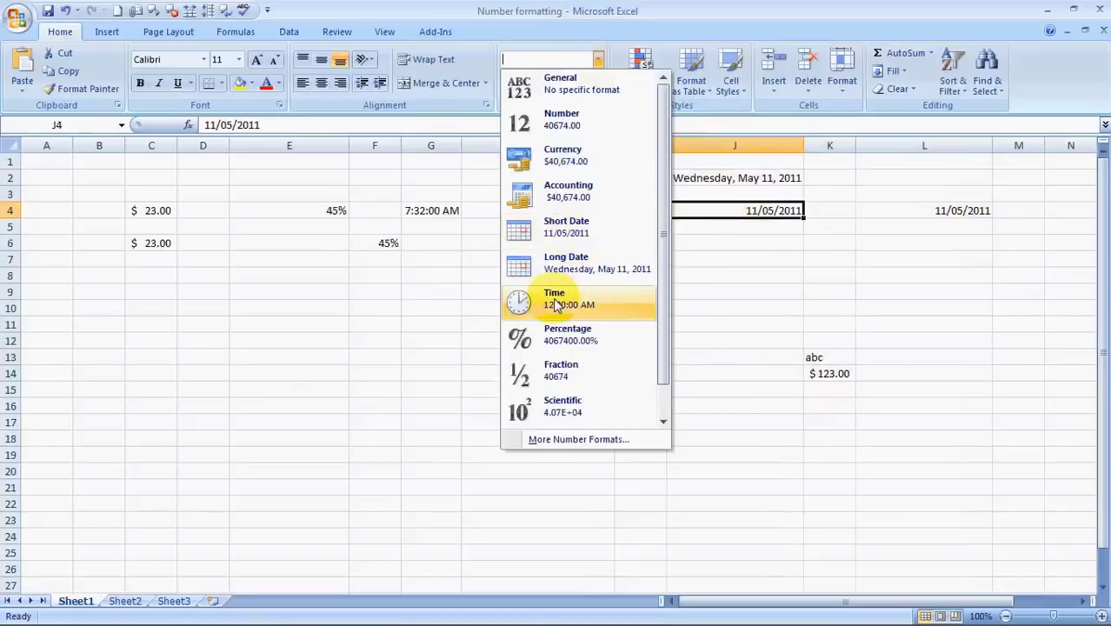
click(453, 314)
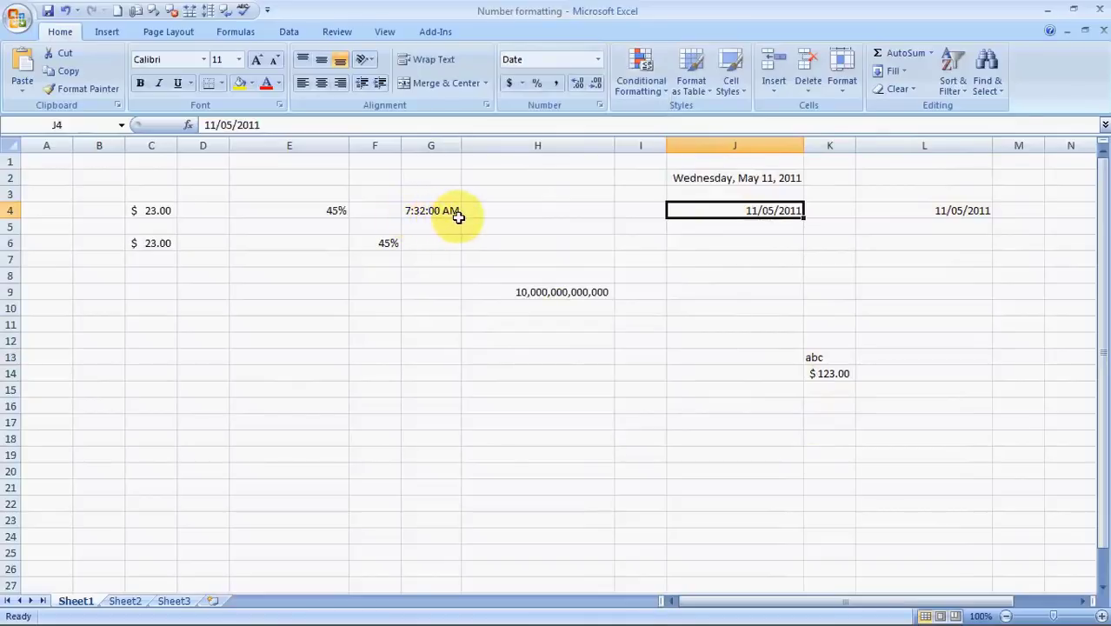
click(723, 264)
Insert the current time into I6 and I7 with Ctrl+Shift+;.
key(Up)
key(Left)
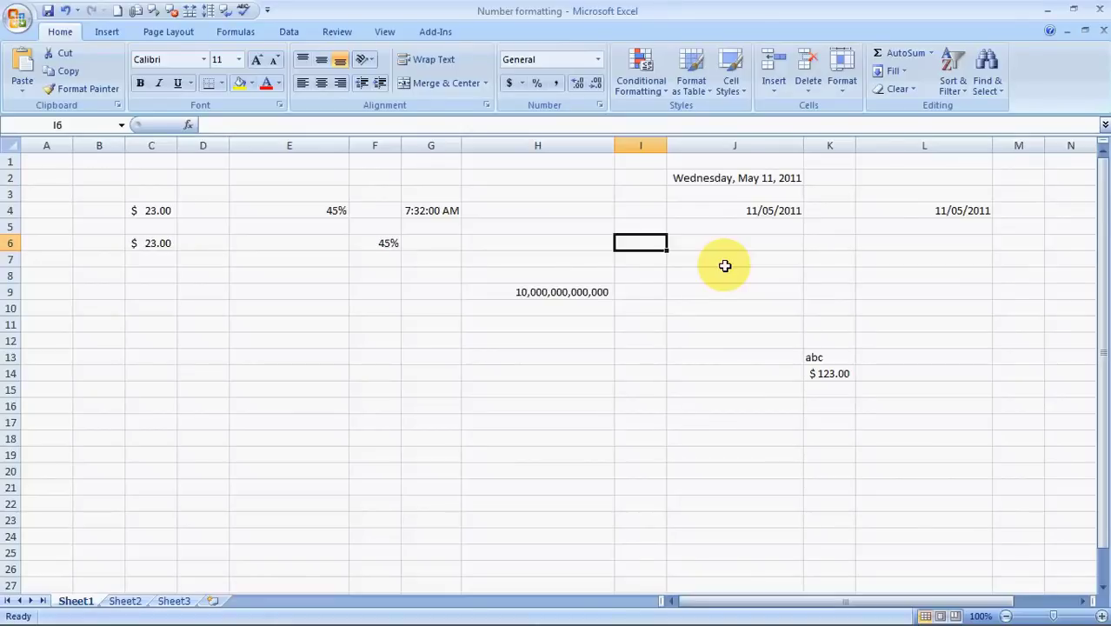
key(ctrl+shift+semicolon)
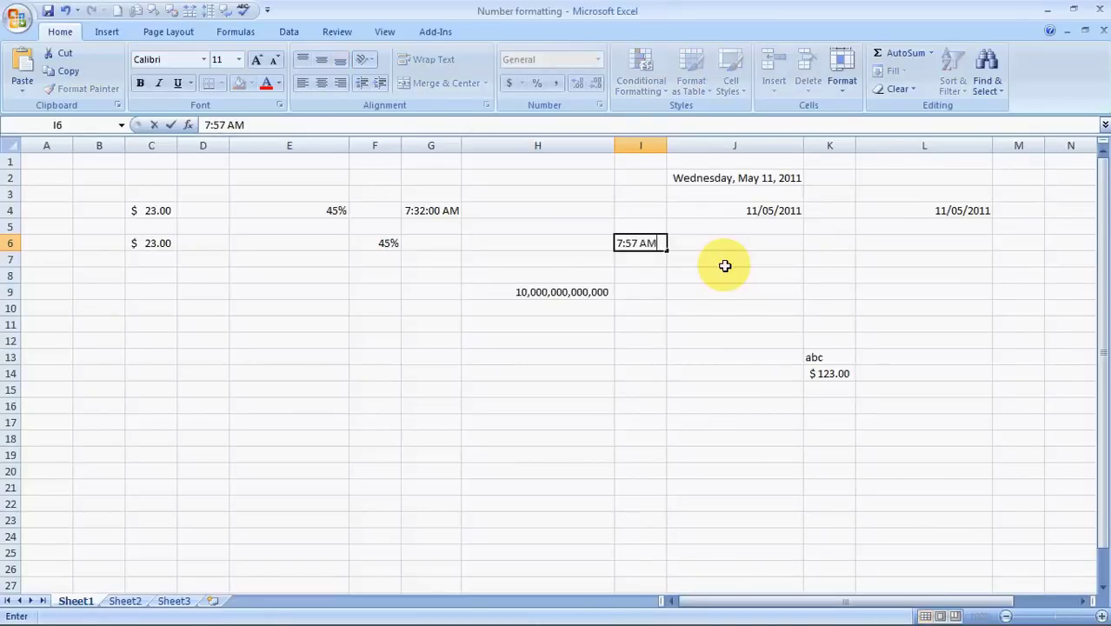
key(Return)
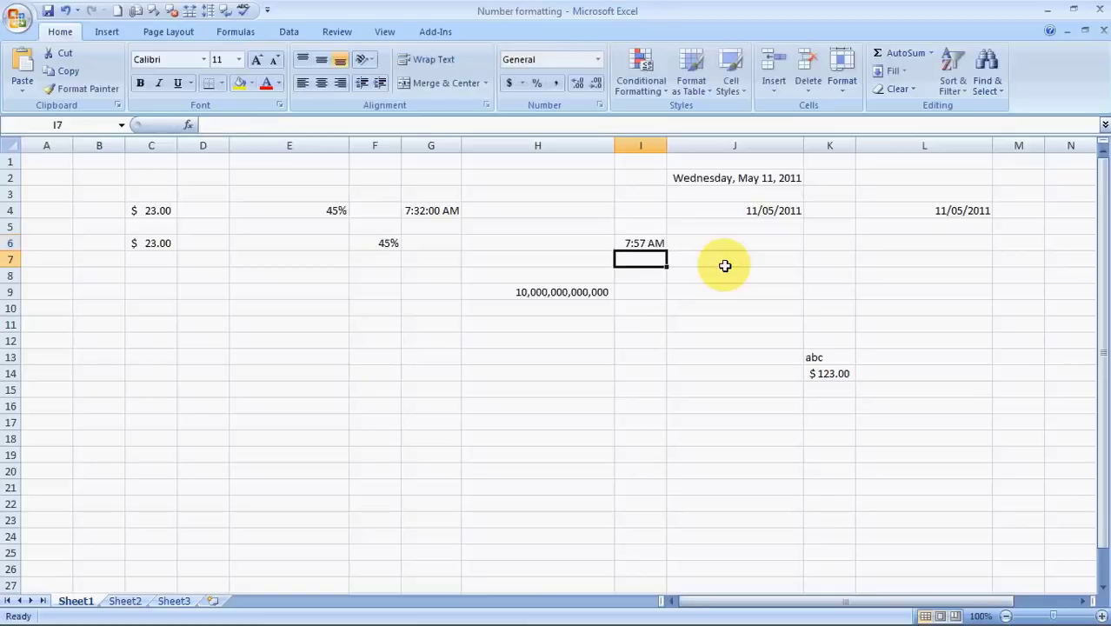
key(Up)
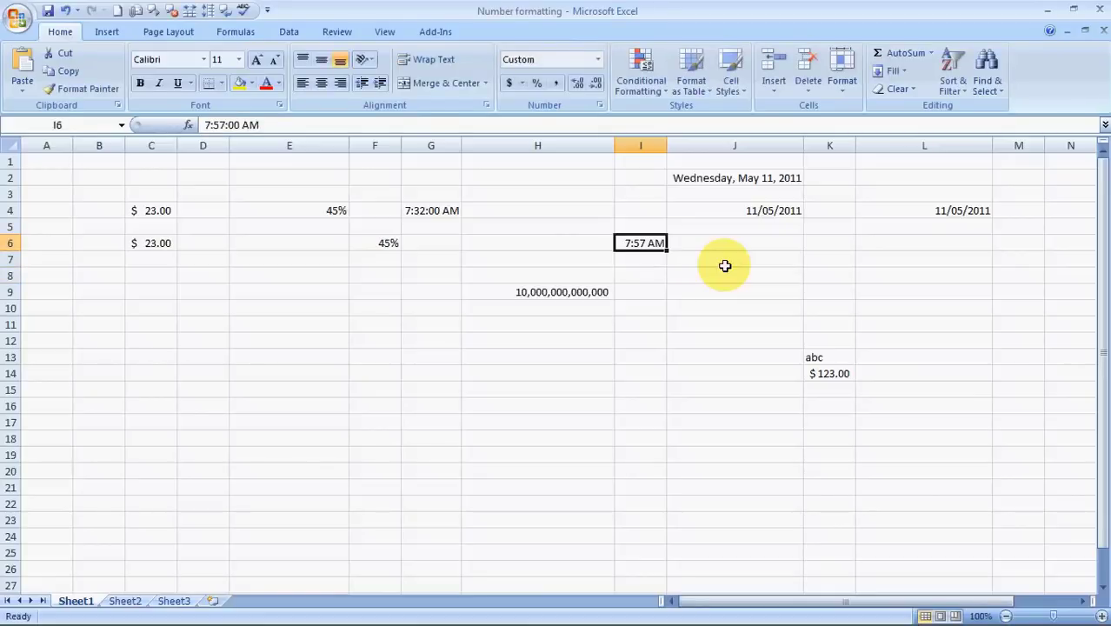
key(Down)
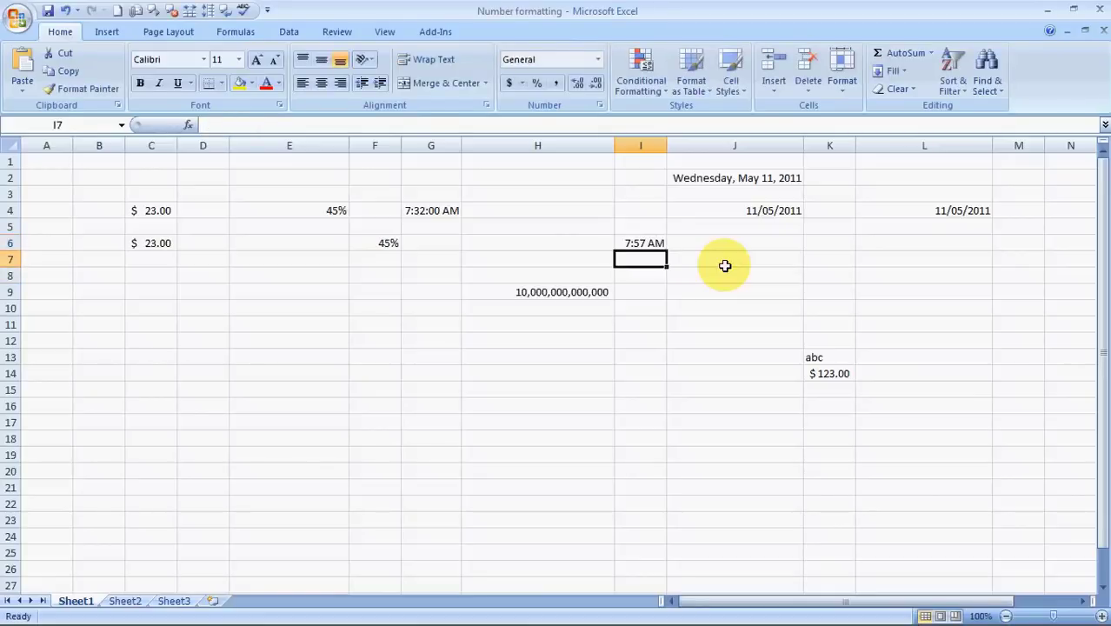
key(ctrl+shift+semicolon)
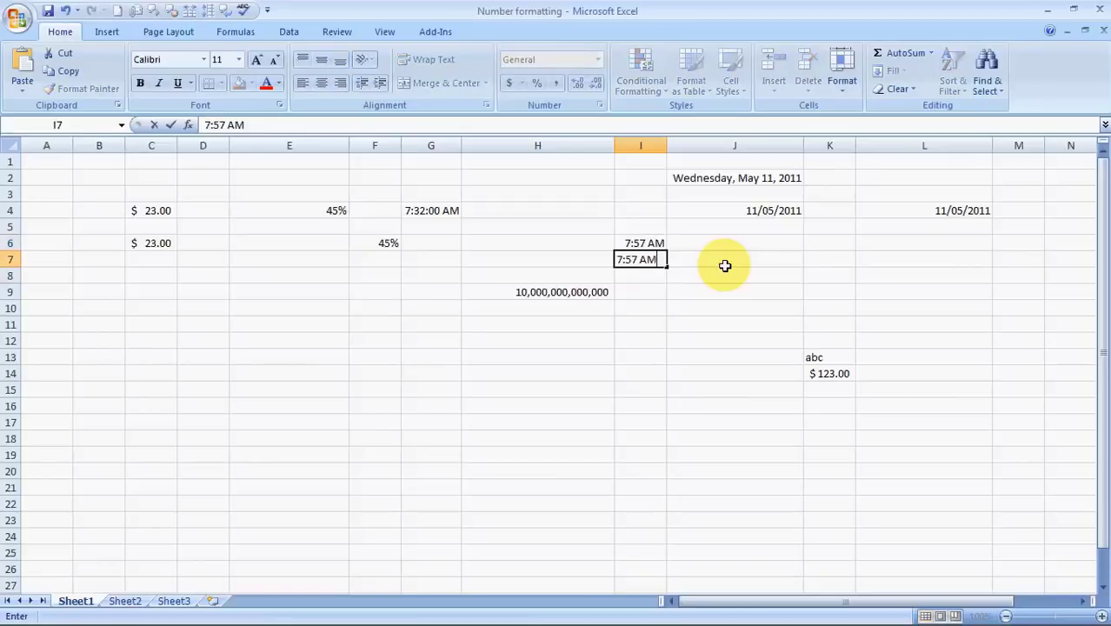
key(Return)
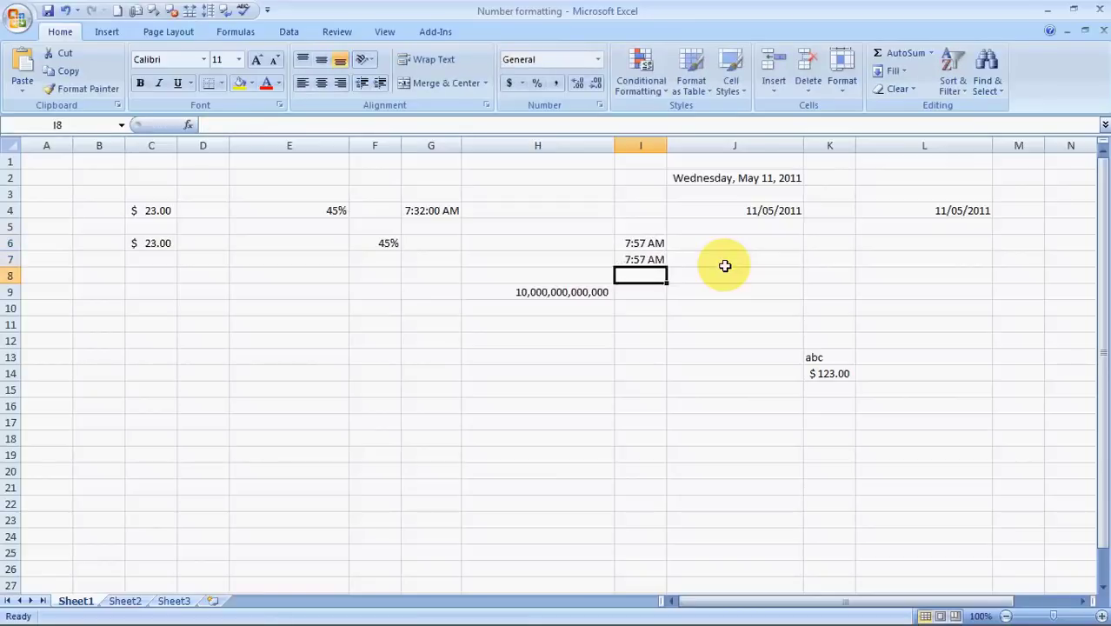
key(Up)
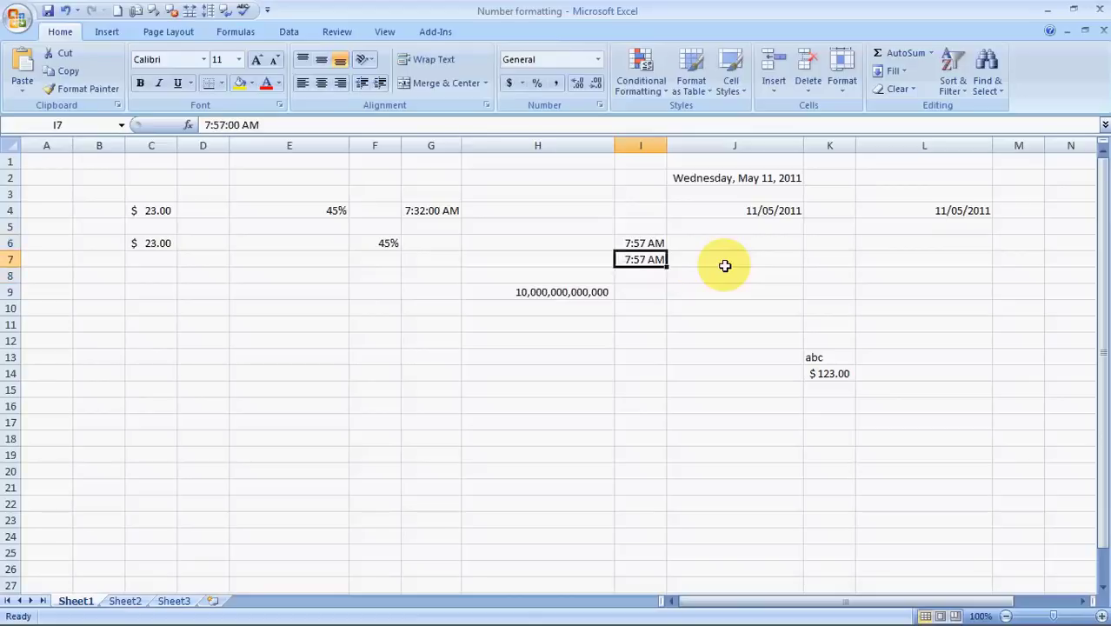
key(Up)
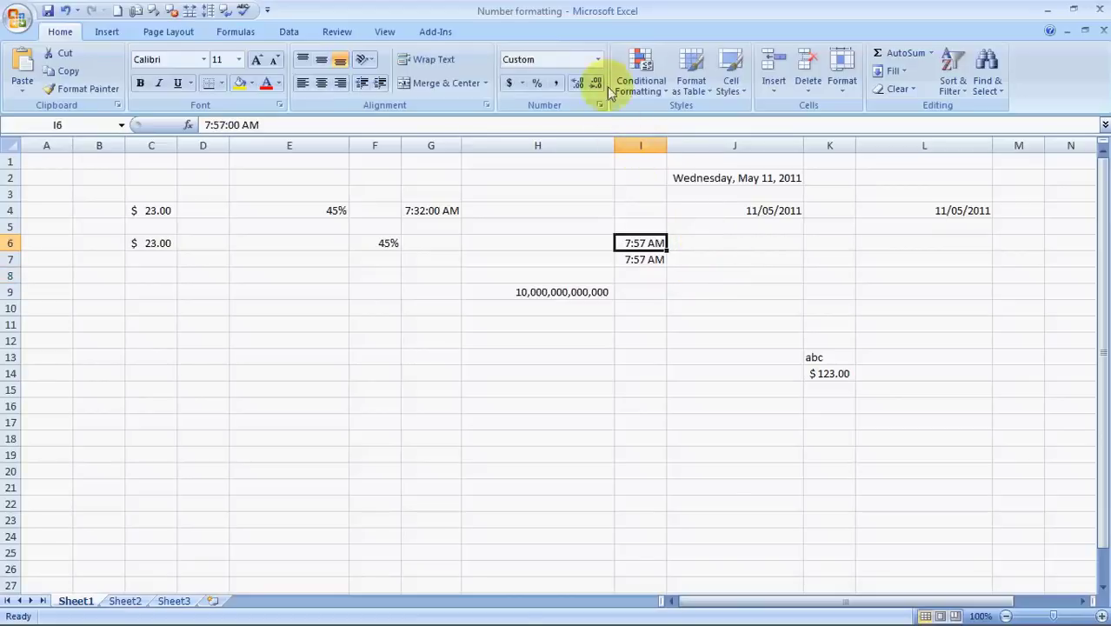
Format I6 as Time (7:57:00 AM), then switch to the Excel Made Easy Facebook page.
click(597, 59)
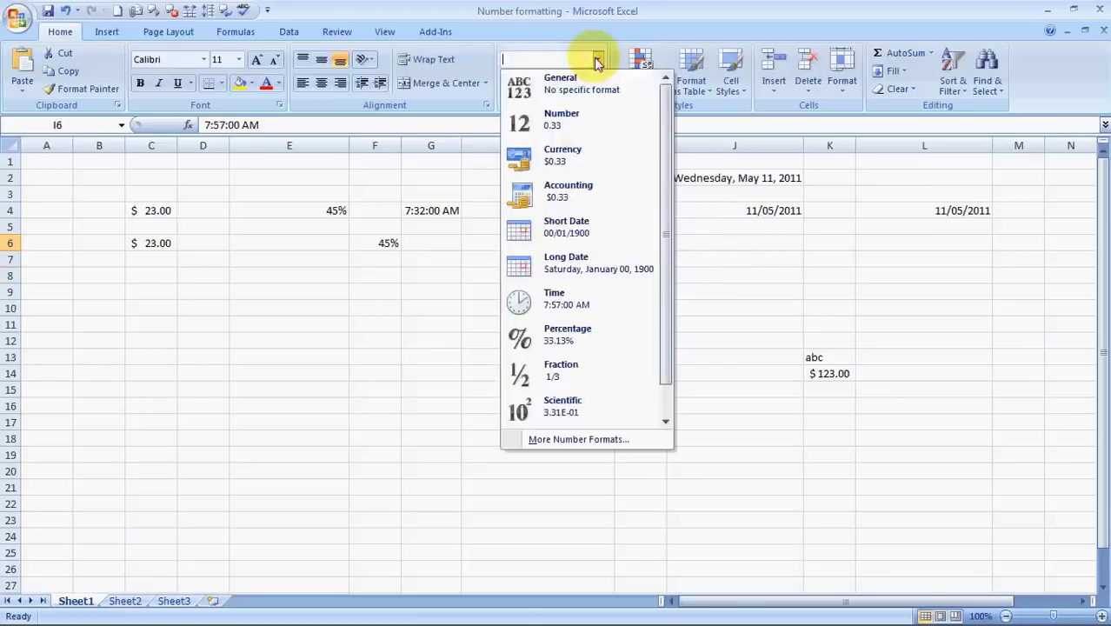
click(566, 300)
click(638, 228)
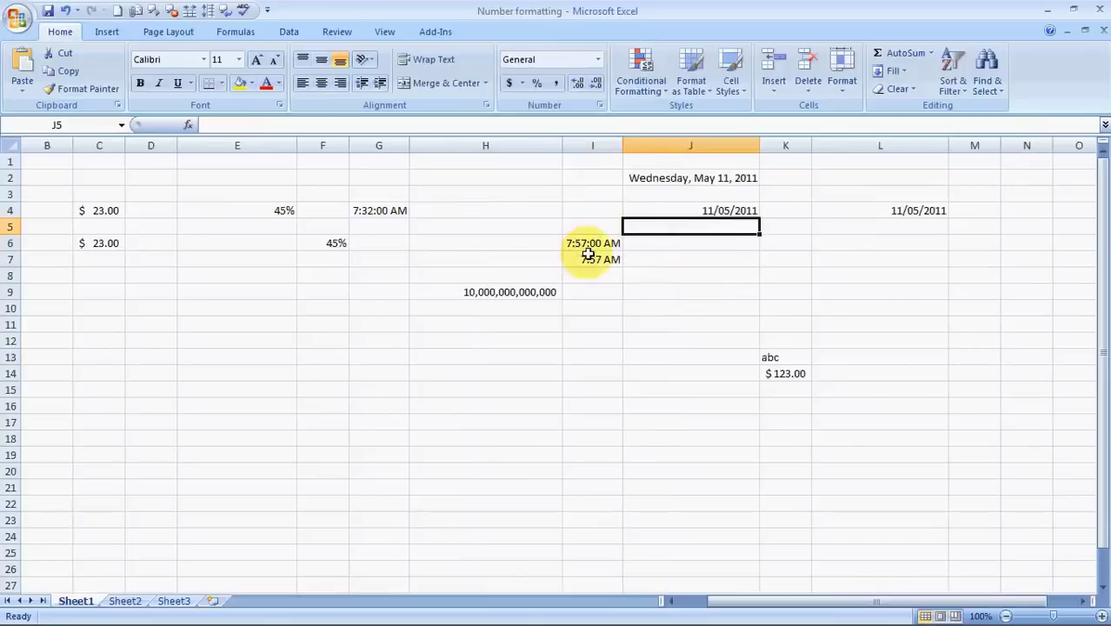
click(598, 59)
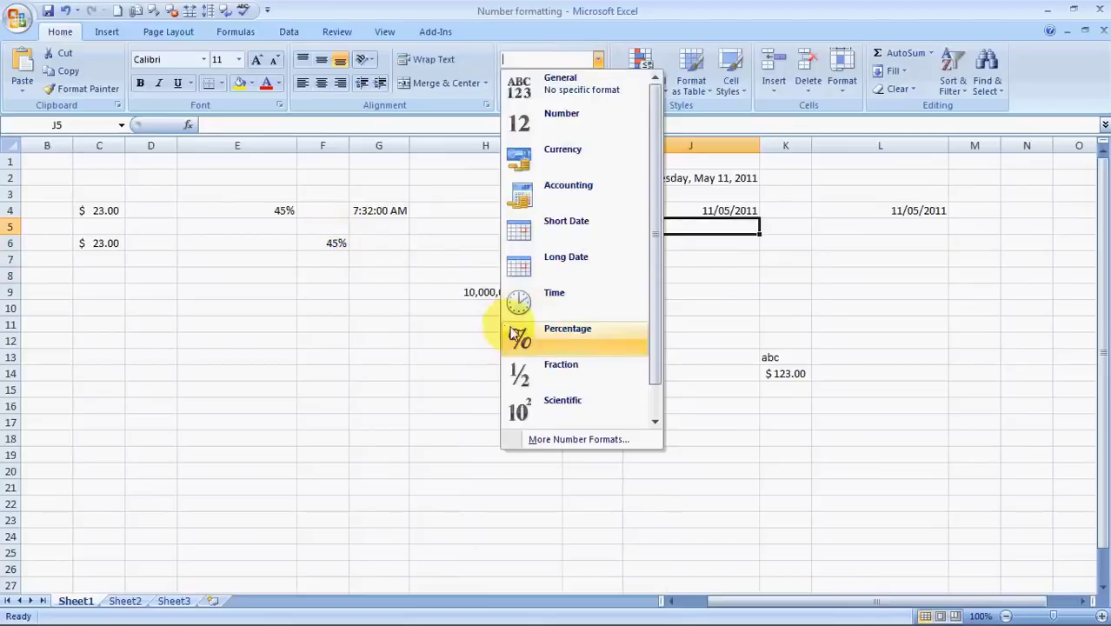
click(656, 424)
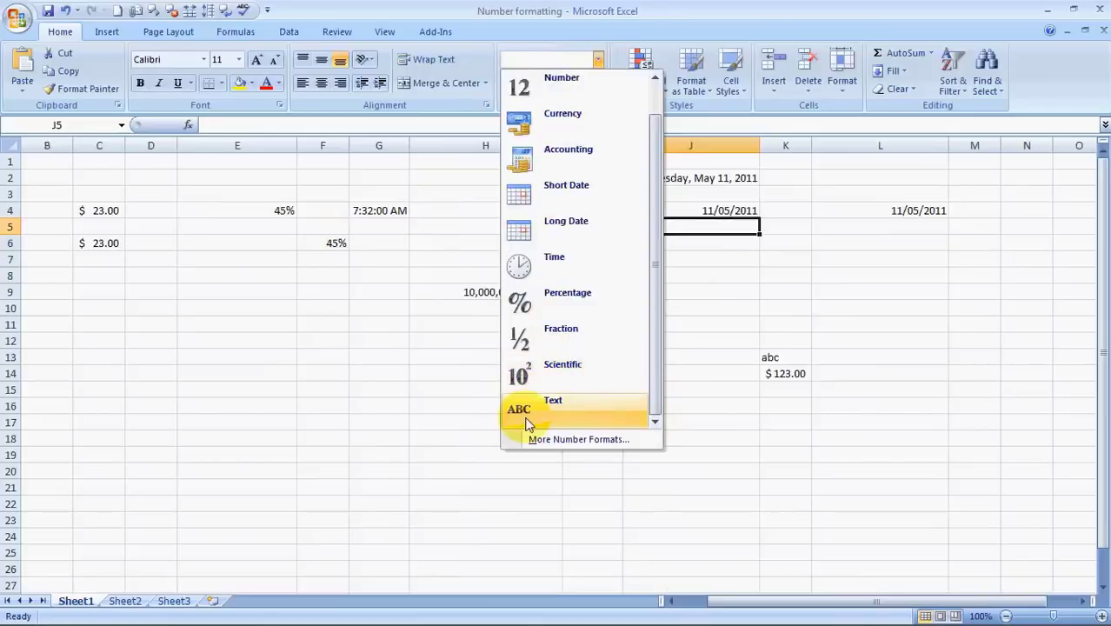
click(331, 351)
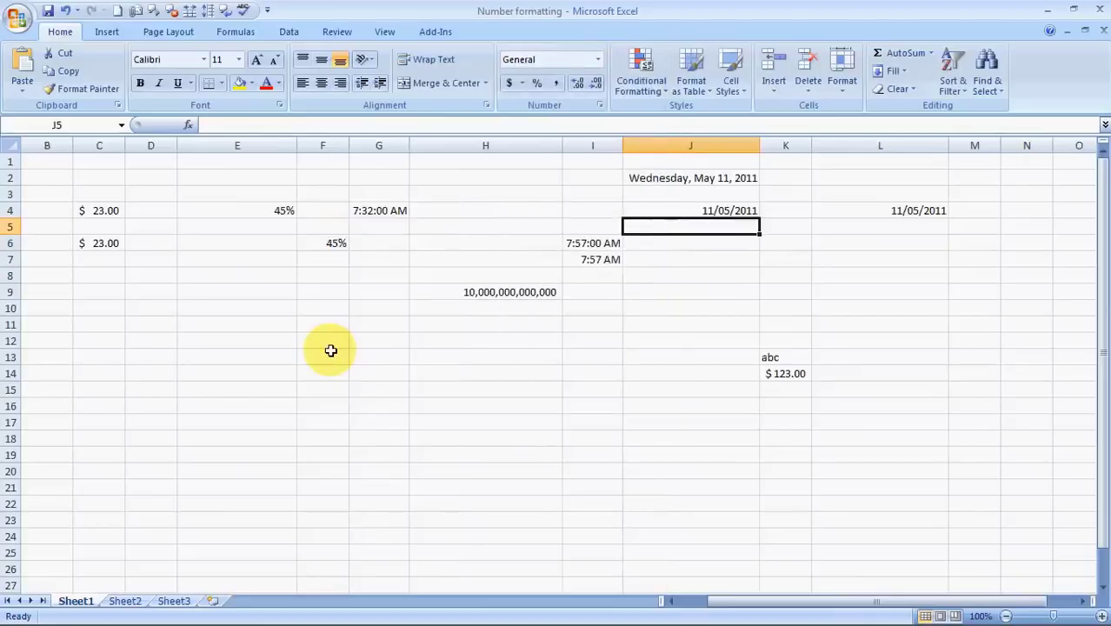
key(alt+Tab)
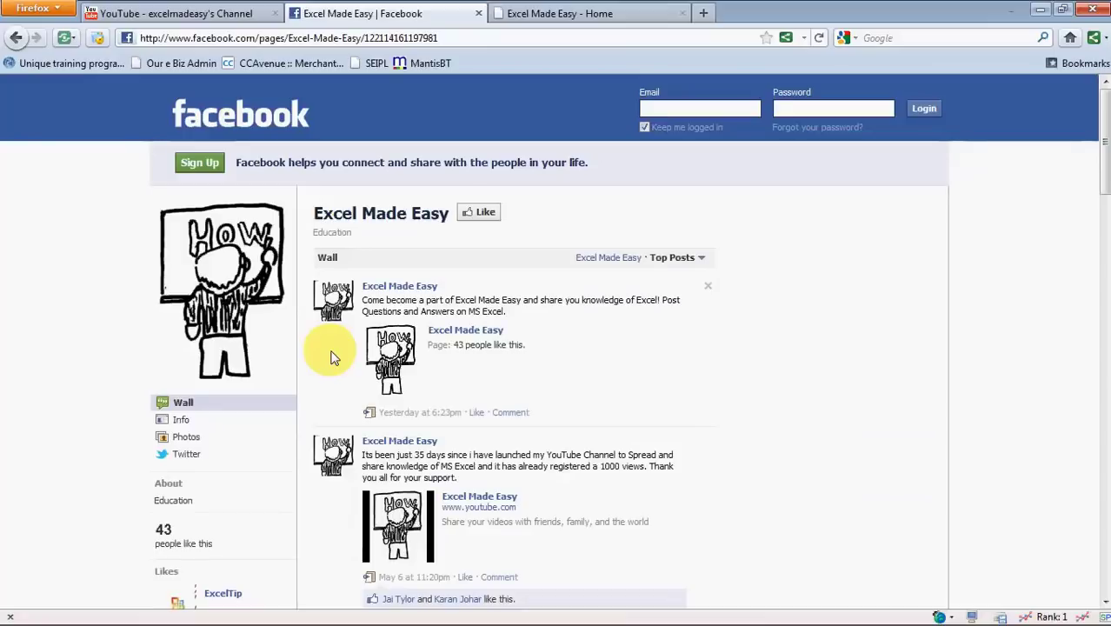
click(563, 13)
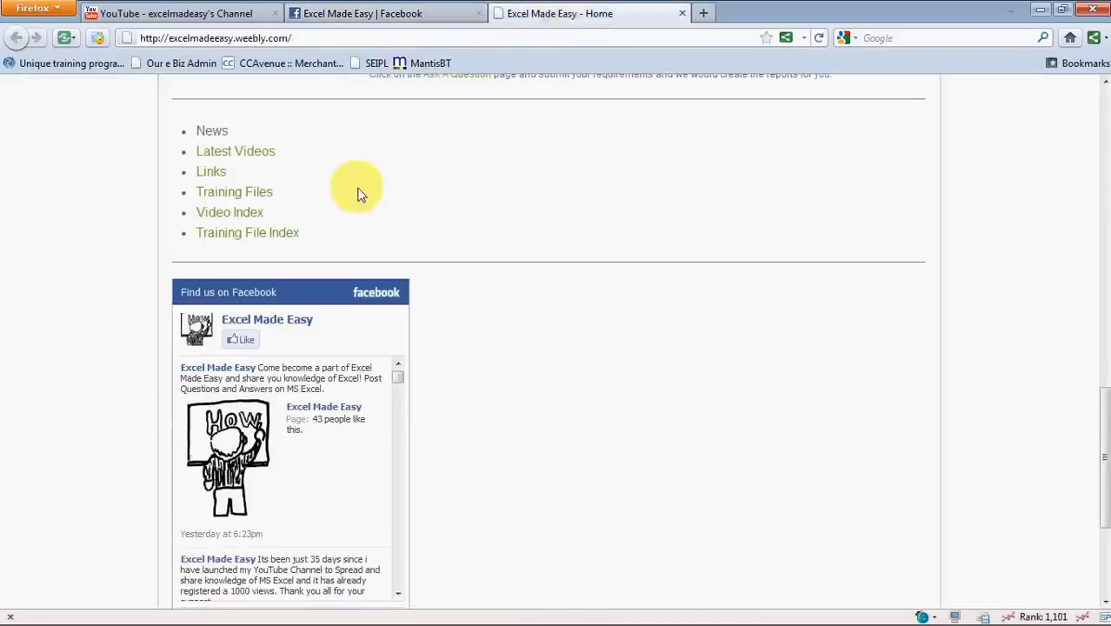
mouse_move(1100, 421)
mouse_down()
mouse_move(841, 154)
mouse_move(1099, 107)
mouse_up()
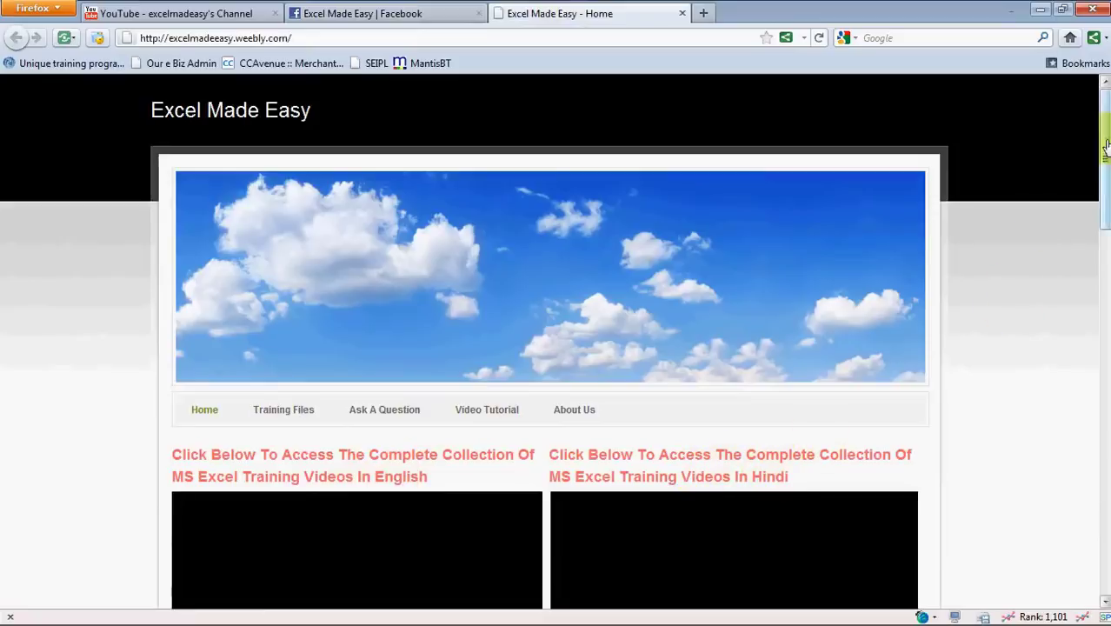
scroll(1107, 187, down, 3)
drag(1106, 187, 1107, 265)
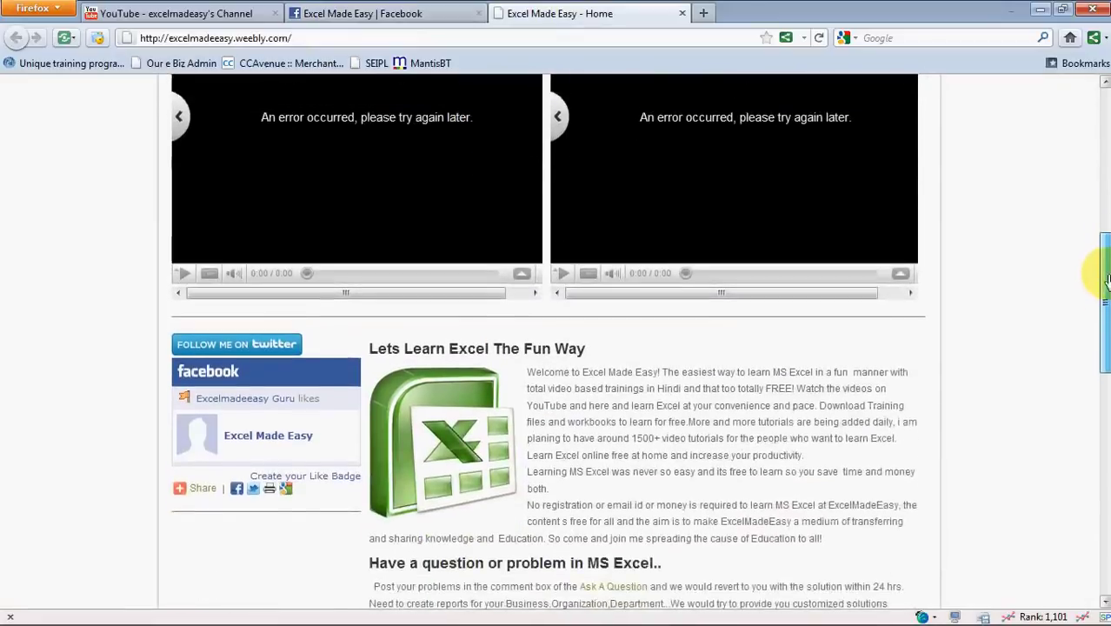
drag(1106, 266, 1101, 219)
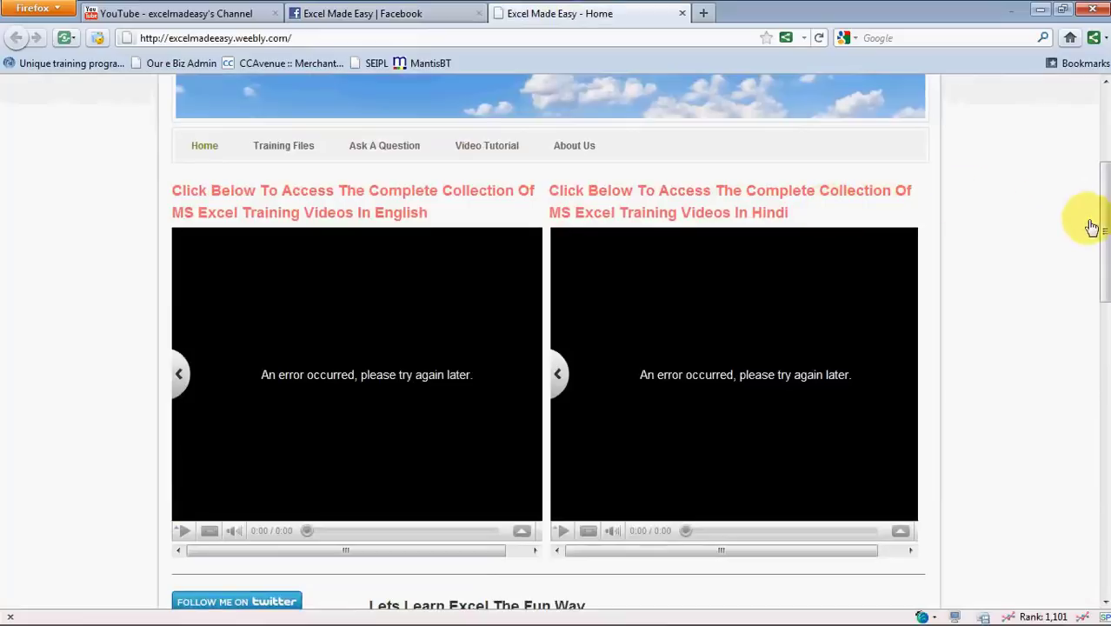
mouse_move(1103, 223)
mouse_down()
mouse_move(1105, 355)
mouse_move(1105, 212)
mouse_up()
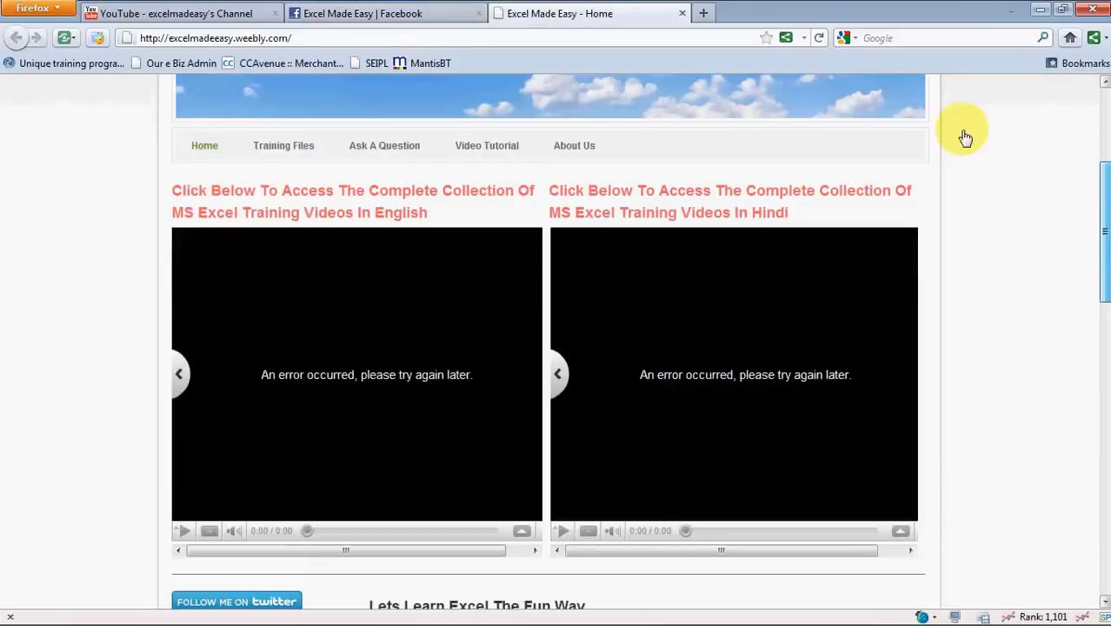
scroll(1085, 178, up, 4)
drag(1085, 178, 1087, 272)
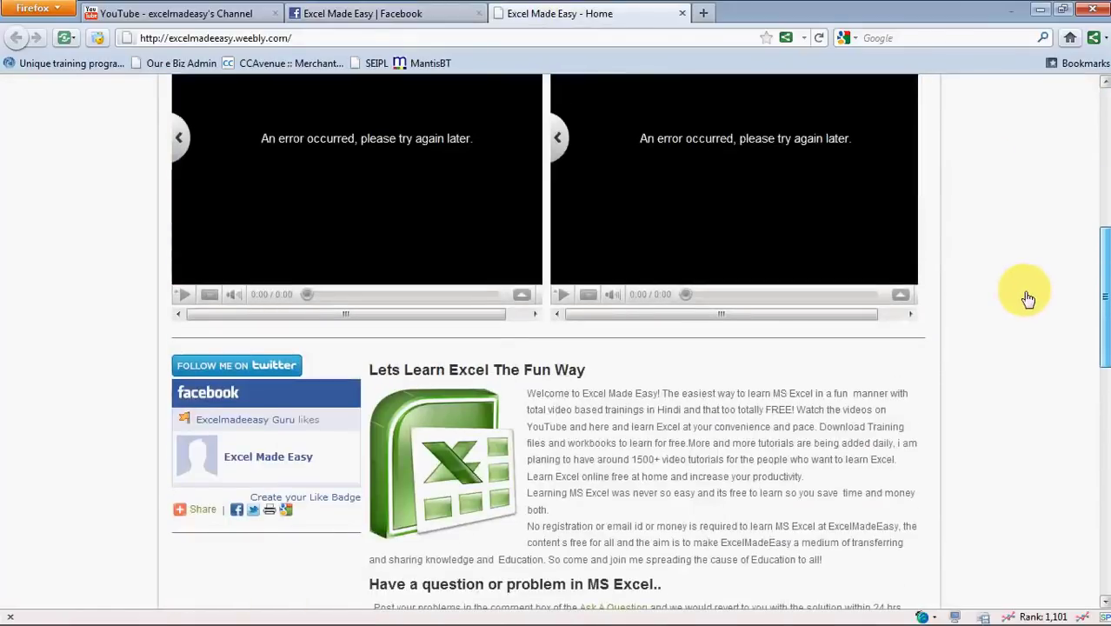
drag(1087, 272, 1029, 298)
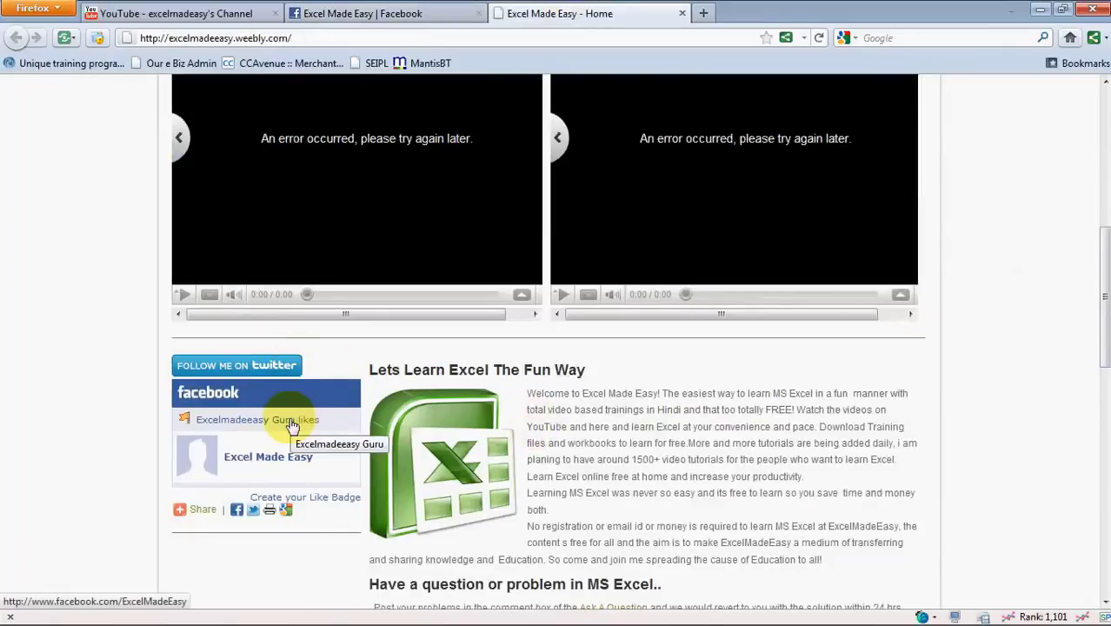
click(407, 13)
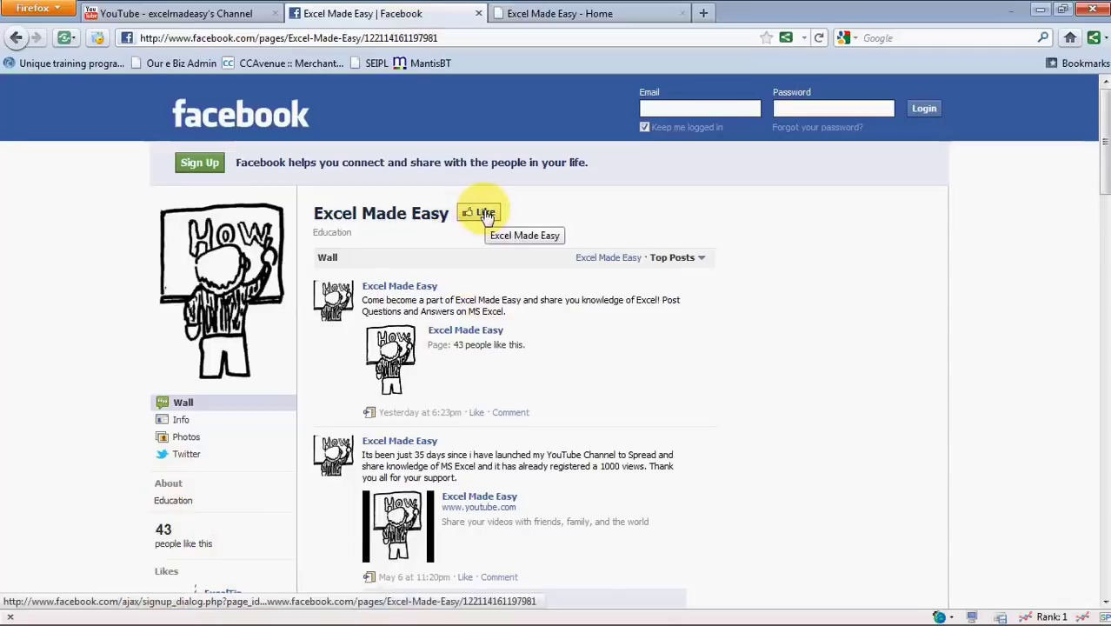
Browse the Excel Made Easy playlists and video listing, then return to Excel's Sheet2 car sales data.
click(196, 13)
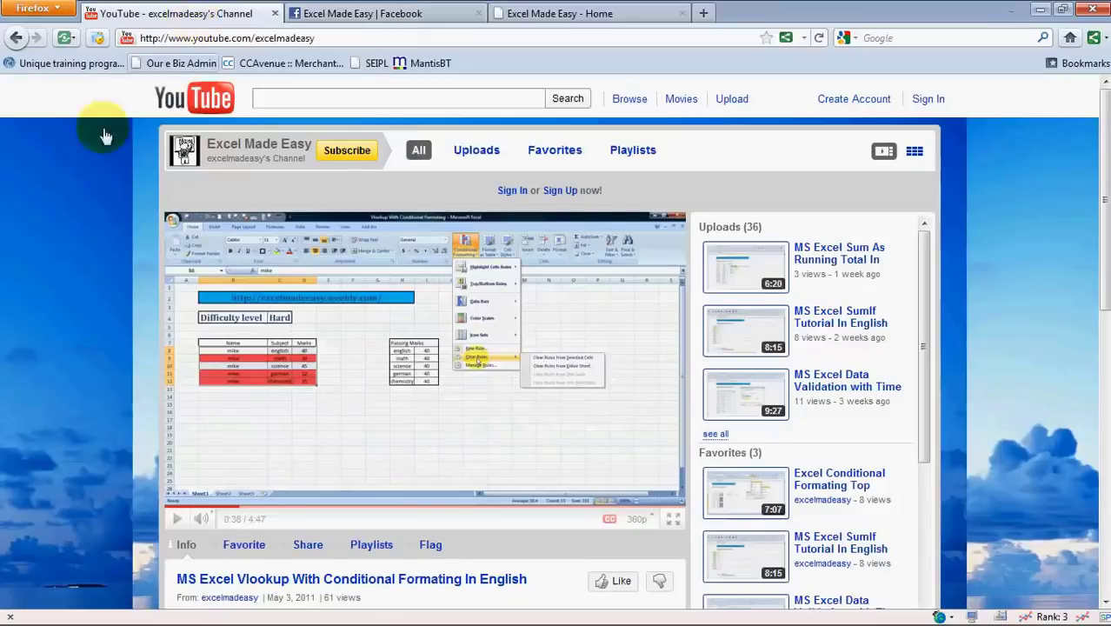
mouse_move(166, 366)
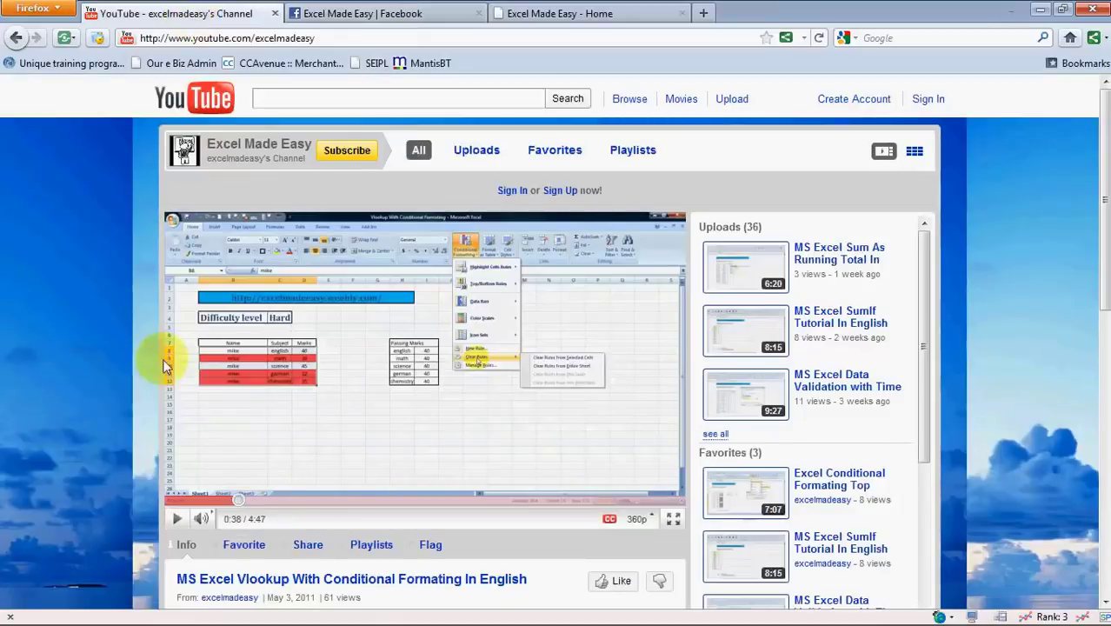
click(647, 157)
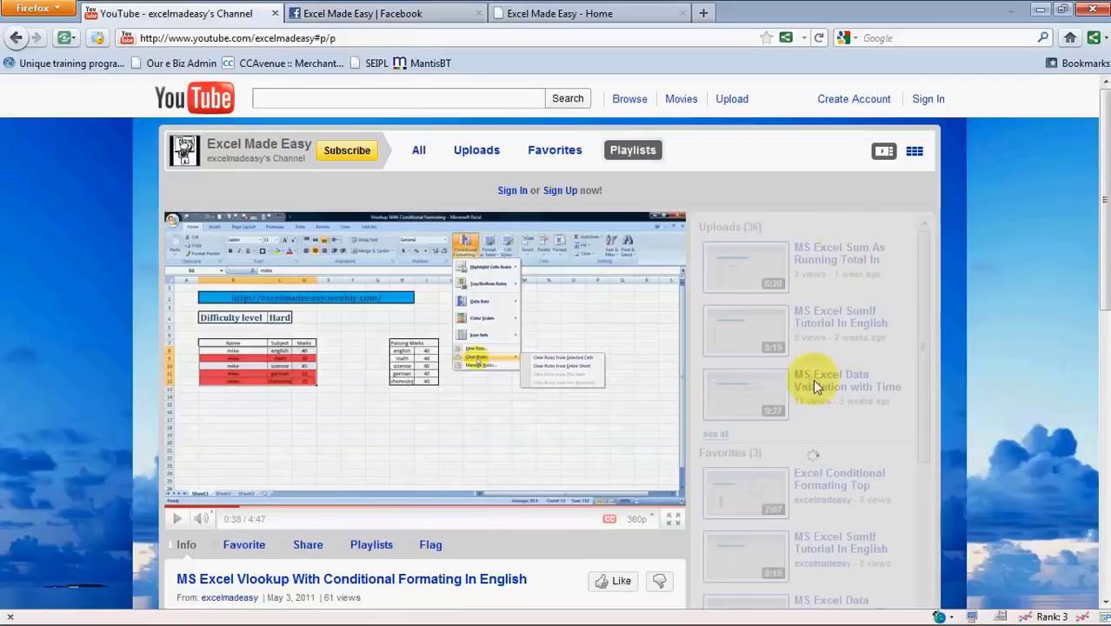
click(418, 152)
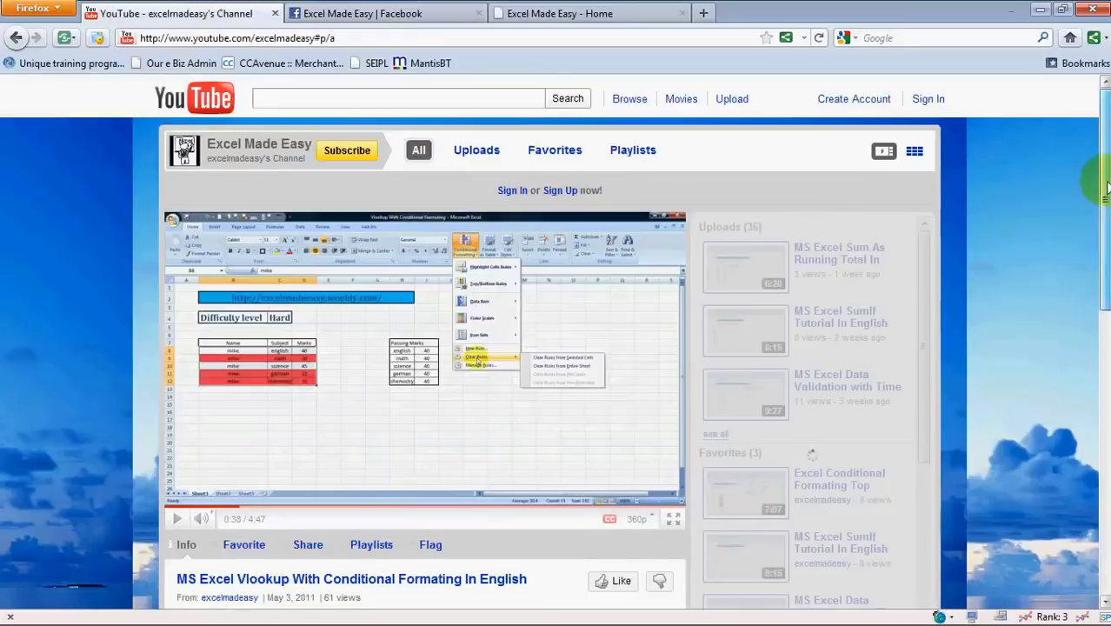
drag(1105, 185, 1106, 415)
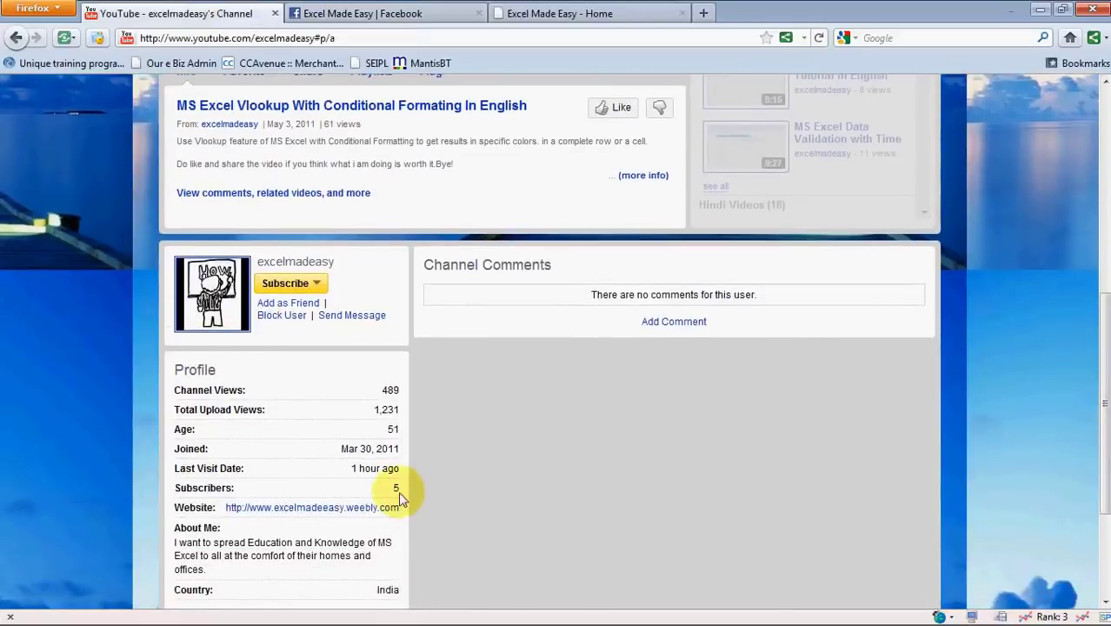
drag(1104, 319, 1106, 212)
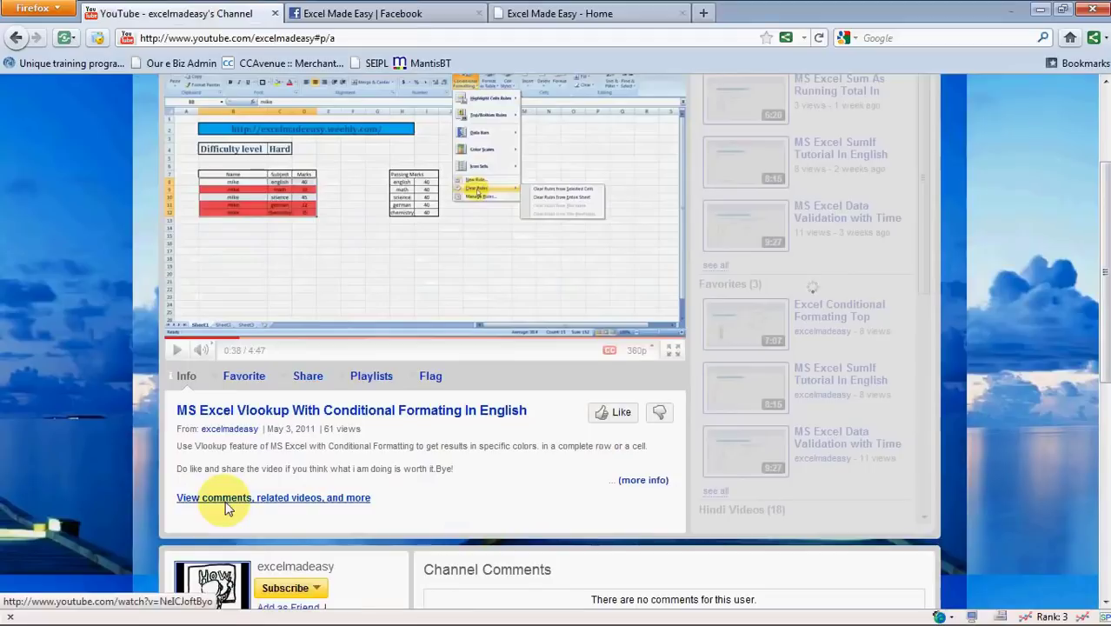
drag(1103, 217, 1096, 150)
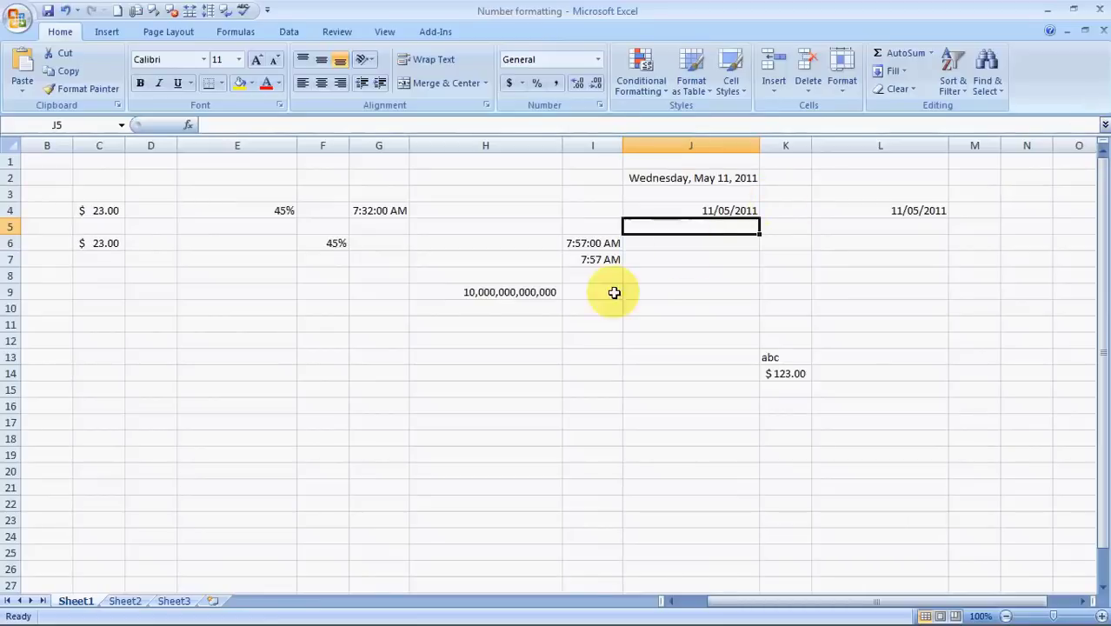
click(614, 293)
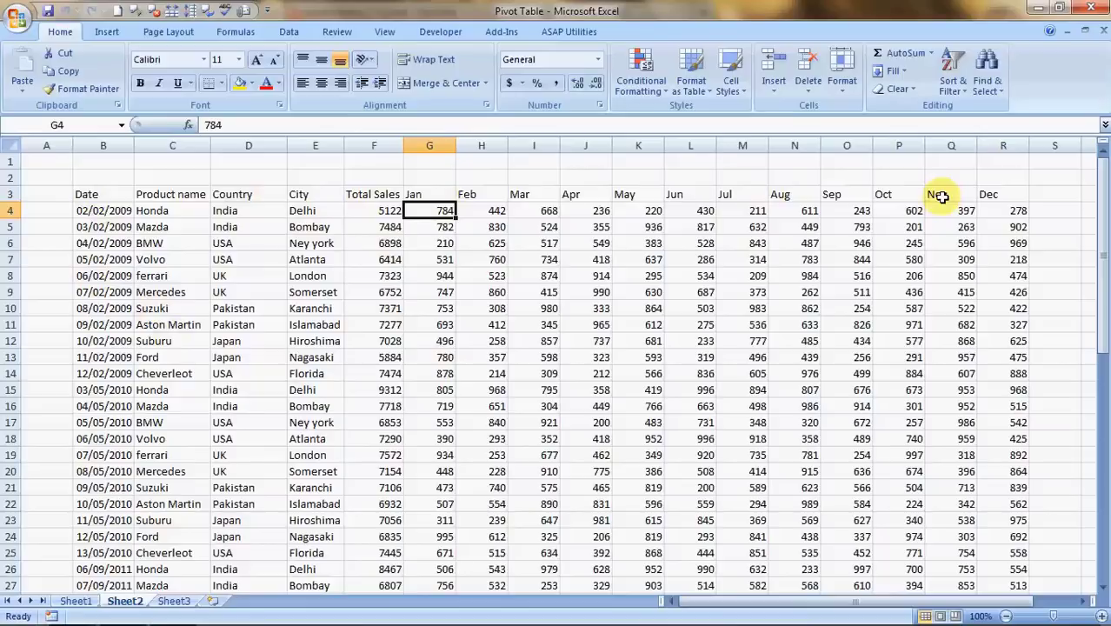
Select the full sales table Sheet2!B3:R58 and start a new PivotTable from it on a new worksheet.
click(922, 195)
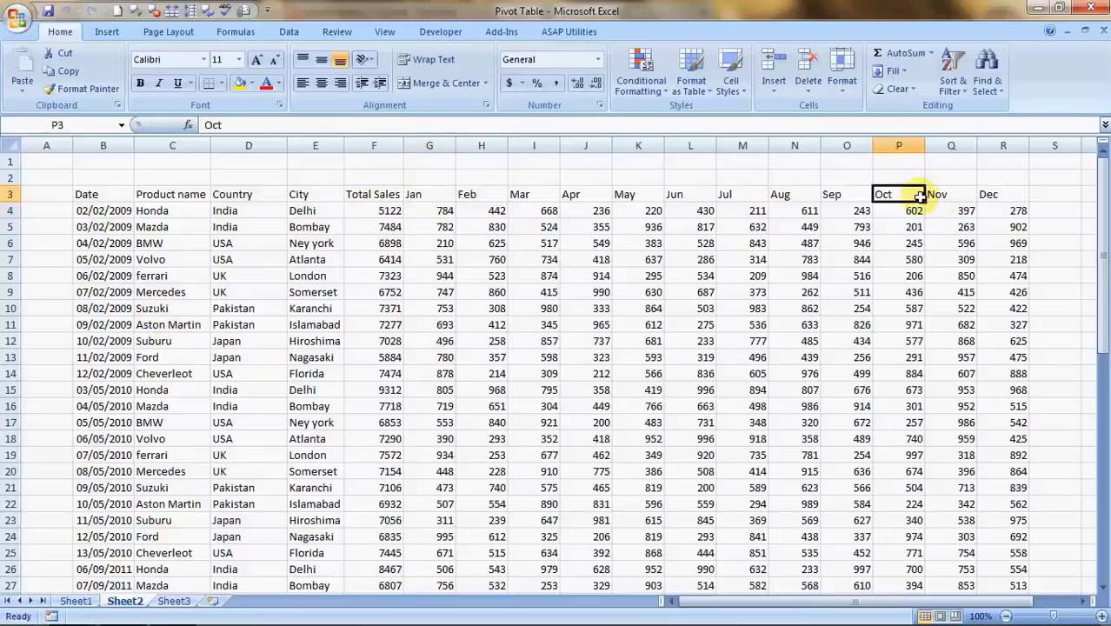
key(Down)
key(Down)
key(Down)
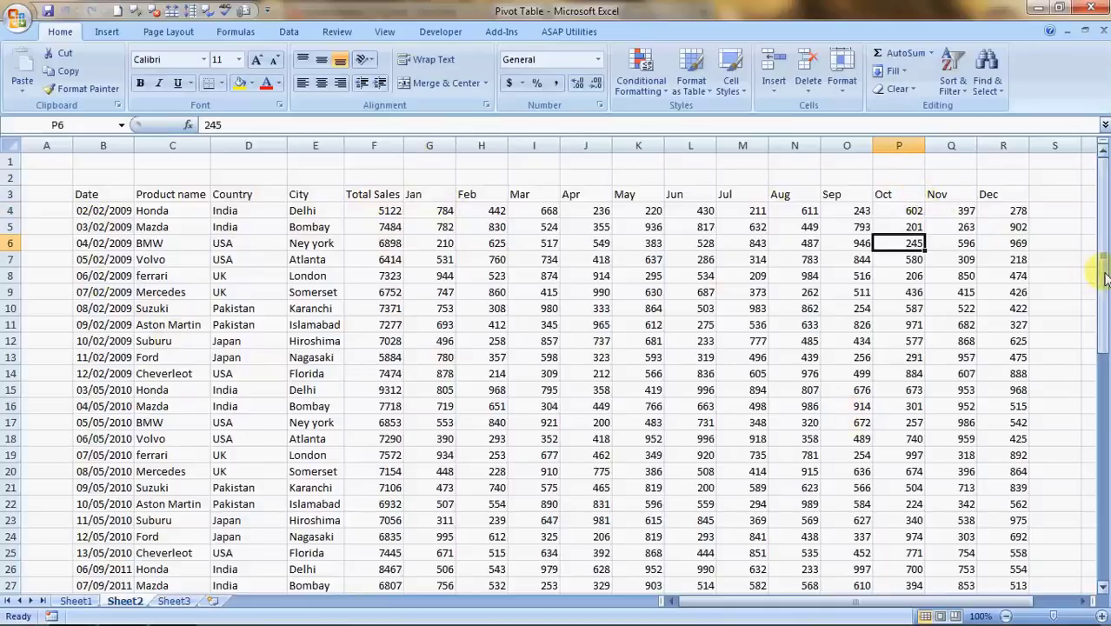
mouse_move(1102, 273)
mouse_down()
mouse_move(1105, 494)
mouse_move(1102, 165)
mouse_up()
click(690, 261)
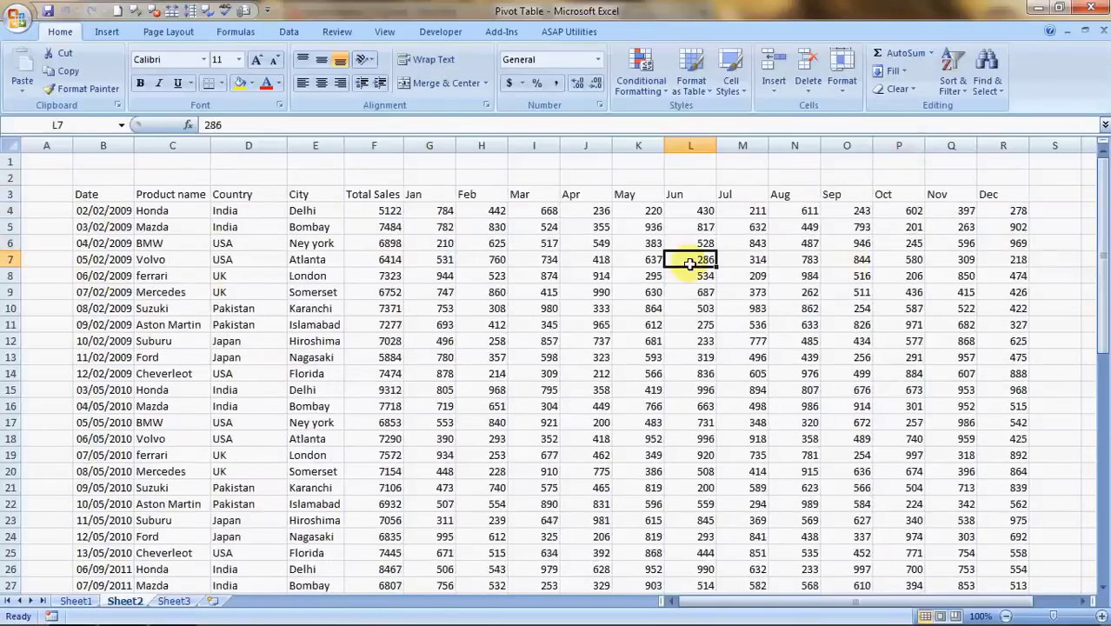
click(607, 279)
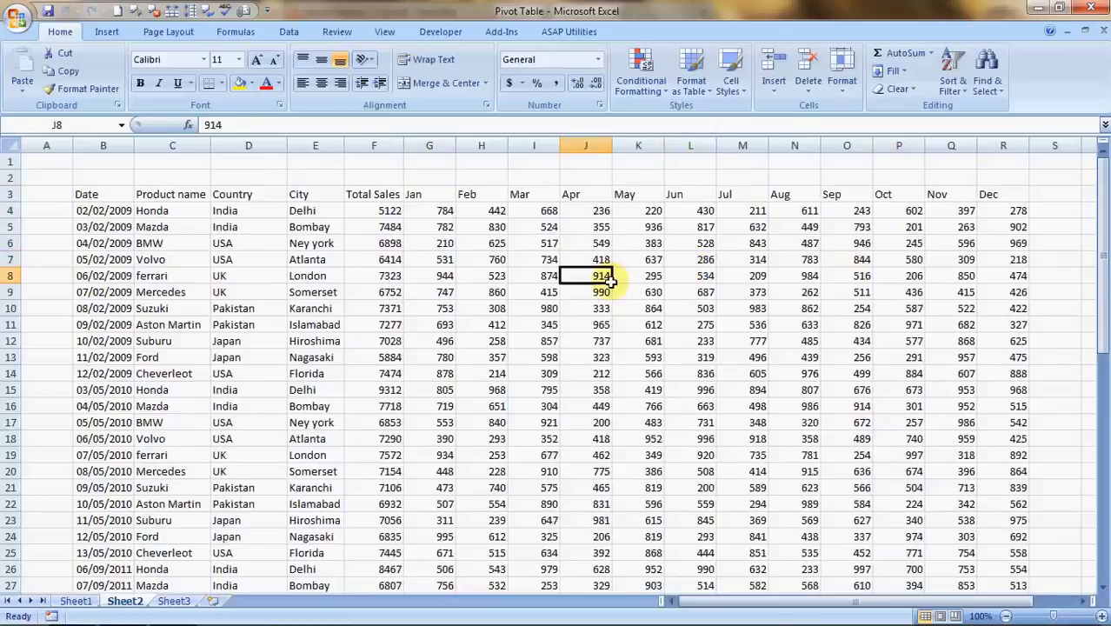
key(ctrl+a)
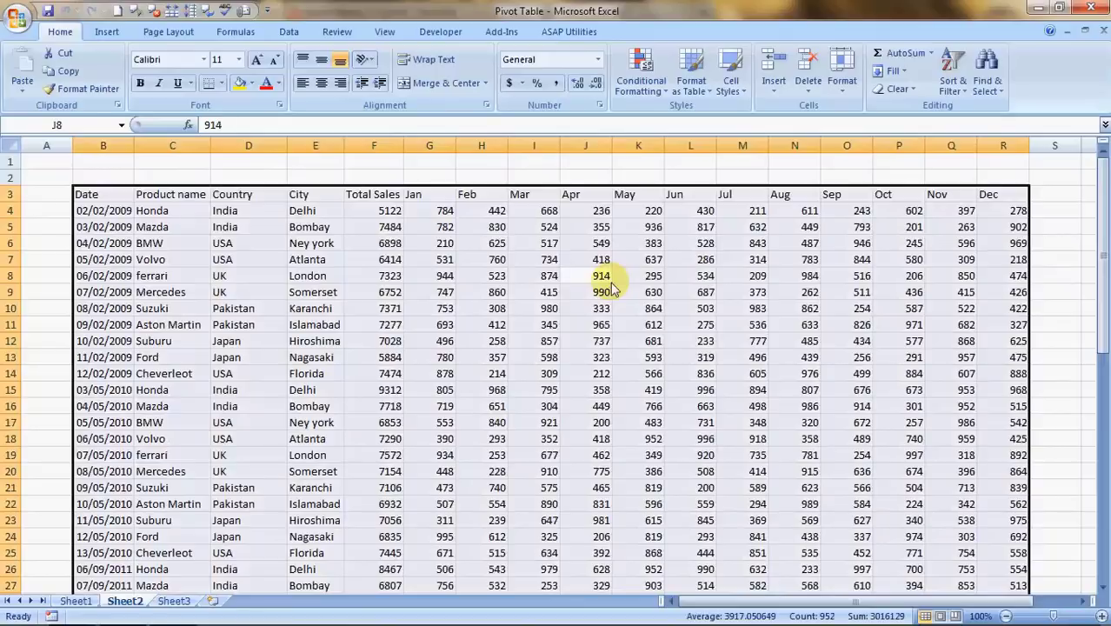
key(alt+n)
key(v)
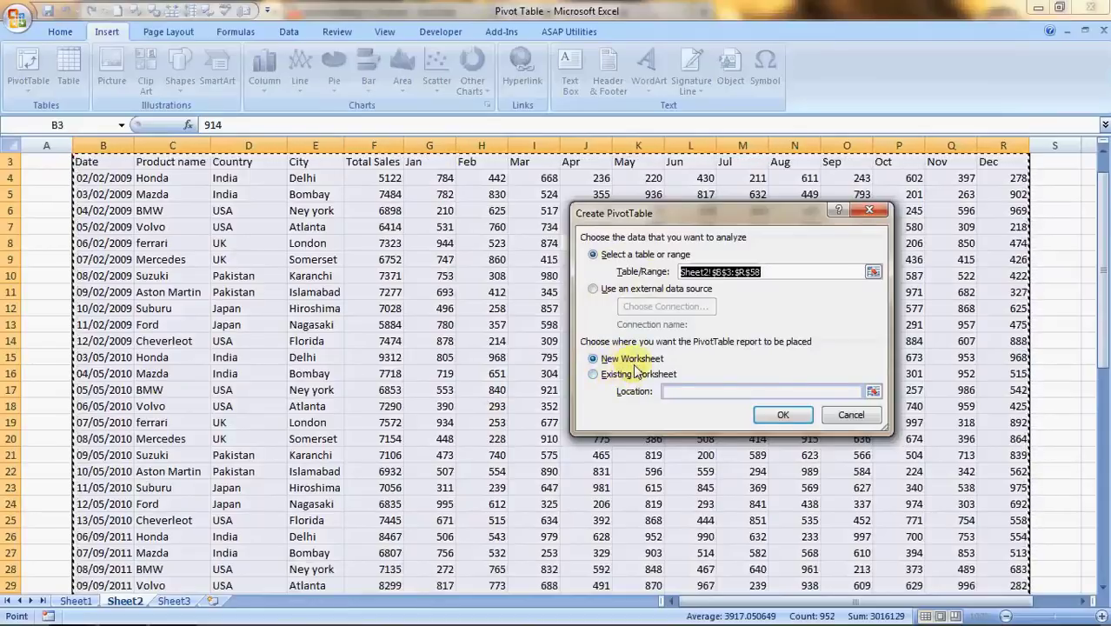
Create the PivotTable on new Sheet11 and add Country as the report filter, showing (All).
click(788, 417)
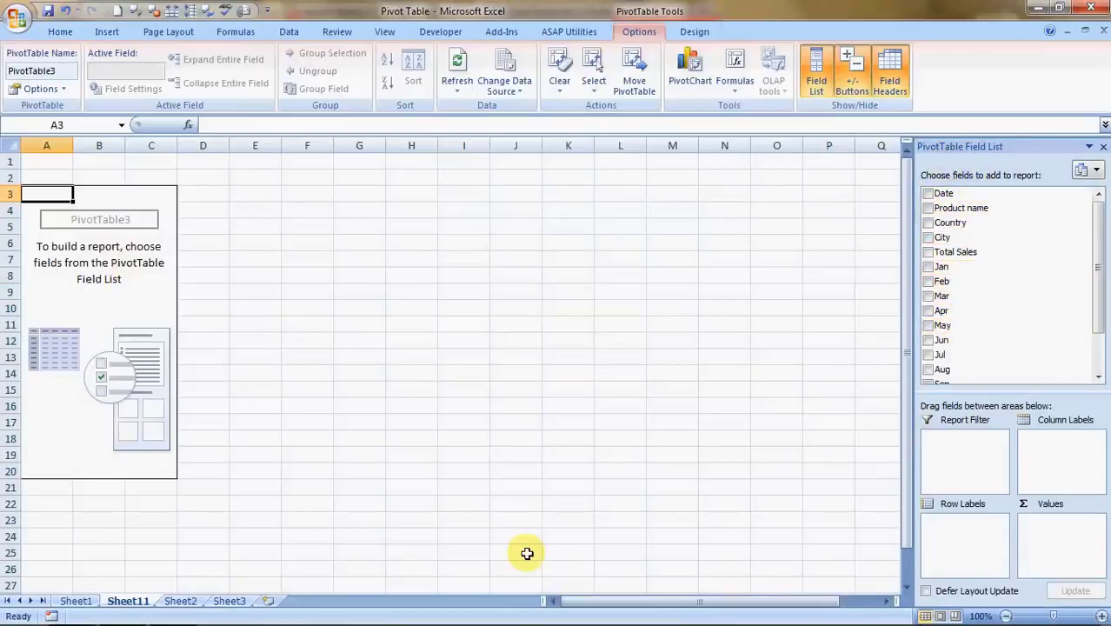
click(76, 601)
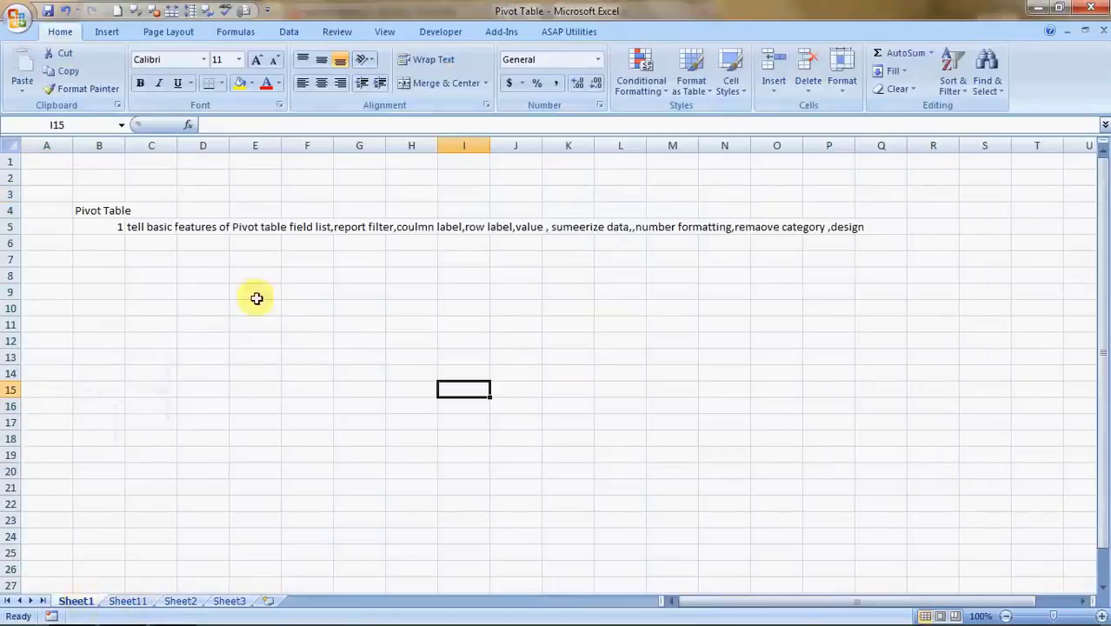
click(180, 601)
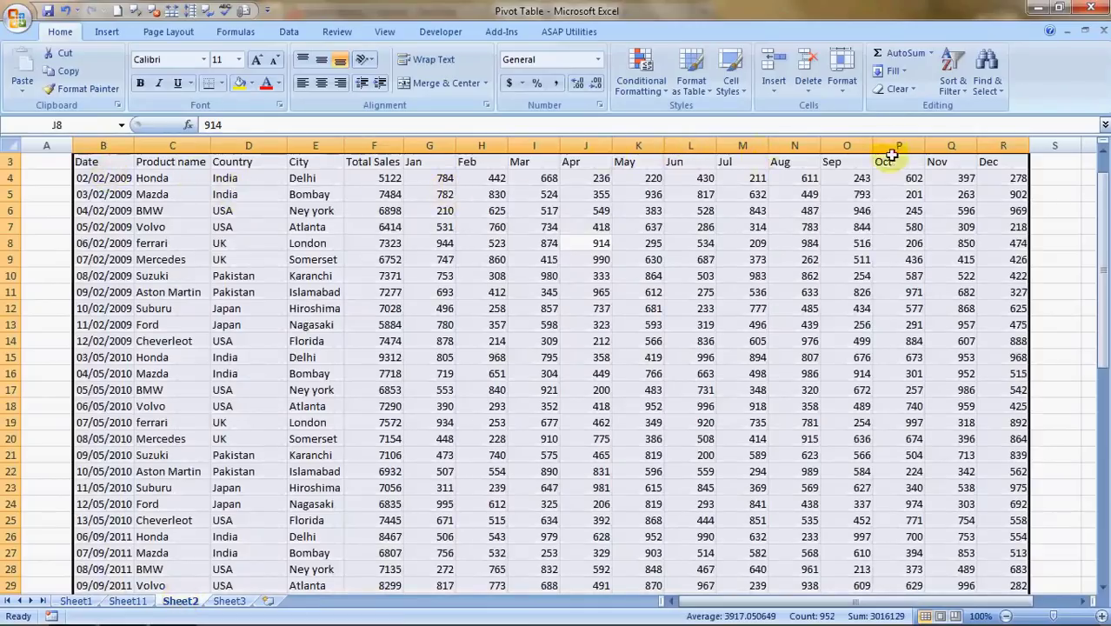
click(128, 601)
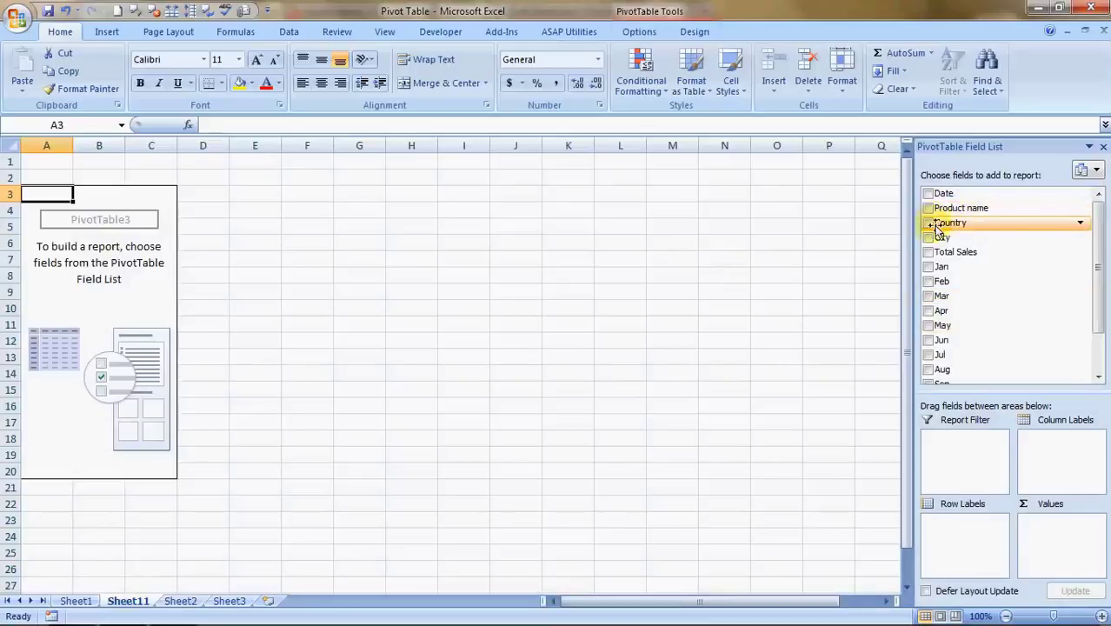
drag(939, 225, 946, 450)
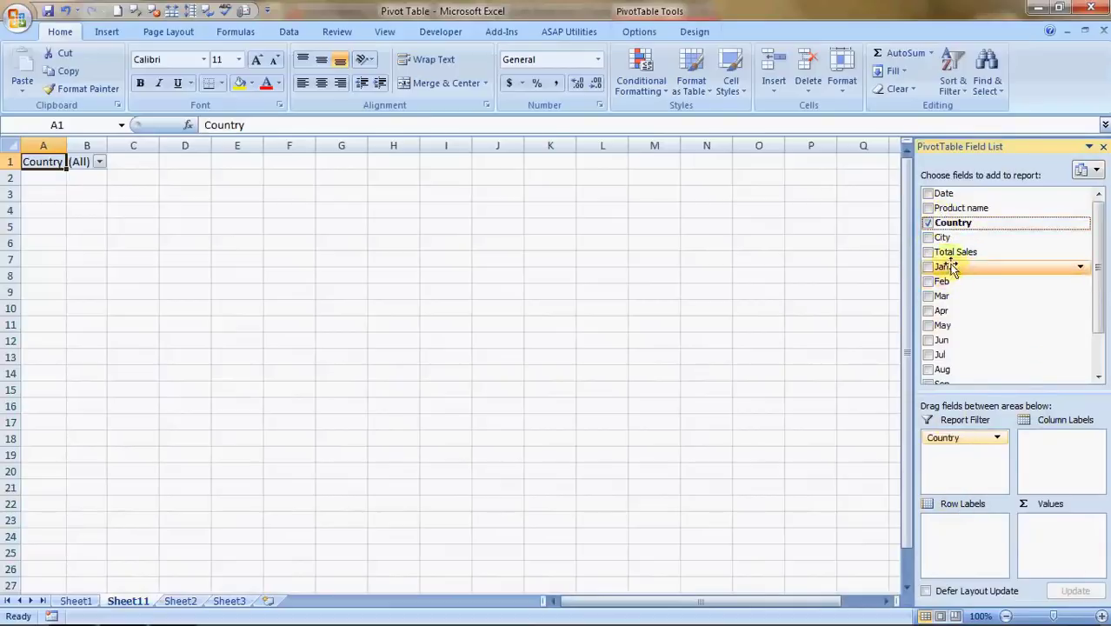
Put Country then Product name in Row Labels and Sum of Total Sales in Values, totalling 393869.
drag(954, 230, 953, 529)
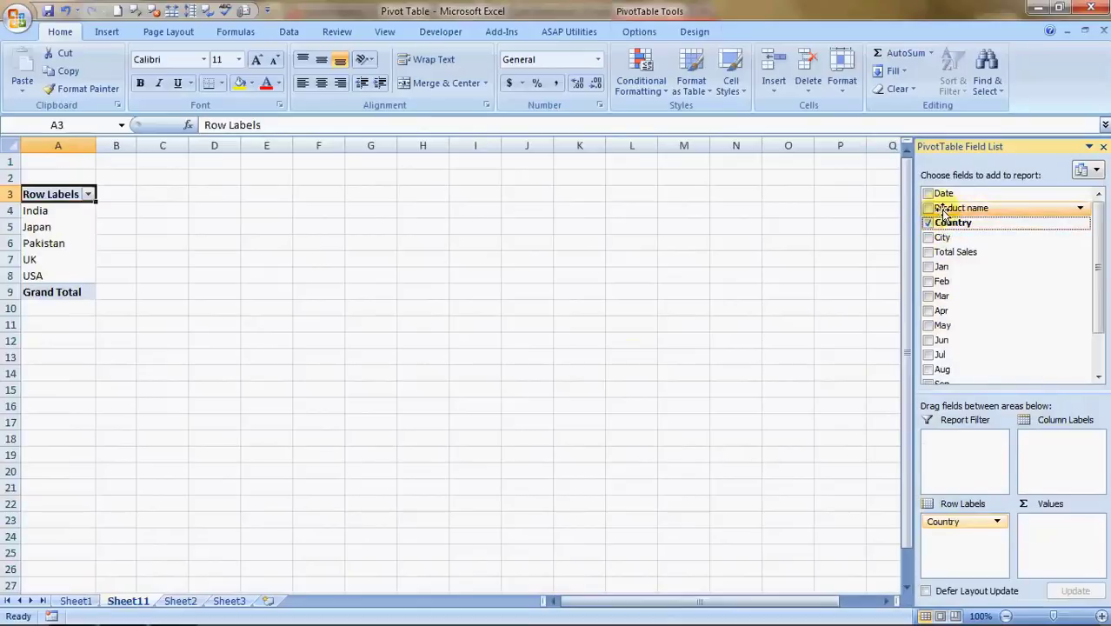
mouse_move(945, 212)
mouse_down()
mouse_move(961, 550)
mouse_move(972, 544)
mouse_up()
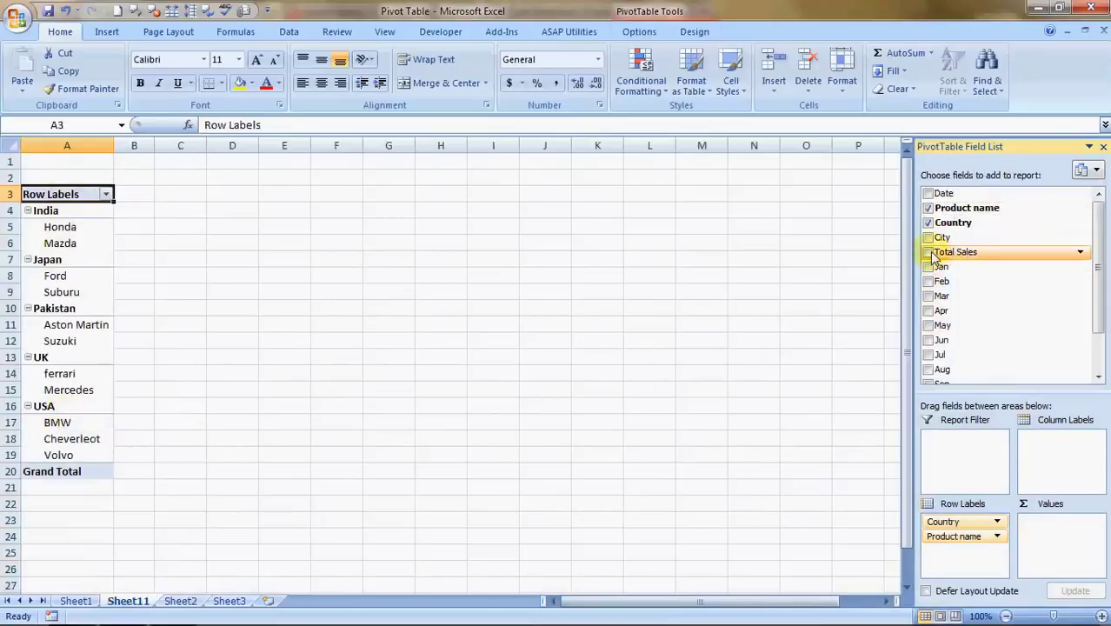
drag(932, 256, 1048, 534)
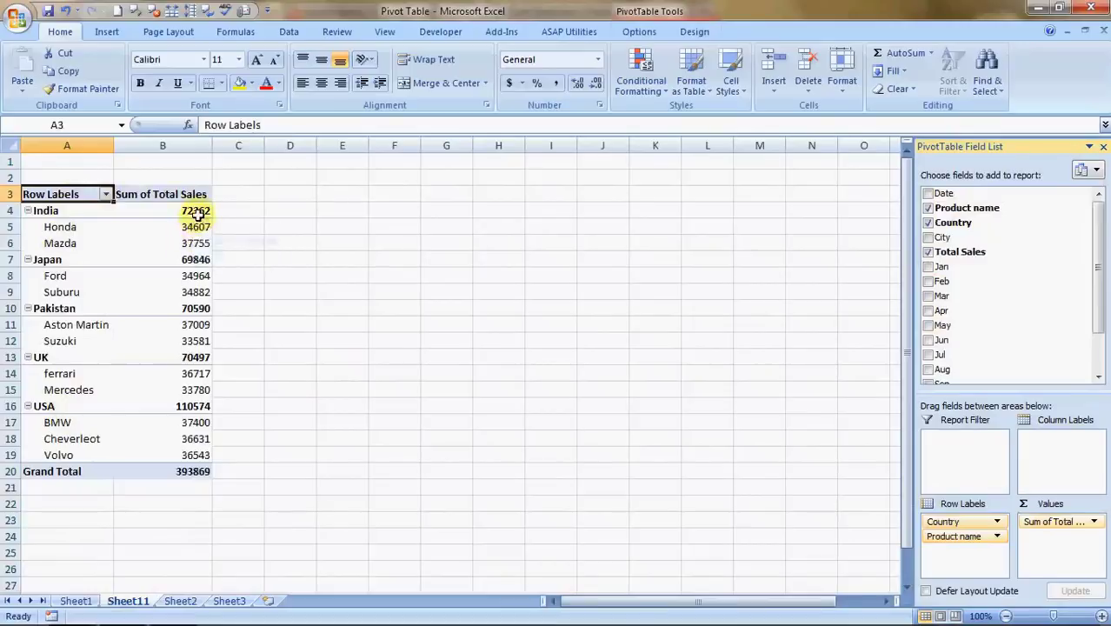
click(198, 214)
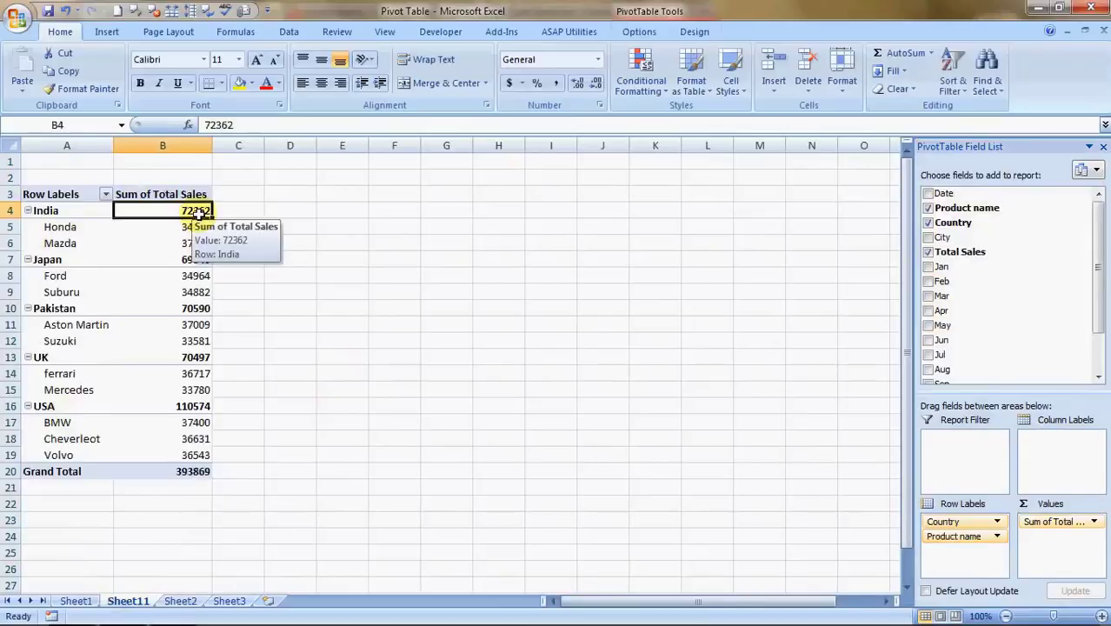
right_click(198, 212)
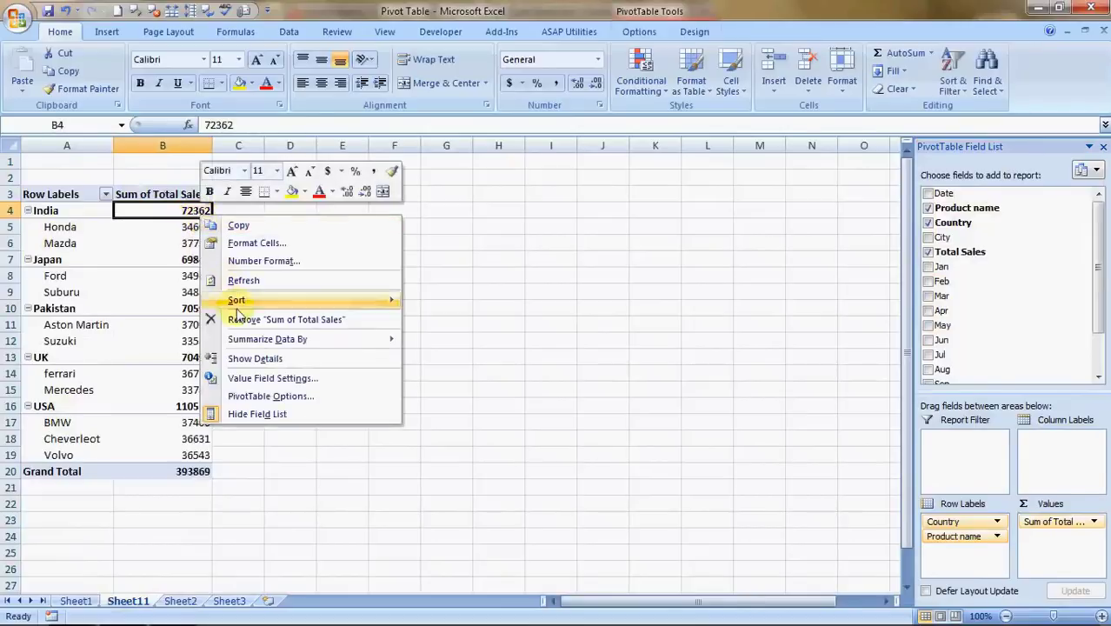
click(264, 266)
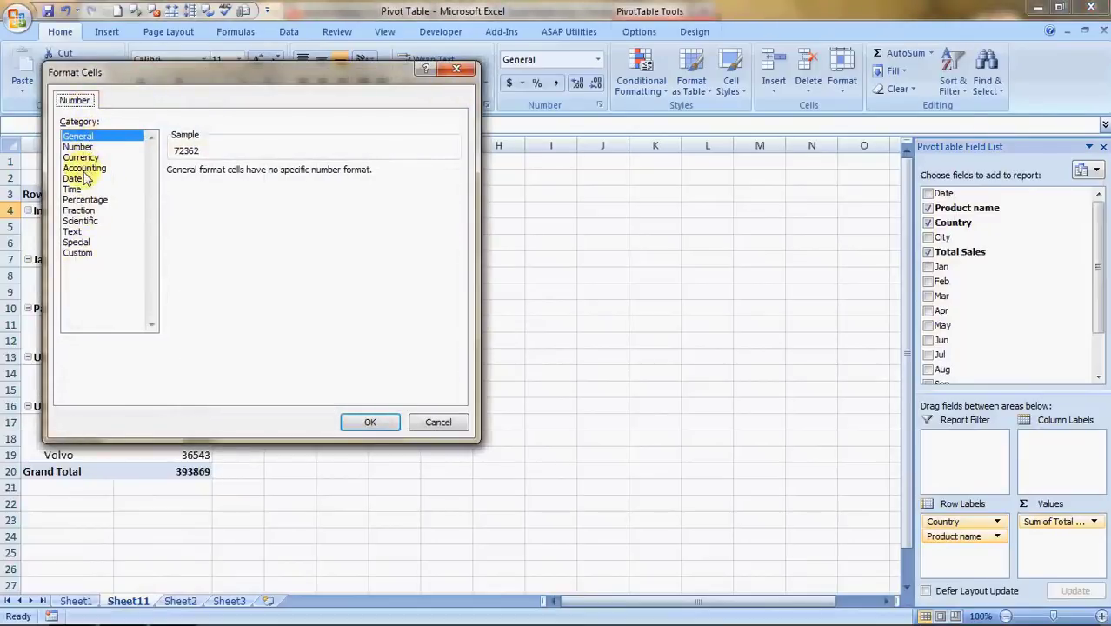
click(370, 424)
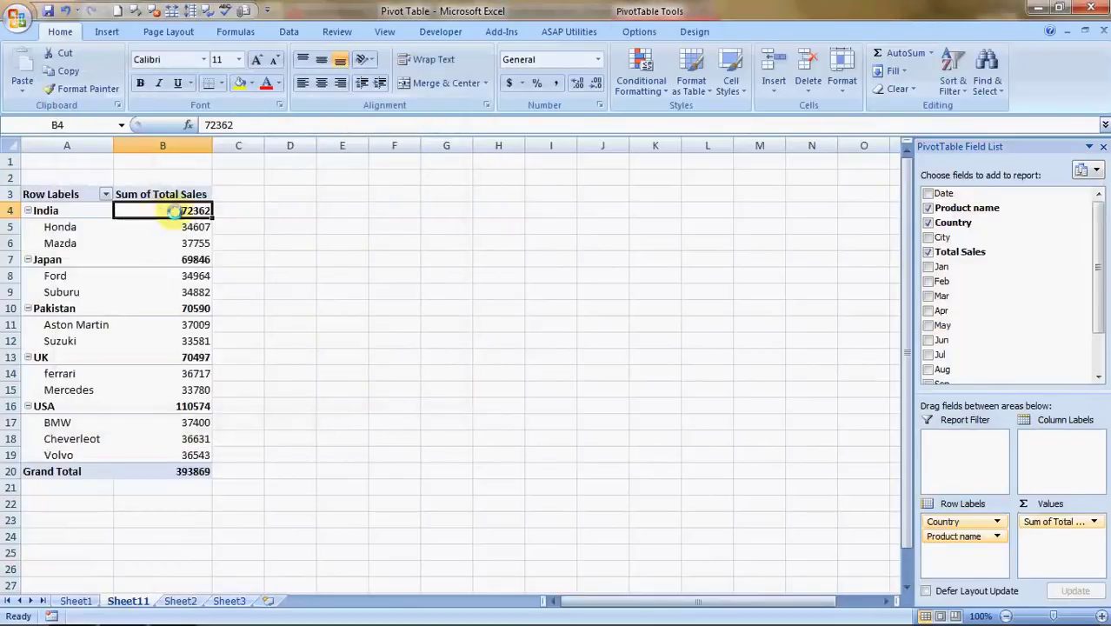
right_click(174, 211)
mouse_move(243, 336)
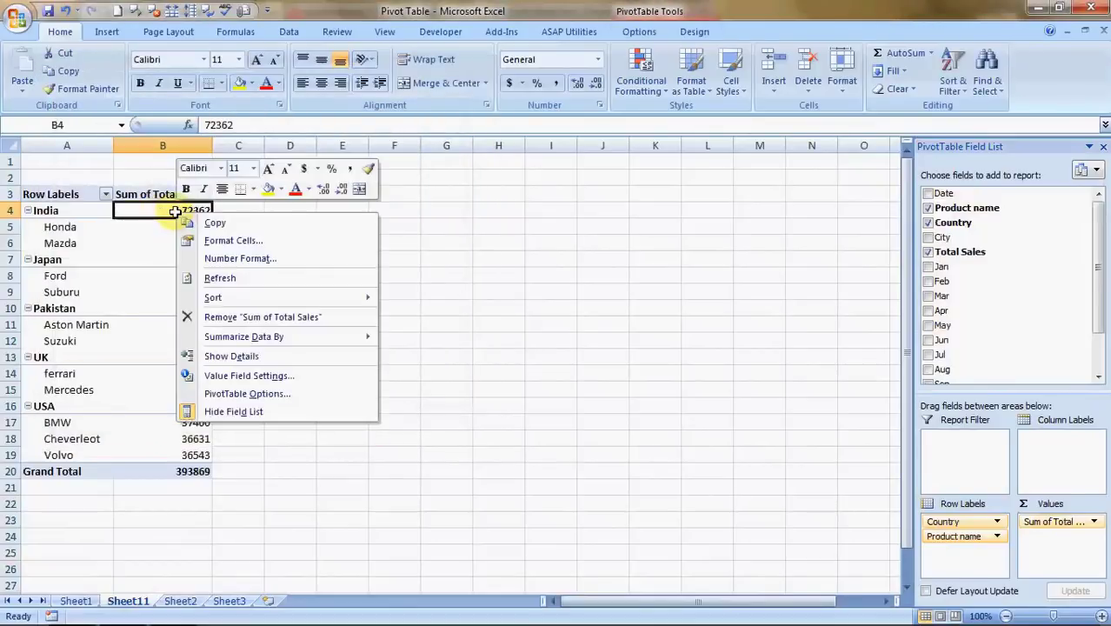
click(247, 377)
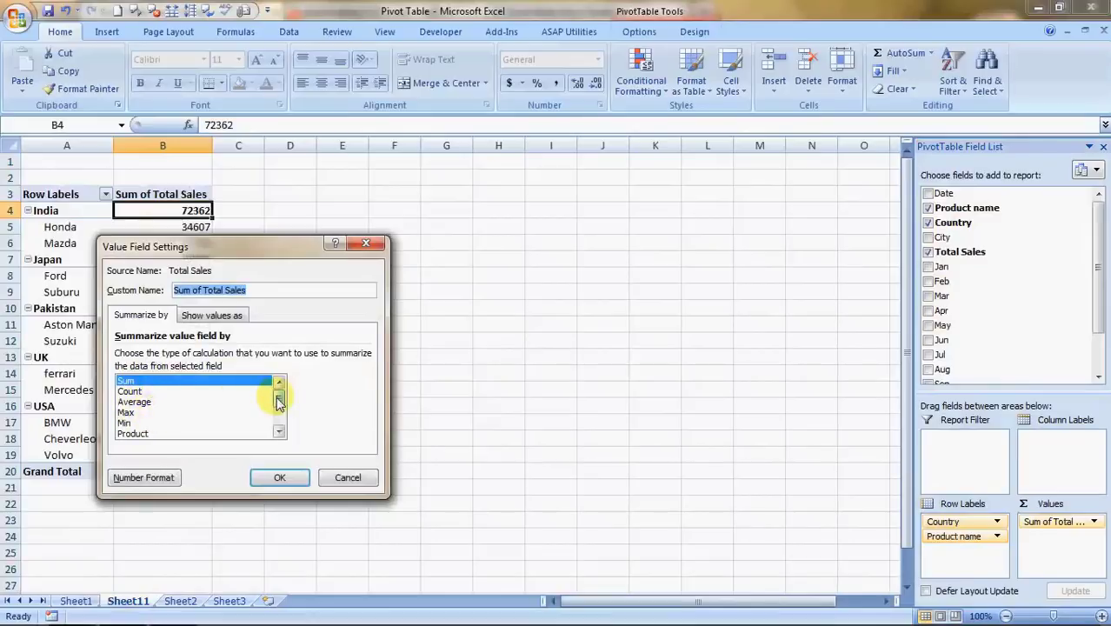
drag(277, 400, 277, 415)
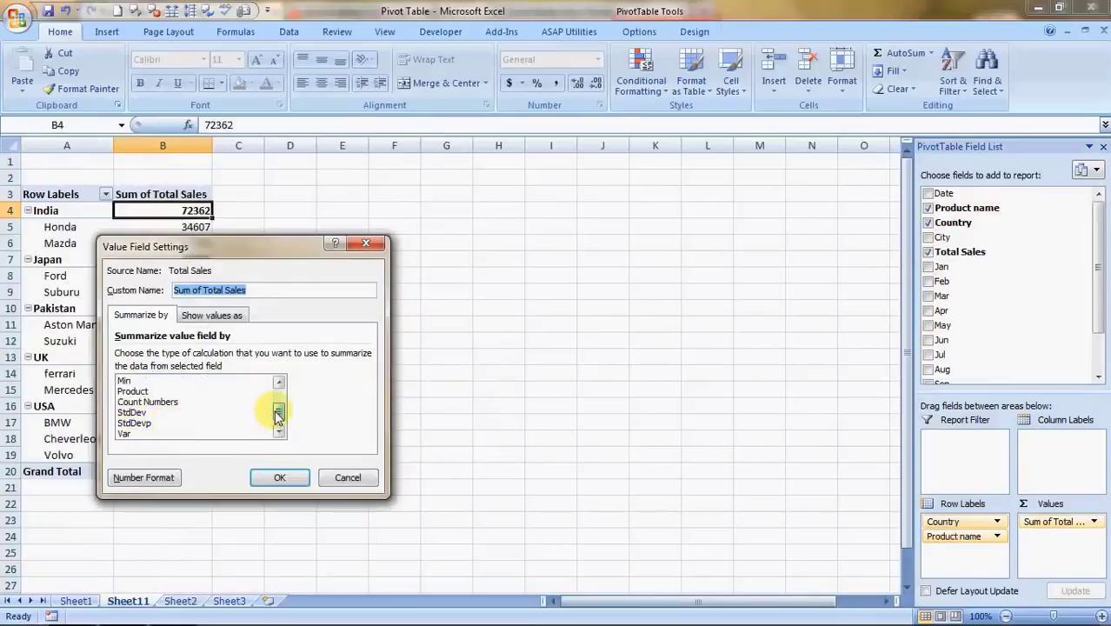
drag(279, 415, 292, 414)
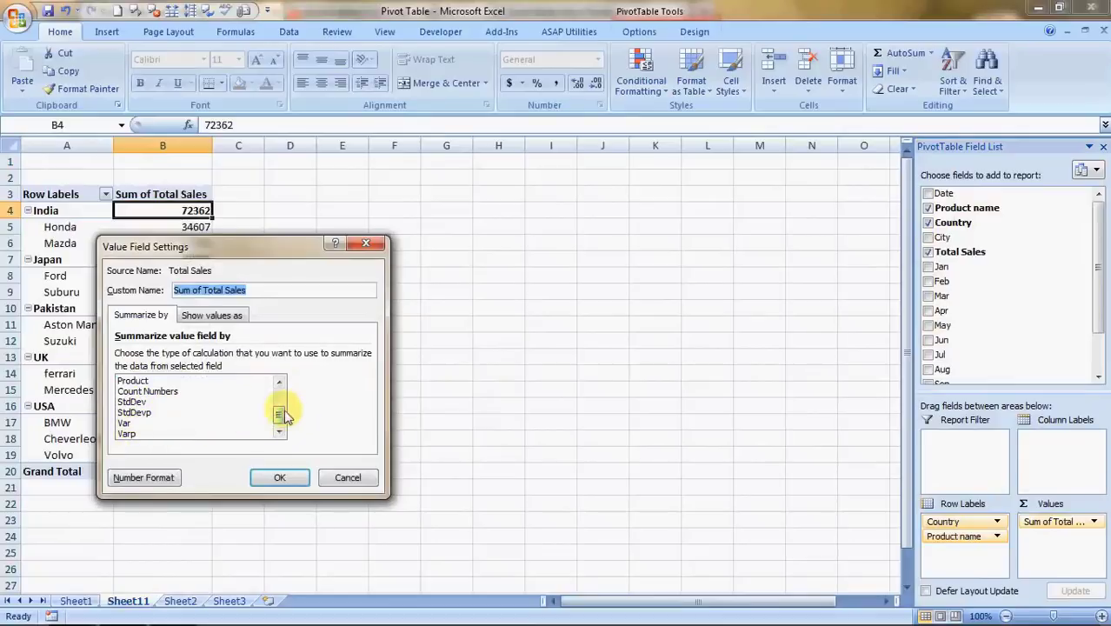
drag(280, 410, 280, 398)
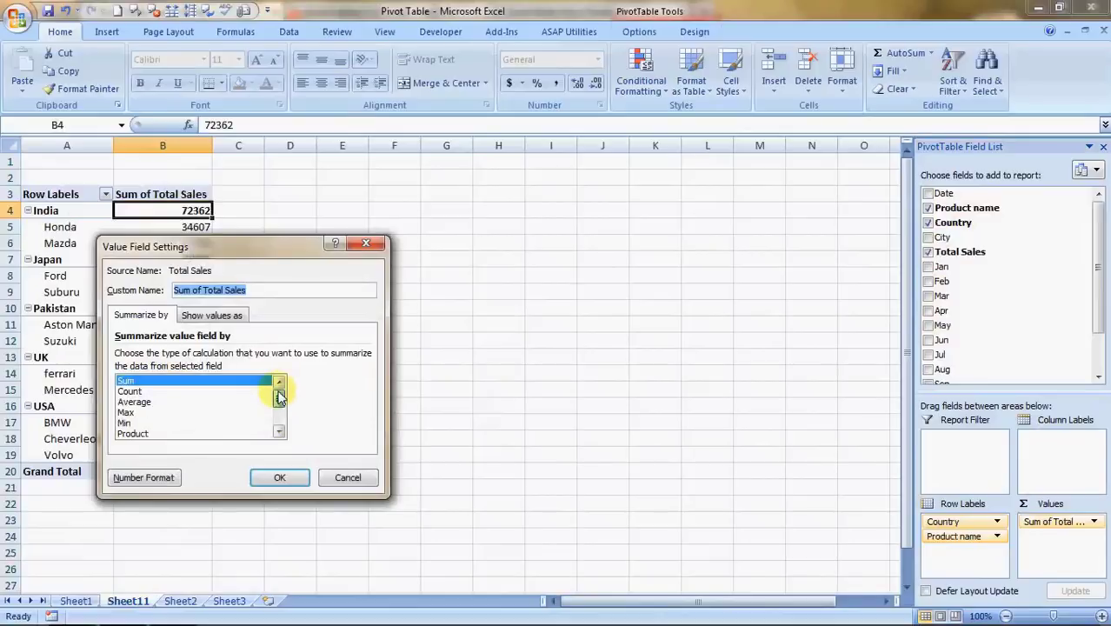
click(134, 478)
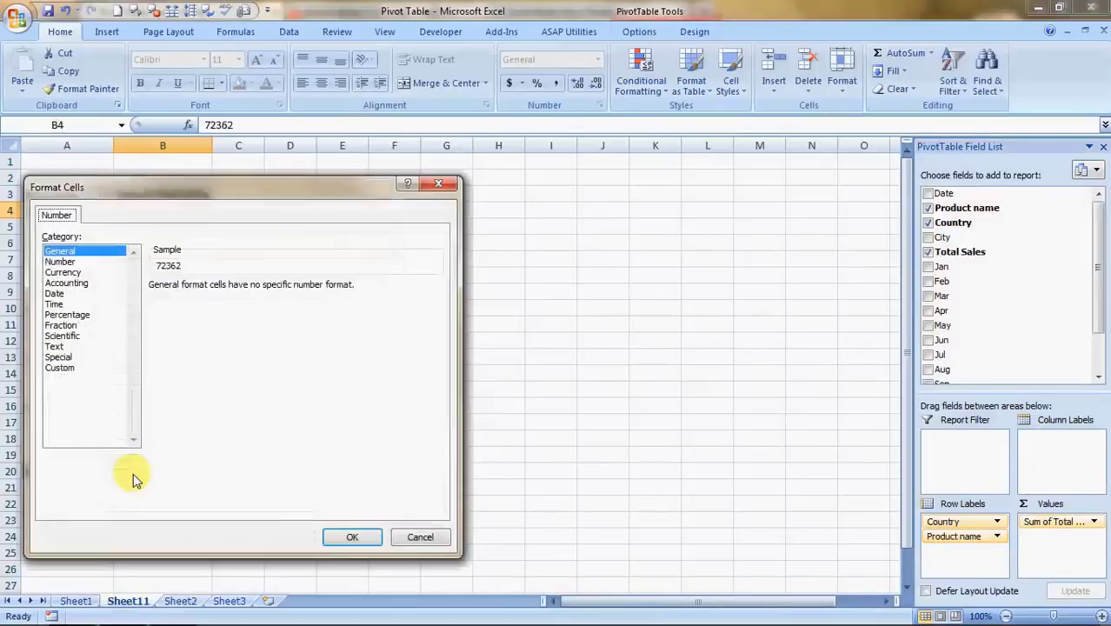
click(444, 189)
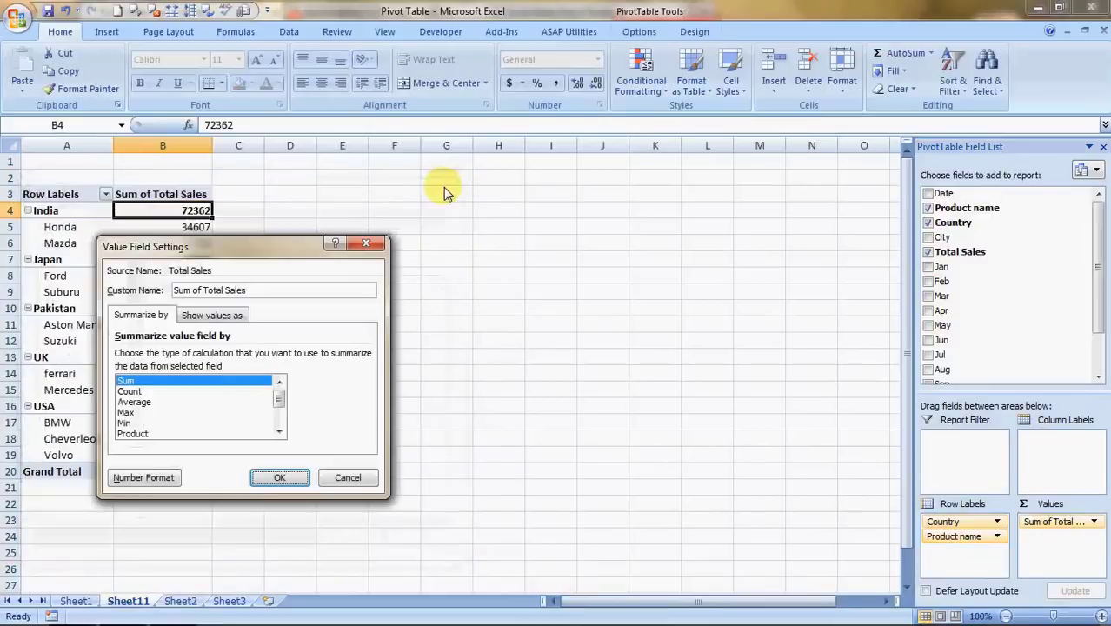
click(366, 247)
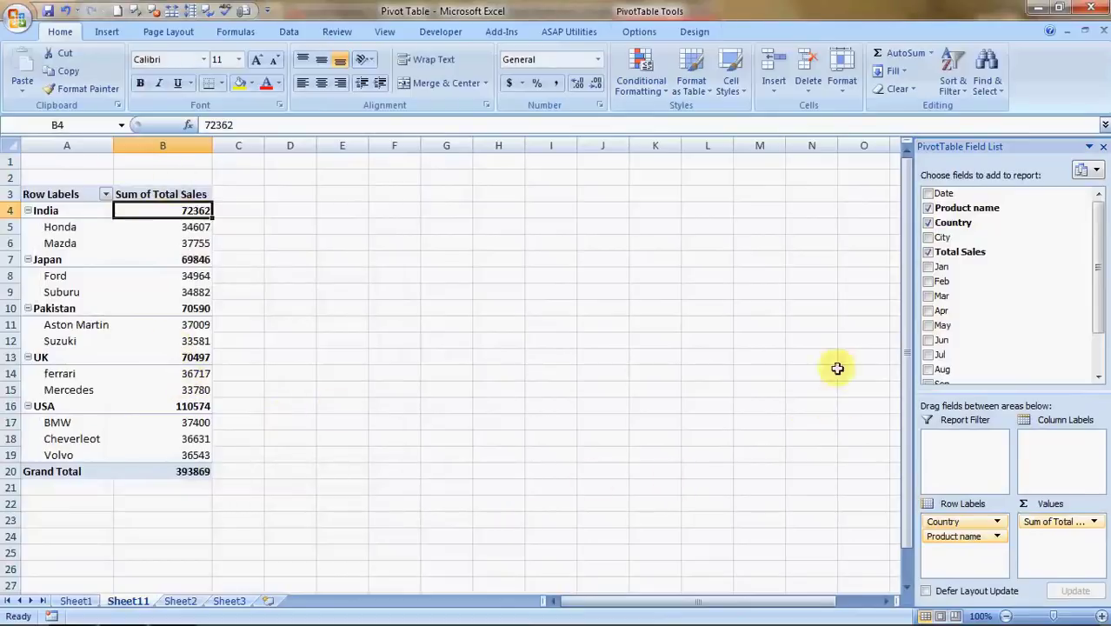
Add Sum of Jan through Sum of Aug value columns, with Jan totalling 35004 and Aug 33953.
click(928, 267)
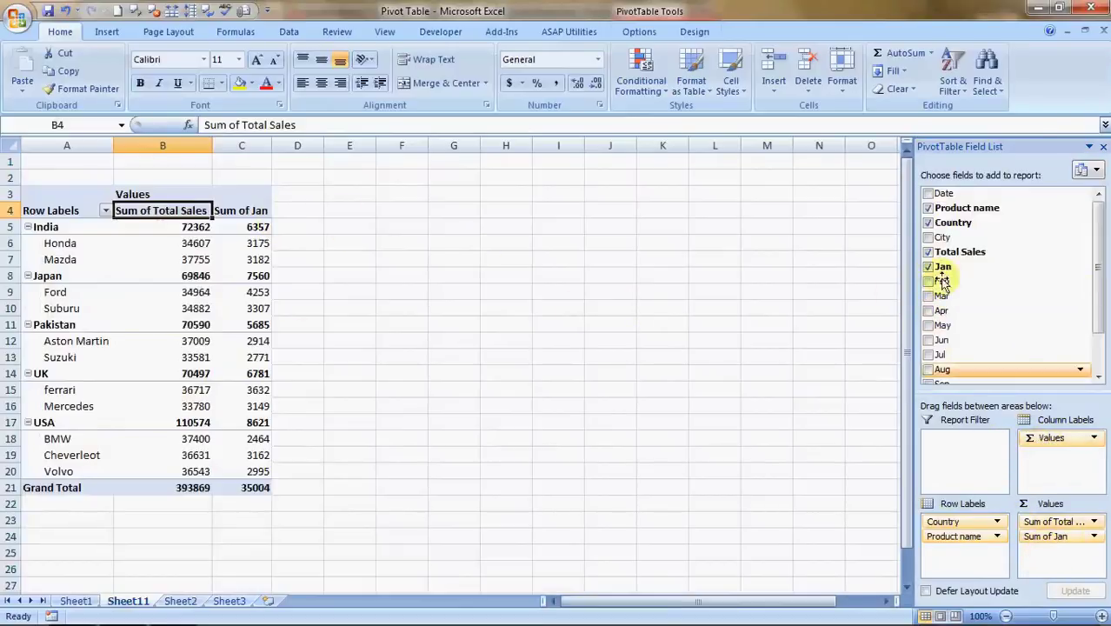
click(928, 282)
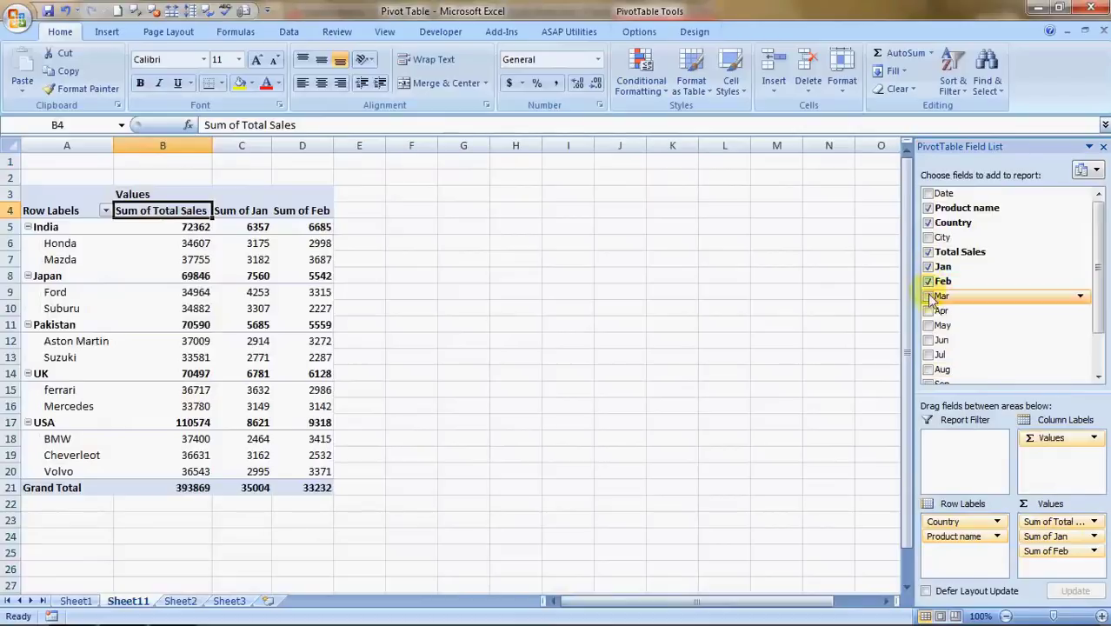
click(928, 299)
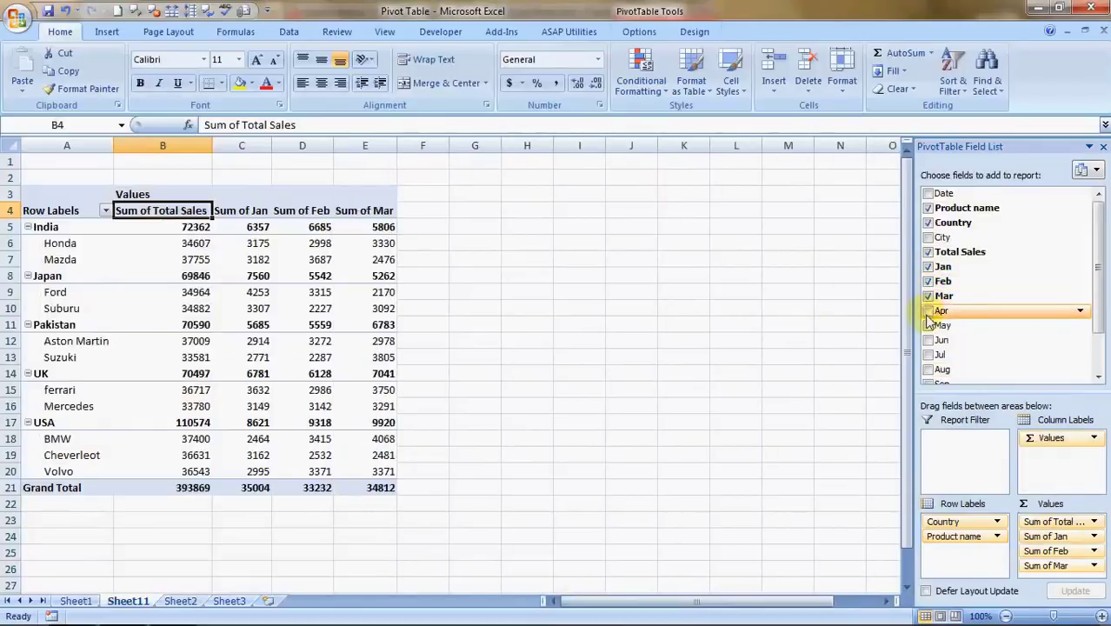
click(927, 311)
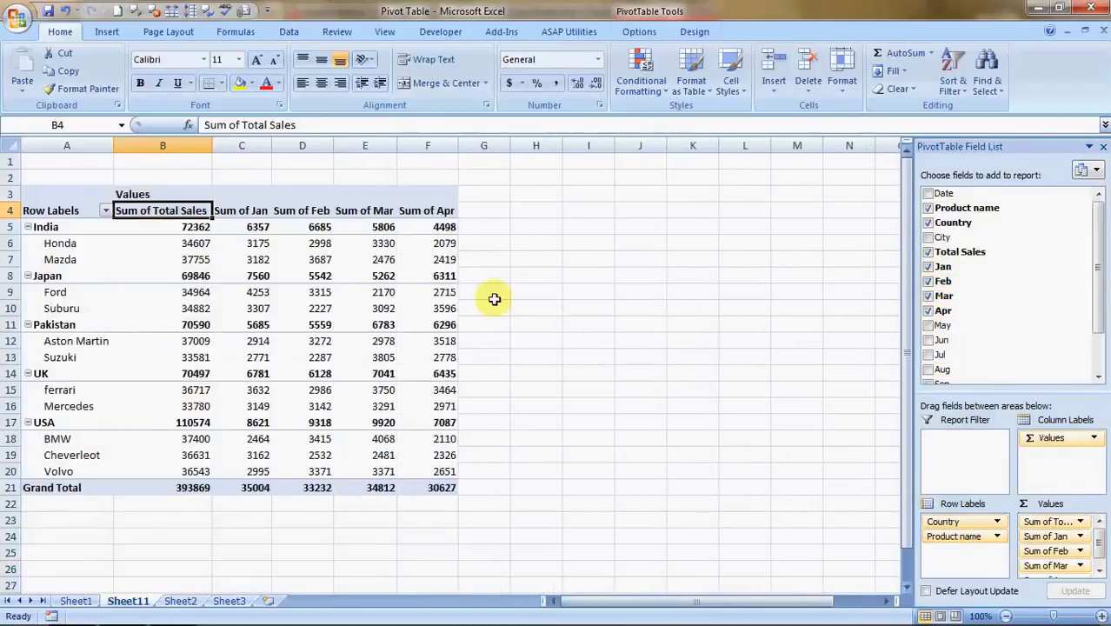
click(928, 326)
click(928, 340)
click(928, 355)
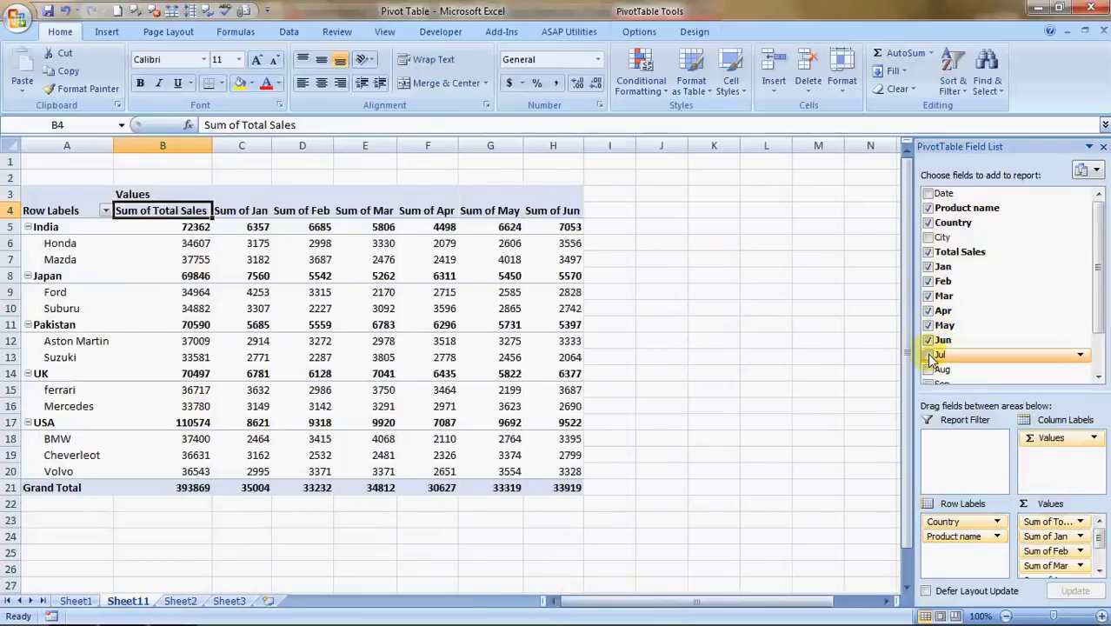
click(928, 369)
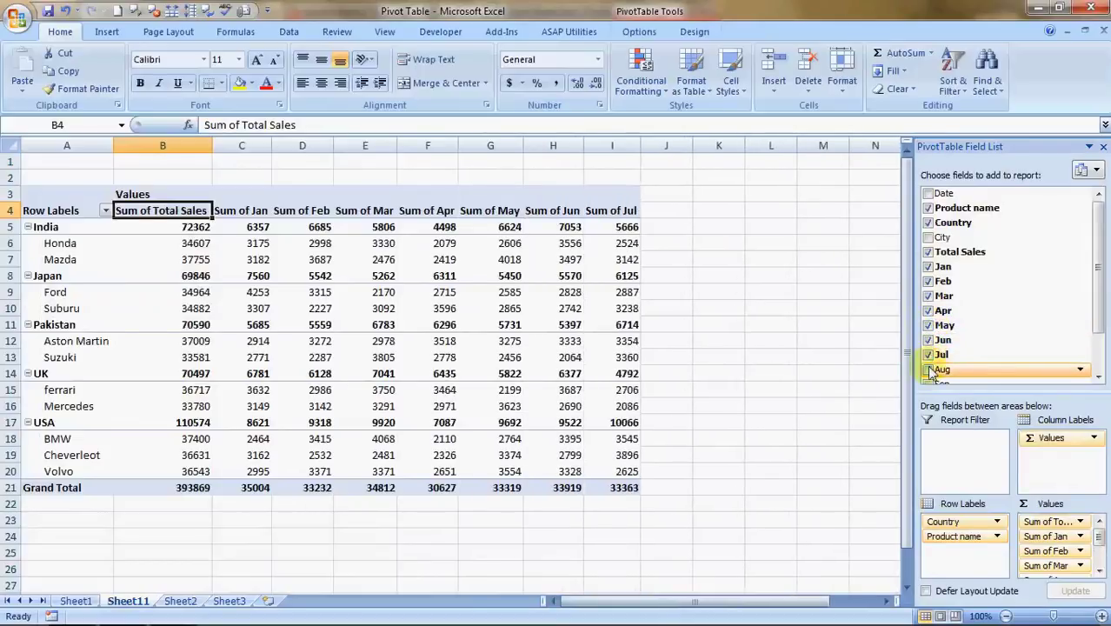
click(257, 224)
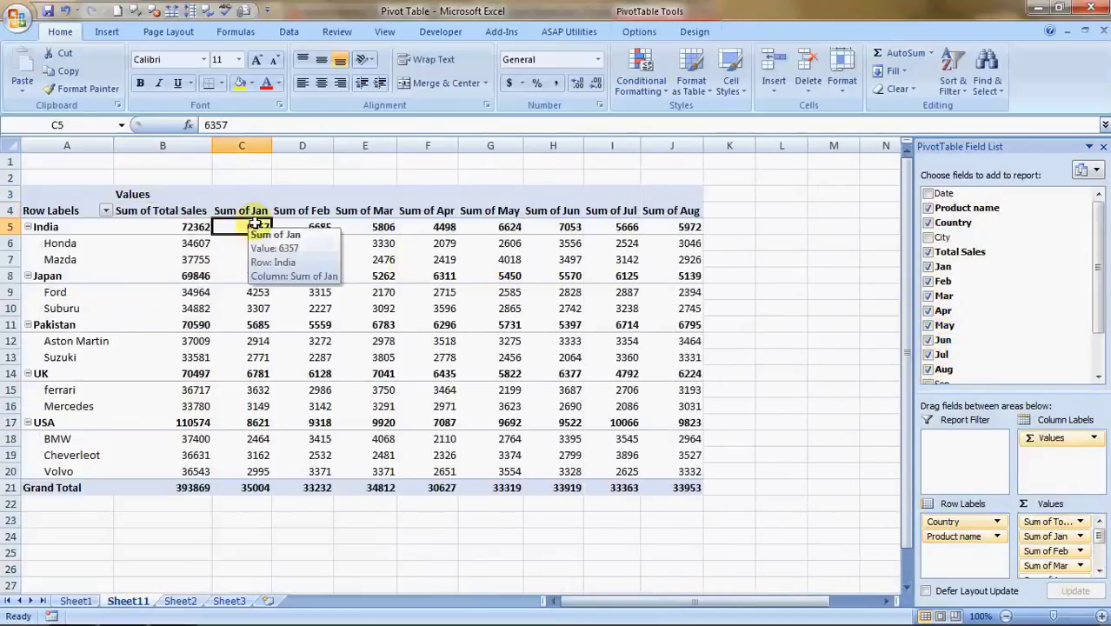
click(312, 226)
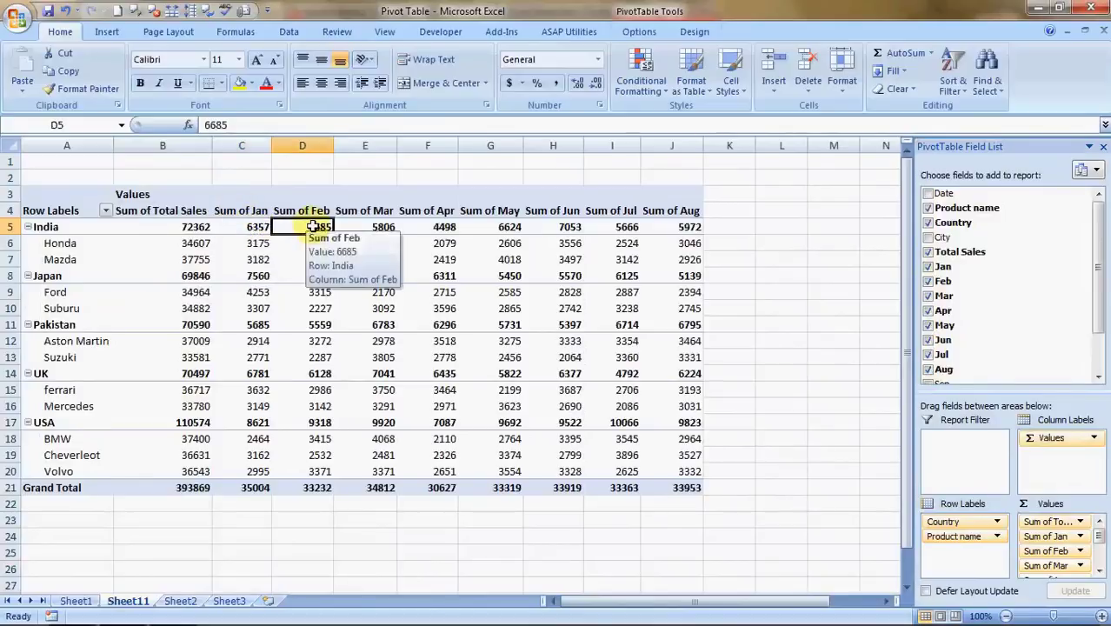
Change the Feb value field from Sum to Count.
right_click(311, 225)
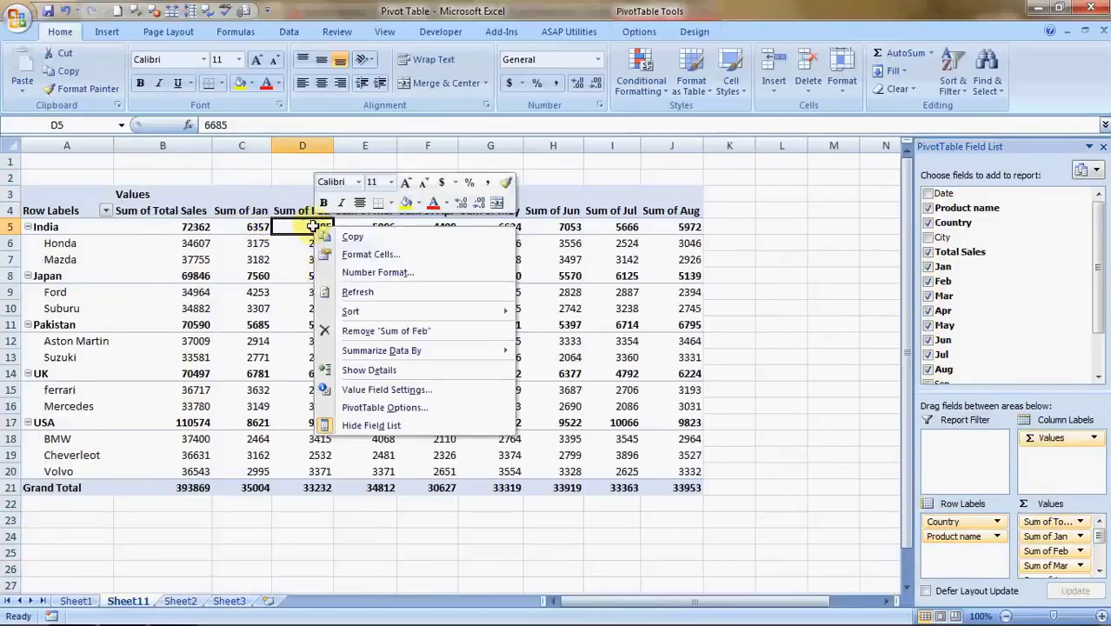
click(383, 389)
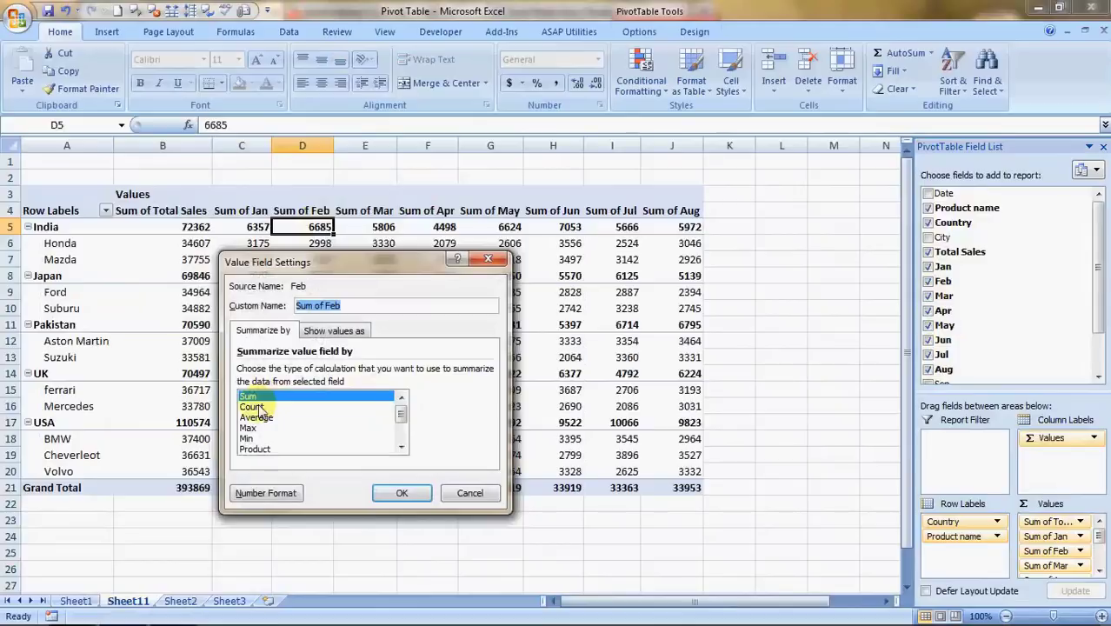
click(253, 407)
click(402, 492)
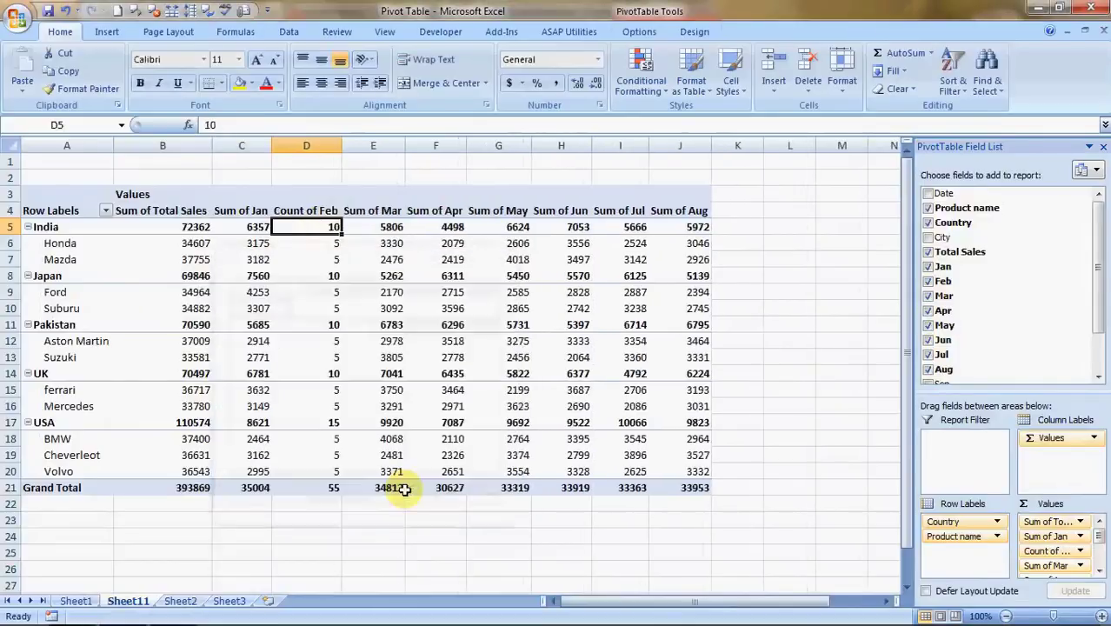
Change the Mar value field from Sum to Average.
click(374, 226)
right_click(376, 227)
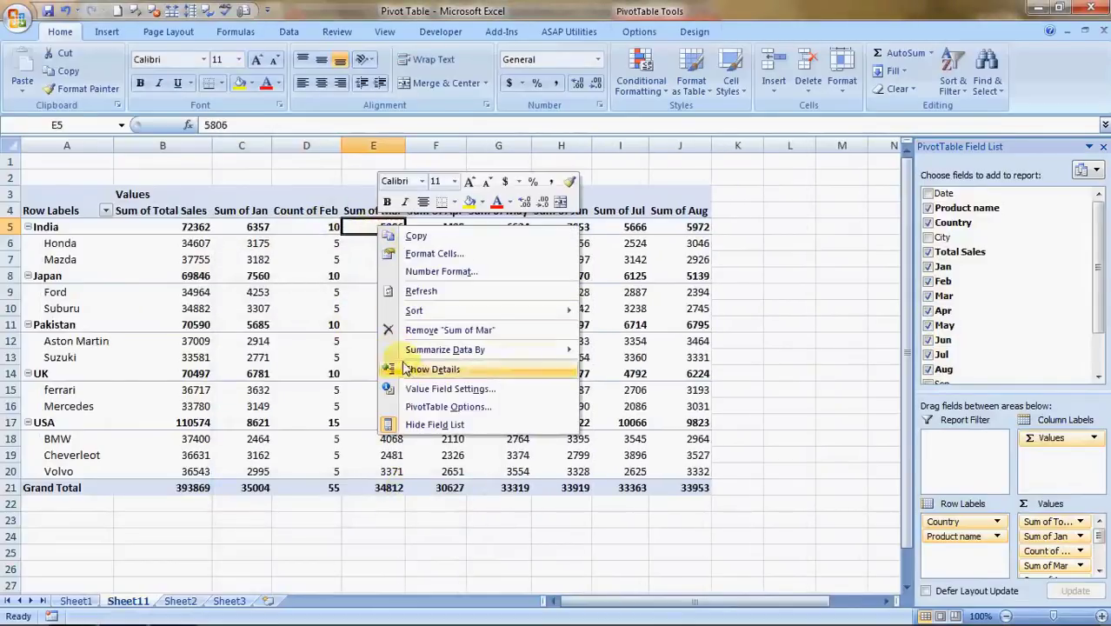
click(413, 389)
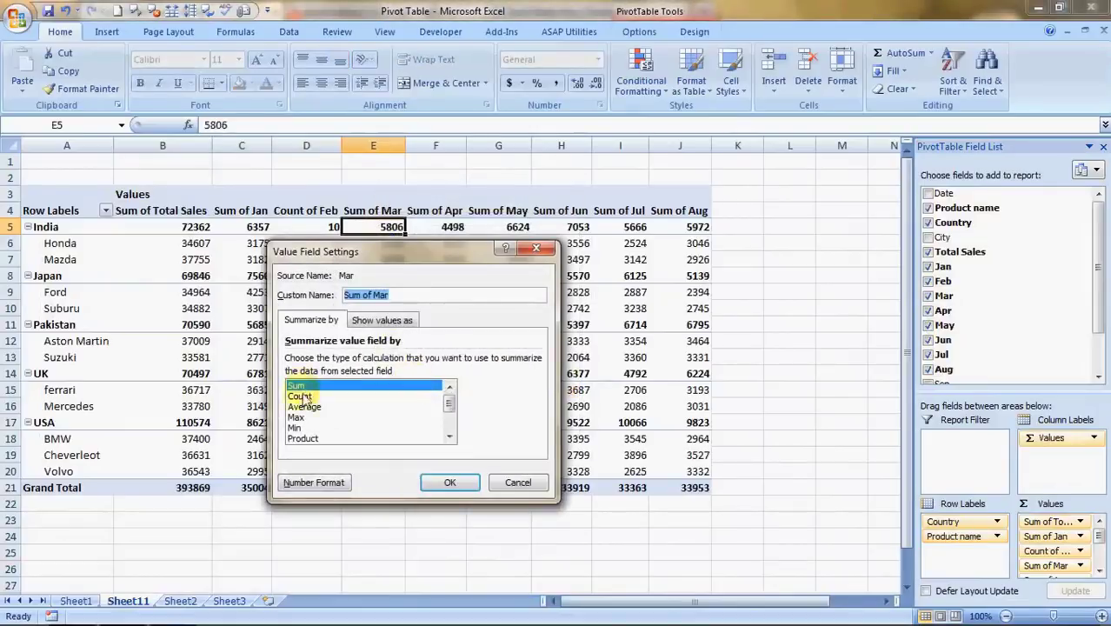
click(302, 408)
click(445, 482)
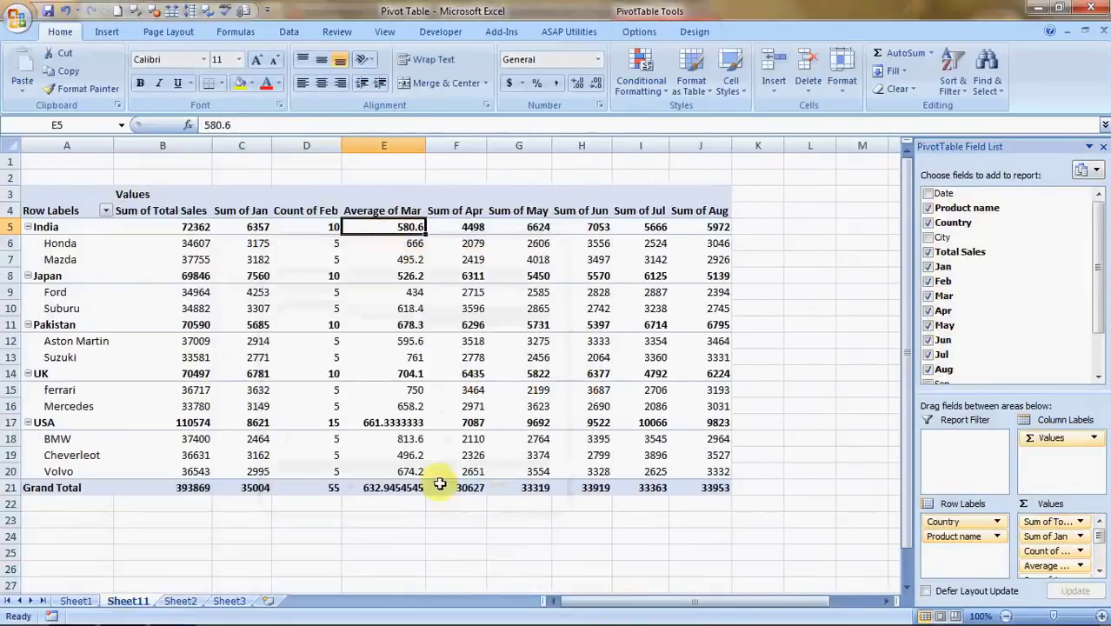
Change the Apr value field from Sum to Max, giving 990.
click(472, 228)
right_click(471, 230)
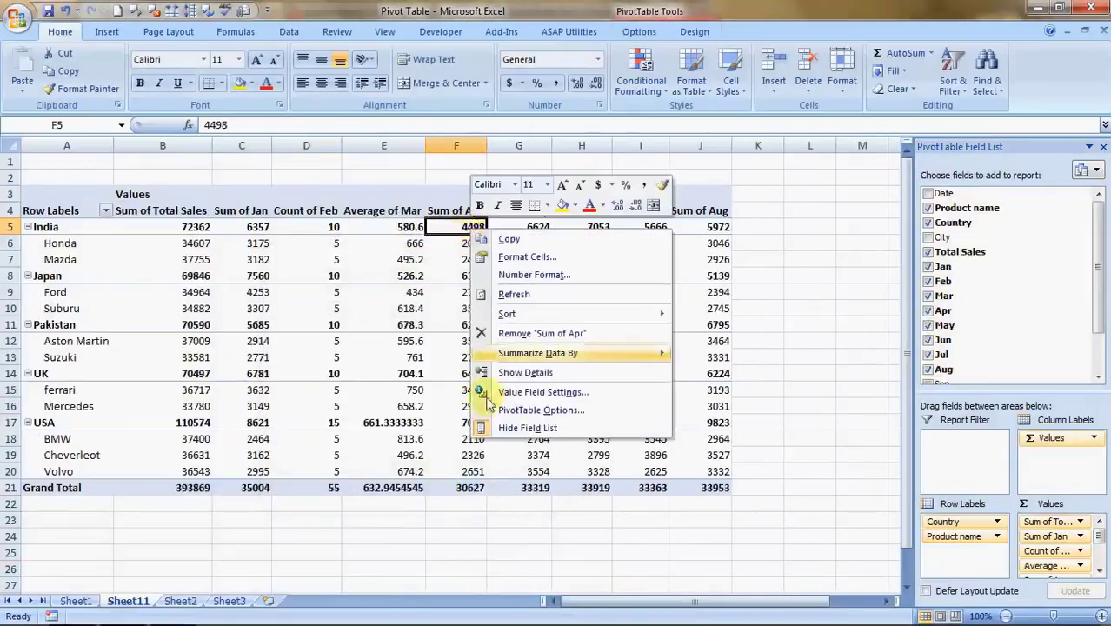
click(514, 396)
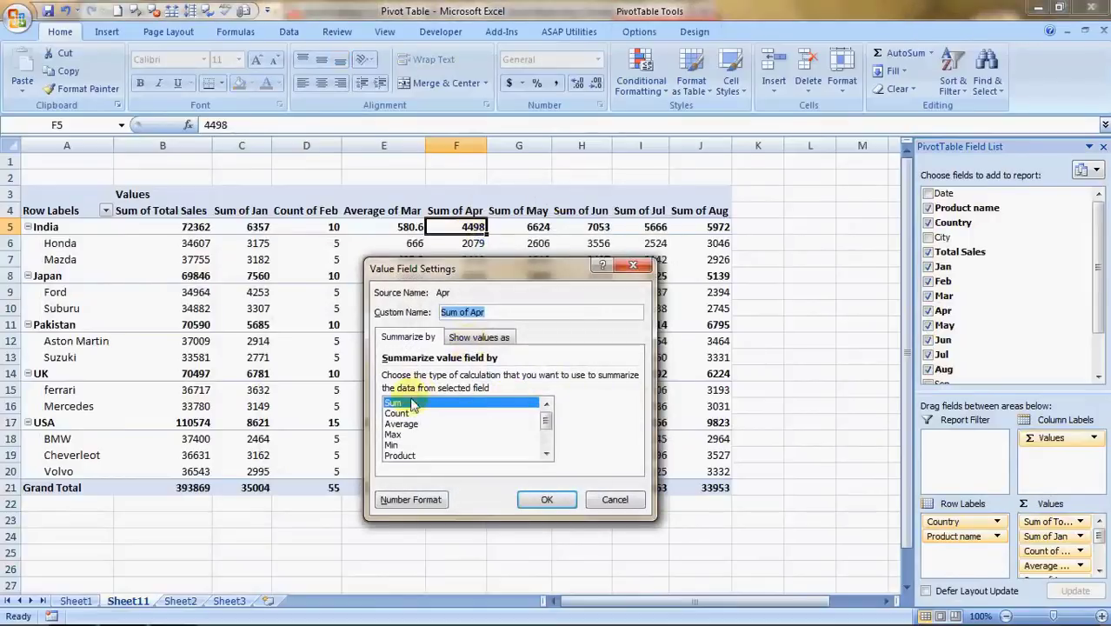
click(394, 435)
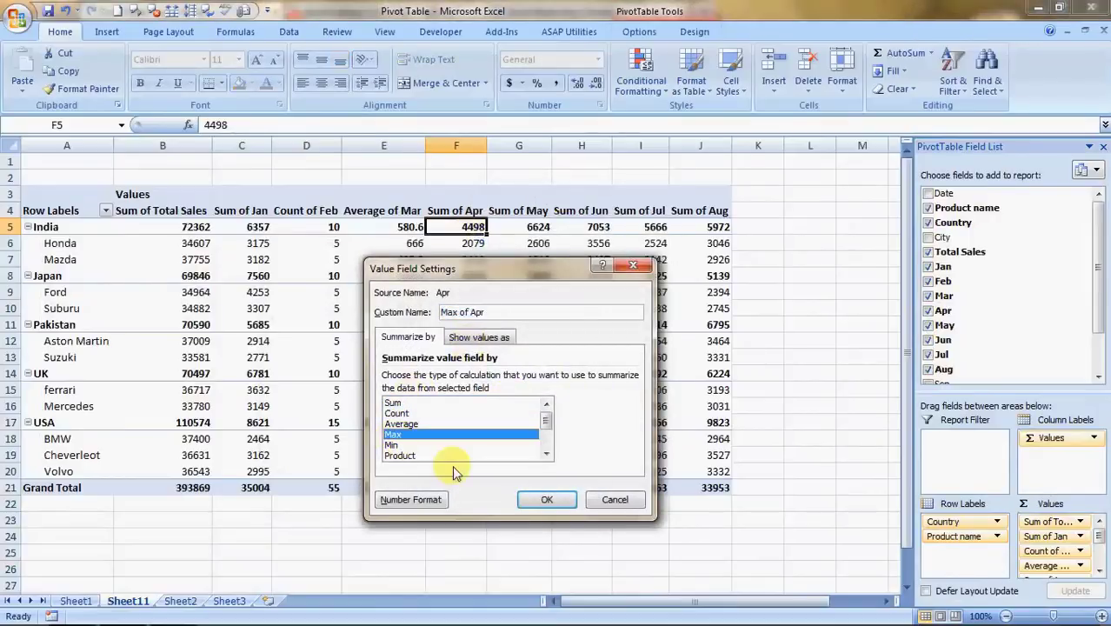
click(546, 501)
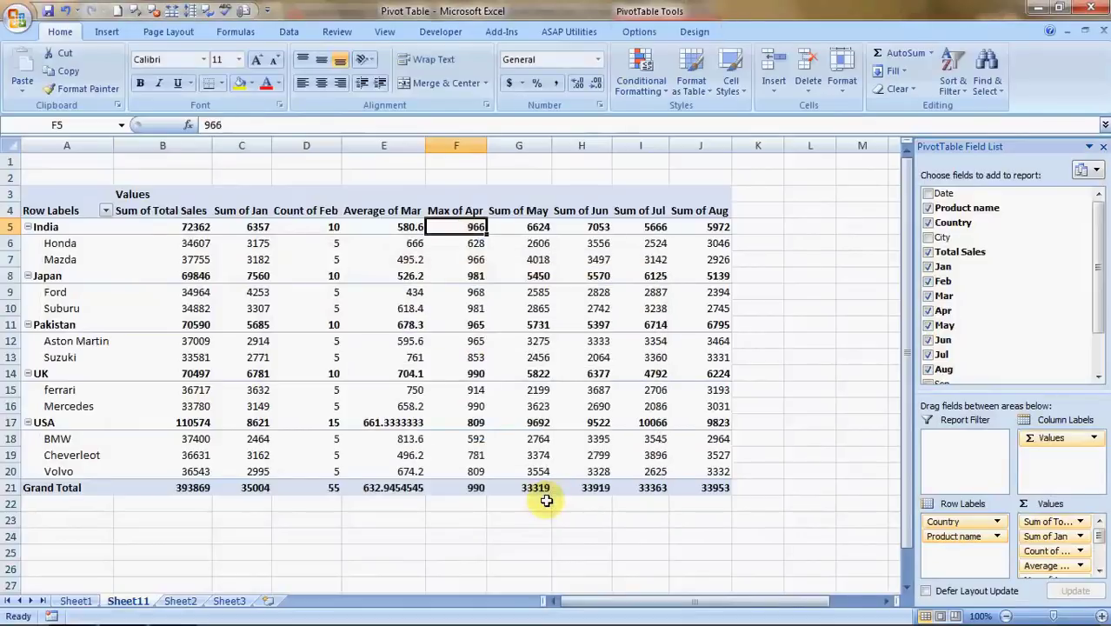
Change the May value field from Sum to Product.
click(541, 227)
right_click(543, 228)
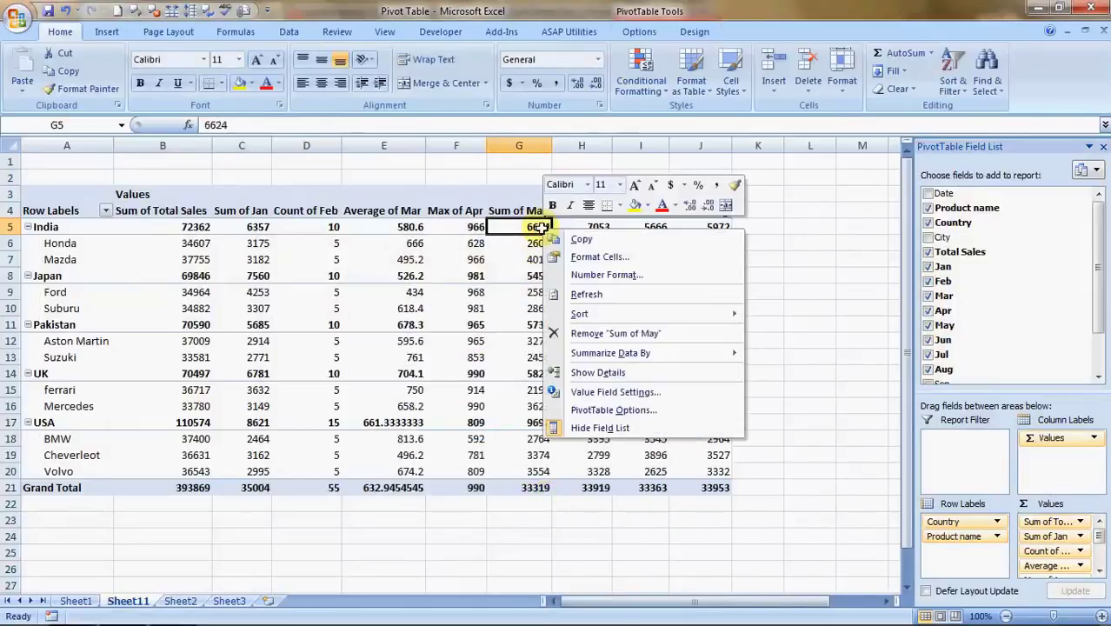
click(577, 393)
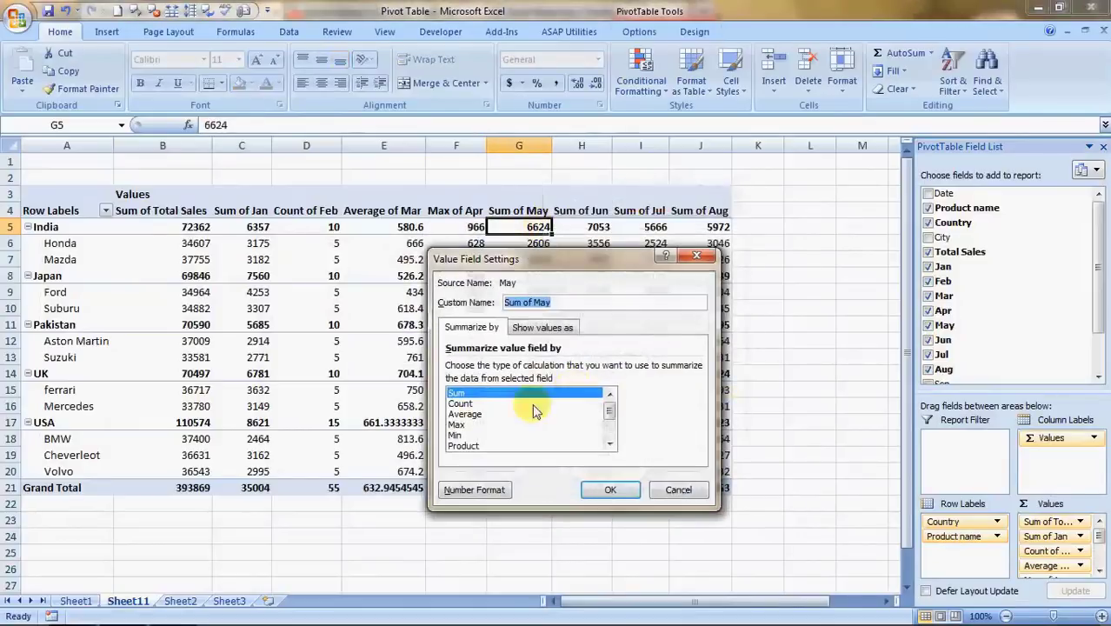
click(464, 447)
click(610, 489)
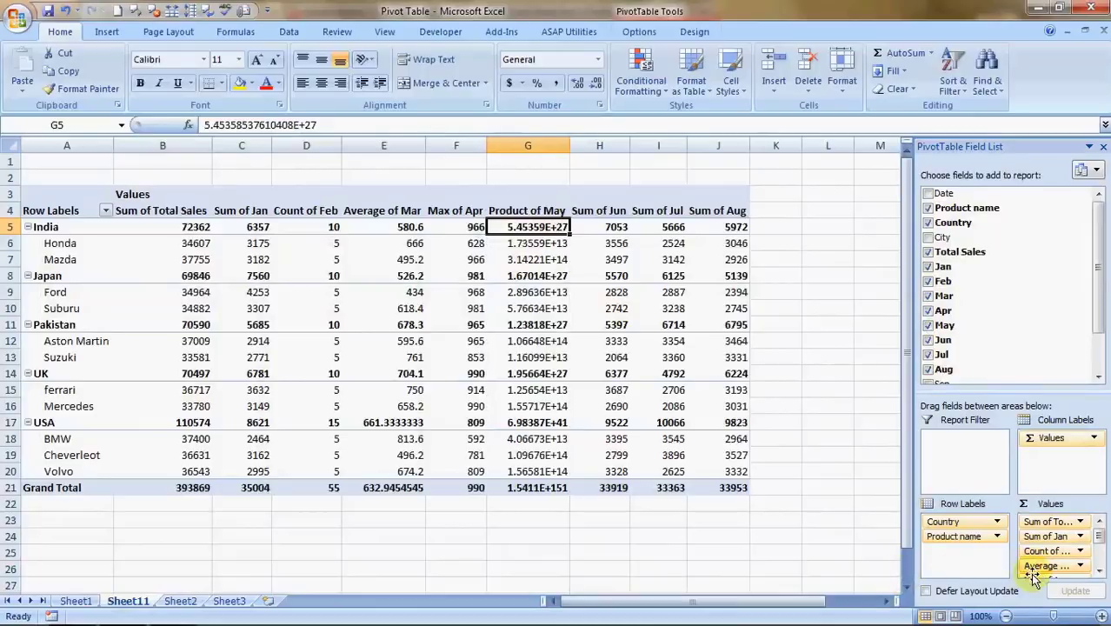
Bring the PivotTable back into view and open the Average of Mar field's options.
click(1034, 566)
click(842, 601)
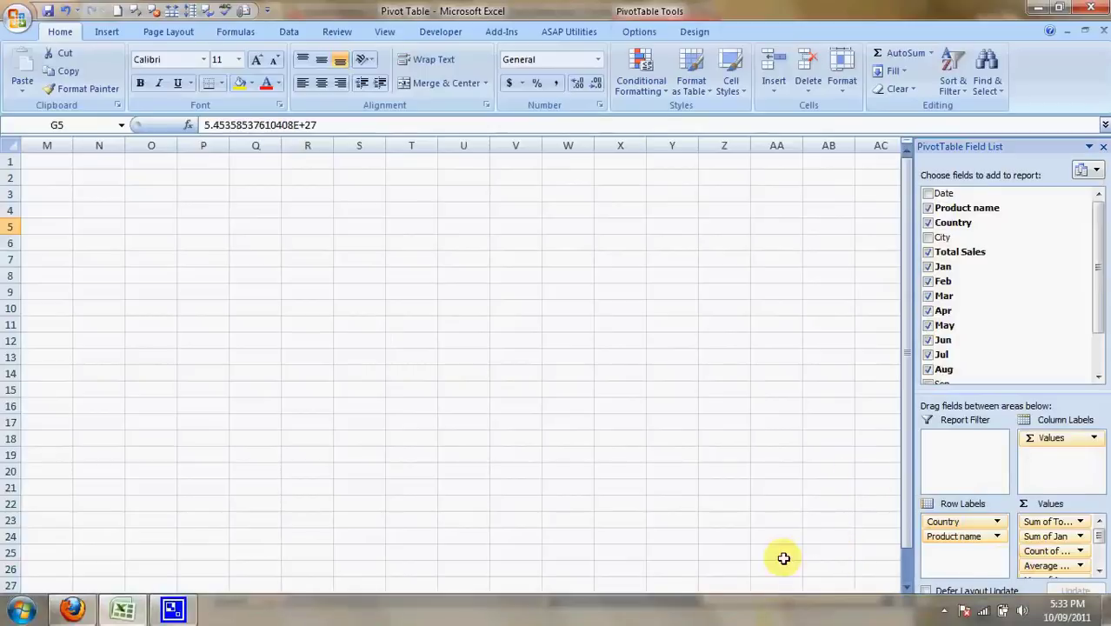
click(585, 602)
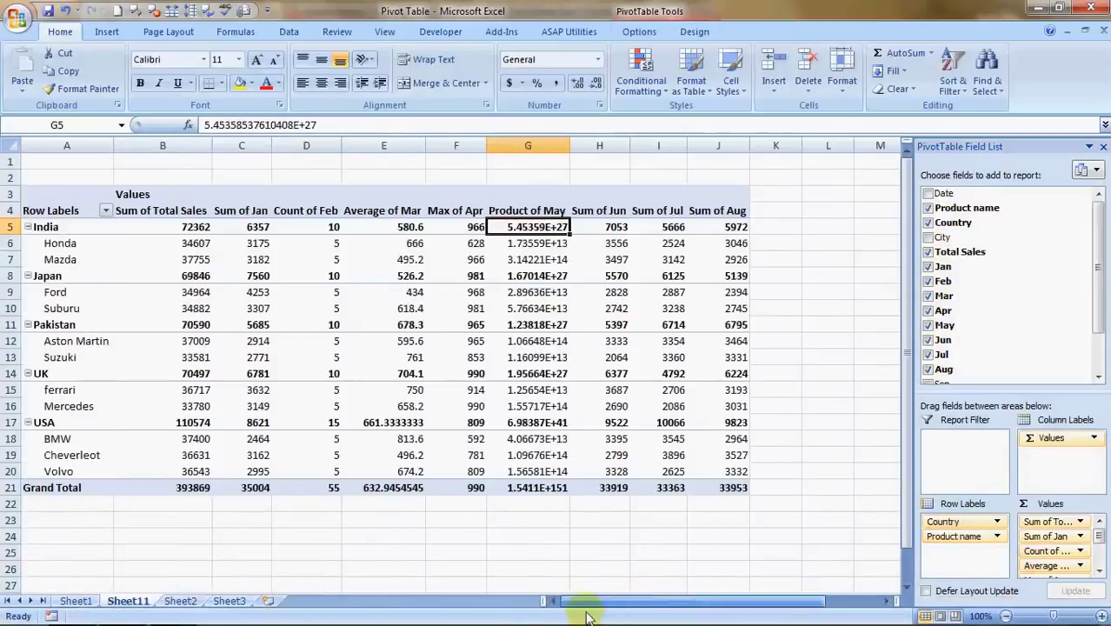
click(1048, 567)
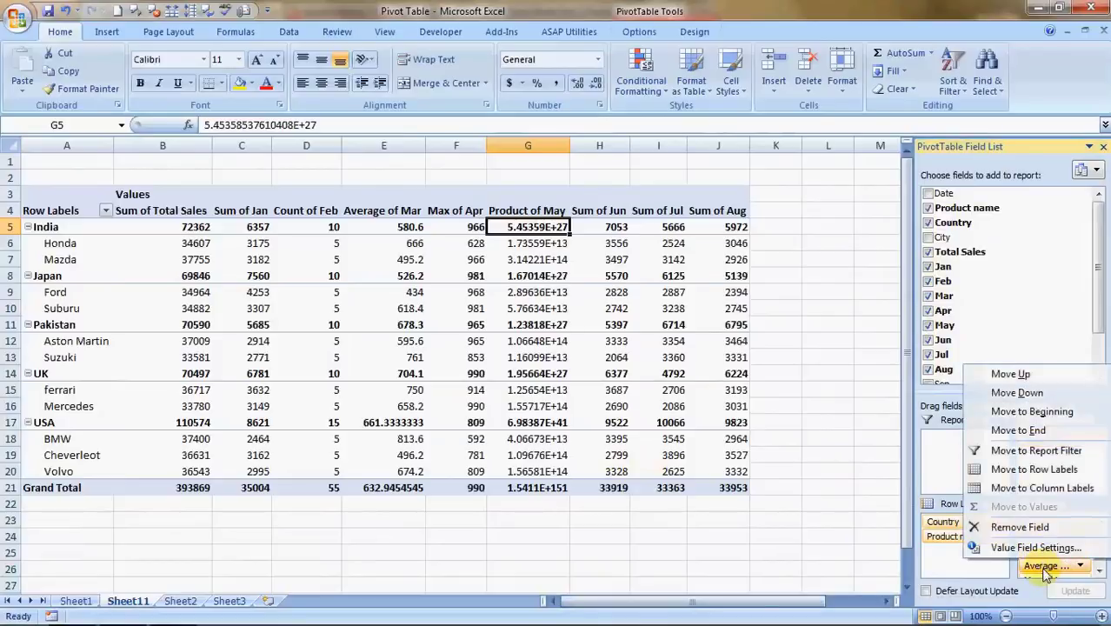
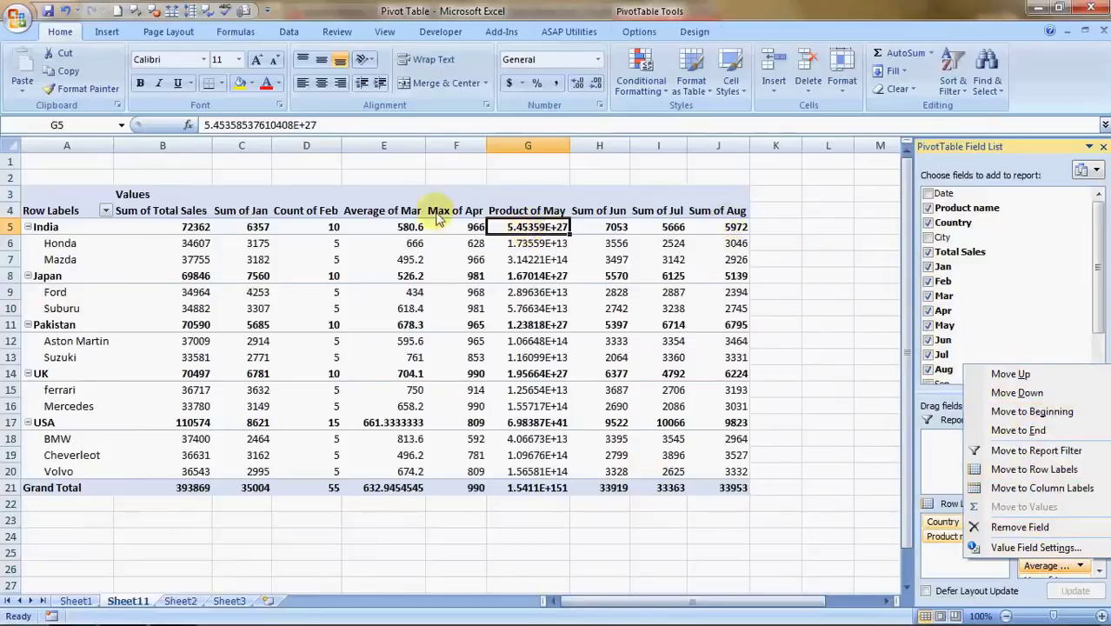
Remove Average of Mar from the pivot values and move Country into the Report Filter area.
click(1014, 528)
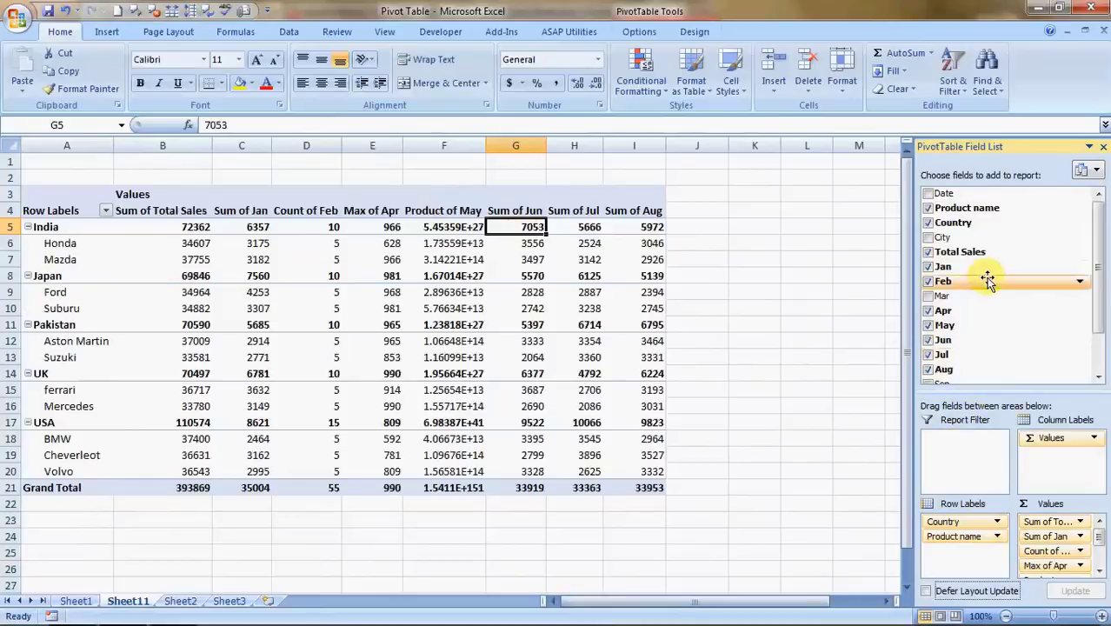
drag(935, 225, 954, 458)
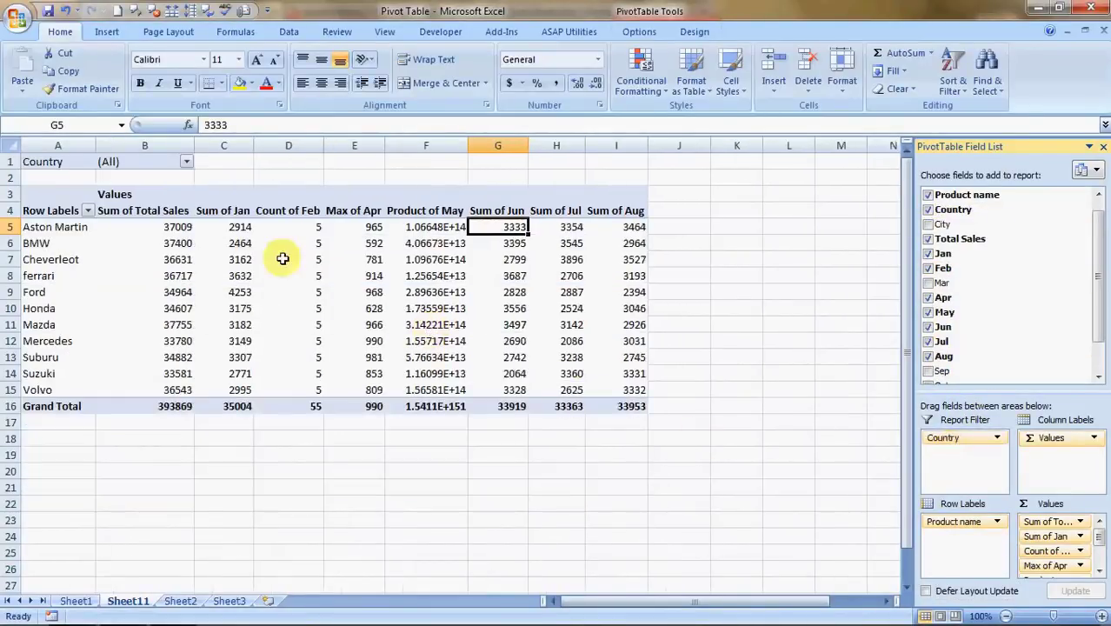
click(186, 162)
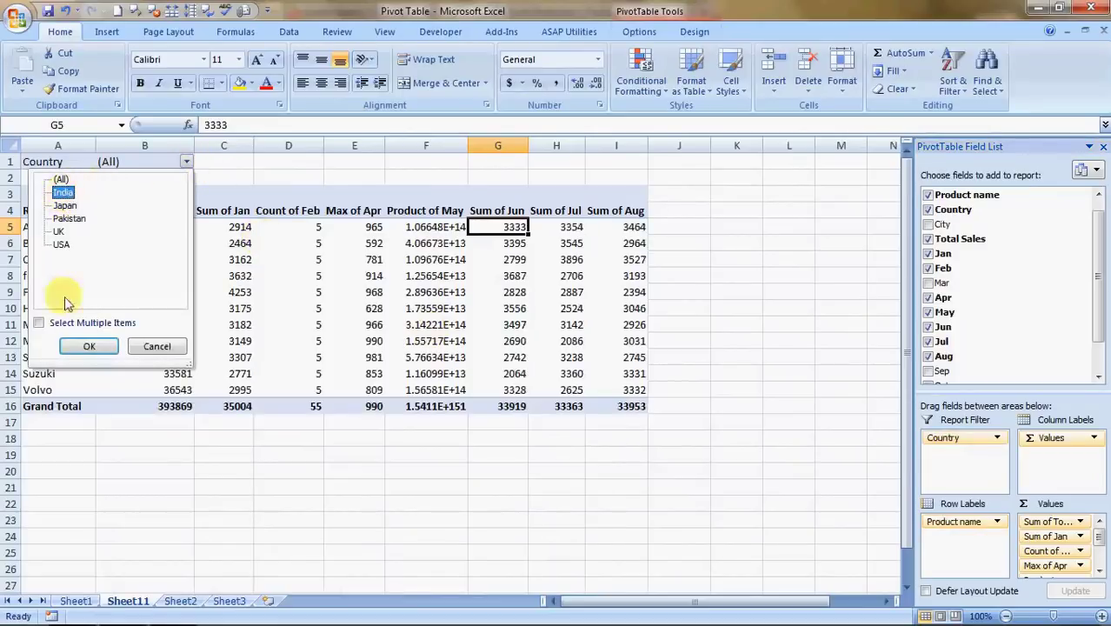
click(90, 351)
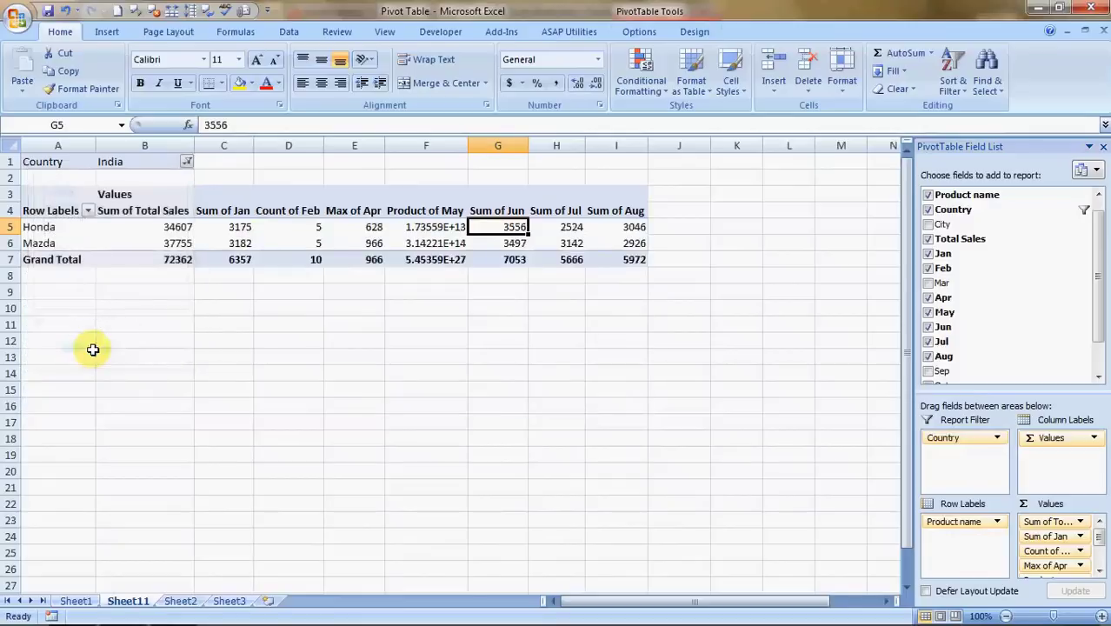
click(186, 162)
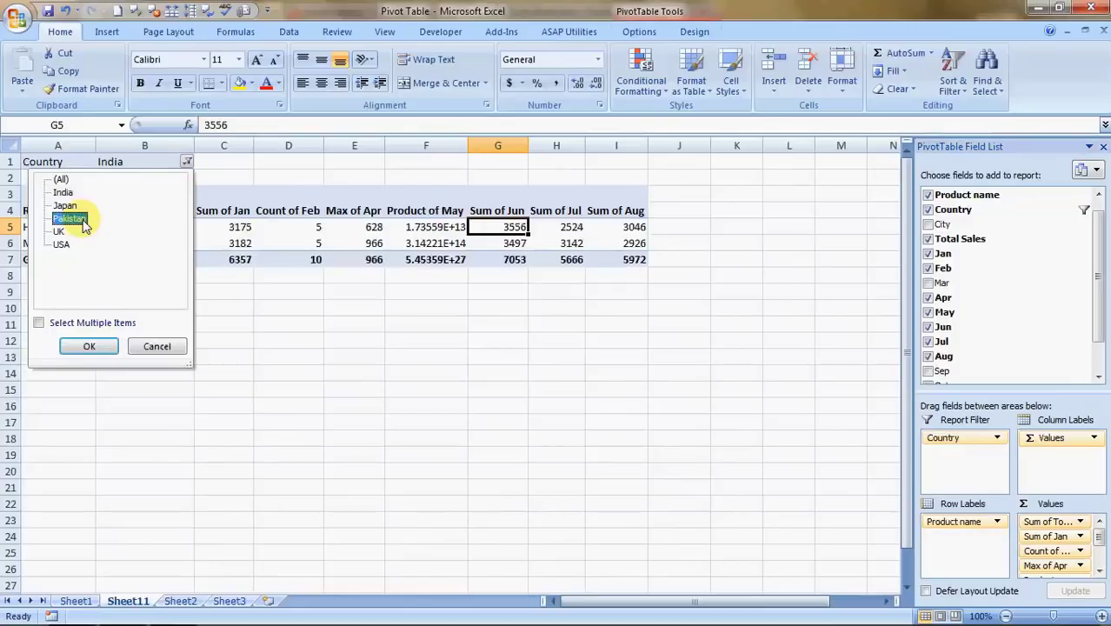
click(89, 347)
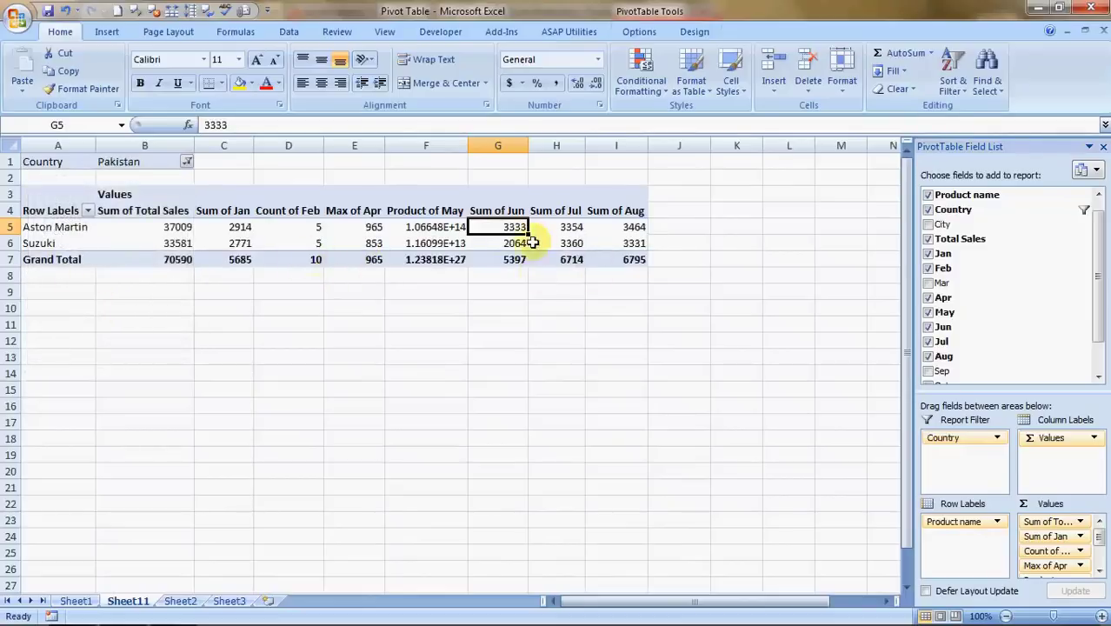
click(187, 162)
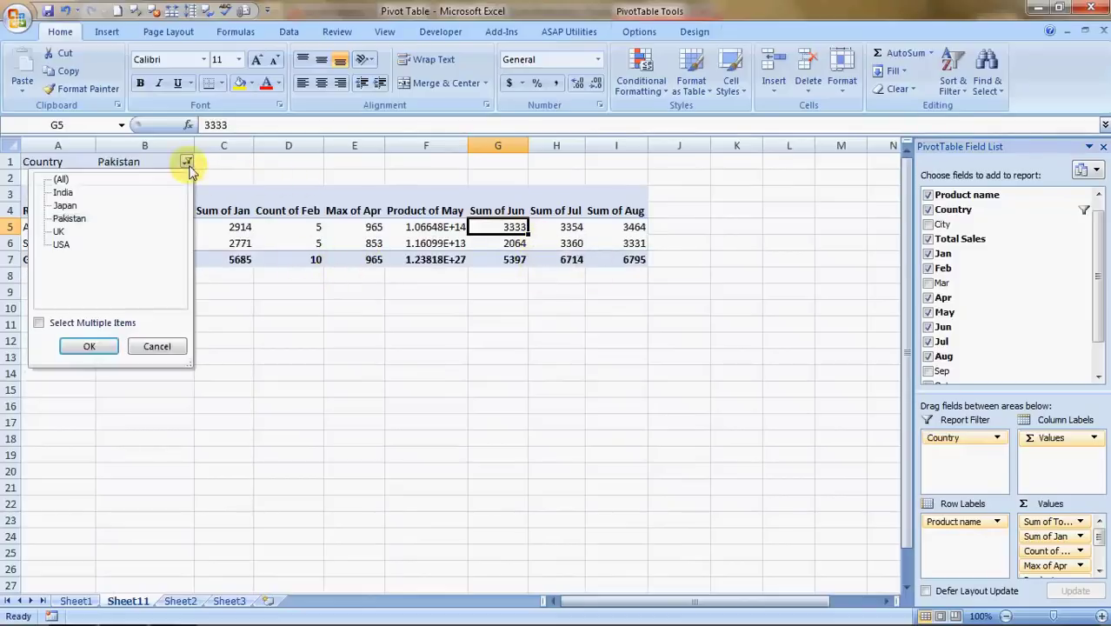
click(38, 324)
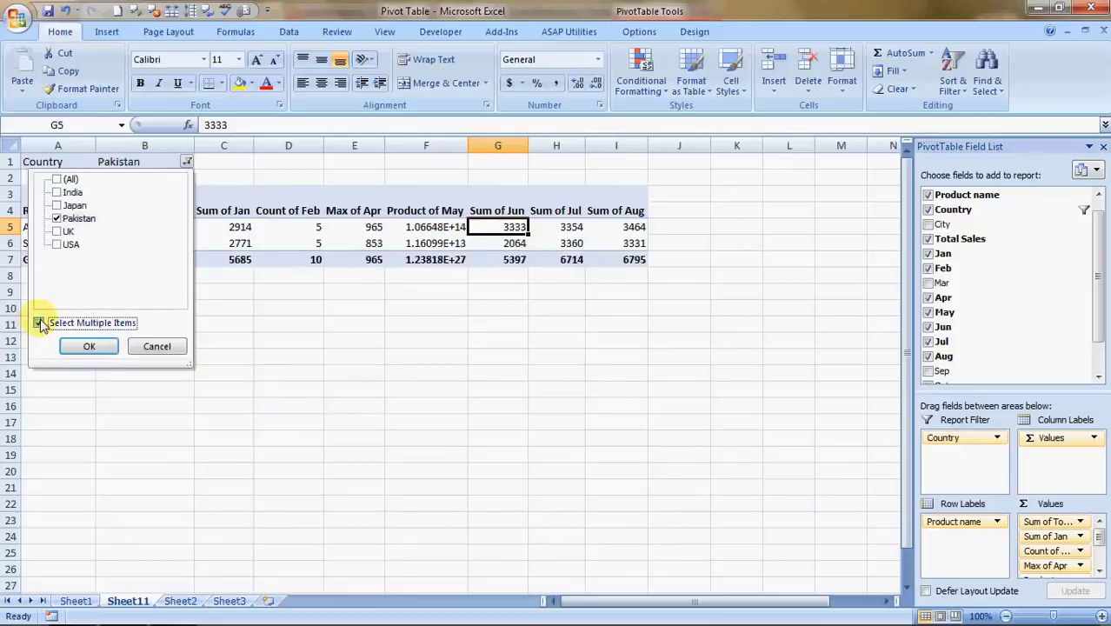
click(70, 180)
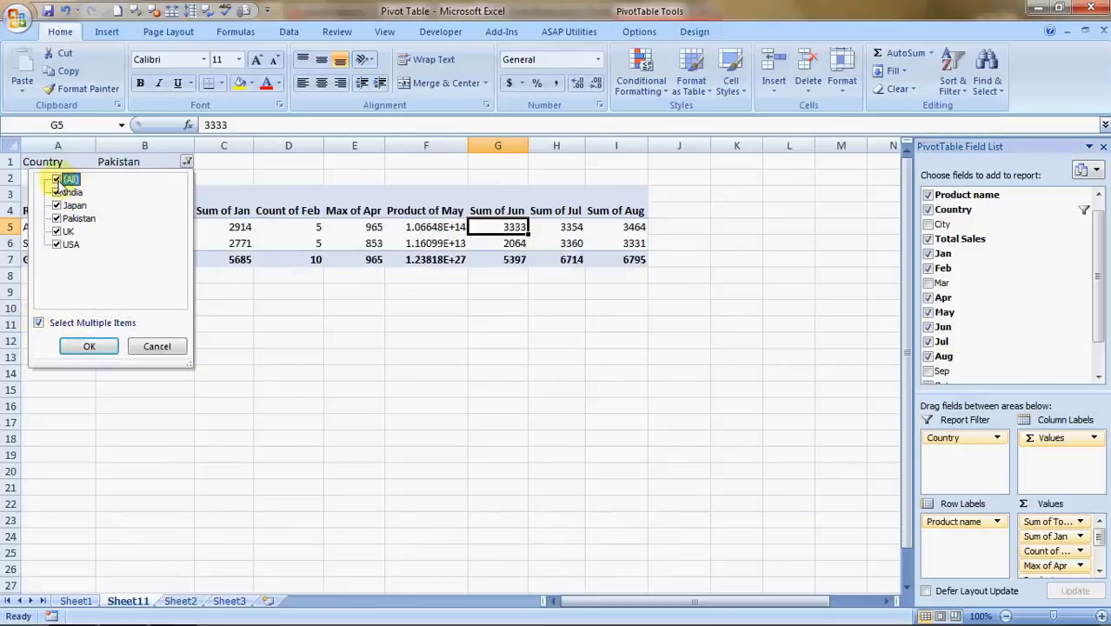
click(89, 346)
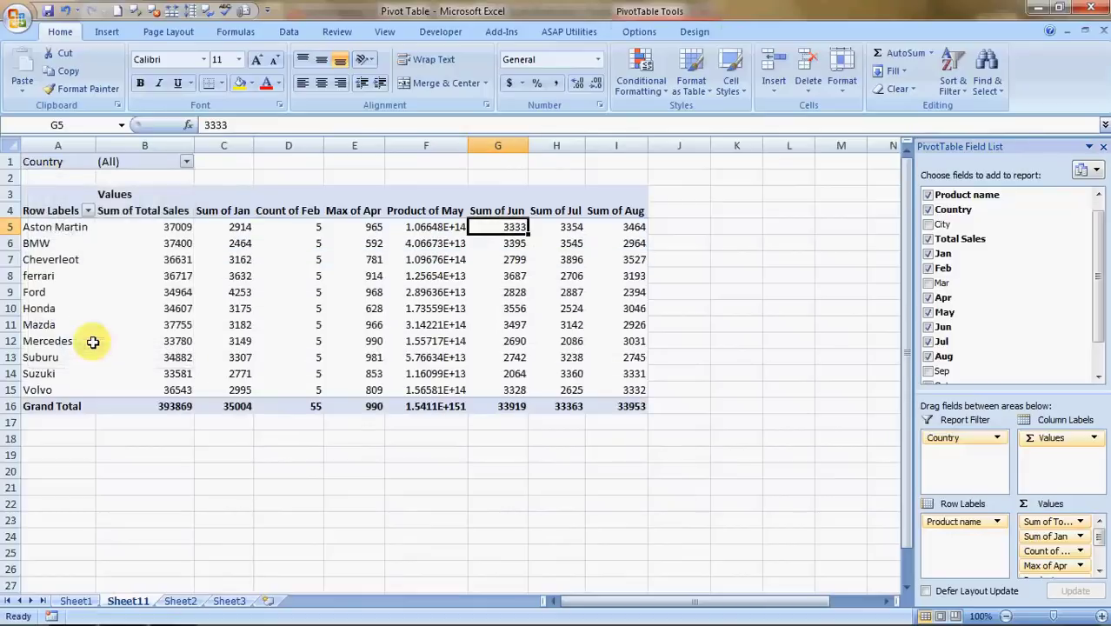
click(520, 287)
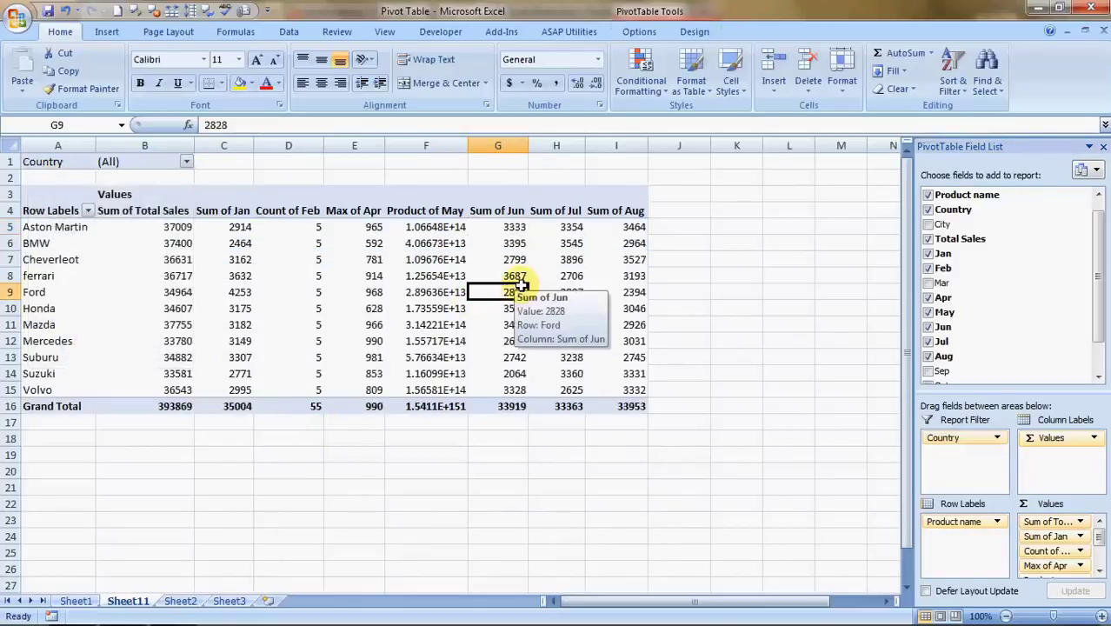
Apply the dark blue Pivot Style Dark 2 from the PivotTable Styles gallery to the pivot table.
click(695, 37)
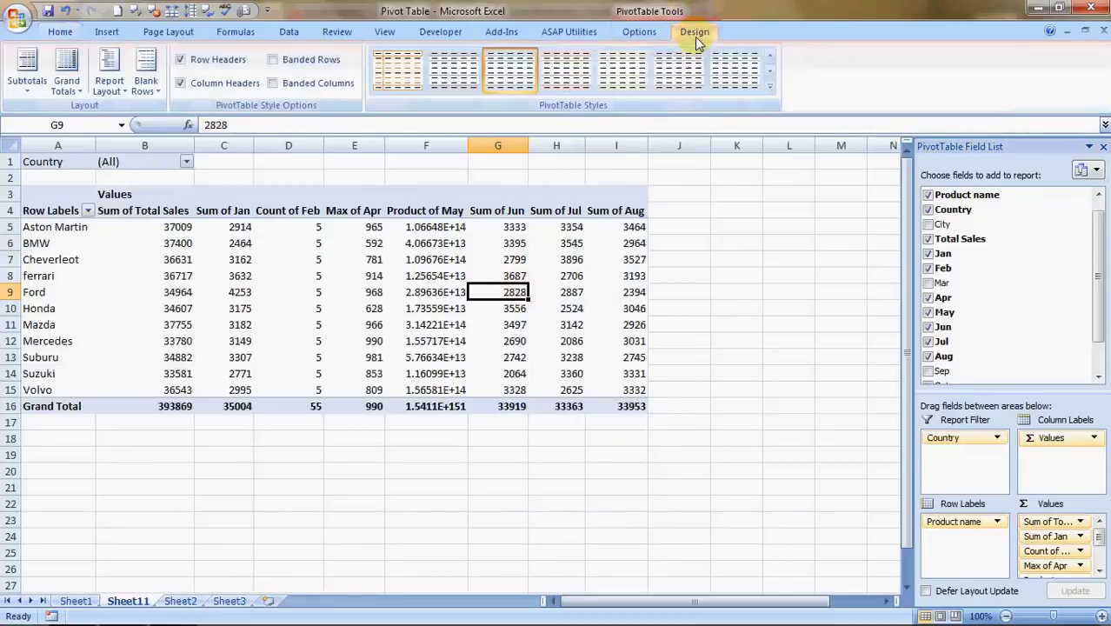
click(770, 85)
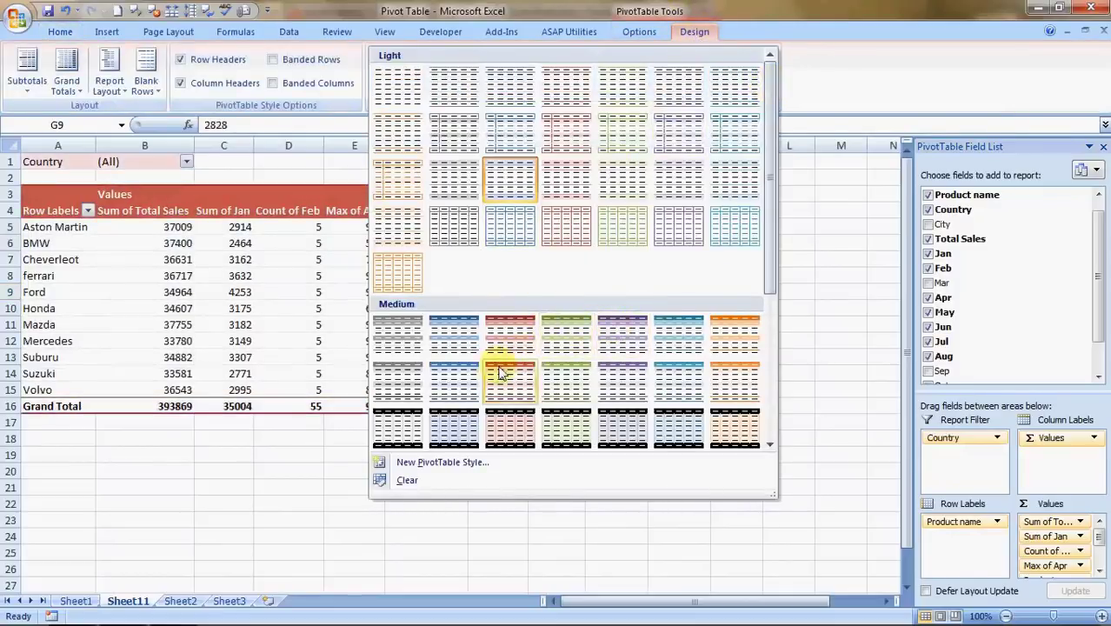
click(770, 446)
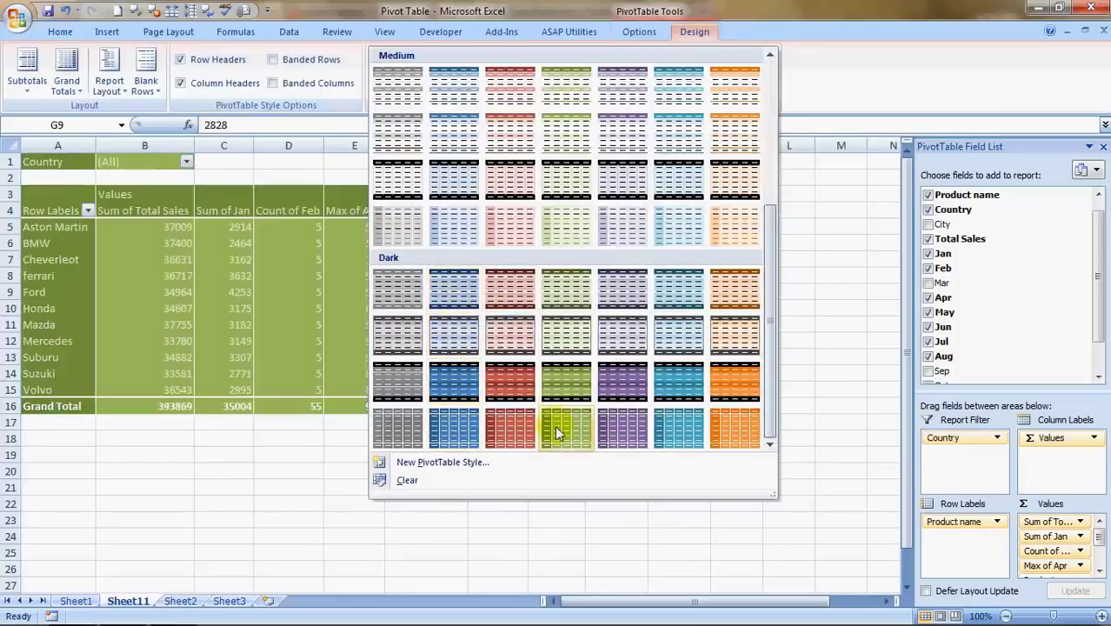
click(454, 293)
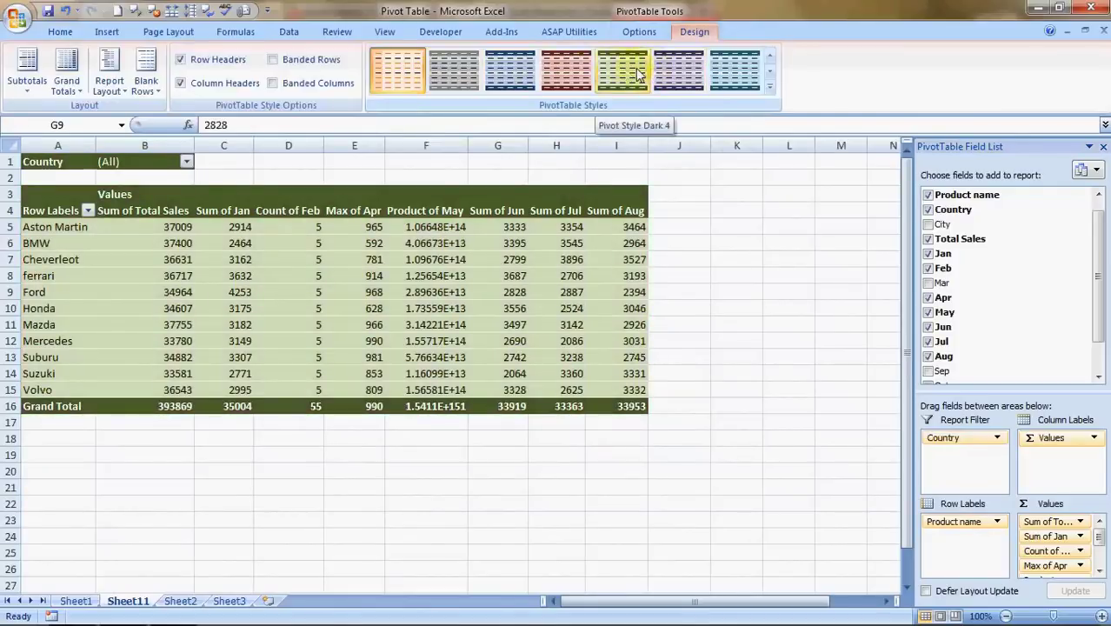
click(502, 78)
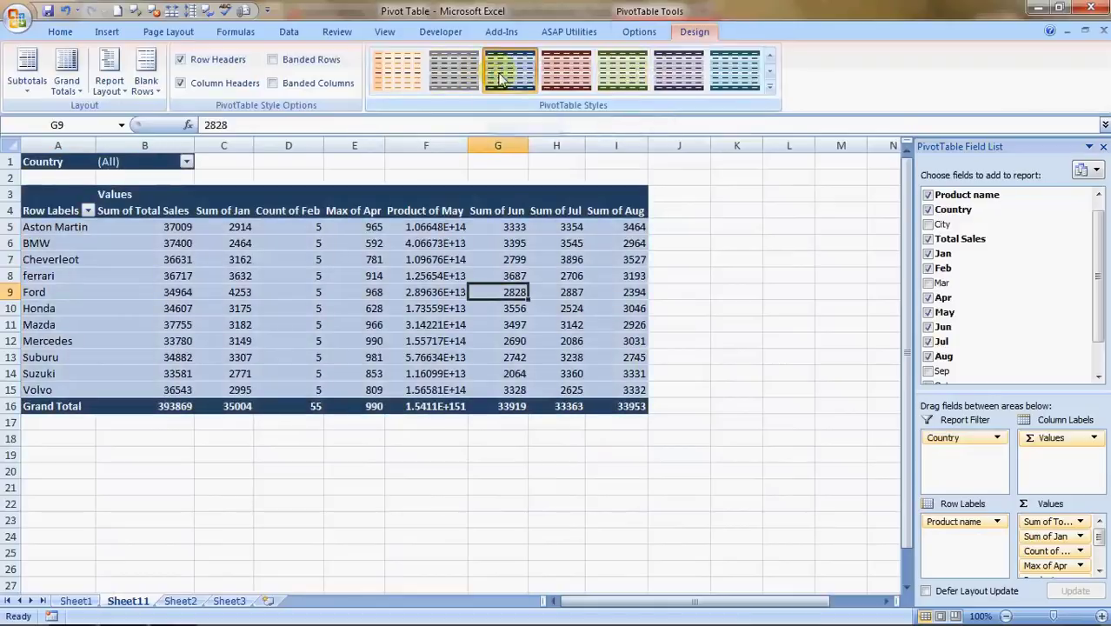
click(325, 454)
click(280, 264)
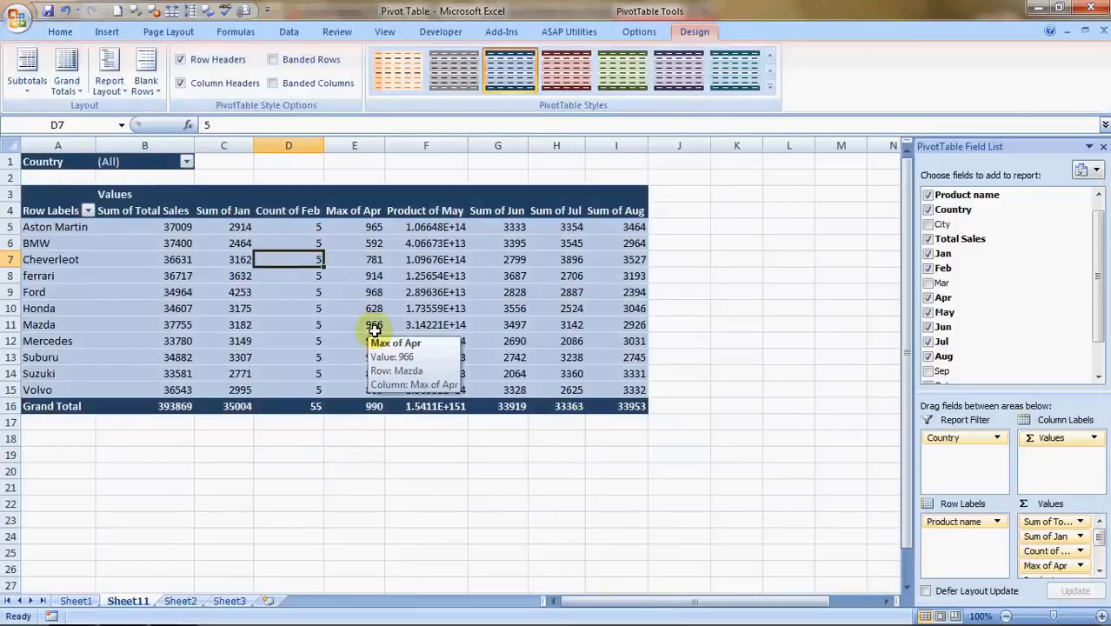
Try a City breakdown of Aston Martin, undo it, then drill through to its five source rows.
click(57, 229)
double_click(57, 229)
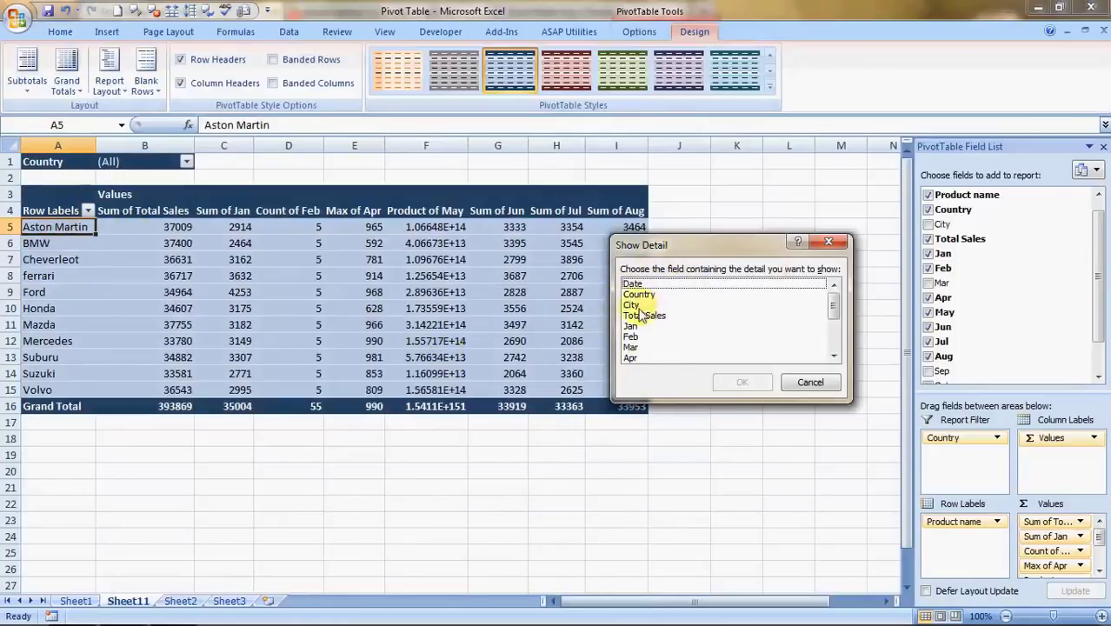
click(635, 306)
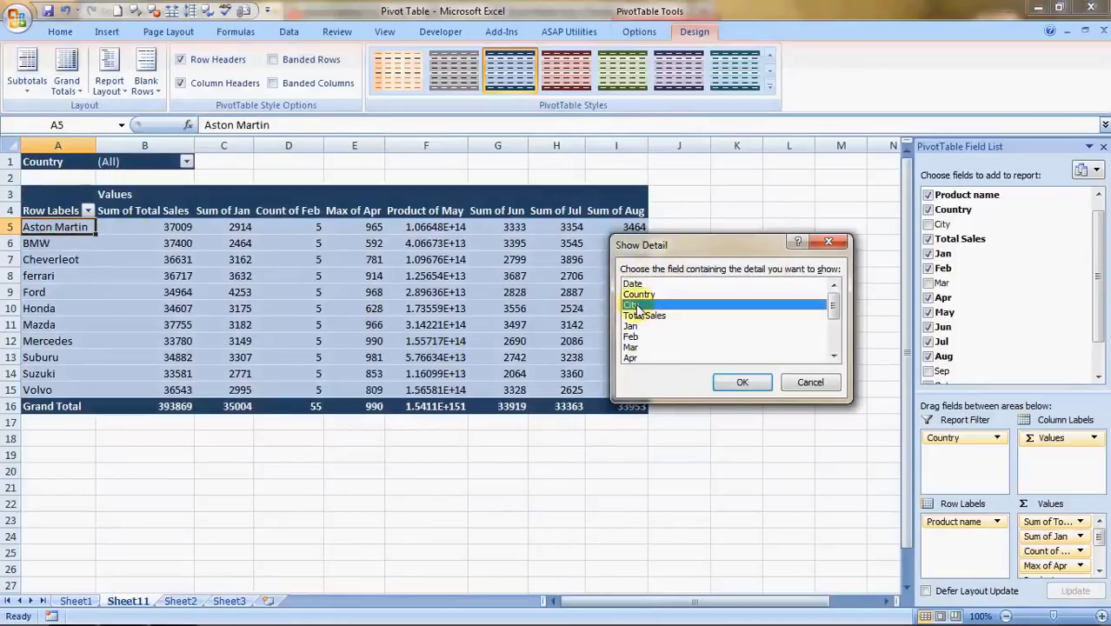
click(742, 382)
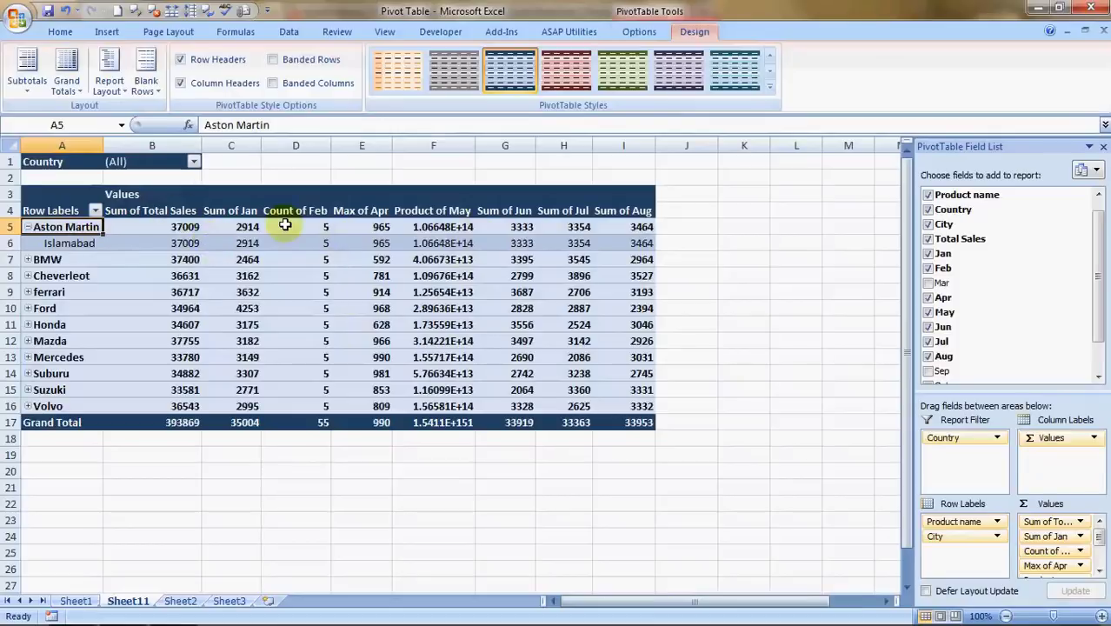
mouse_move(295, 227)
key(ctrl+z)
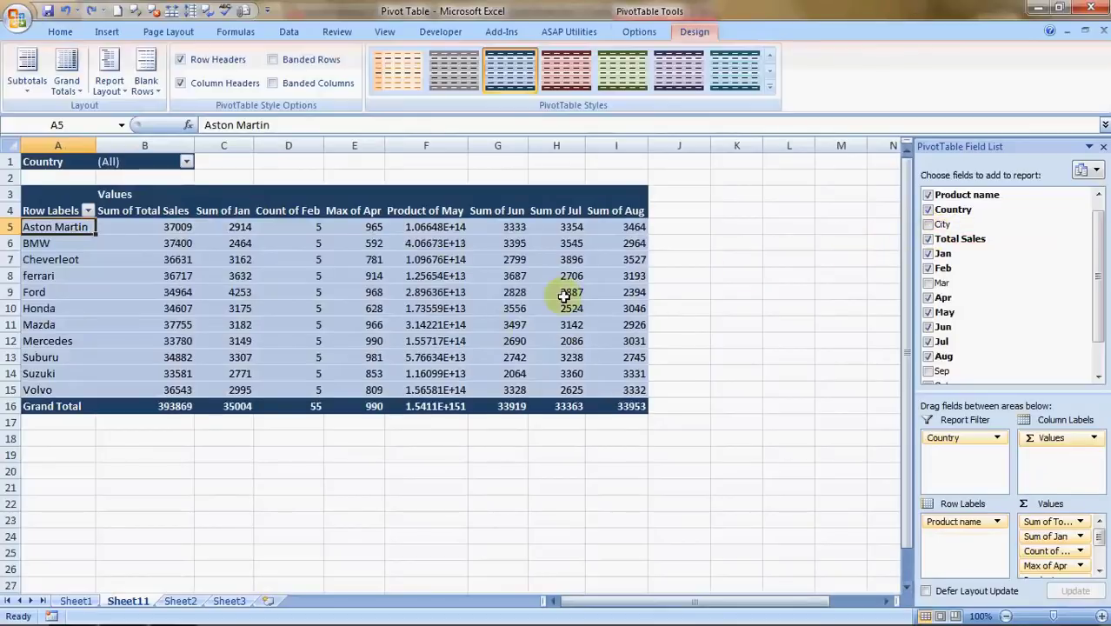
mouse_move(628, 227)
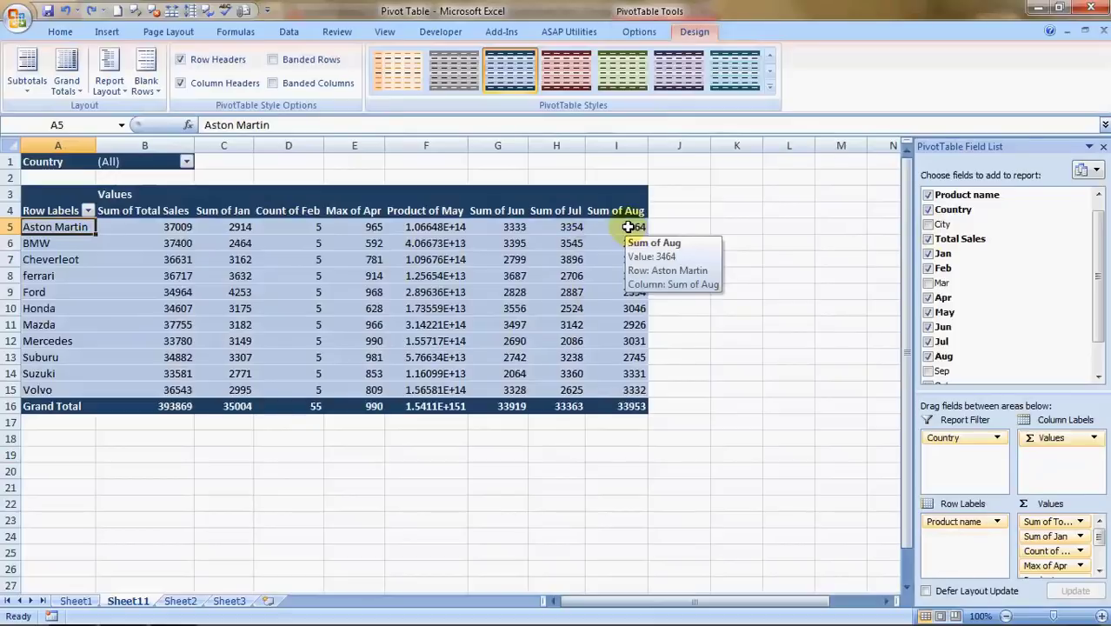
double_click(620, 227)
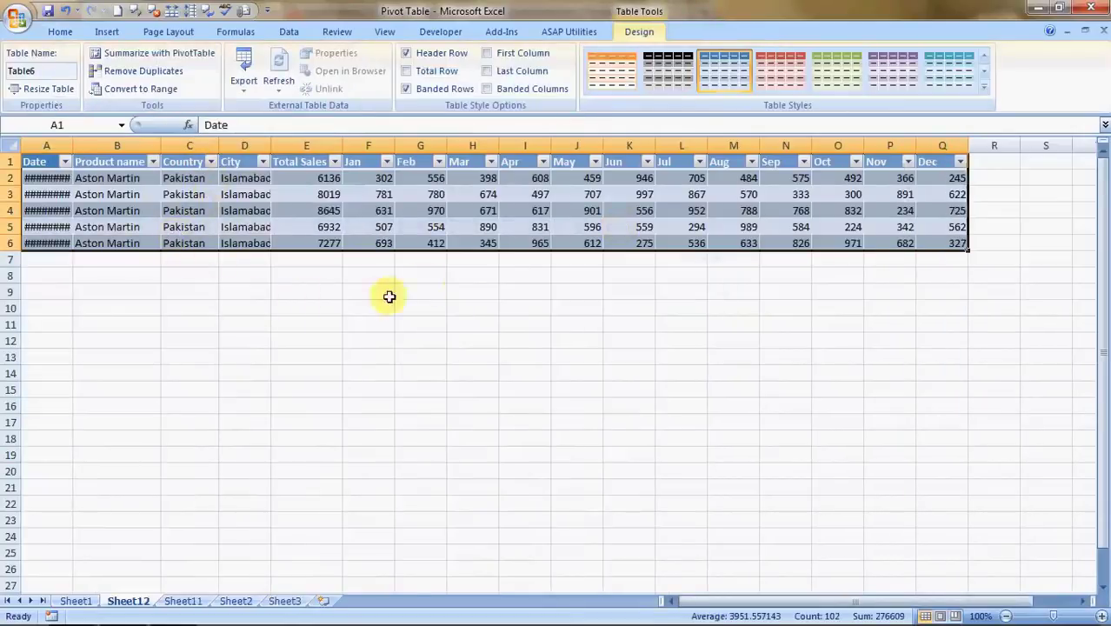
Go back to the pivot table on Sheet11, then switch to the Excel Made Easy site in Firefox.
click(182, 601)
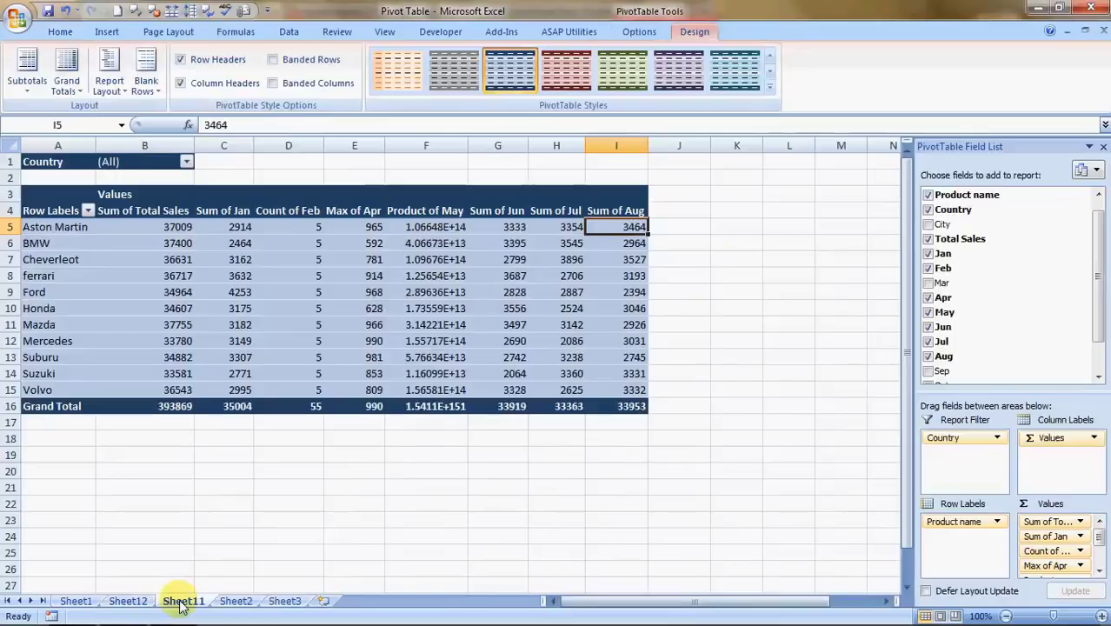
key(alt+Tab)
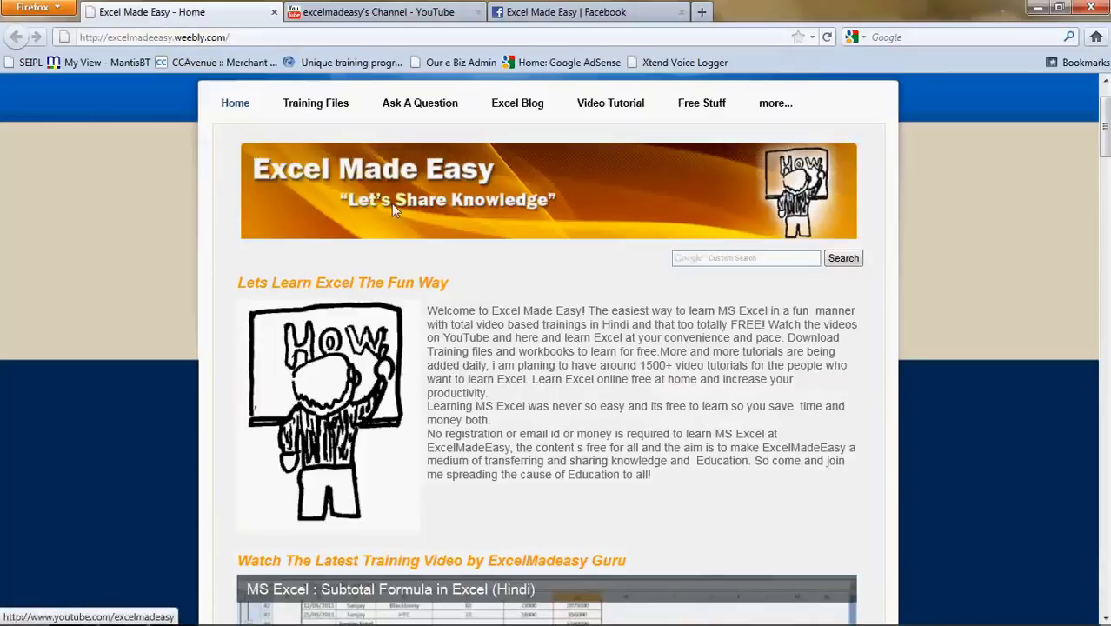
Scroll down the Excel Made Easy homepage past the tutorials, then back up to the English and Hindi playlists.
click(326, 113)
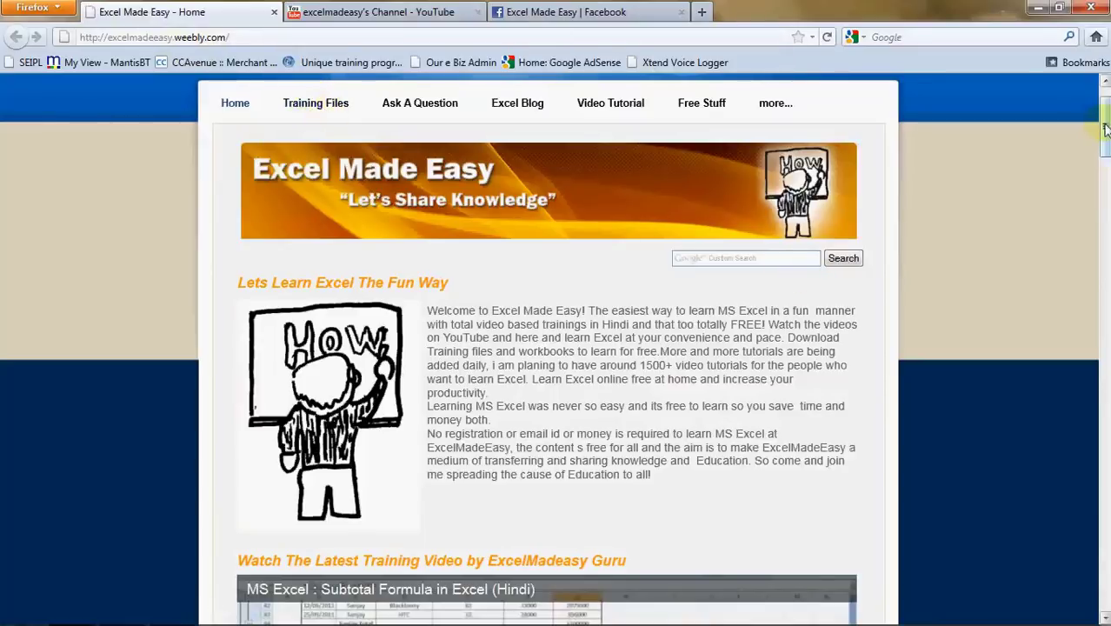
drag(1104, 126, 1103, 171)
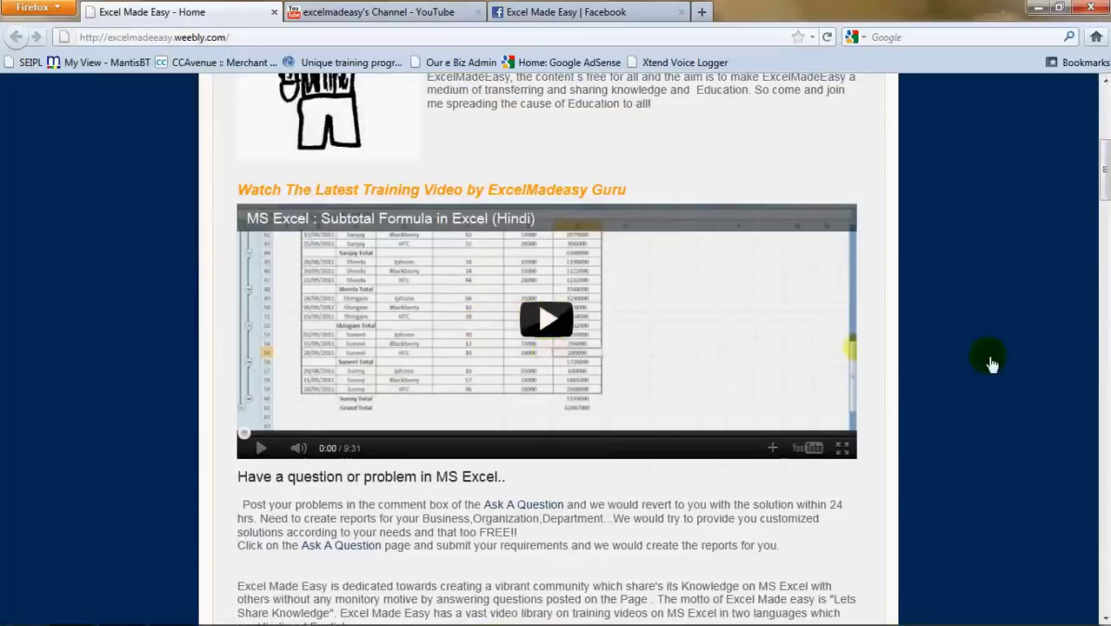
drag(1101, 174, 1105, 224)
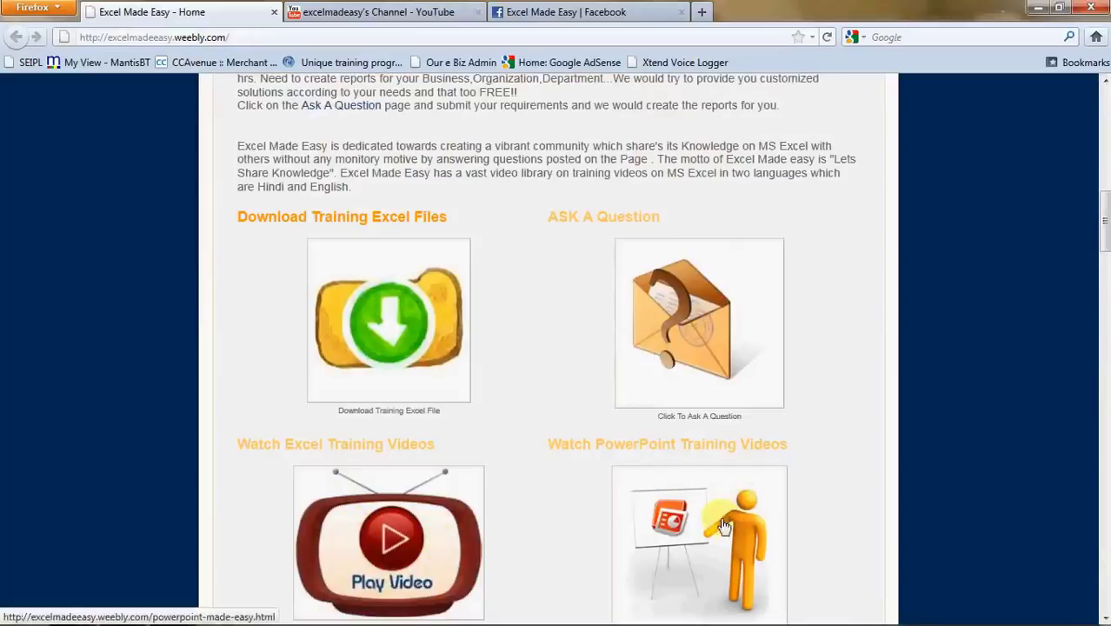
drag(1104, 213, 1105, 262)
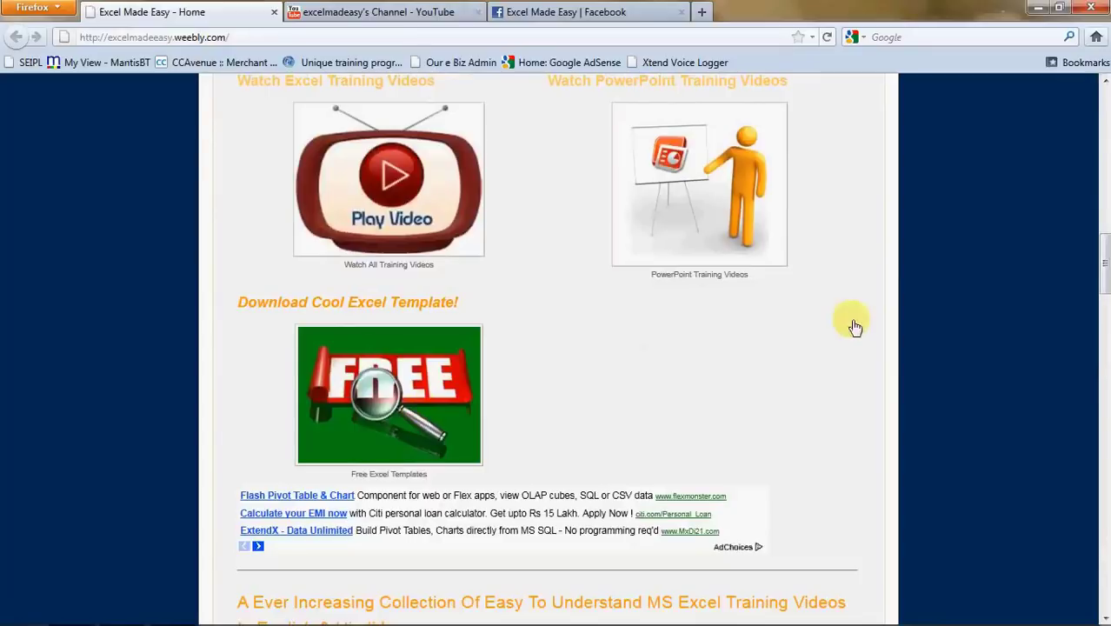
drag(1105, 266, 1102, 306)
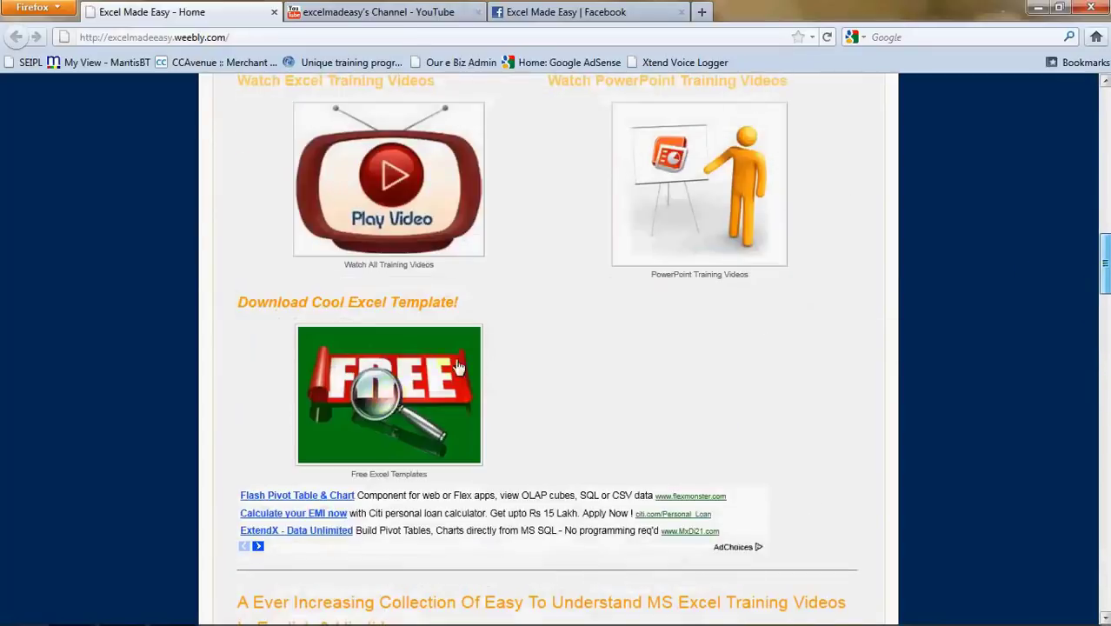
drag(1105, 263, 1106, 409)
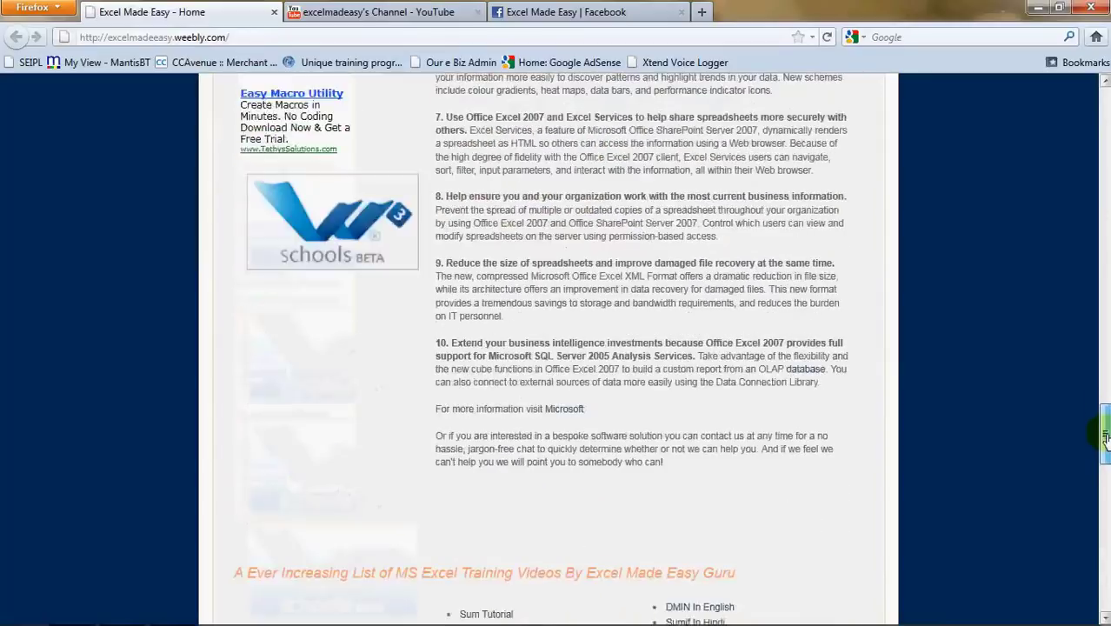
drag(1106, 409, 1106, 490)
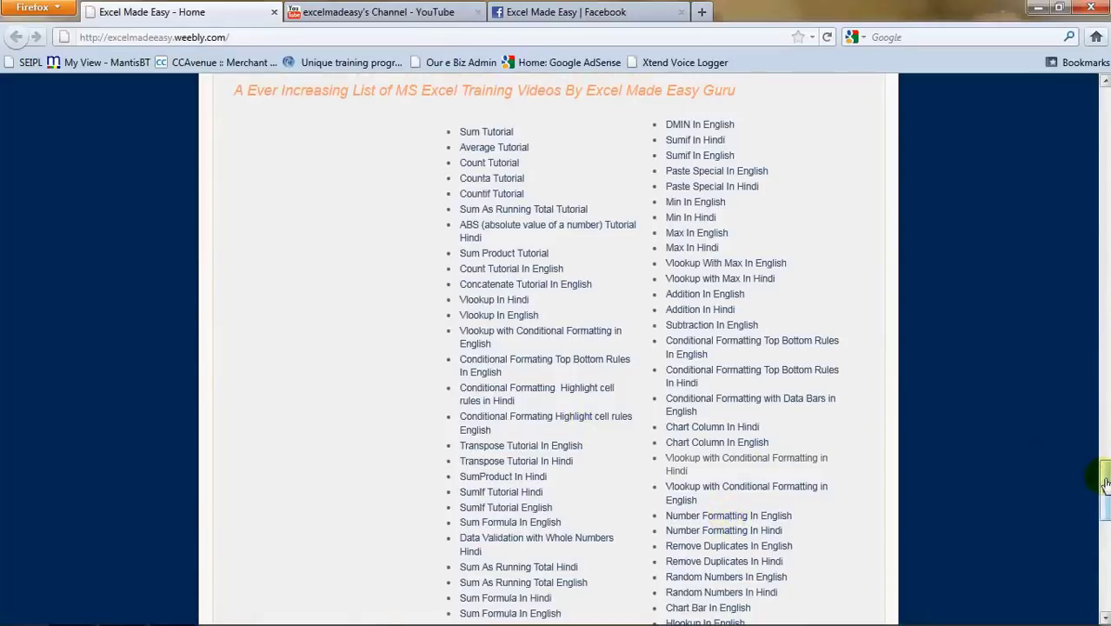
mouse_move(1106, 487)
mouse_down()
mouse_move(1106, 535)
mouse_move(1106, 342)
mouse_up()
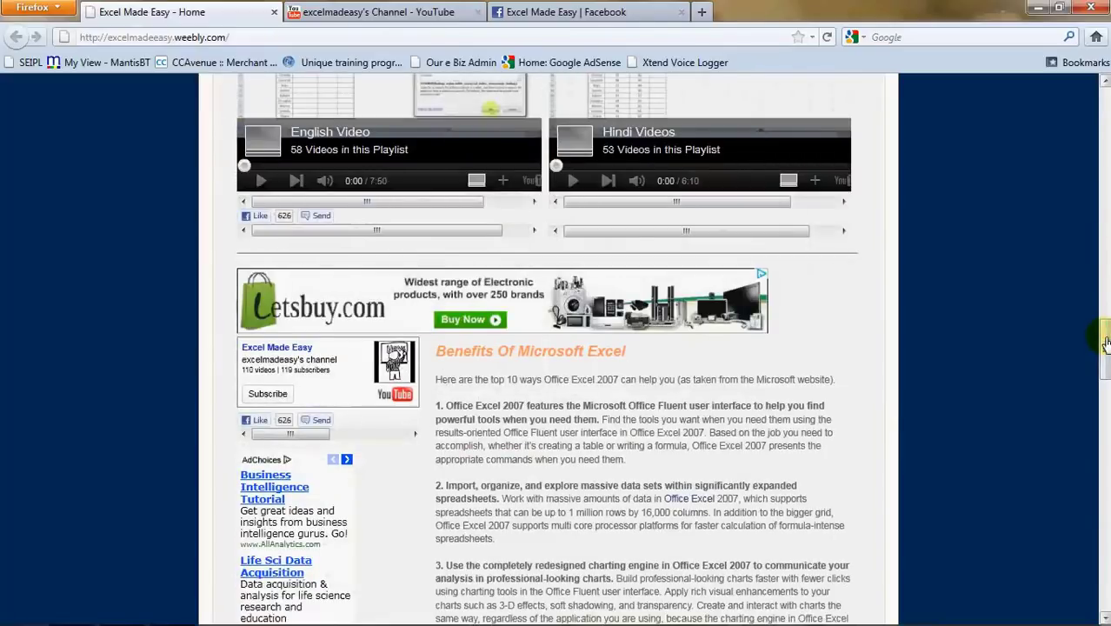
Browse the Excel Made Easy YouTube channel, then view its Facebook page.
click(374, 11)
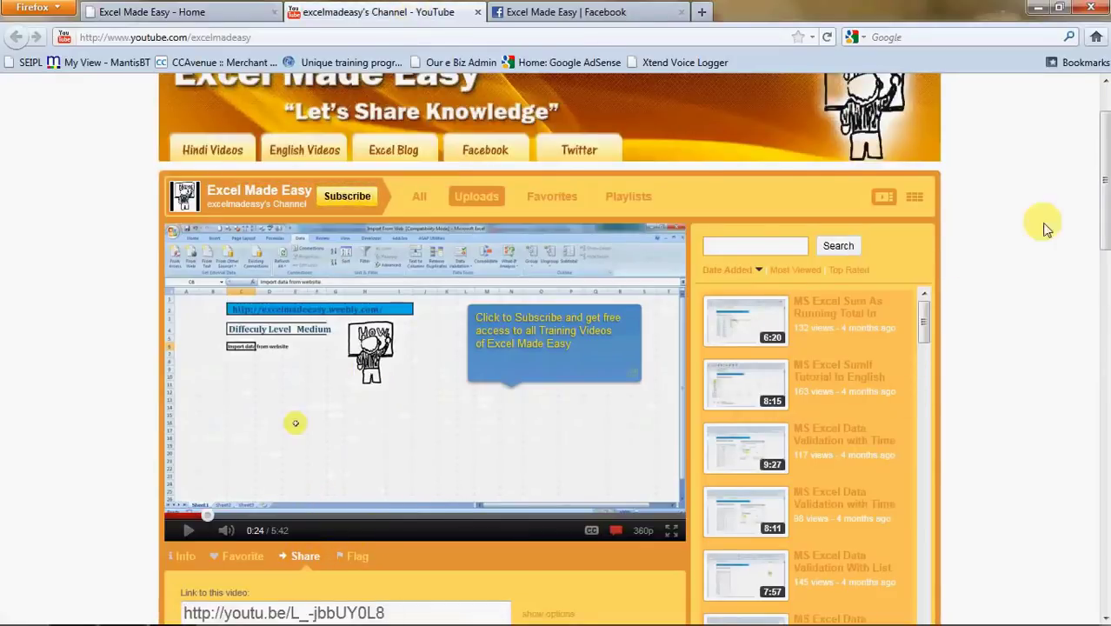
drag(1104, 221, 1105, 251)
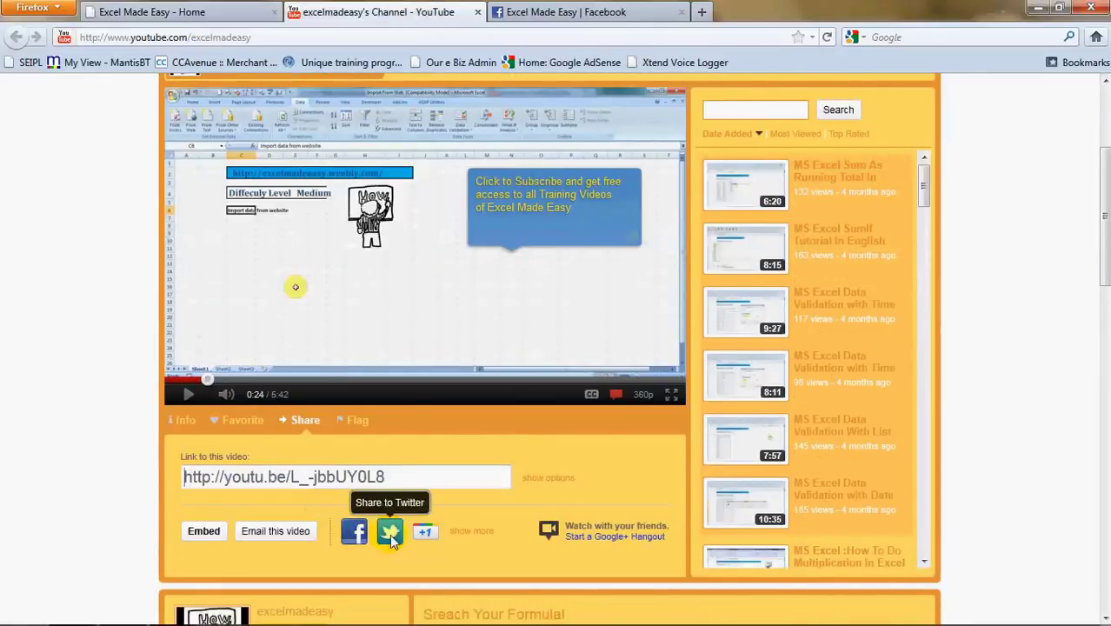
drag(1107, 214, 1106, 178)
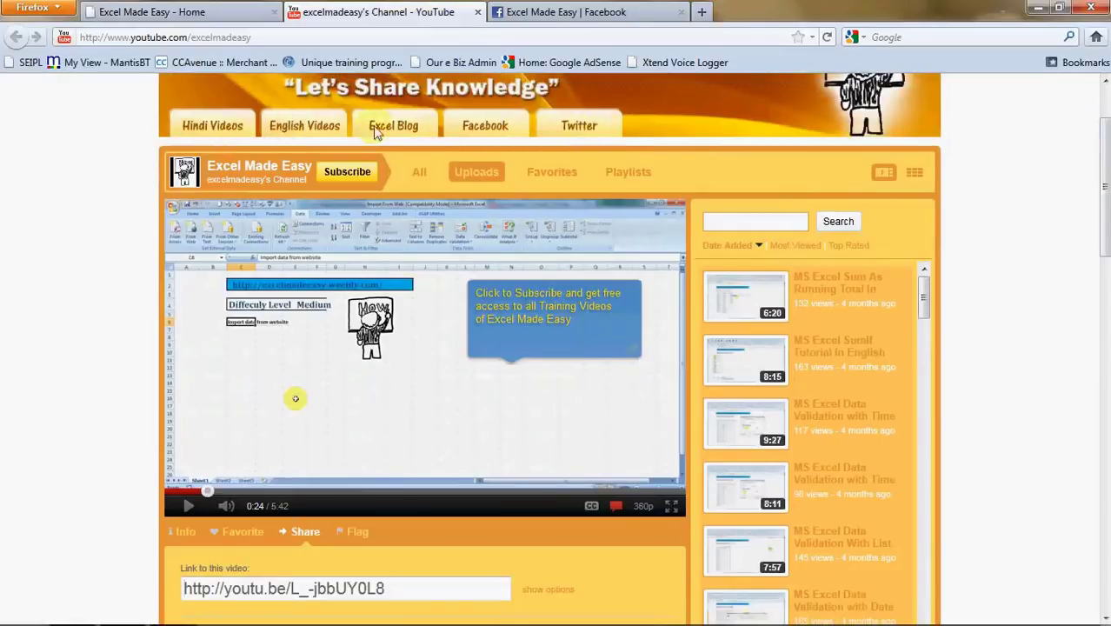
click(551, 16)
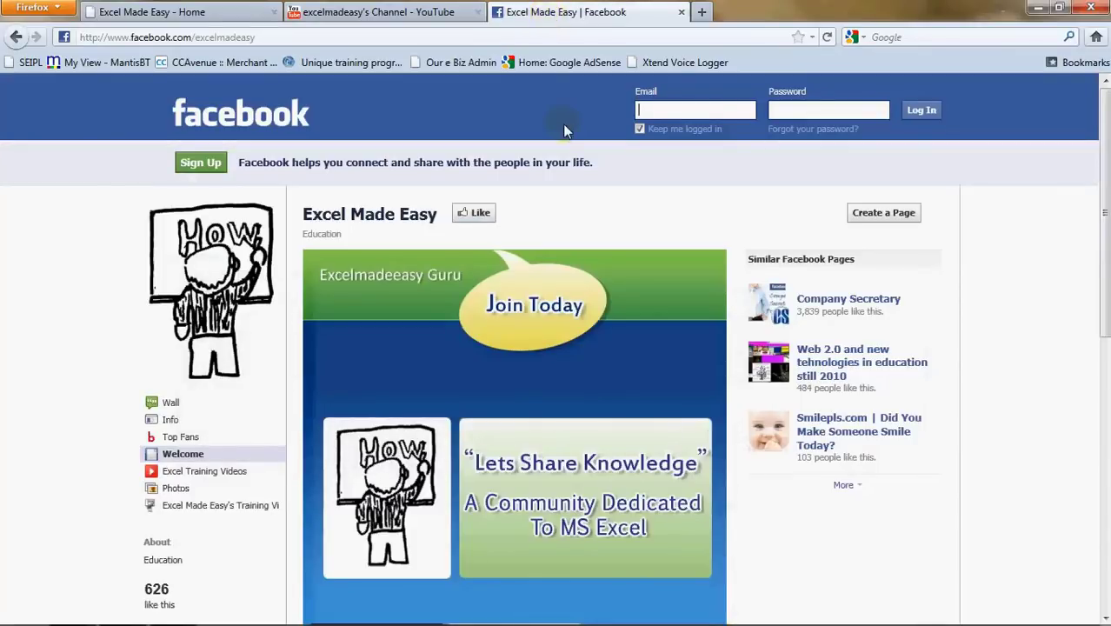
Return to the top of the Excel Made Easy homepage and bring the latest training video section into view.
click(200, 14)
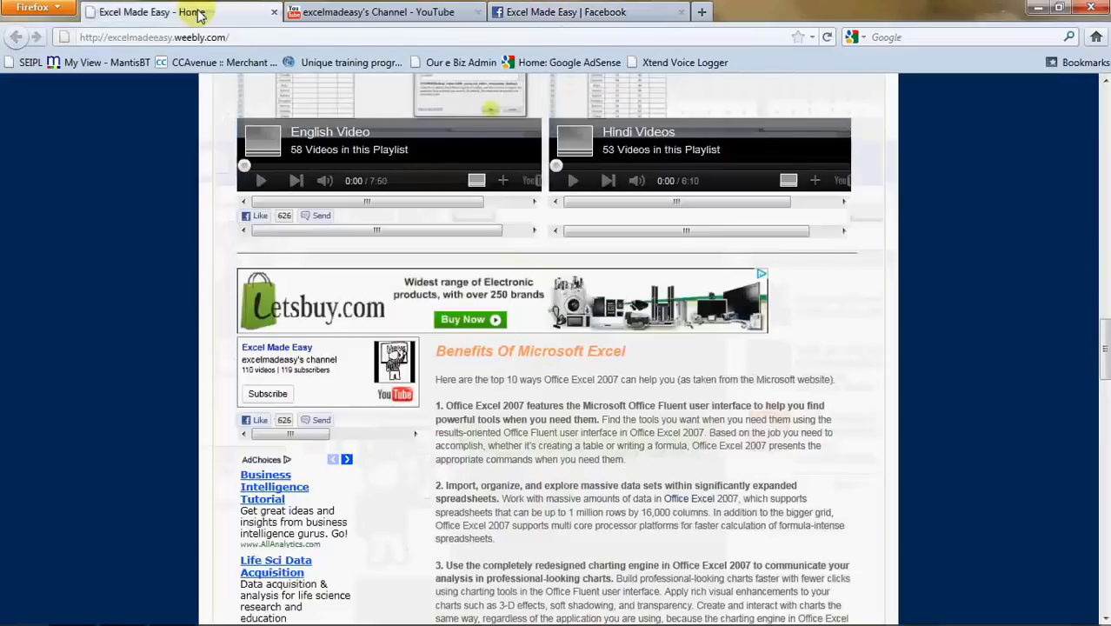
key(Home)
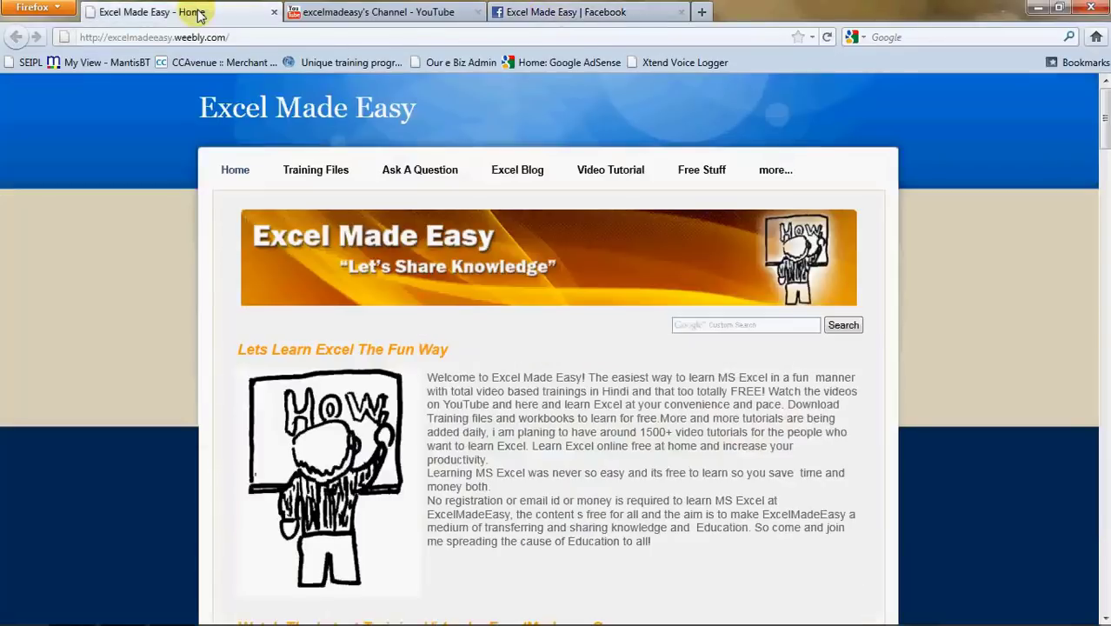
key(Down)
key(Down)
key(Down)
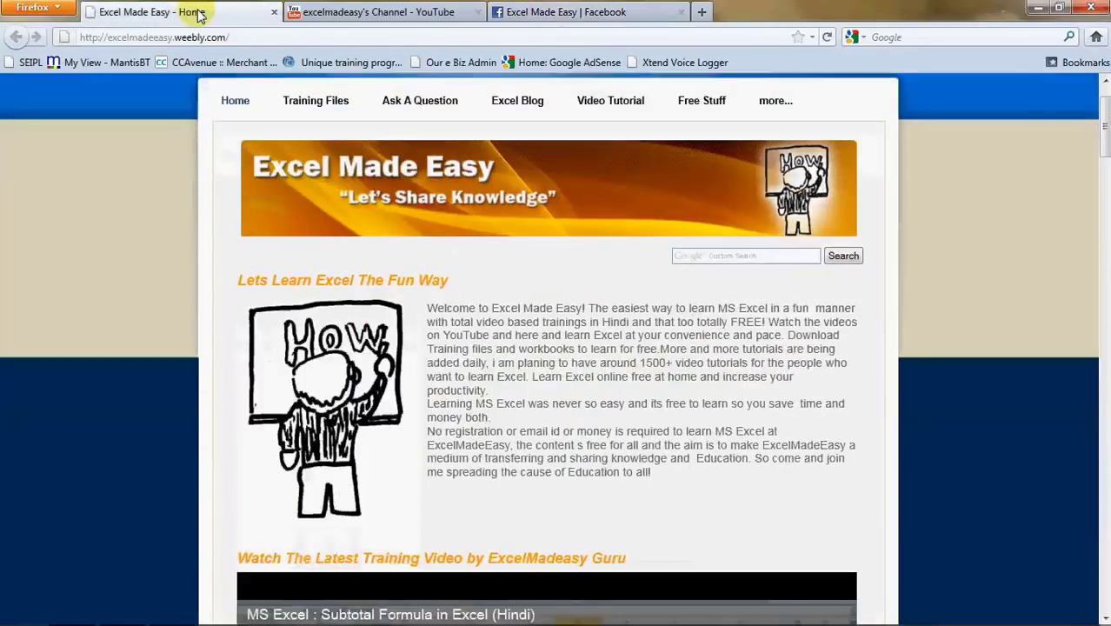
key(Down)
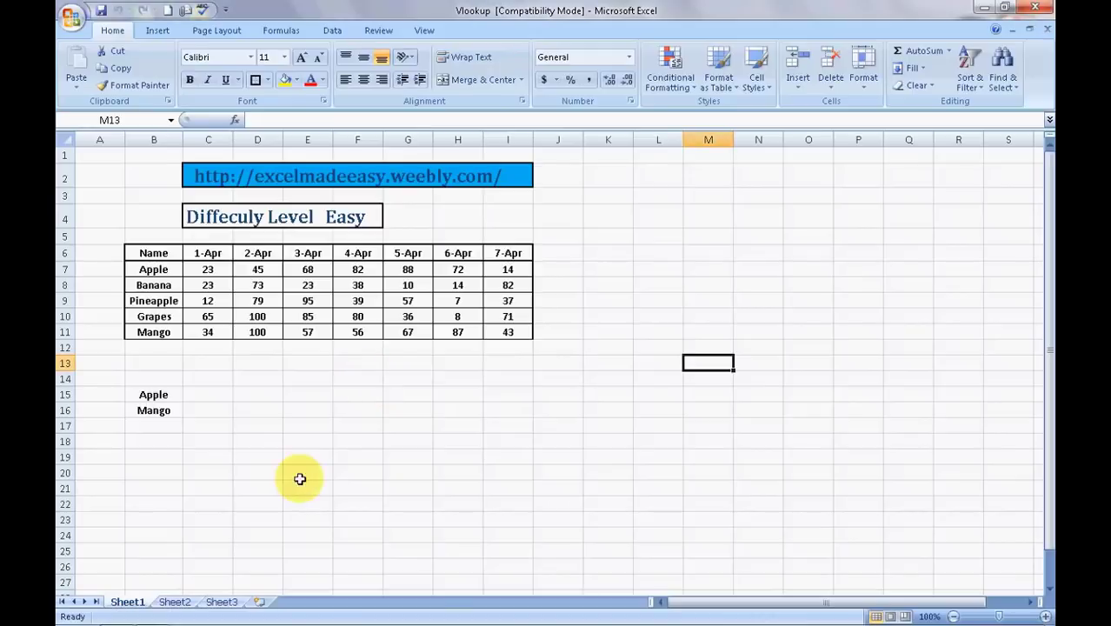
Rename the Sheet1 worksheet tab to 'Vlookup'.
double_click(131, 602)
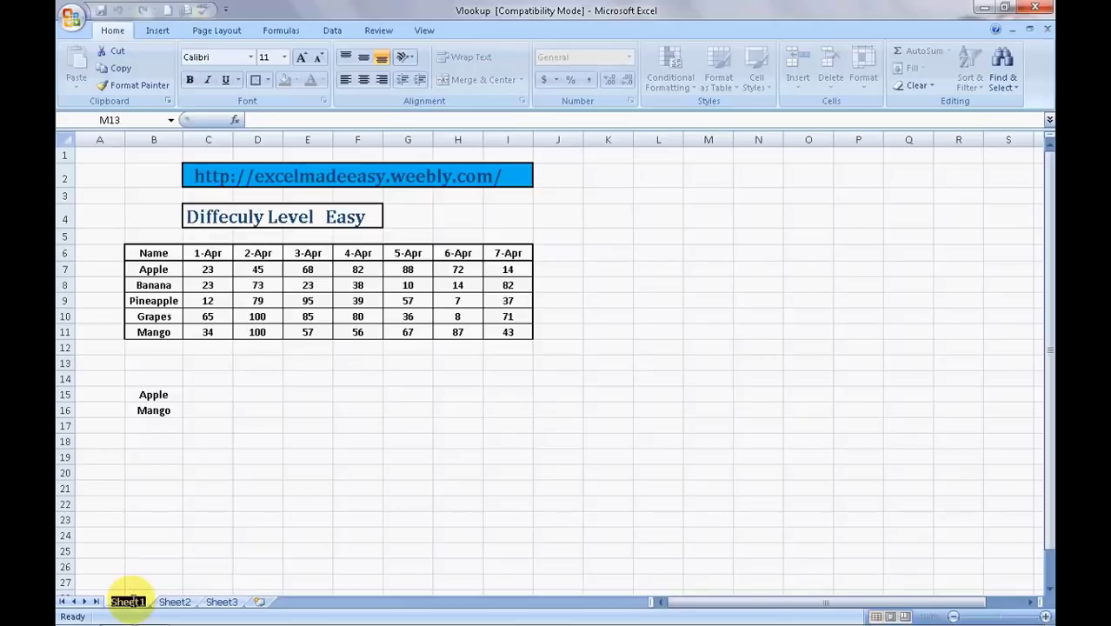
text(V)
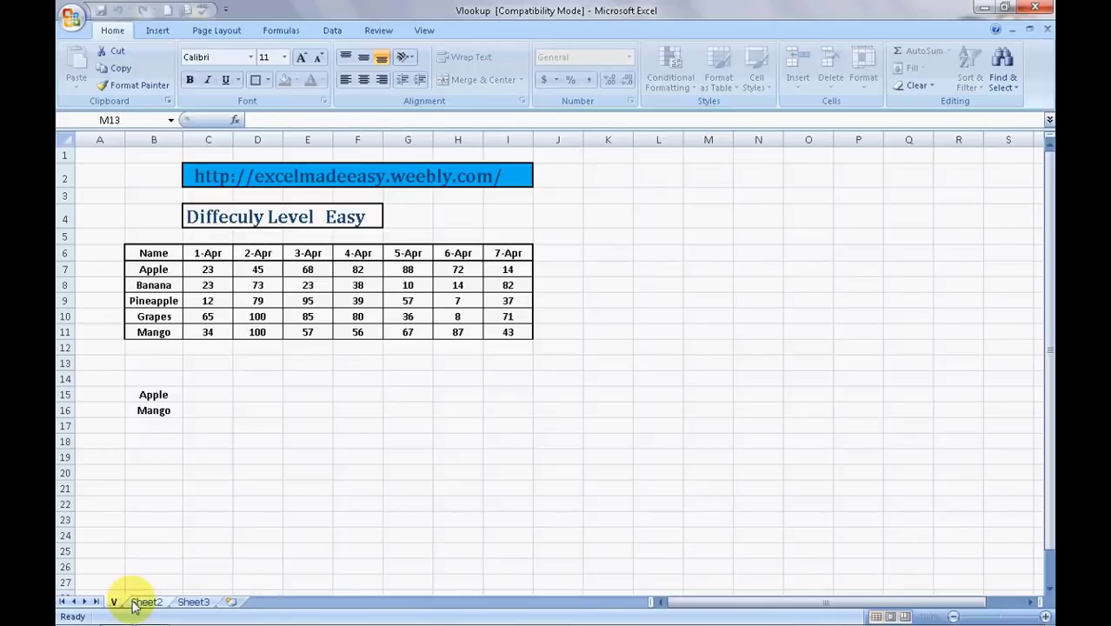
text(look)
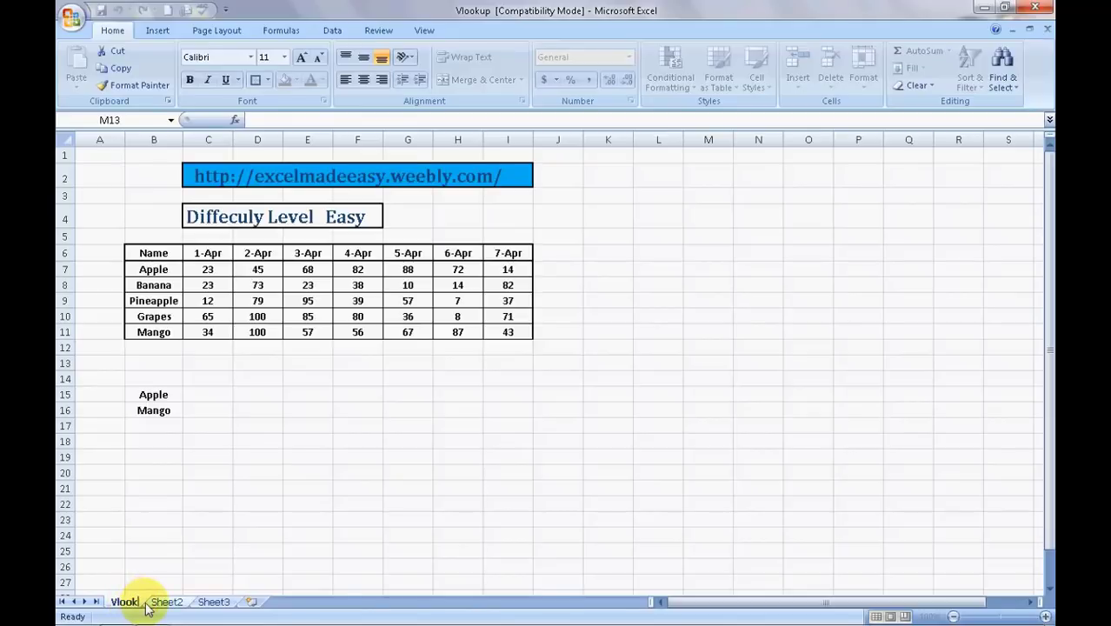
text(up)
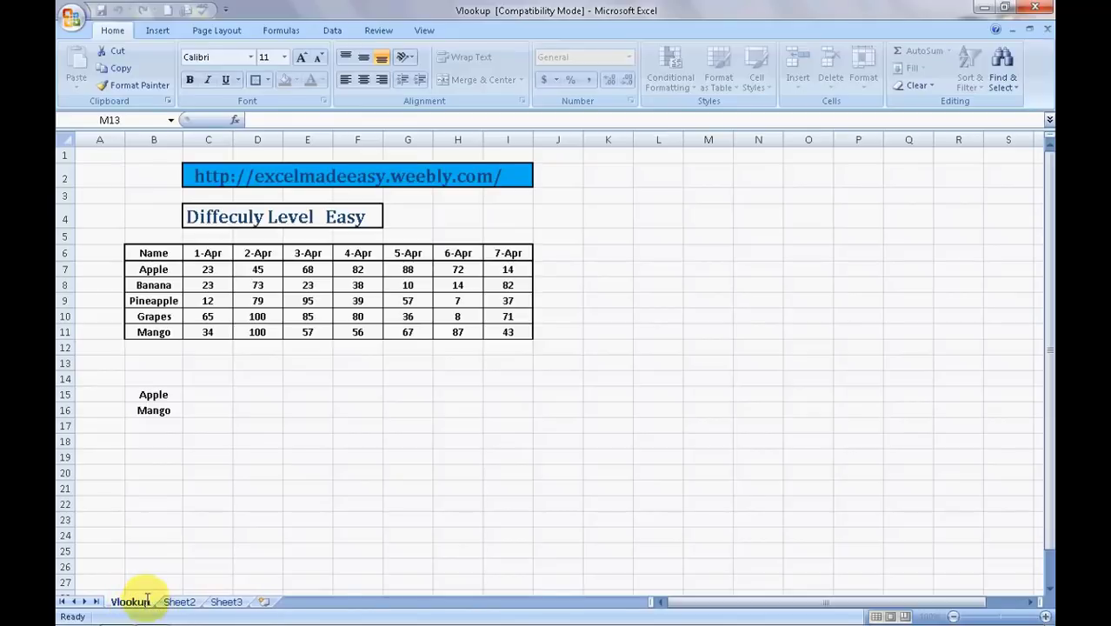
click(211, 537)
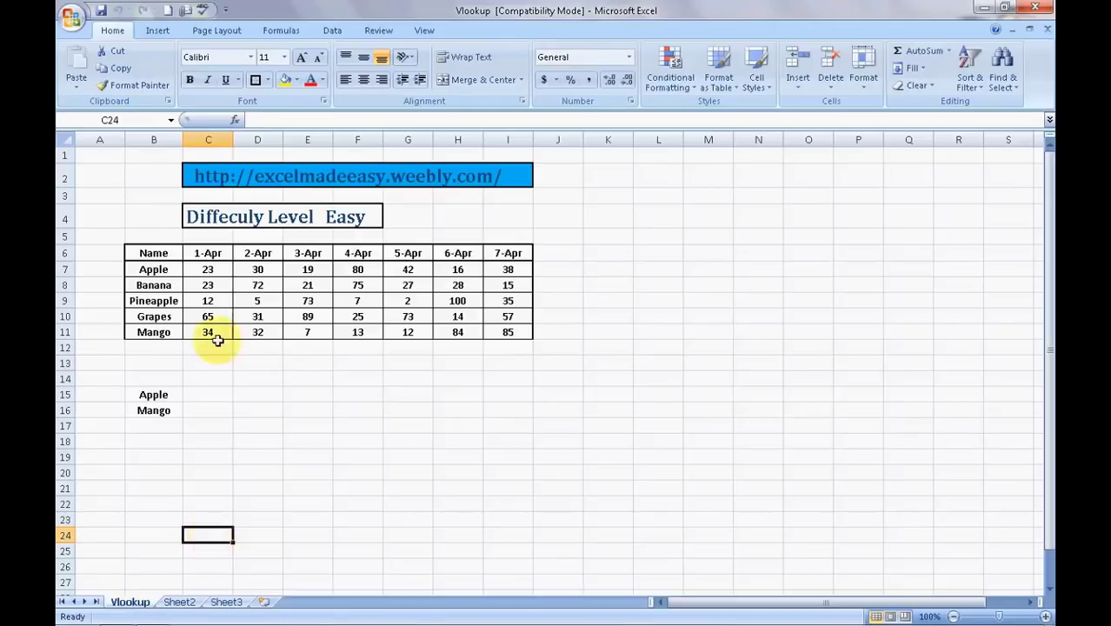
click(346, 220)
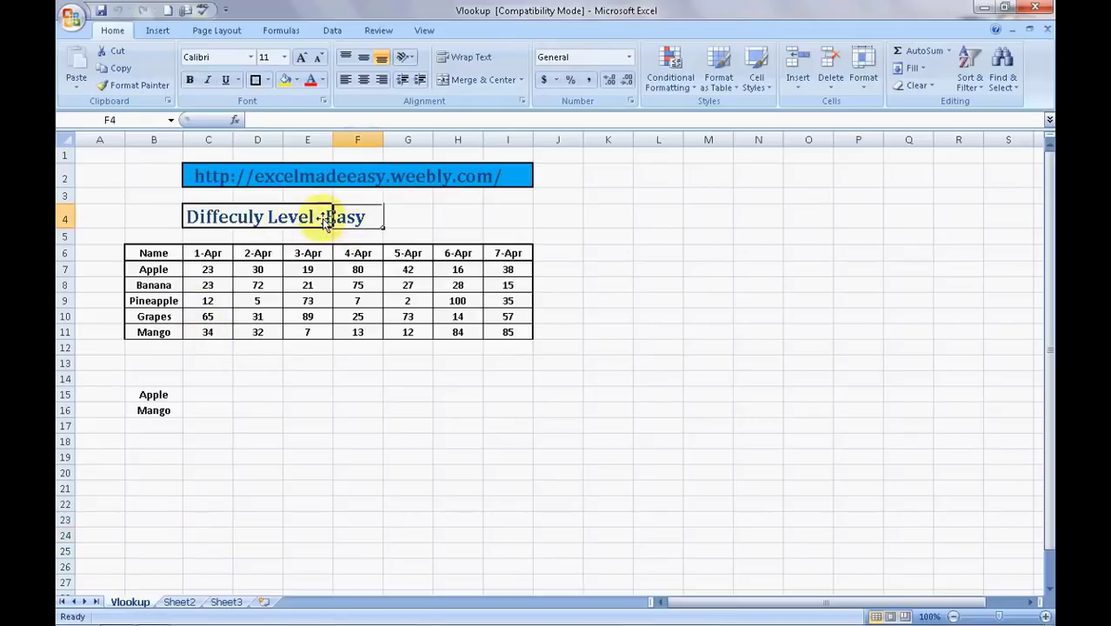
Edit the C4 difficulty title so it reads Medium instead of Easy, then select Apple in B15.
click(289, 218)
click(252, 219)
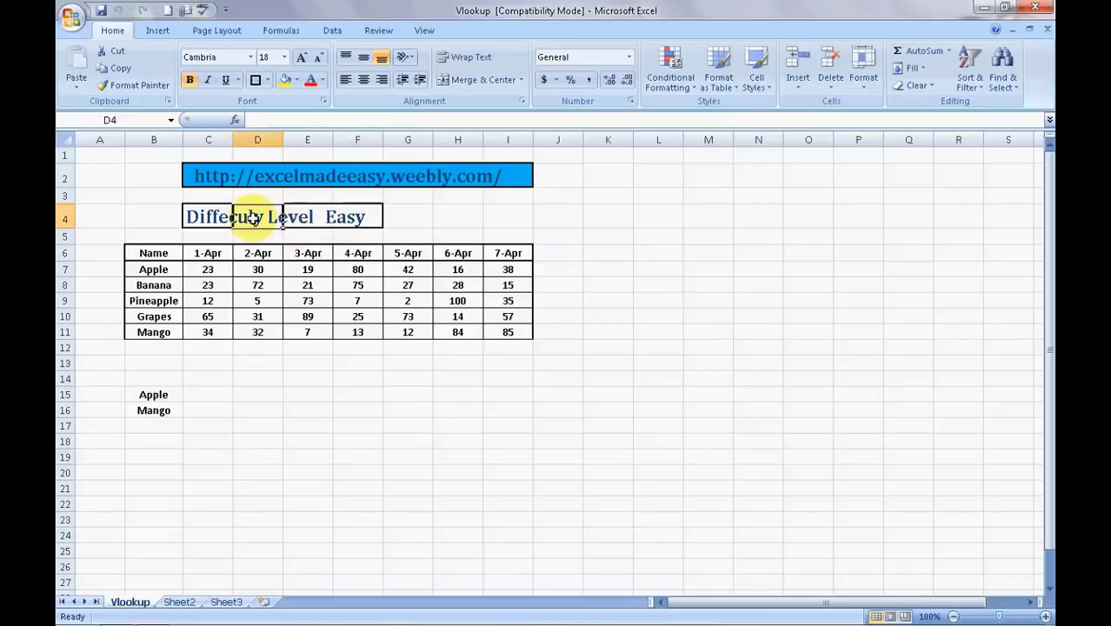
click(194, 217)
click(369, 119)
key(BackSpace)
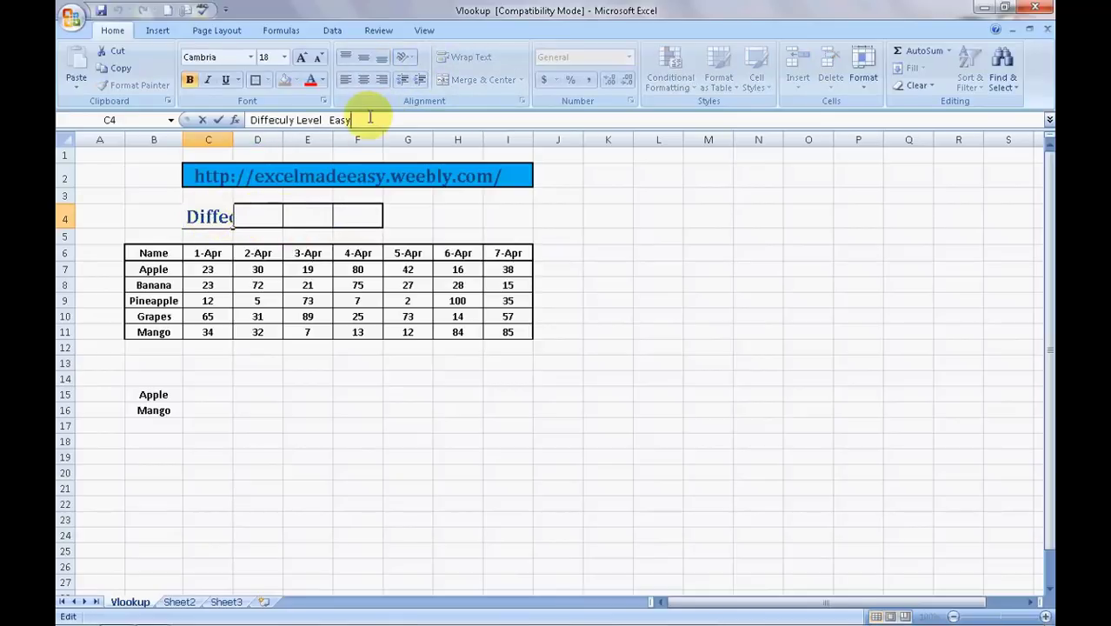
key(BackSpace)
key(BackSpace)
key(BackSpace)
key(BackSpace)
key(BackSpace)
text(M)
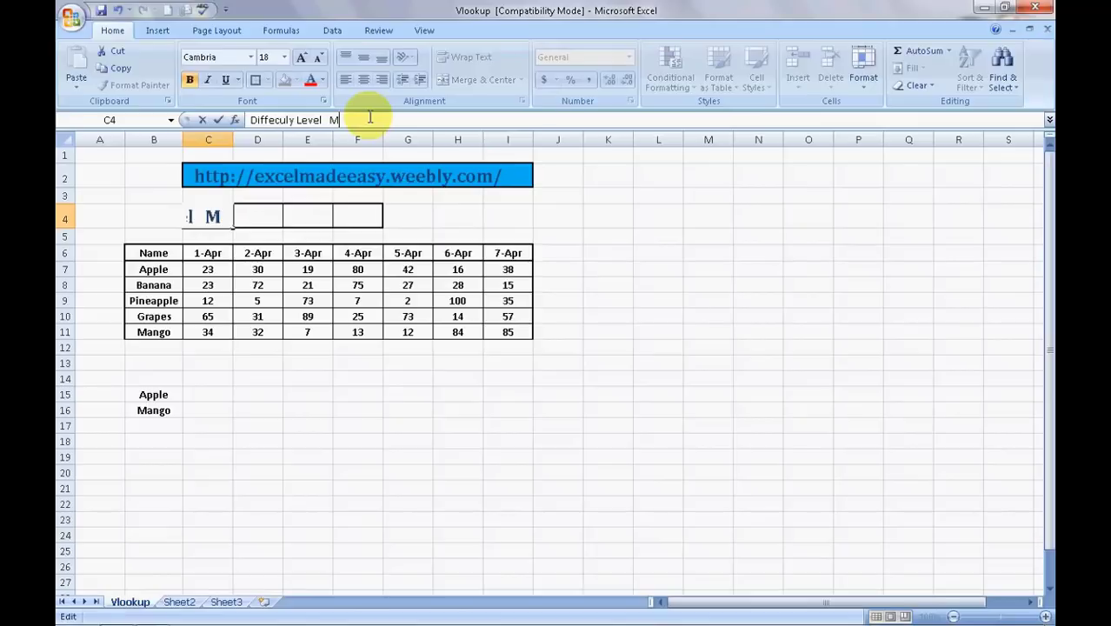
text(edium)
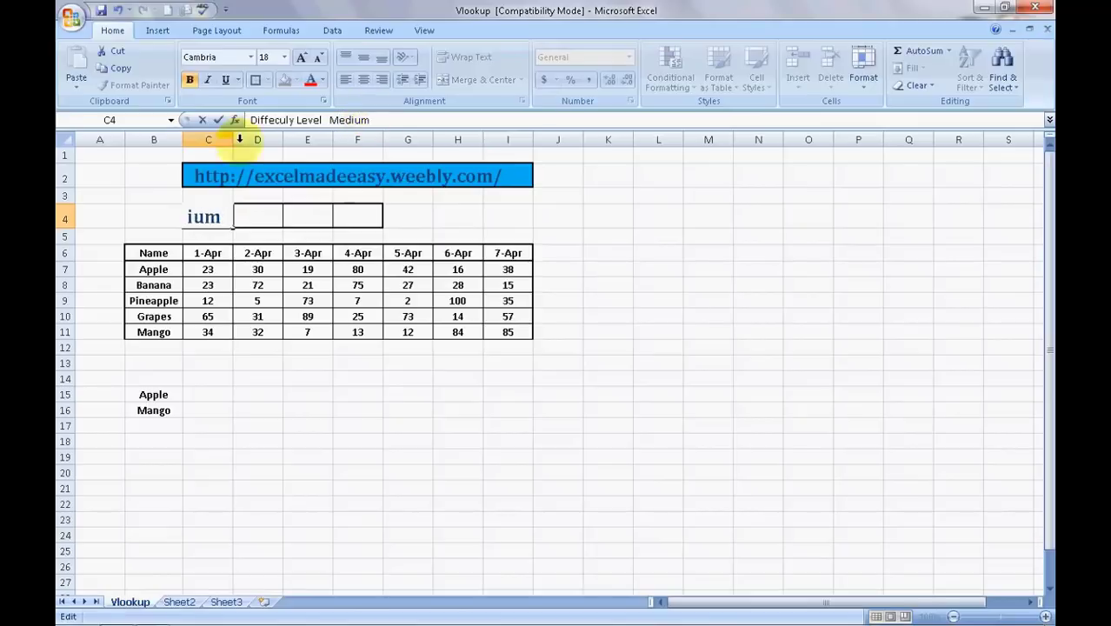
click(109, 218)
click(389, 446)
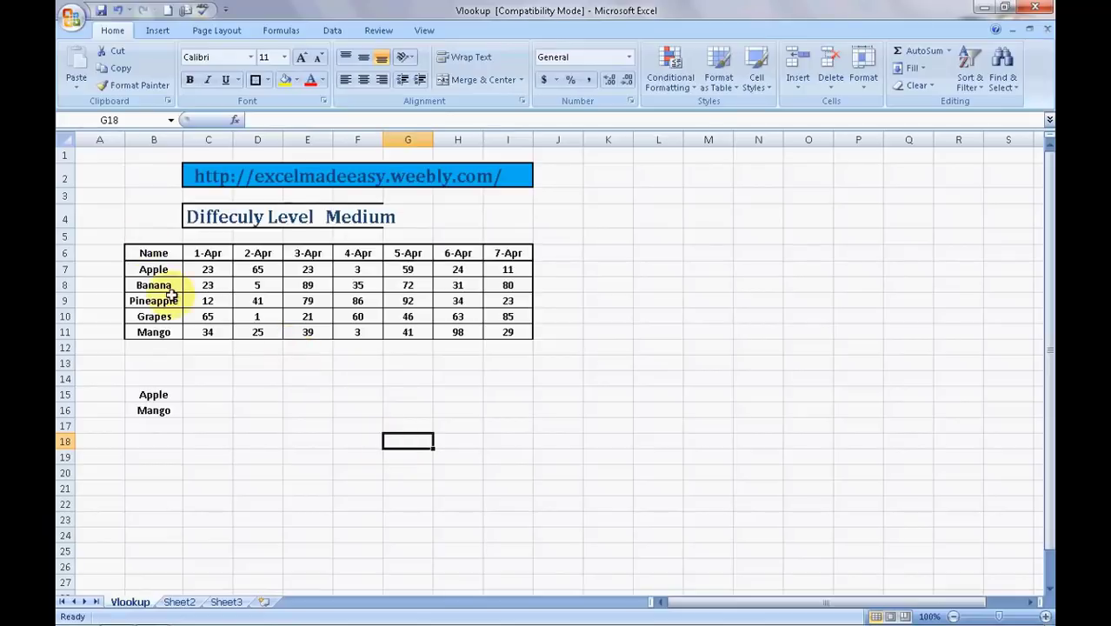
click(151, 396)
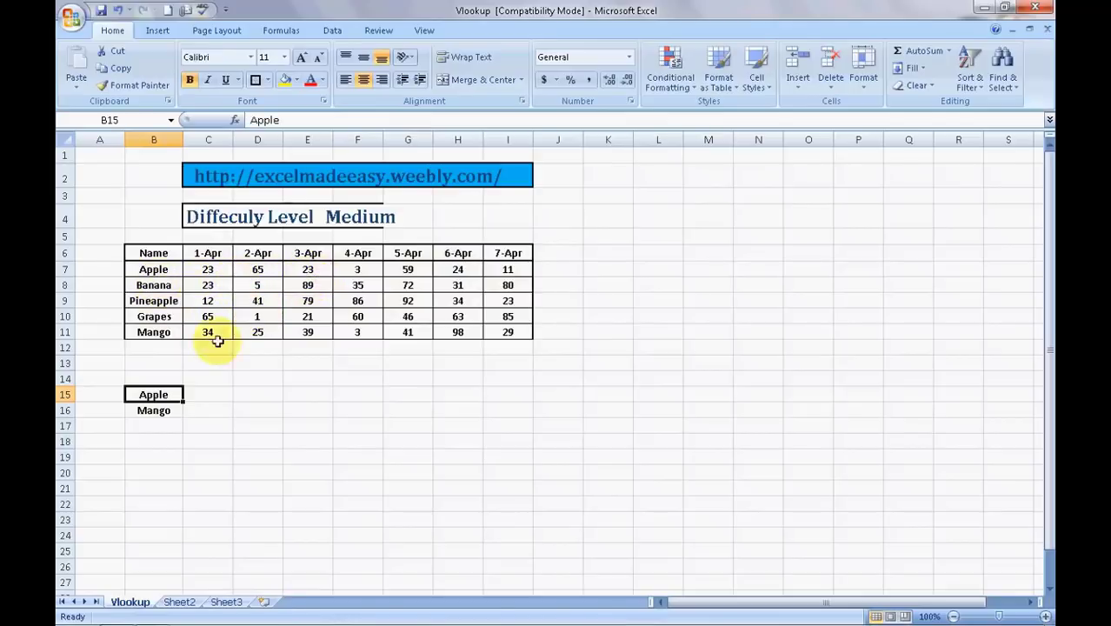
click(206, 317)
click(245, 320)
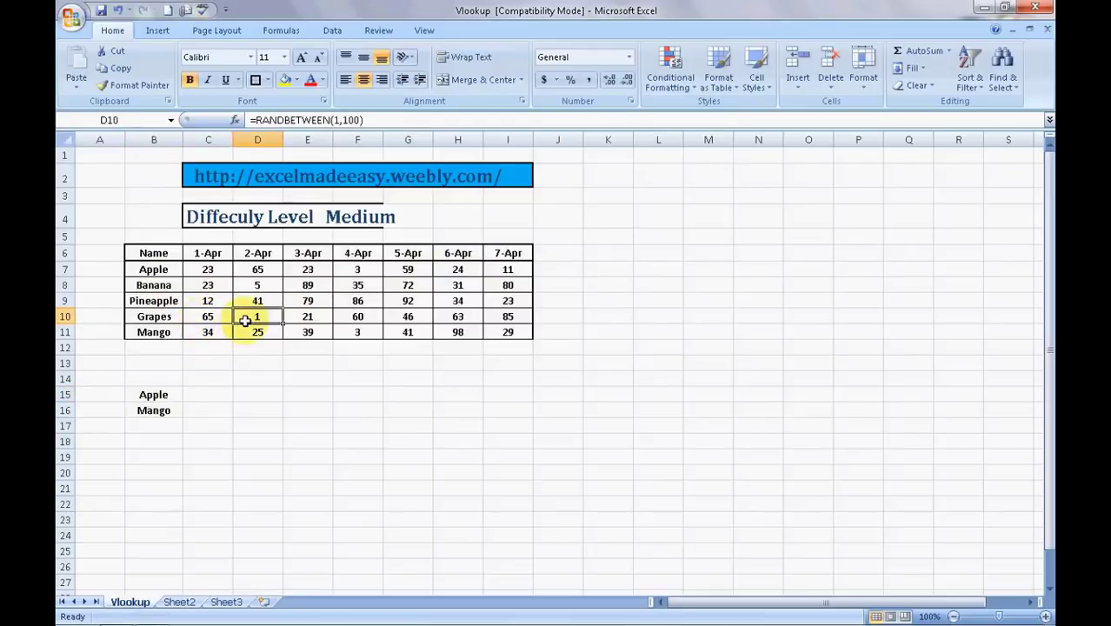
key(Right)
key(Right)
key(Right)
key(Right)
key(Right)
key(Left)
key(Left)
key(Left)
key(Left)
key(Left)
key(Left)
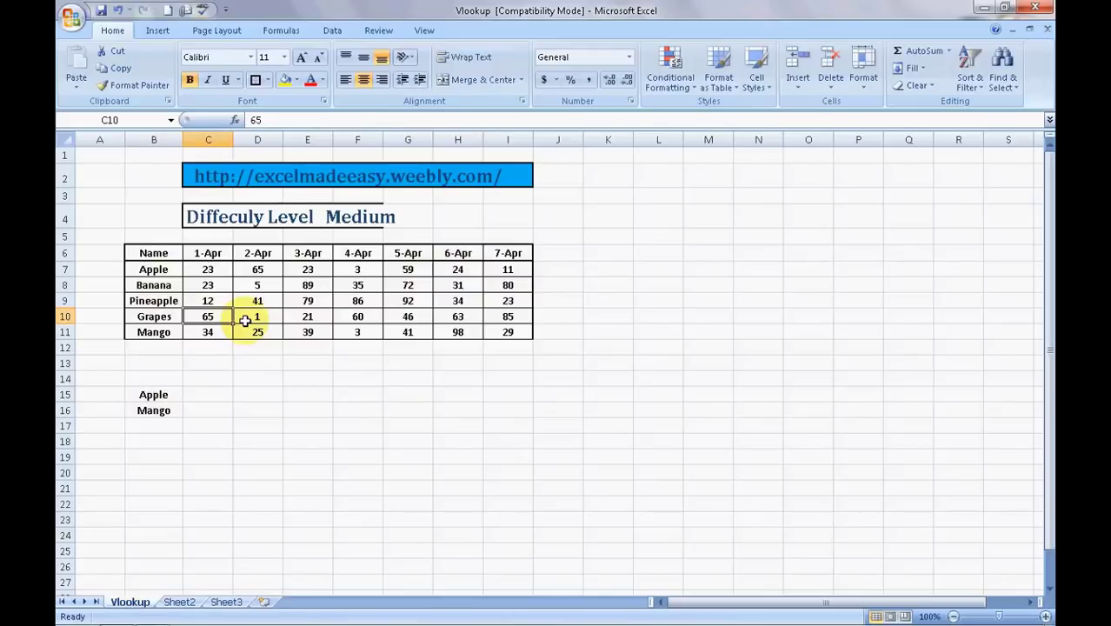
key(Down)
key(Down)
key(Down)
key(Down)
key(Down)
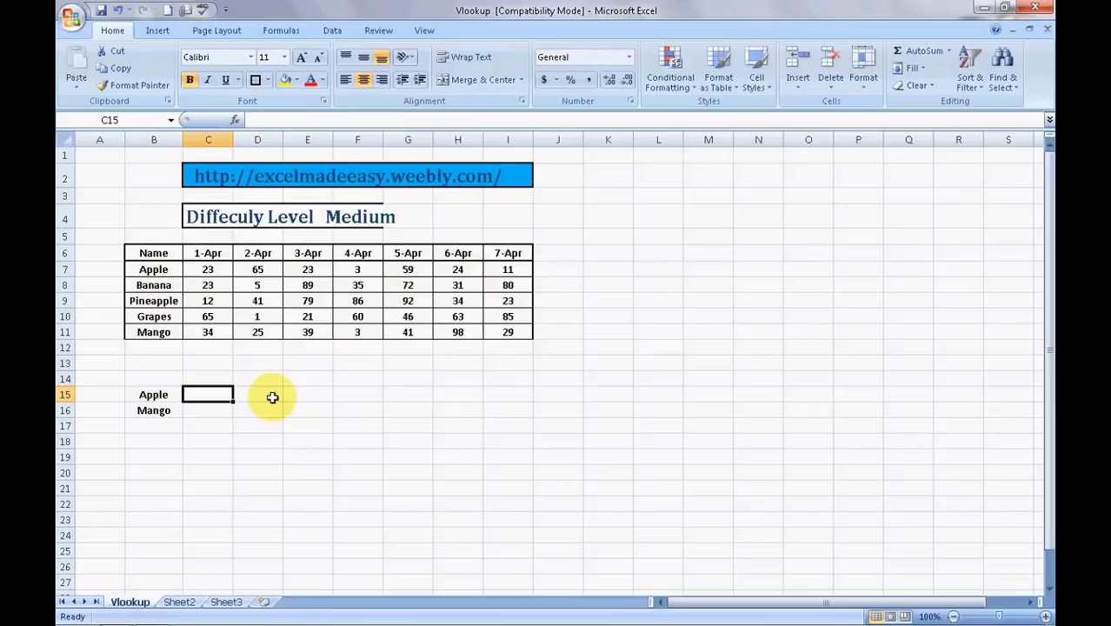
Start the C15 formula as =vlookup(B15, with Apple as the lookup value.
text(=)
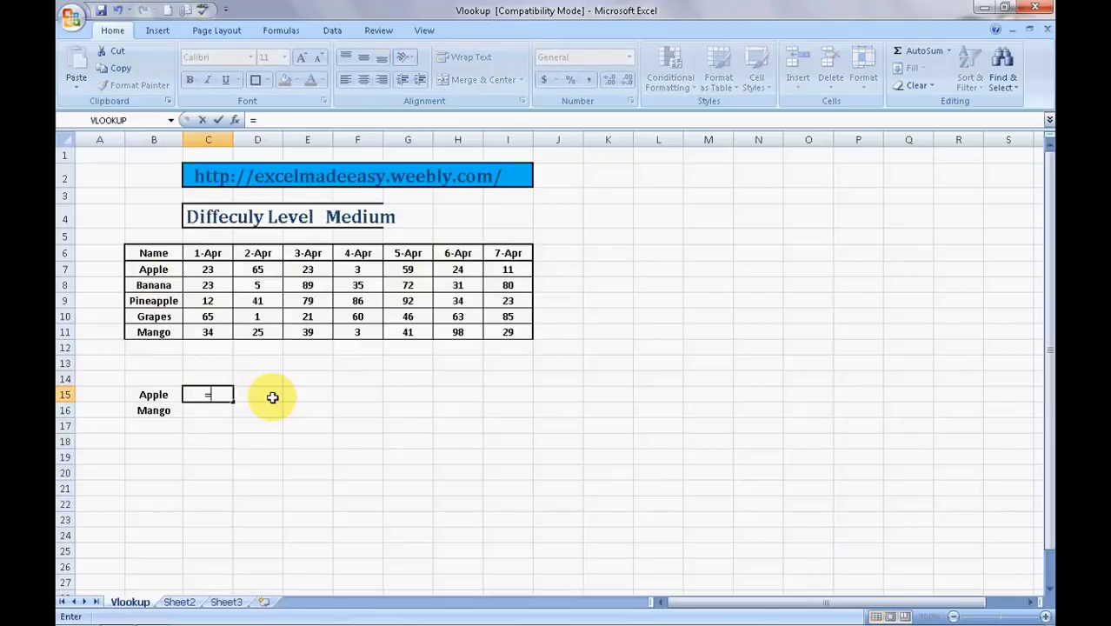
text(vlooku)
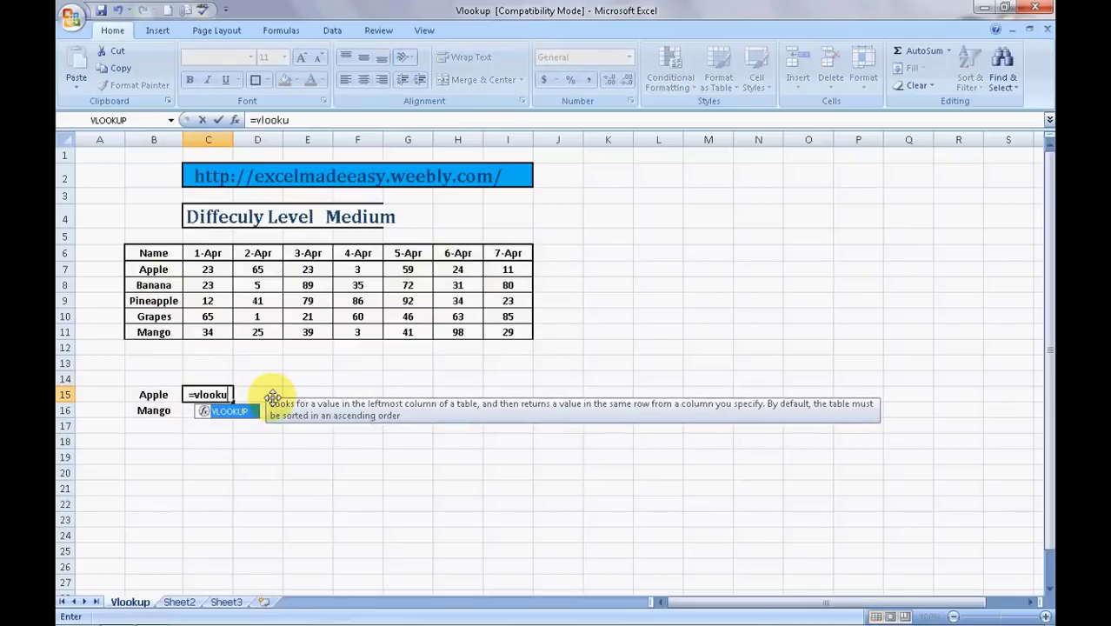
text(p)
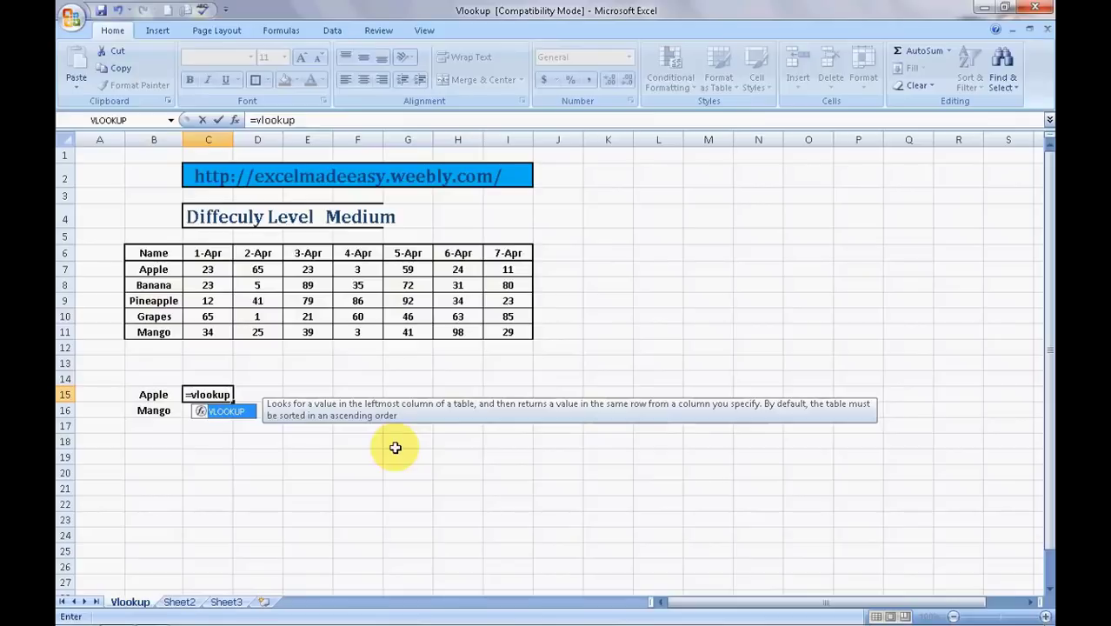
text(()
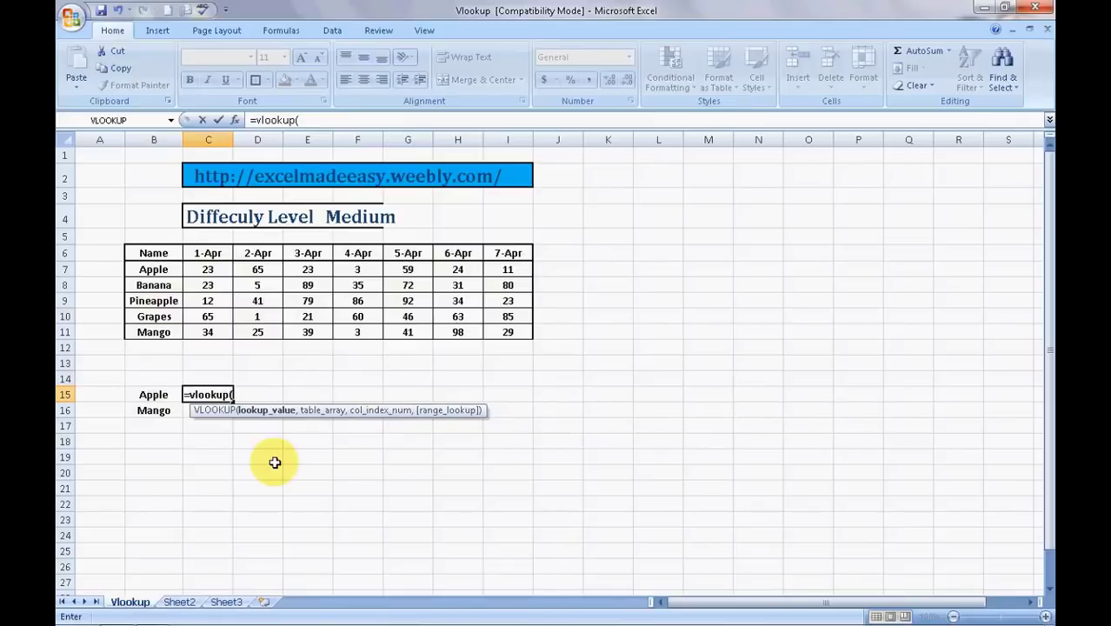
click(152, 395)
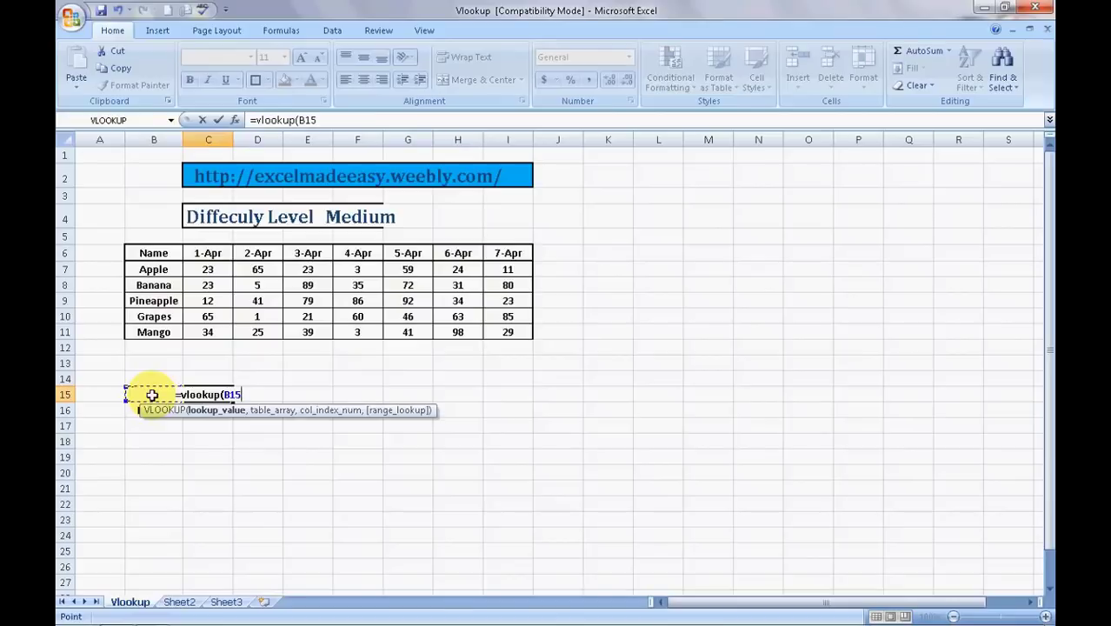
text(,)
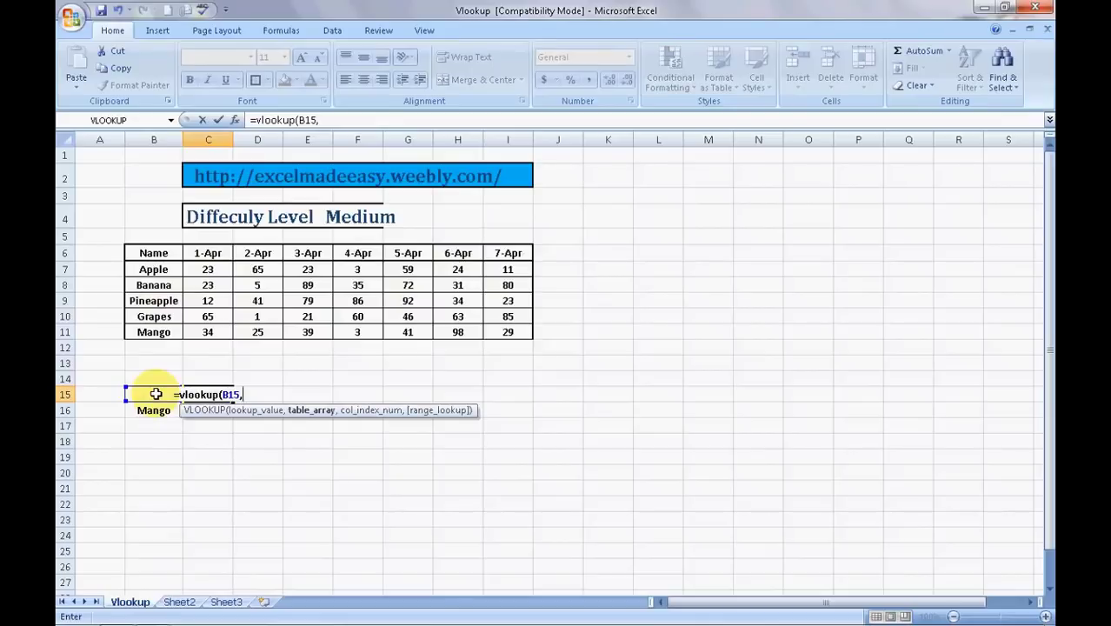
Complete the formula as =vlookup(B15,B7:I11,6,0) so C15 returns Apple's 85.
mouse_move(153, 268)
mouse_down()
mouse_move(370, 272)
mouse_move(532, 338)
mouse_up()
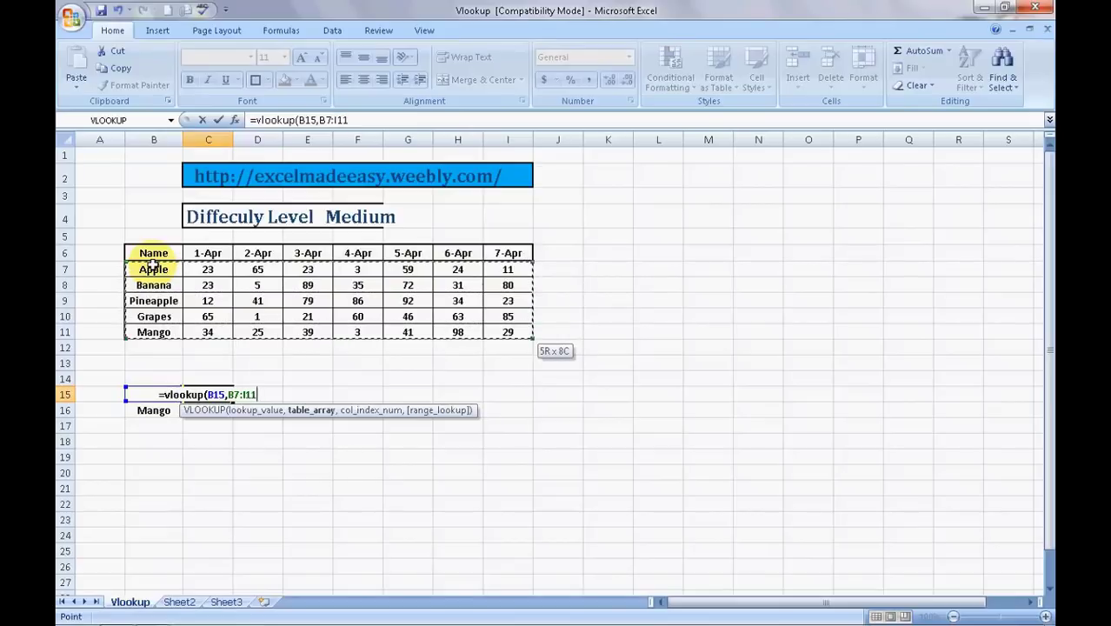
text(,)
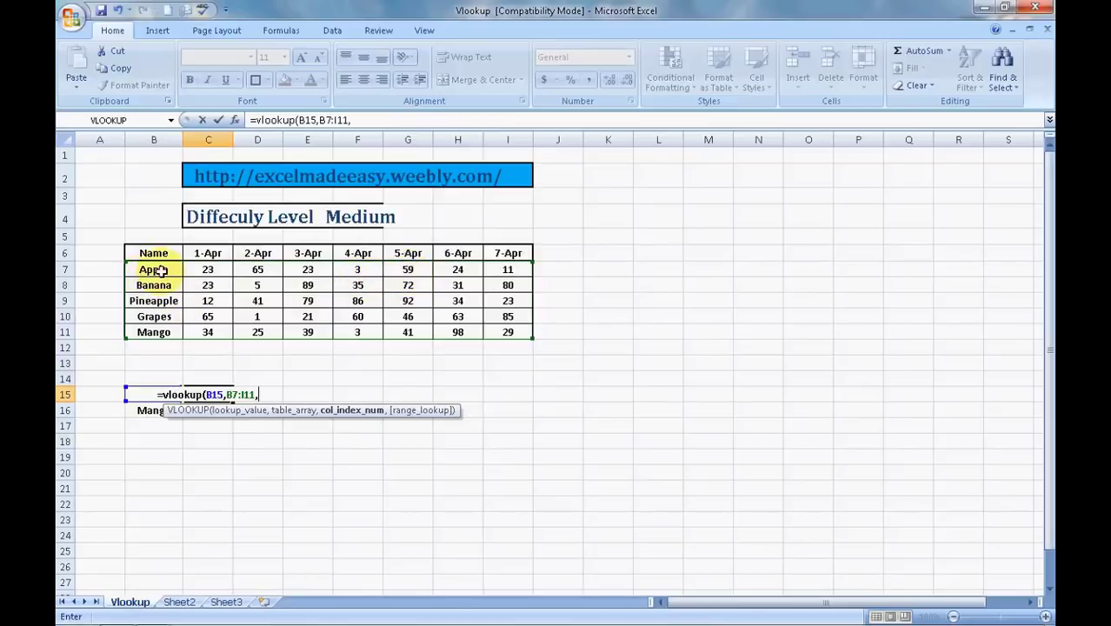
text(6)
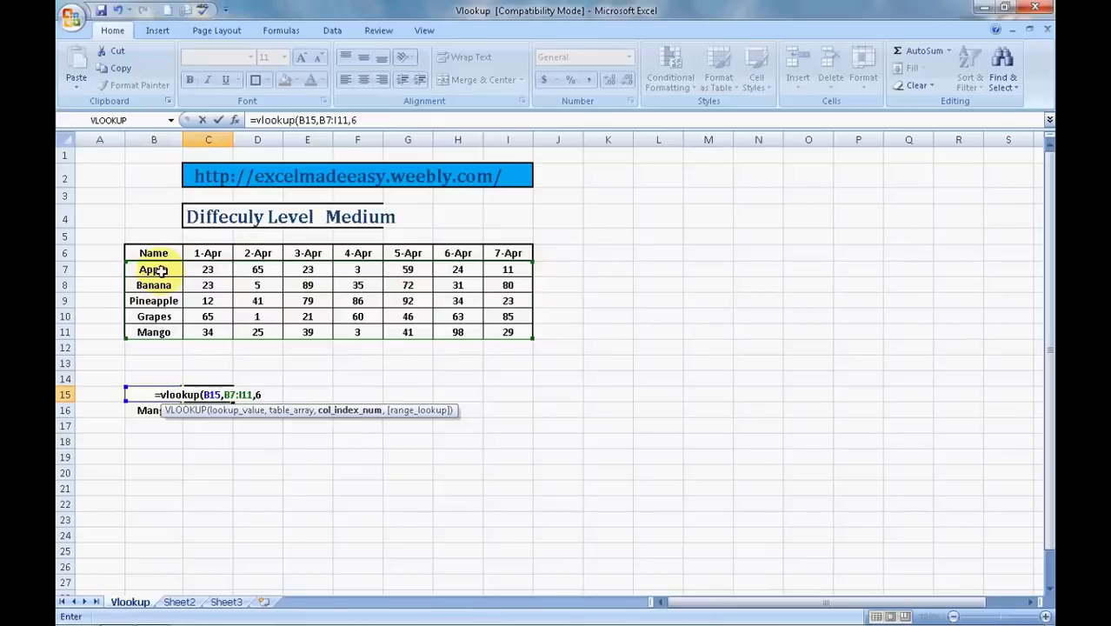
text(,0)
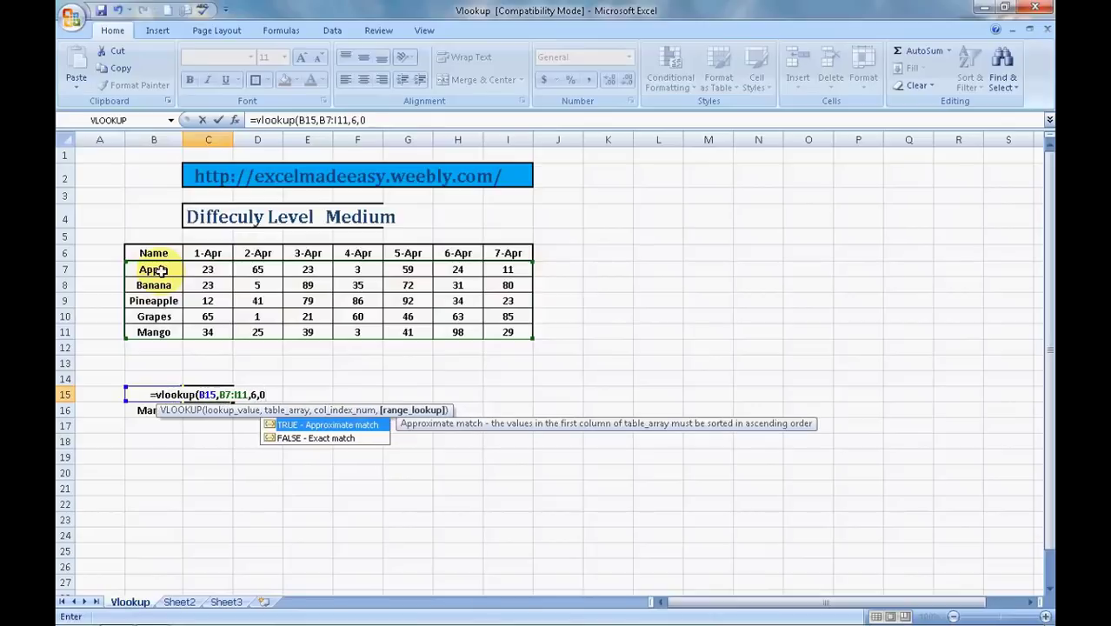
text())
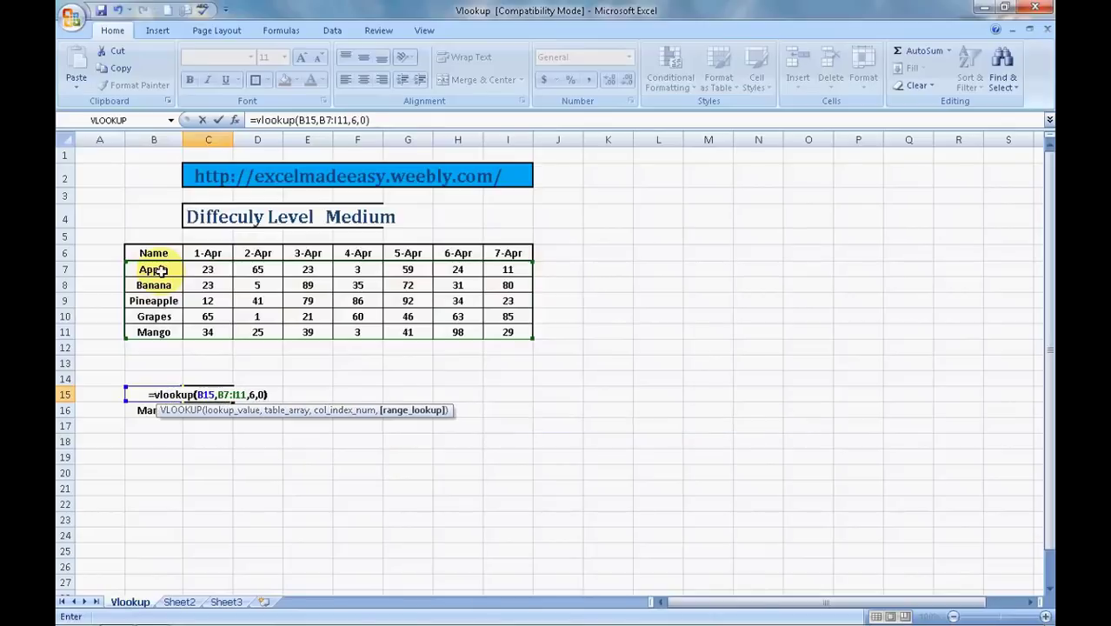
key(Return)
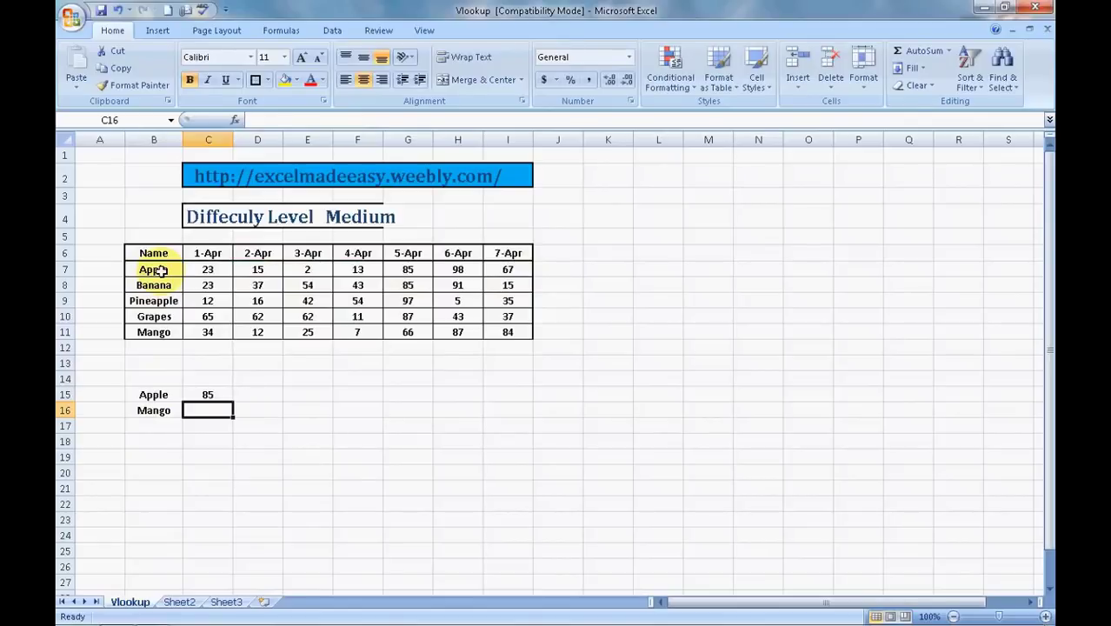
key(Up)
key(Up)
key(Up)
key(Up)
key(Up)
key(shift+Right)
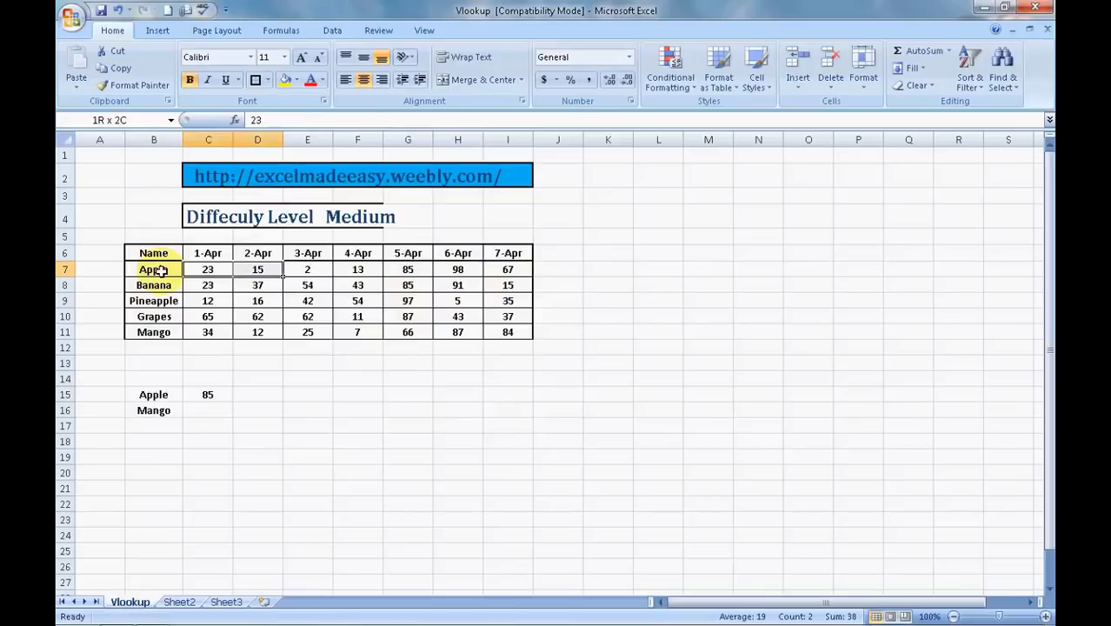
key(shift+Right)
key(shift+Right)
key(shift+Right)
key(shift+Right)
key(shift+Right)
key(shift+Down)
key(shift+Down)
key(shift+Down)
key(shift+Down)
key(shift+Down)
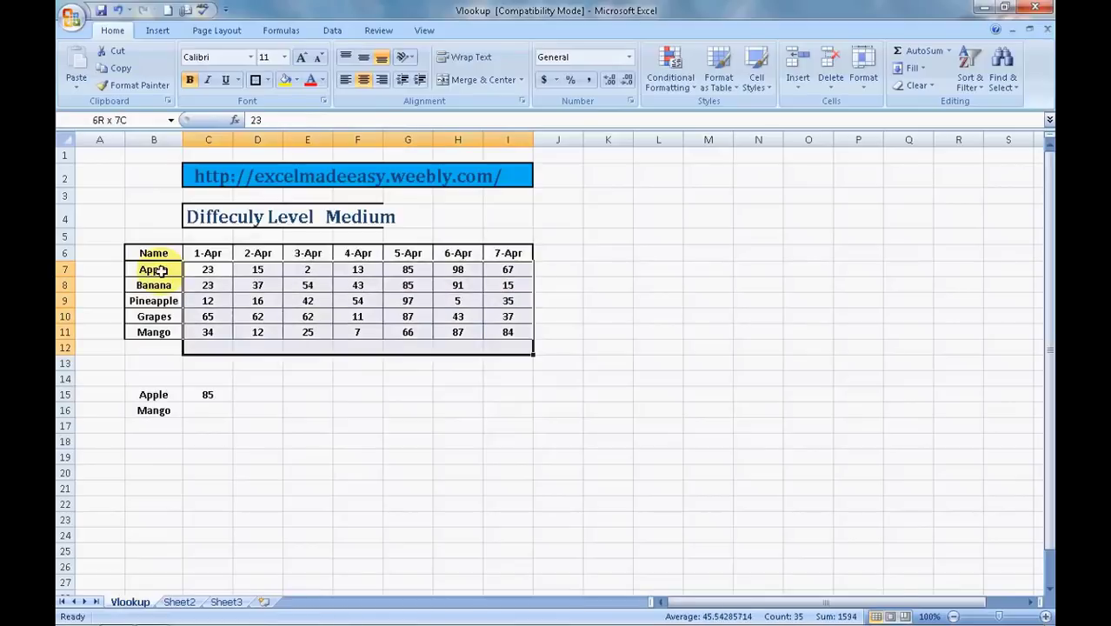
key(shift+Up)
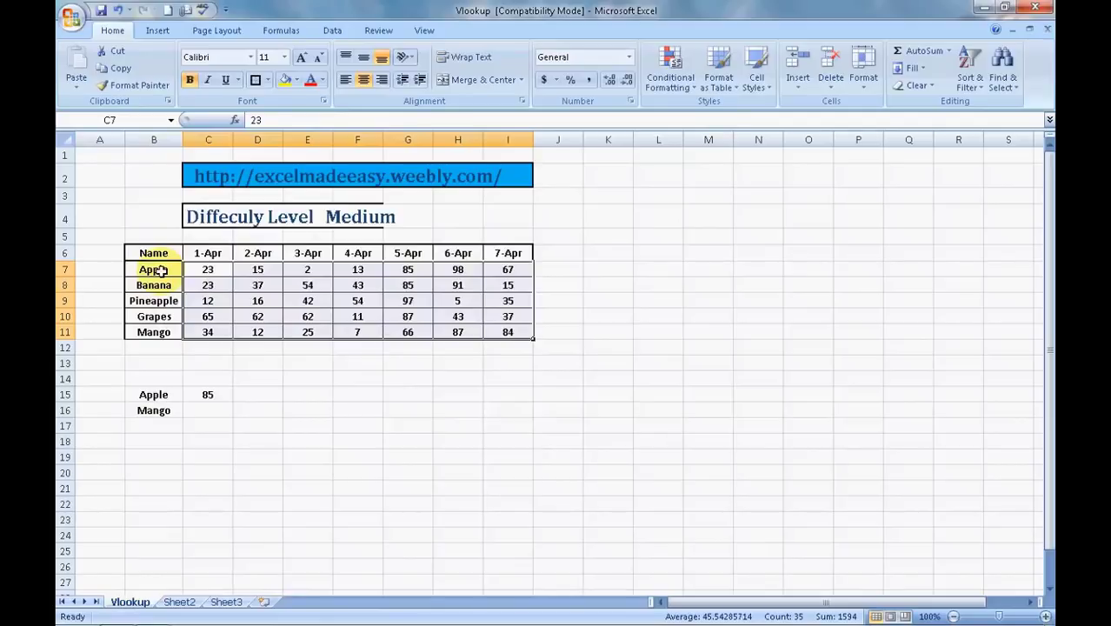
key(ctrl+c)
key(shift+F10)
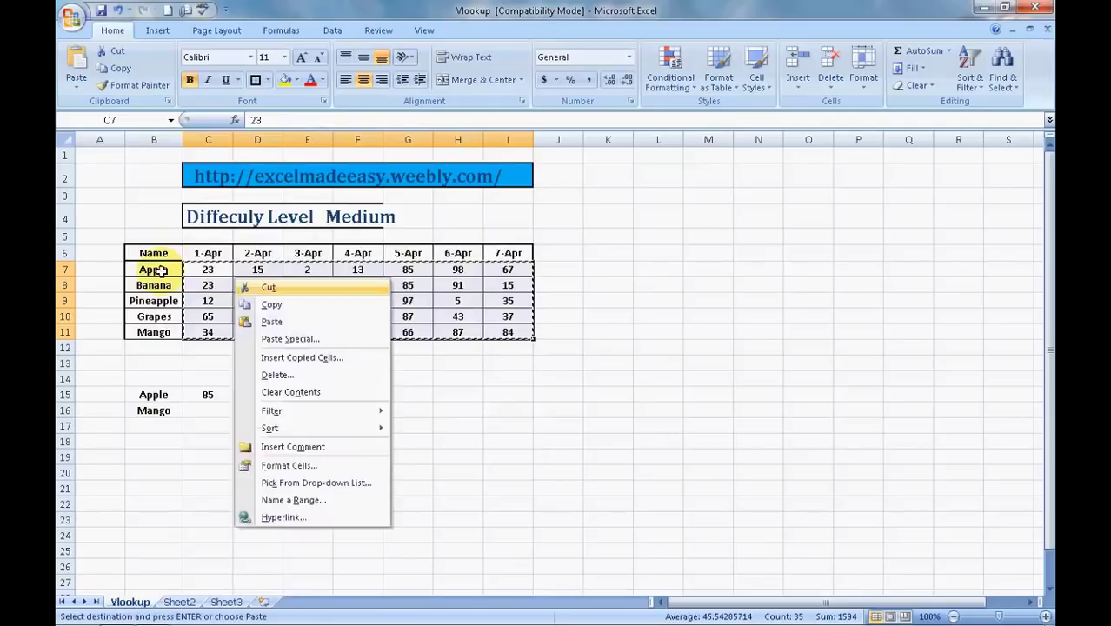
key(s)
key(Return)
key(Escape)
key(Right)
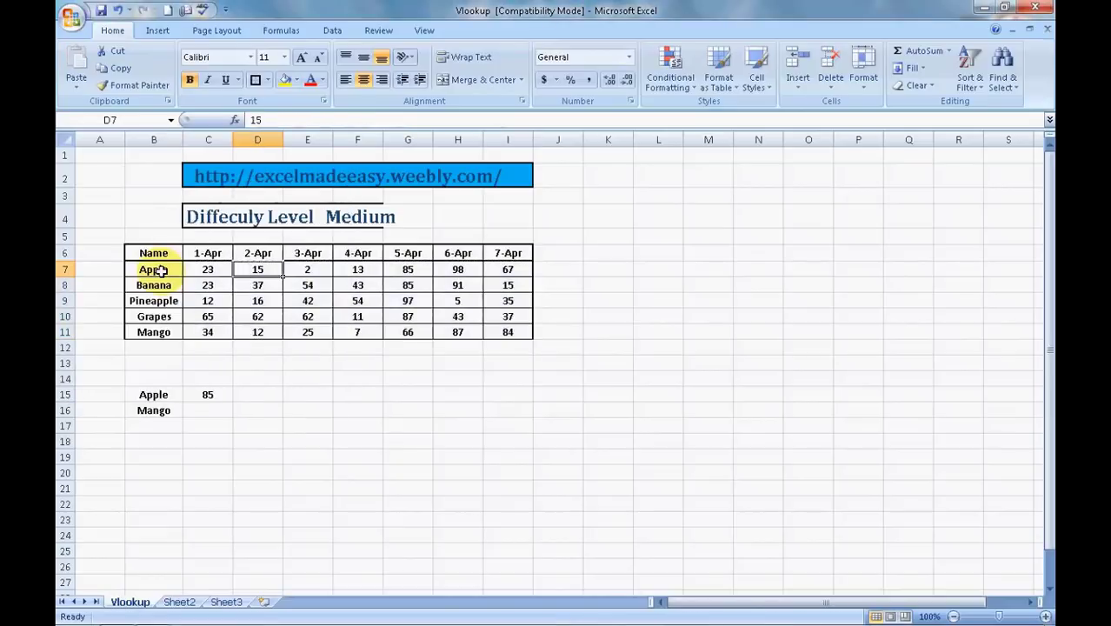
key(Down)
key(Down)
key(Down)
key(Down)
key(Down)
key(Down)
key(Down)
key(Left)
key(Down)
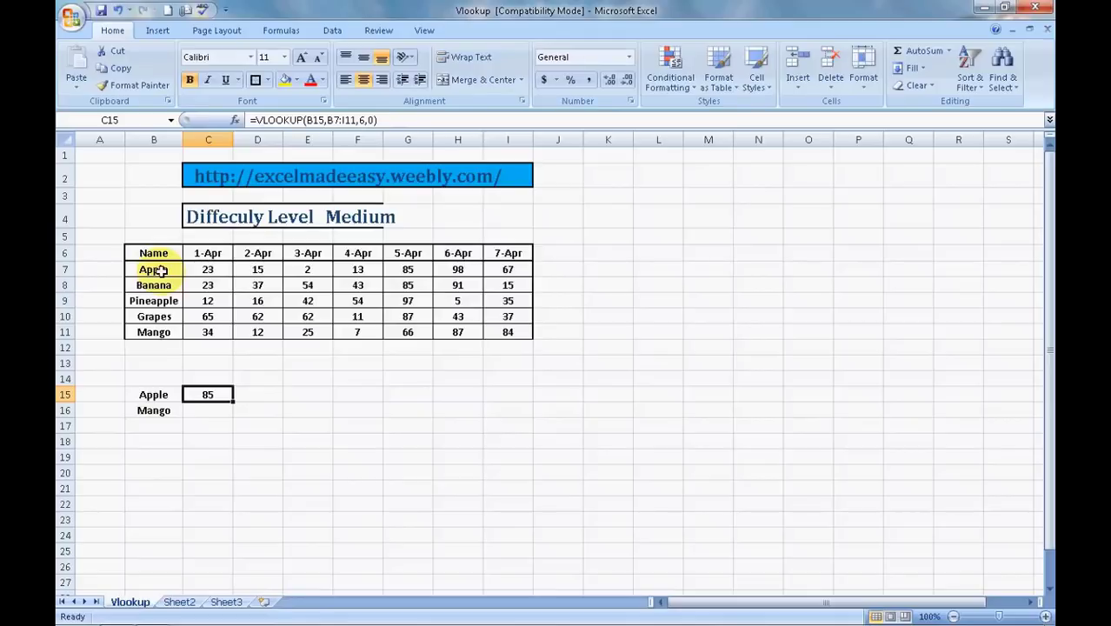
key(Down)
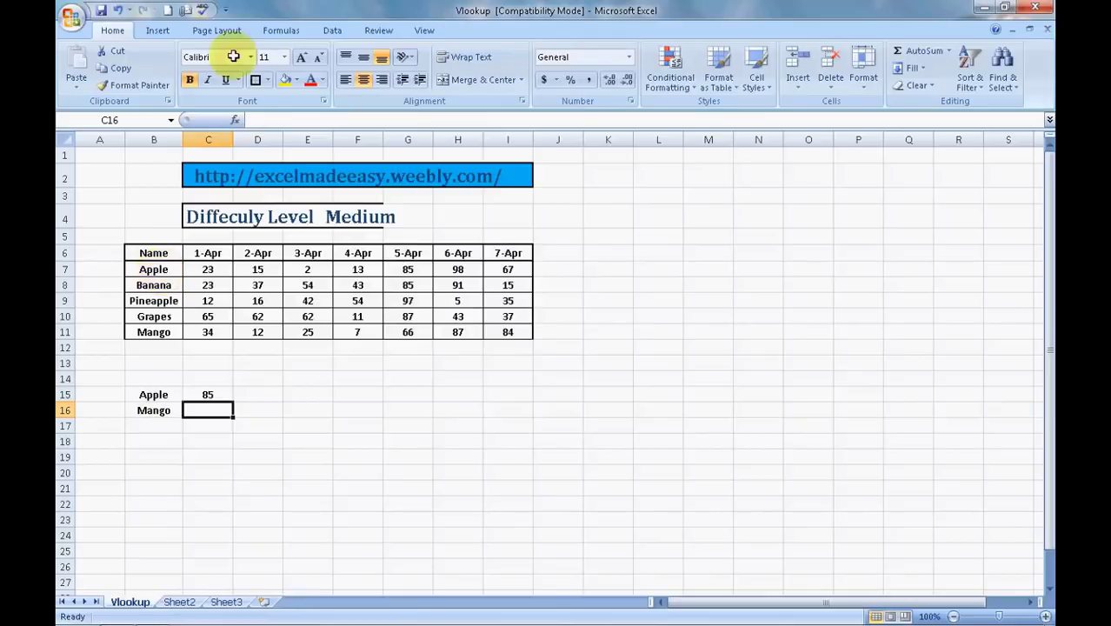
Search Insert Function for 'vlookup' and start a blank VLOOKUP in C16.
click(280, 32)
click(76, 78)
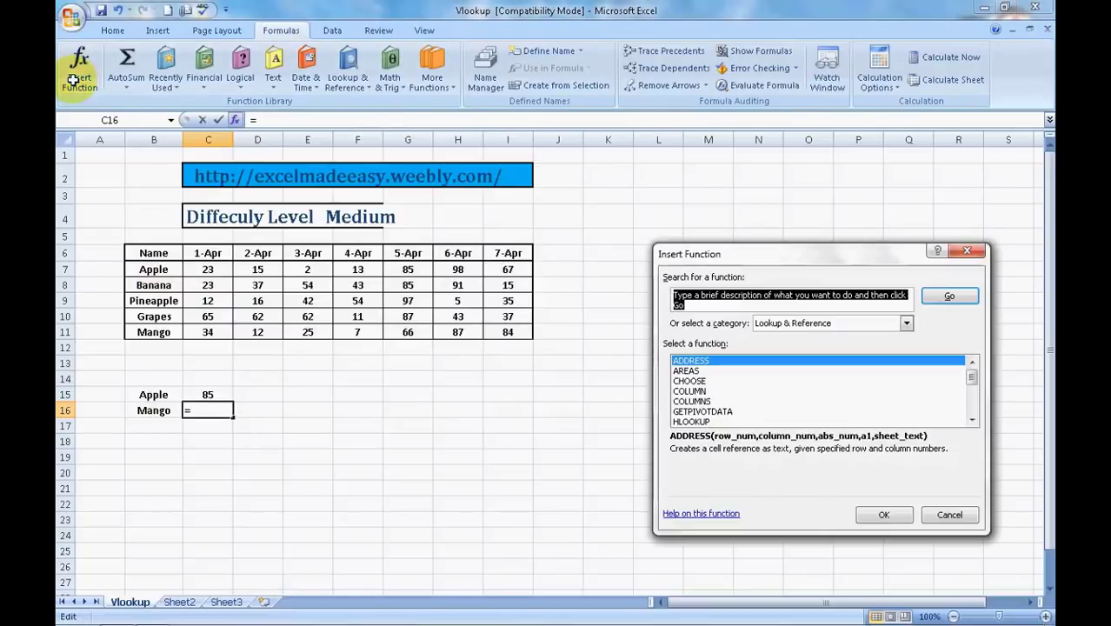
click(696, 300)
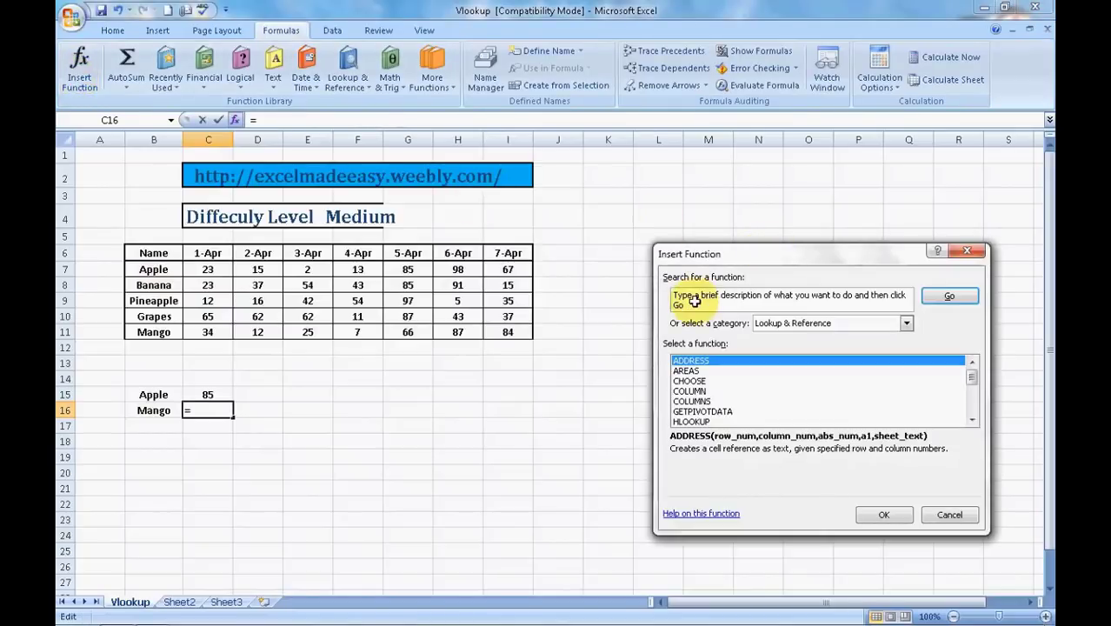
key(BackSpace)
key(BackSpace)
key(BackSpace)
key(BackSpace)
key(BackSpace)
key(BackSpace)
key(BackSpace)
key(BackSpace)
key(BackSpace)
key(BackSpace)
key(BackSpace)
key(BackSpace)
key(BackSpace)
key(BackSpace)
key(BackSpace)
key(BackSpace)
key(BackSpace)
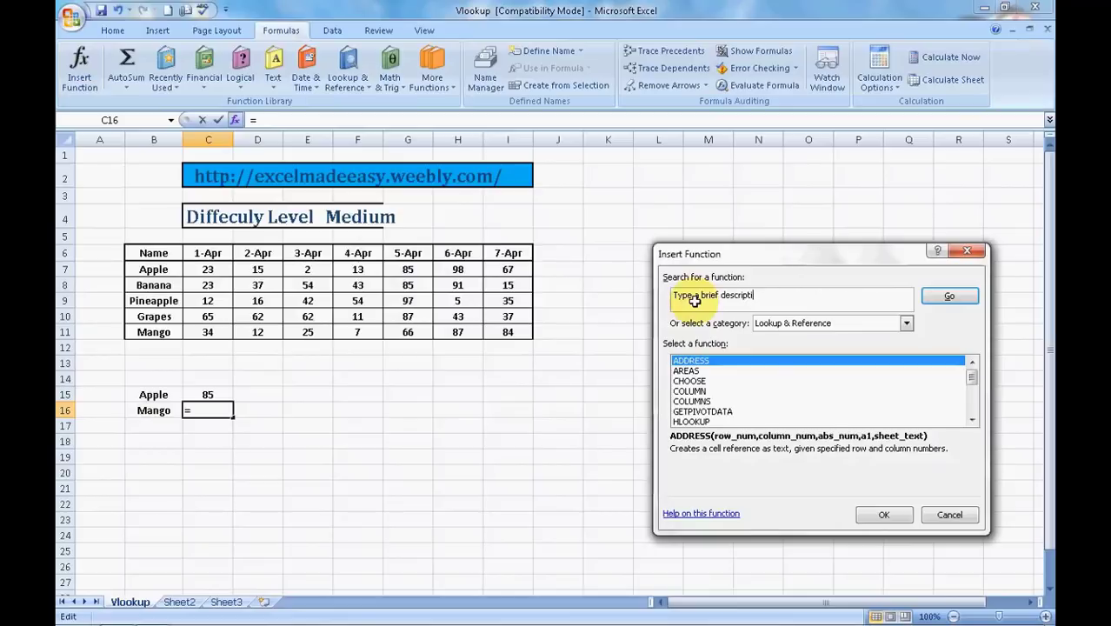
key(BackSpace)
key(BackSpace)
key(BackSpace)
key(BackSpace)
key(BackSpace)
key(BackSpace)
key(BackSpace)
text(vl)
text(ookup)
click(951, 298)
click(728, 372)
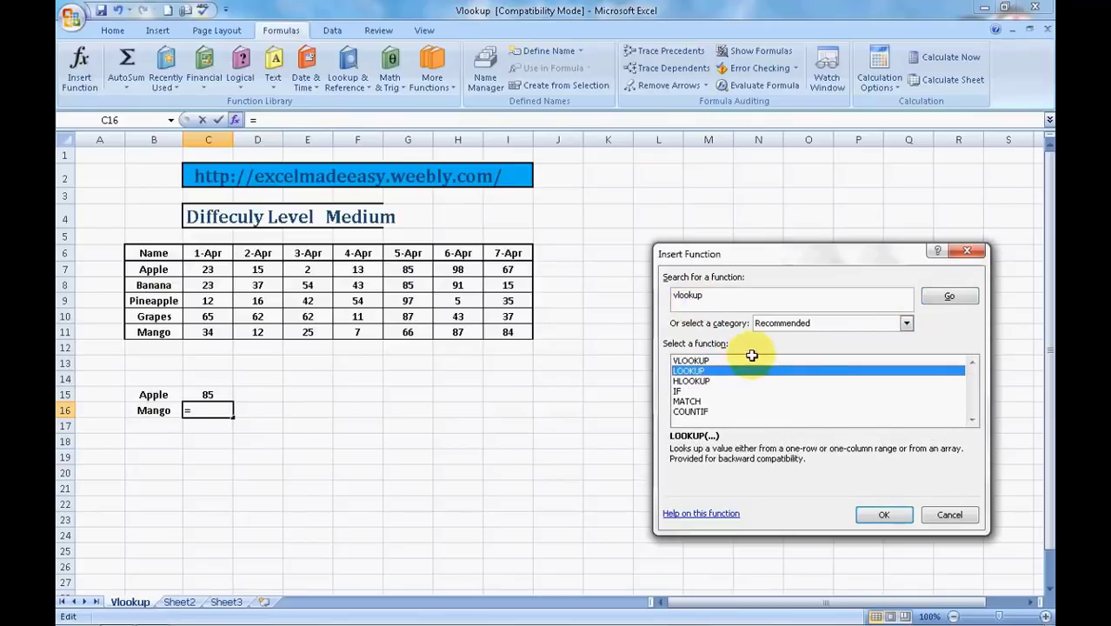
click(703, 360)
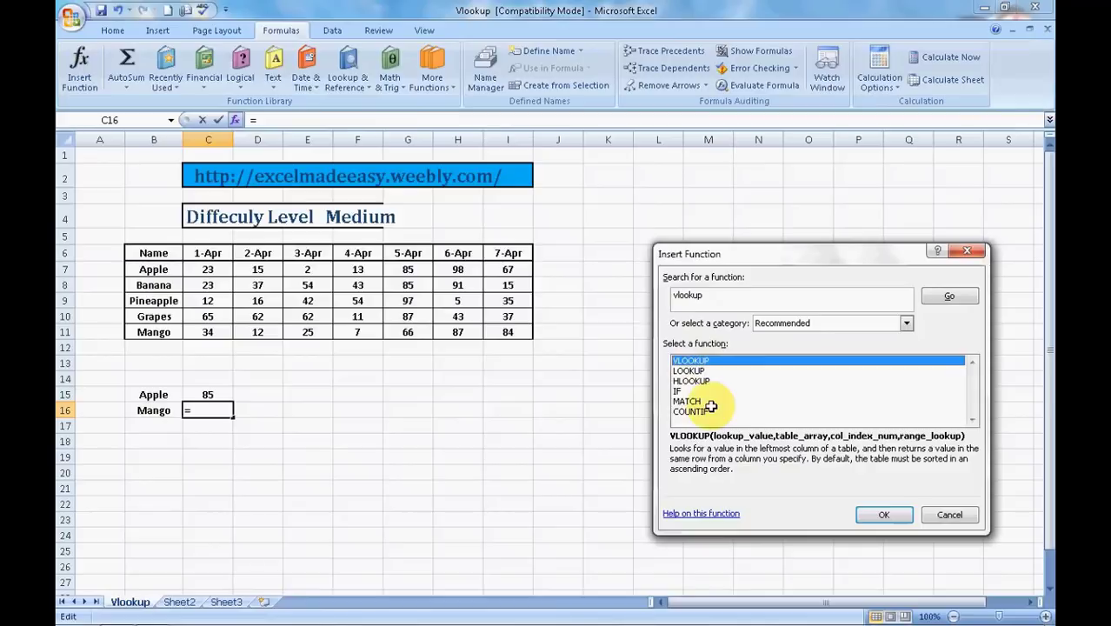
click(885, 516)
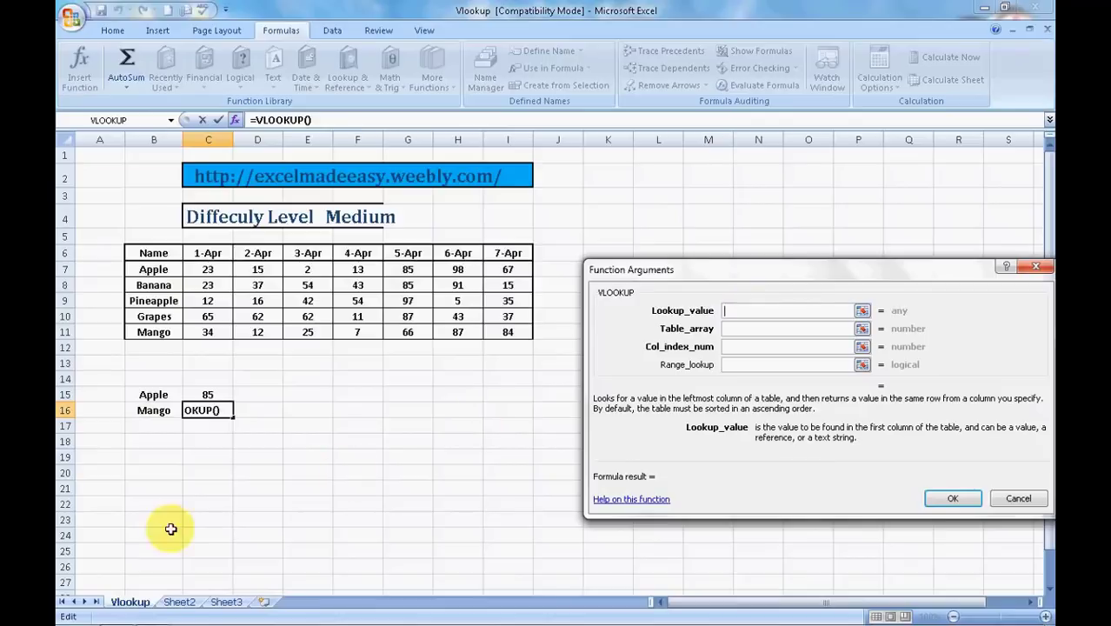
Set the lookup value to Mango in B16 and the table range to B7:I11.
click(147, 422)
click(153, 410)
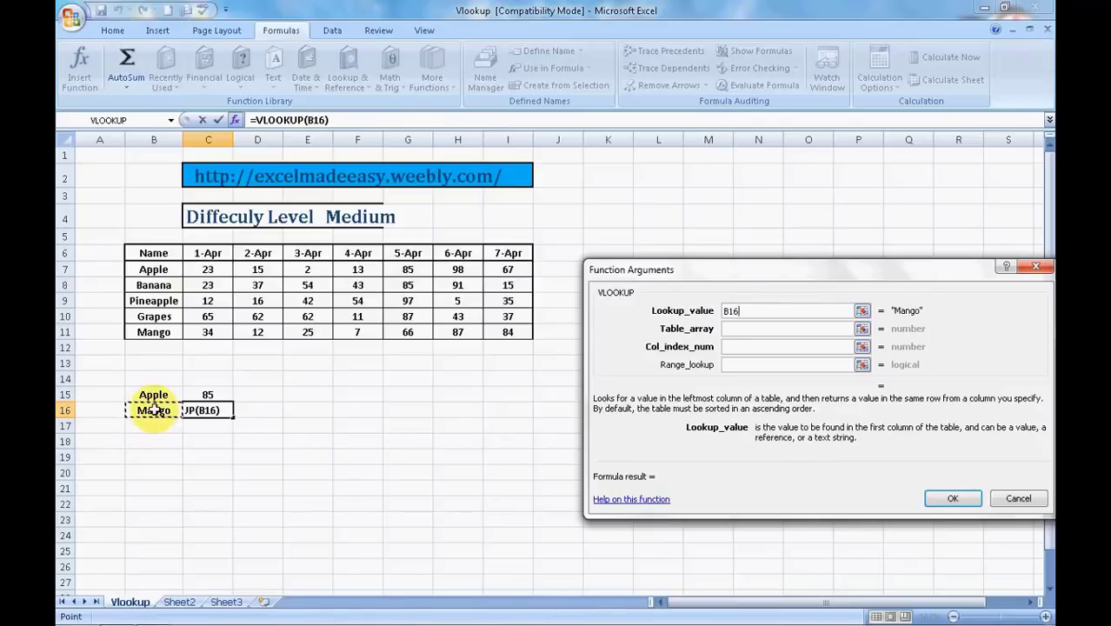
click(740, 332)
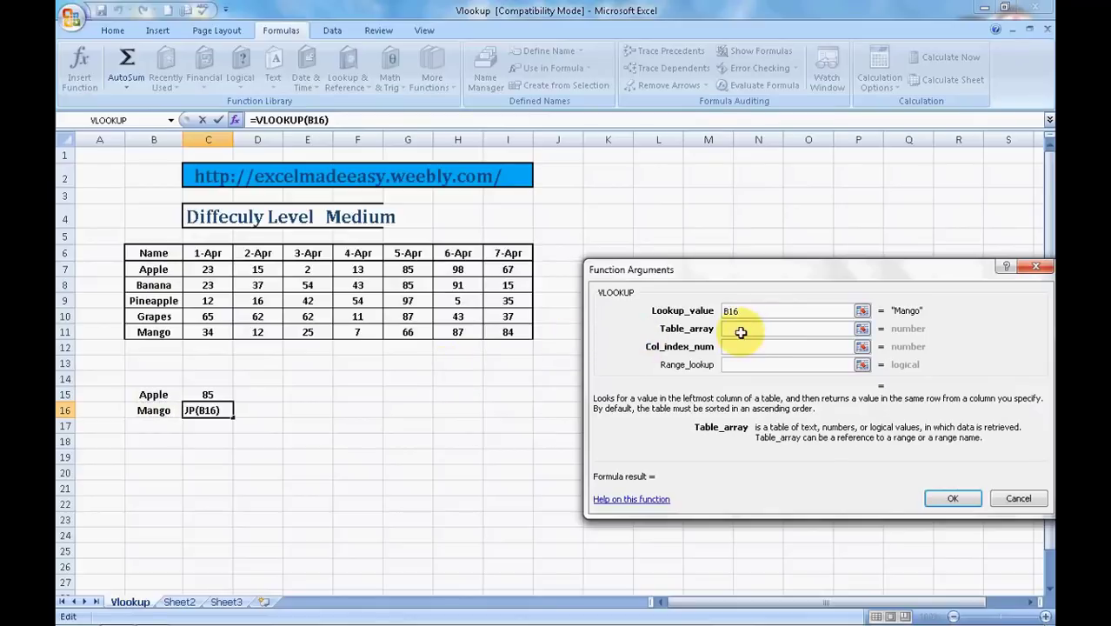
click(140, 271)
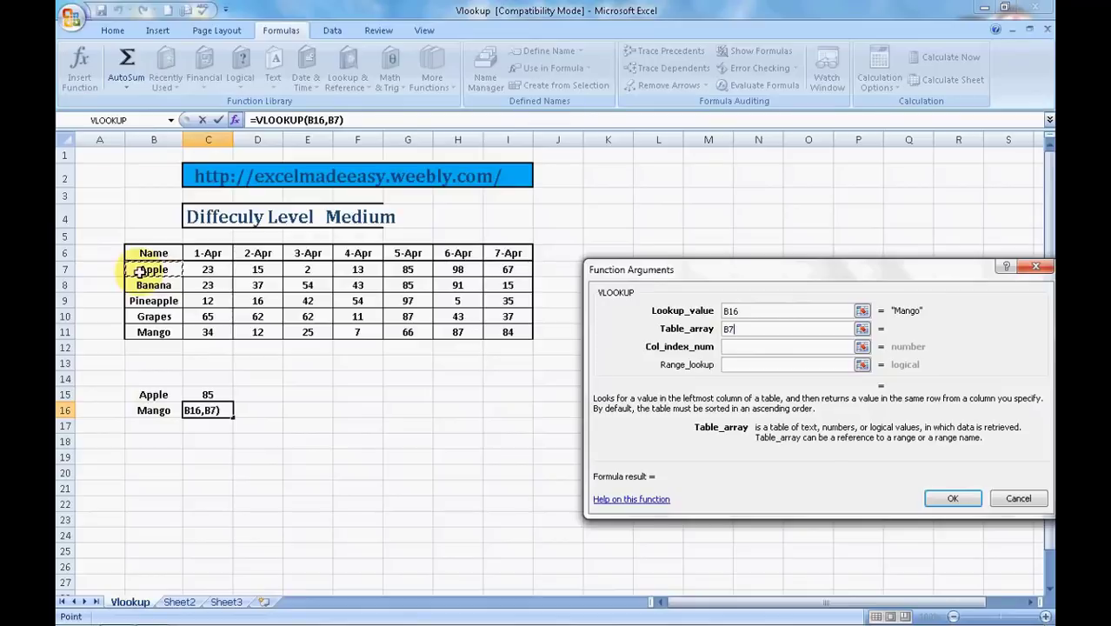
key(shift+Right)
key(shift+Right)
key(shift+Right)
key(shift+Right)
key(shift+Right)
key(shift+Right)
key(shift+Down)
key(shift+Down)
key(shift+Down)
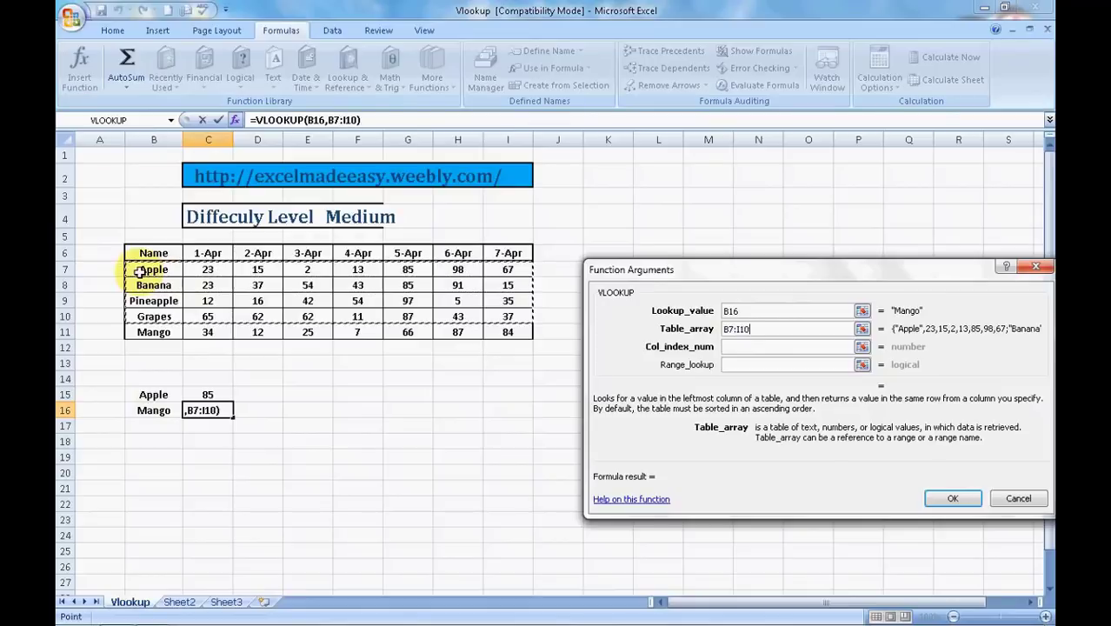
key(shift+Down)
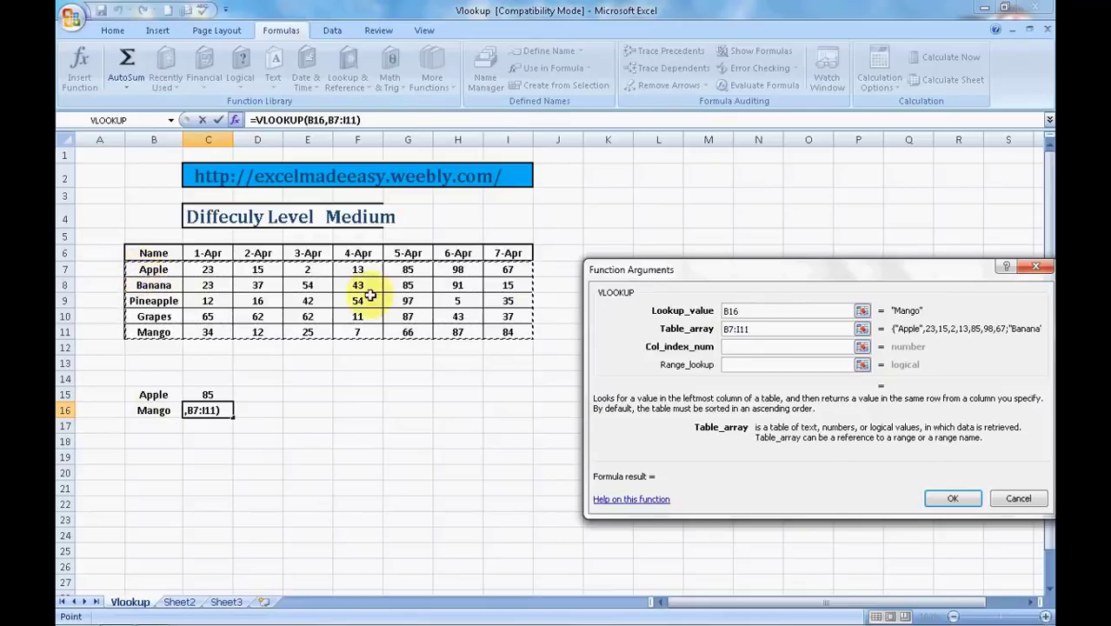
Set column index 6 and range lookup 0 so Mango returns 66, then clear C16.
click(743, 348)
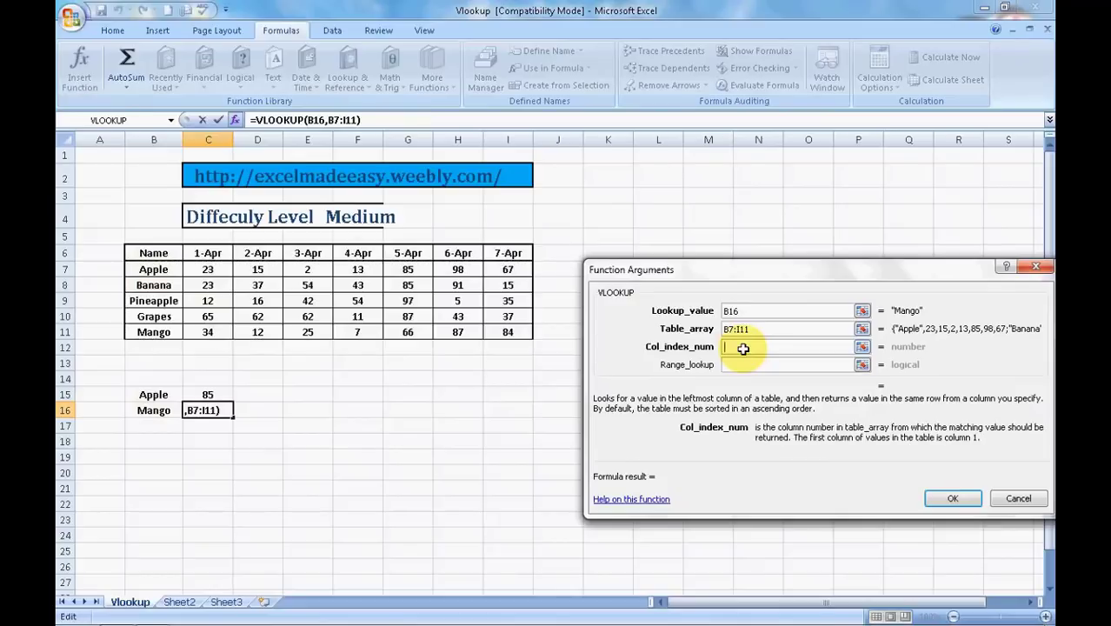
text(6)
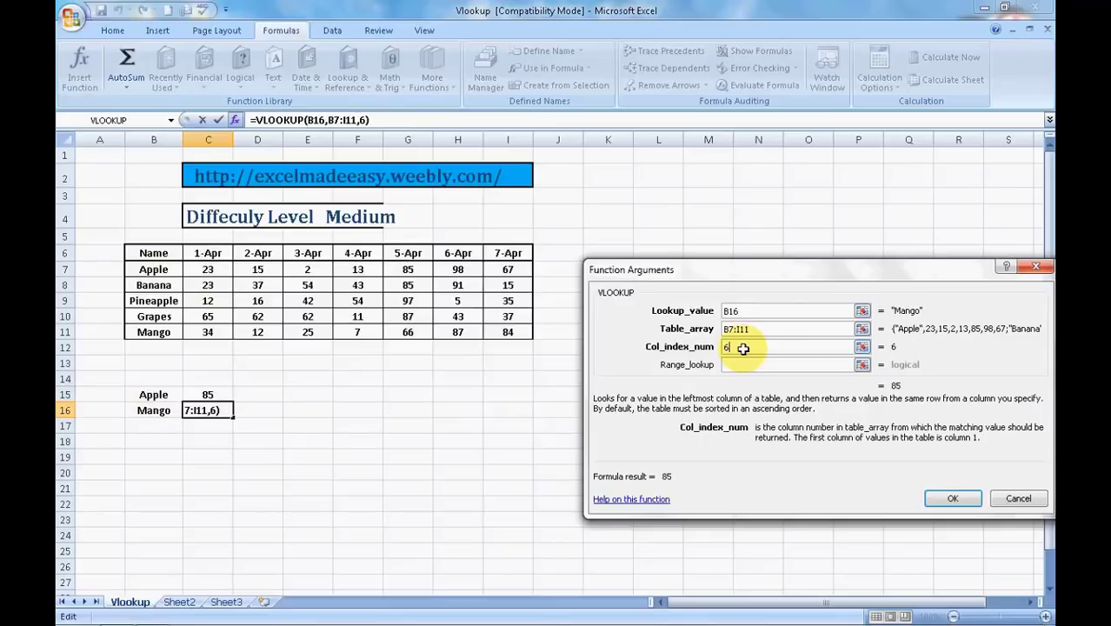
text(+)
click(153, 269)
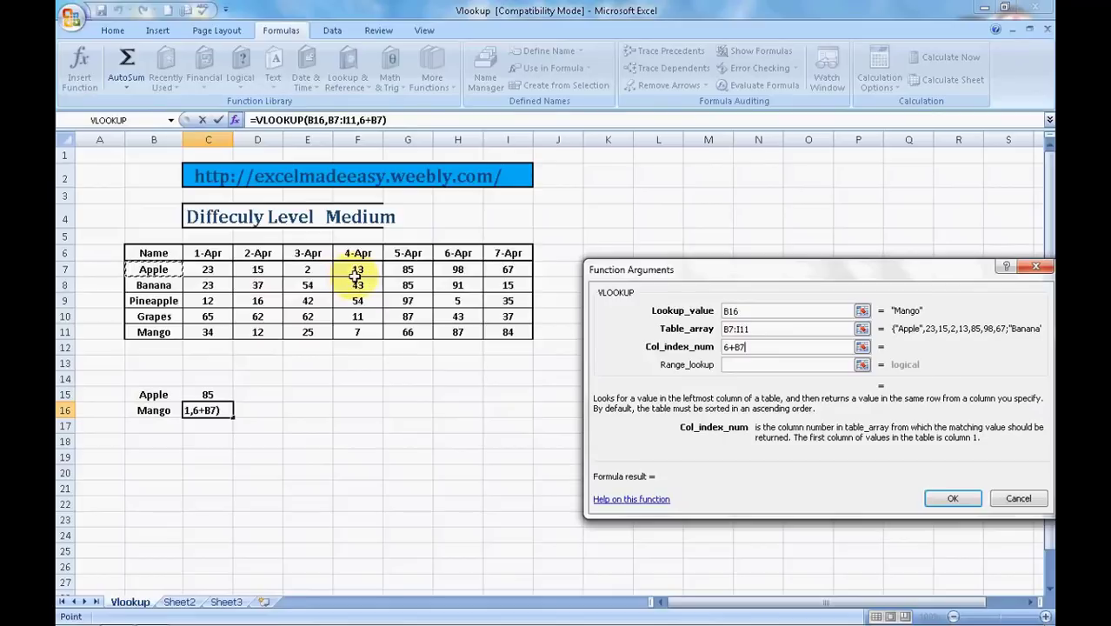
key(BackSpace)
key(BackSpace)
key(BackSpace)
click(740, 362)
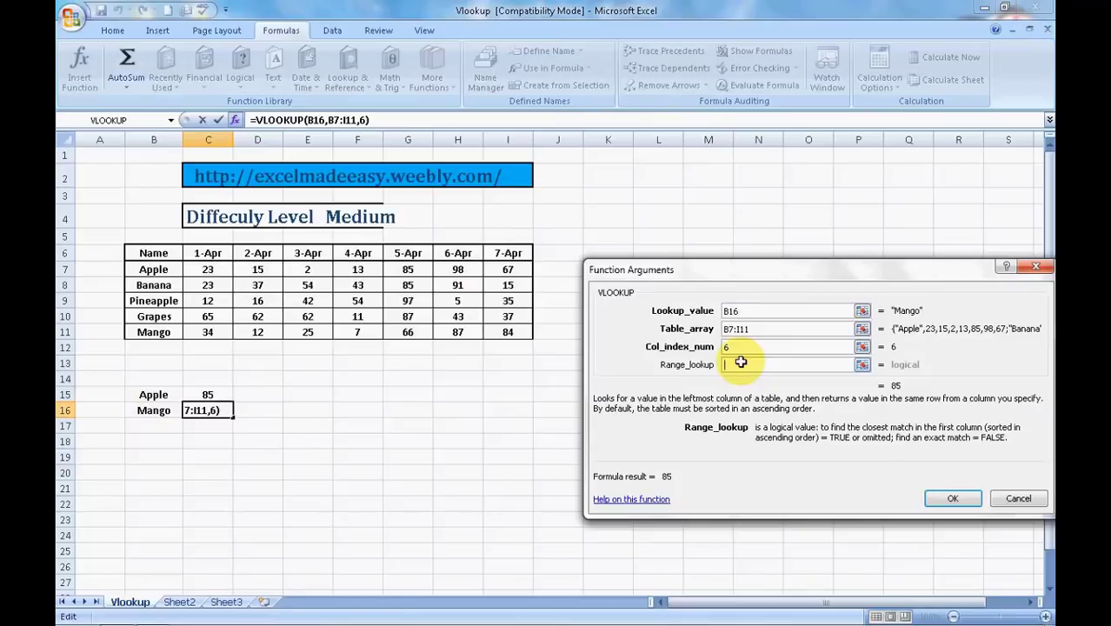
text(0)
click(952, 498)
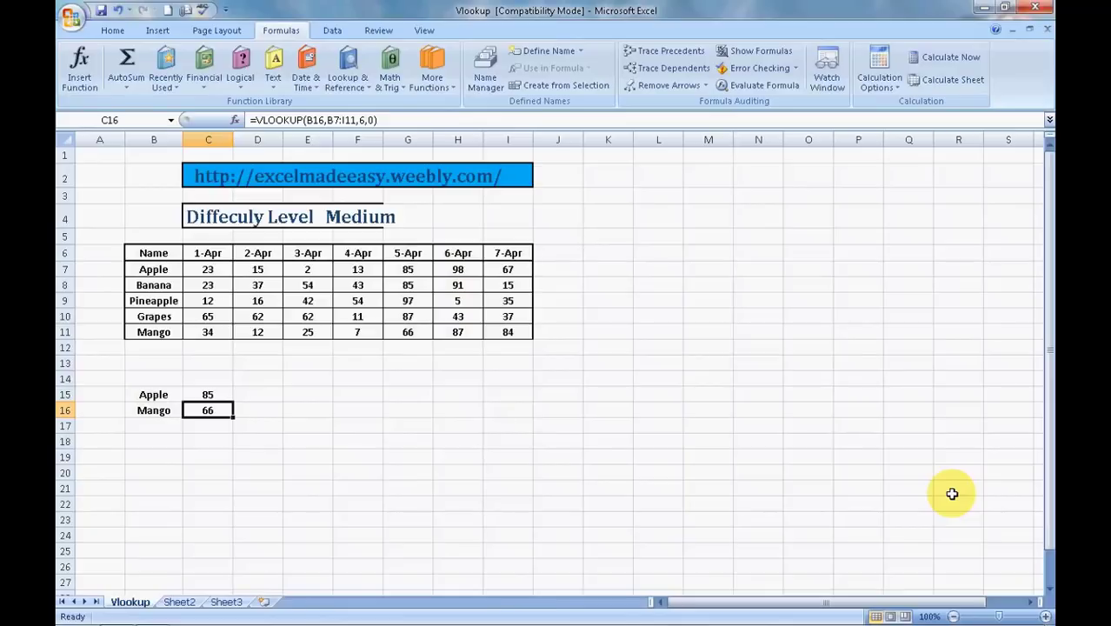
key(Delete)
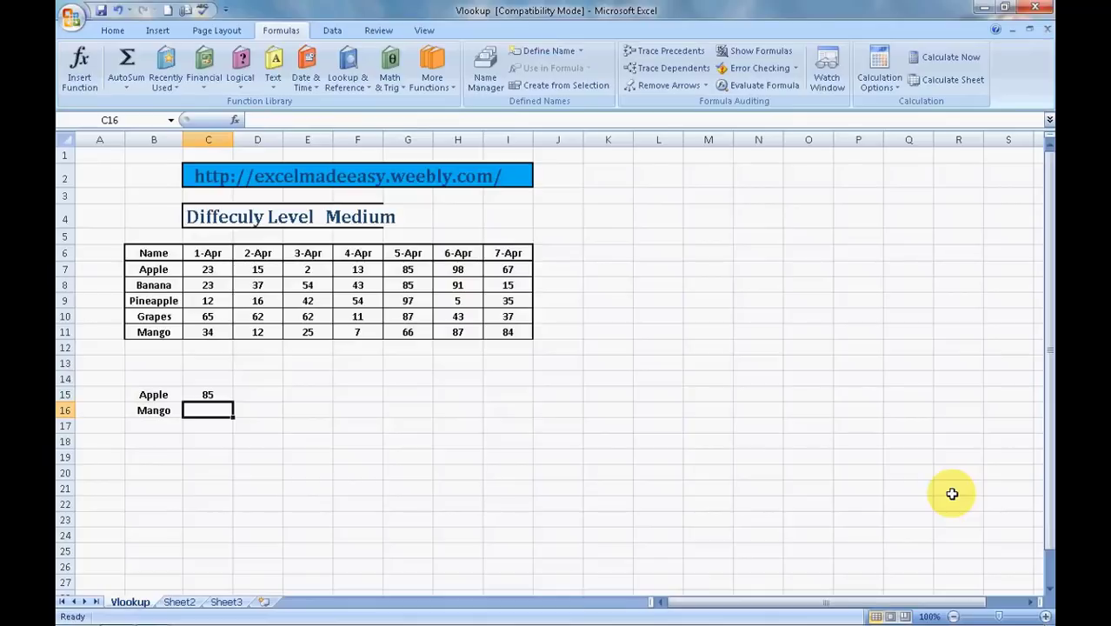
key(Up)
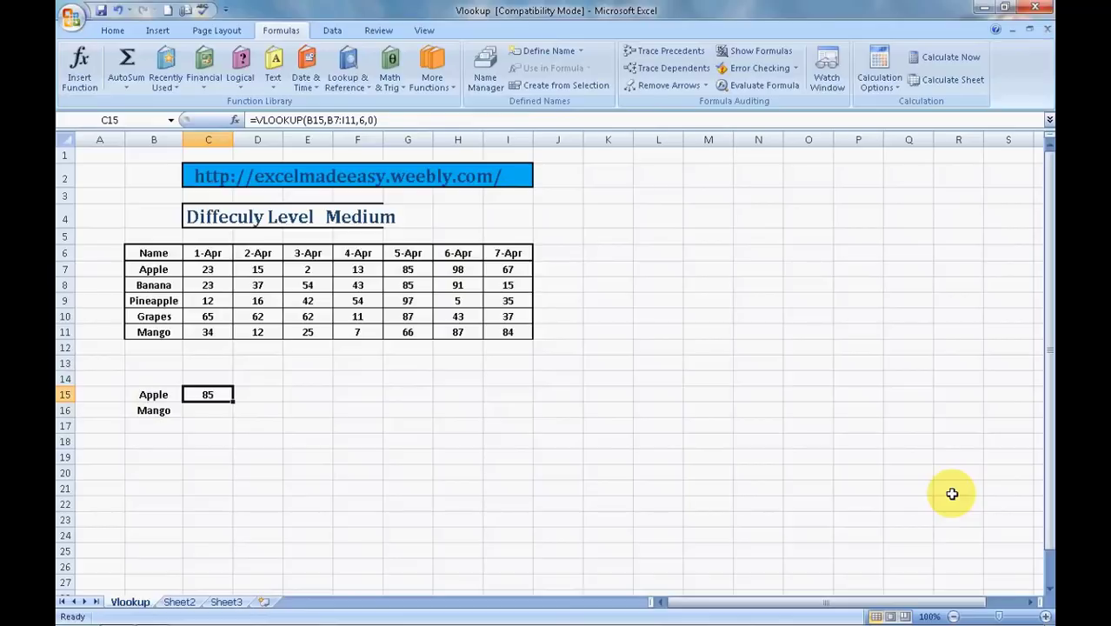
key(ctrl+c)
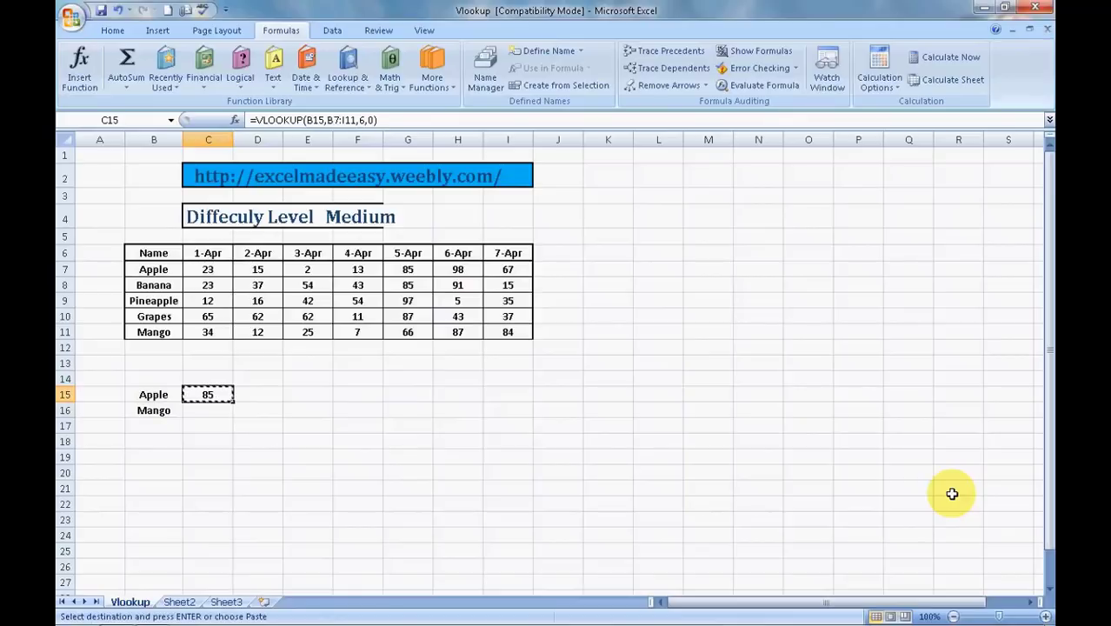
key(Down)
key(ctrl+v)
key(Escape)
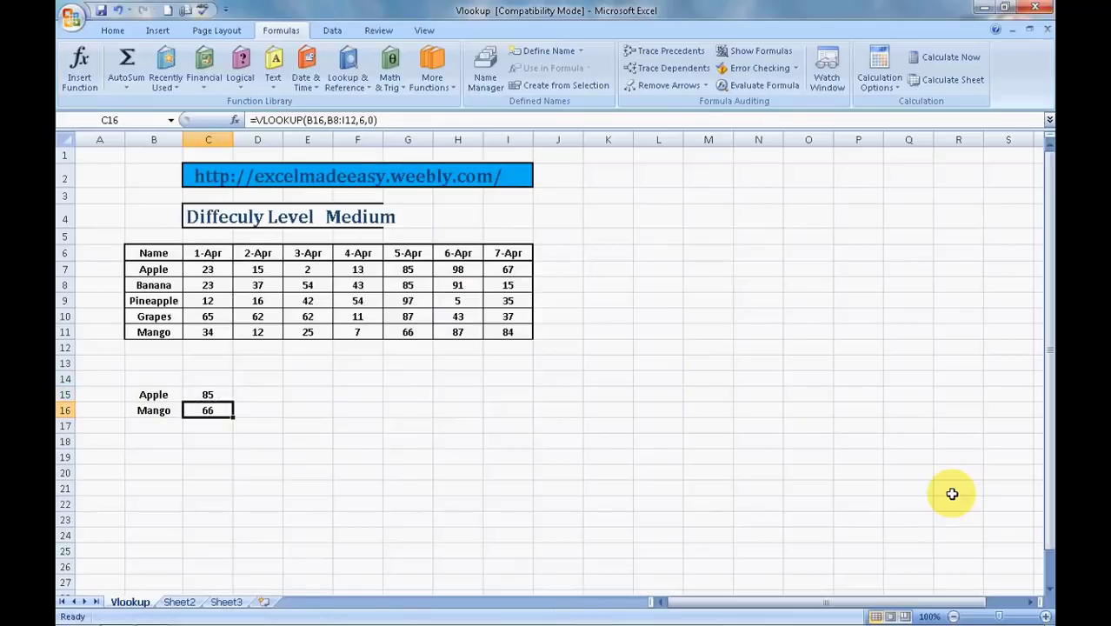
key(Right)
key(Left)
key(Up)
key(Up)
key(Up)
key(Down)
key(Up)
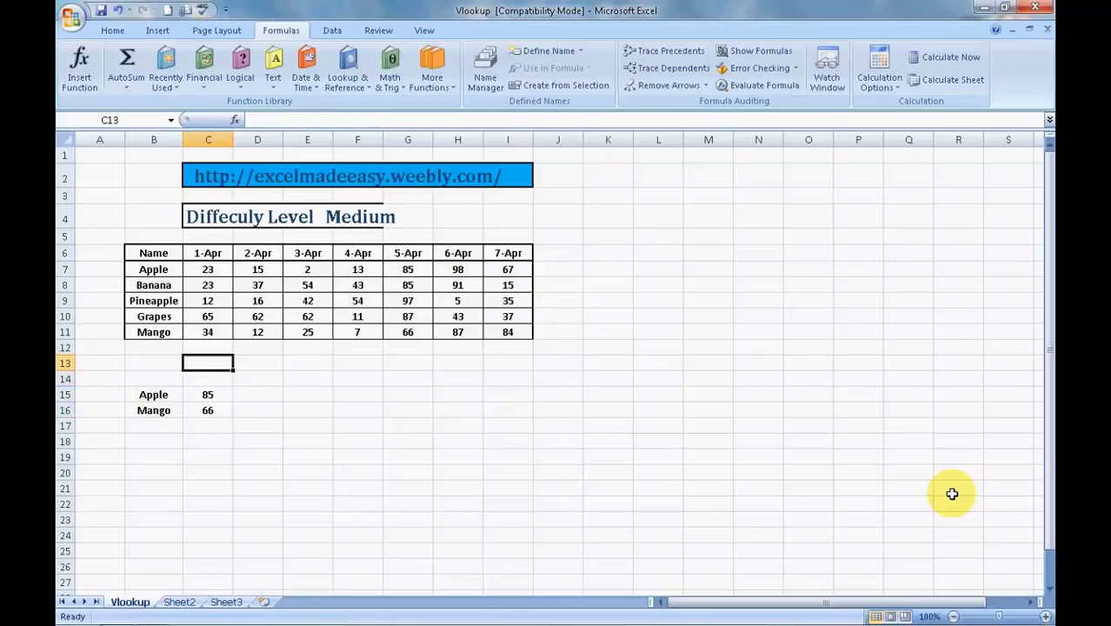
key(Up)
key(Up)
key(Right)
key(Right)
key(Right)
key(Right)
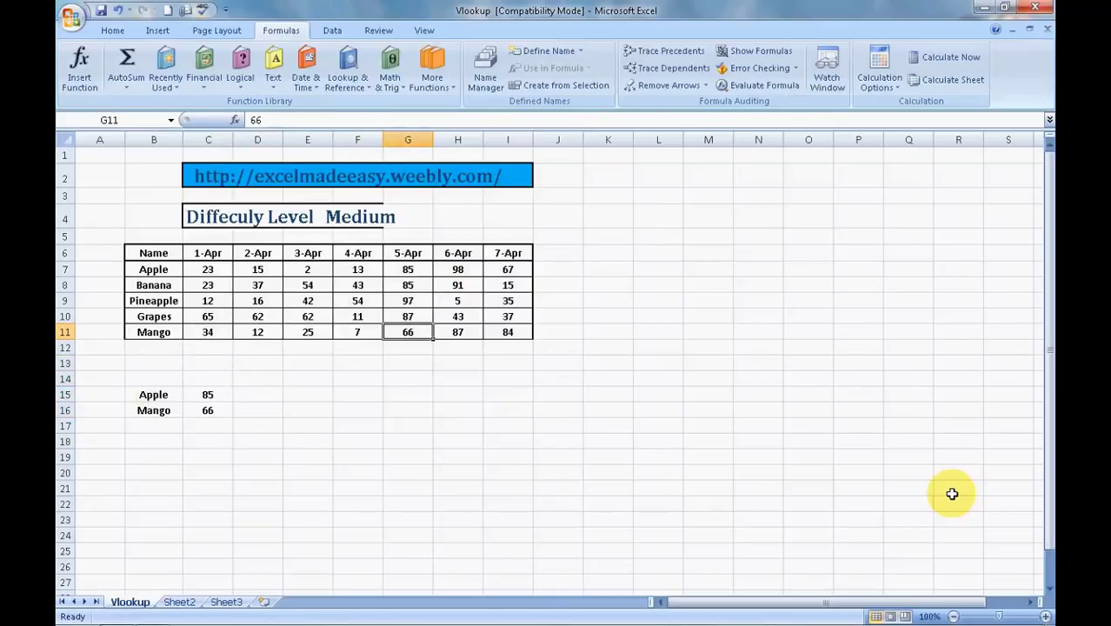
key(Down)
key(Down)
key(Down)
key(Up)
key(Up)
key(Up)
key(Down)
key(Down)
key(Down)
key(Down)
key(Down)
key(Left)
key(Left)
key(Down)
key(Down)
key(Left)
key(Left)
key(Up)
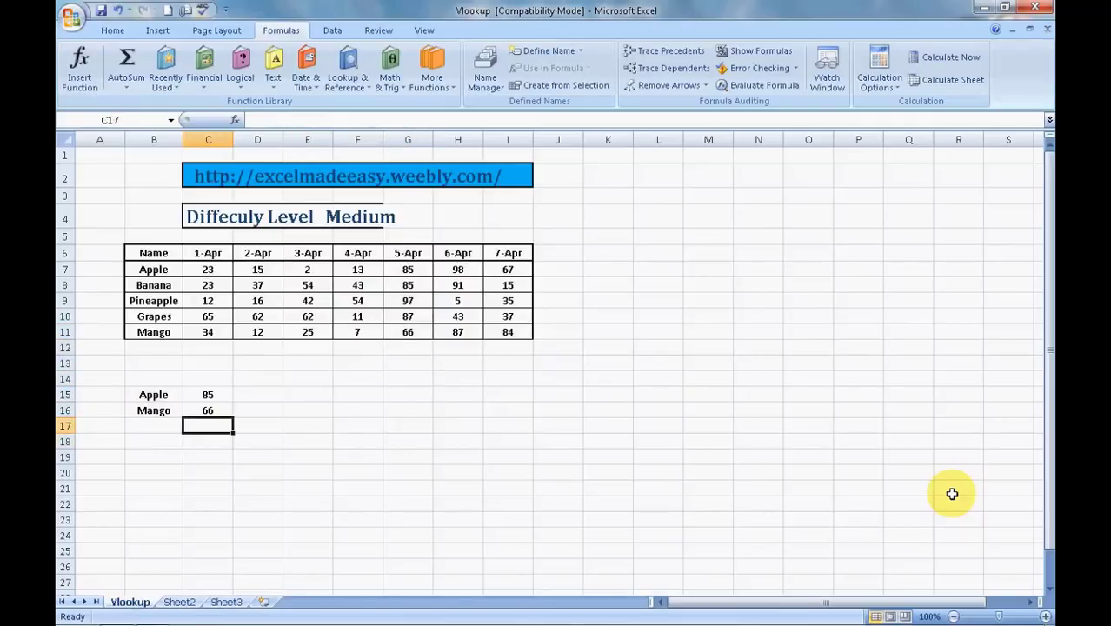
key(Up)
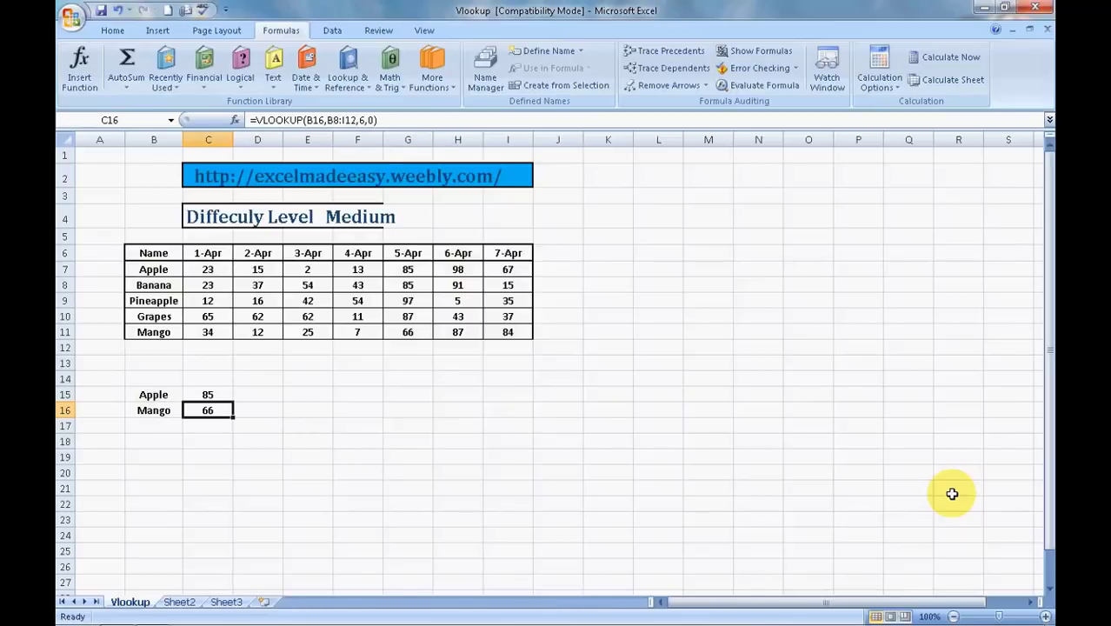
key(Up)
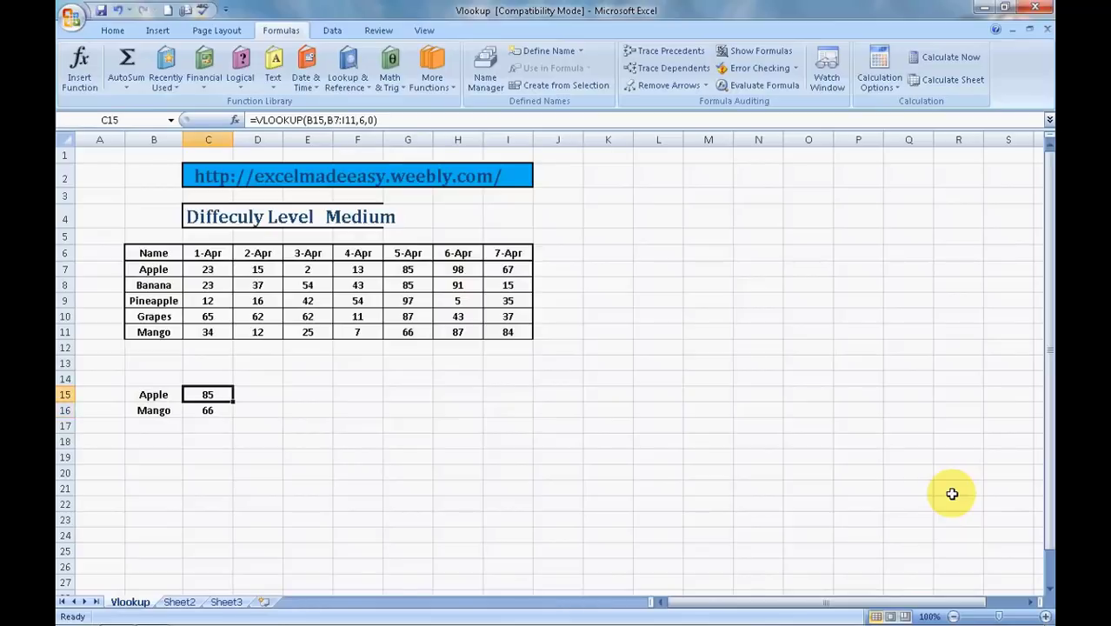
key(Down)
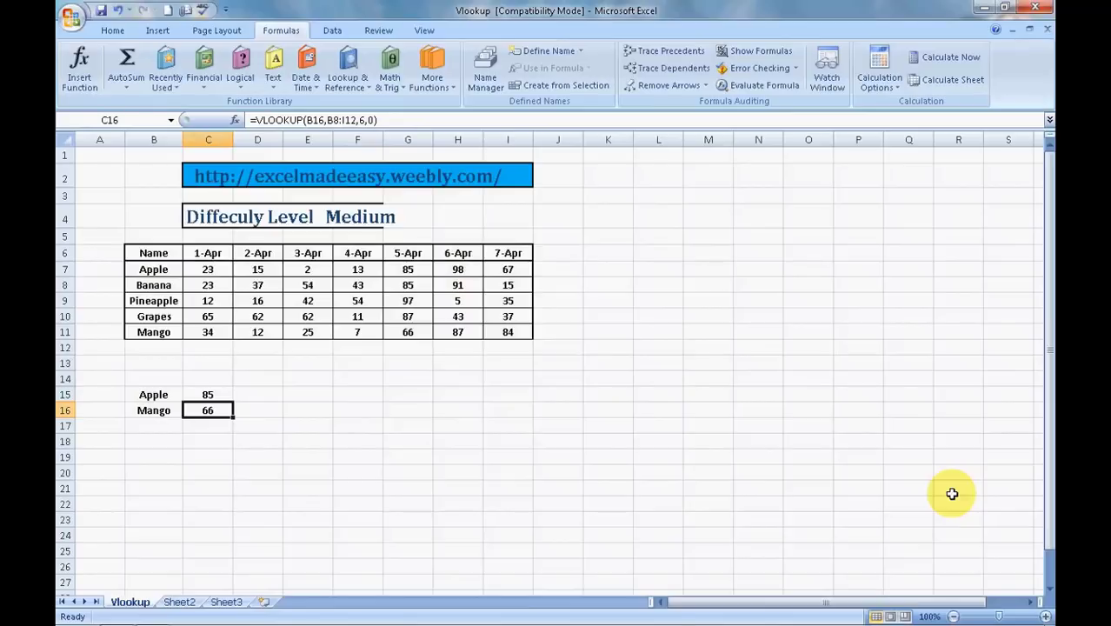
Clear C16 and change C15's VLOOKUP table range to the absolute $B$7:$I$11.
key(Delete)
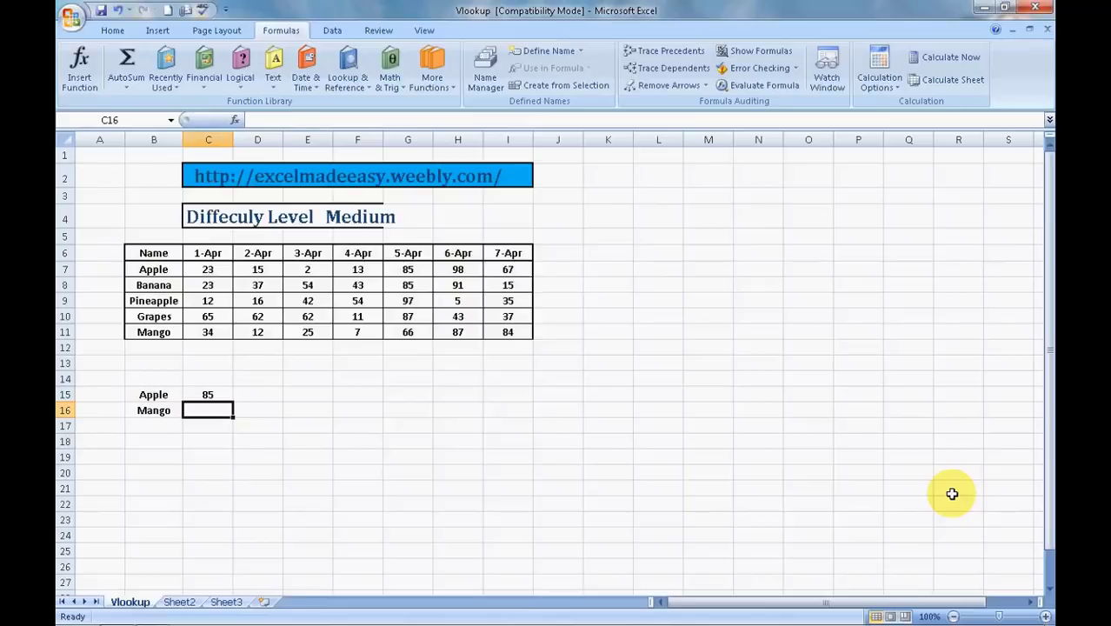
key(Up)
key(F2)
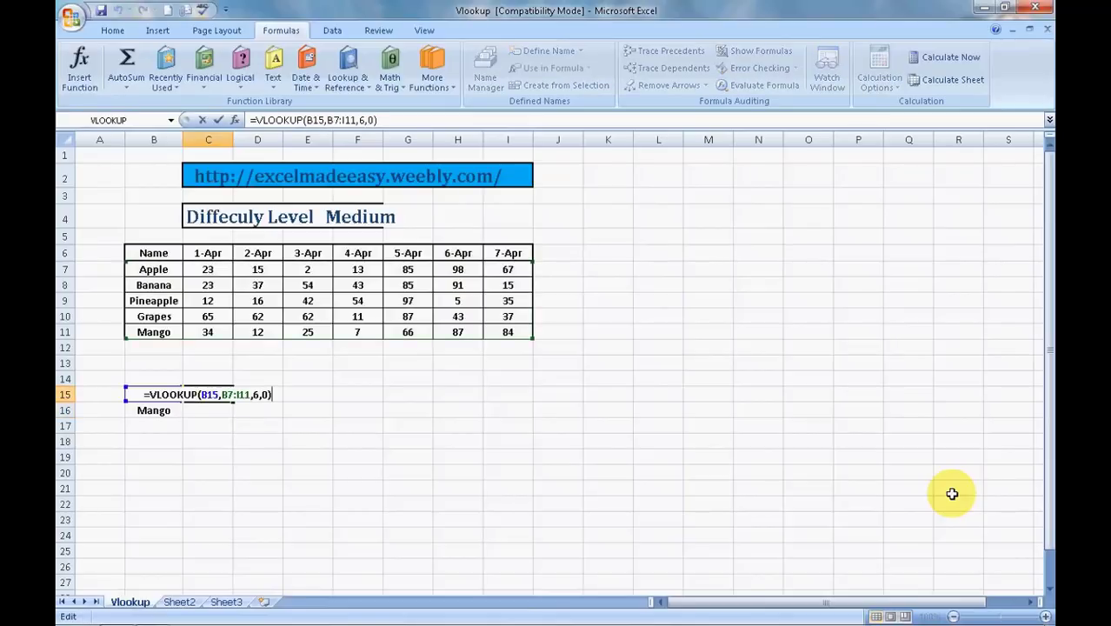
key(Left)
key(Left)
key(Left)
key(Left)
key(Left)
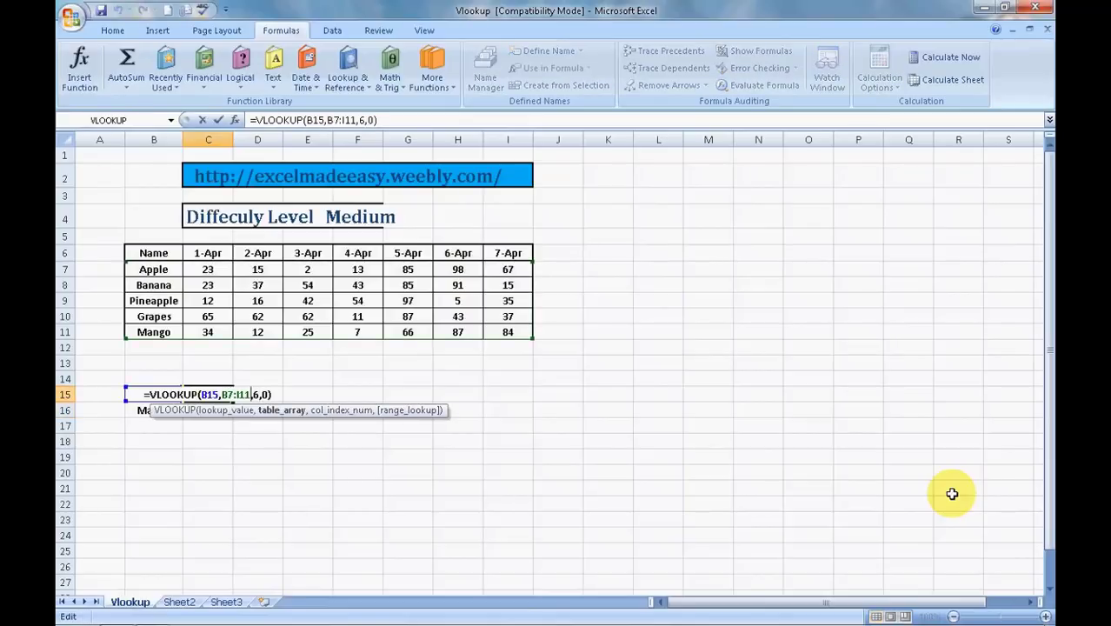
key(shift+Left)
key(shift+Left)
key(shift+Left)
key(shift+Left)
key(shift+Left)
key(shift+Left)
key(F4)
key(Return)
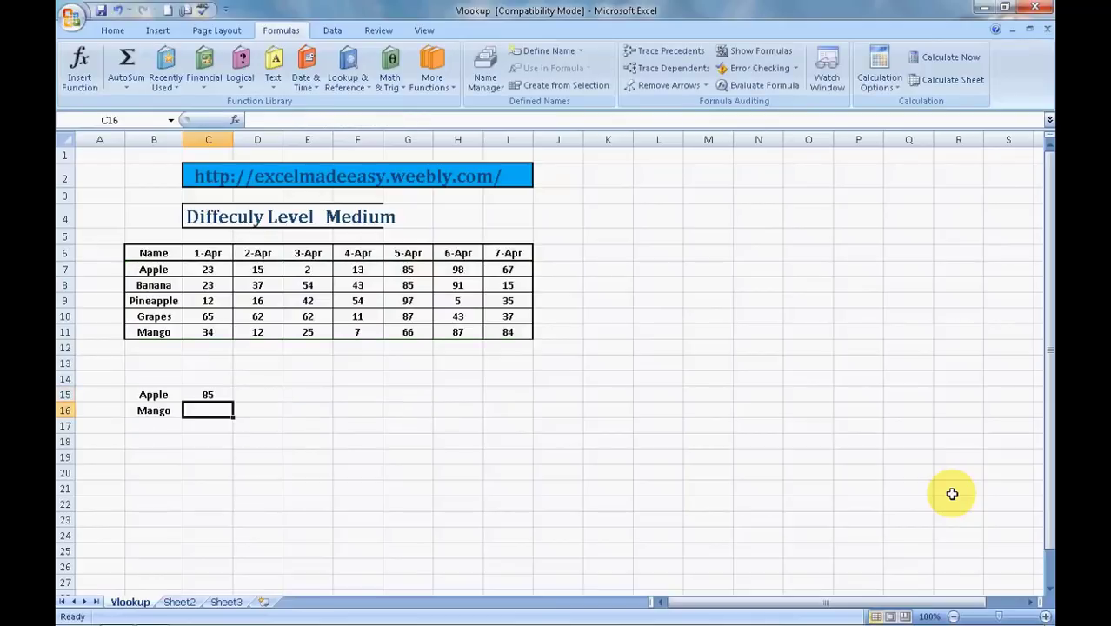
key(Up)
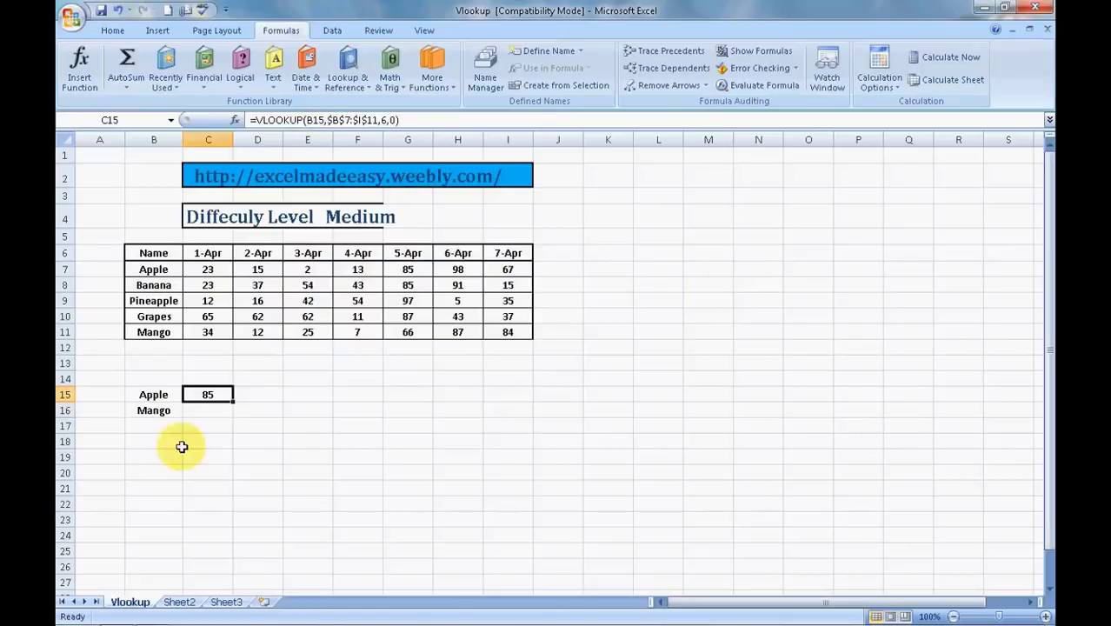
Copy the Apple lookup formula from C15 into the Mango cell C16.
double_click(211, 408)
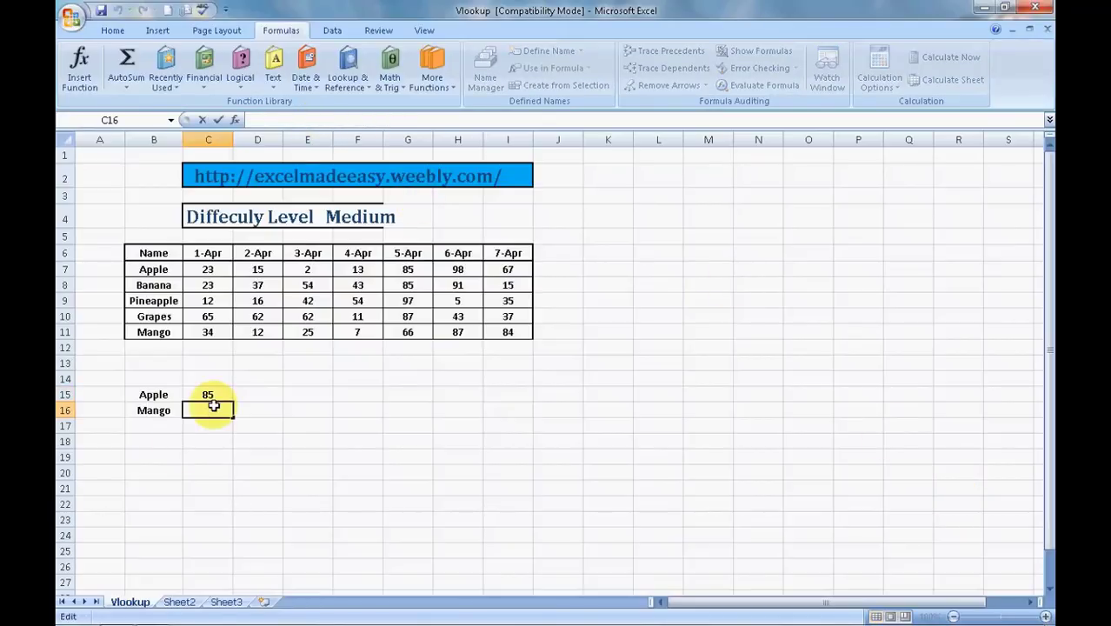
click(216, 388)
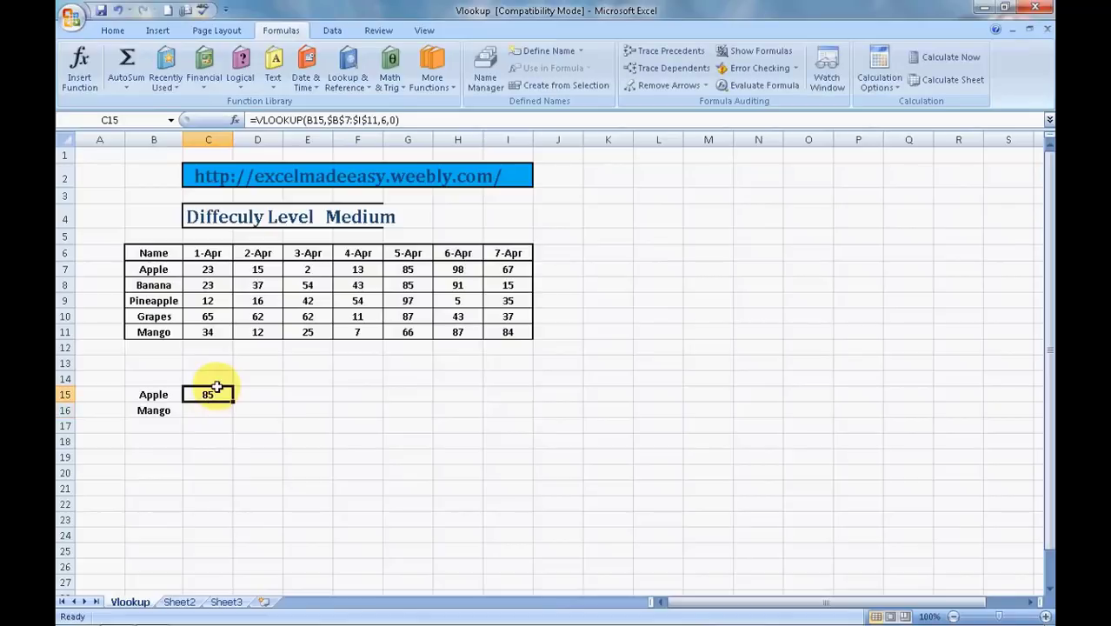
click(345, 121)
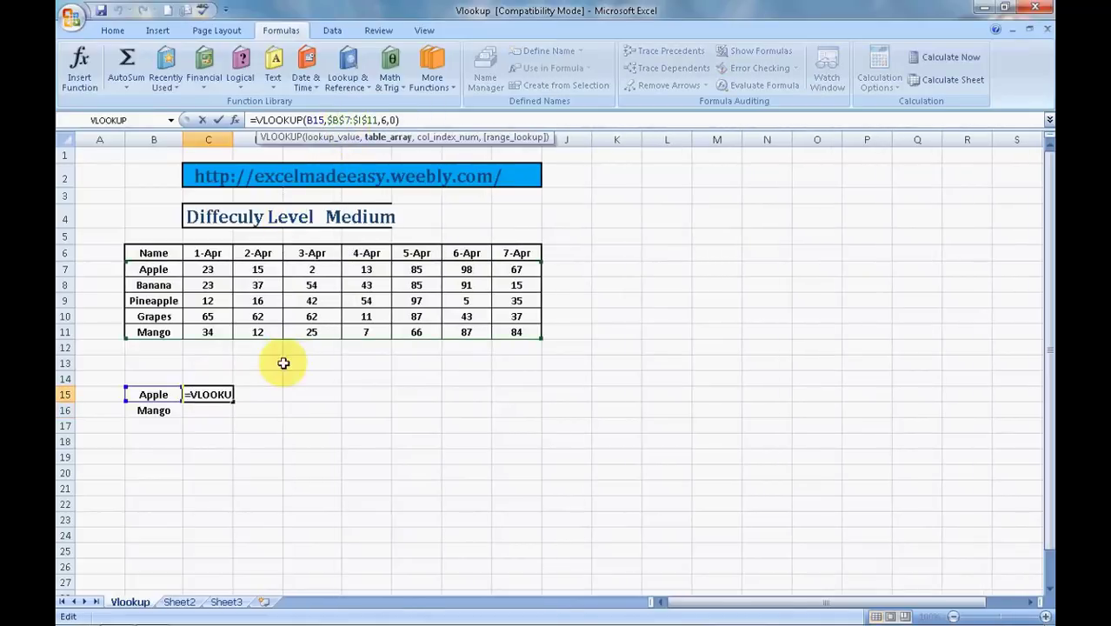
key(Escape)
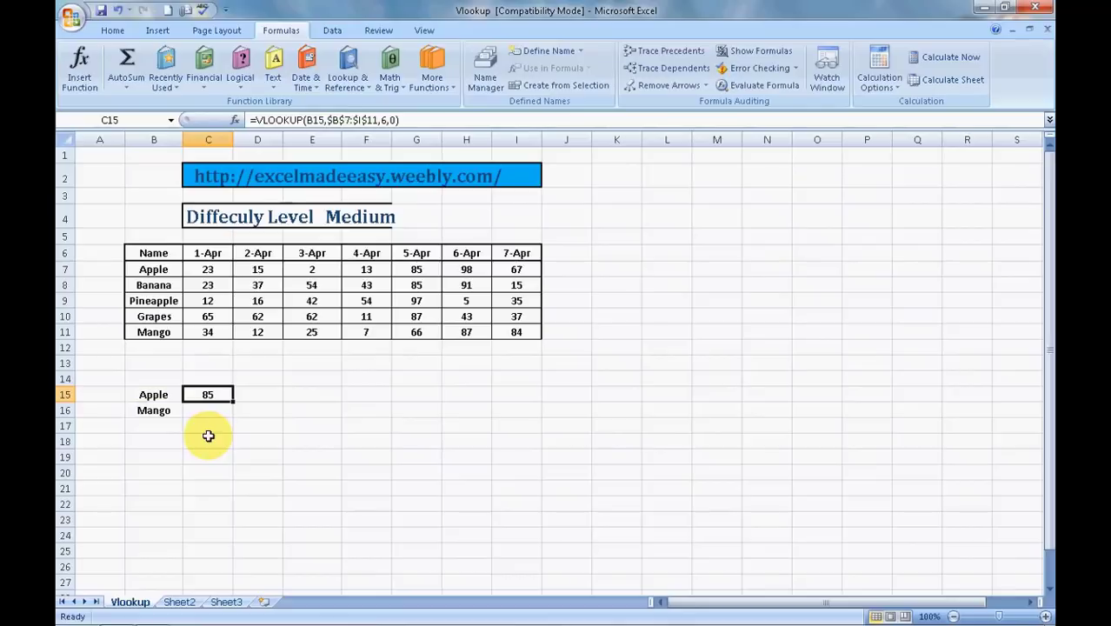
key(ctrl+c)
key(Down)
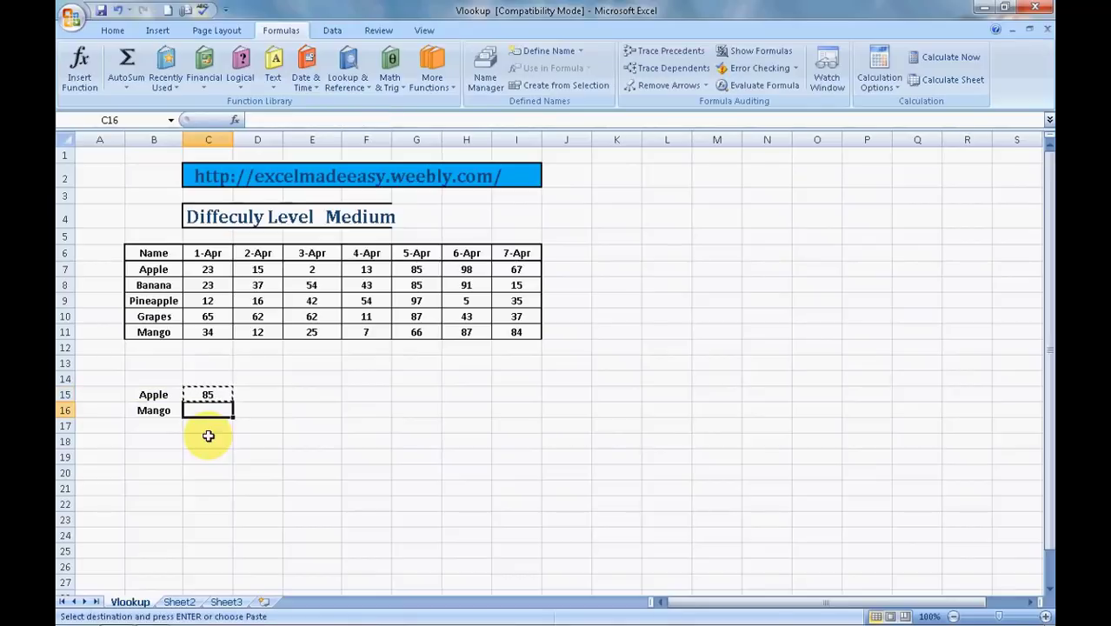
key(ctrl+v)
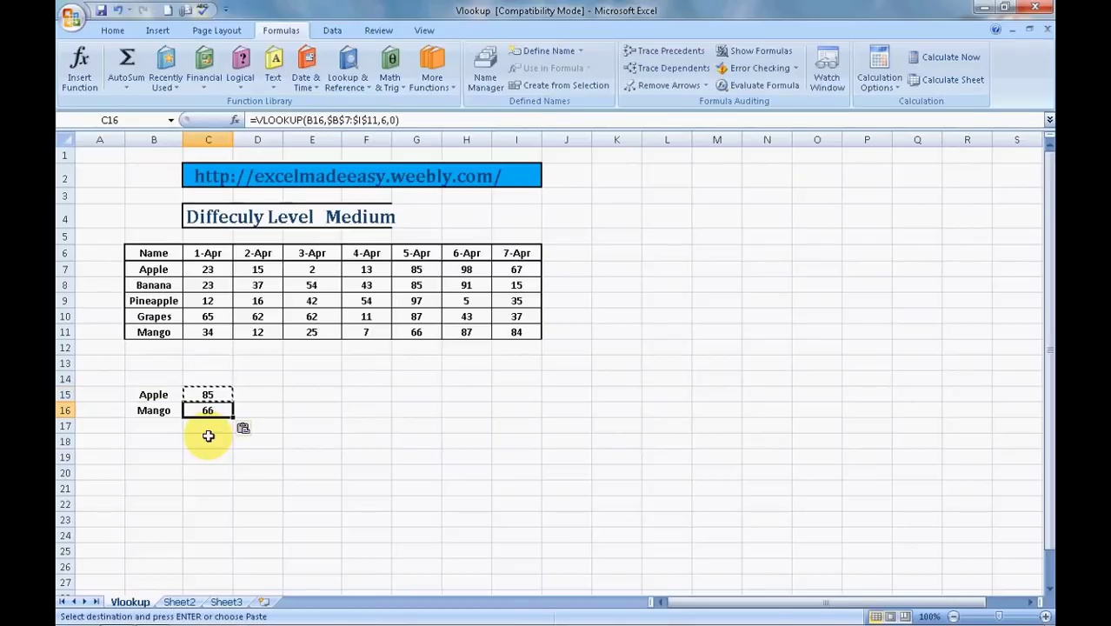
key(Escape)
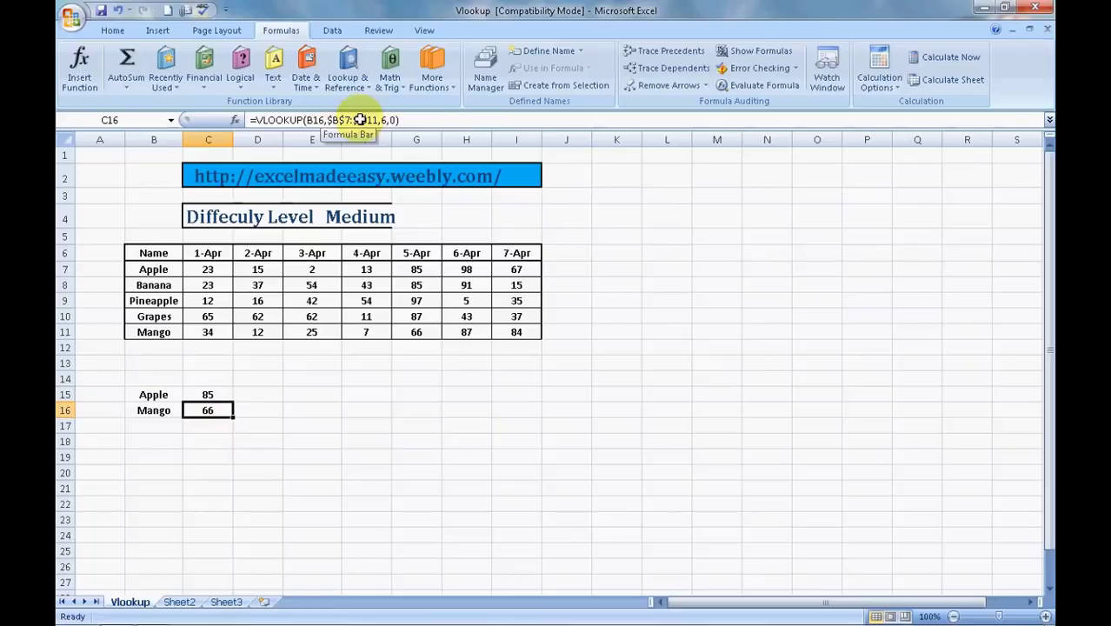
click(369, 139)
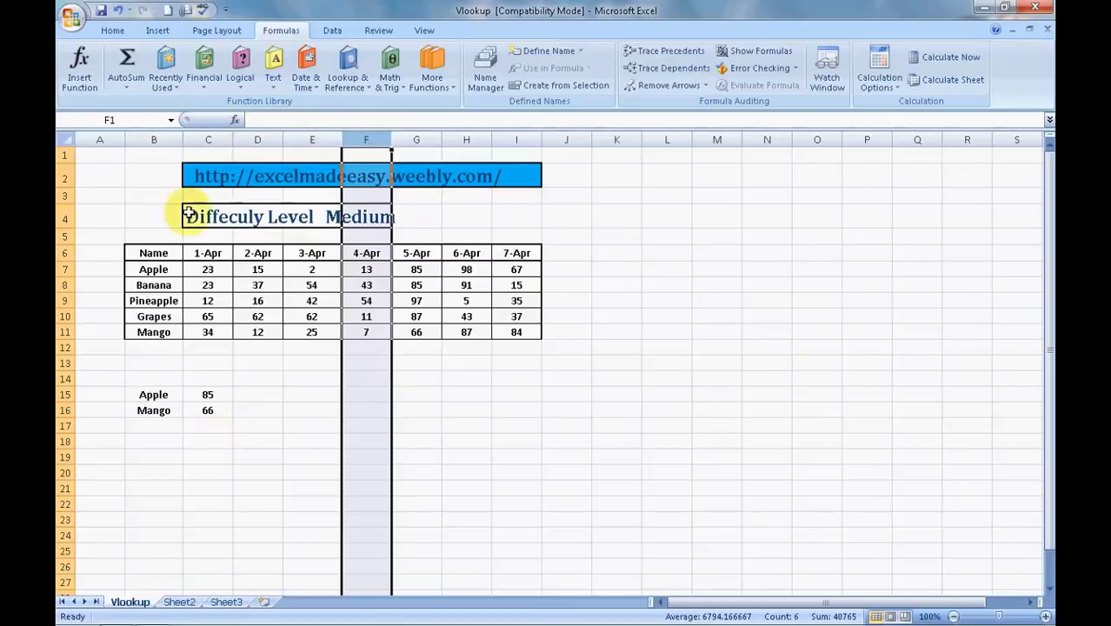
click(223, 392)
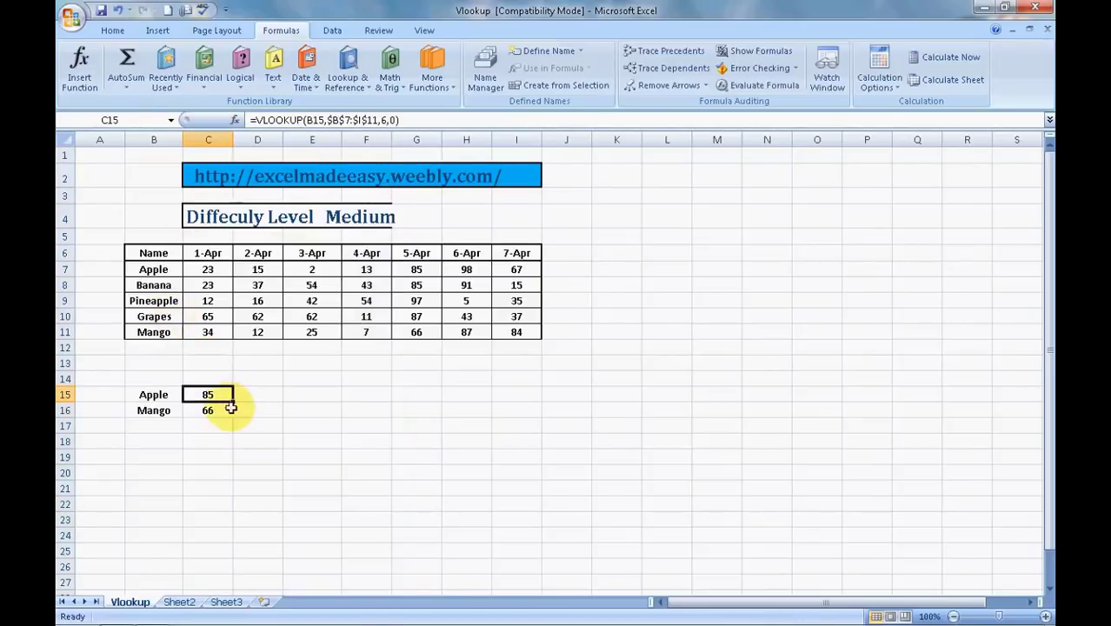
click(223, 421)
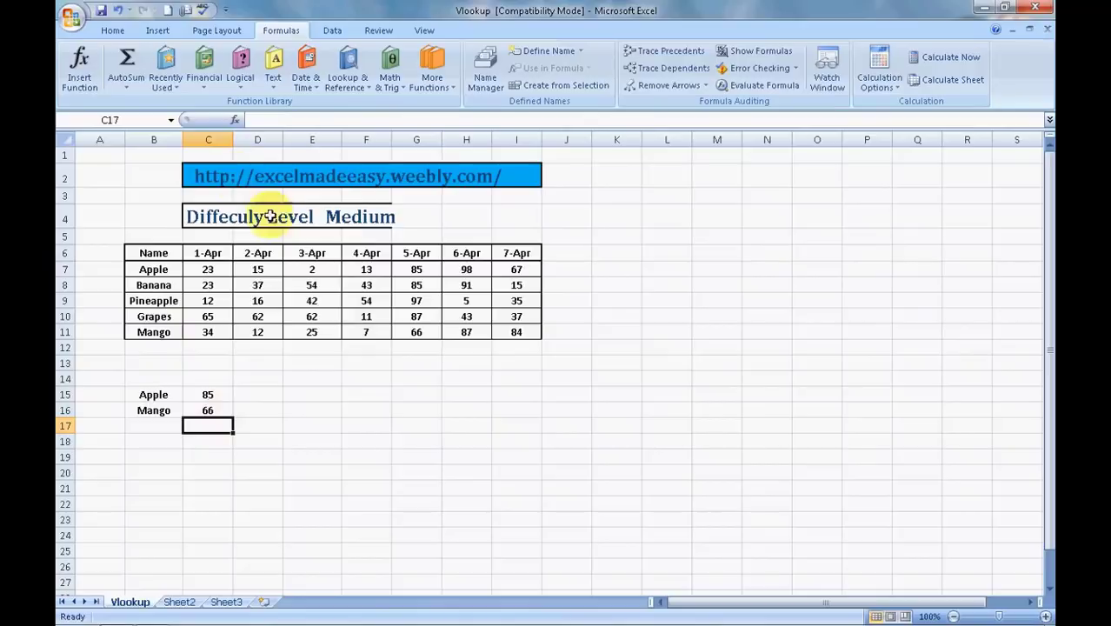
click(236, 177)
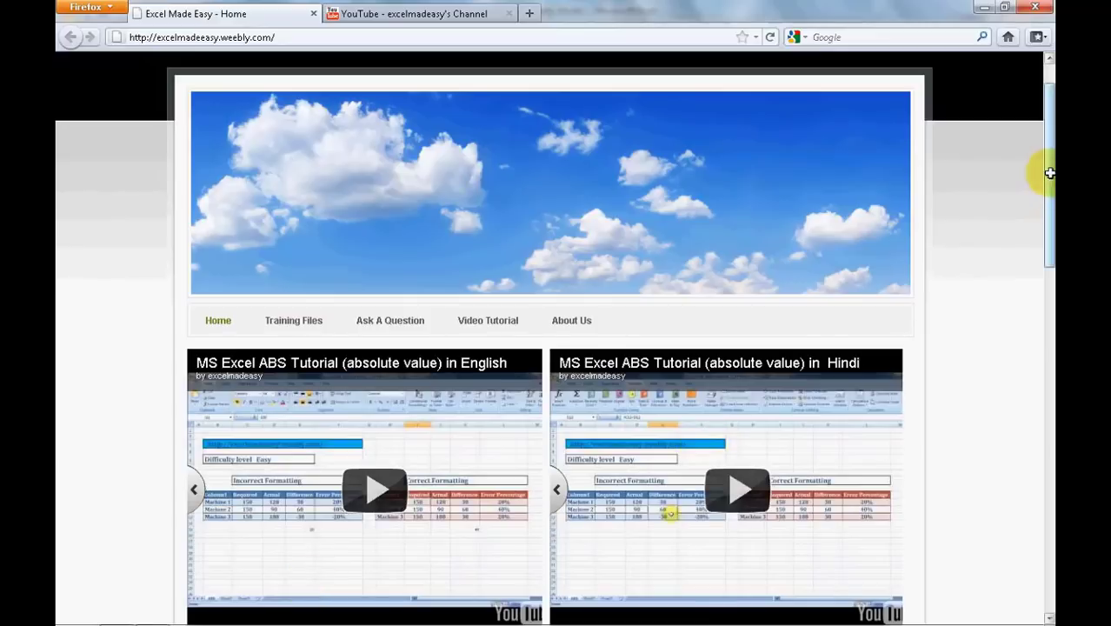
Play and pause the Hindi ABS tutorial video on the site, then return to Excel.
drag(1050, 193, 1049, 265)
click(702, 376)
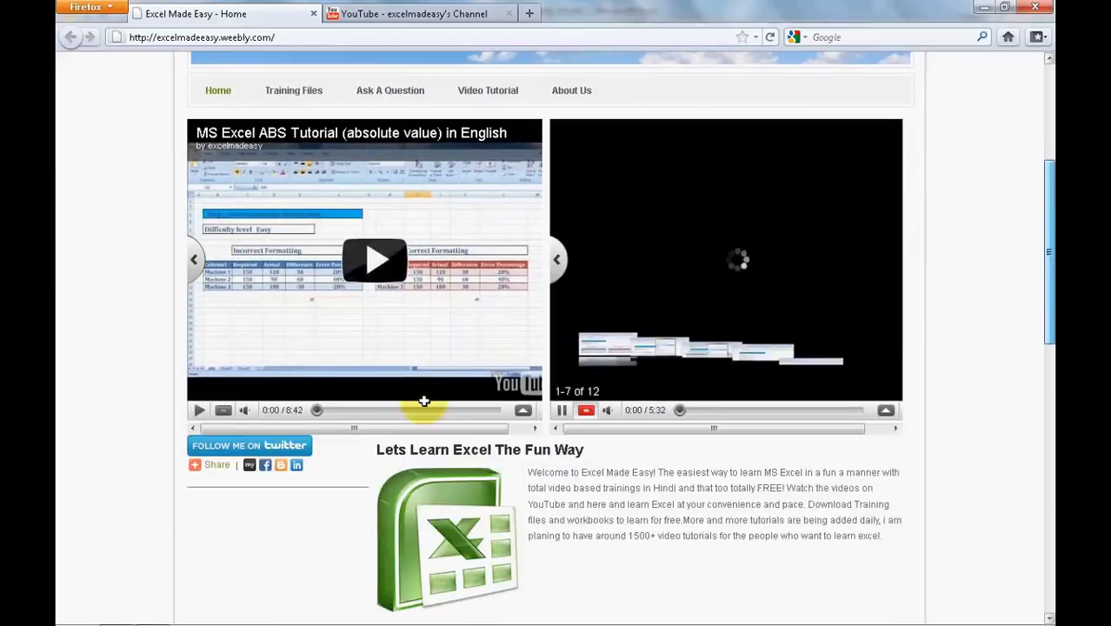
scroll(609, 382, up, 3)
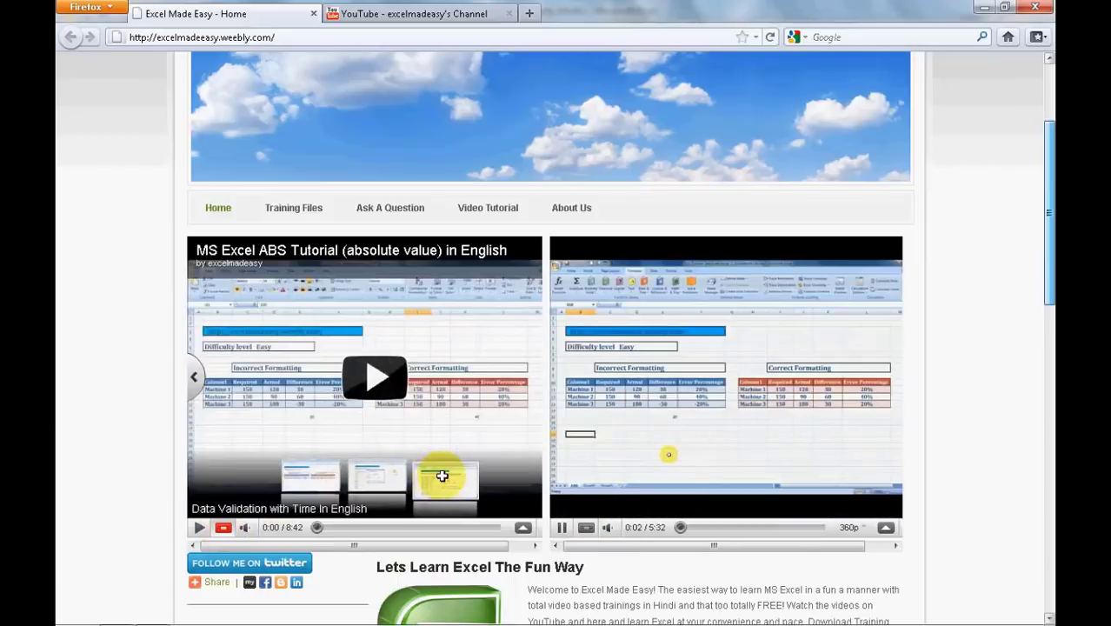
click(561, 531)
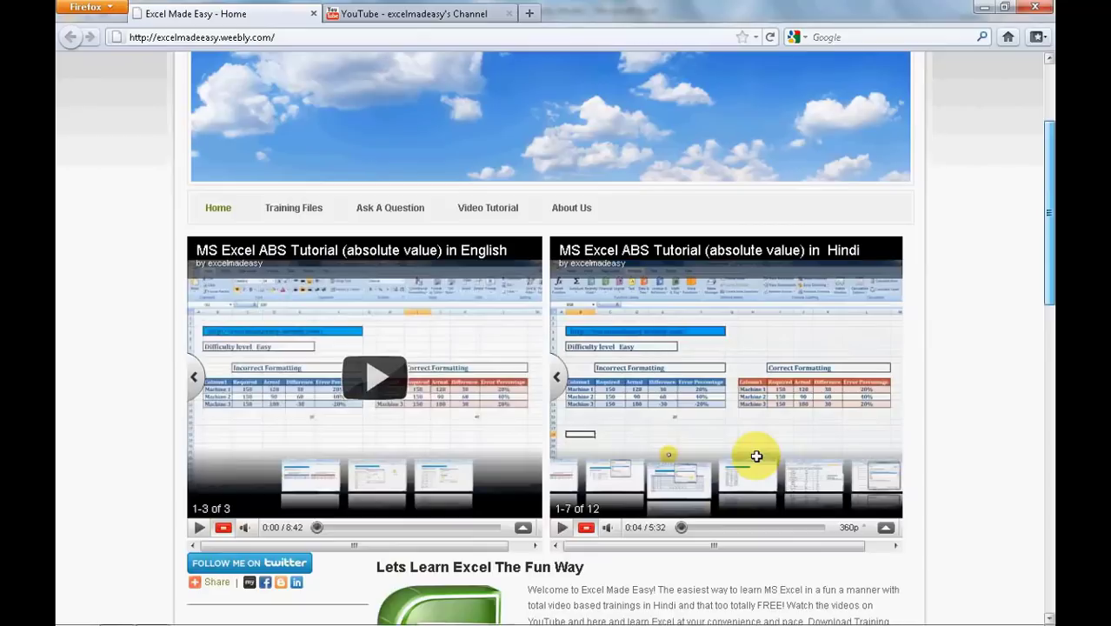
drag(1047, 222, 1047, 191)
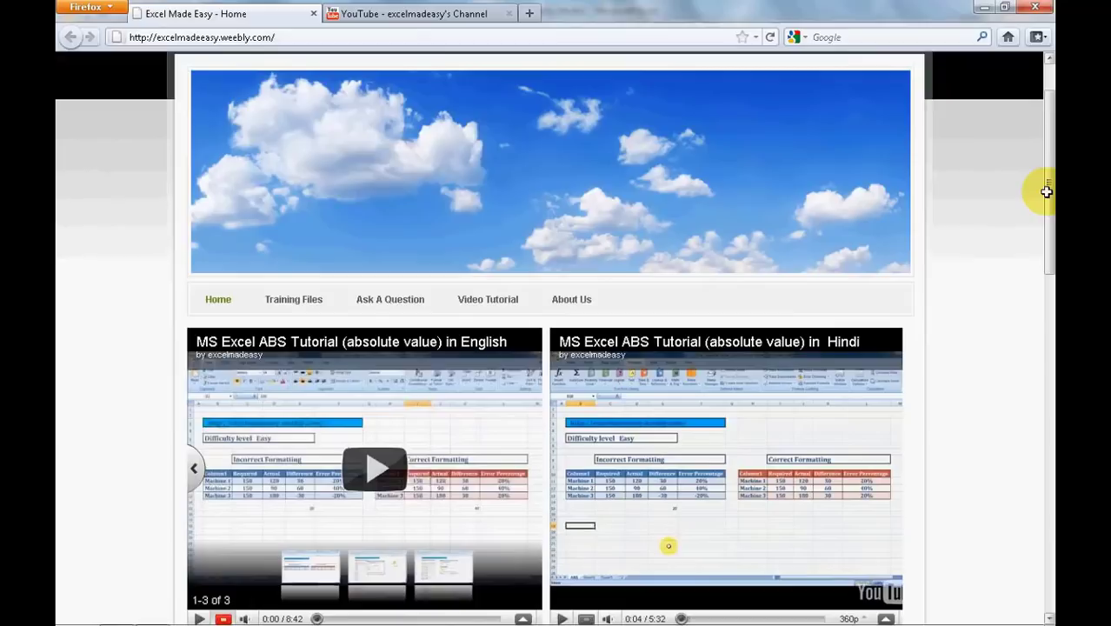
scroll(1047, 191, down, 10)
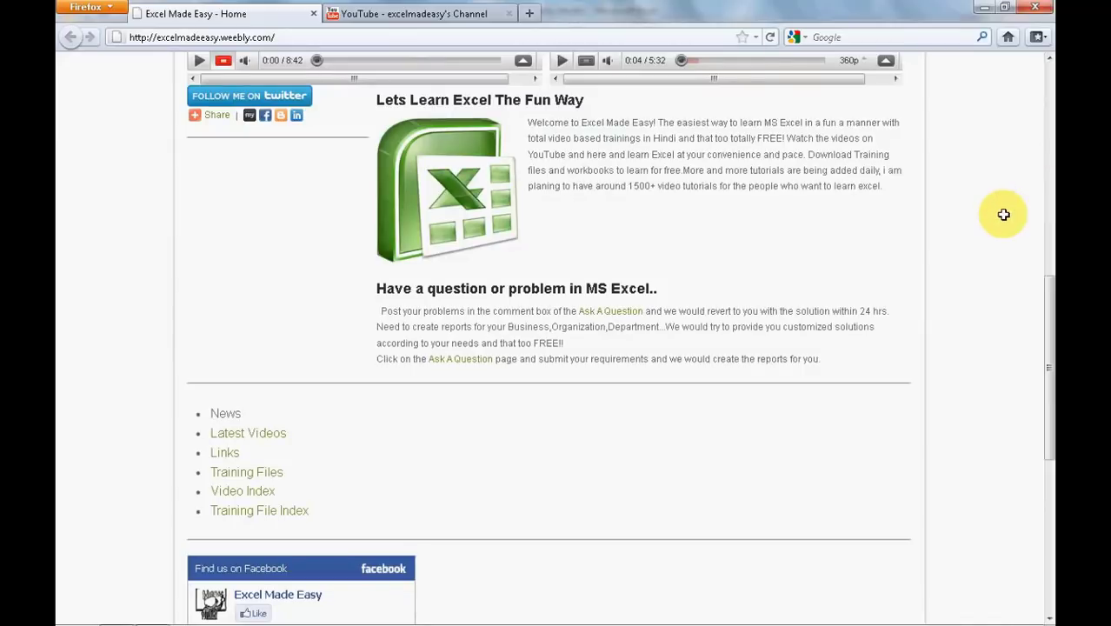
key(alt+Tab)
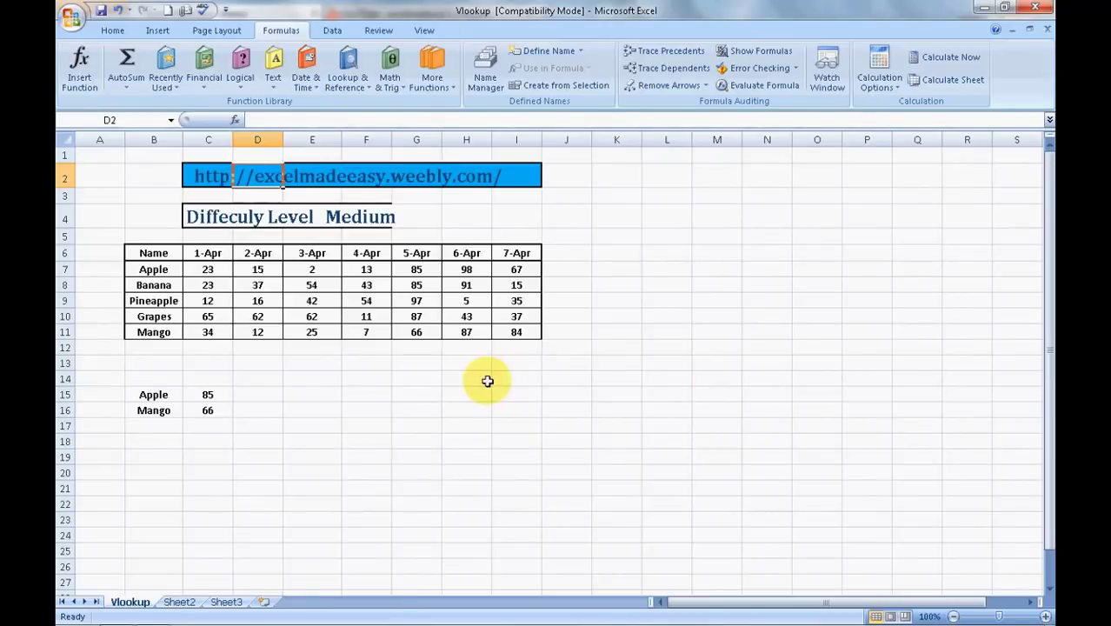
click(448, 389)
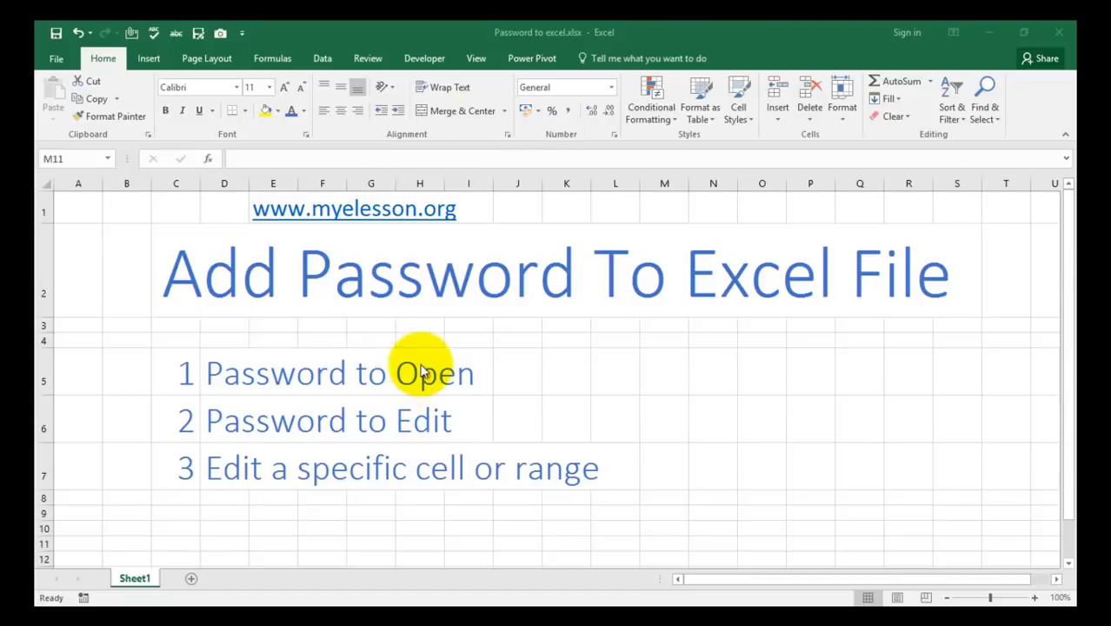
Encrypt the workbook with an opening password, entered and confirmed.
click(56, 59)
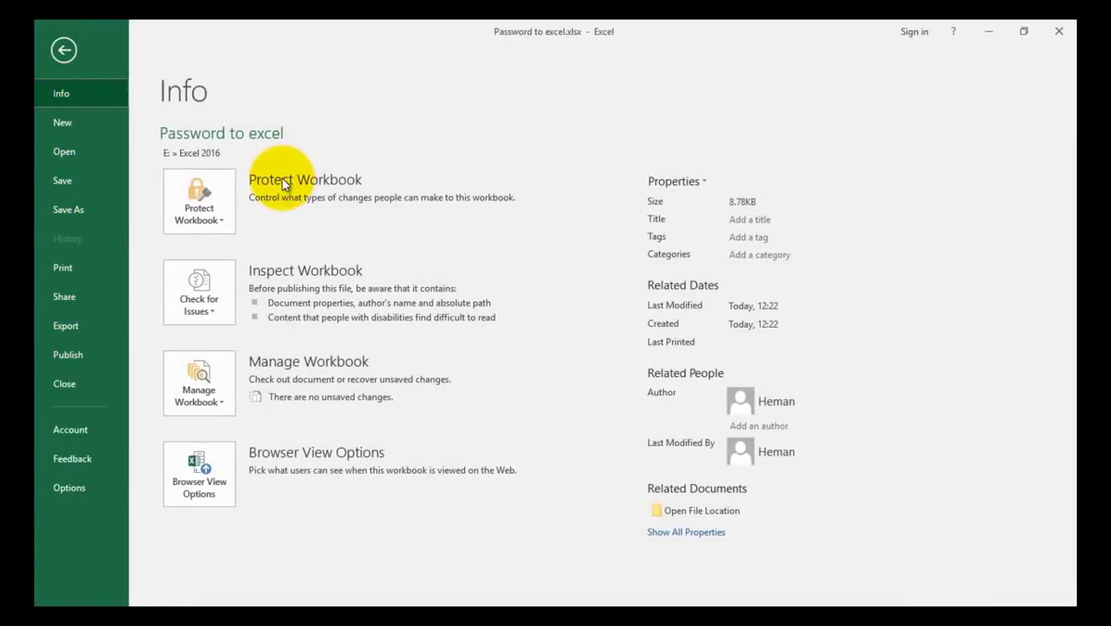
click(193, 192)
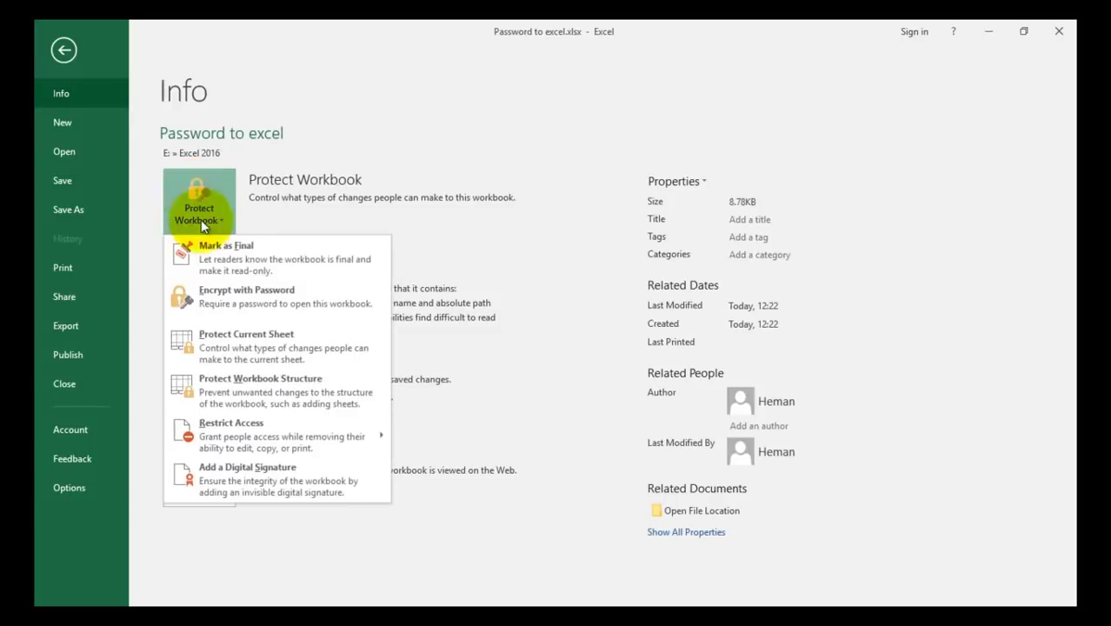
click(205, 299)
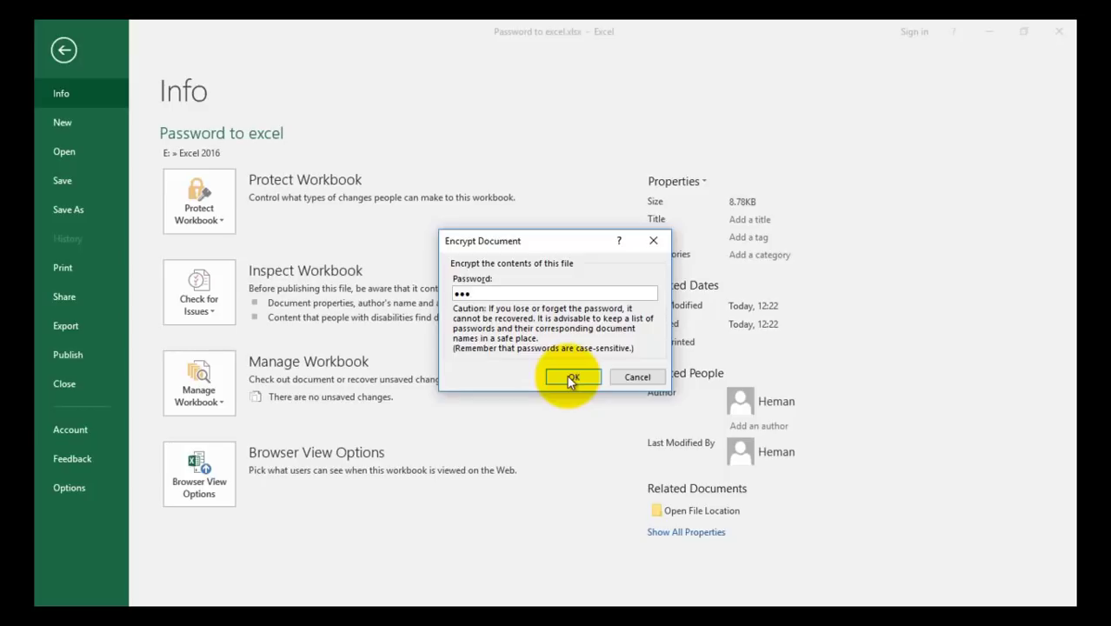
click(572, 380)
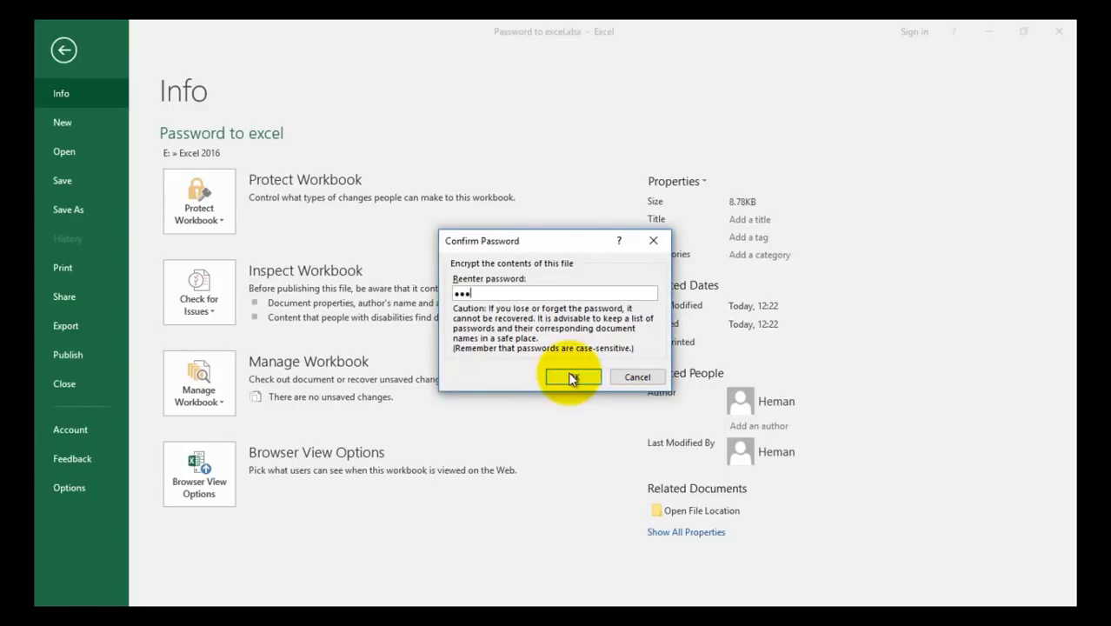
click(574, 378)
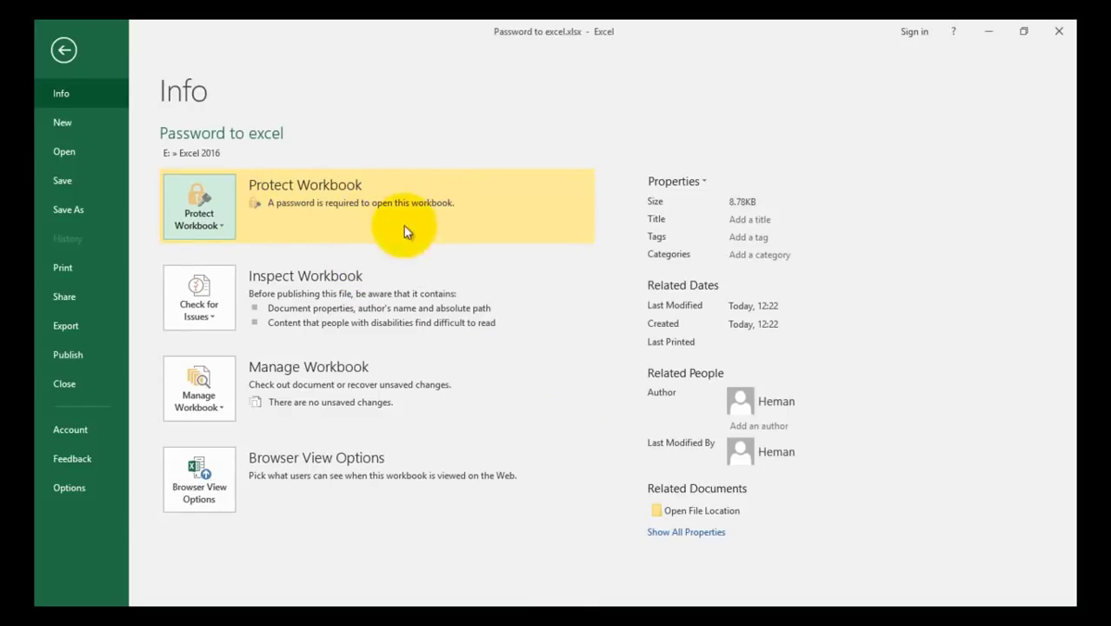
click(64, 49)
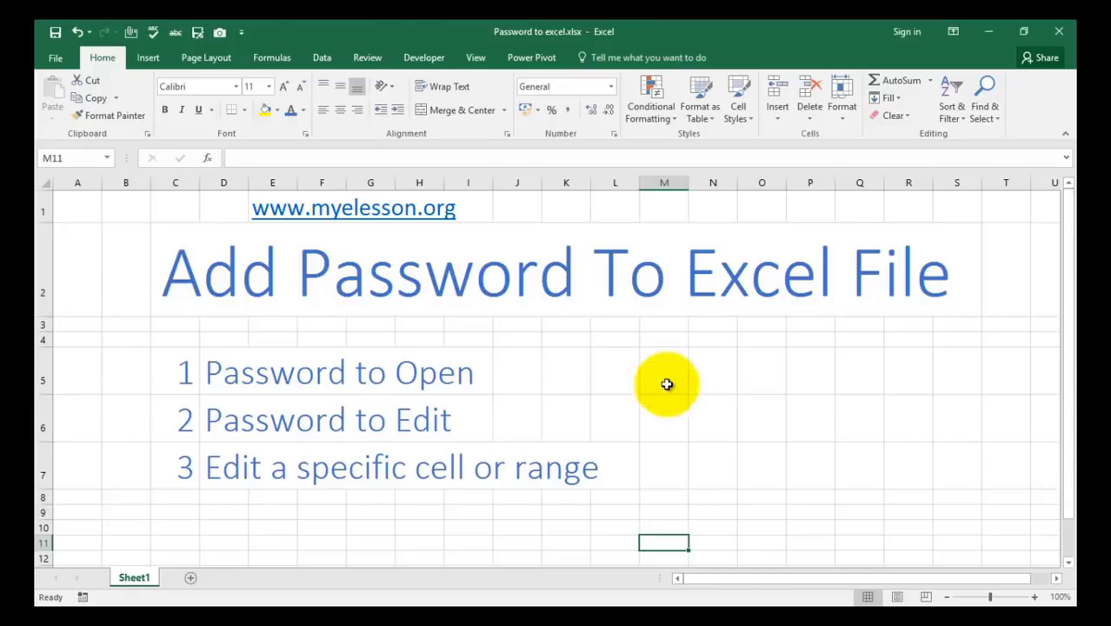
Close the password-protected workbook and exit Excel.
click(630, 378)
click(669, 381)
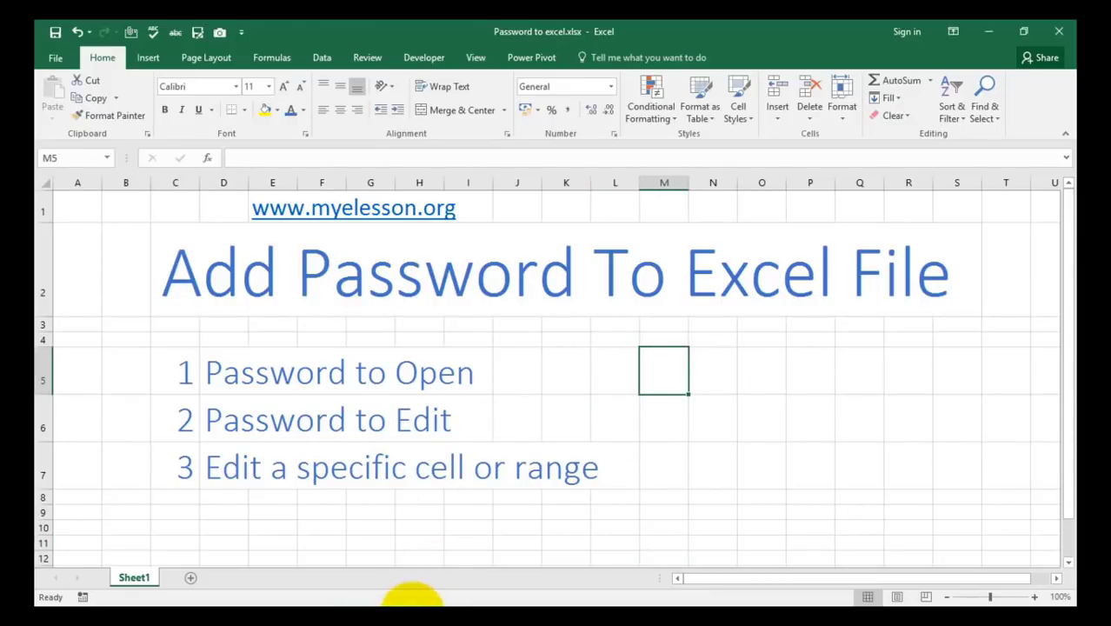
key(Down)
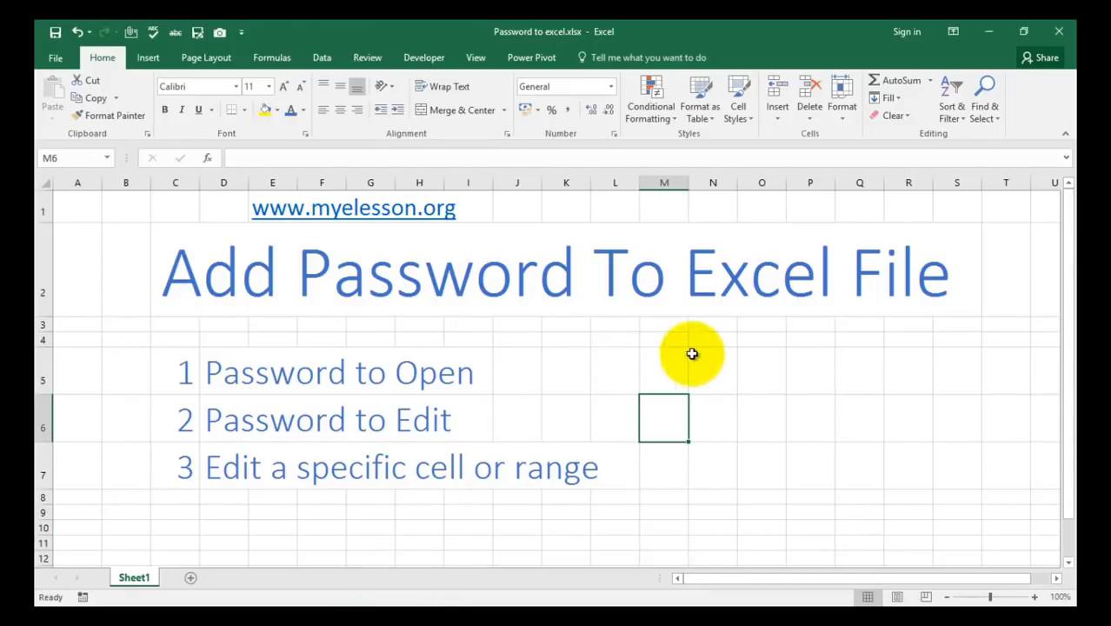
click(720, 376)
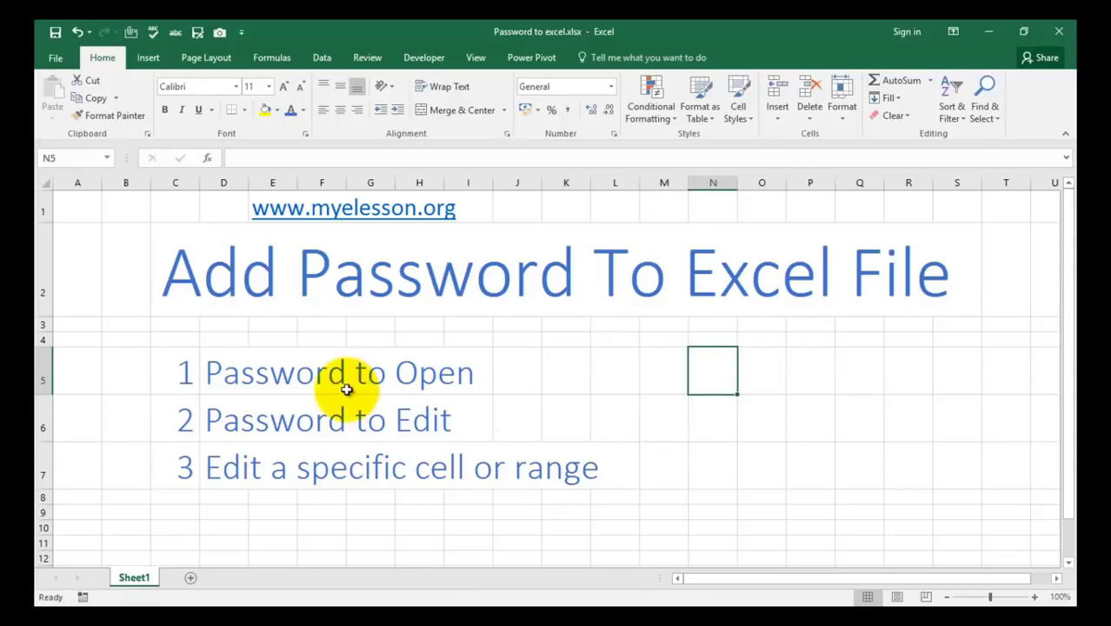
click(317, 376)
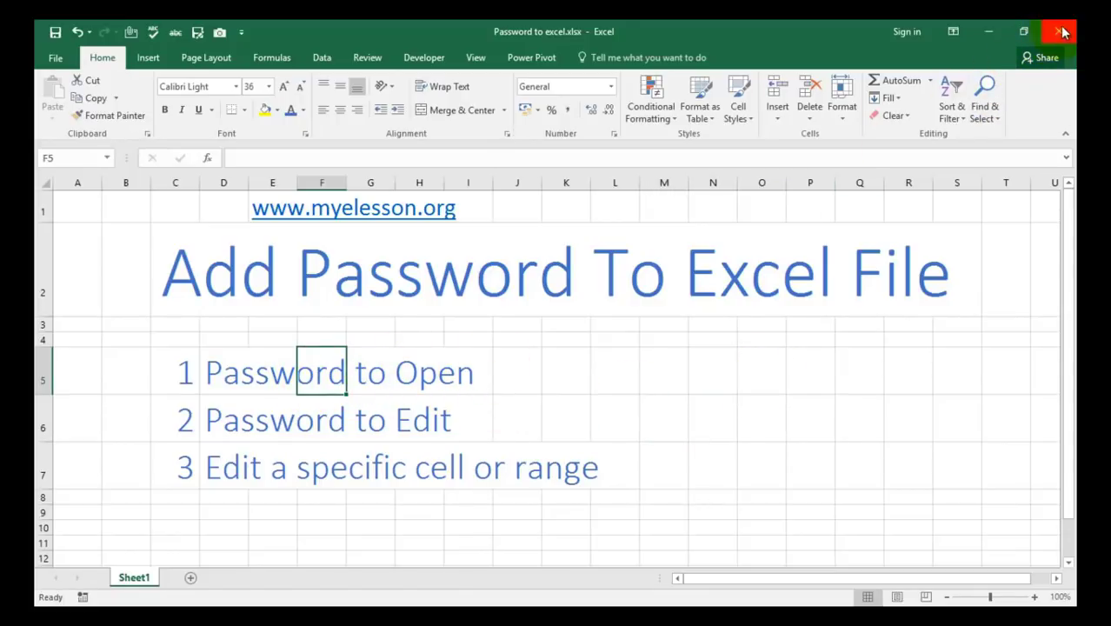
click(844, 366)
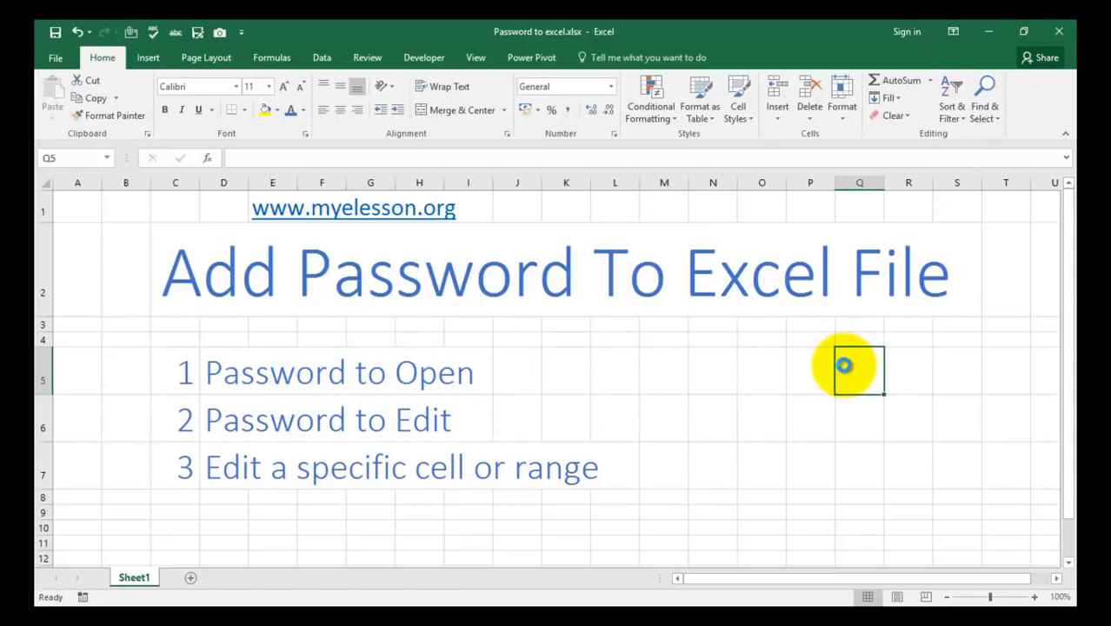
click(1059, 32)
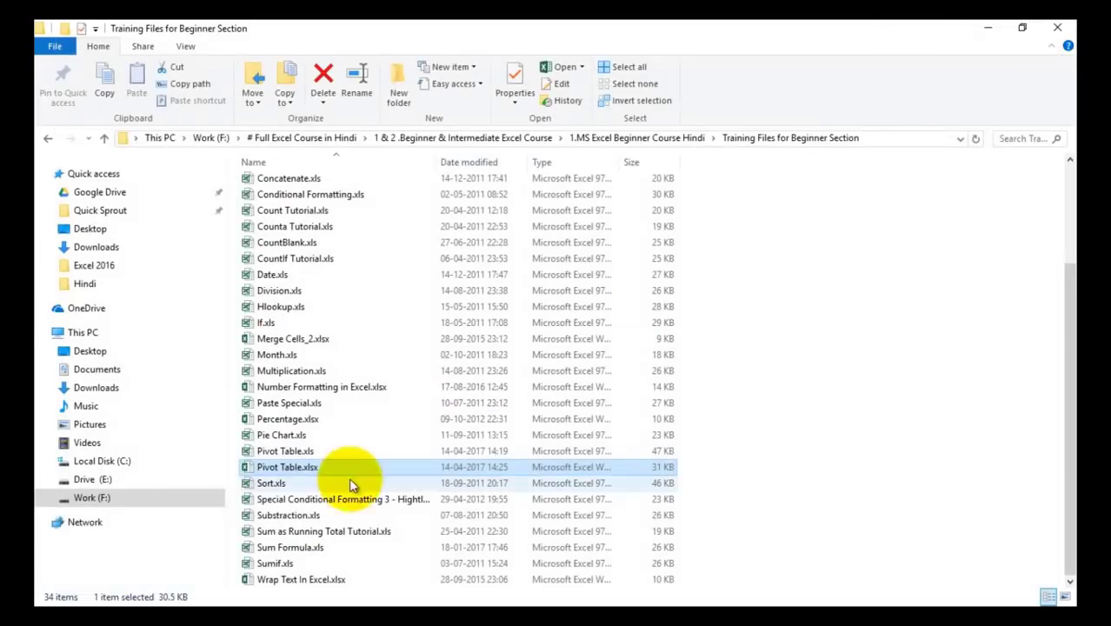
Open the Excel 2016 folder on Drive (E:) and jump to Password to excel.xlsx.
click(92, 479)
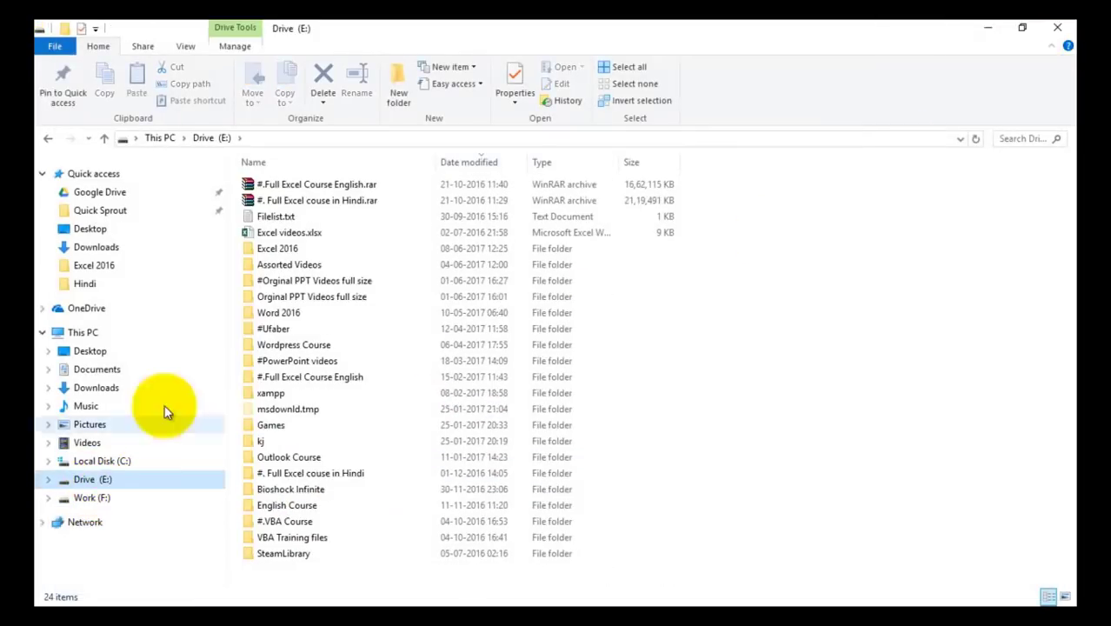
double_click(279, 249)
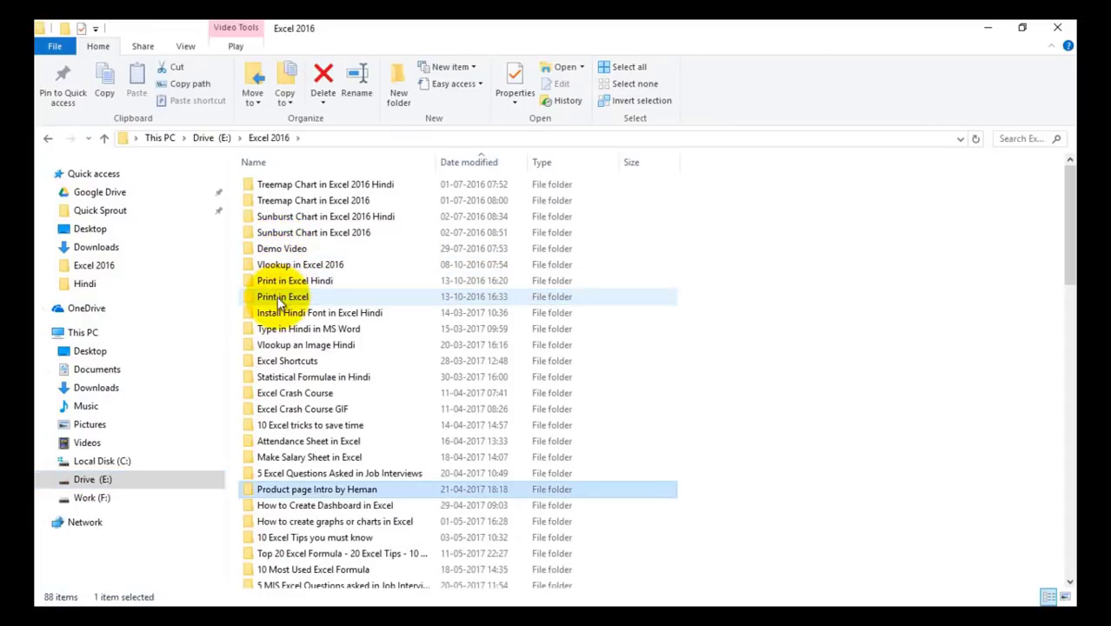
scroll(331, 435, down, 15)
click(296, 195)
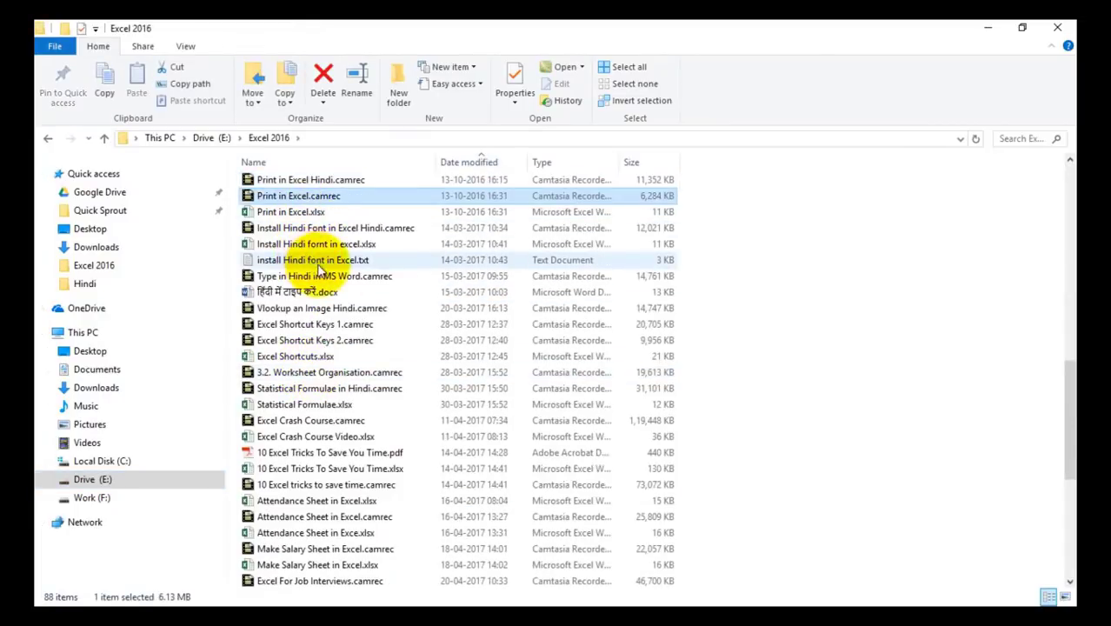
key(Down)
scroll(347, 285, down, 7)
key(End)
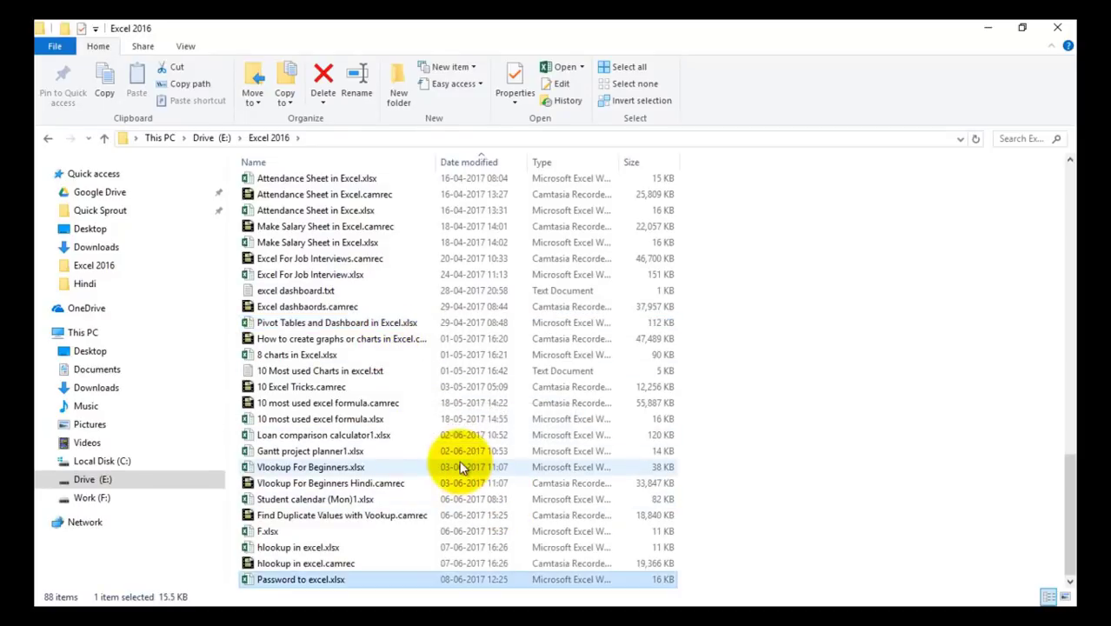
Open Password to excel.xlsx by supplying its opening password.
double_click(314, 581)
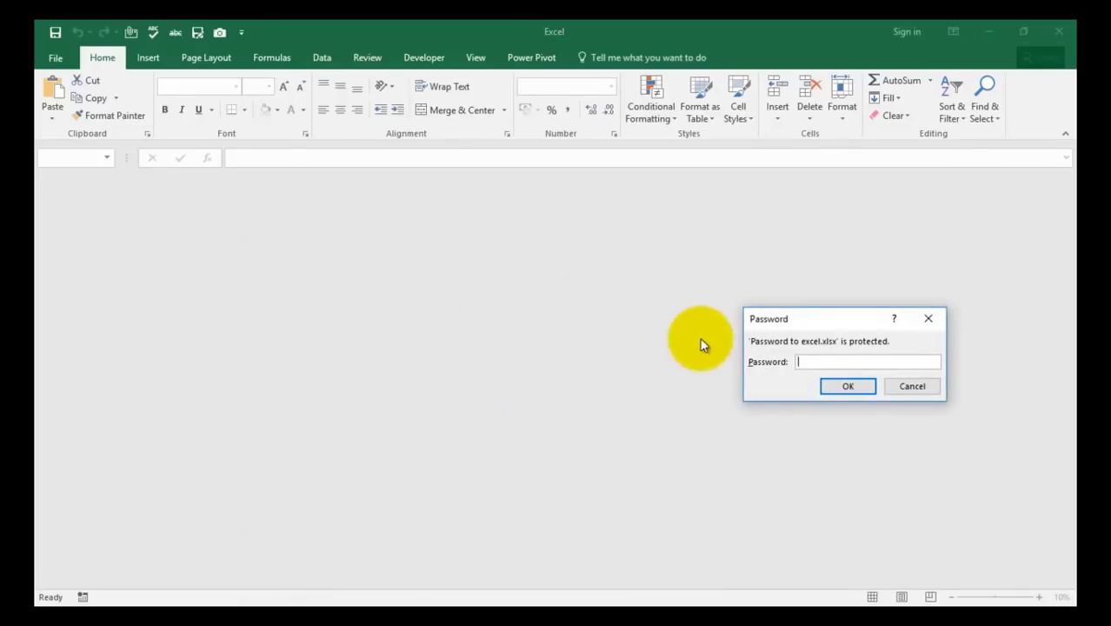
click(849, 386)
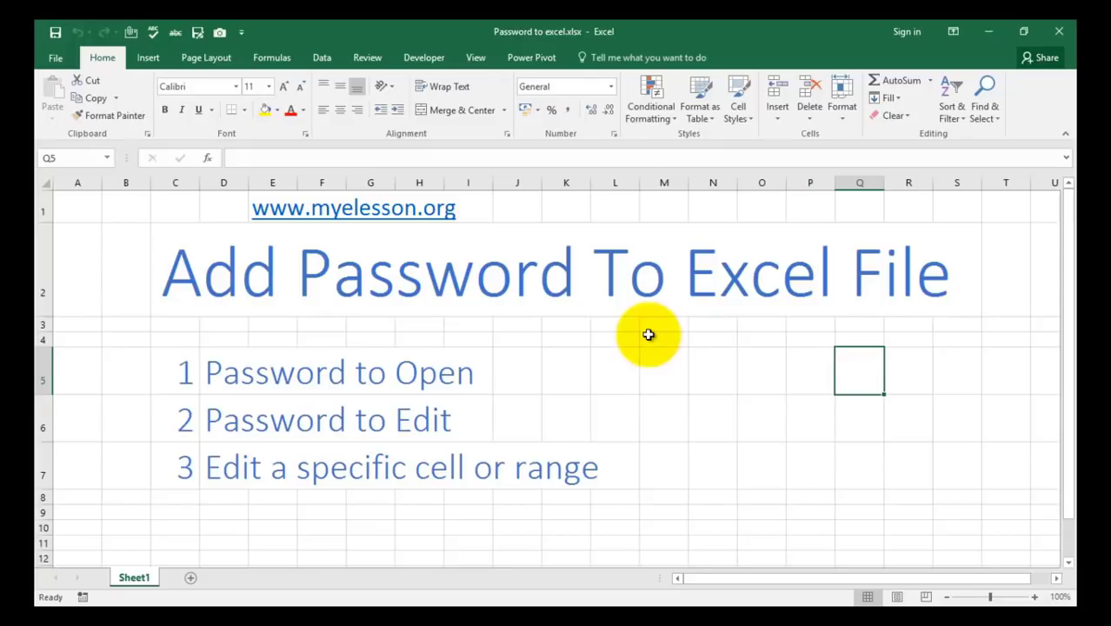
click(231, 420)
click(422, 426)
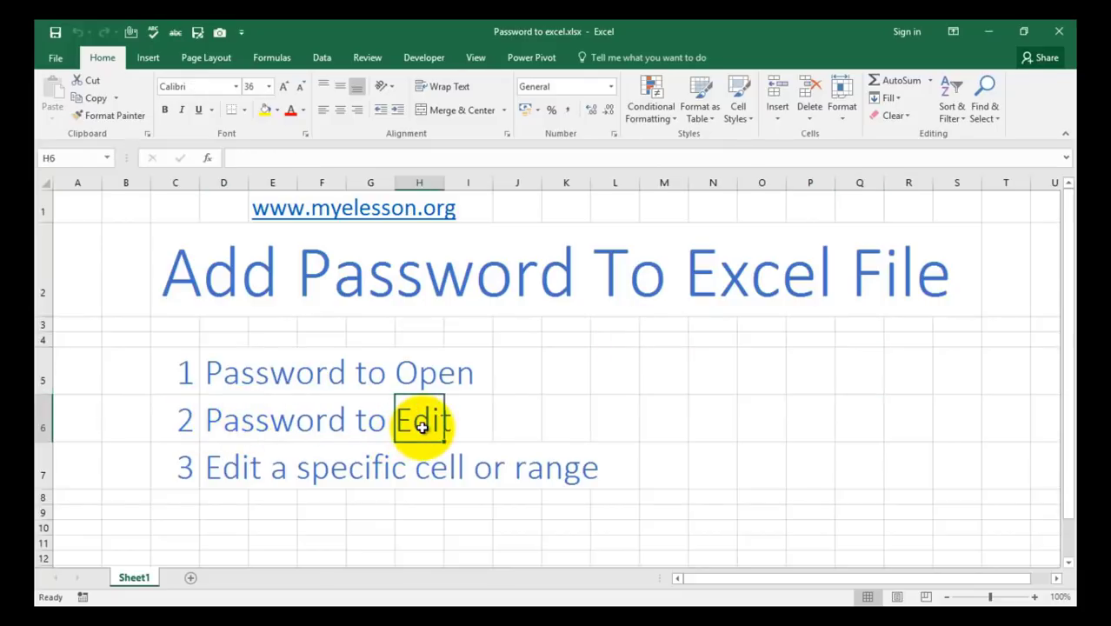
click(518, 417)
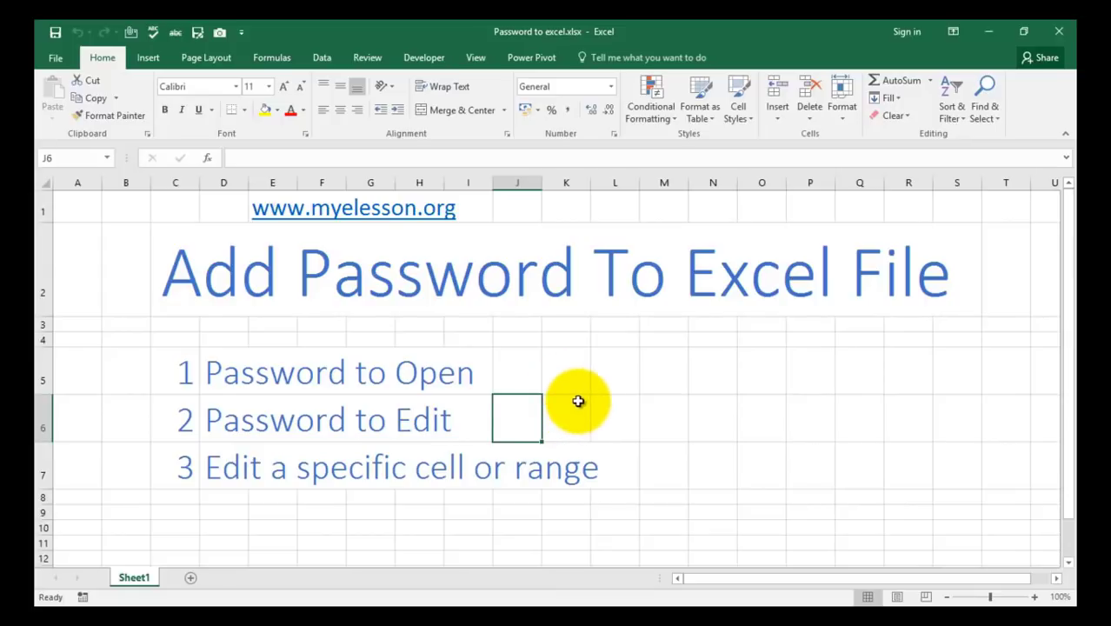
click(365, 61)
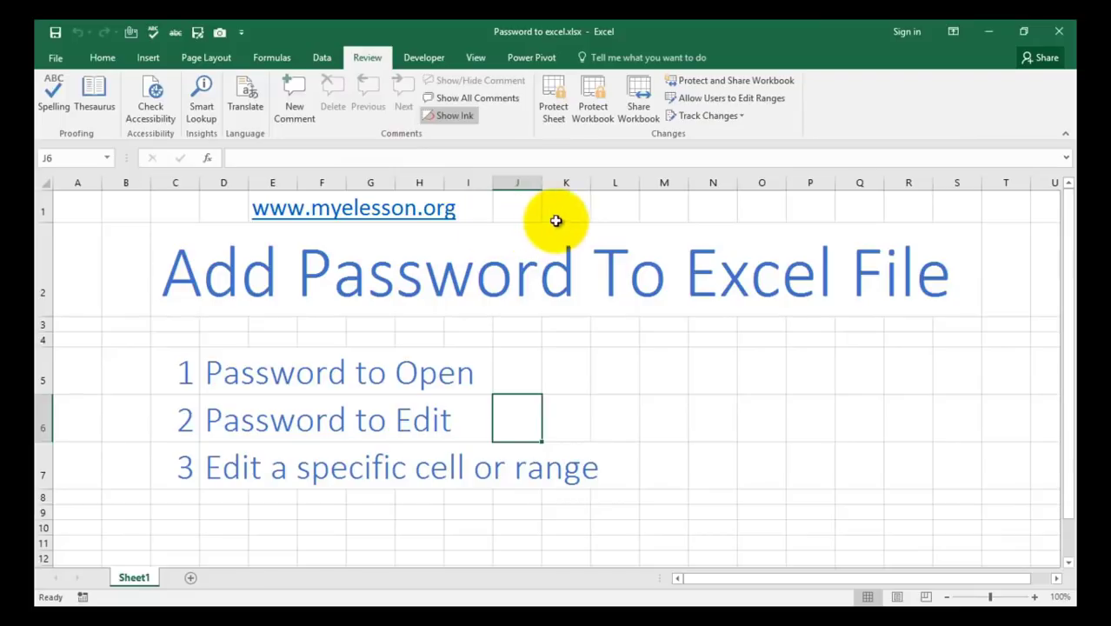
Protect Sheet1 with a password, entering it and then confirming it.
click(554, 94)
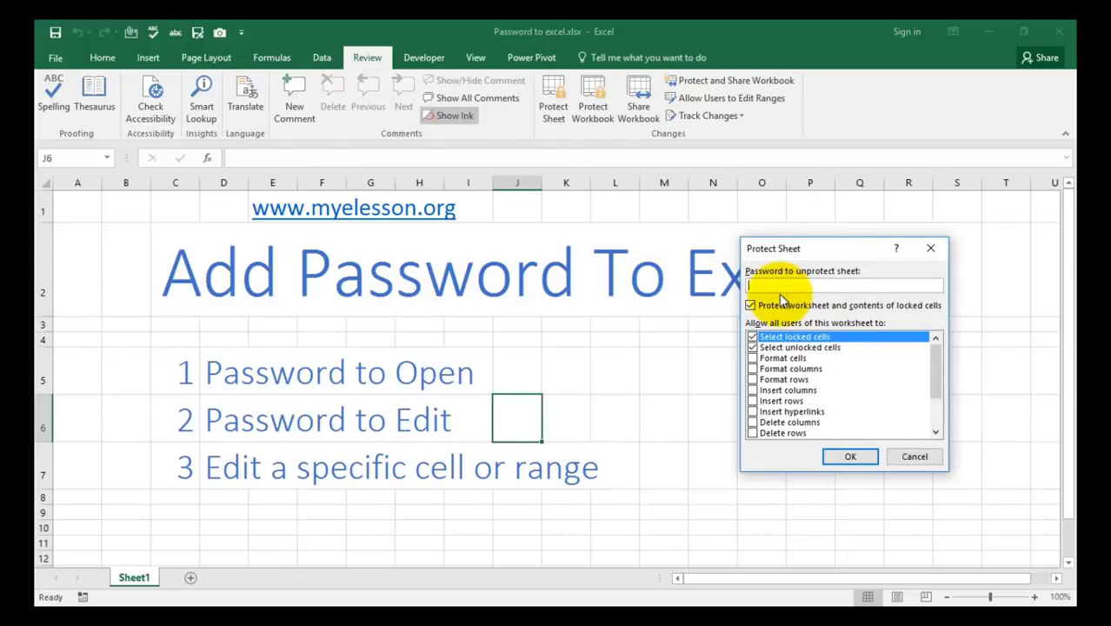
click(850, 457)
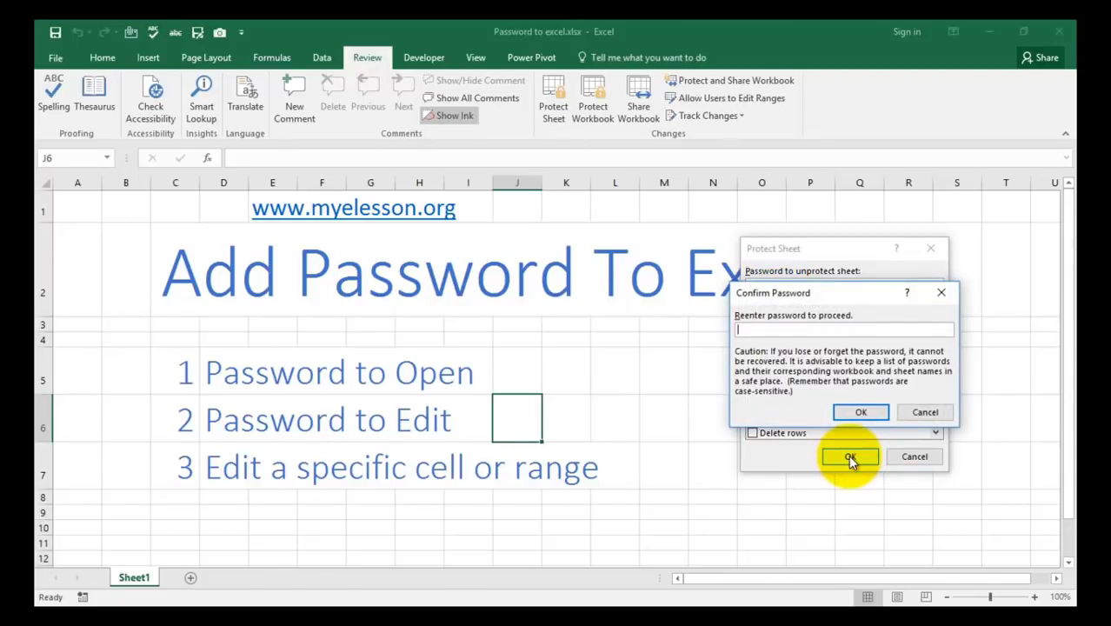
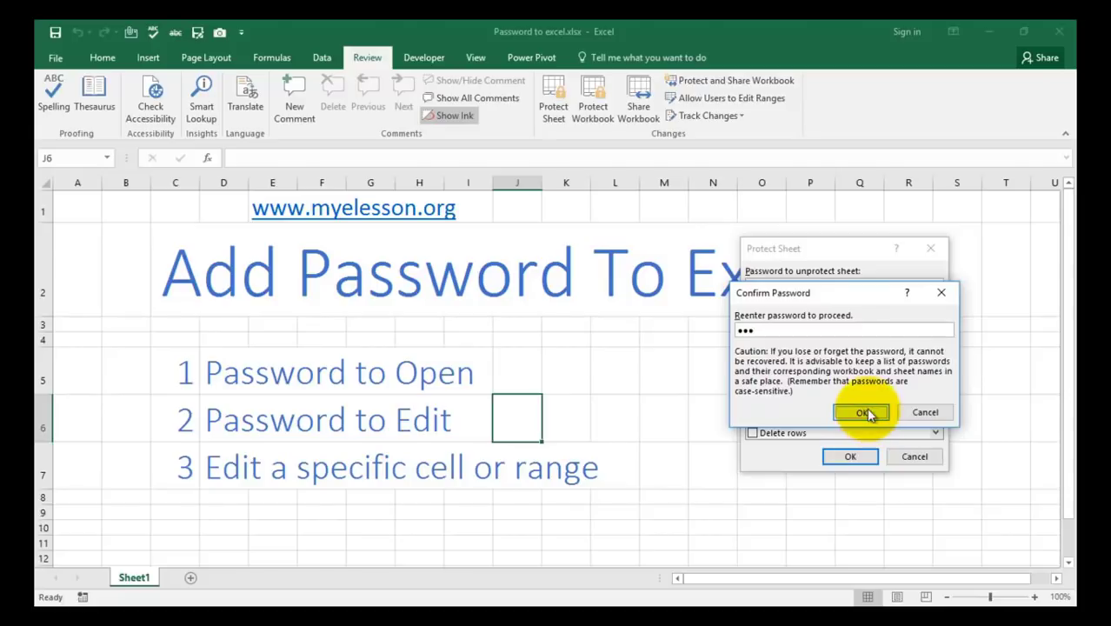
click(861, 412)
click(739, 380)
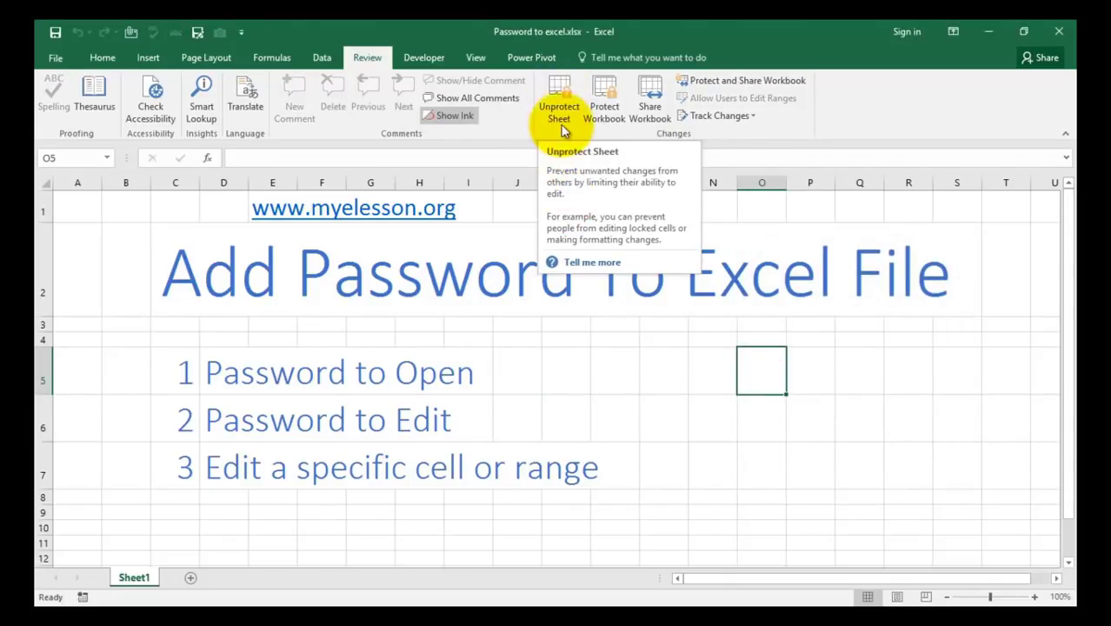
Try editing M5 and N5 to confirm the protected-sheet warning blocks changes.
click(669, 390)
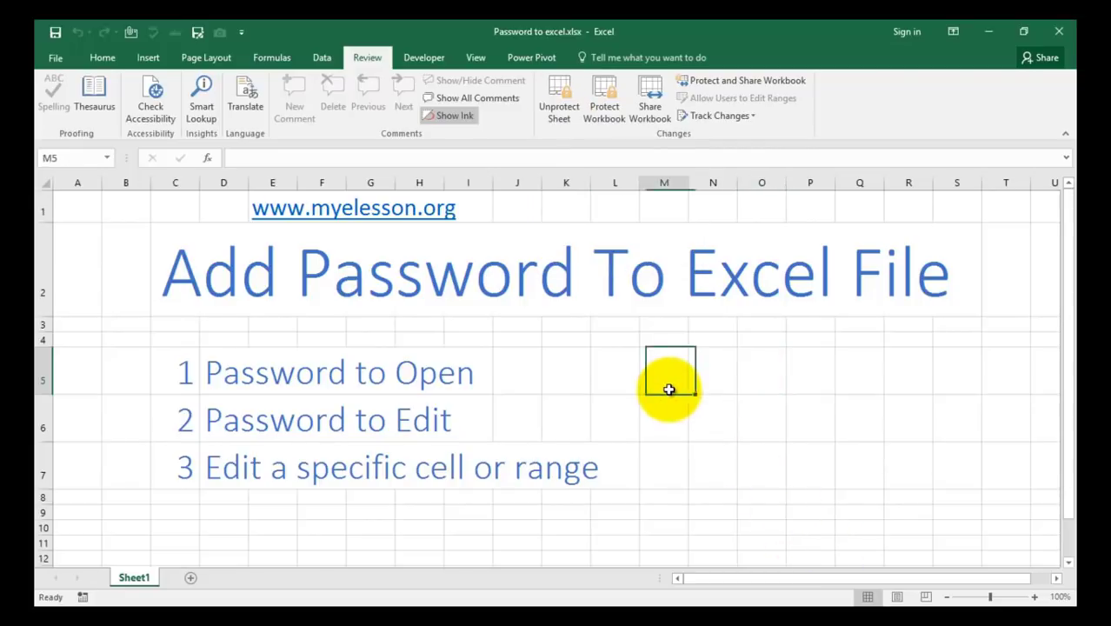
double_click(669, 389)
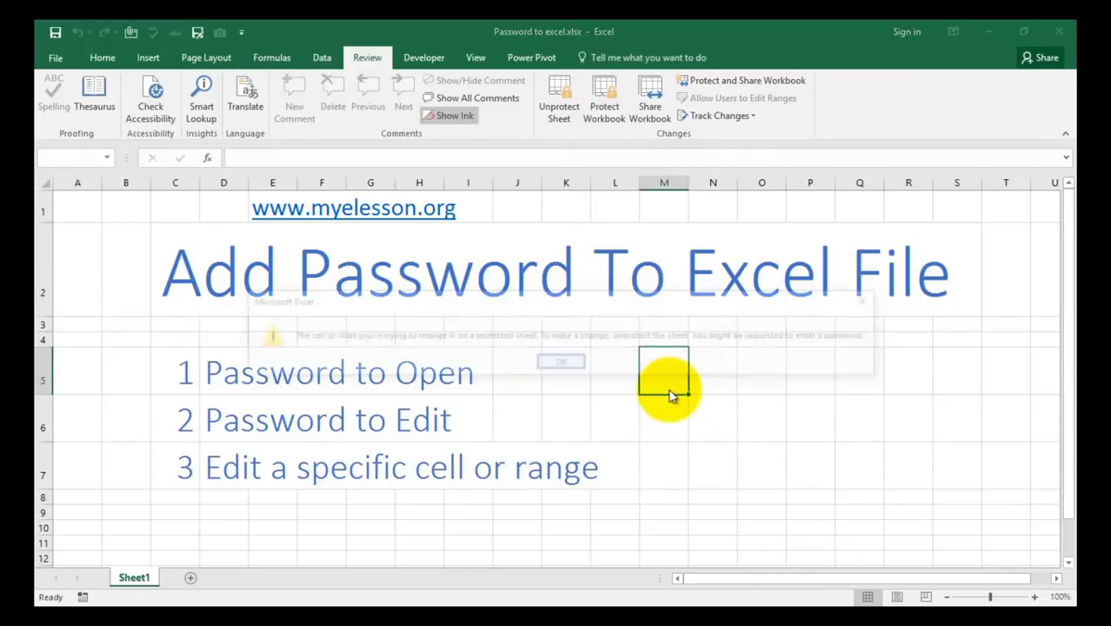
key(Return)
click(714, 380)
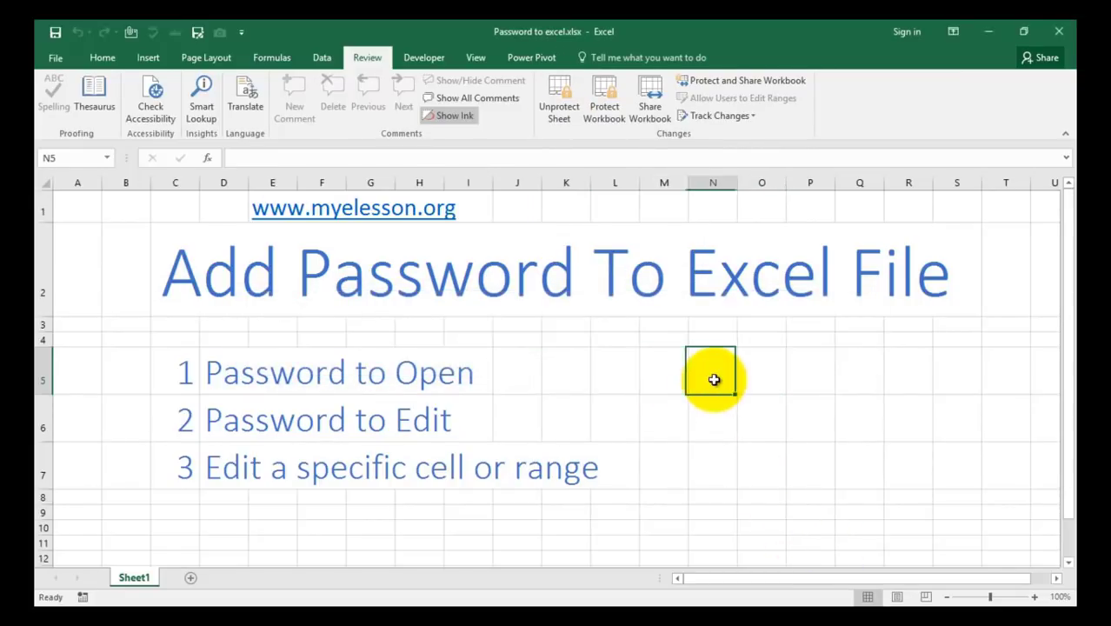
double_click(722, 377)
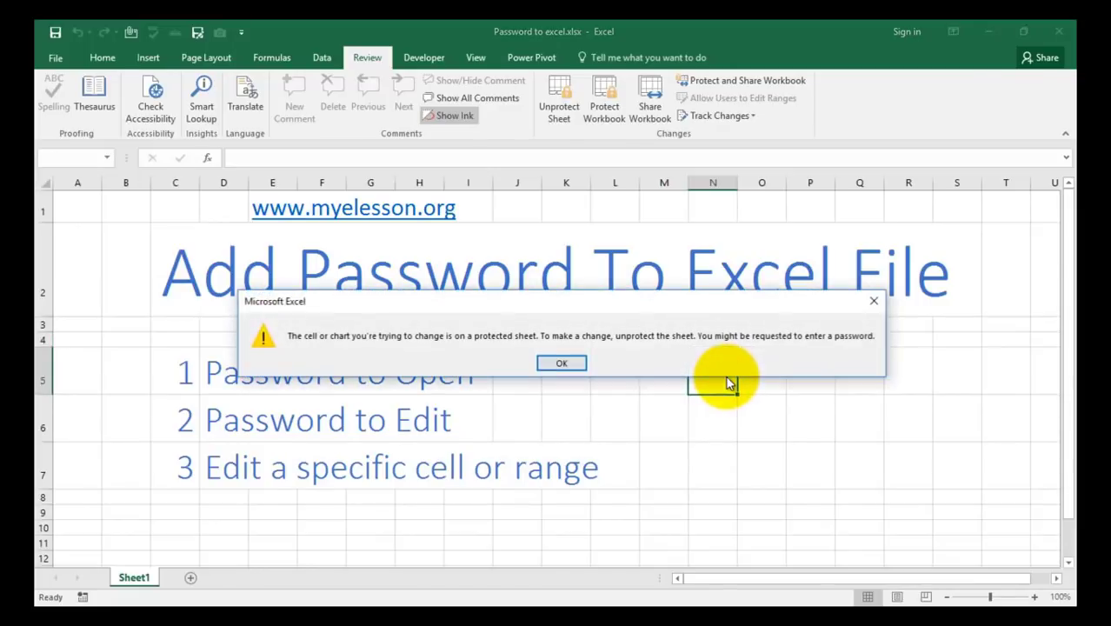
click(570, 364)
Unprotect Sheet1 by supplying its password.
click(629, 367)
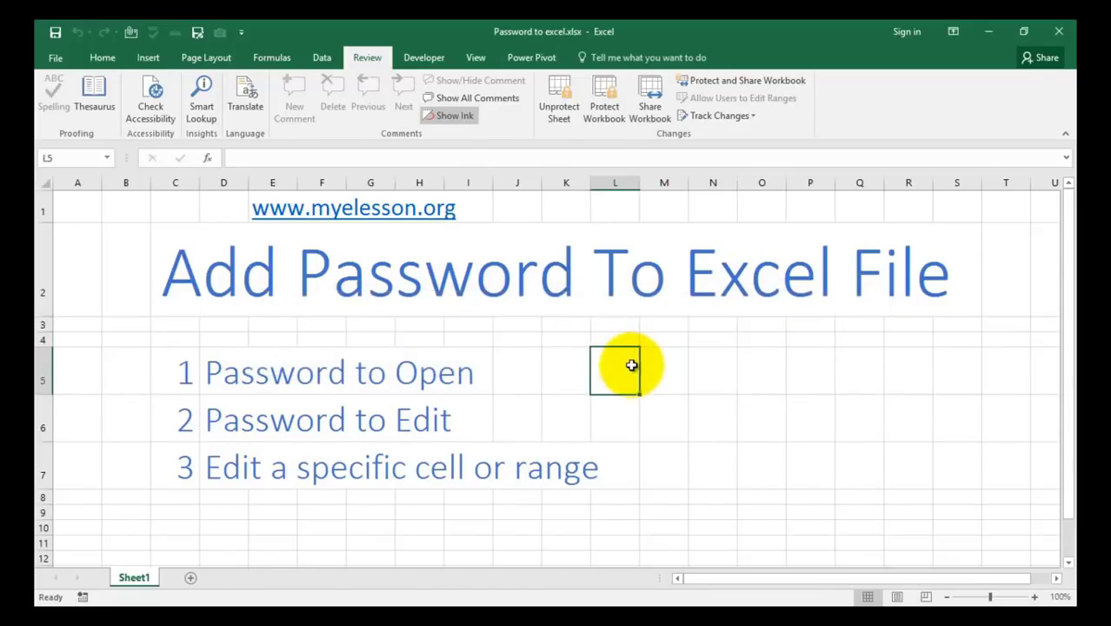
click(566, 95)
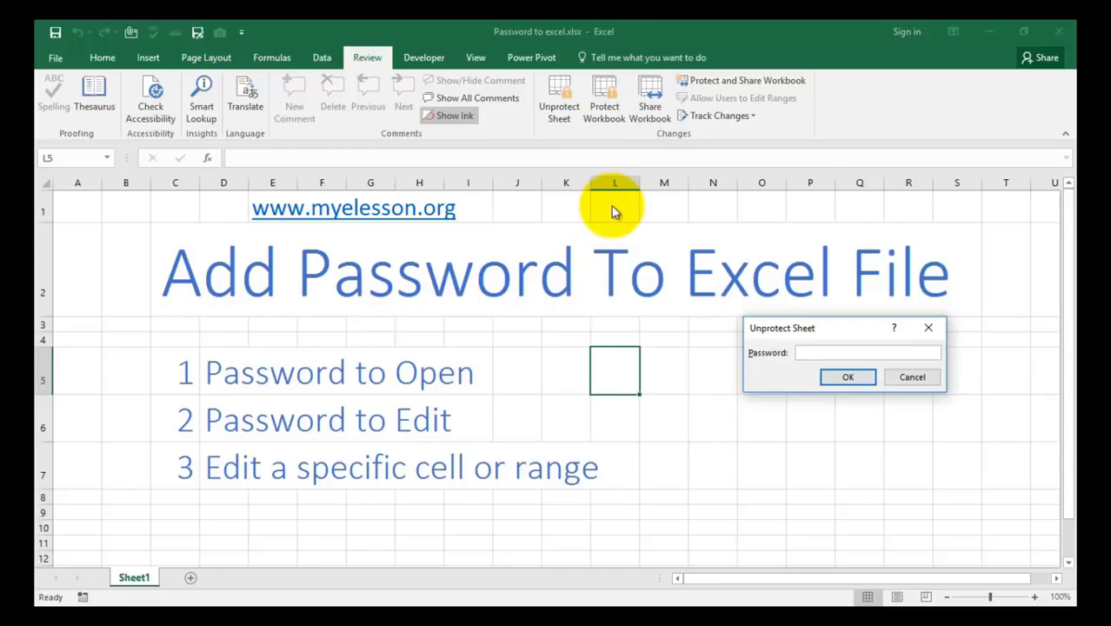
key(Return)
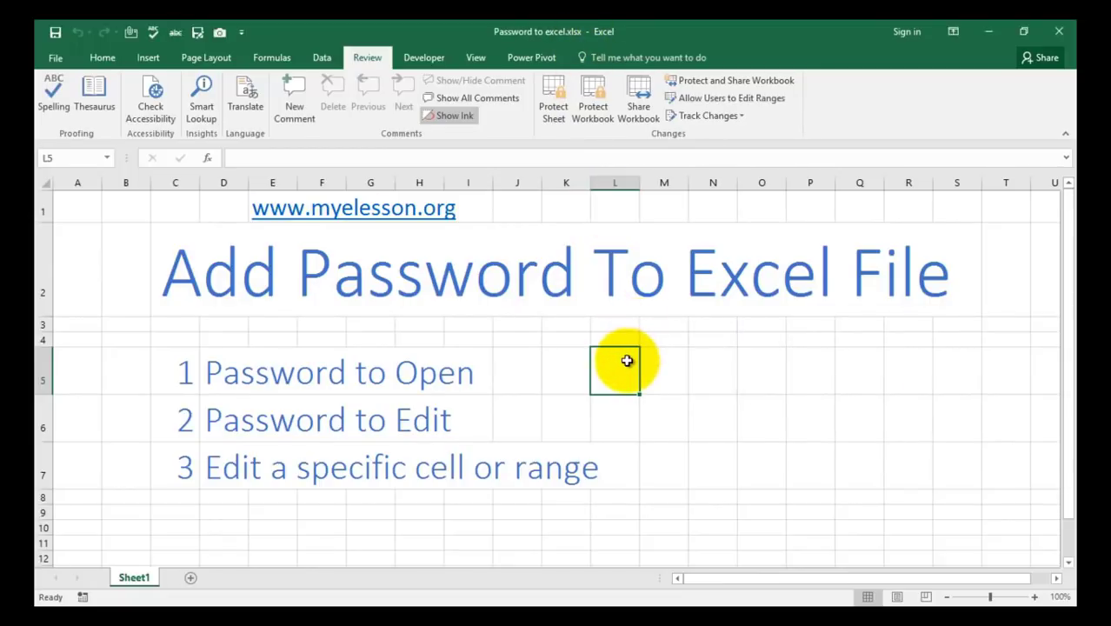
Test typing in cell L5 by entering 123, then overwriting it with 1.
text(123)
key(Return)
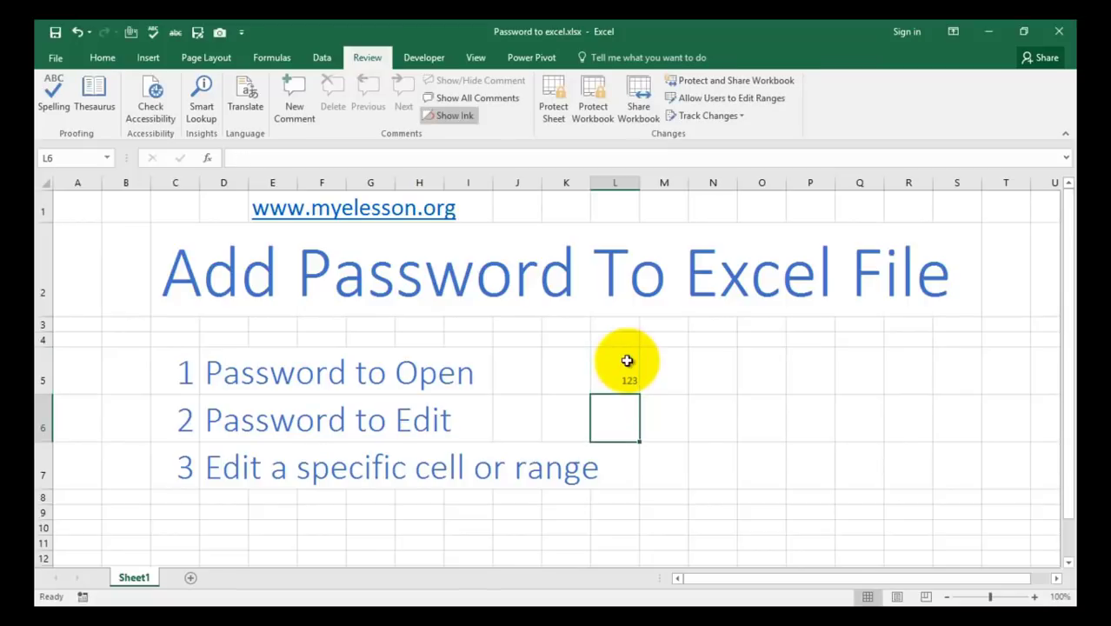
click(627, 361)
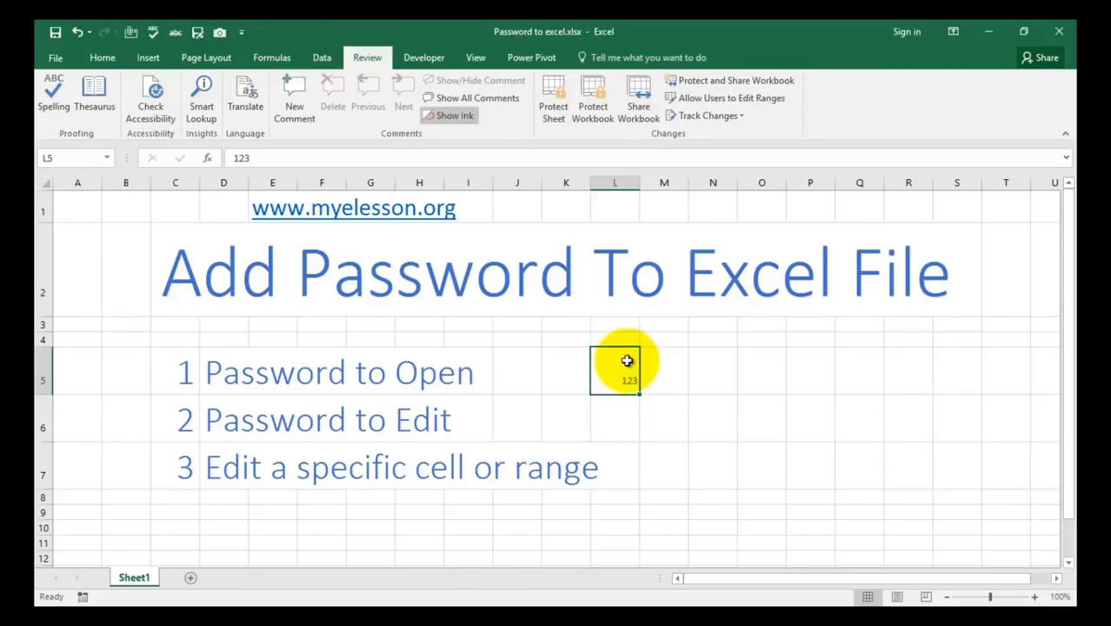
click(671, 368)
click(600, 380)
text(123)
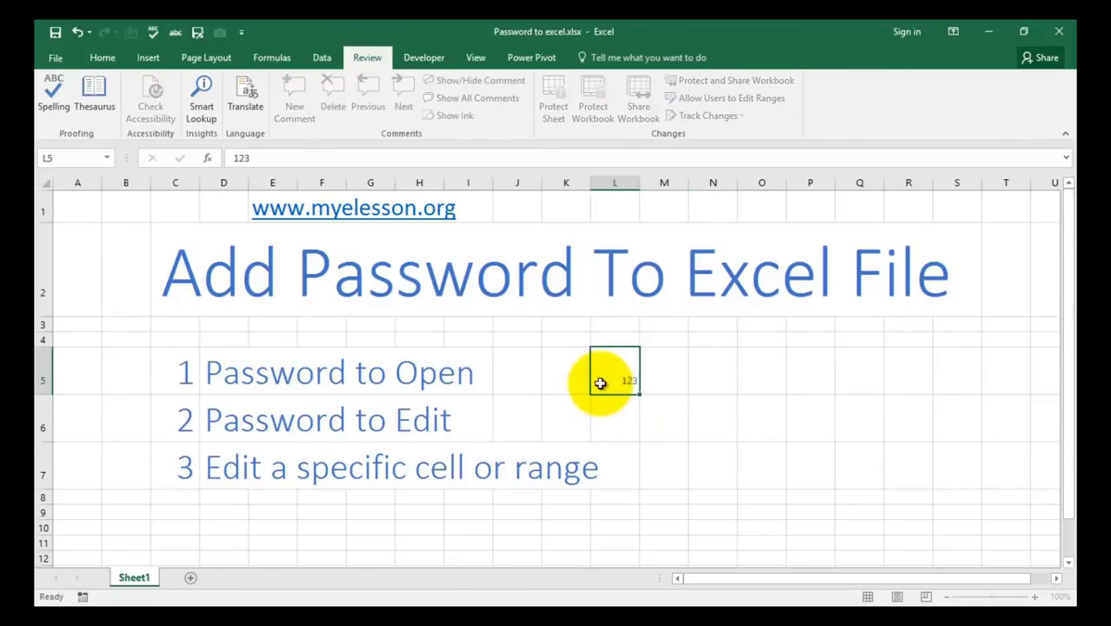
key(Return)
click(607, 369)
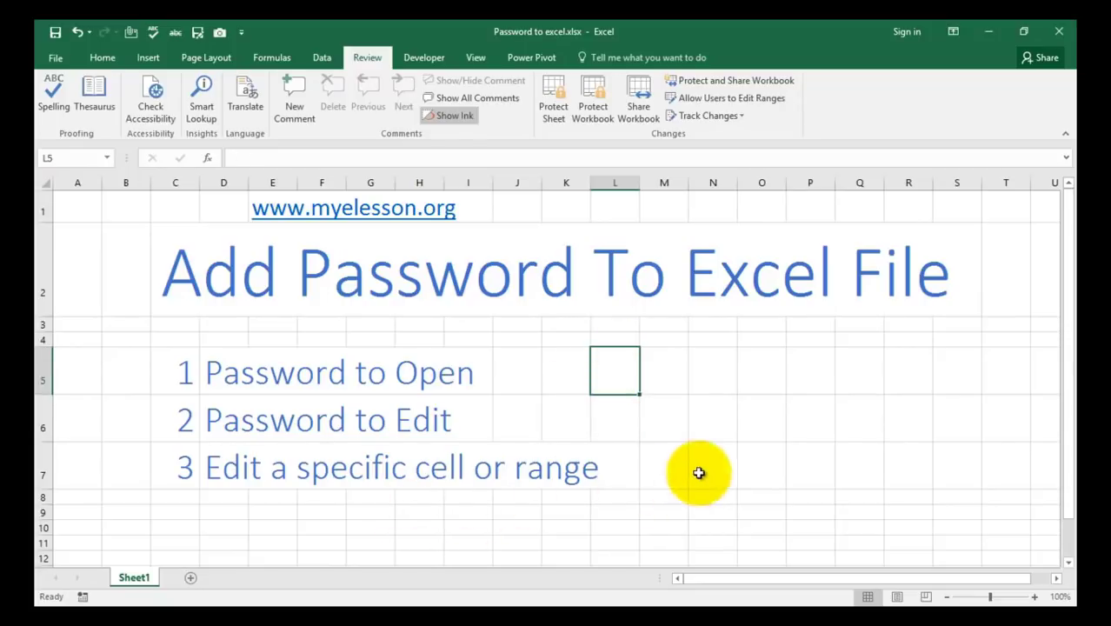
click(762, 432)
text(Password is)
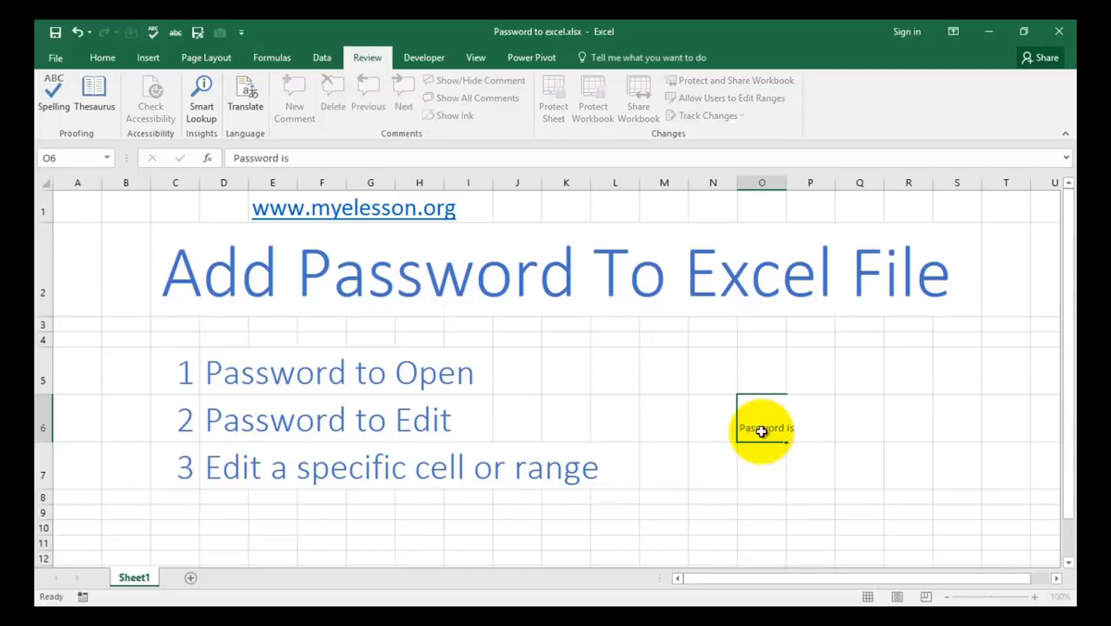
key(Tab)
key(Return)
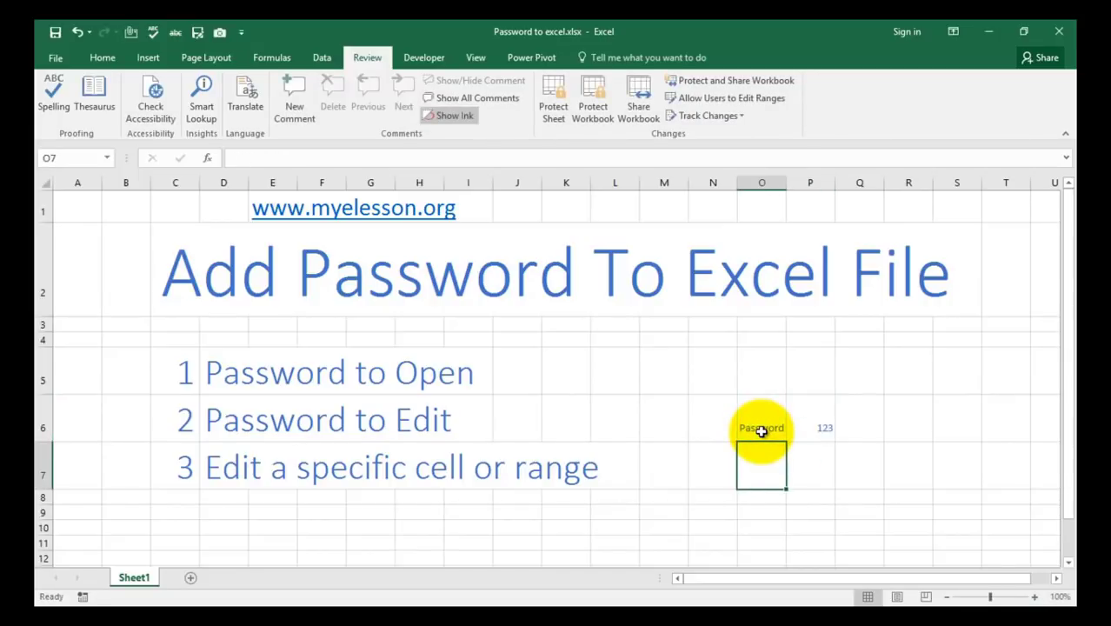
drag(757, 427, 841, 418)
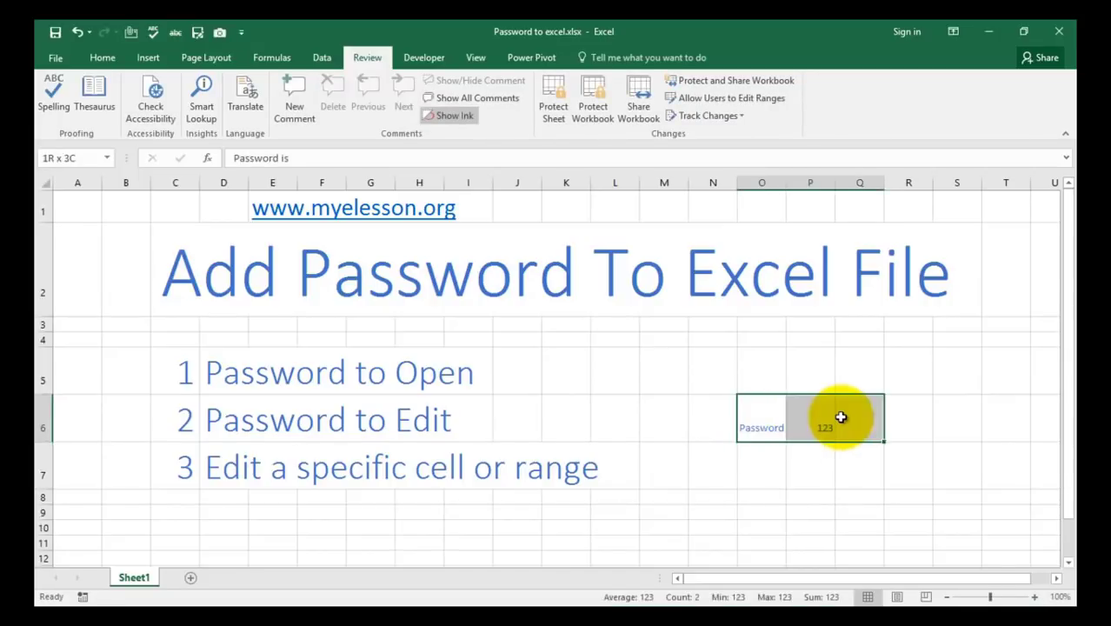
Increase the note's font size twice and widen column O to fit 'Password is'.
click(101, 59)
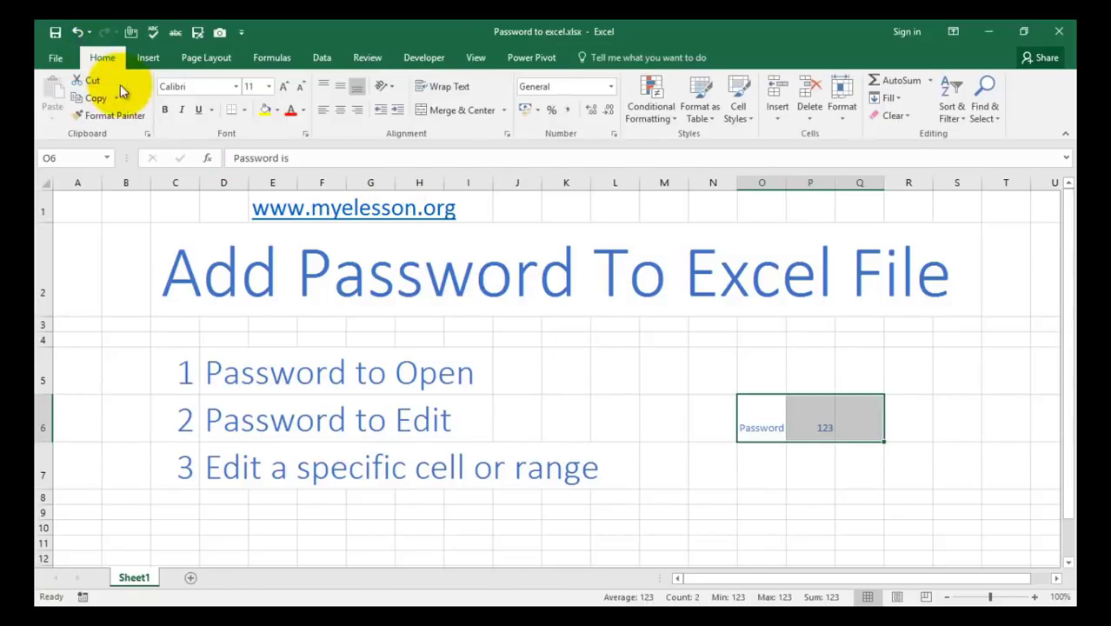
click(282, 87)
click(282, 87)
click(756, 414)
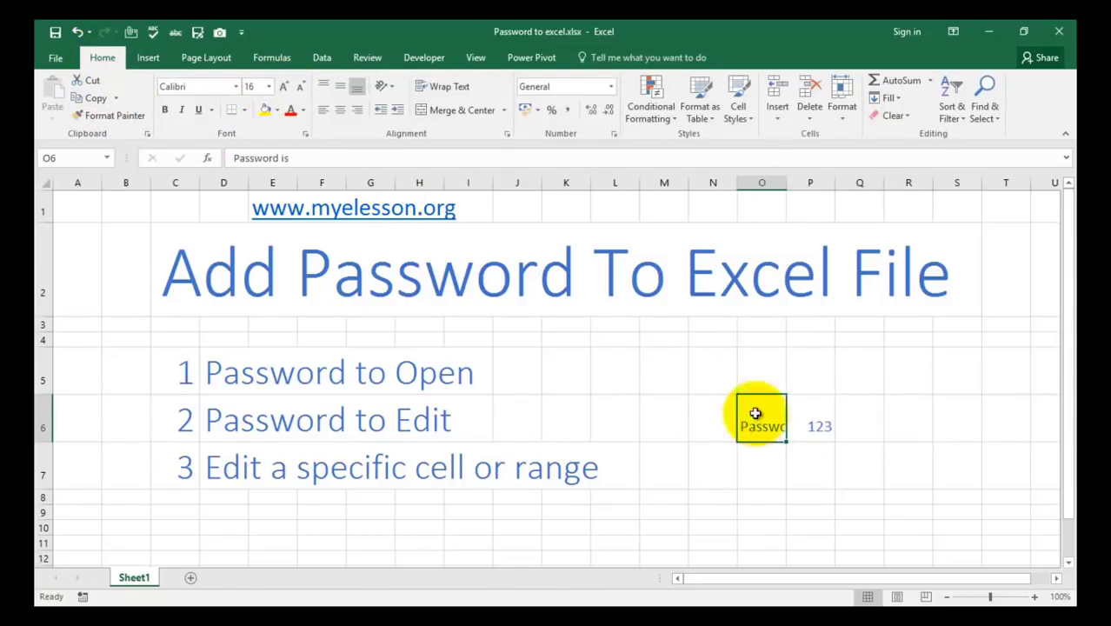
drag(787, 182, 822, 182)
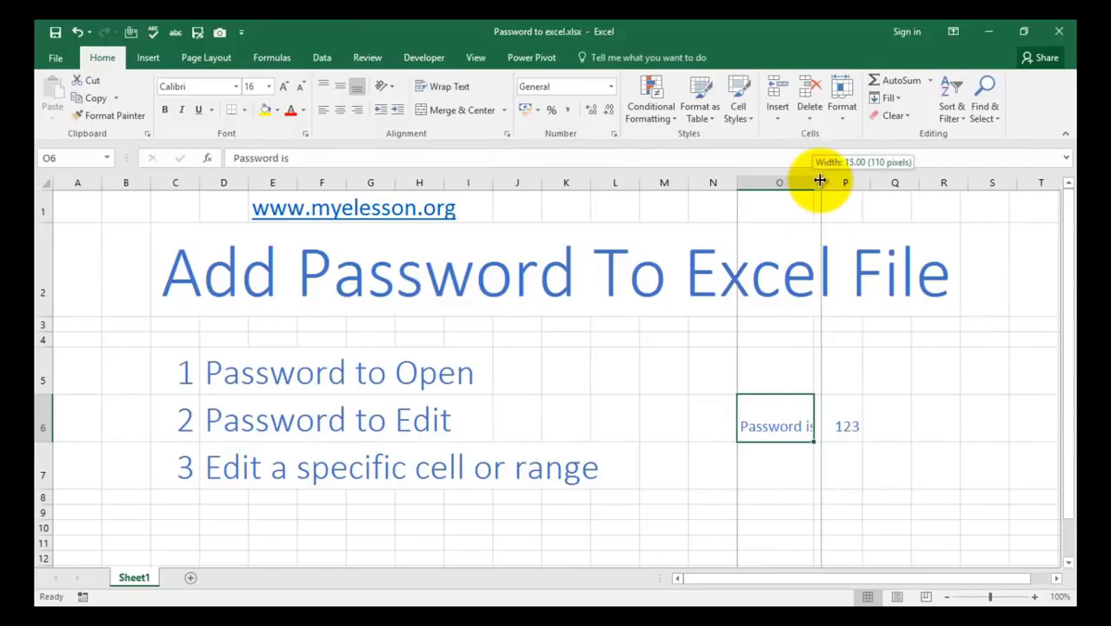
Fill cells N5:P5 with yellow.
click(752, 479)
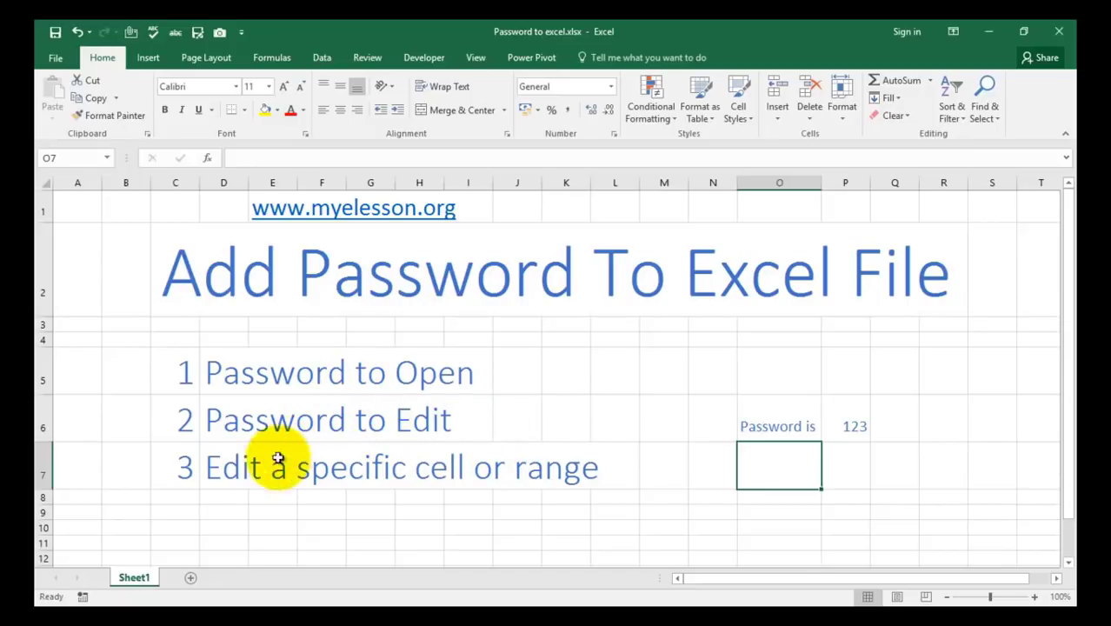
click(696, 496)
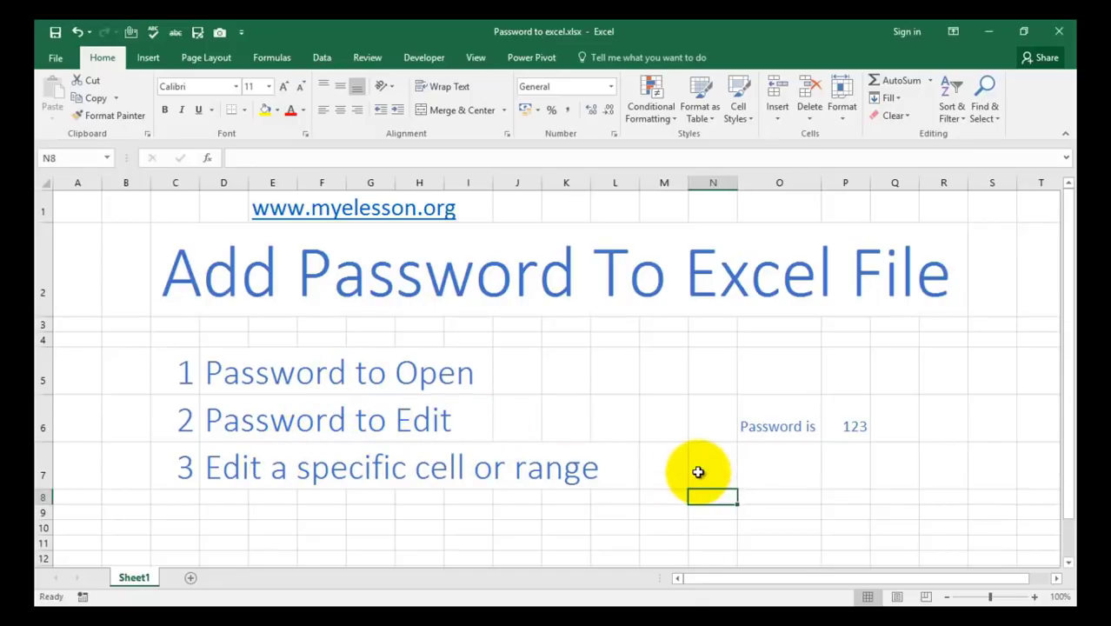
click(709, 368)
drag(756, 366, 712, 375)
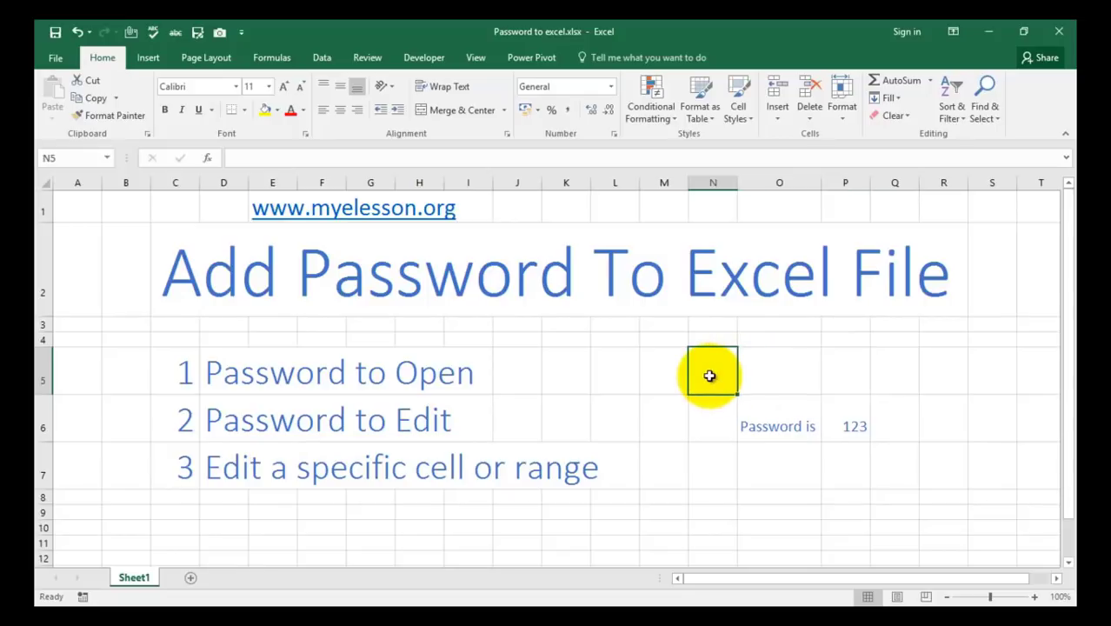
drag(836, 365, 721, 374)
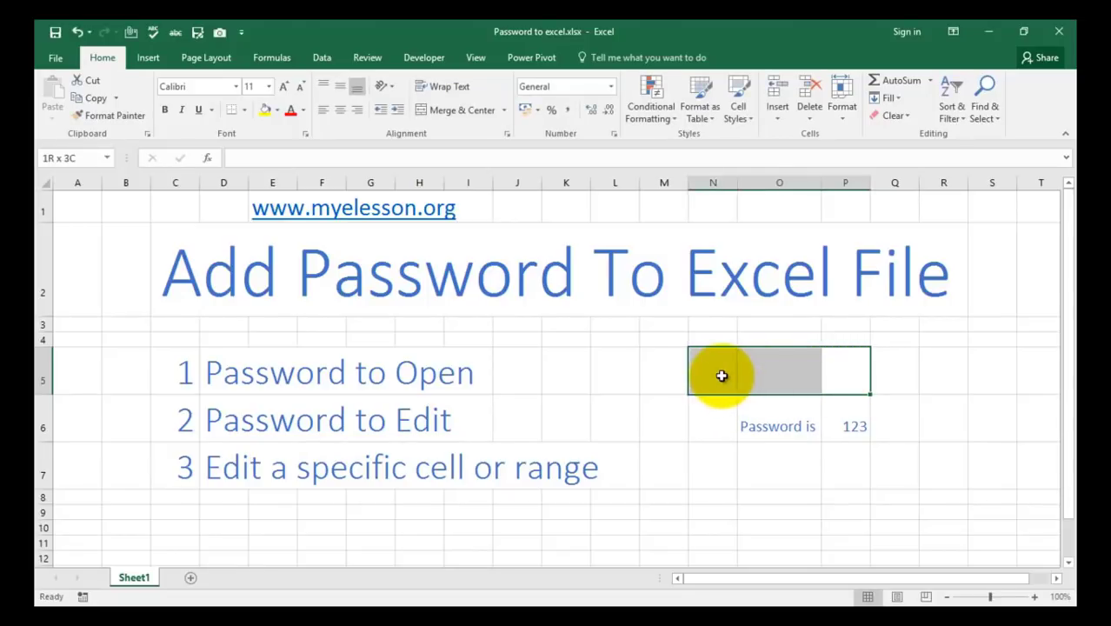
click(265, 109)
click(720, 494)
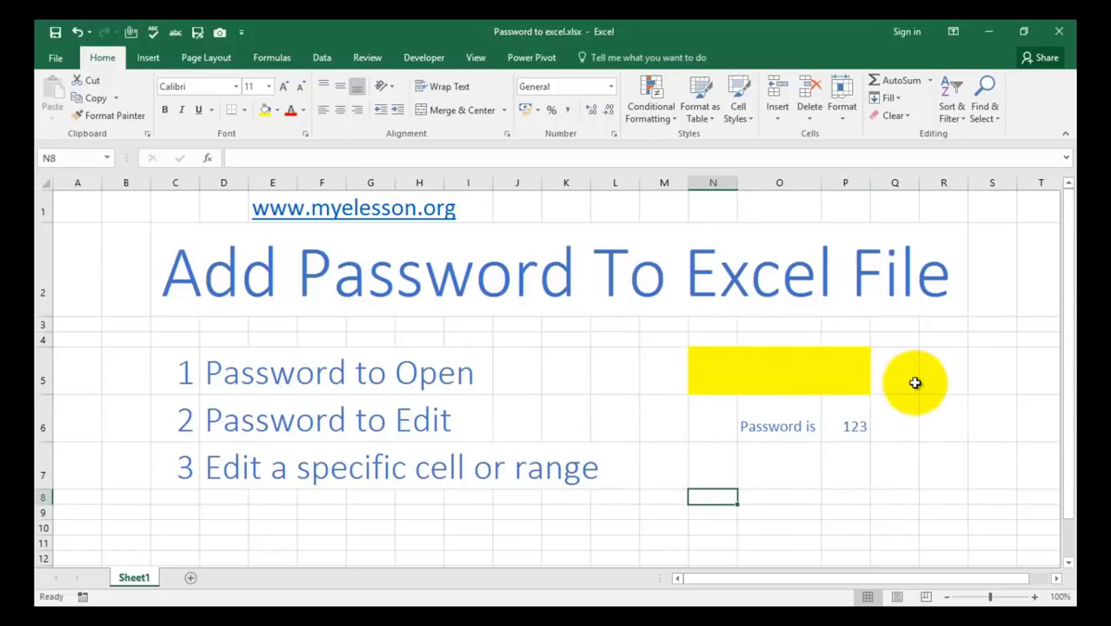
click(712, 369)
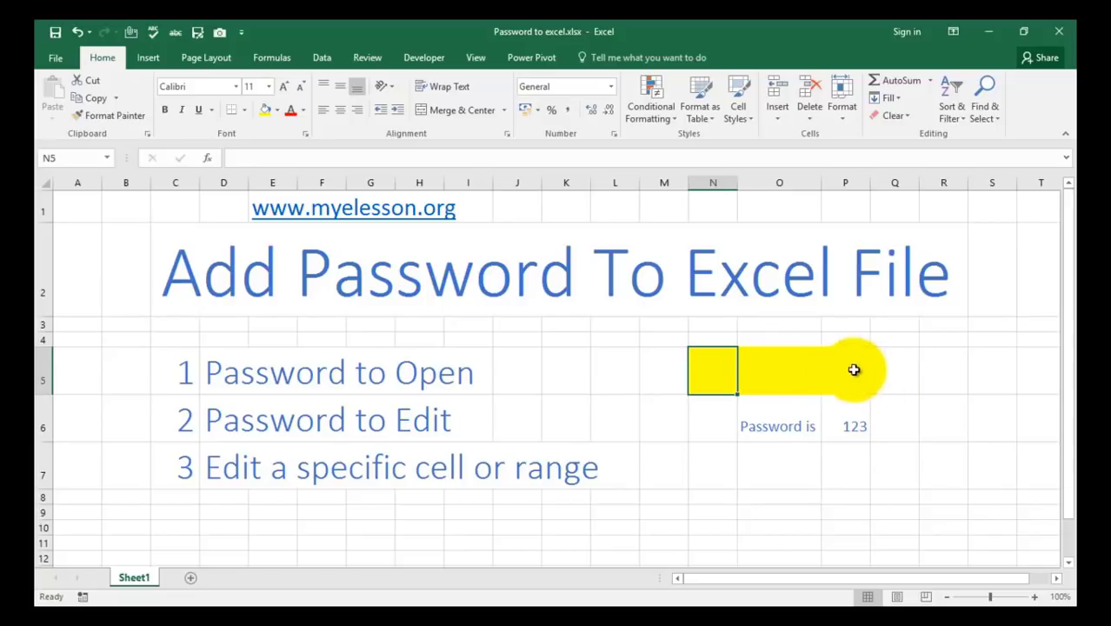
Select the yellow range N5:P5 with the Home ribbon showing.
click(365, 59)
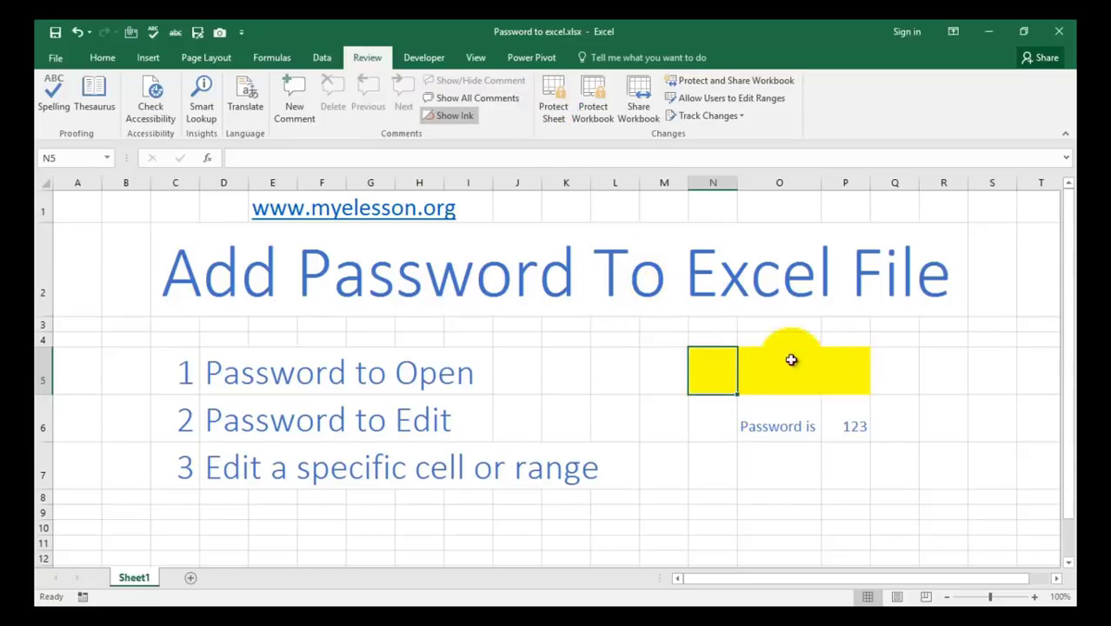
click(900, 373)
drag(702, 365, 853, 366)
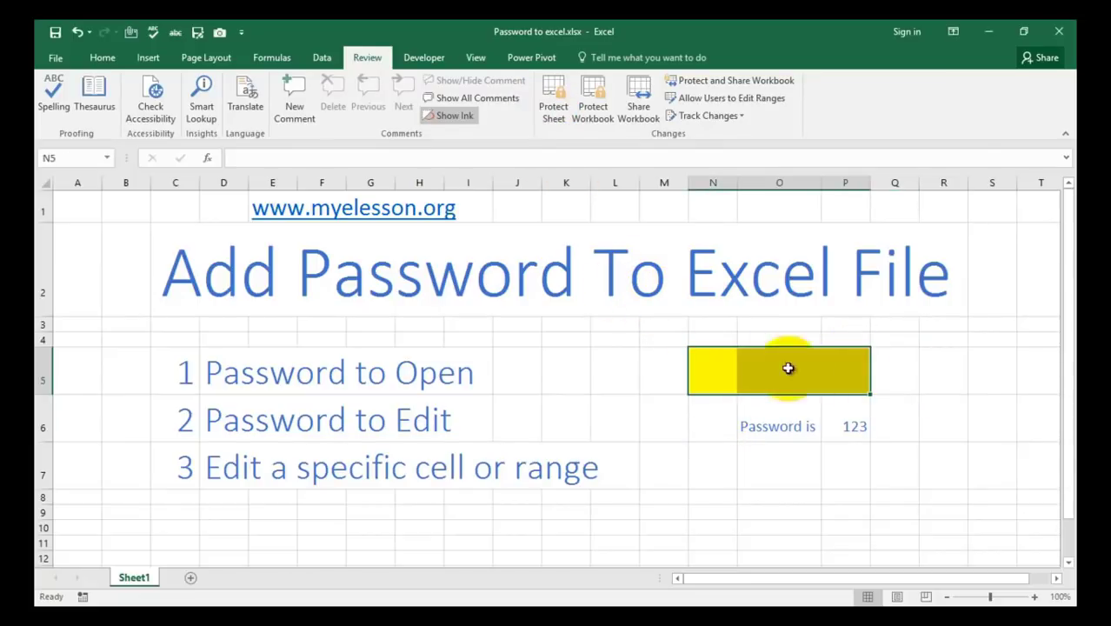
click(101, 58)
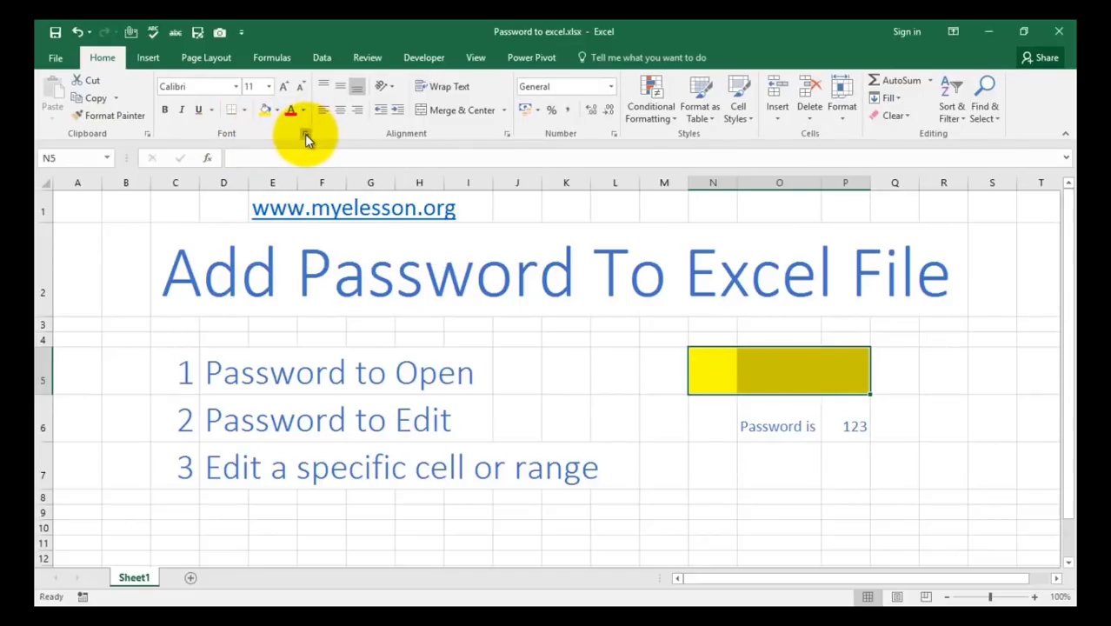
Untick Locked in Format Cells Protection for yellow cells N5:P5.
click(303, 135)
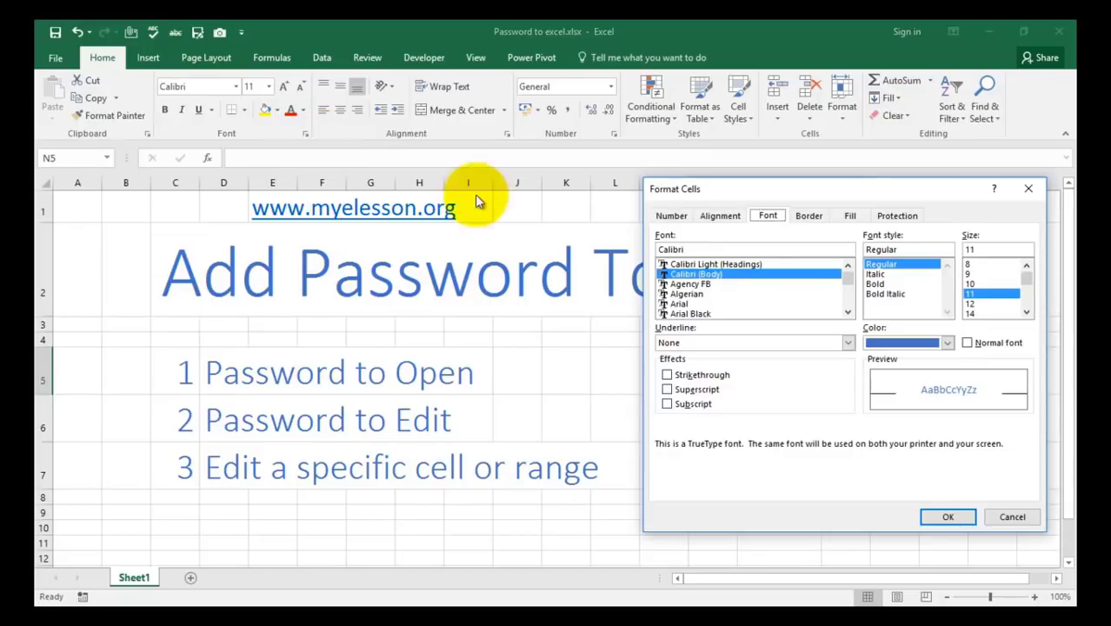
click(902, 216)
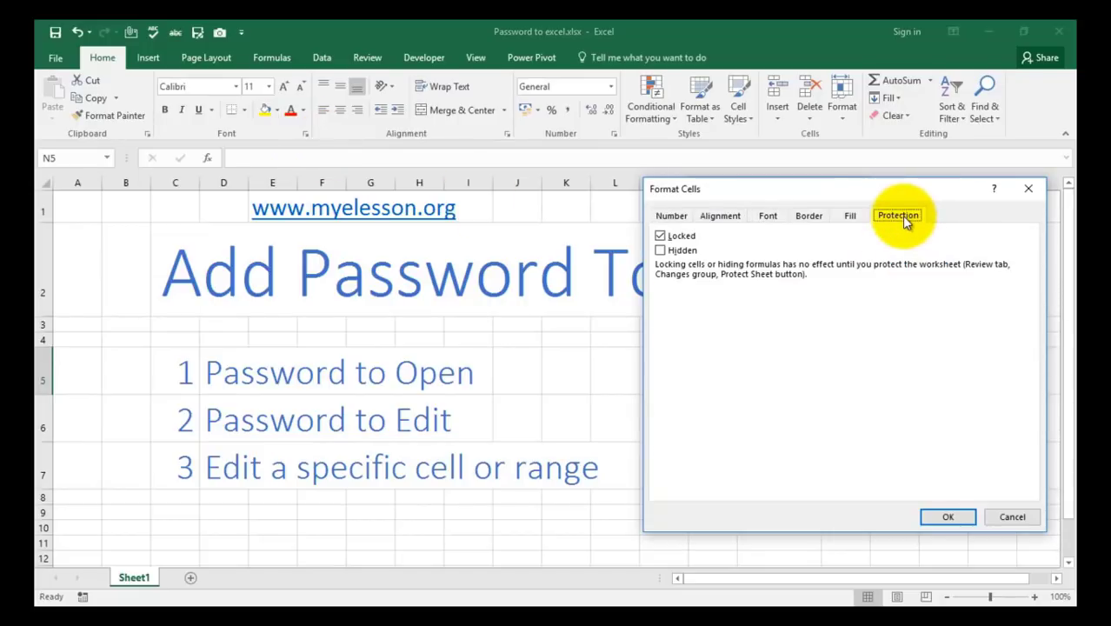
click(661, 237)
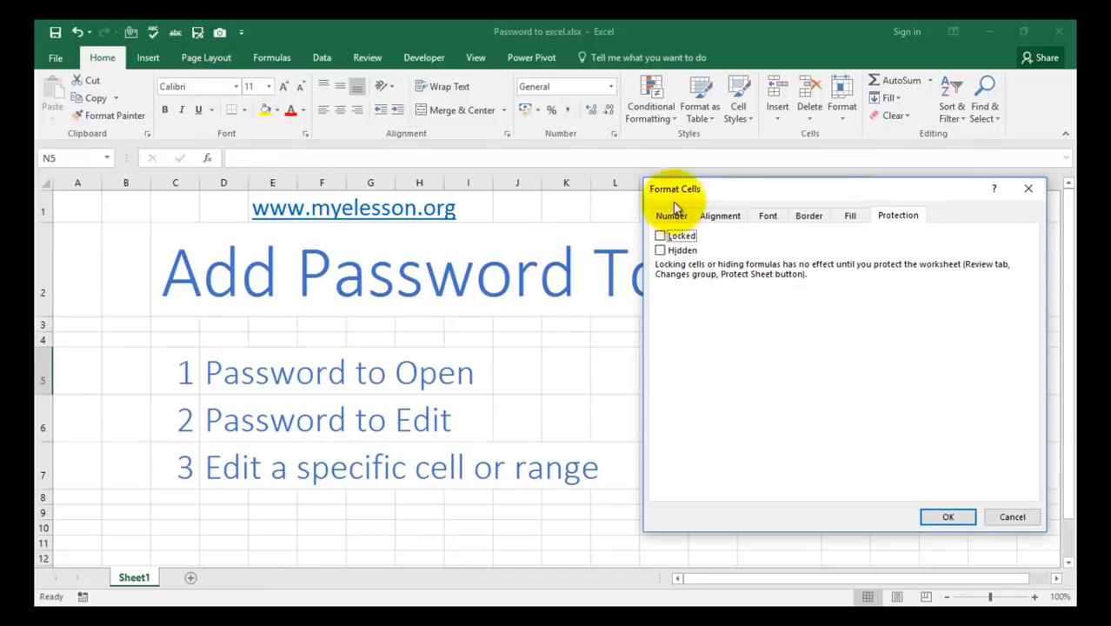
drag(746, 187, 732, 442)
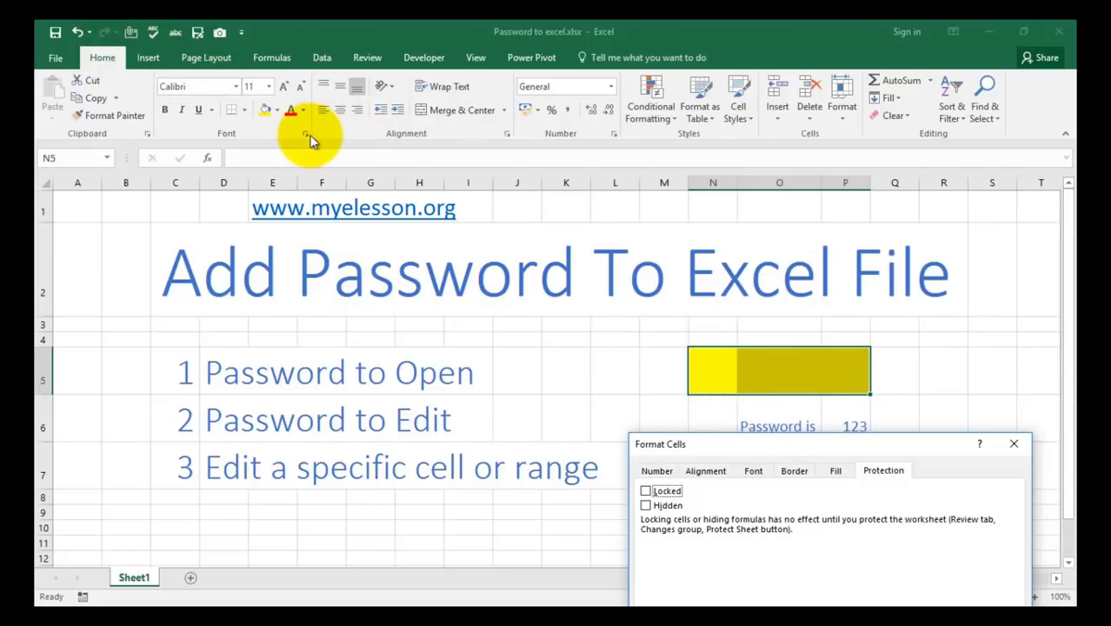
drag(789, 437, 753, 225)
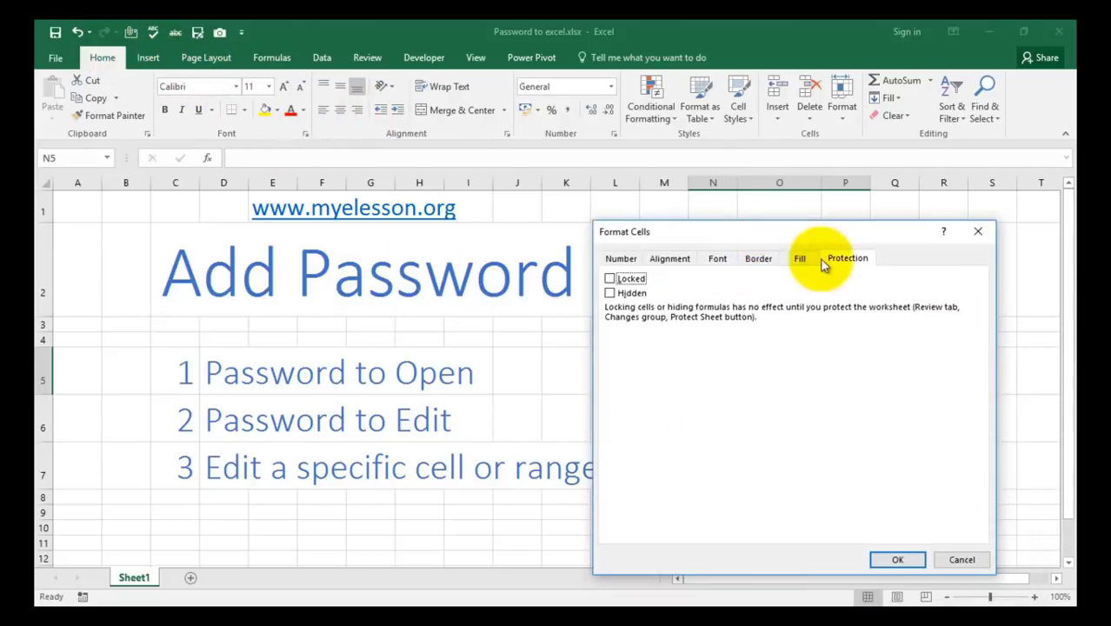
click(611, 279)
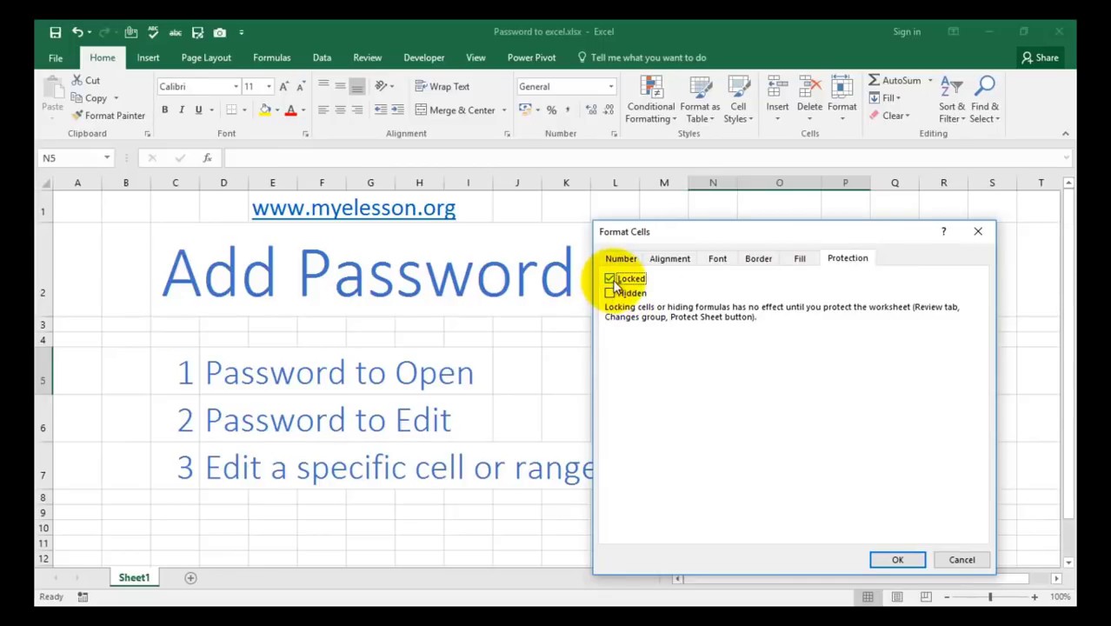
click(610, 279)
click(897, 557)
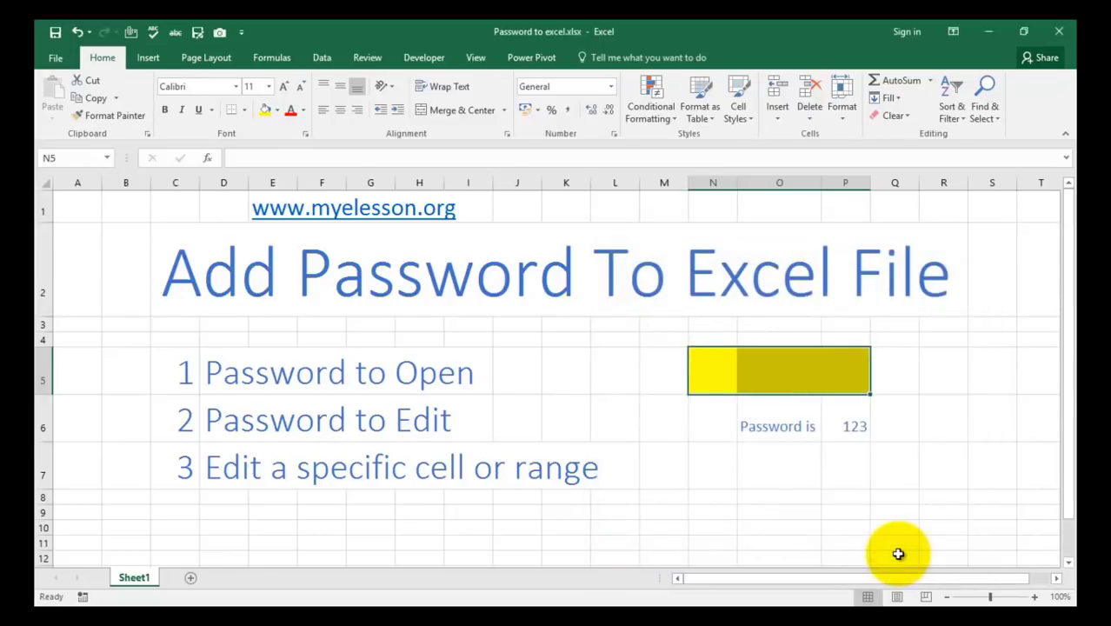
click(848, 511)
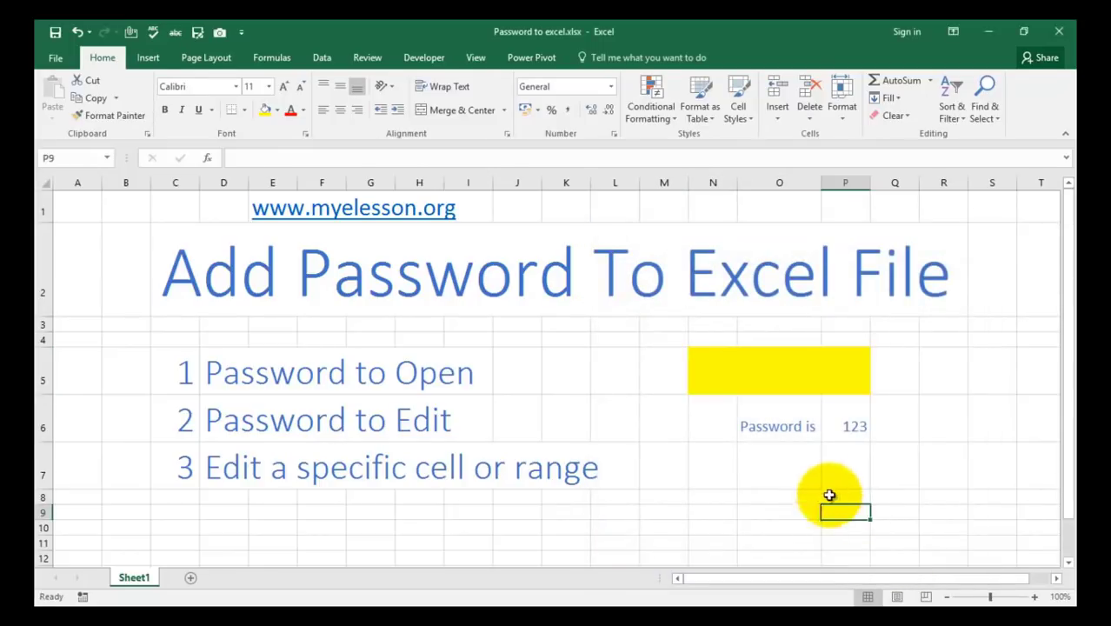
click(367, 59)
Protect Sheet1 with a password, entering it and confirming it.
click(554, 91)
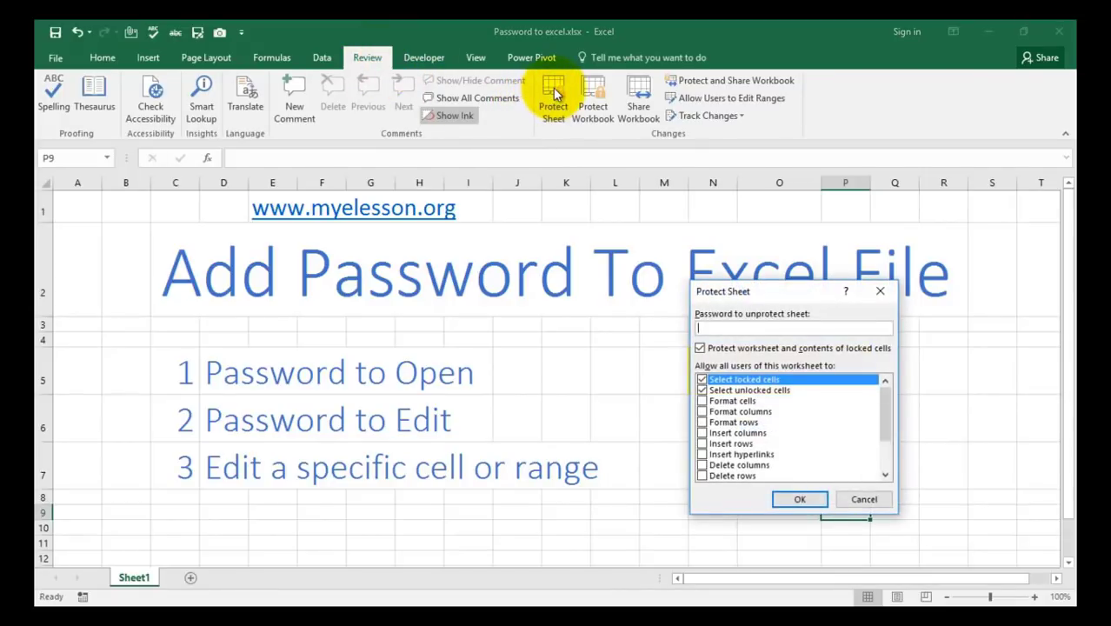
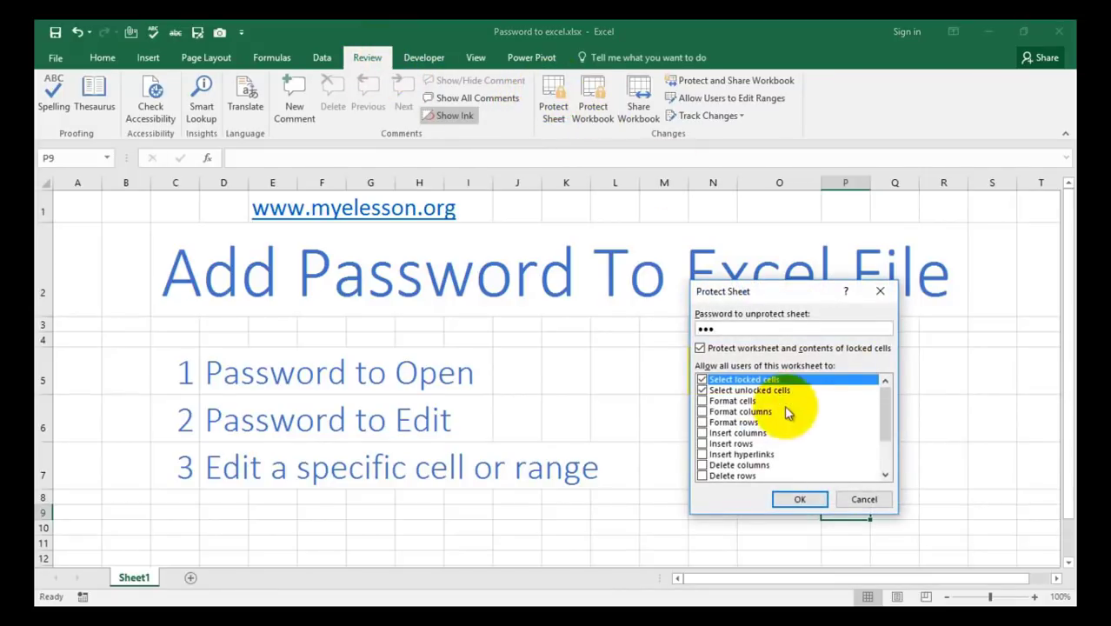
click(800, 499)
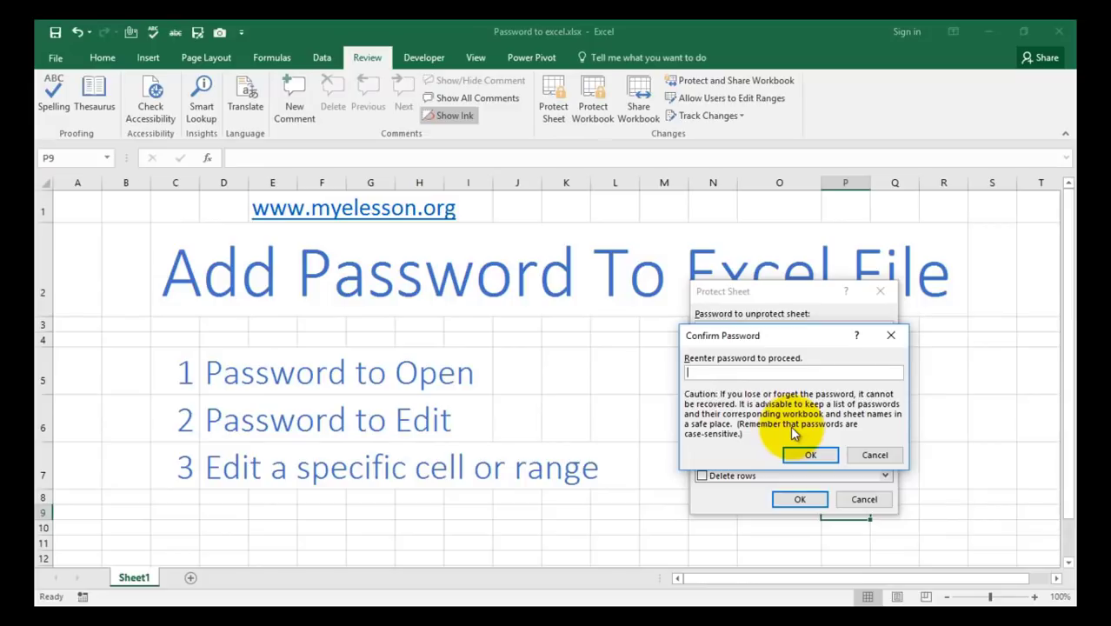
click(809, 454)
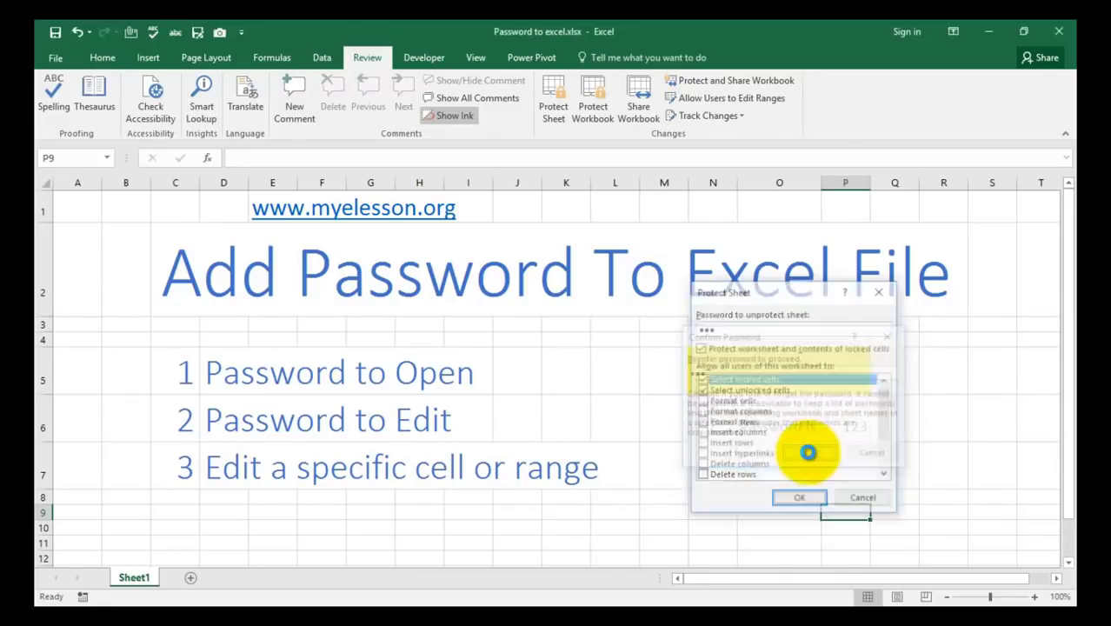
Confirm locked cell N8 rejects edits with the protected-sheet warning.
click(715, 493)
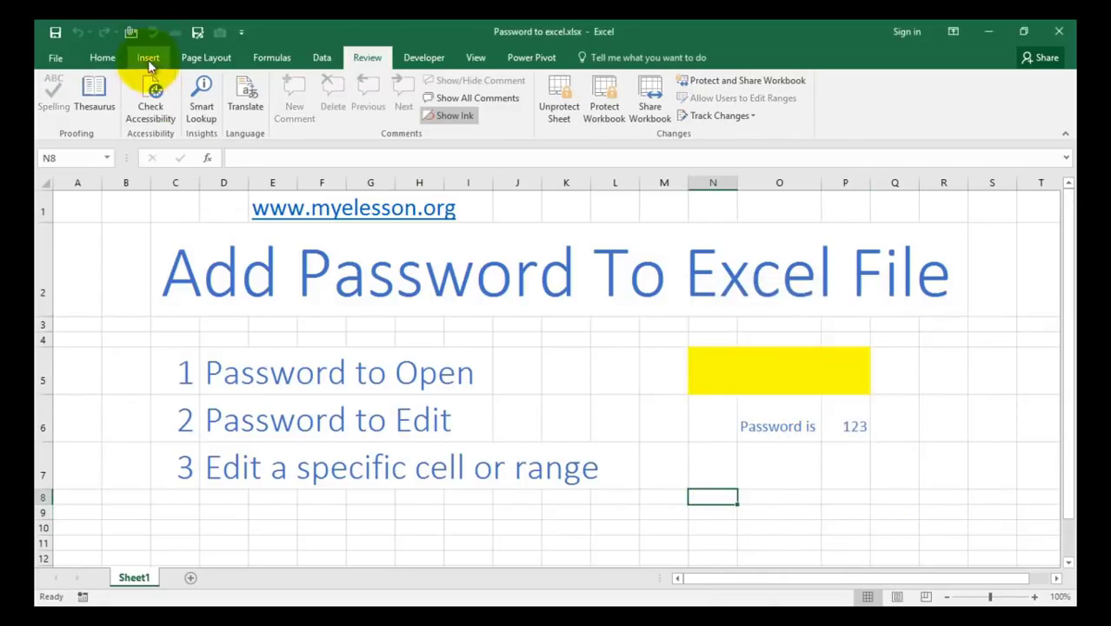
click(102, 57)
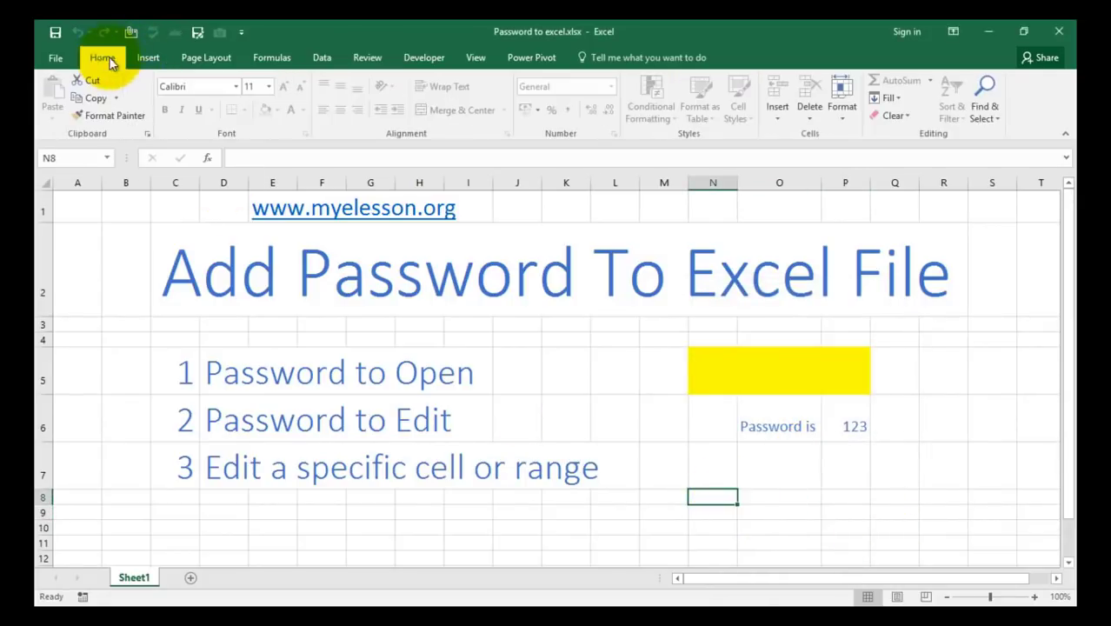
double_click(731, 502)
click(561, 362)
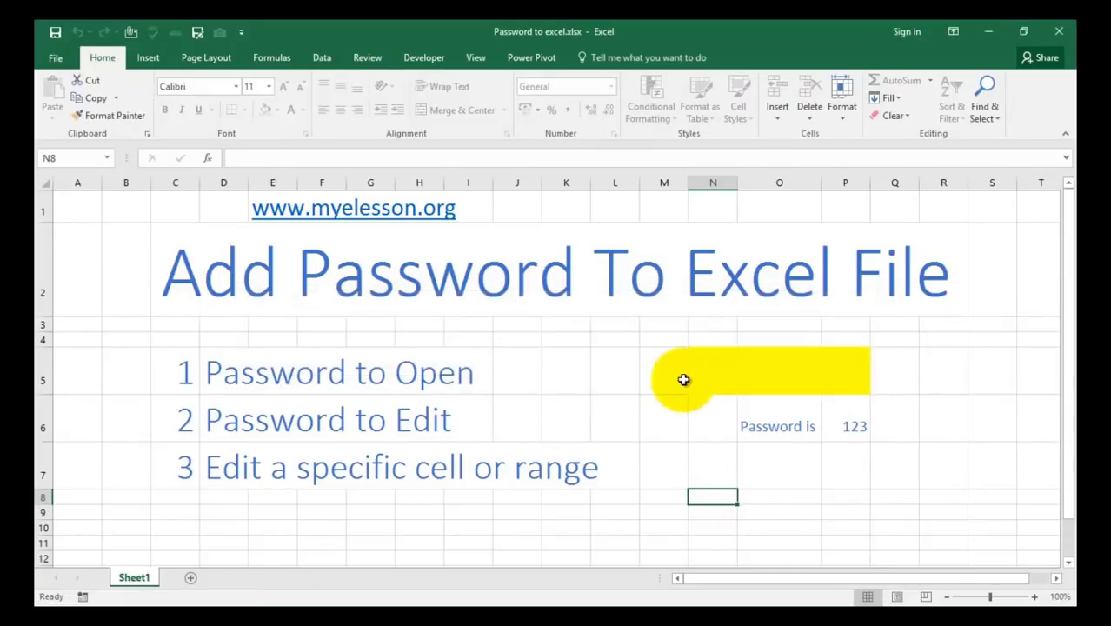
Enter 1, 2 and 3 into yellow cells N5:P5 and check each value.
click(714, 376)
click(749, 374)
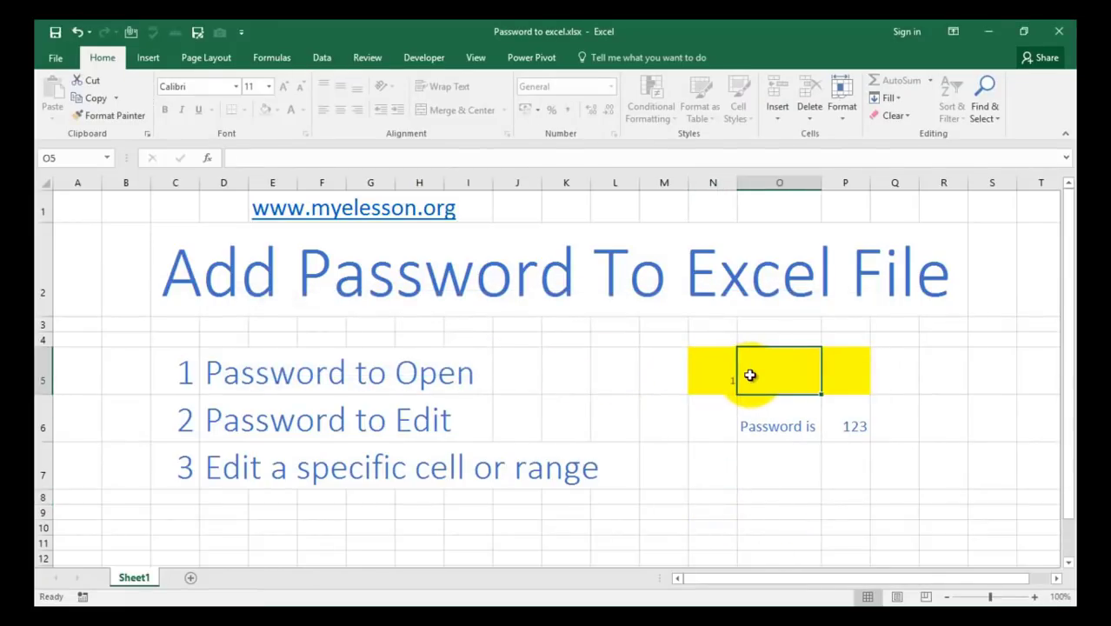
text(2)
click(841, 374)
text(3)
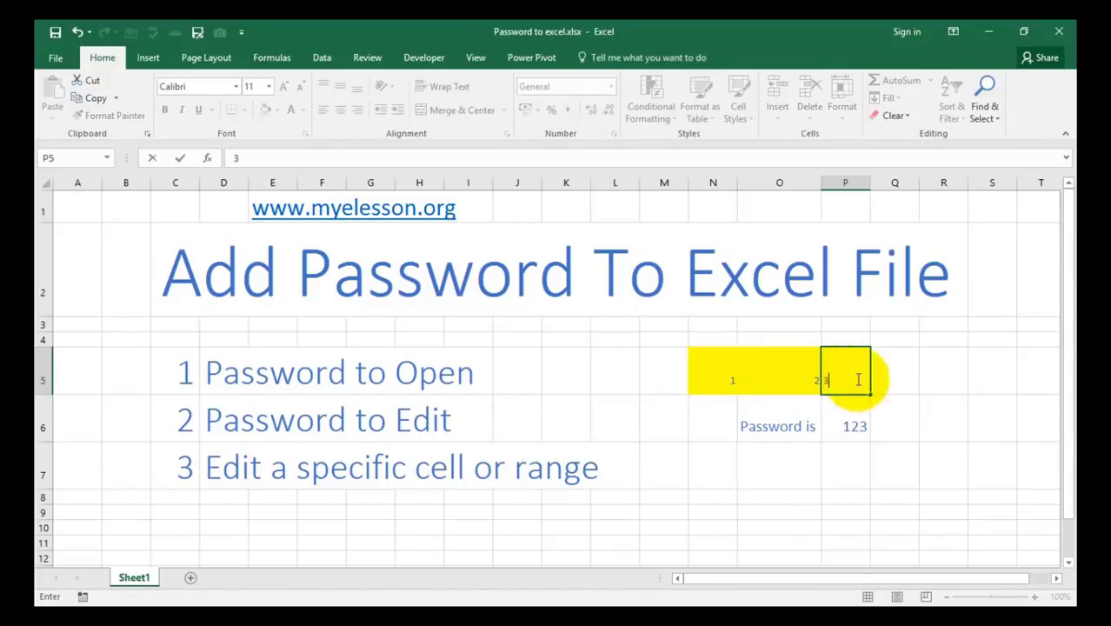
click(927, 387)
click(723, 374)
click(787, 374)
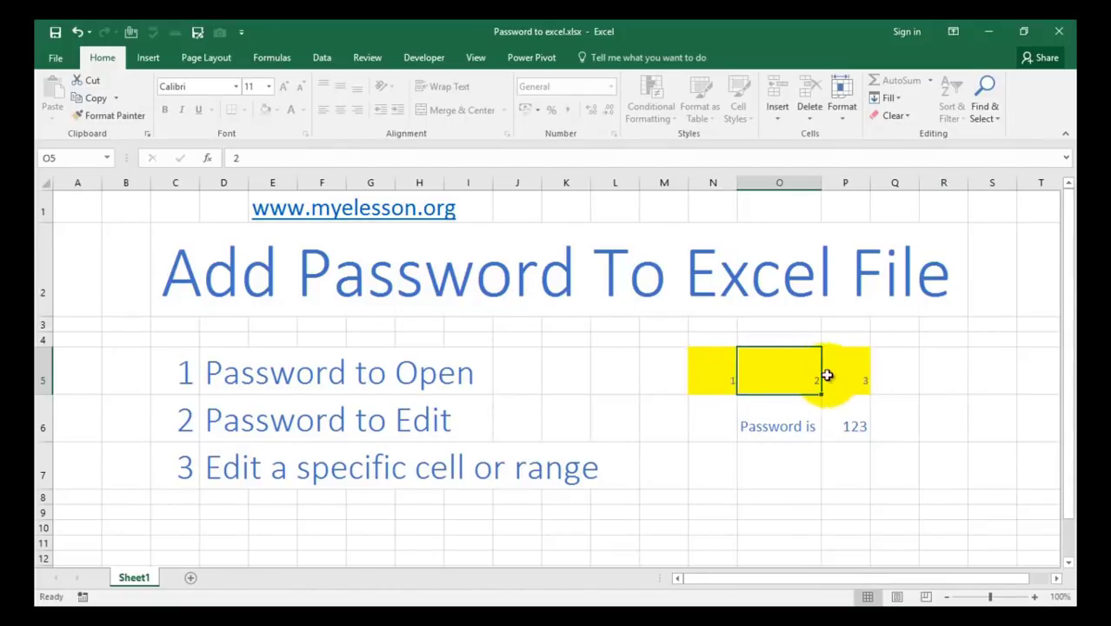
click(830, 374)
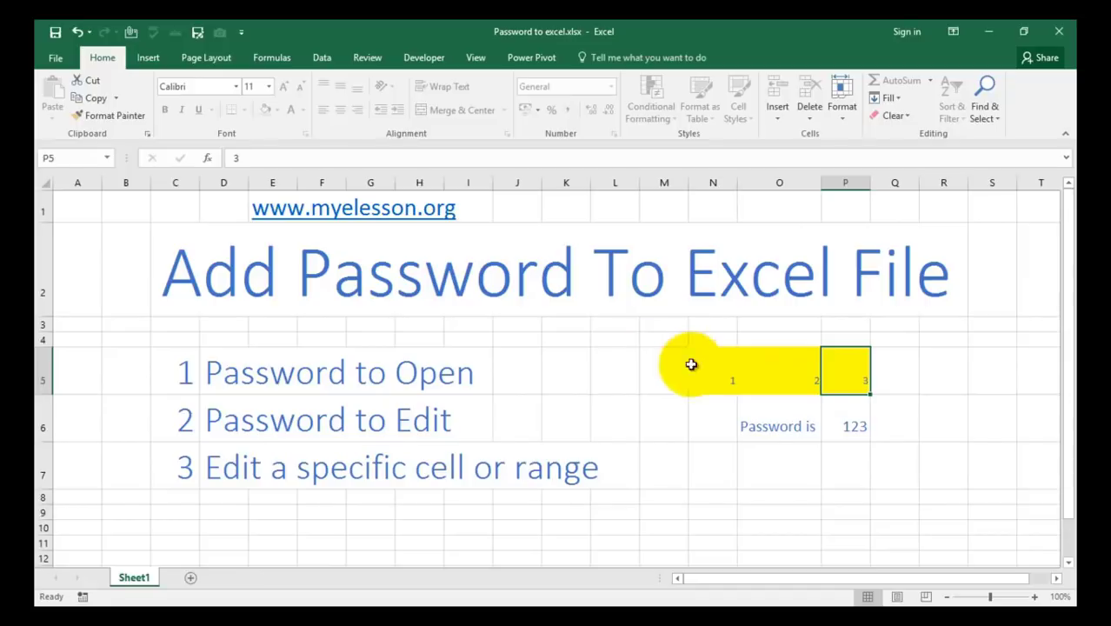
click(700, 366)
click(787, 369)
click(852, 371)
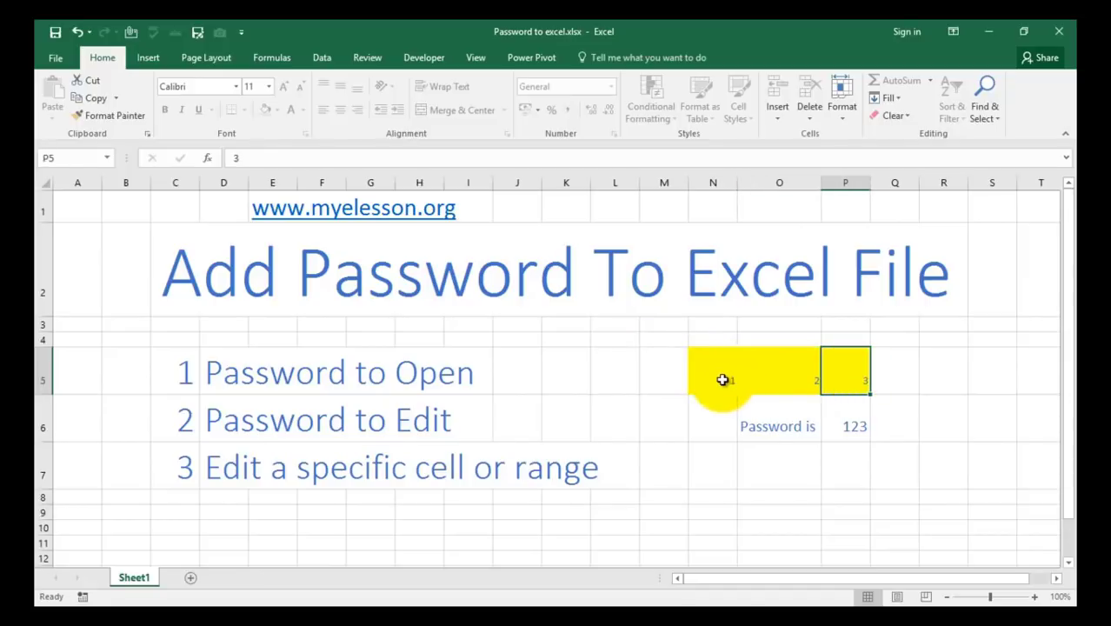
drag(719, 377, 848, 373)
Verify locked cell N7 also refuses edits and dismiss the warning.
click(704, 466)
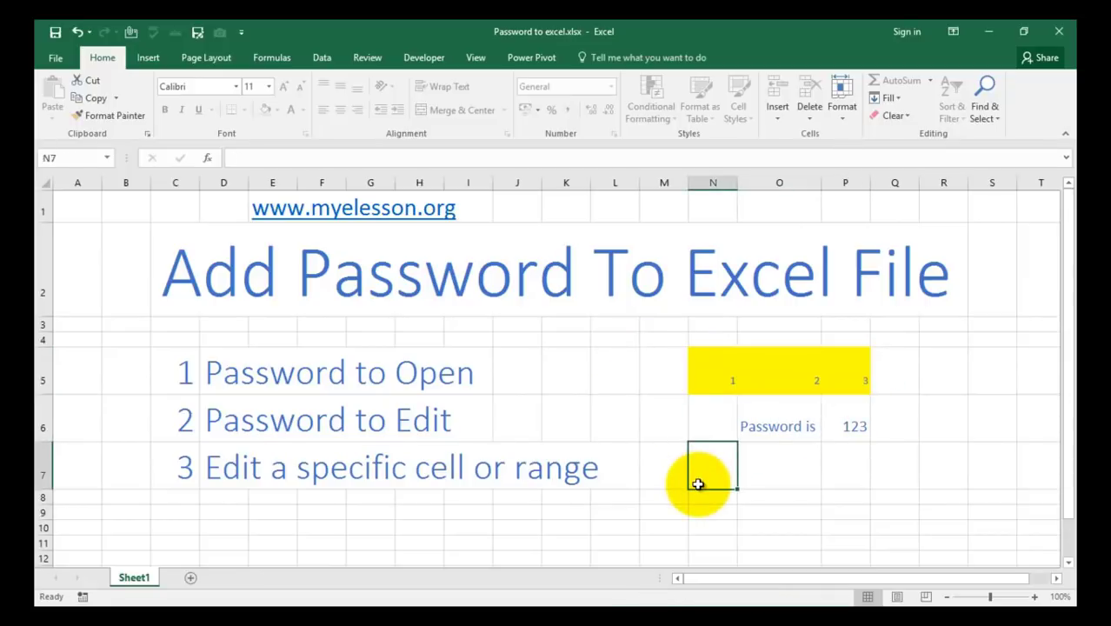
double_click(705, 466)
click(563, 360)
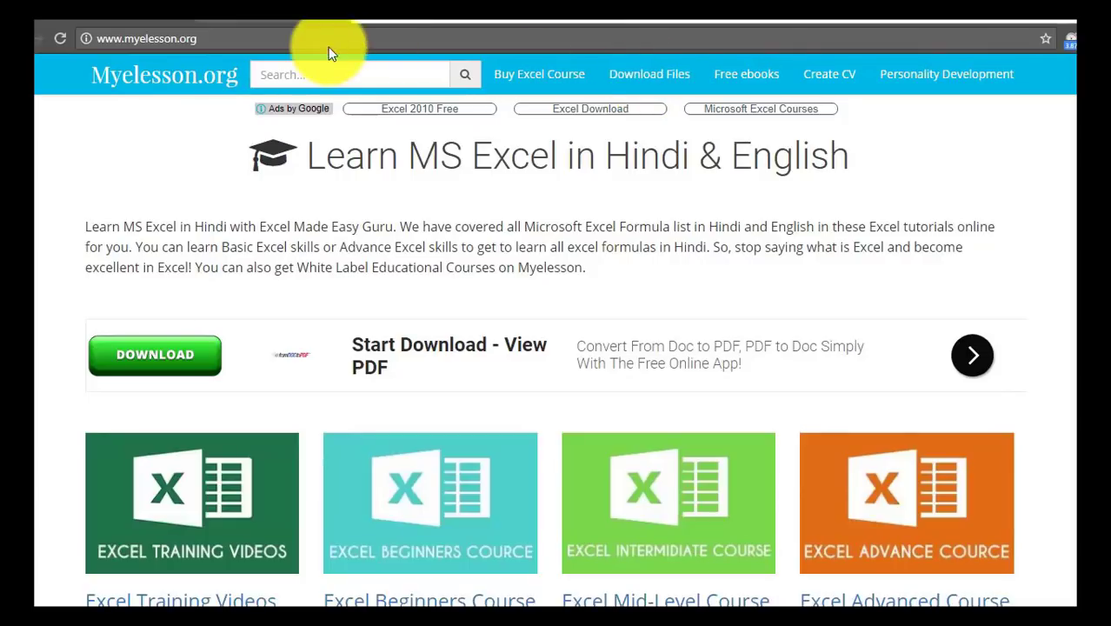
Scroll the 10 Most Used Excel Formula video's comments and description on YouTube.
click(265, 20)
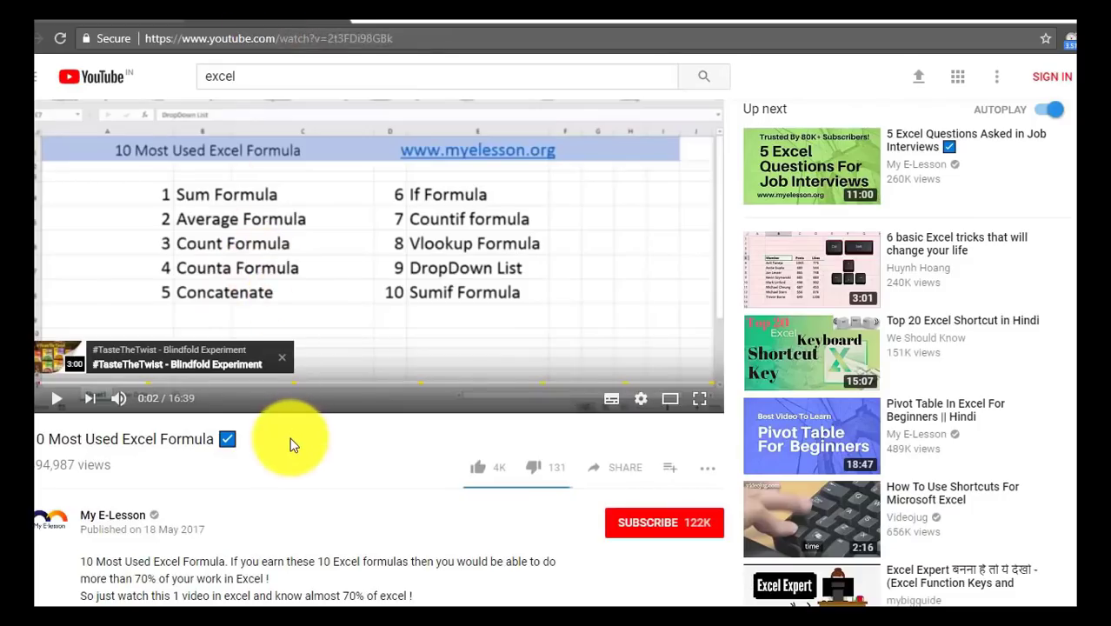
scroll(293, 441, down, 2)
scroll(293, 442, down, 1)
scroll(293, 445, down, 1)
scroll(292, 442, down, 1)
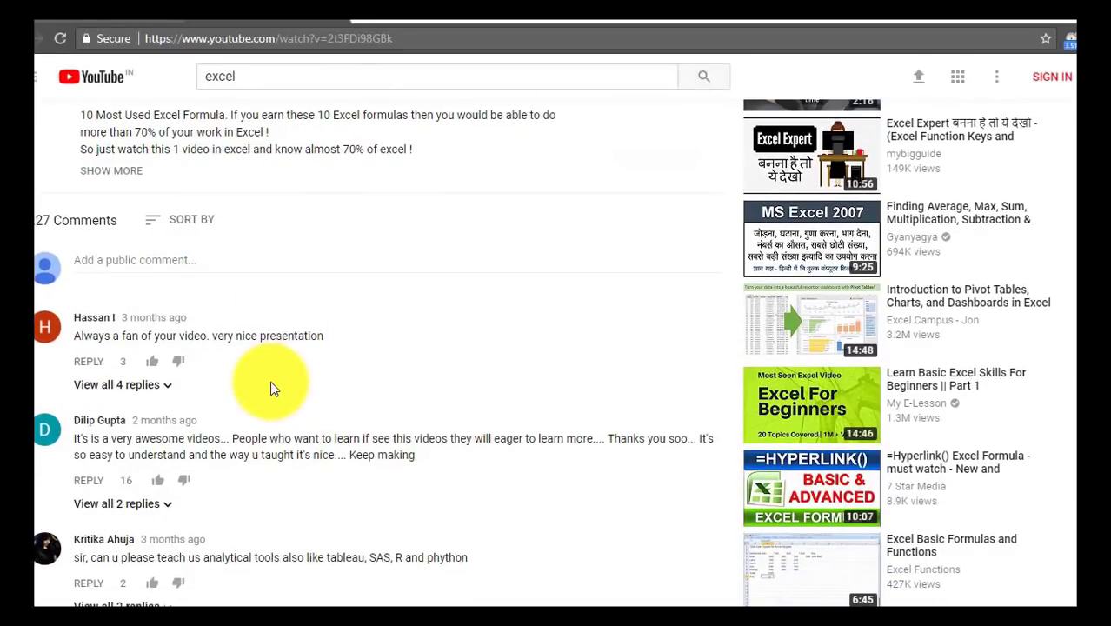
scroll(271, 383, down, 1)
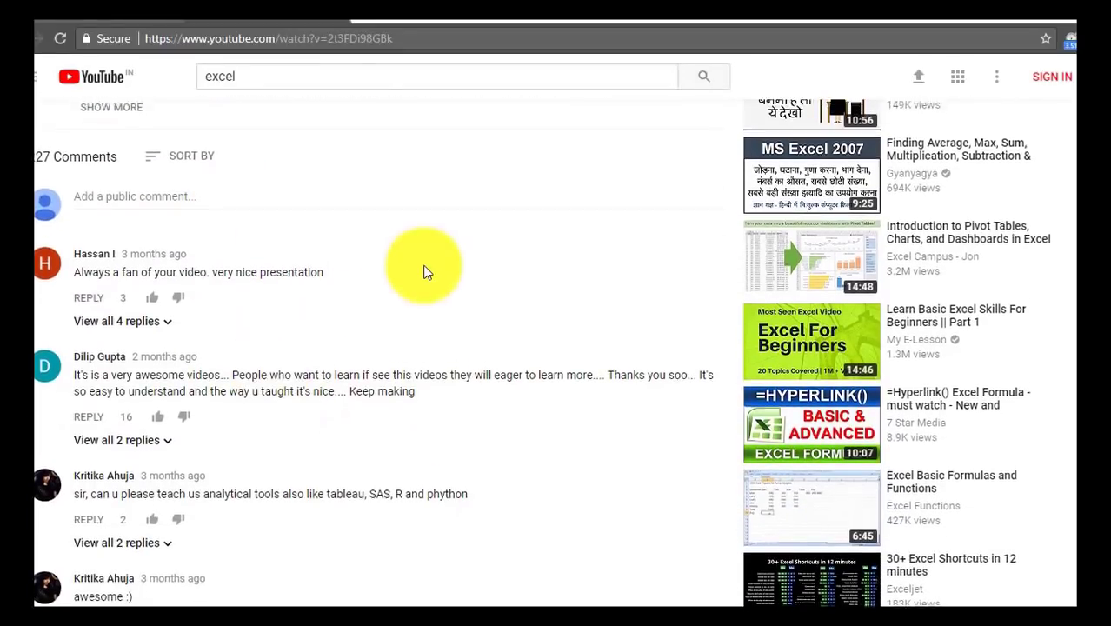
scroll(422, 261, up, 3)
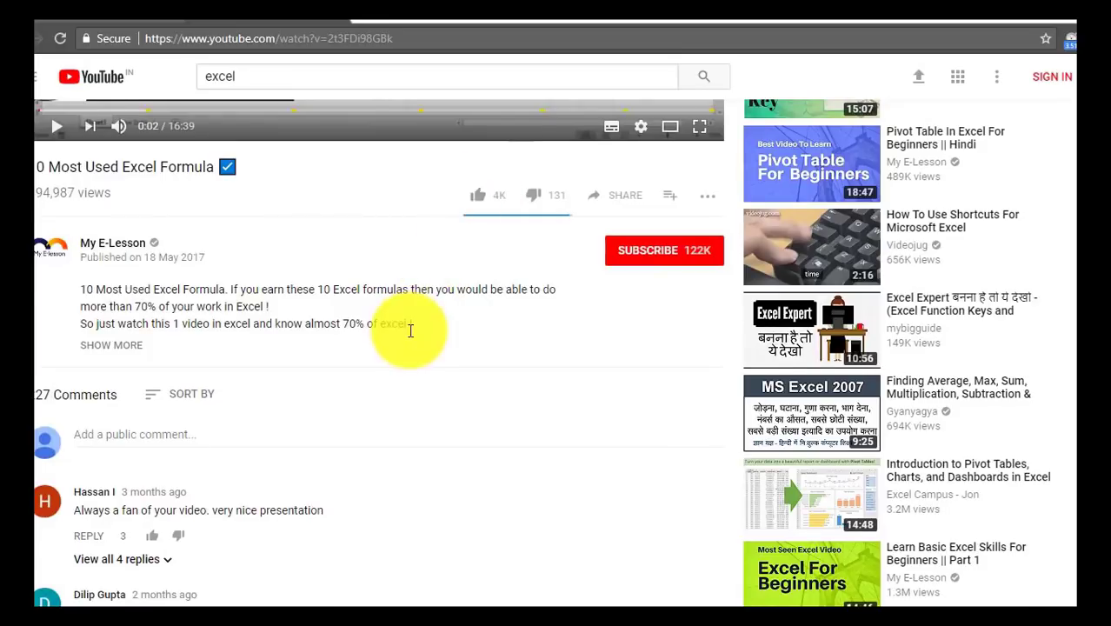
scroll(400, 330, up, 2)
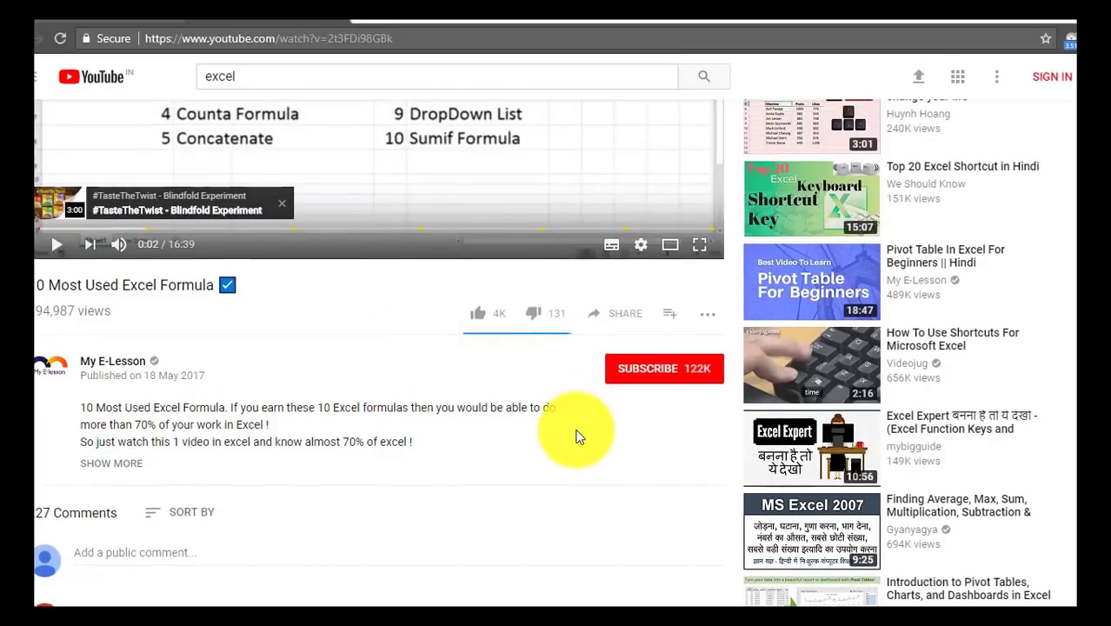
scroll(576, 437, down, 2)
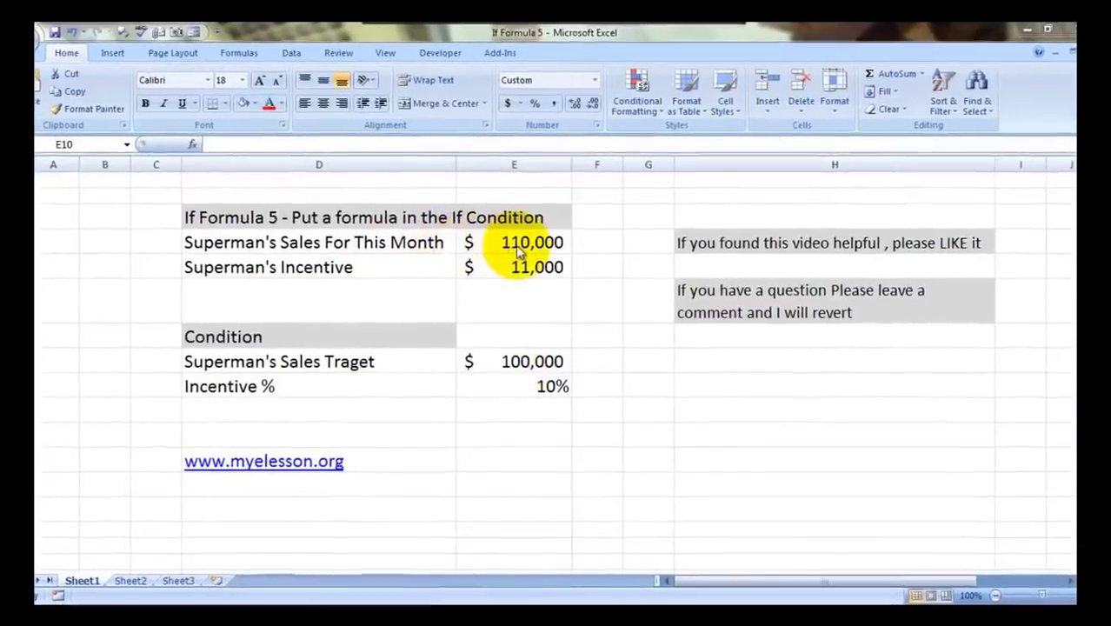
Change sales in E4 to 67,000, then delete the IF formula in E5.
click(516, 244)
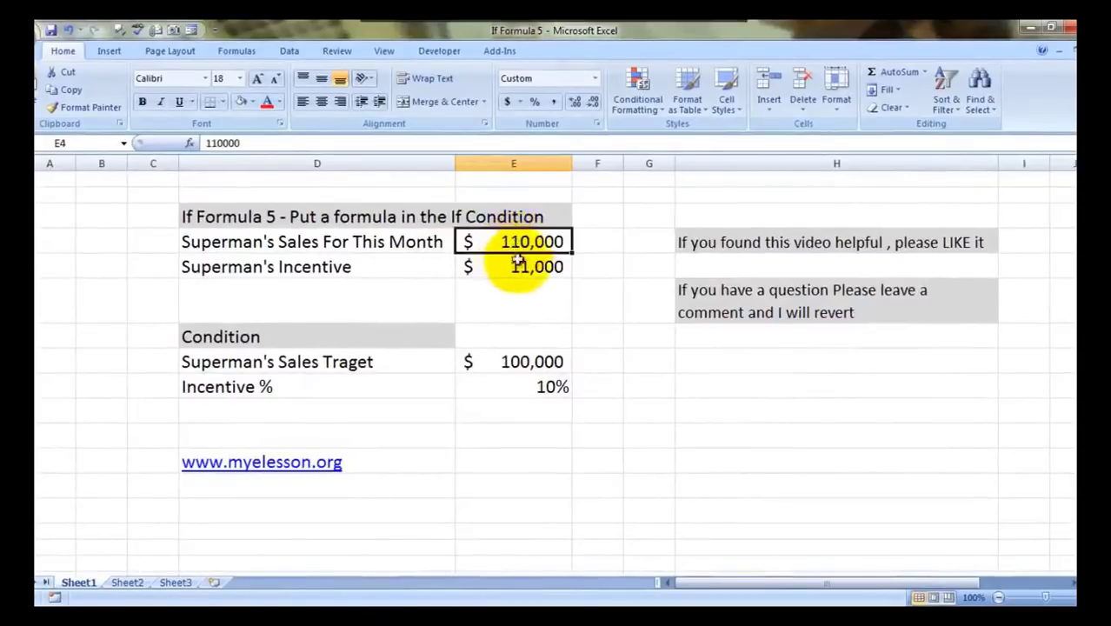
click(519, 267)
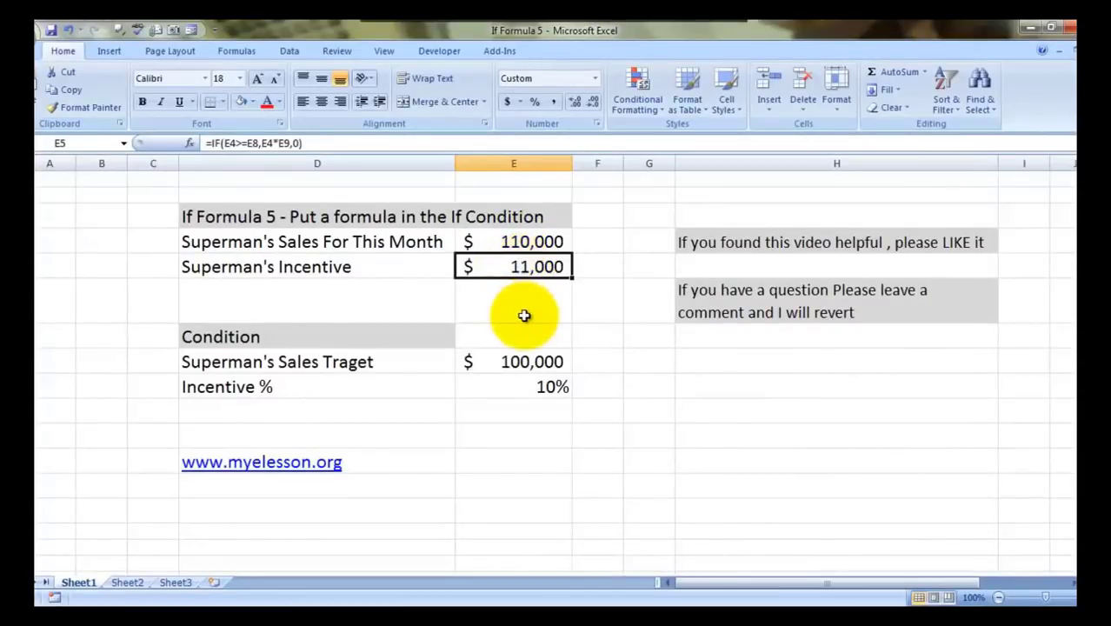
key(Up)
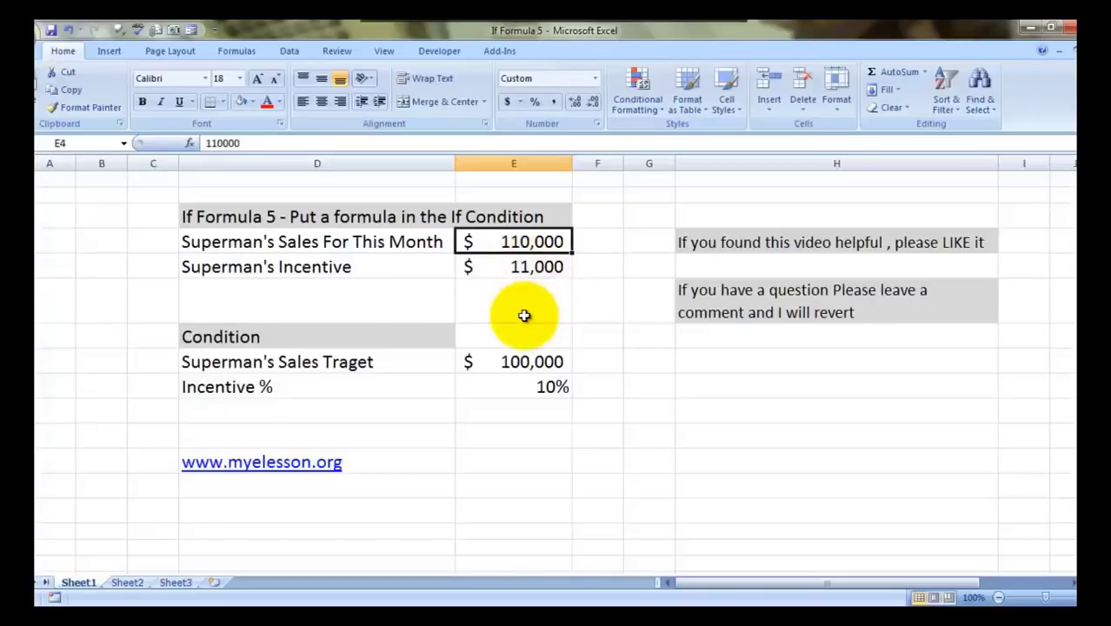
text(67,)
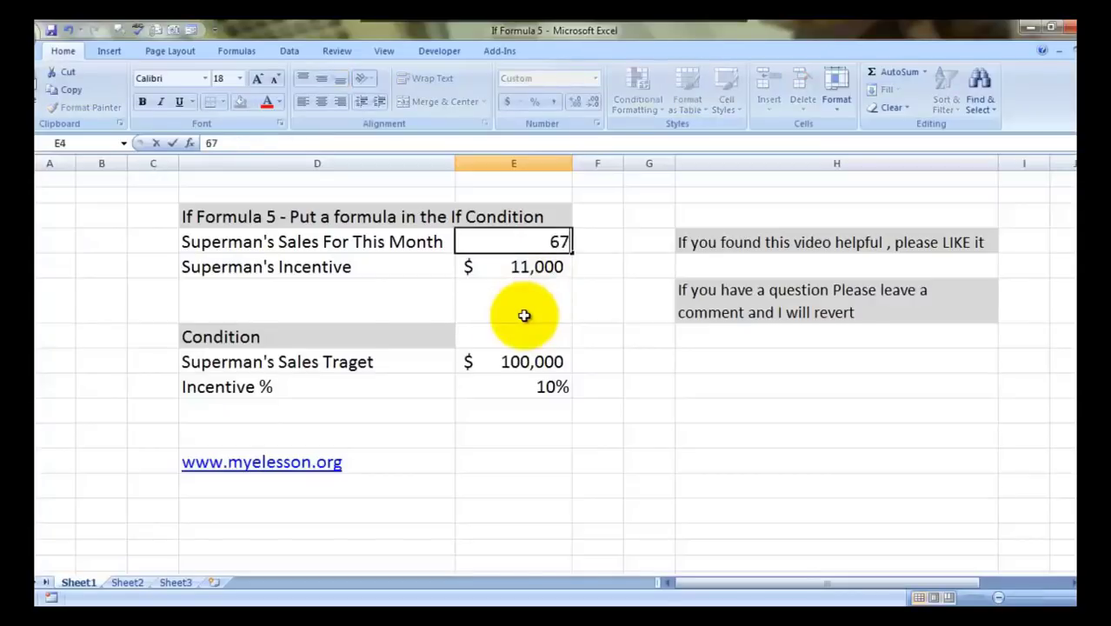
text(000)
key(Return)
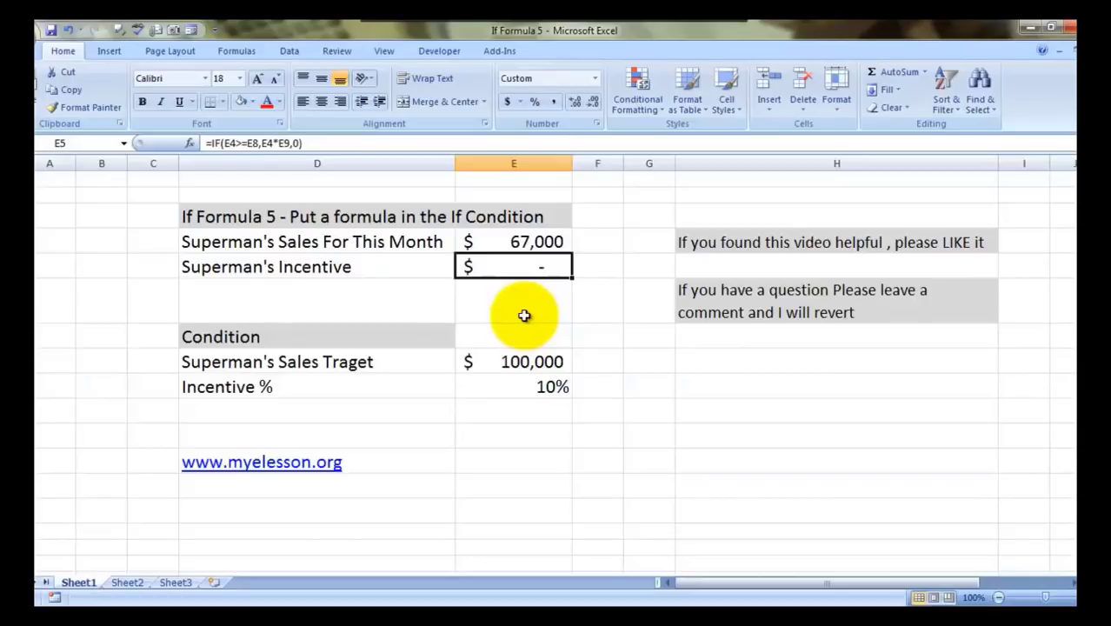
key(Delete)
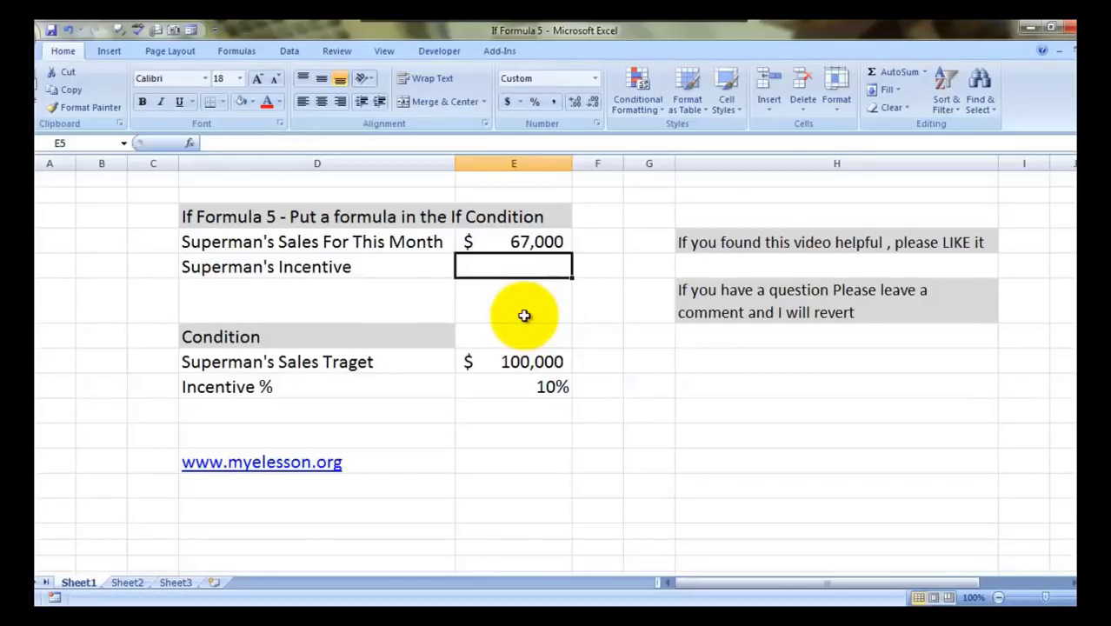
Enter =IF(E4>=E8,E4*E9,"0") in E5, accepting Excel's suggested correction.
text(=if)
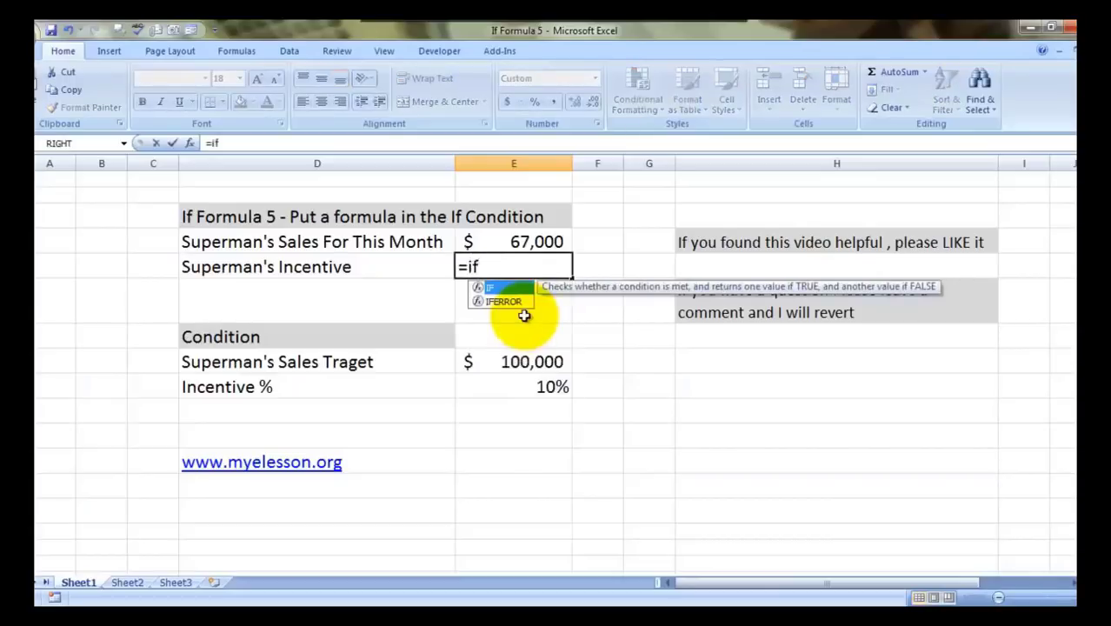
key(Tab)
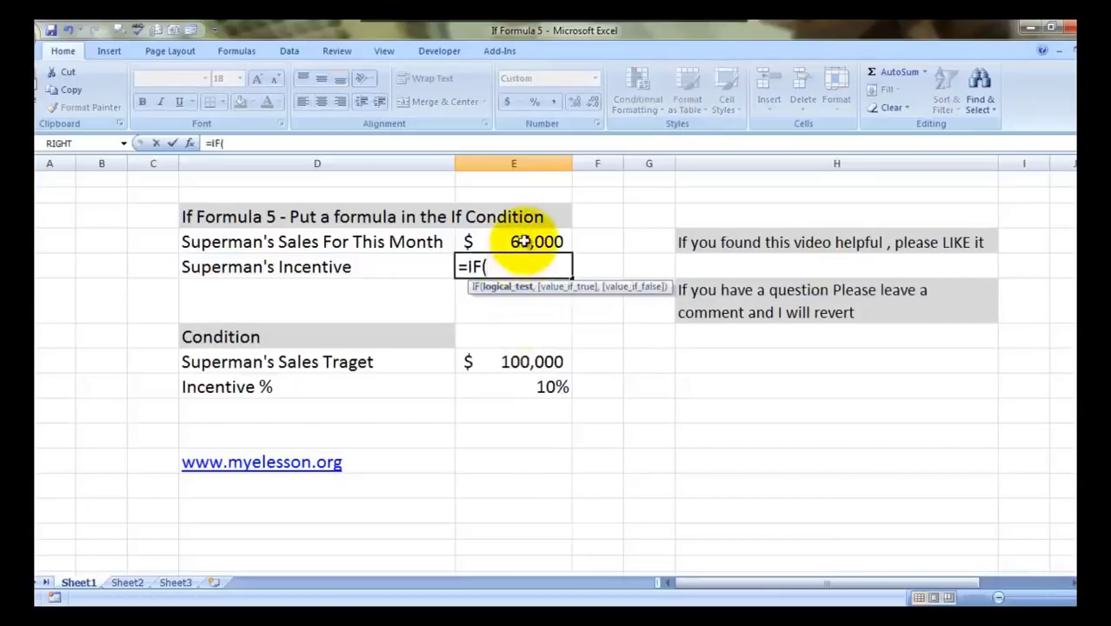
click(524, 243)
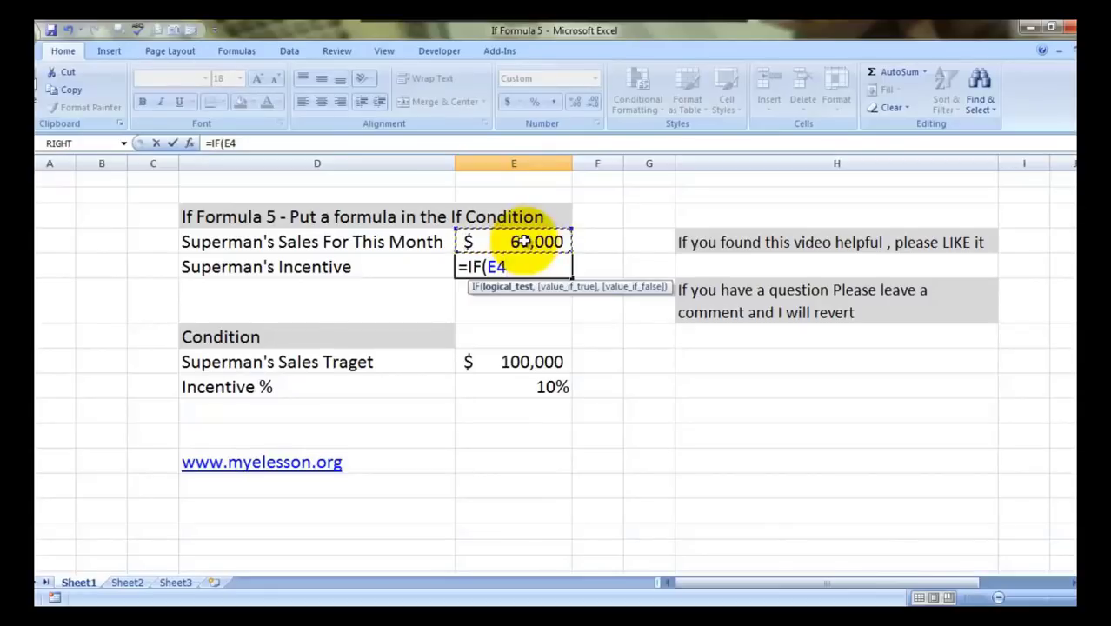
text(=)
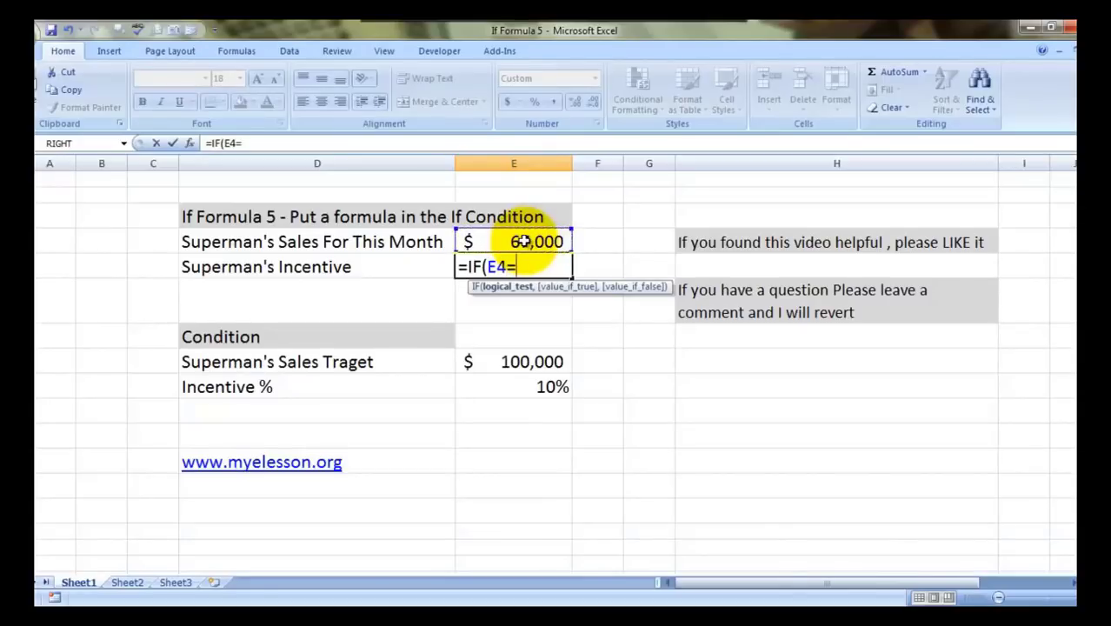
text(>)
click(526, 356)
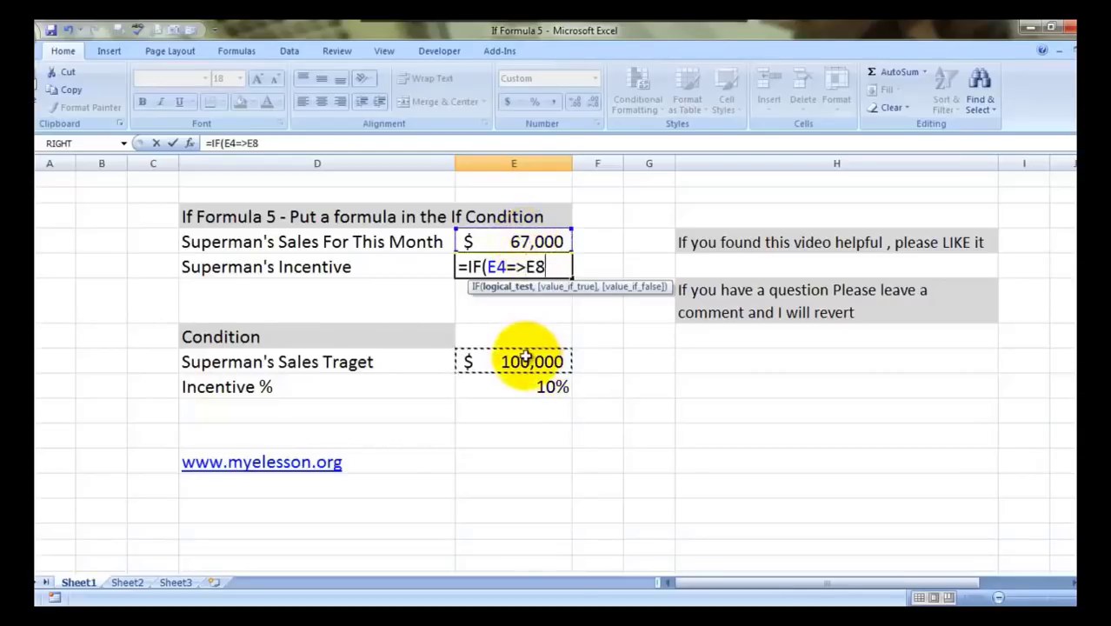
text(,)
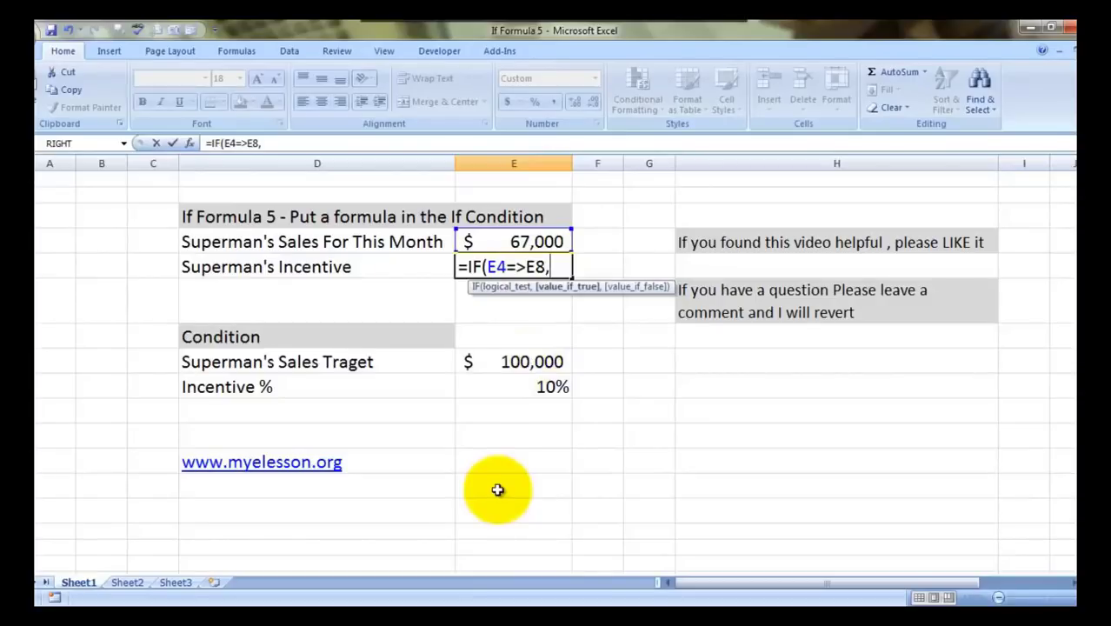
click(522, 242)
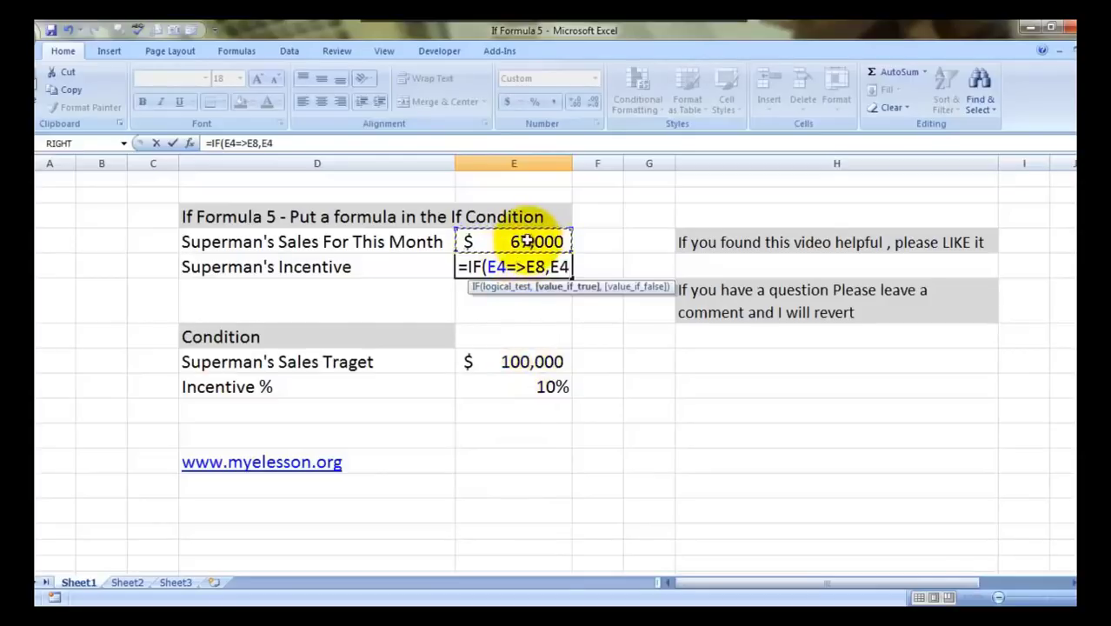
text(*)
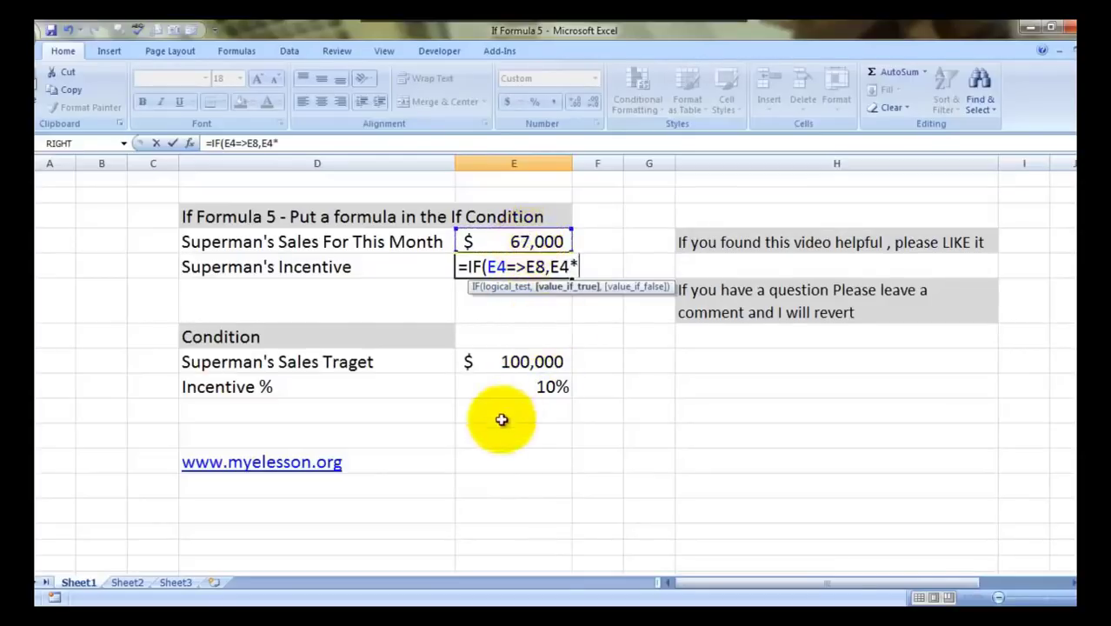
click(538, 386)
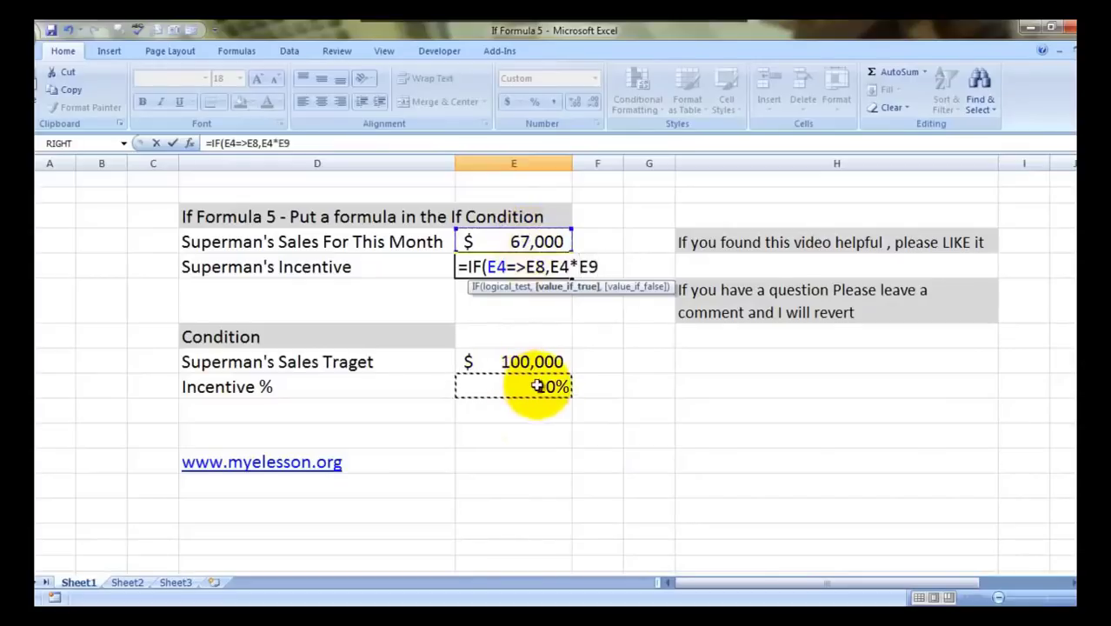
text(,)
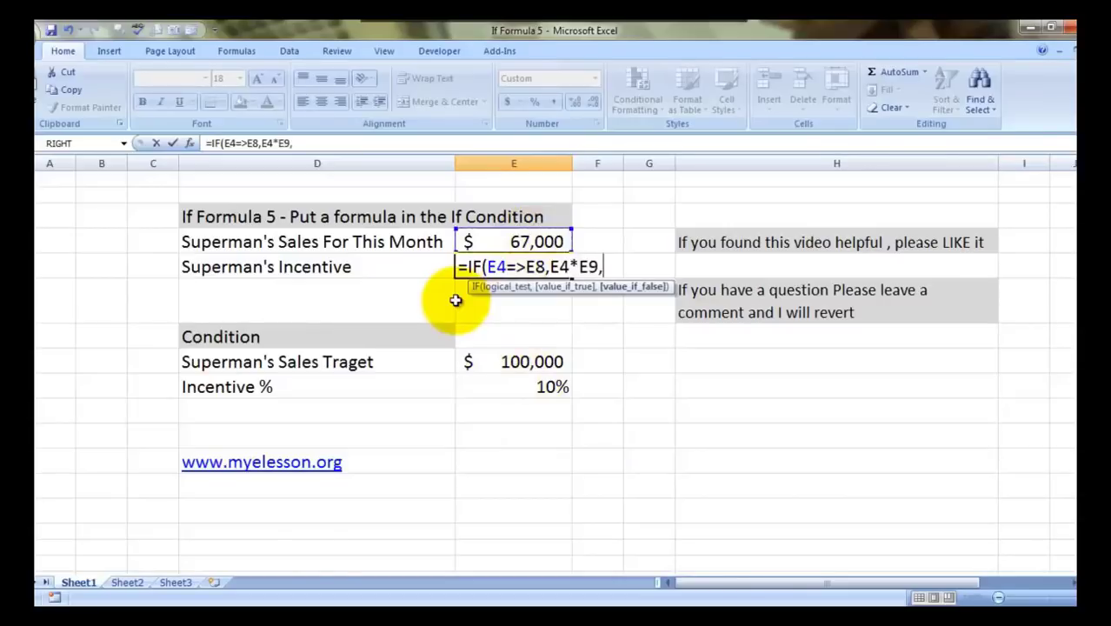
text("0")
text())
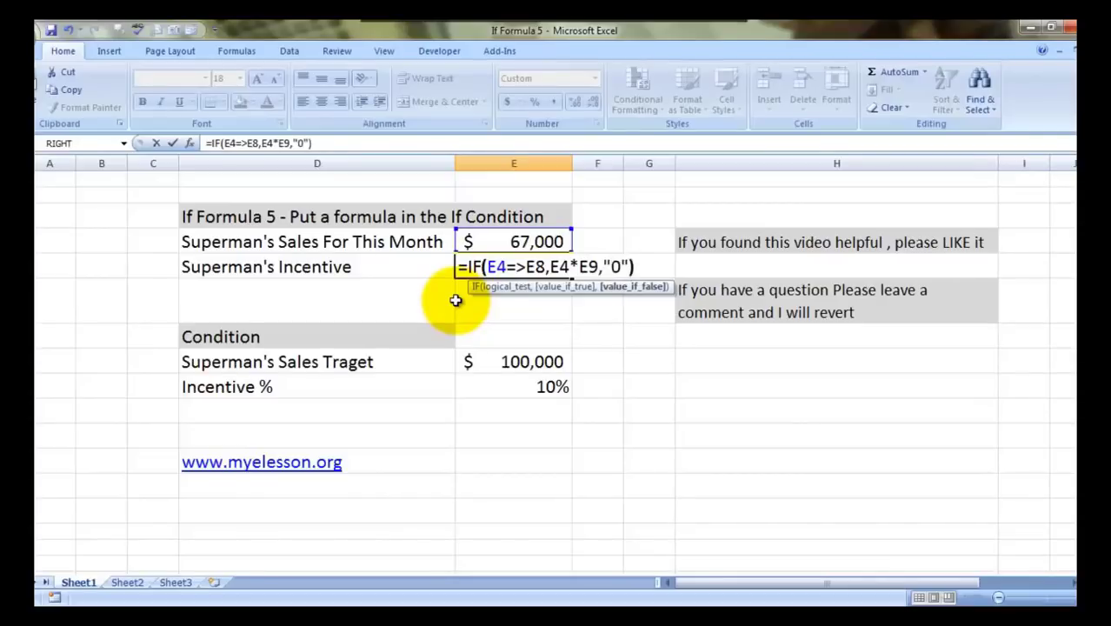
key(Return)
key(Return)
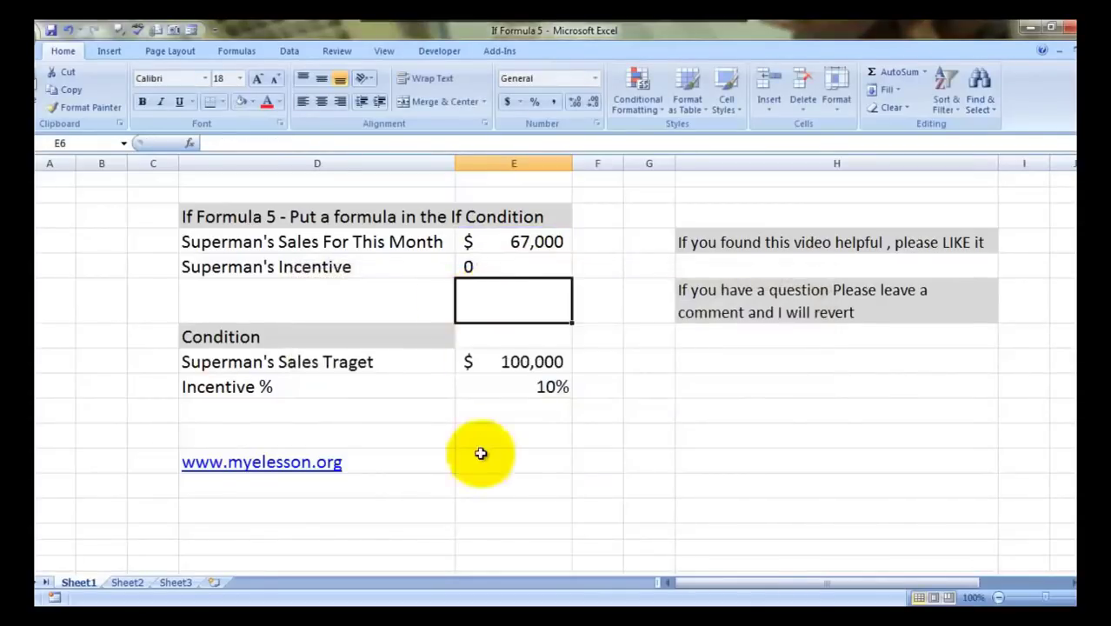
key(Up)
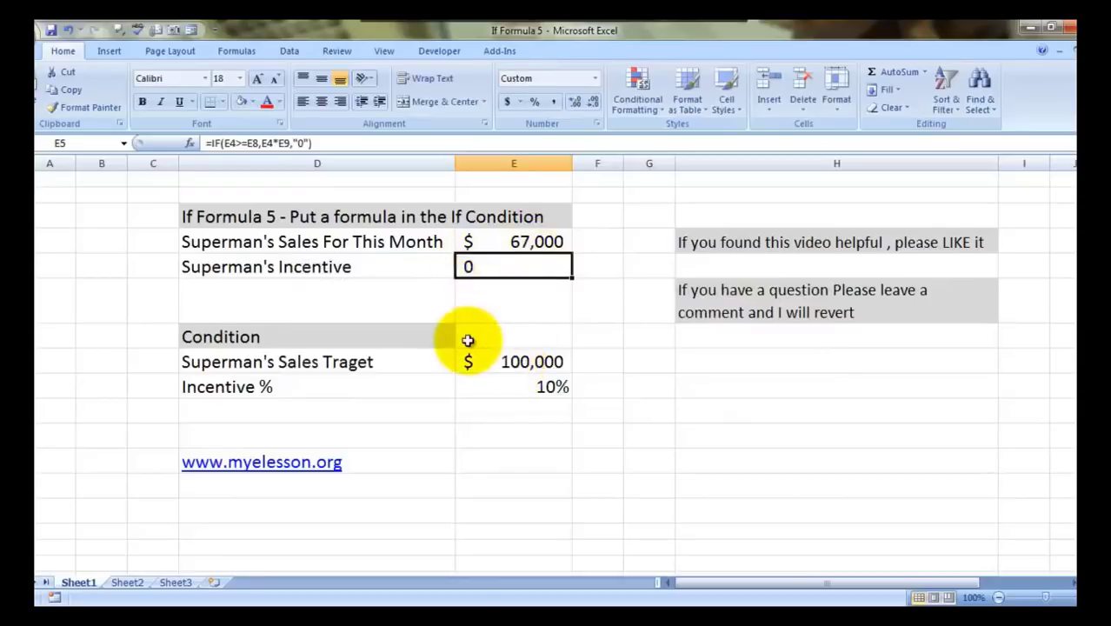
Raise sales in E4 to 120,000 so the incentive becomes 12,000.
key(Up)
text(1)
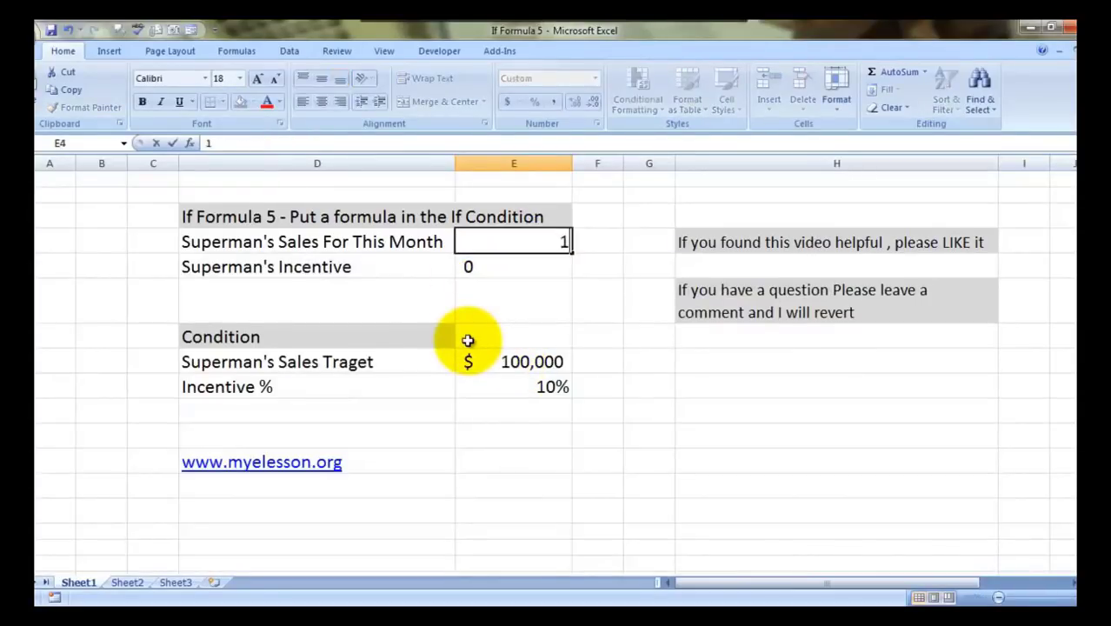
text(20000)
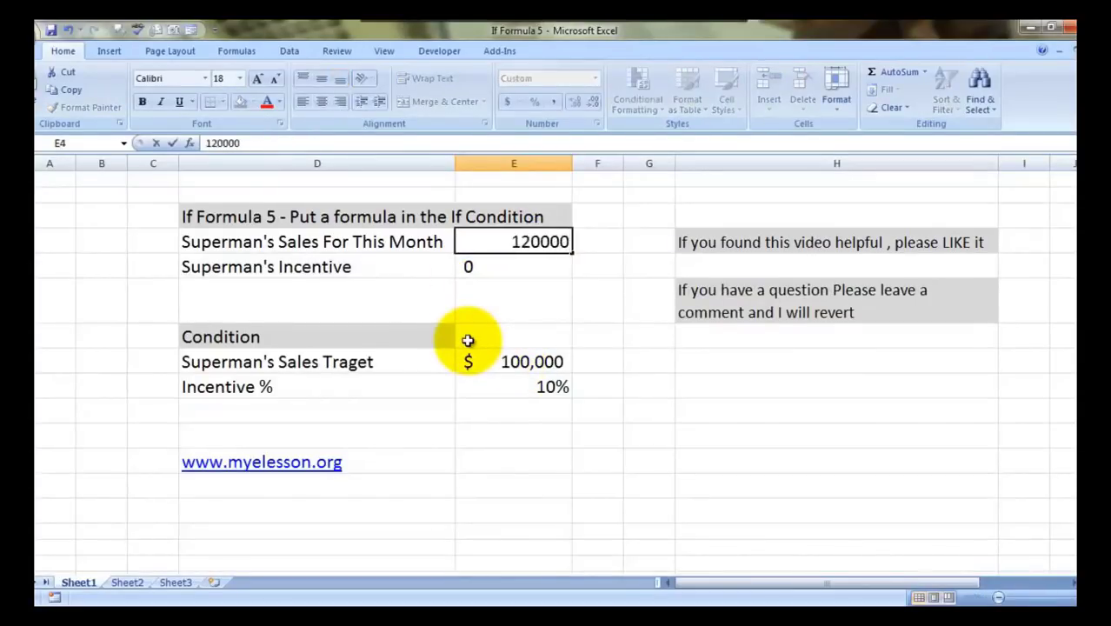
key(Return)
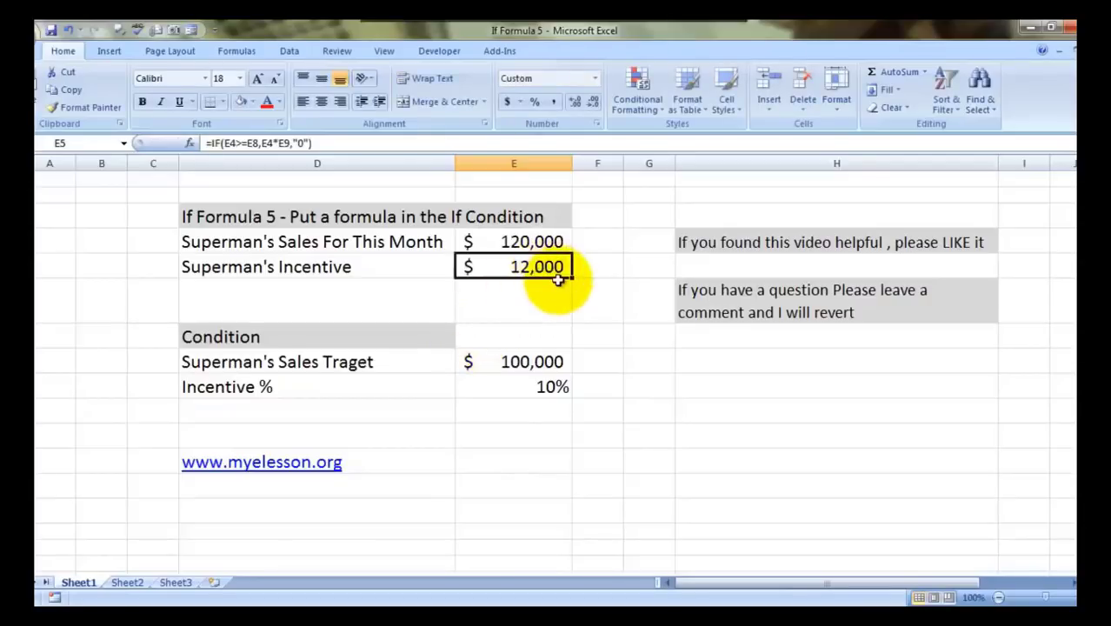
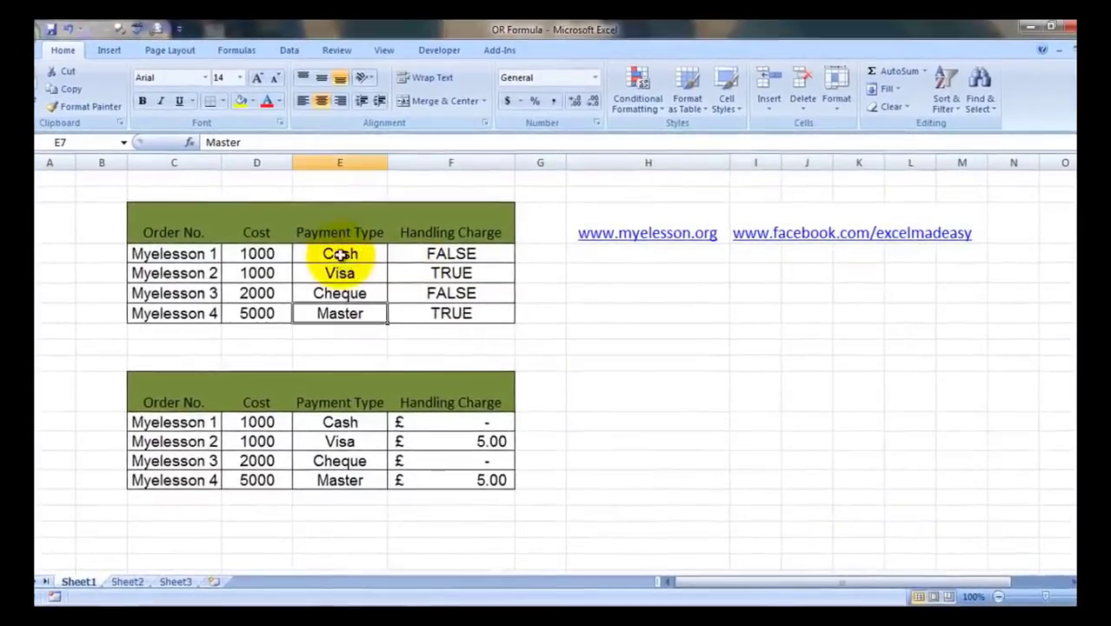
Review the payment types in column E, starting from the first order's Cash entry.
key(Up)
key(Up)
key(Down)
key(Down)
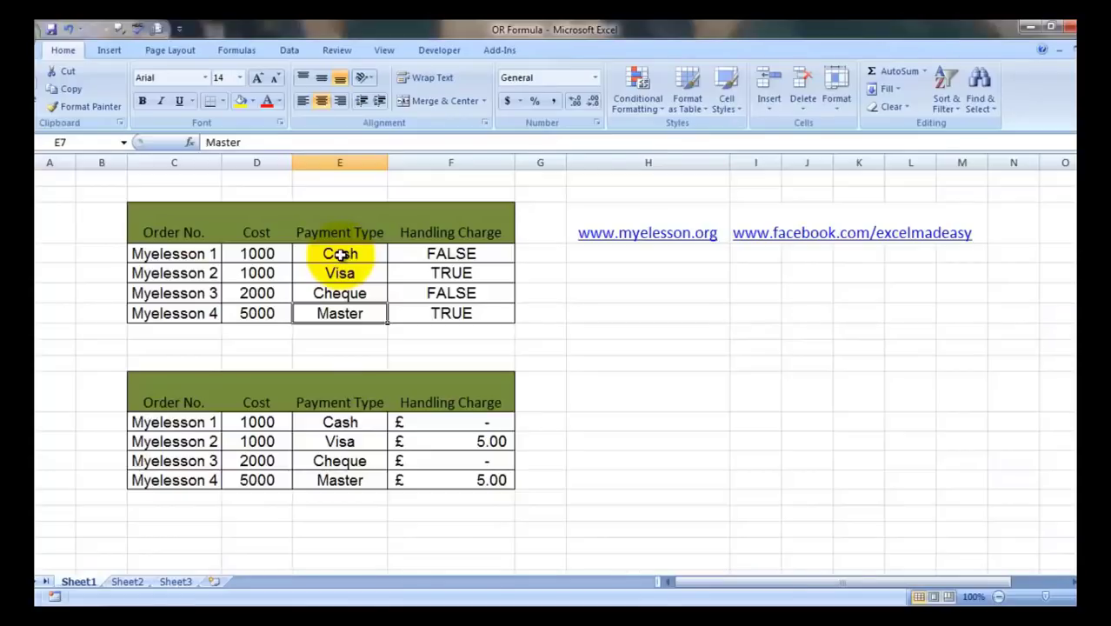
key(Up)
key(Up)
key(Up)
key(Up)
key(Left)
key(Left)
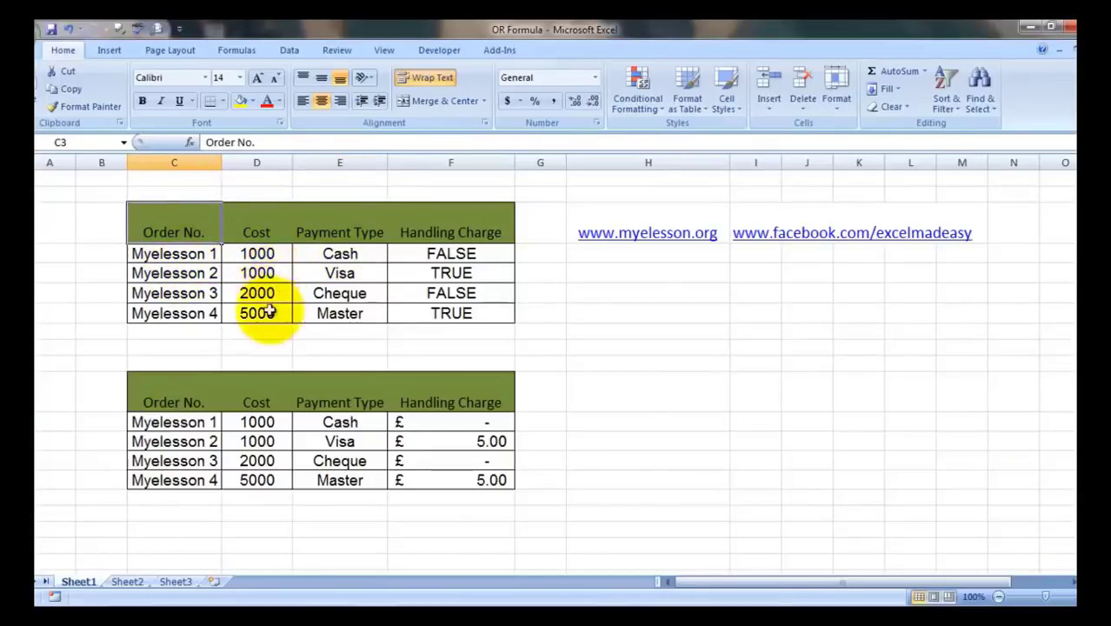
click(361, 251)
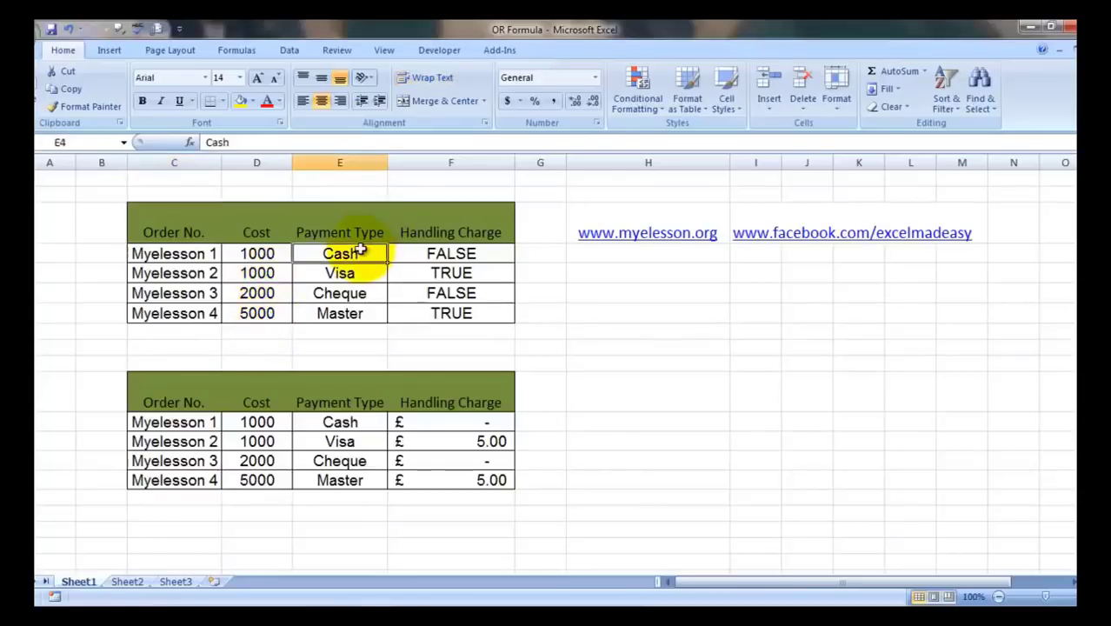
key(Down)
key(Down)
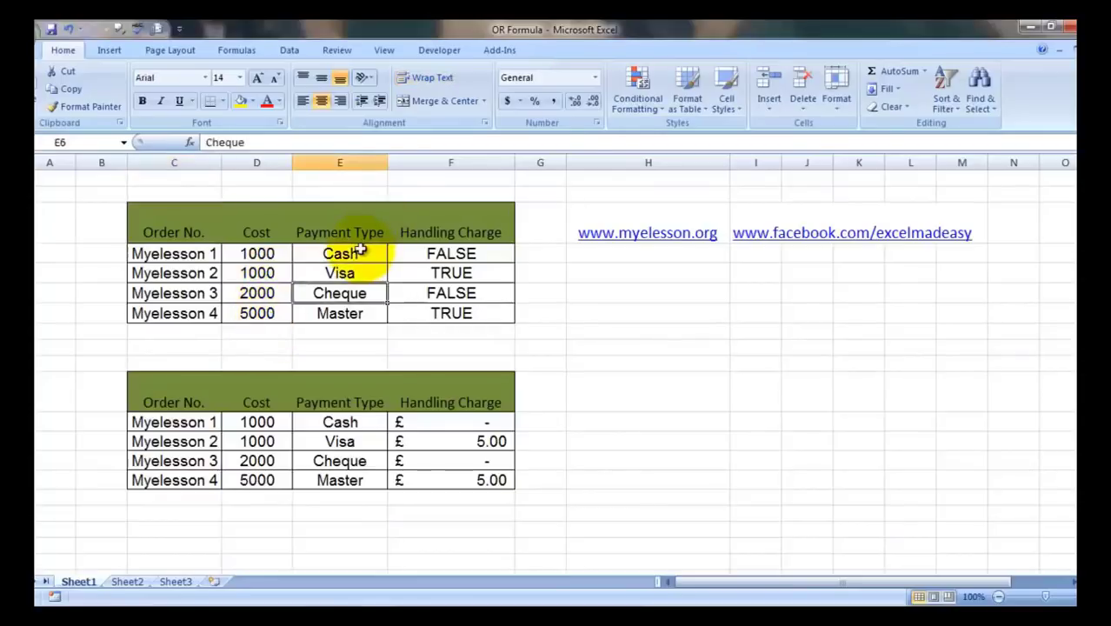
key(Down)
key(Up)
key(Up)
key(Down)
key(Down)
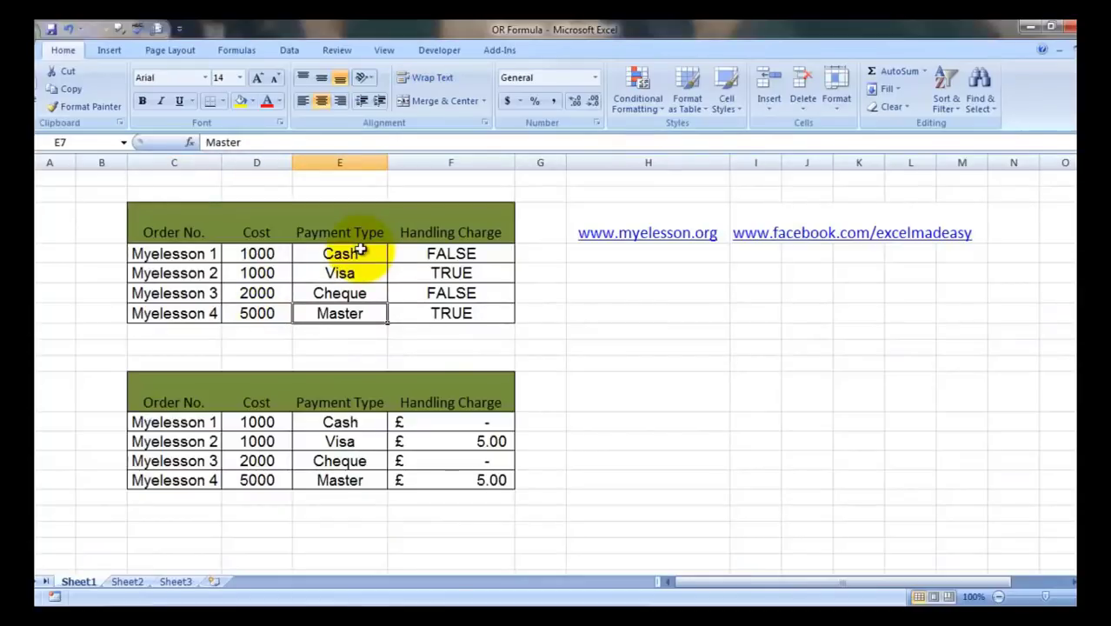
key(Right)
key(Left)
key(Left)
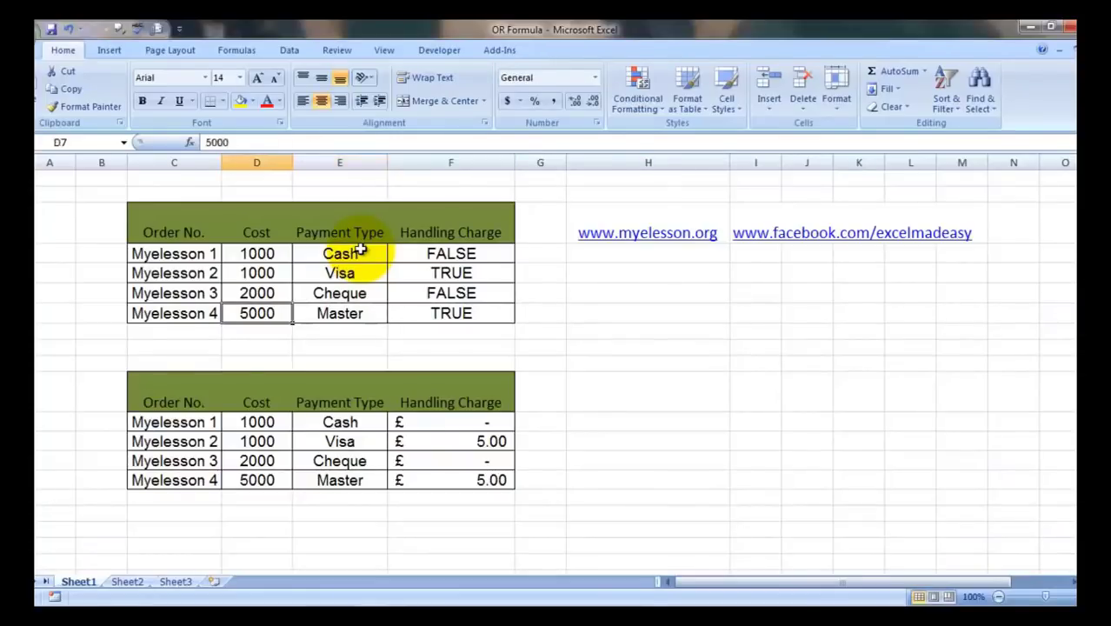
Compare the existing OR formulas in F4 and F5 with the Visa and Master payment types.
key(Right)
key(Up)
key(Right)
key(Up)
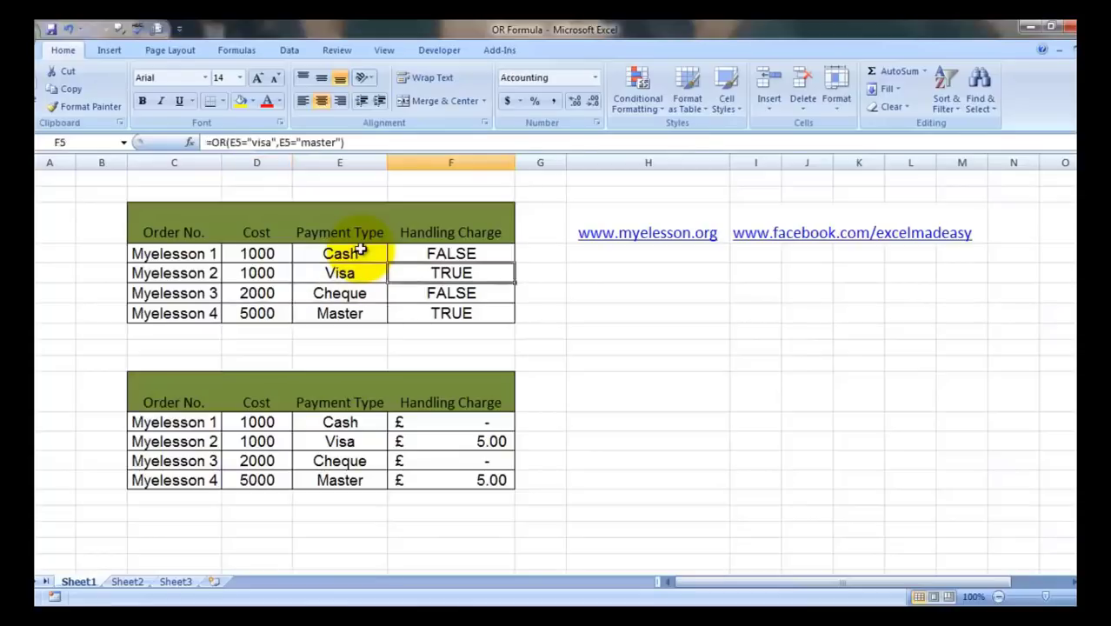
key(Up)
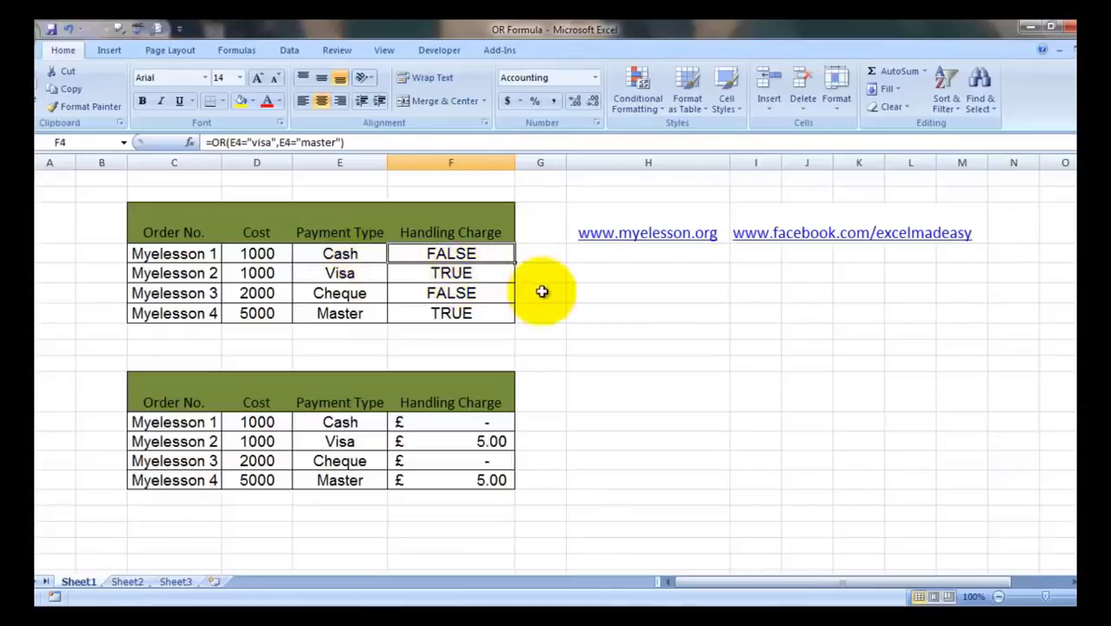
click(491, 275)
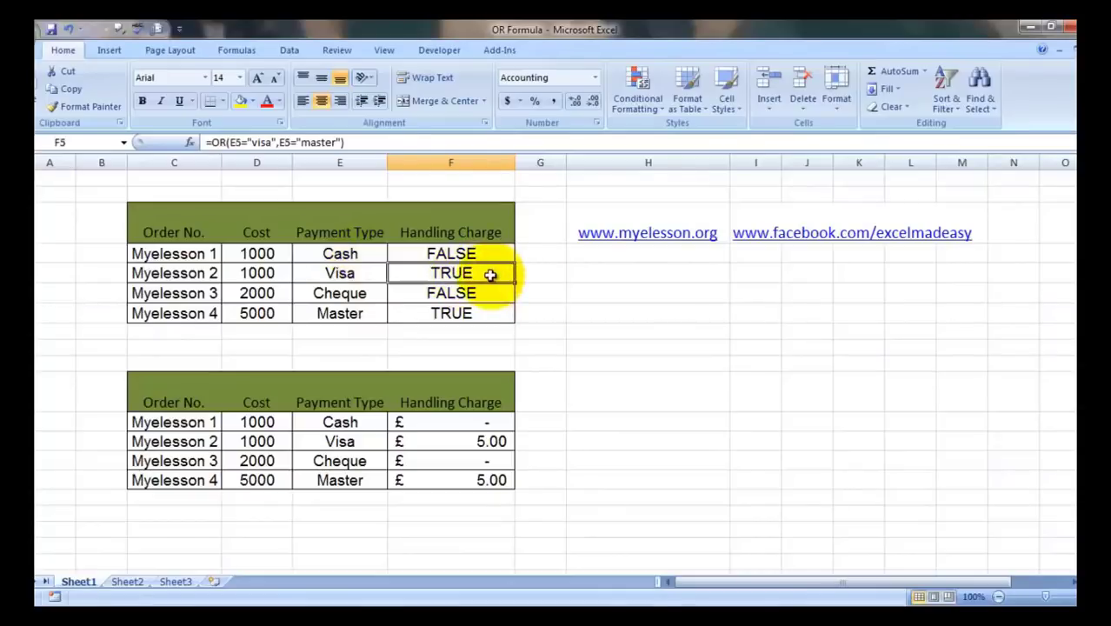
click(372, 274)
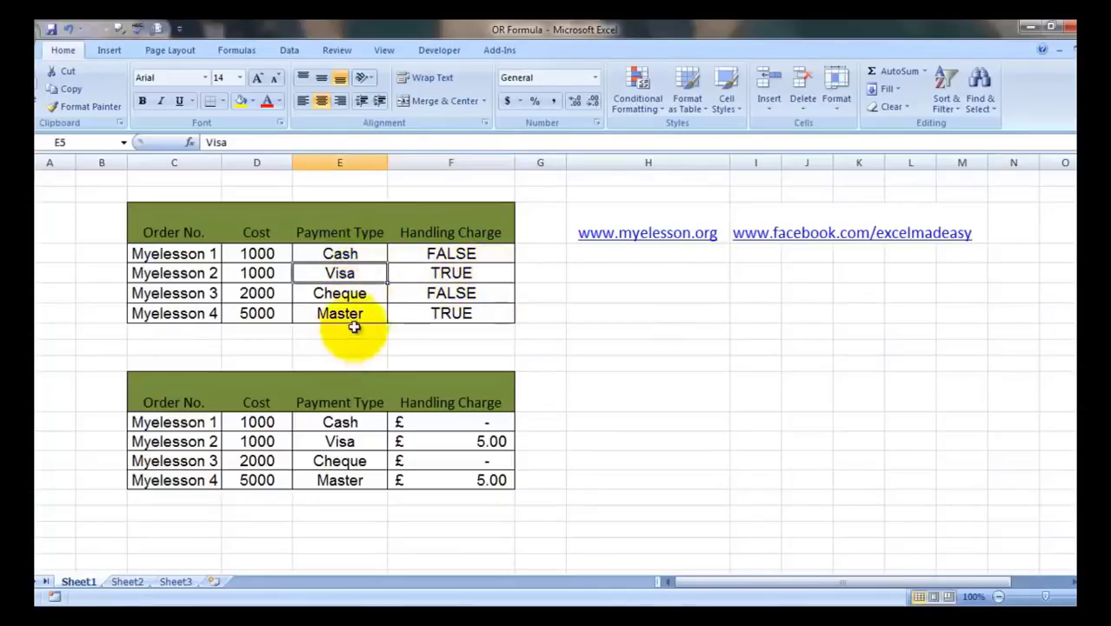
click(366, 315)
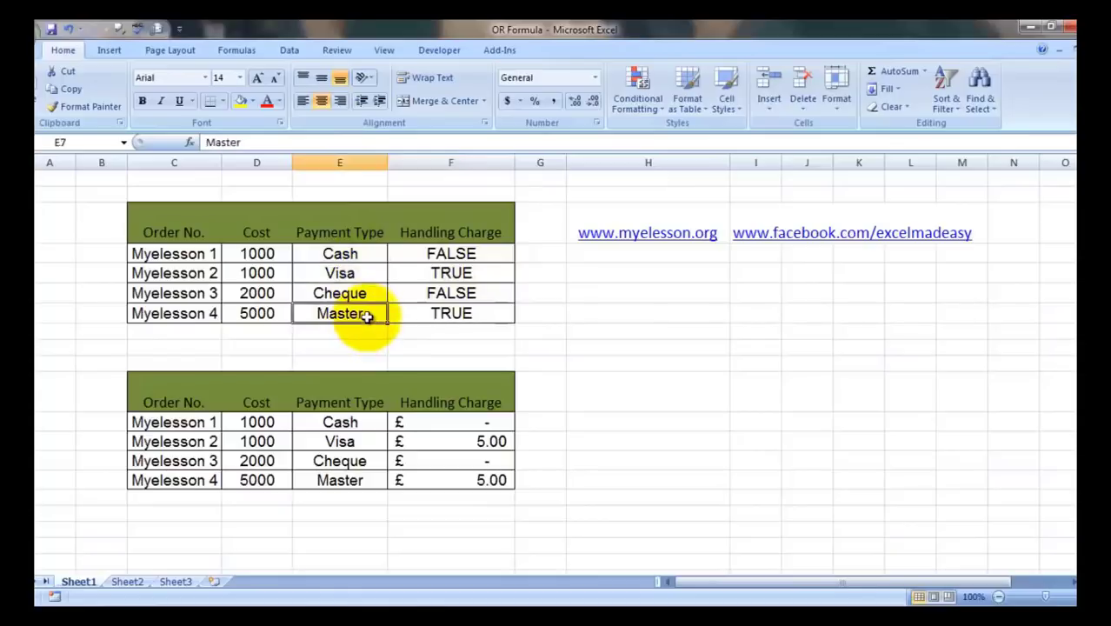
key(Right)
key(Up)
key(Up)
key(Up)
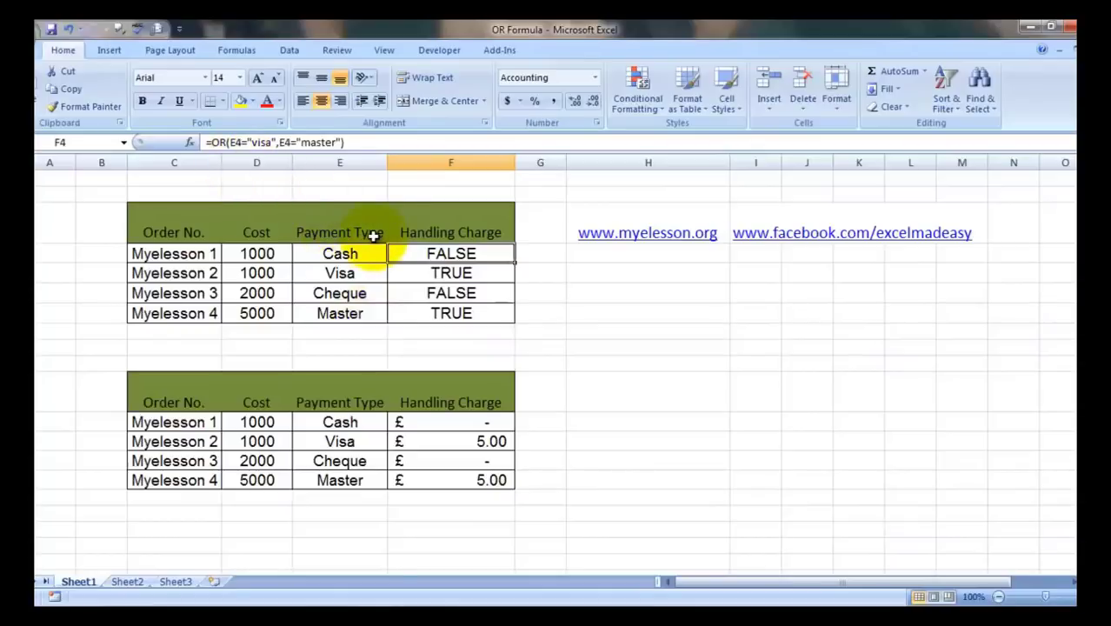
Replace F4 with =OR(E4="Visa",E4="Master"), which returns FALSE for the Cash order.
key(Delete)
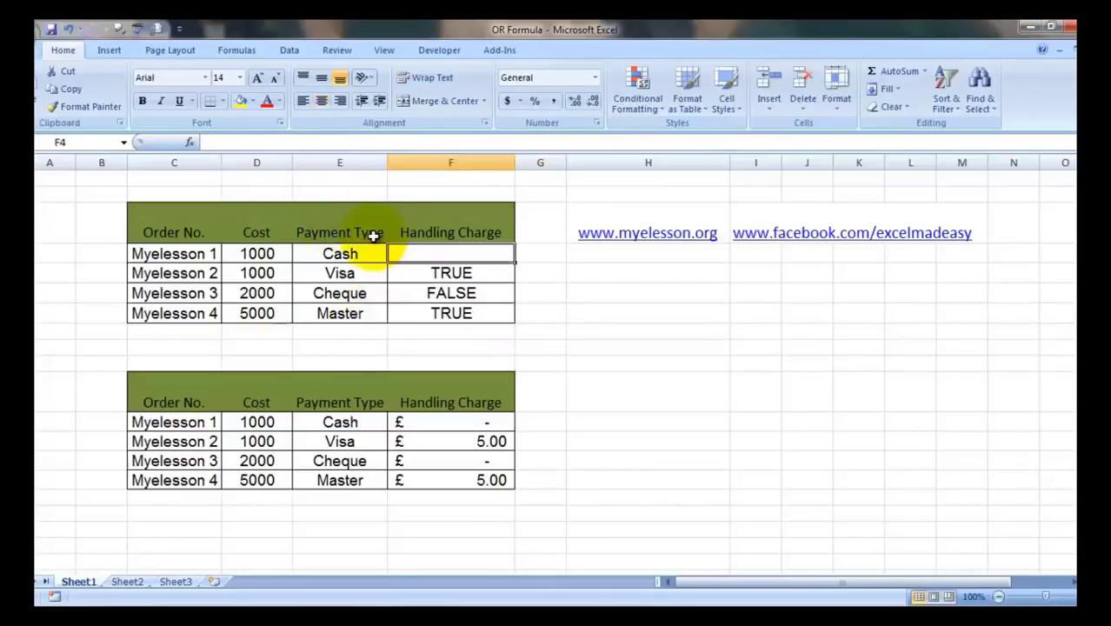
text(=o)
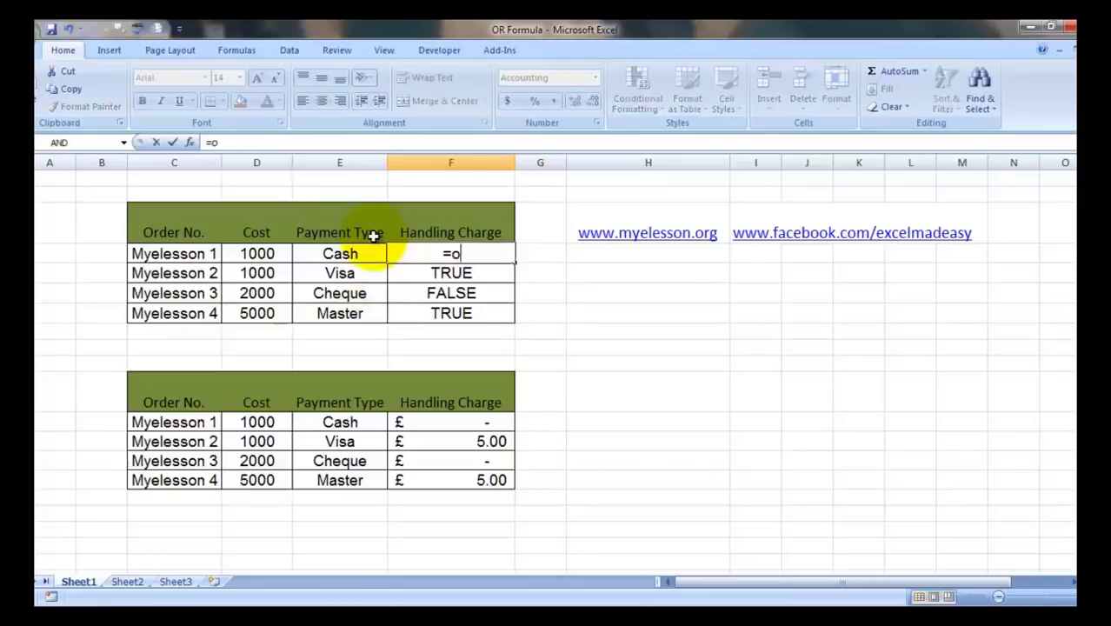
text(r)
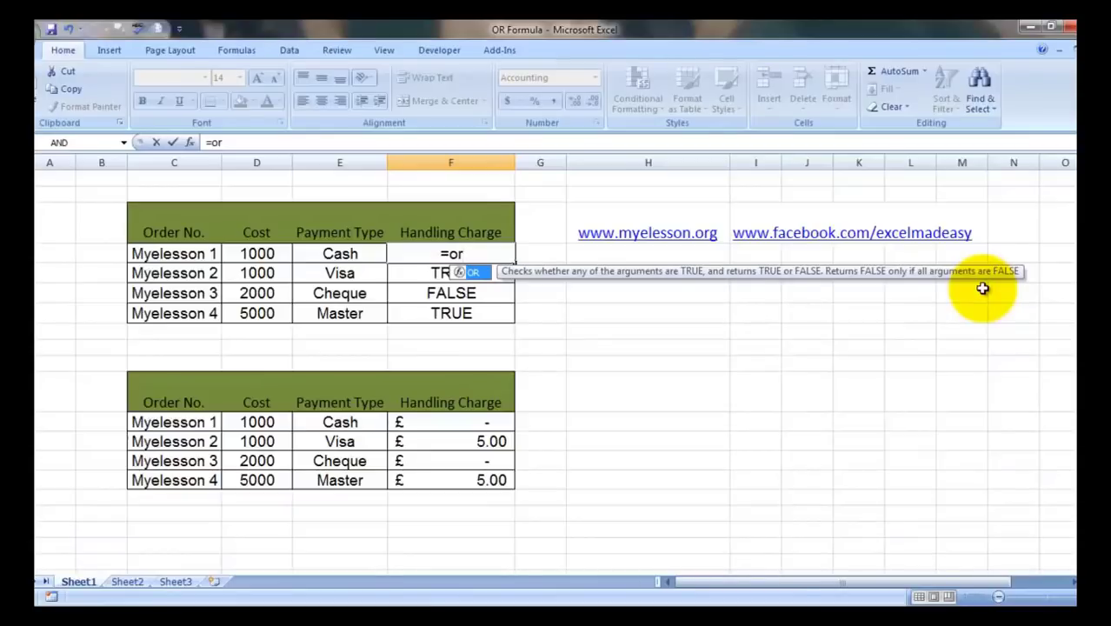
text(()
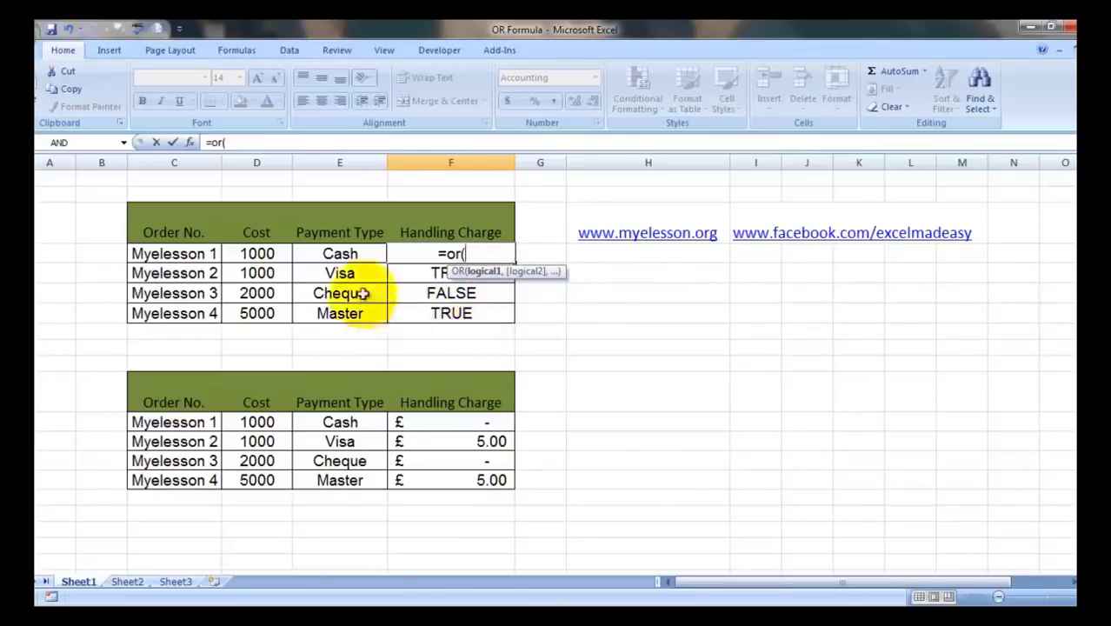
click(356, 253)
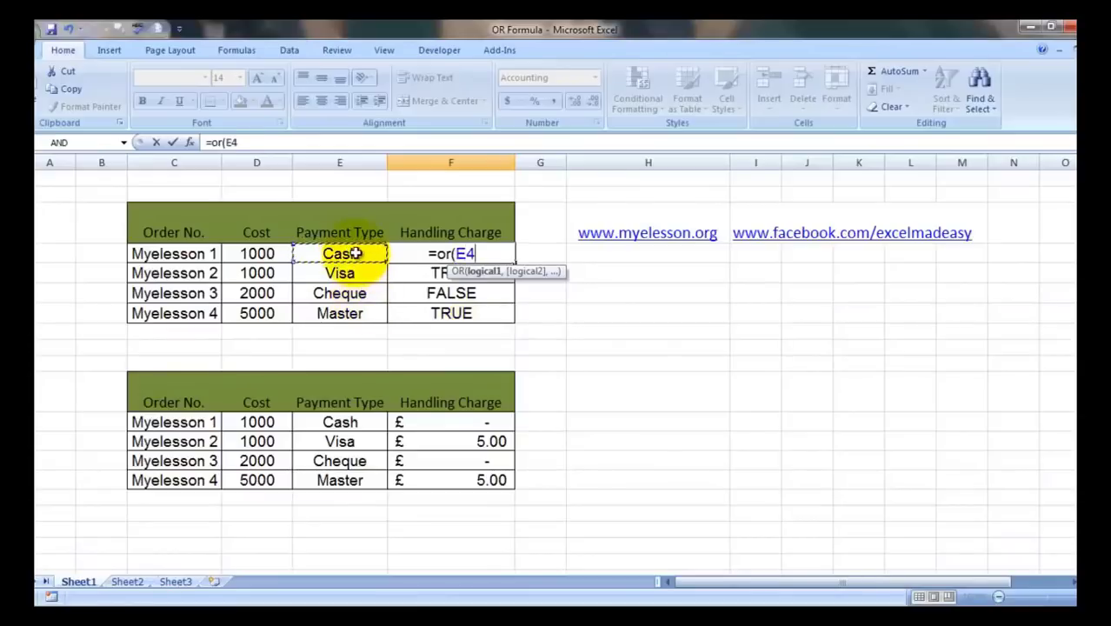
text(=)
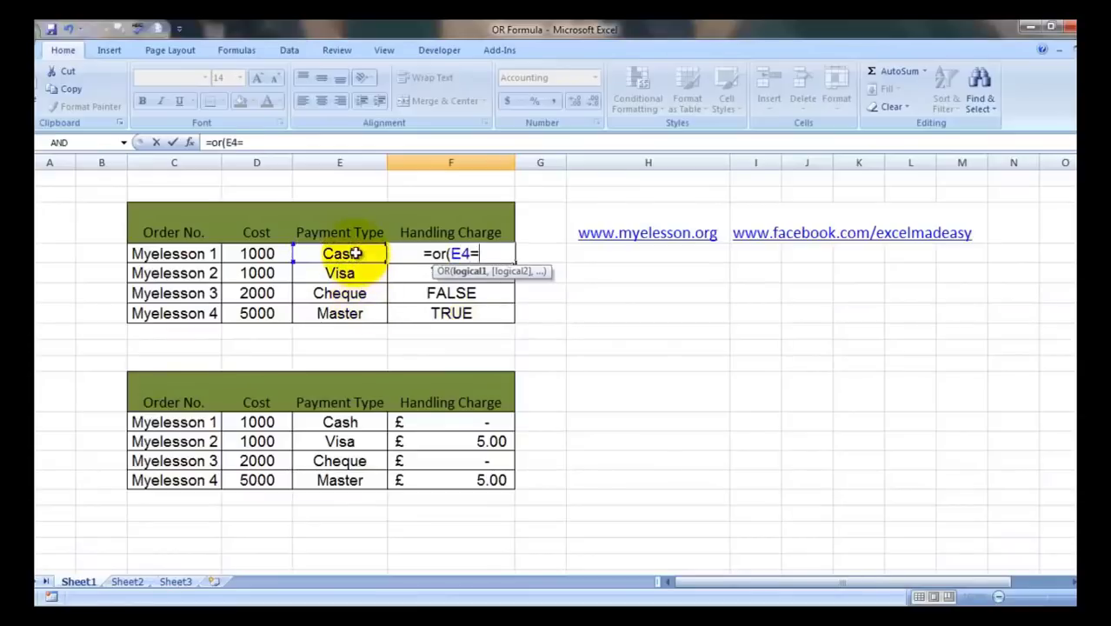
text(")
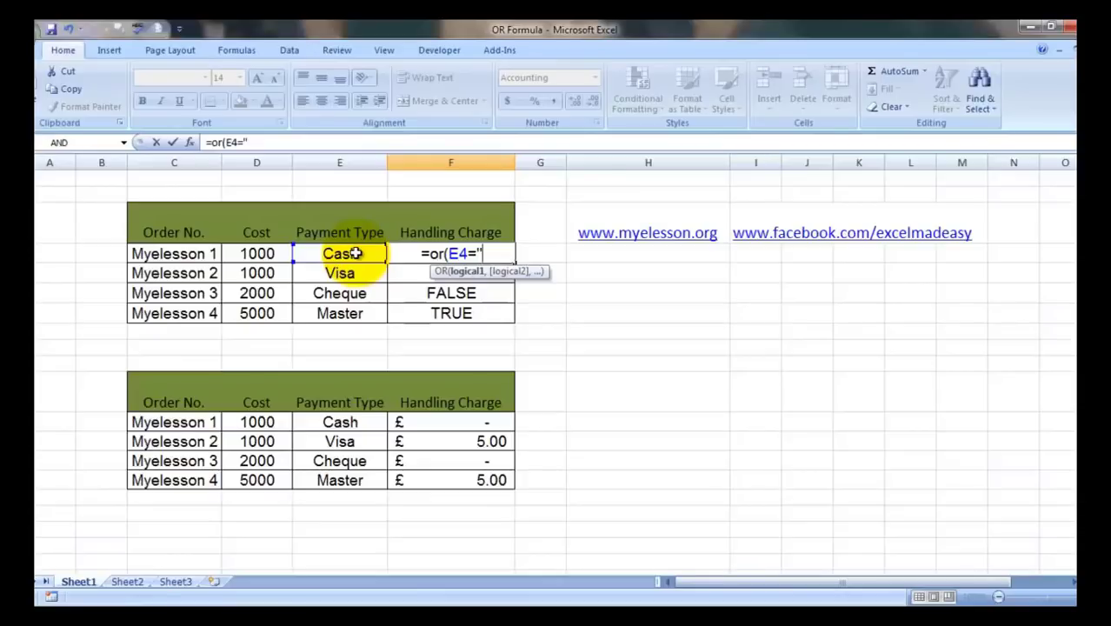
text(Visa)
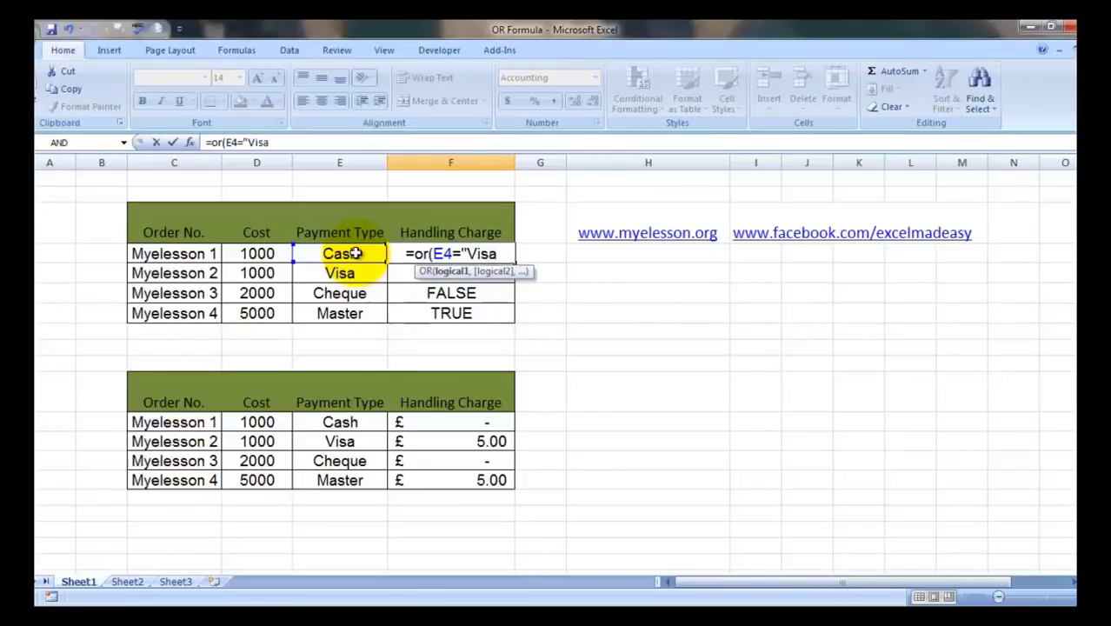
text(")
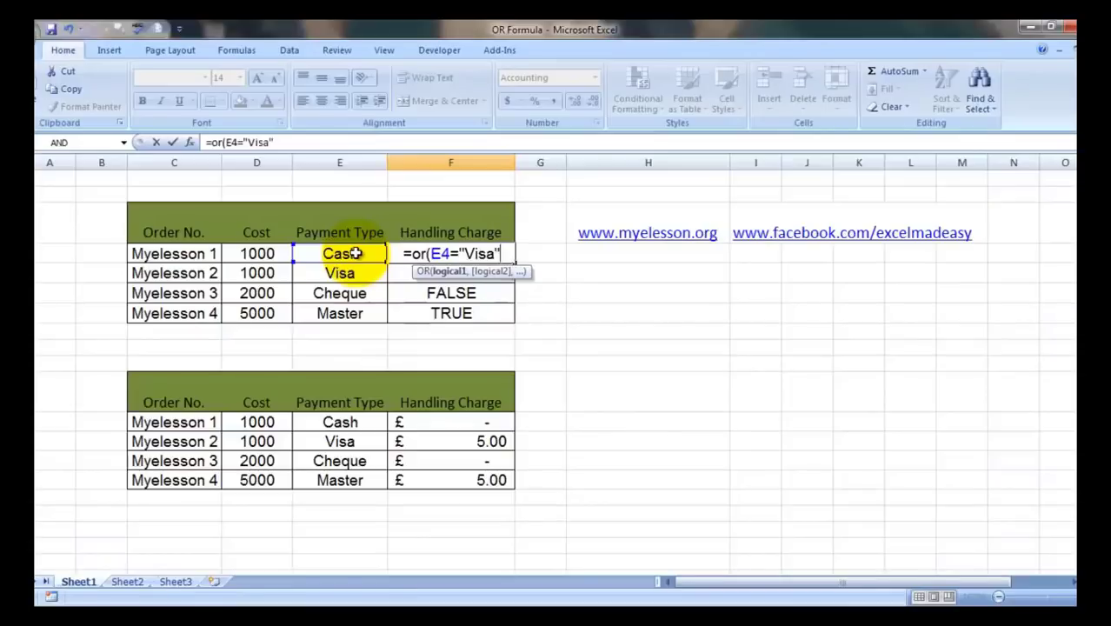
text(,)
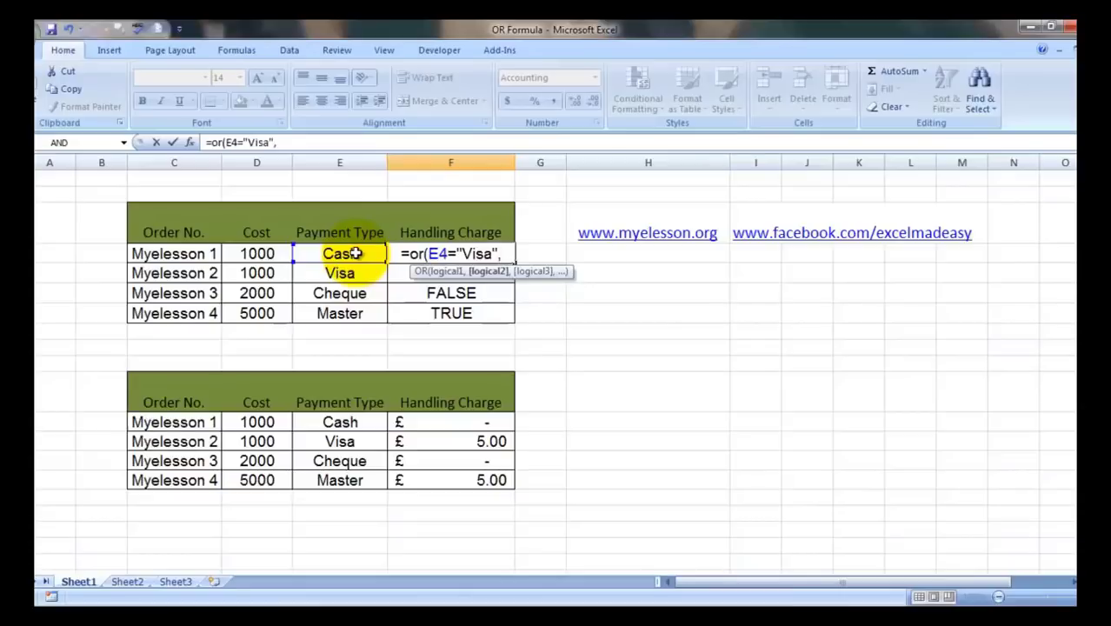
text(e)
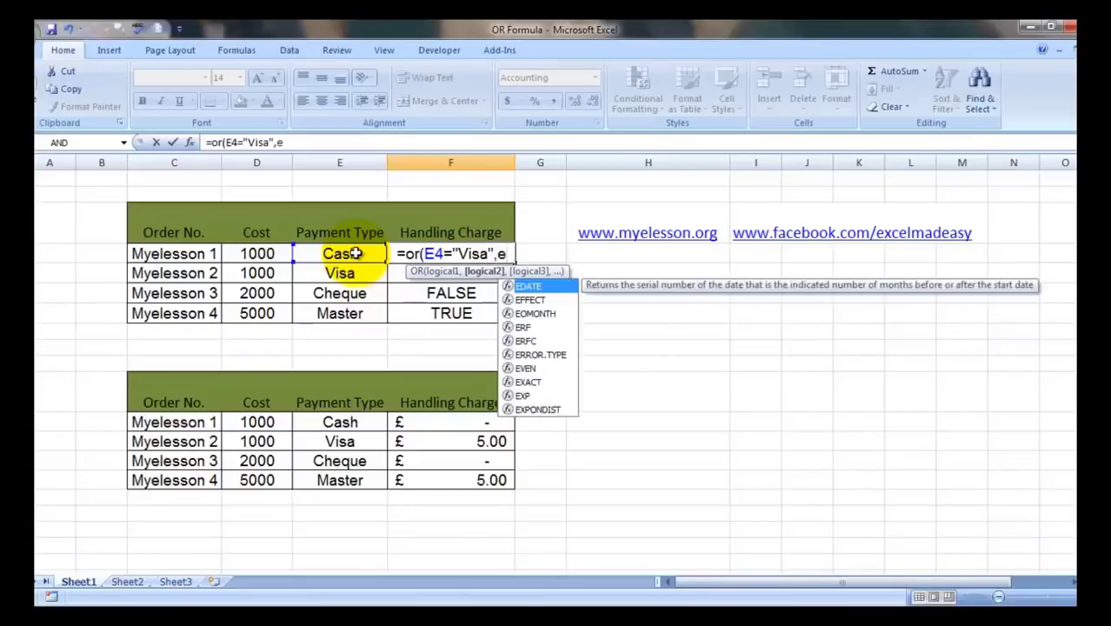
text(4)
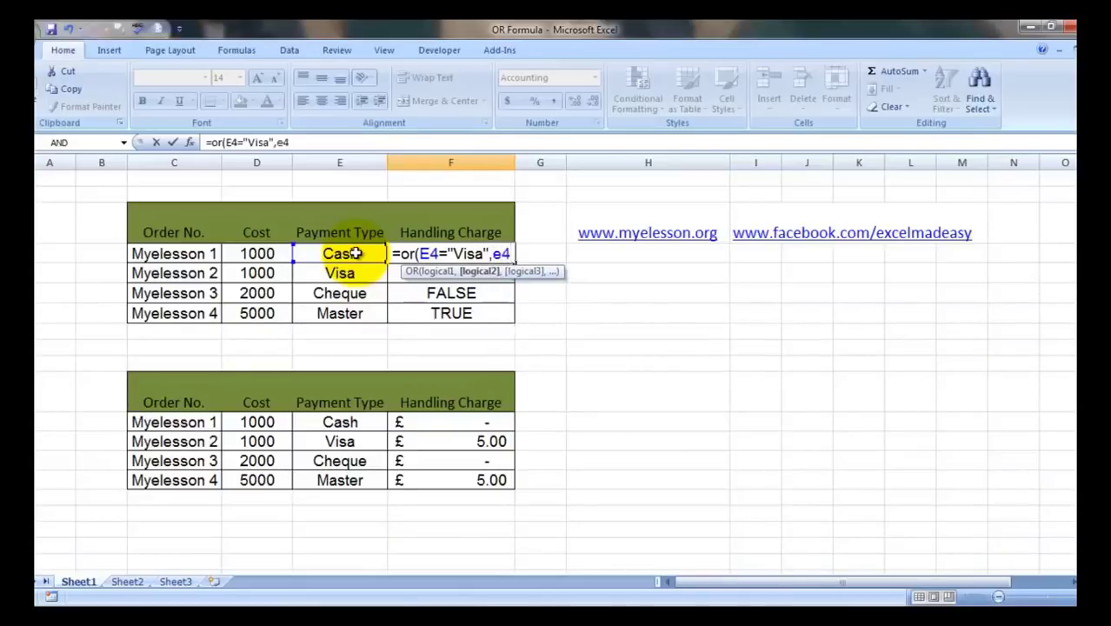
text(=")
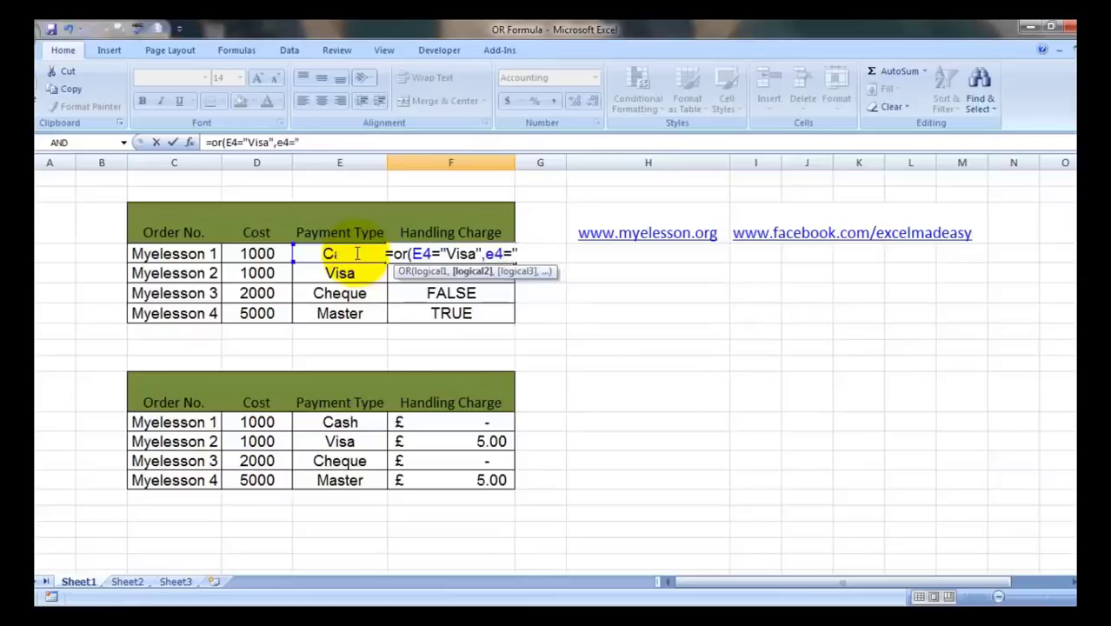
text(Mas)
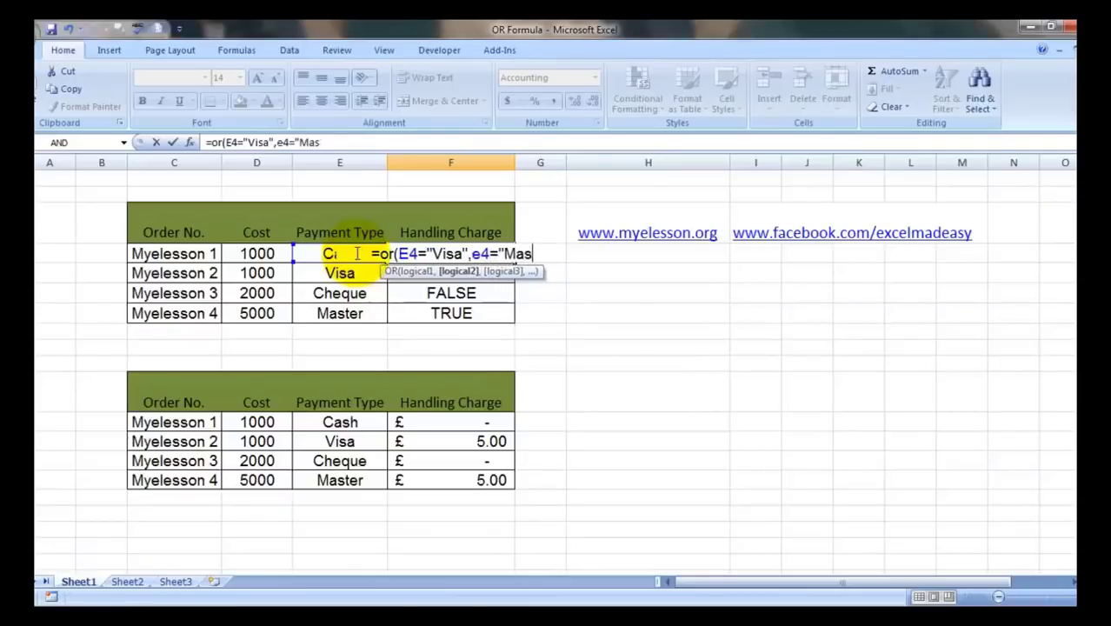
text(ter")
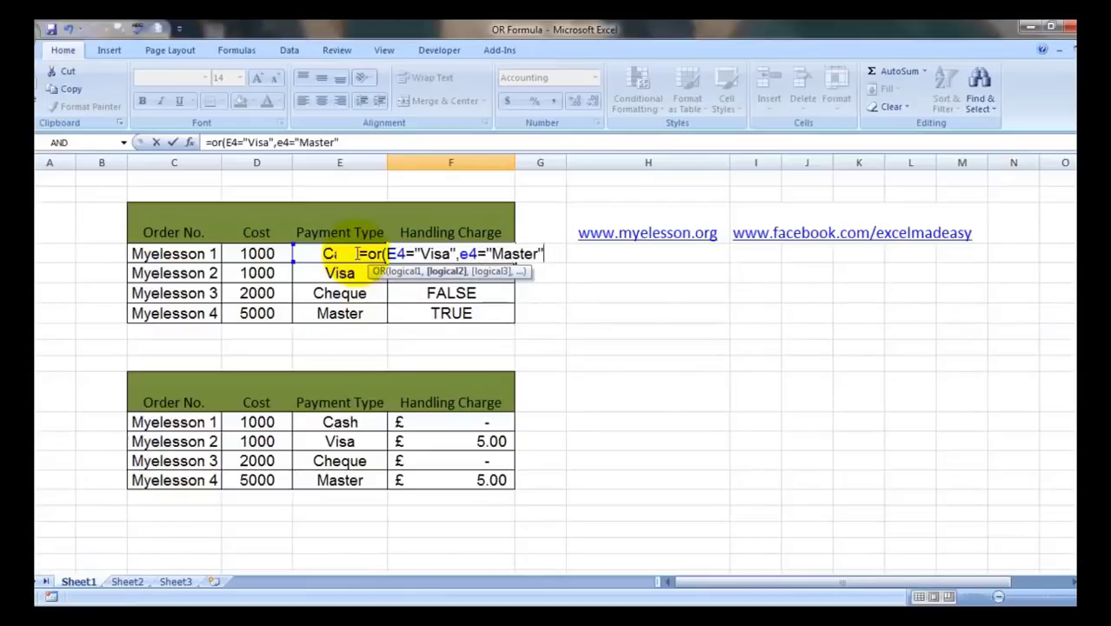
text())
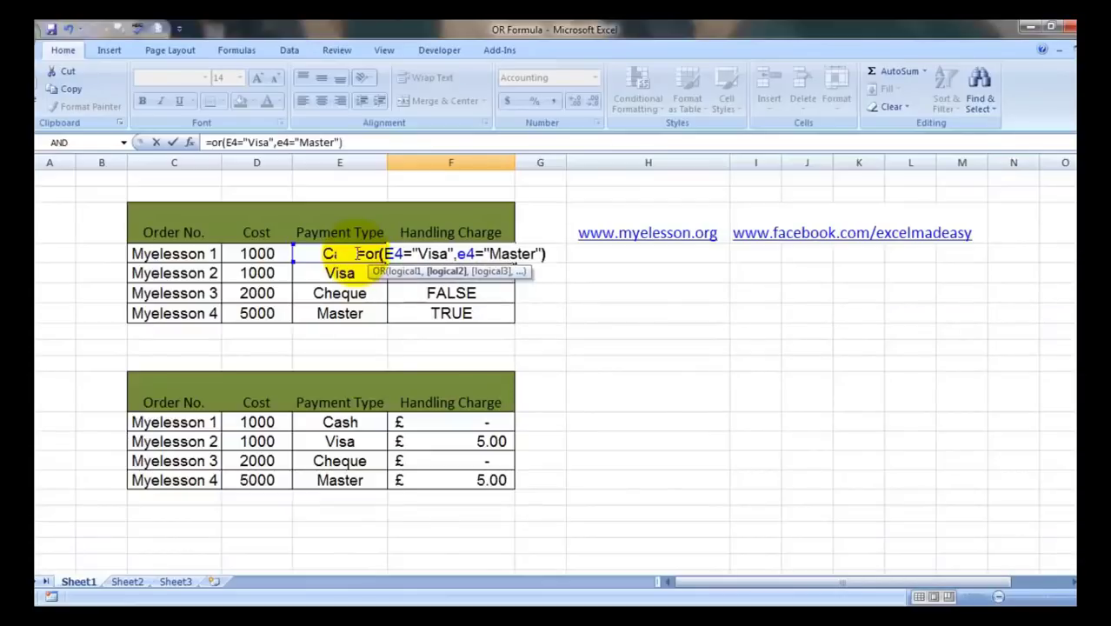
key(Return)
key(Up)
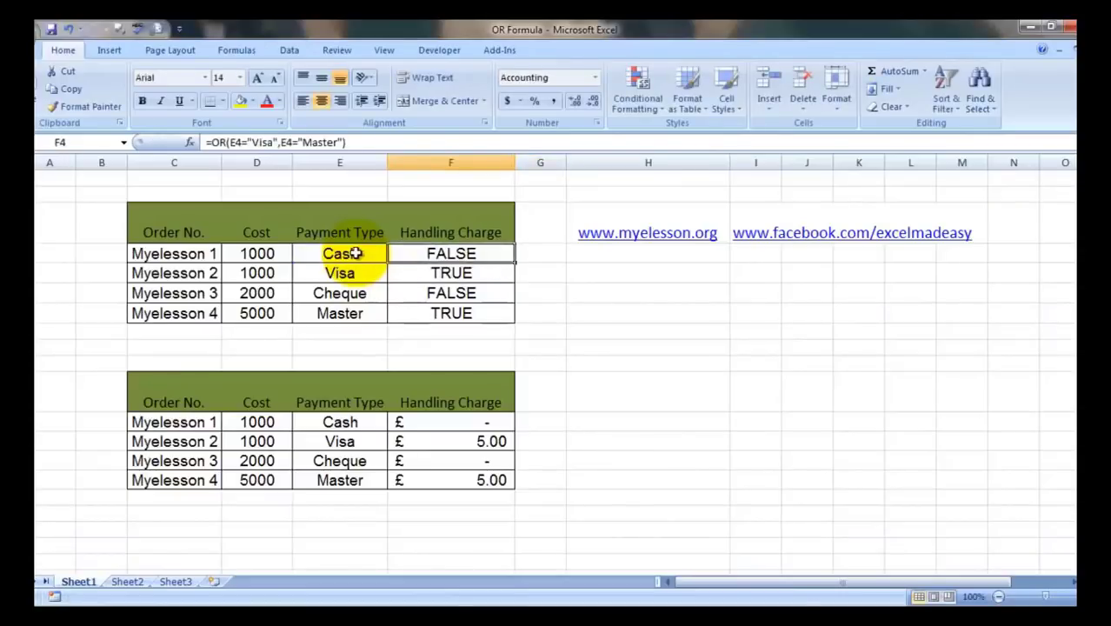
Clear the old Handling Charge results in F5:F7.
click(356, 253)
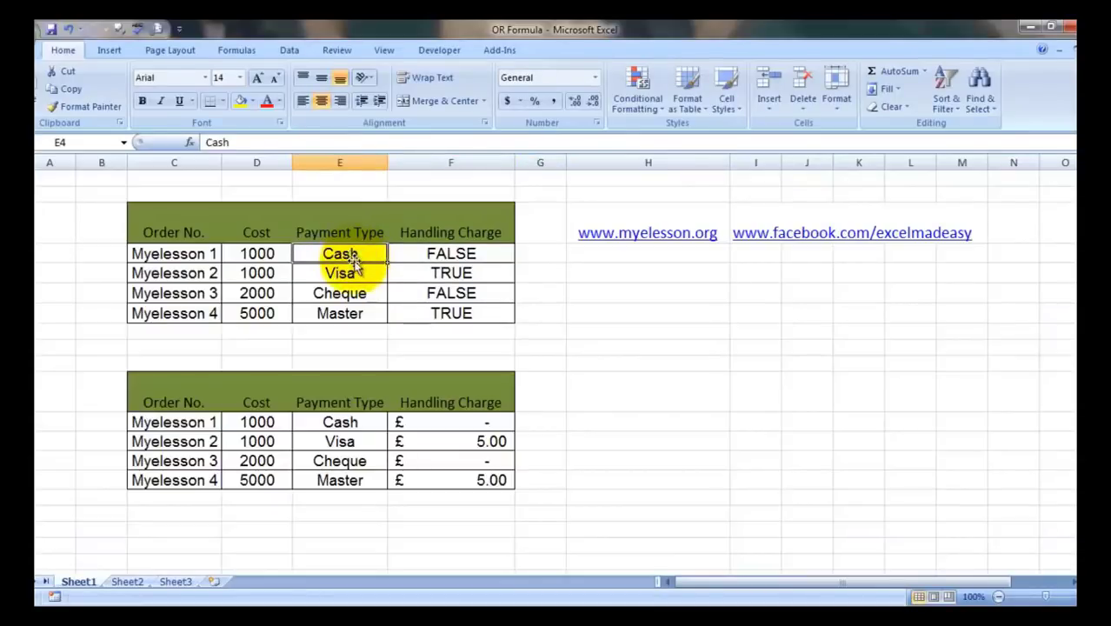
key(Right)
key(Down)
key(shift+Down)
key(shift+Down)
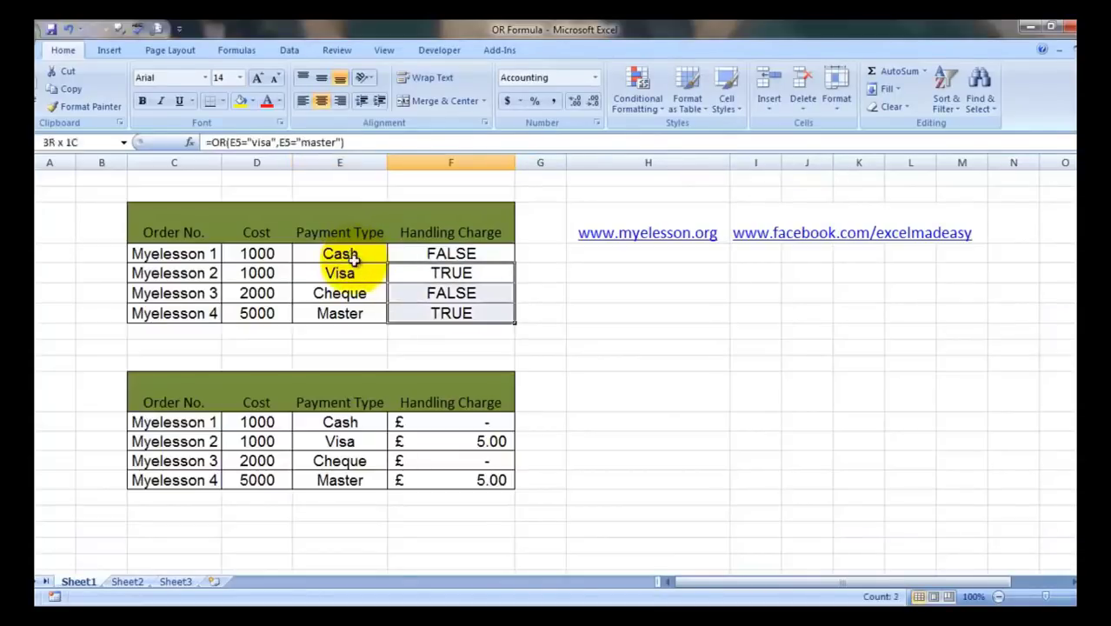
key(Delete)
key(Up)
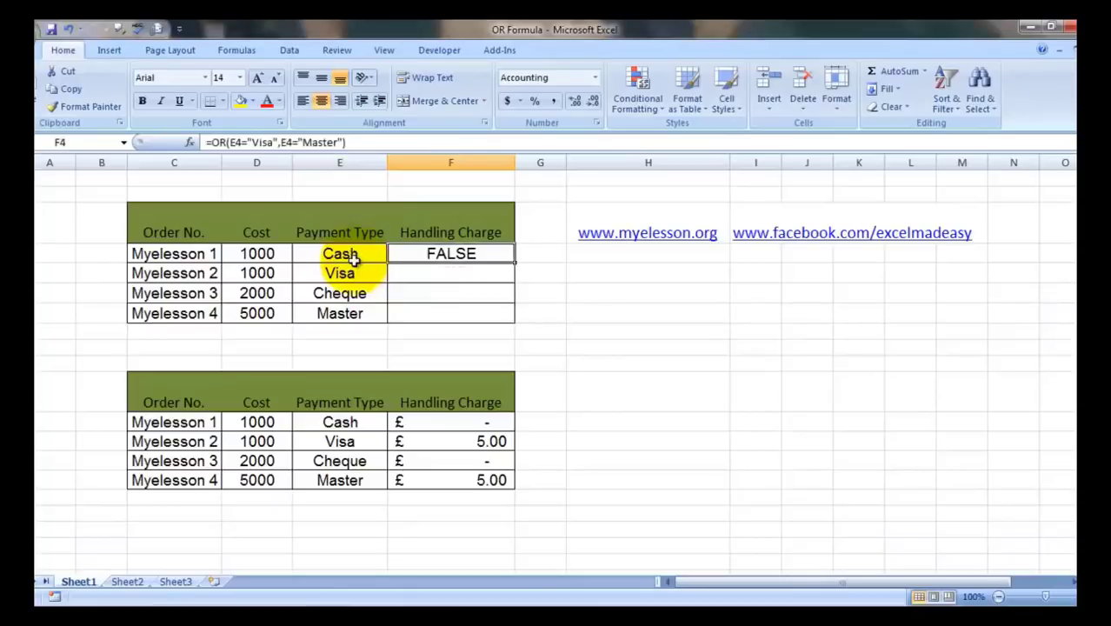
Copy the OR formula from F4 into F5:F7.
key(ctrl+c)
key(Down)
key(shift+Down)
key(shift+Down)
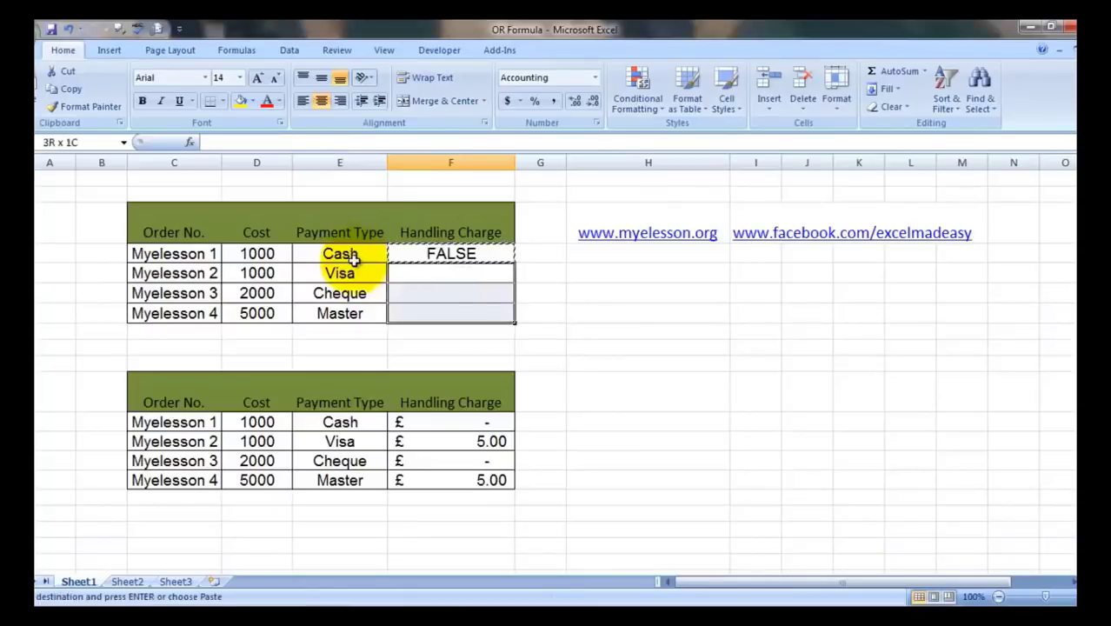
key(ctrl+v)
key(Right)
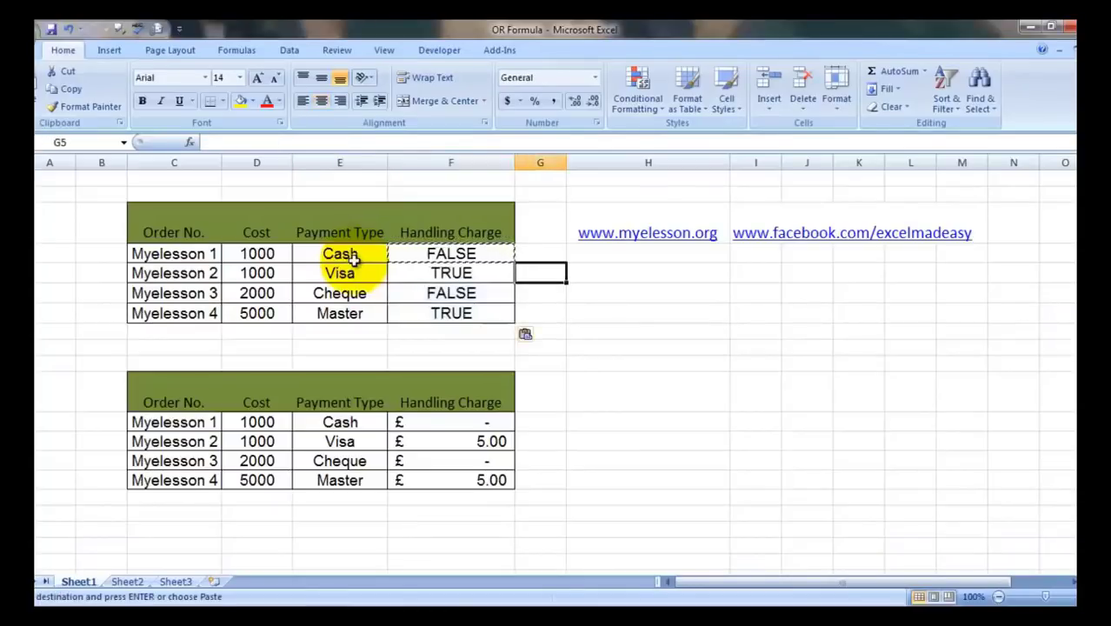
key(Escape)
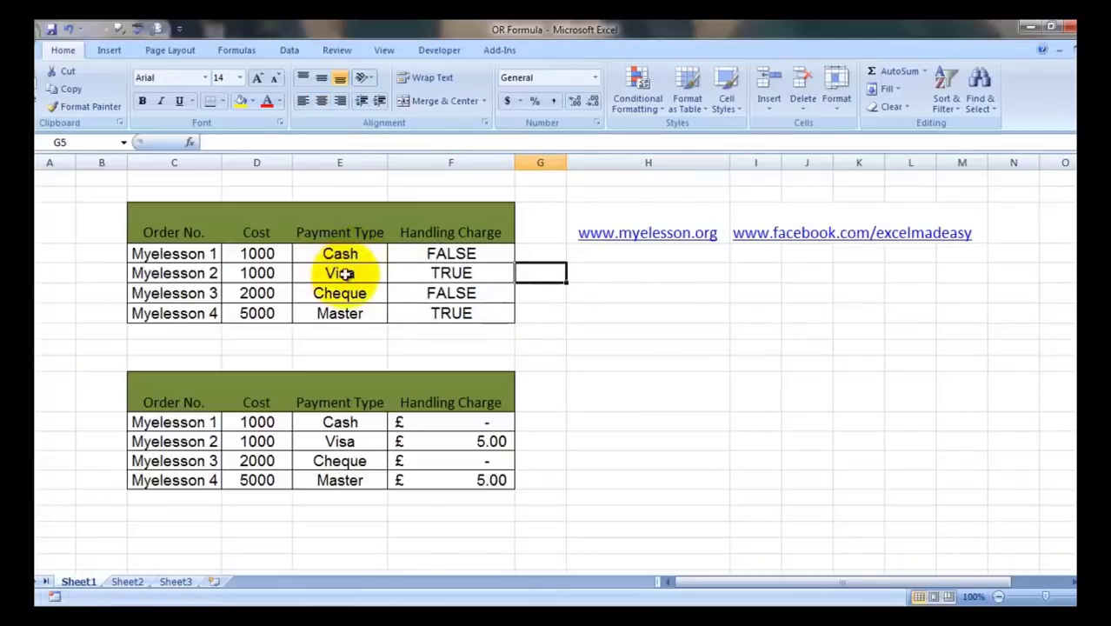
Check rows 5–7: Visa and Master return TRUE, Cheque returns FALSE.
click(346, 274)
click(451, 276)
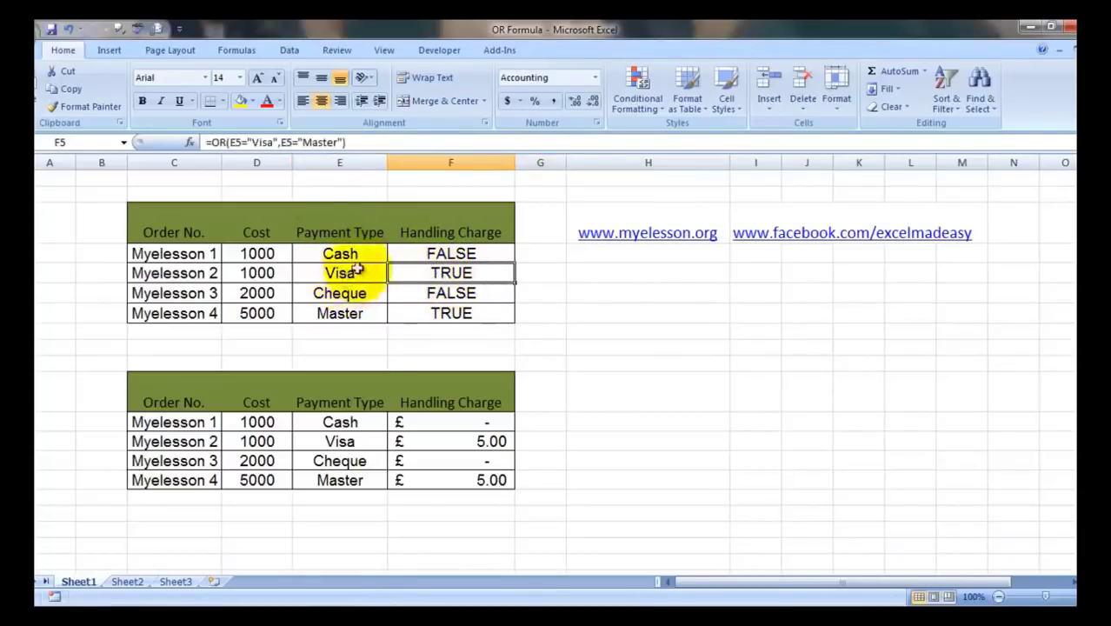
click(348, 272)
click(444, 271)
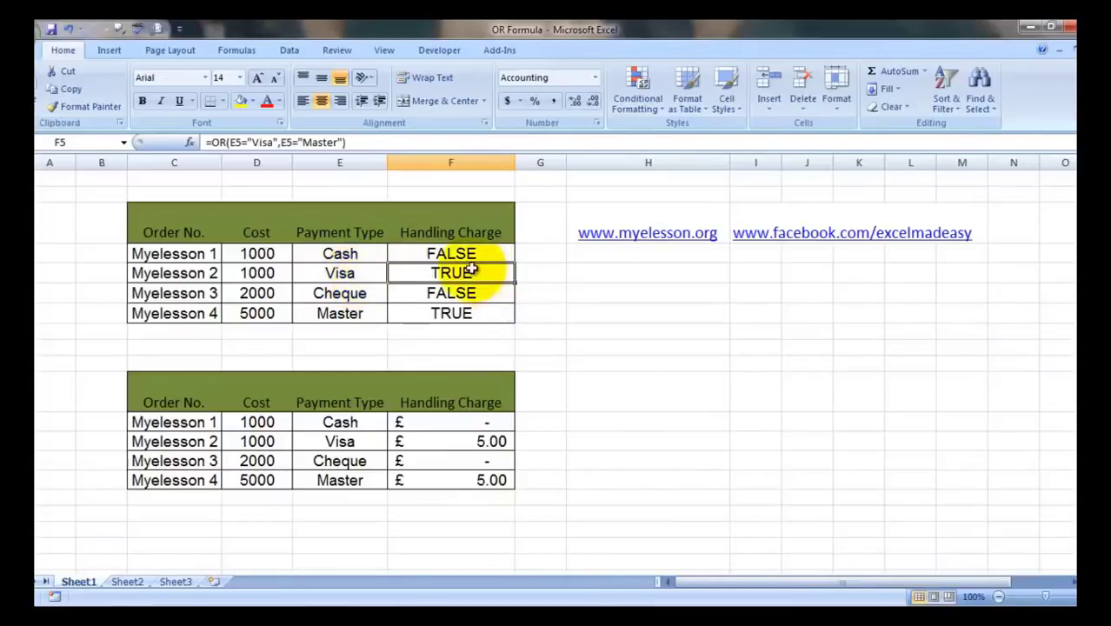
click(346, 295)
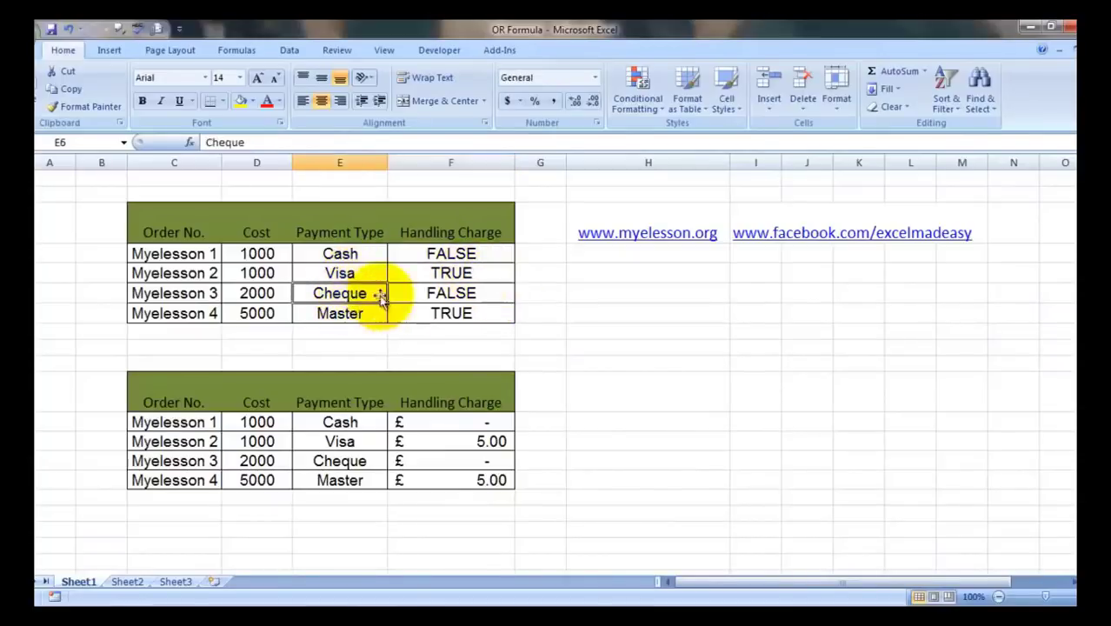
click(421, 294)
click(346, 319)
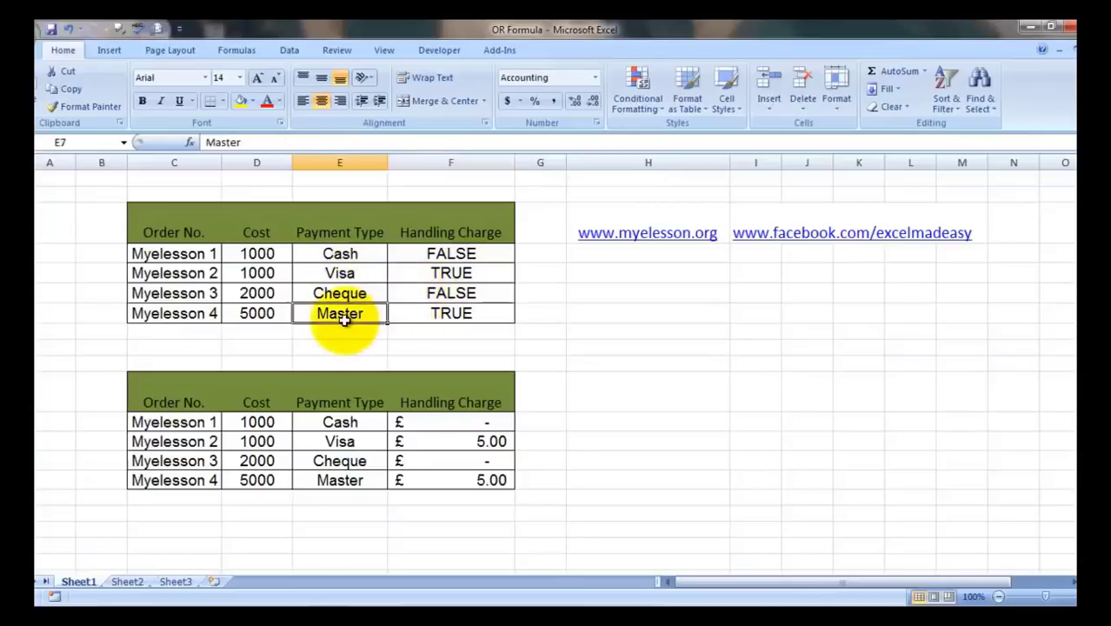
click(449, 313)
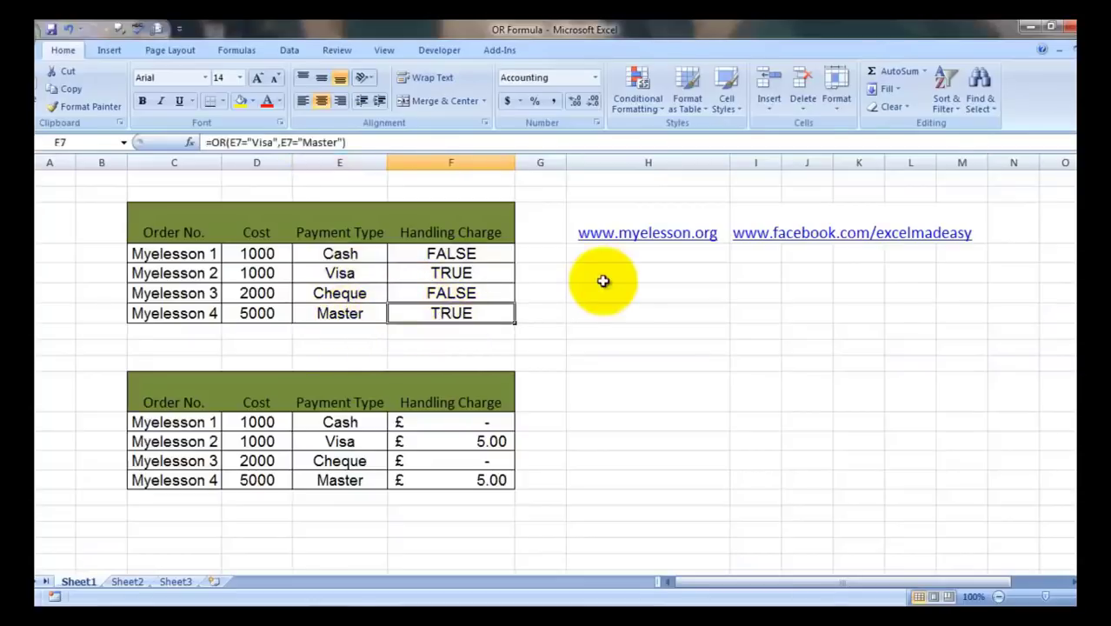
click(553, 421)
key(Right)
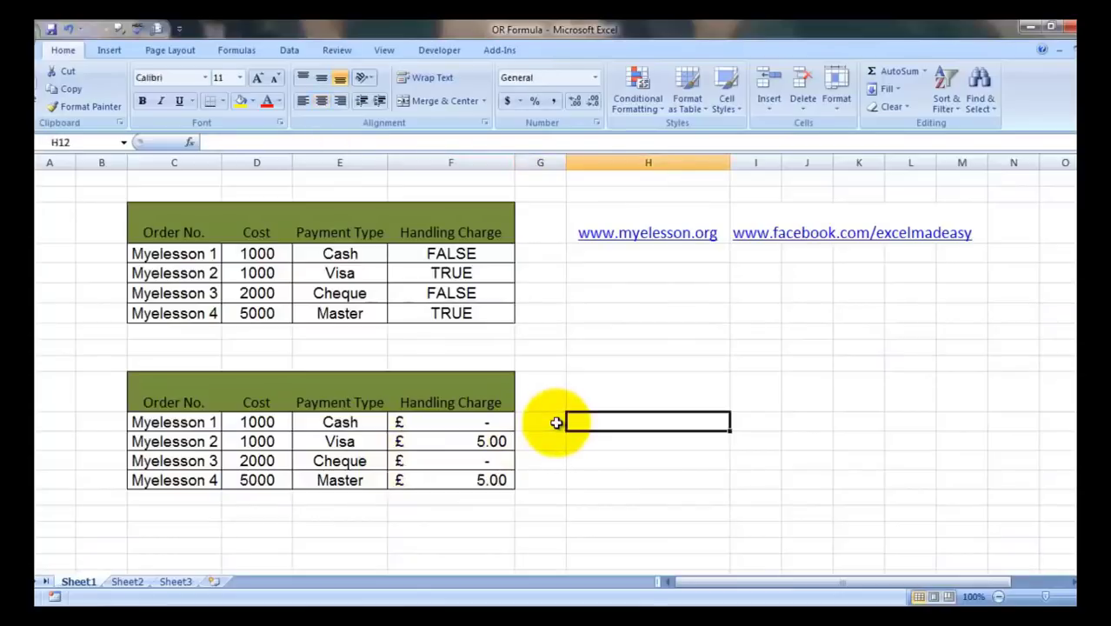
Inspect the IF(OR(...),5,0) formula in lower-table cell F12, then delete it.
click(557, 423)
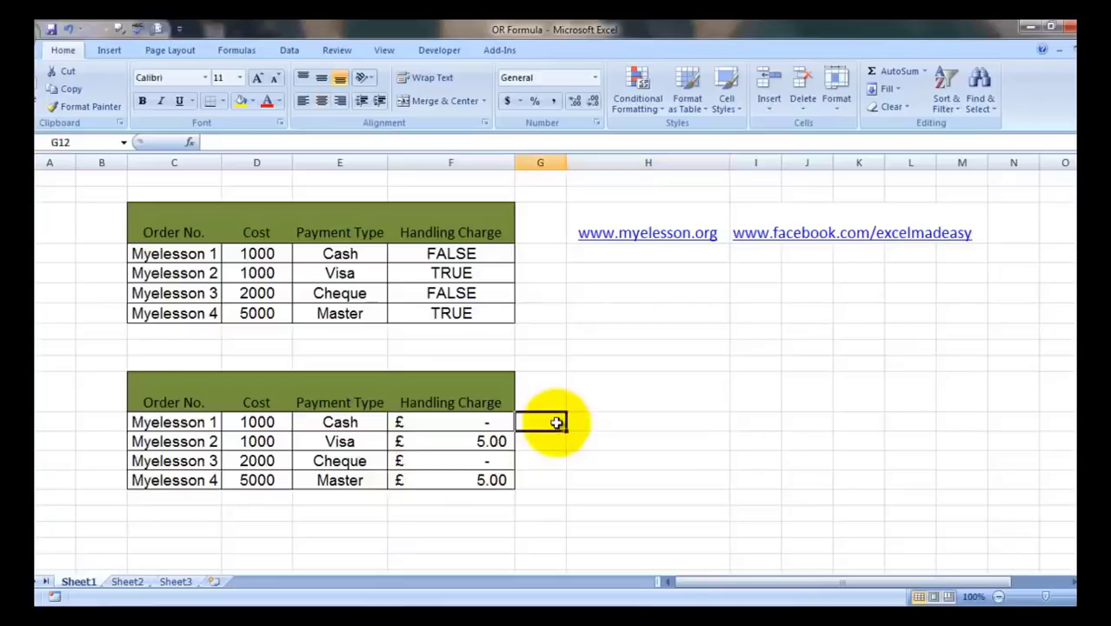
key(Left)
click(606, 392)
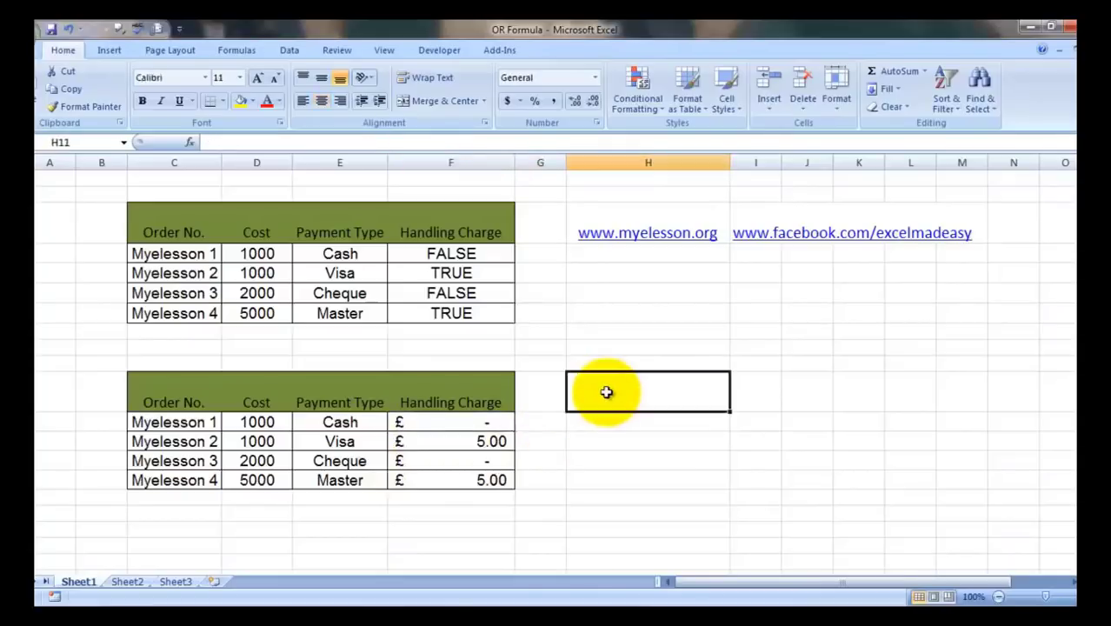
key(Left)
key(Left)
key(Left)
key(Left)
key(Down)
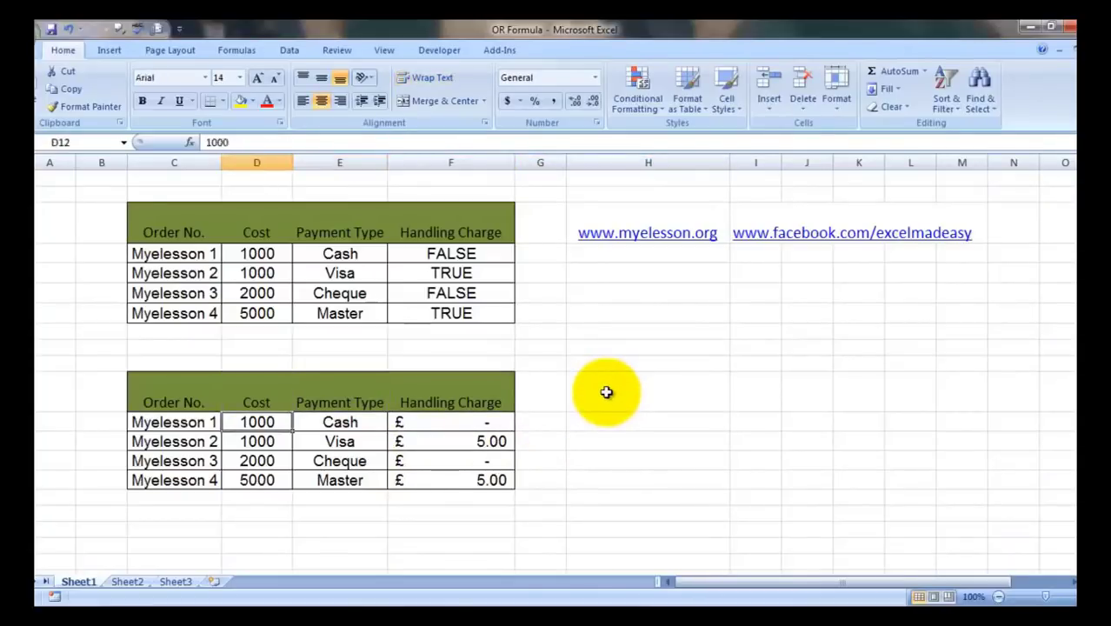
key(Right)
key(Right)
key(Right)
key(Right)
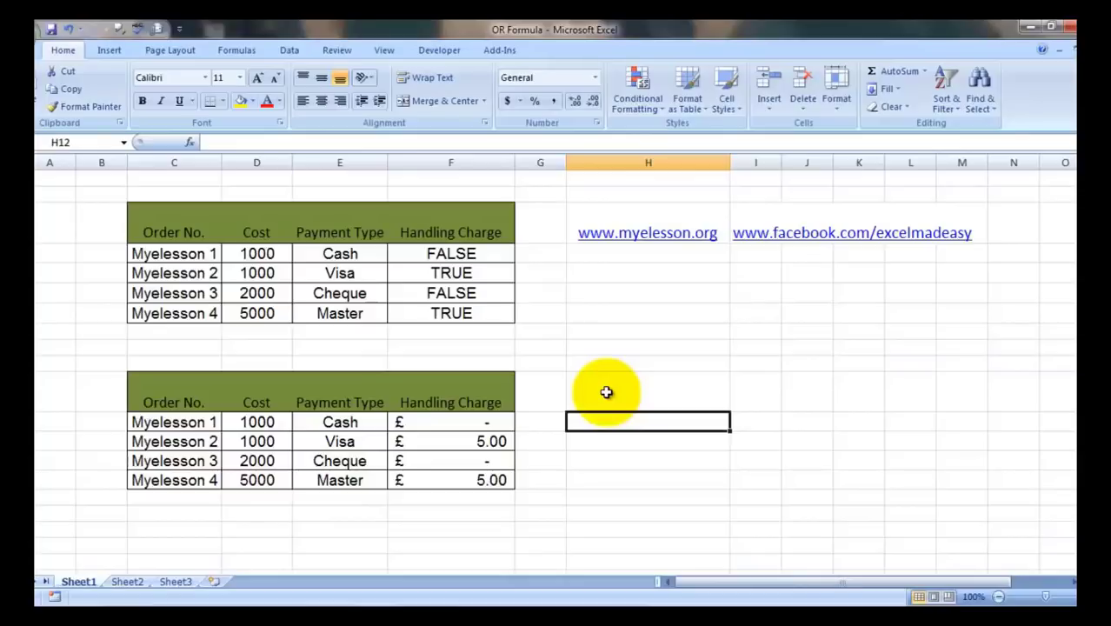
key(Left)
key(Left)
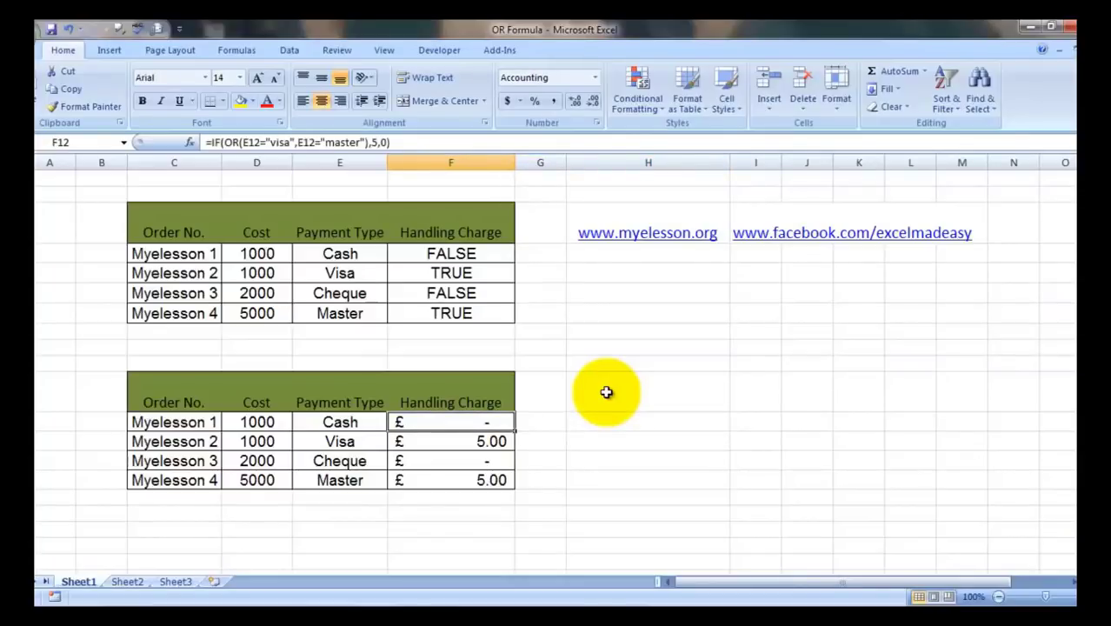
key(Delete)
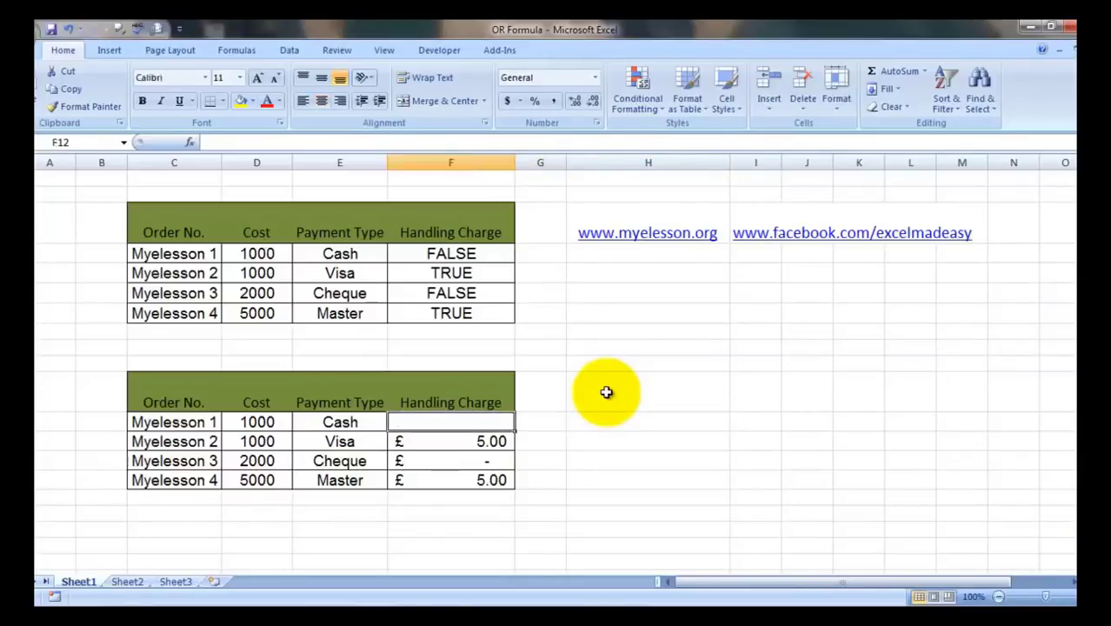
key(Down)
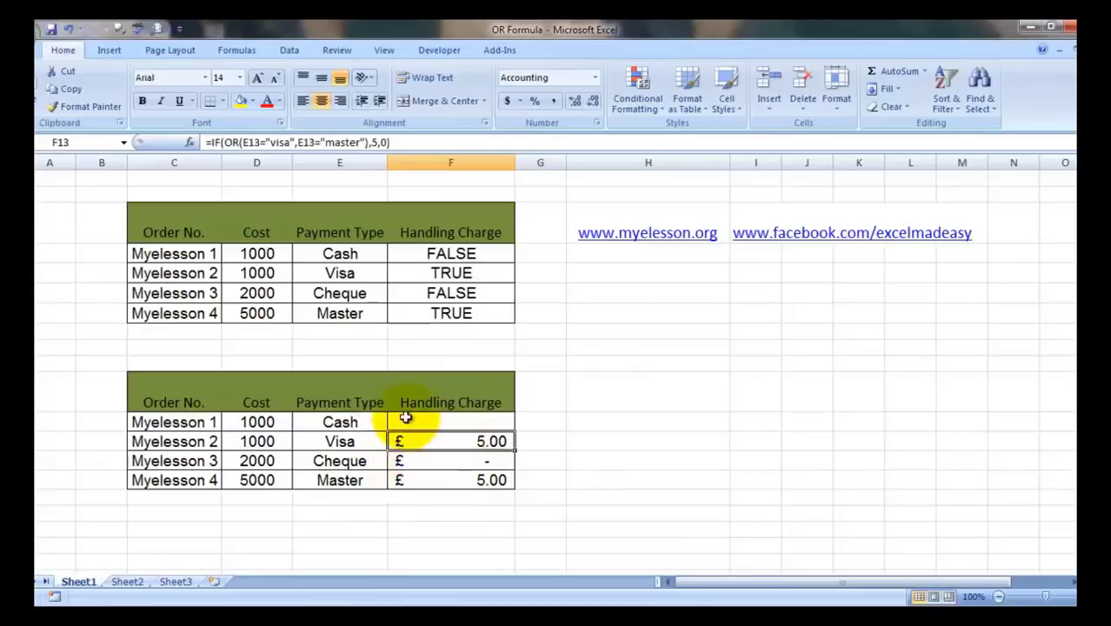
click(405, 418)
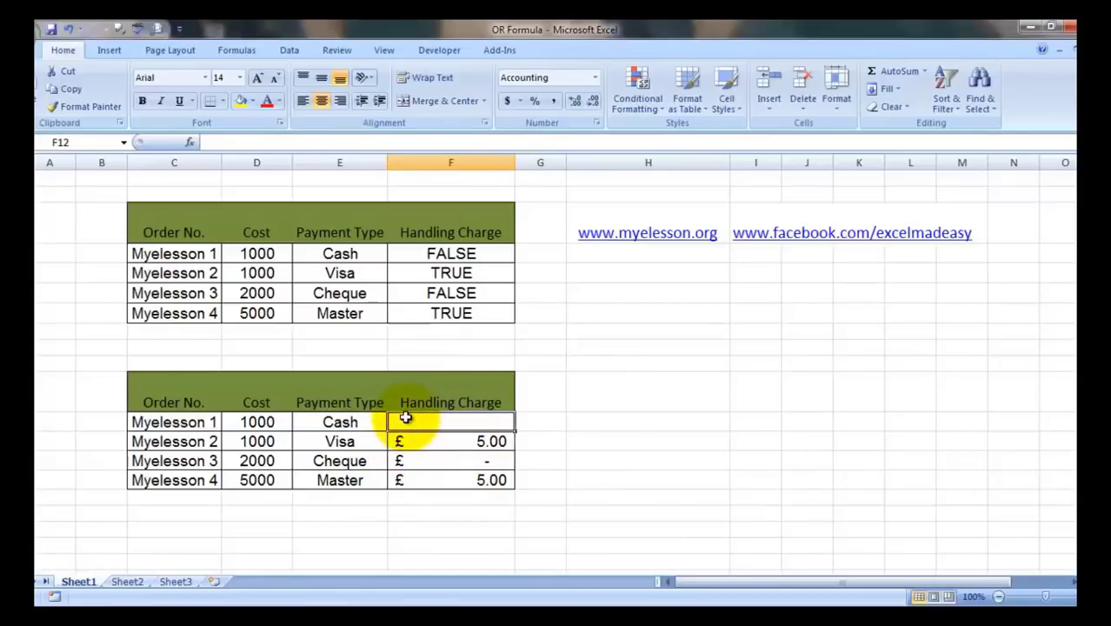
key(Down)
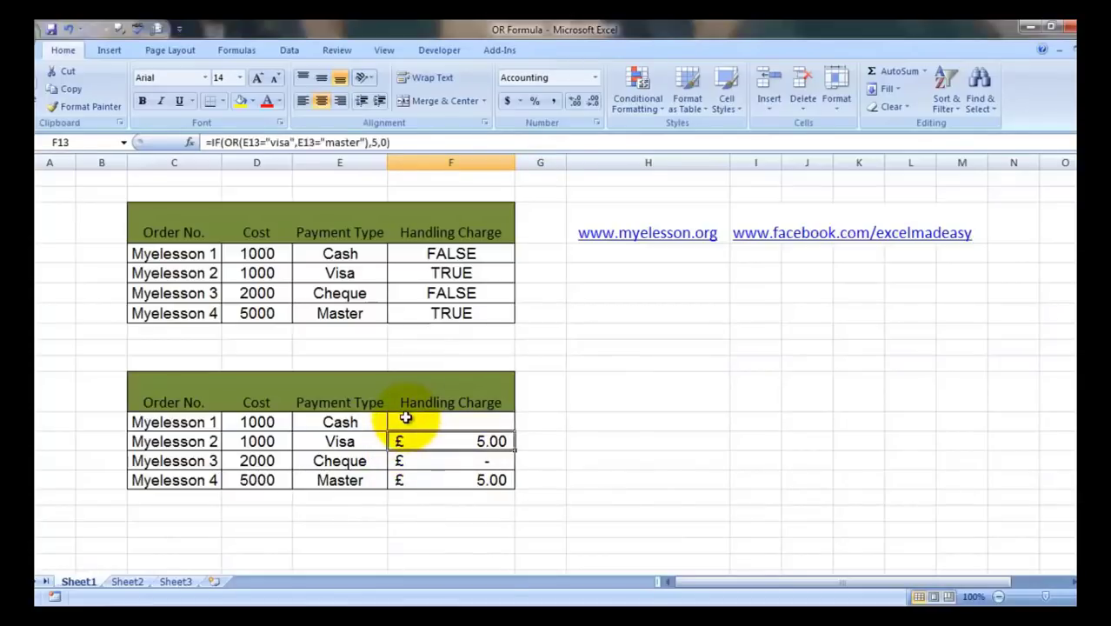
key(F2)
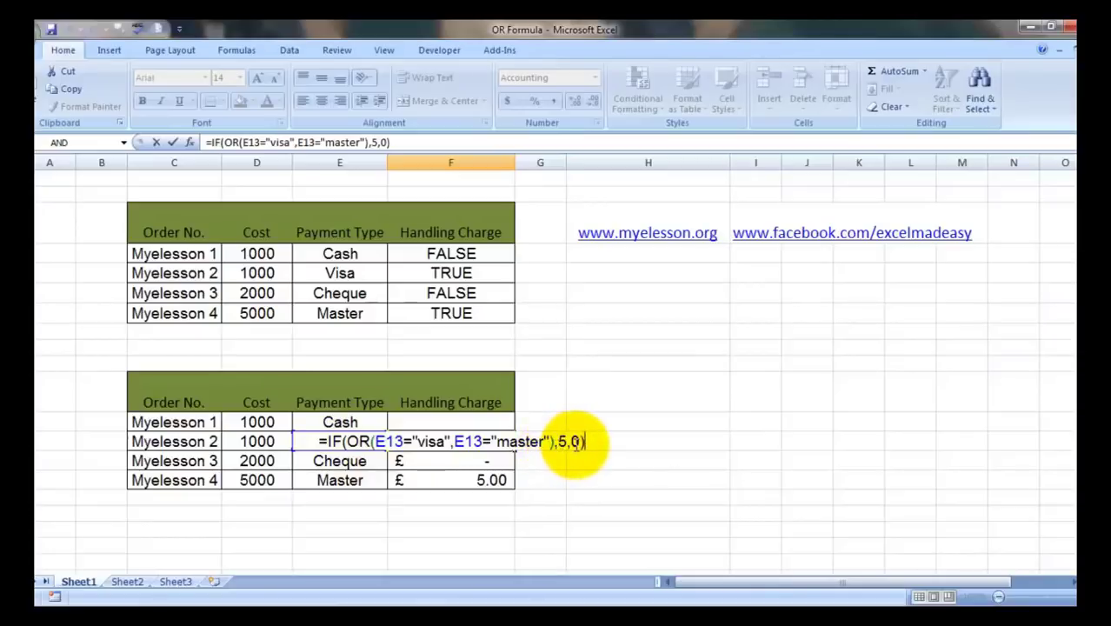
Enter =IF(OR(E12="visa",E12="Master"),5,0) in F12, giving 0 for the Cash order.
key(Return)
key(Up)
key(Up)
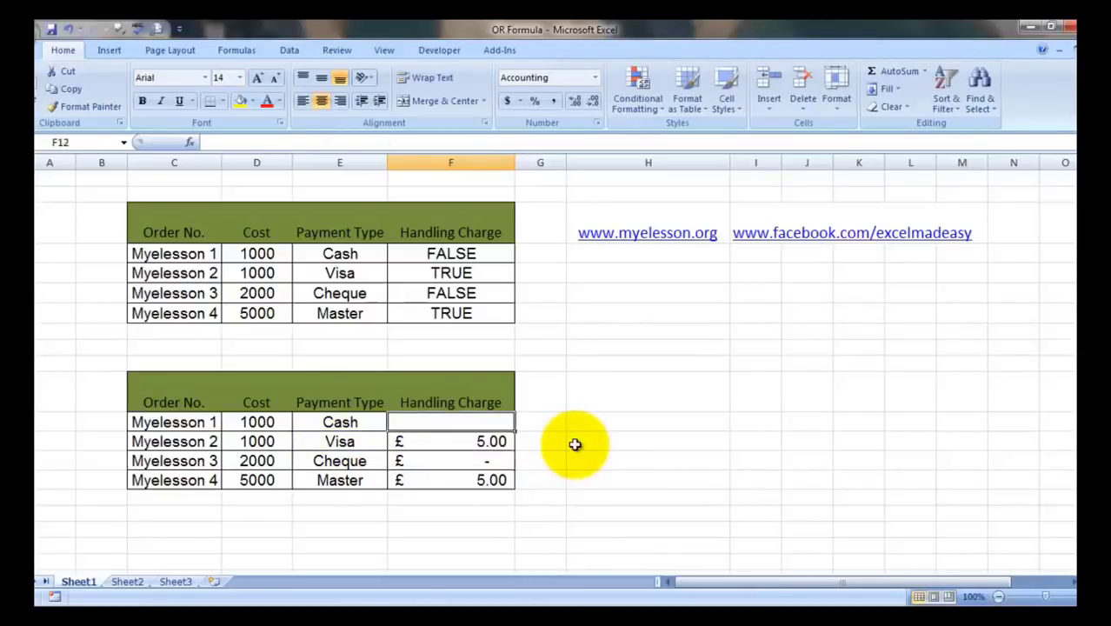
text(=)
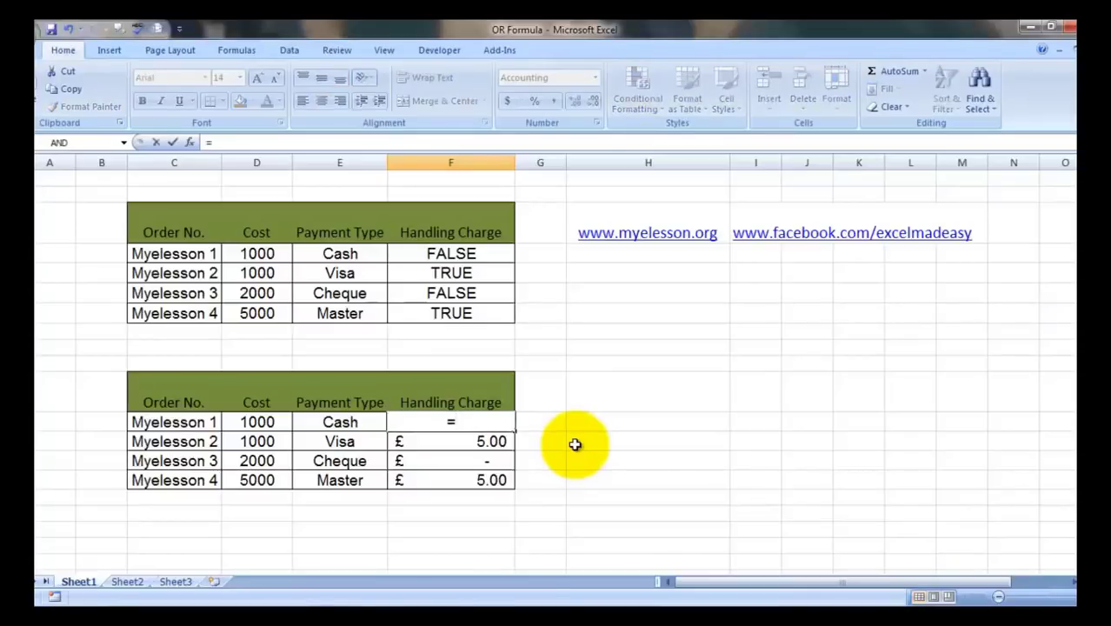
text(if)
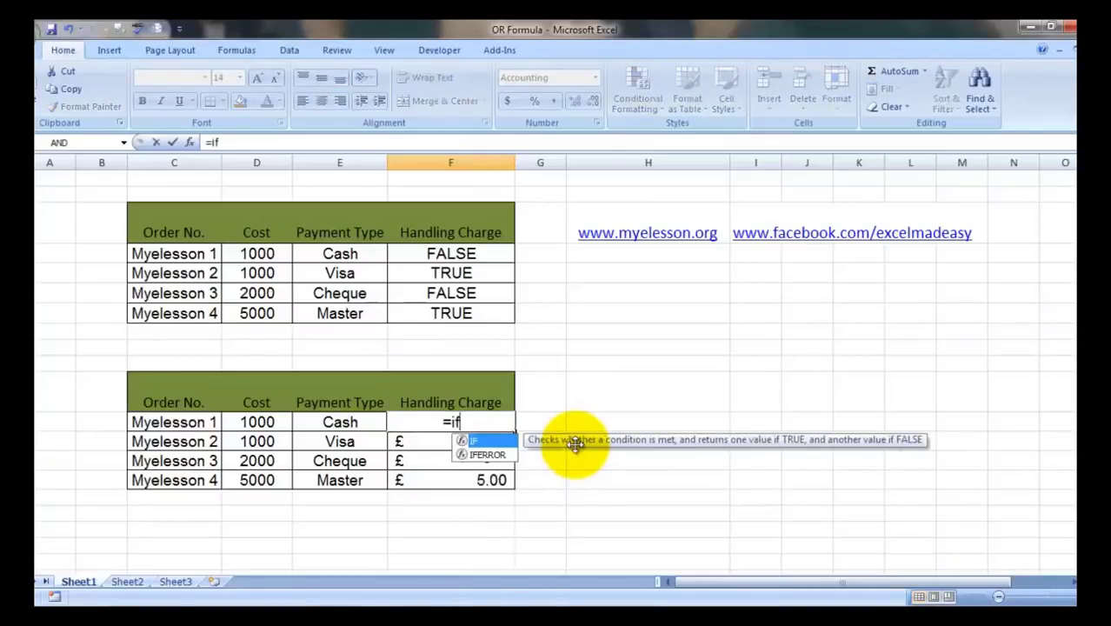
text((or)
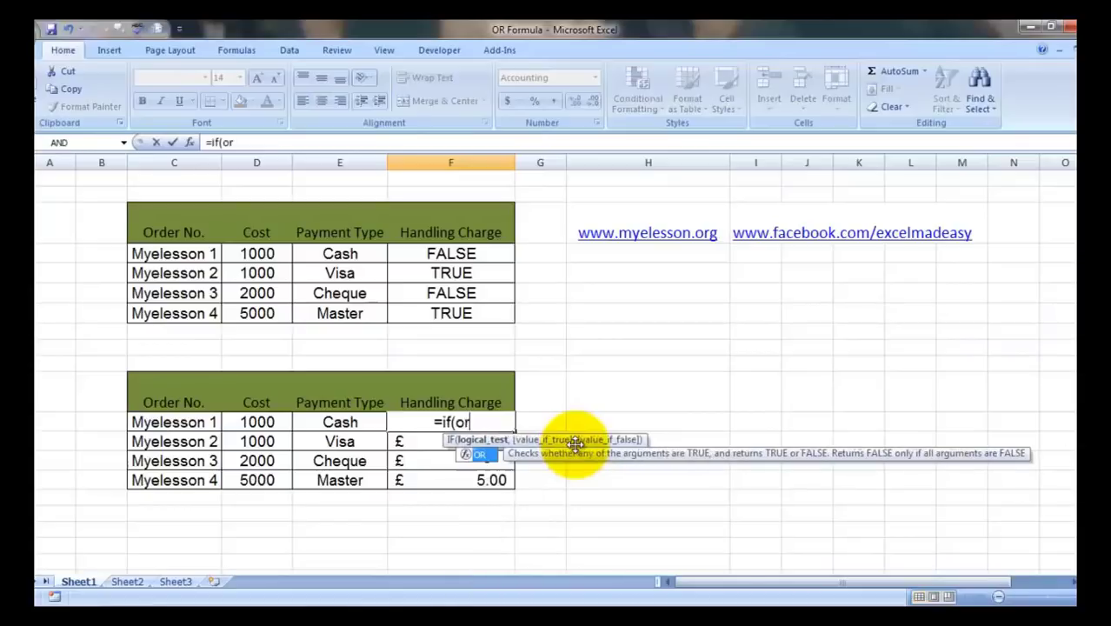
text(()
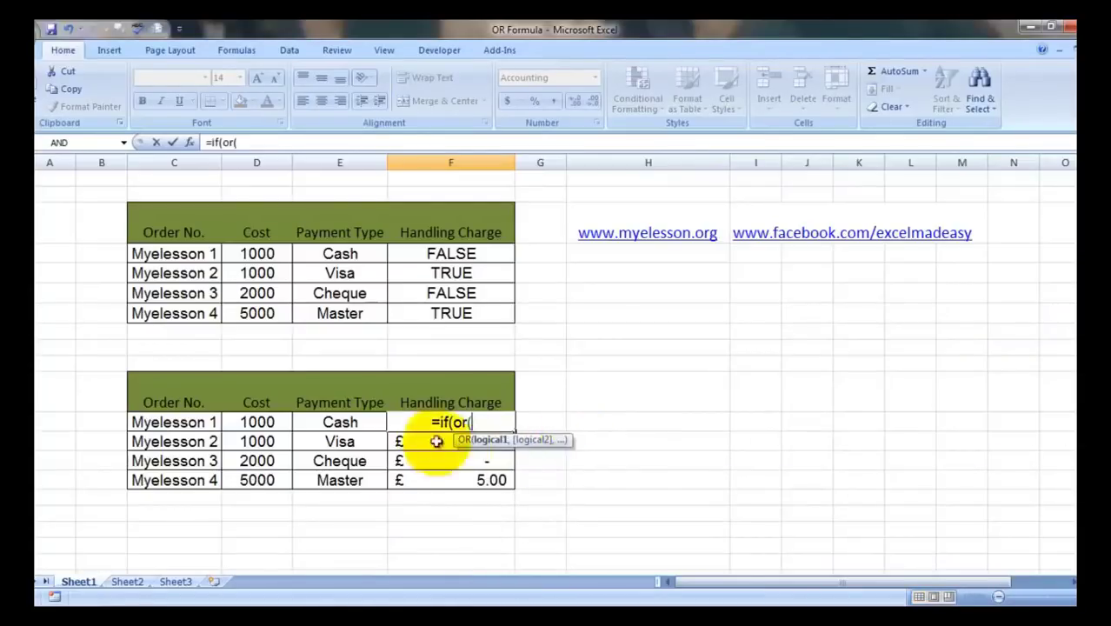
click(340, 422)
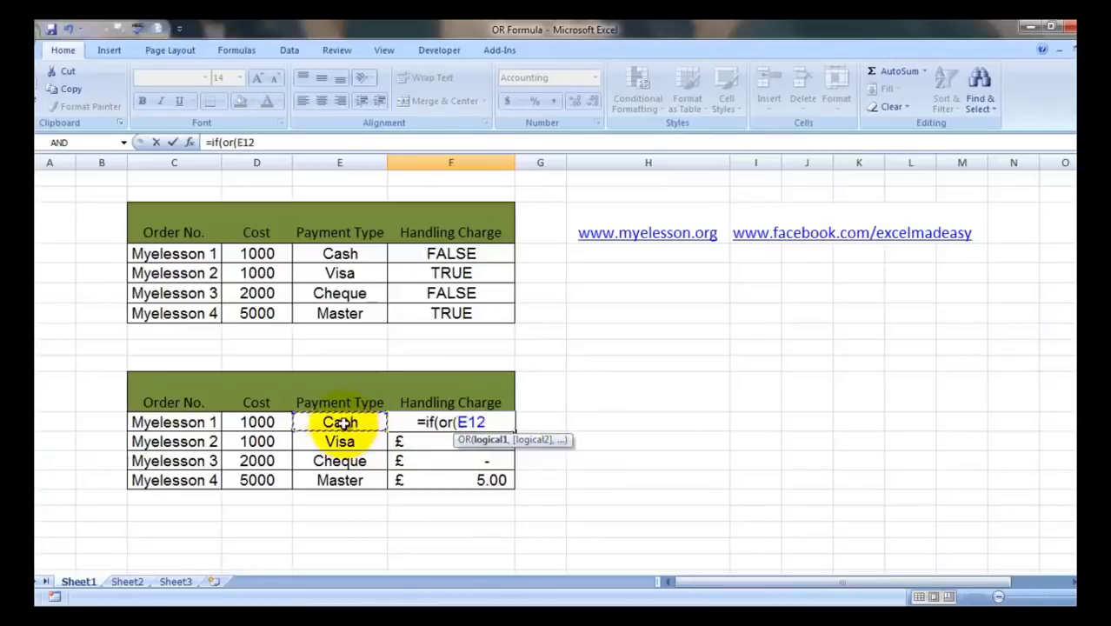
text(="vi)
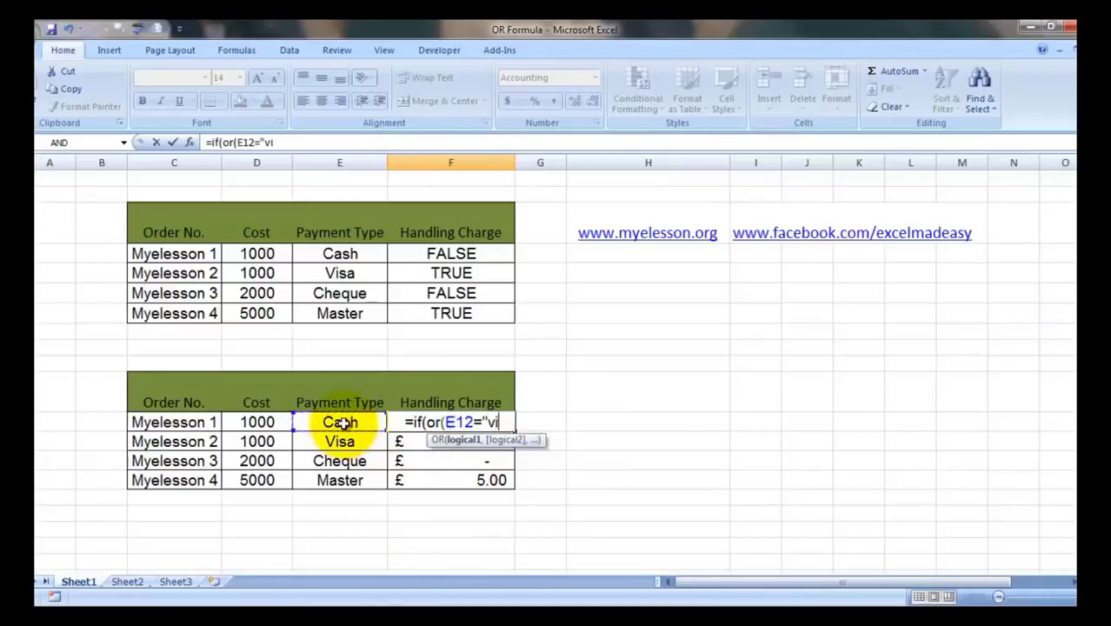
text(sa)
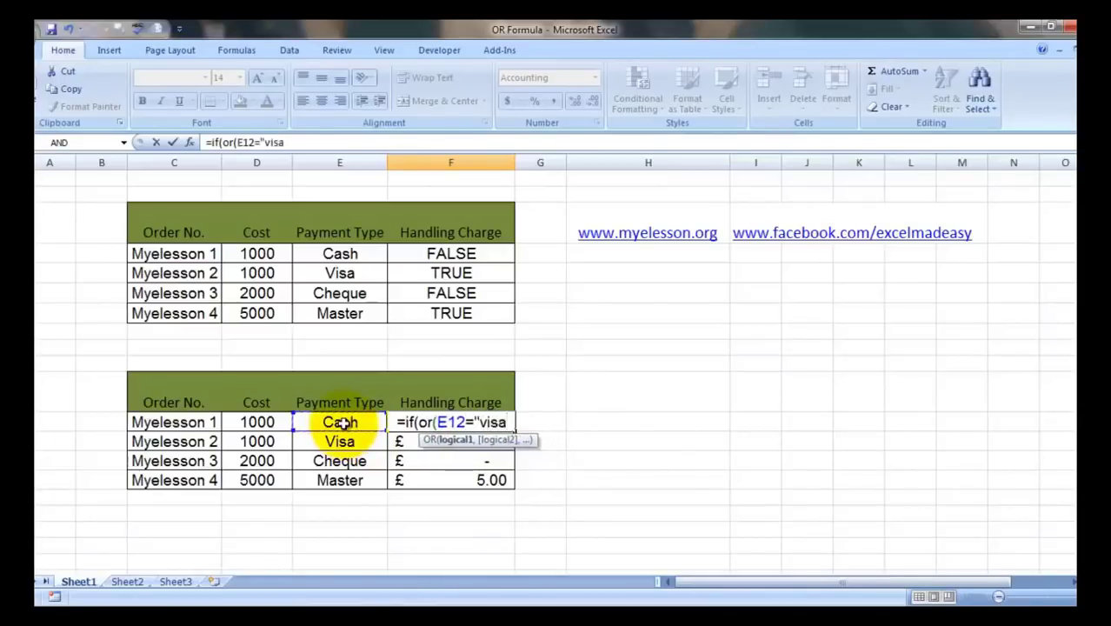
text(",)
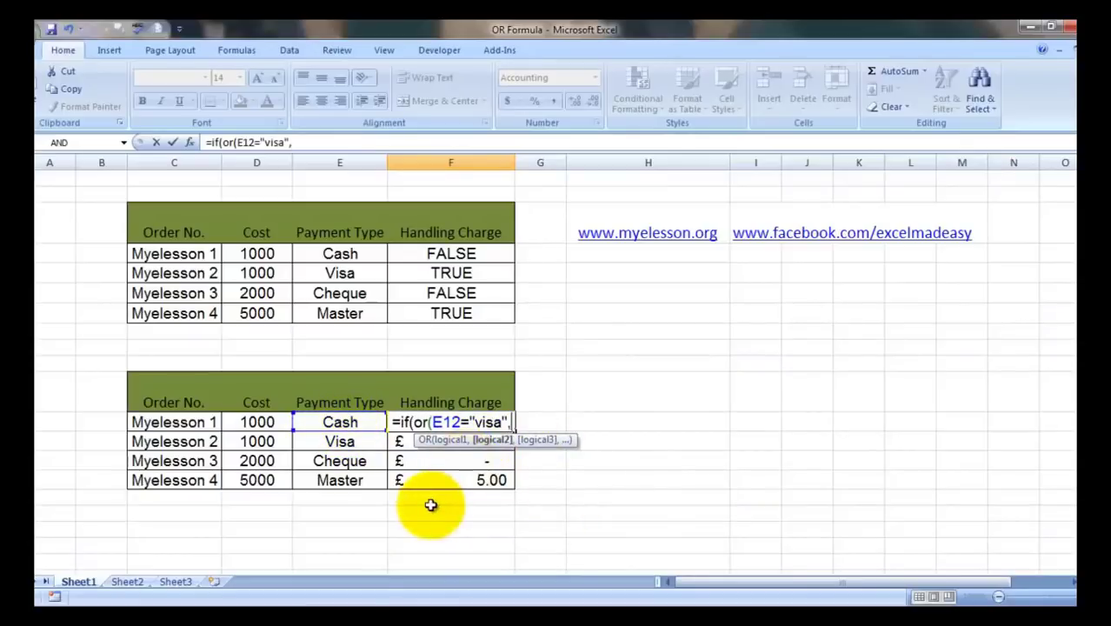
text(e12)
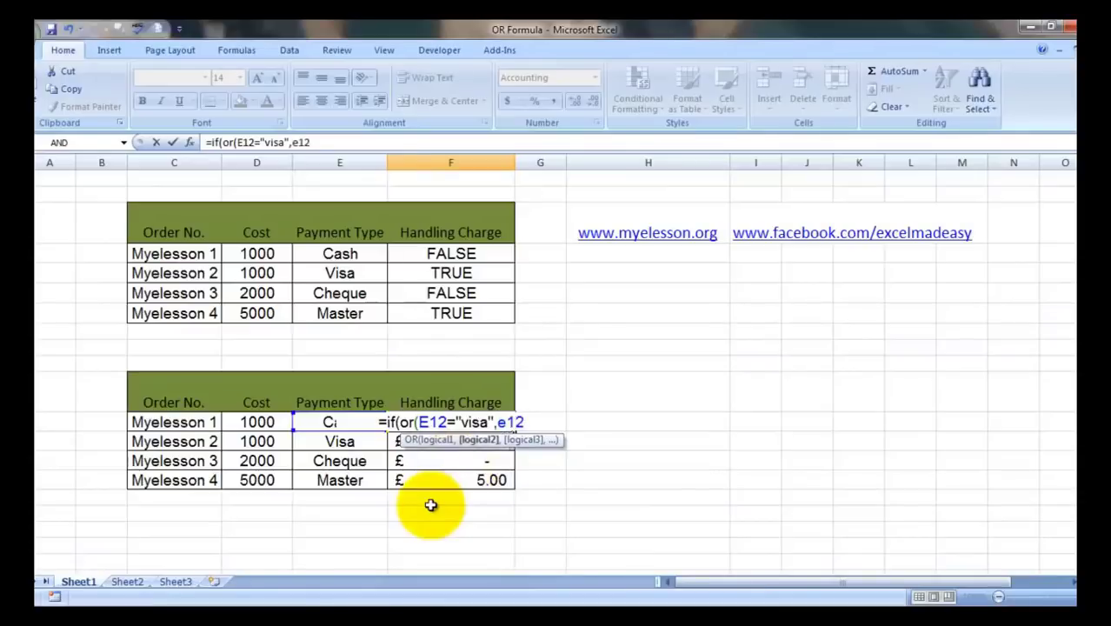
text(=")
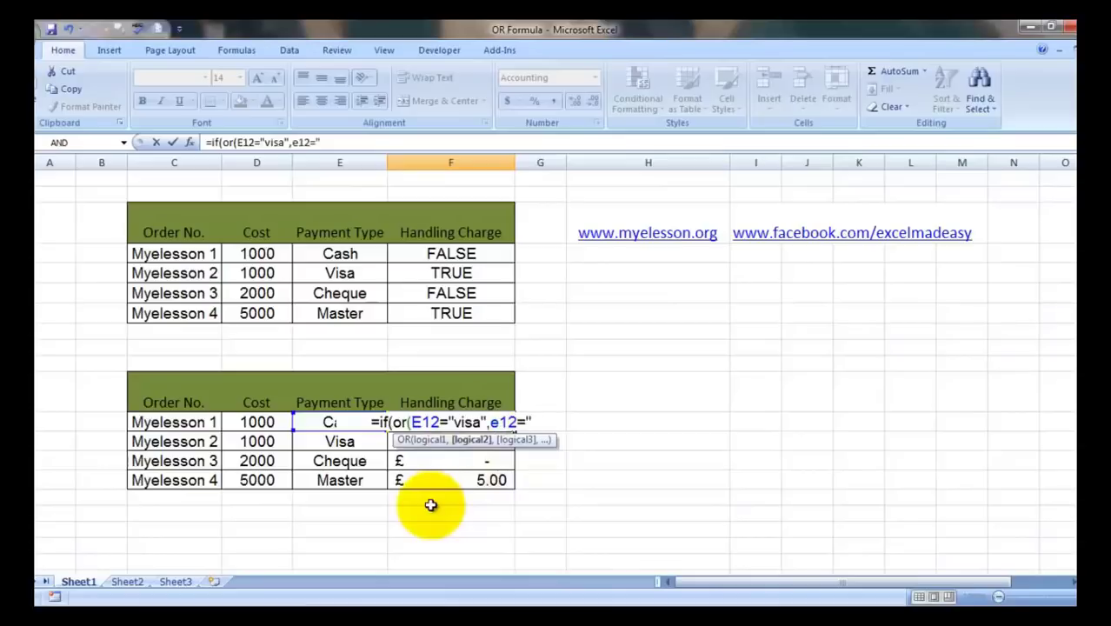
text(Mas)
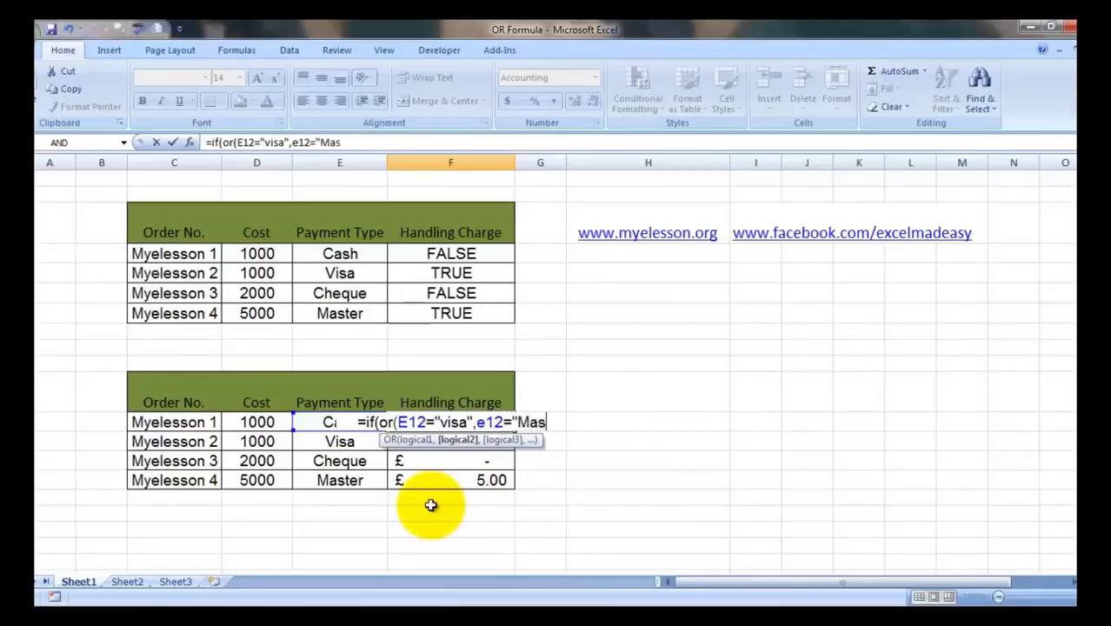
text(ter)
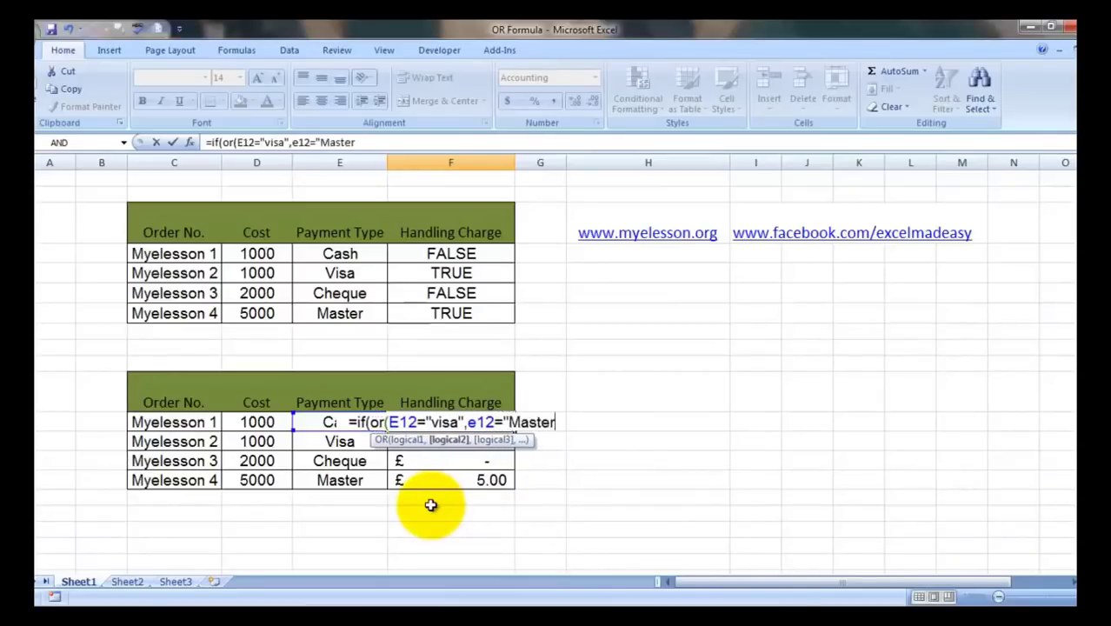
text(")
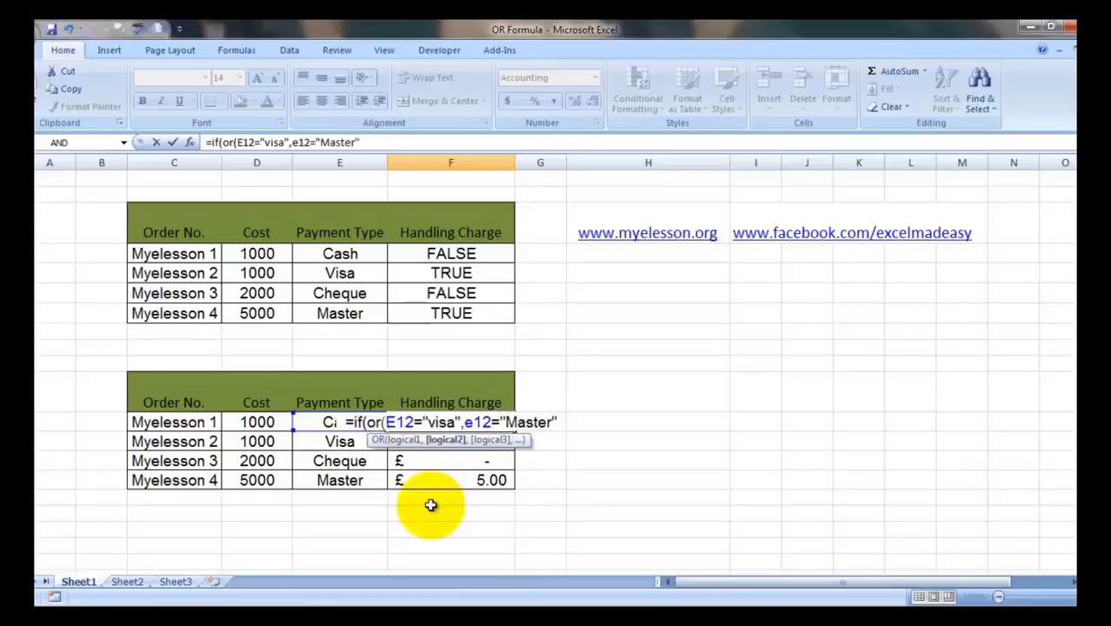
text(),)
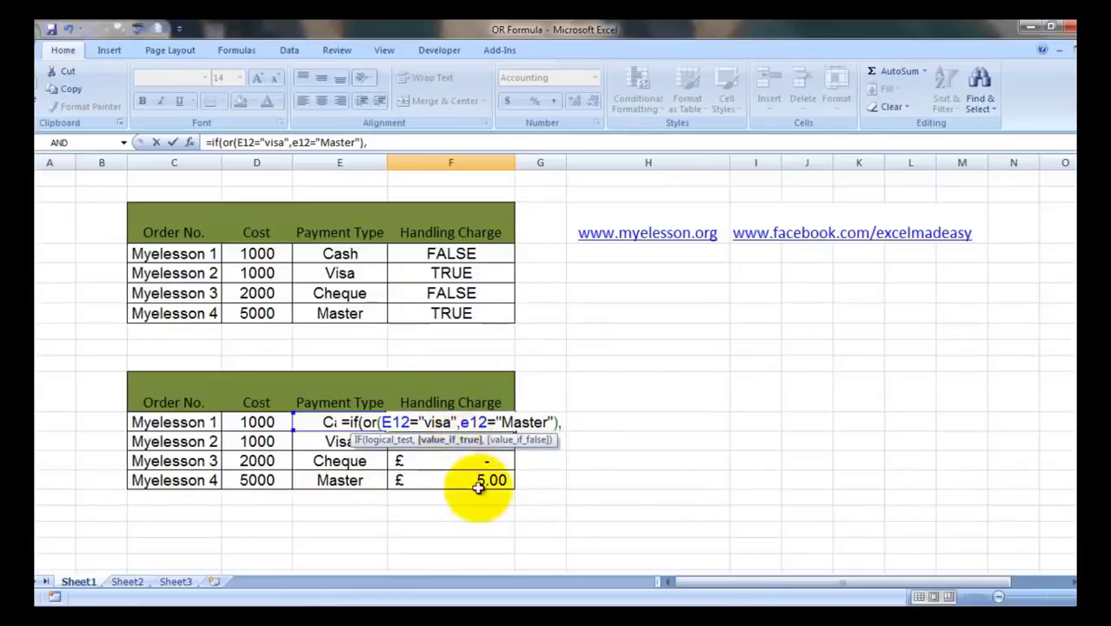
text(5)
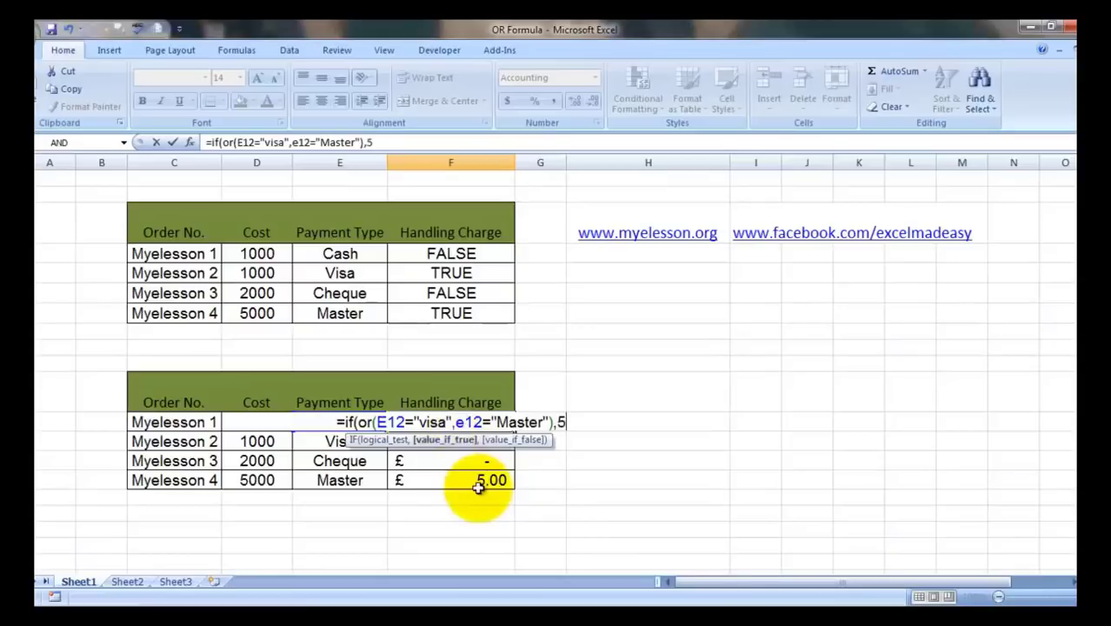
text(,)
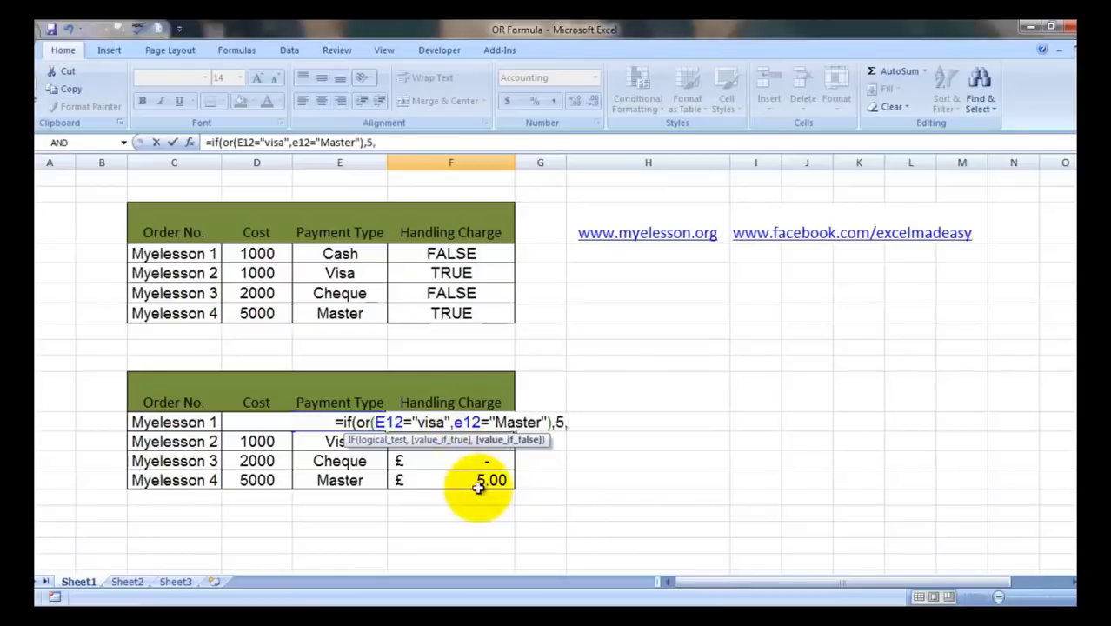
text(0))
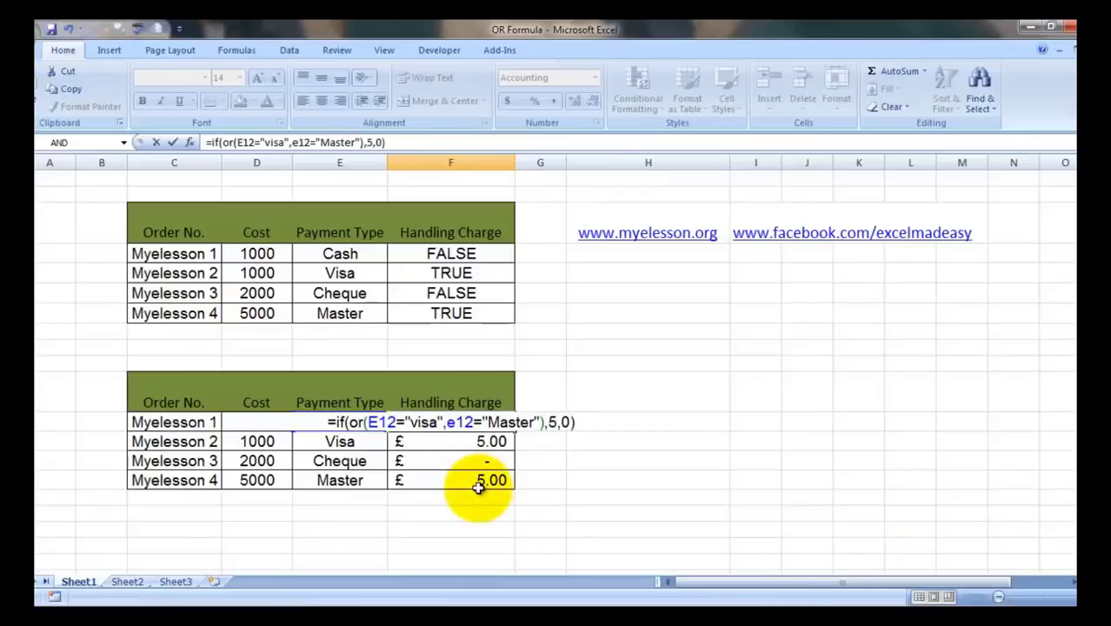
key(Return)
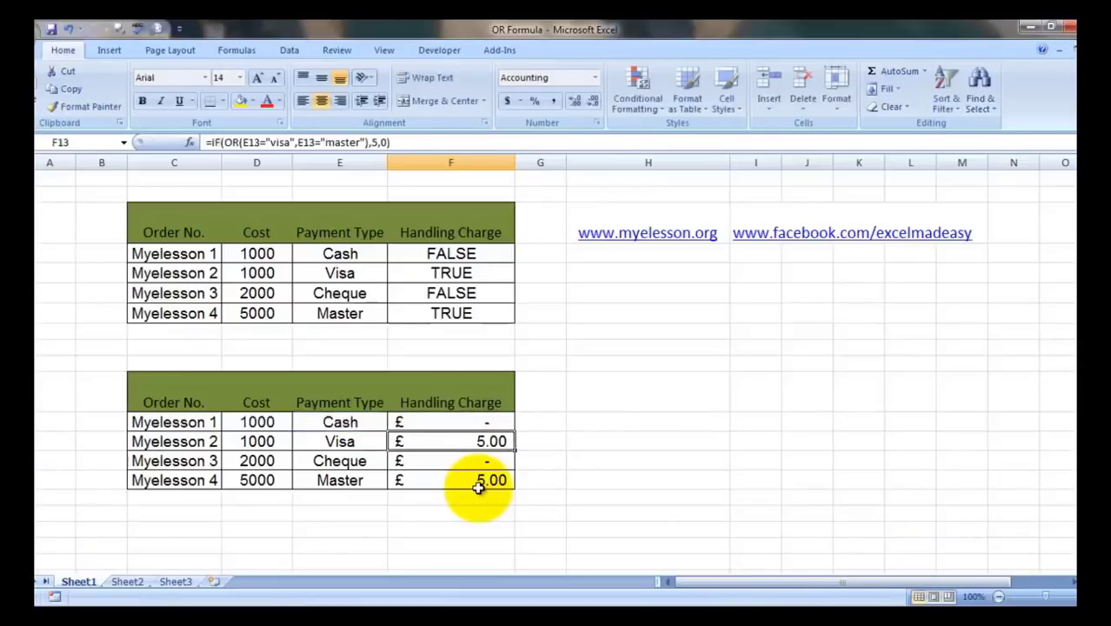
Compare F12's result with the payment types, then clear the old charges in F13:F15.
key(Up)
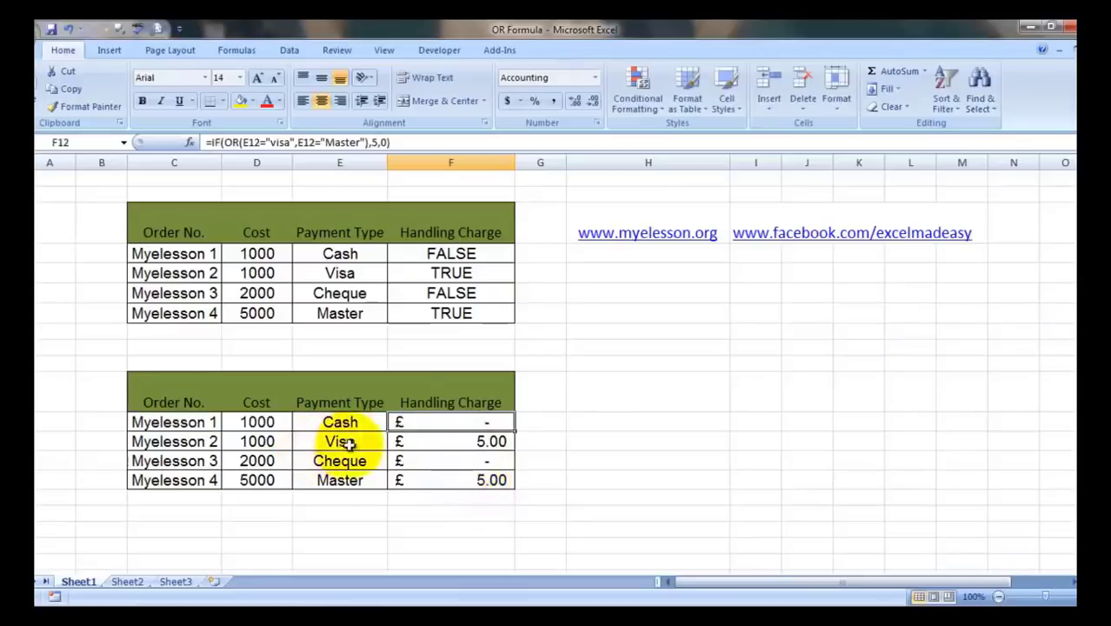
click(340, 423)
click(452, 421)
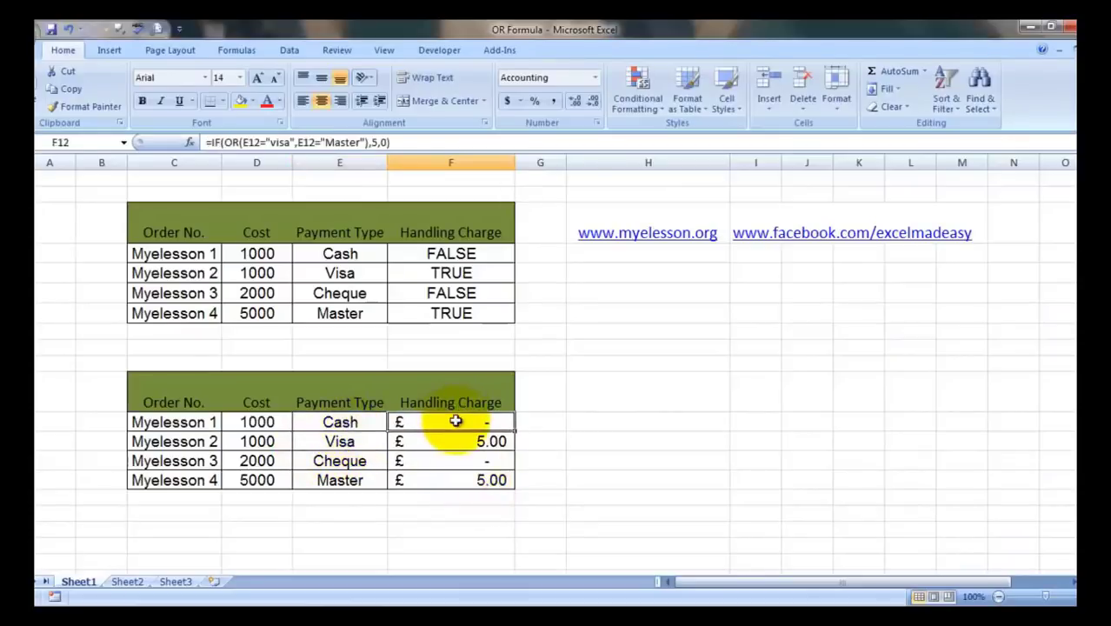
key(Left)
key(Down)
key(Right)
key(Left)
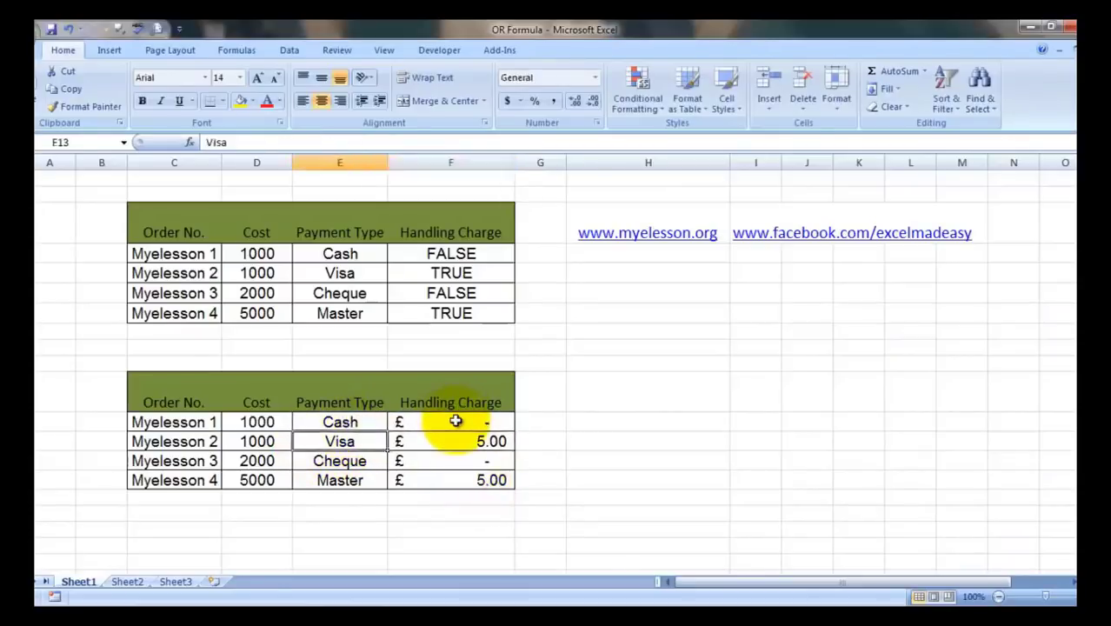
key(Right)
key(shift+Down)
key(shift+Down)
key(shift+Down)
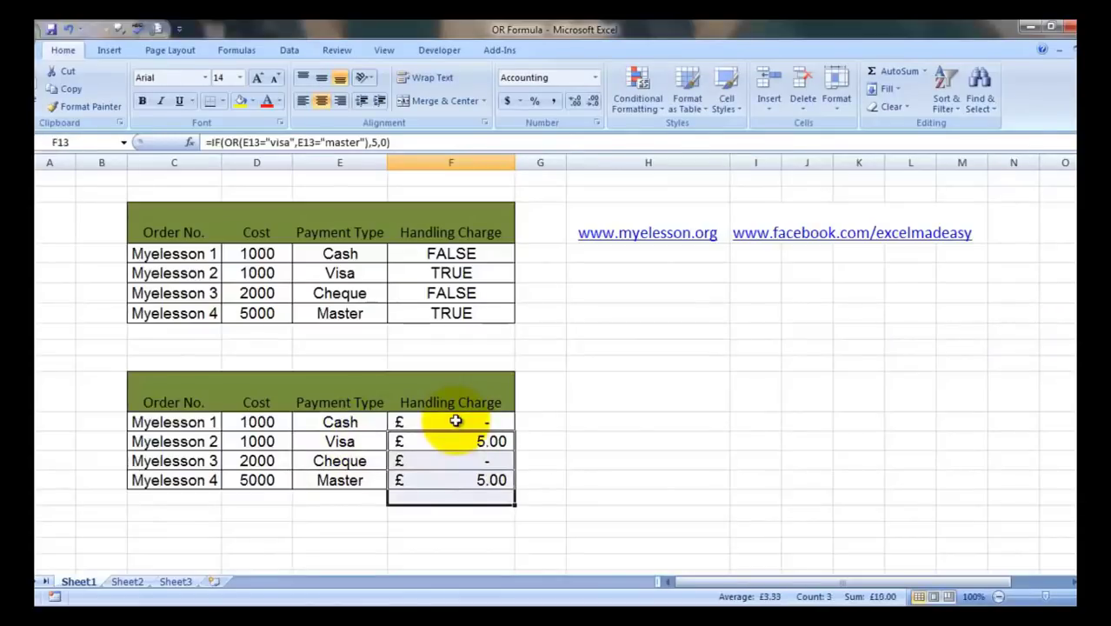
key(shift+Up)
key(Delete)
Copy F12's IF(OR) handling charge formula into F13:F15.
click(456, 421)
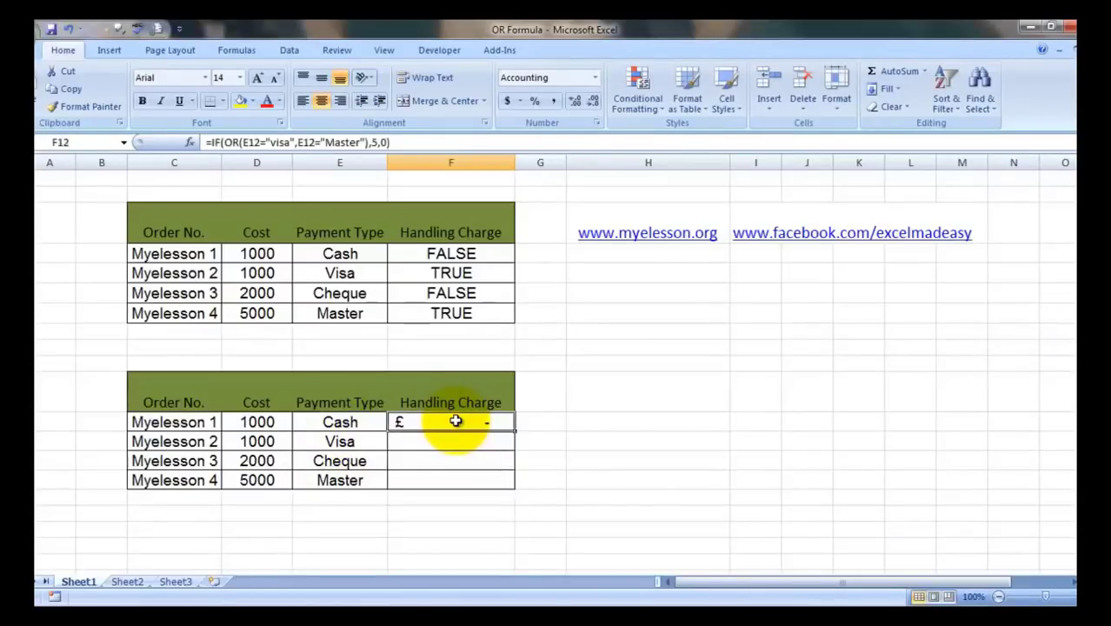
key(ctrl+c)
key(Down)
key(shift+Down)
key(shift+Down)
key(ctrl+v)
key(Right)
key(Right)
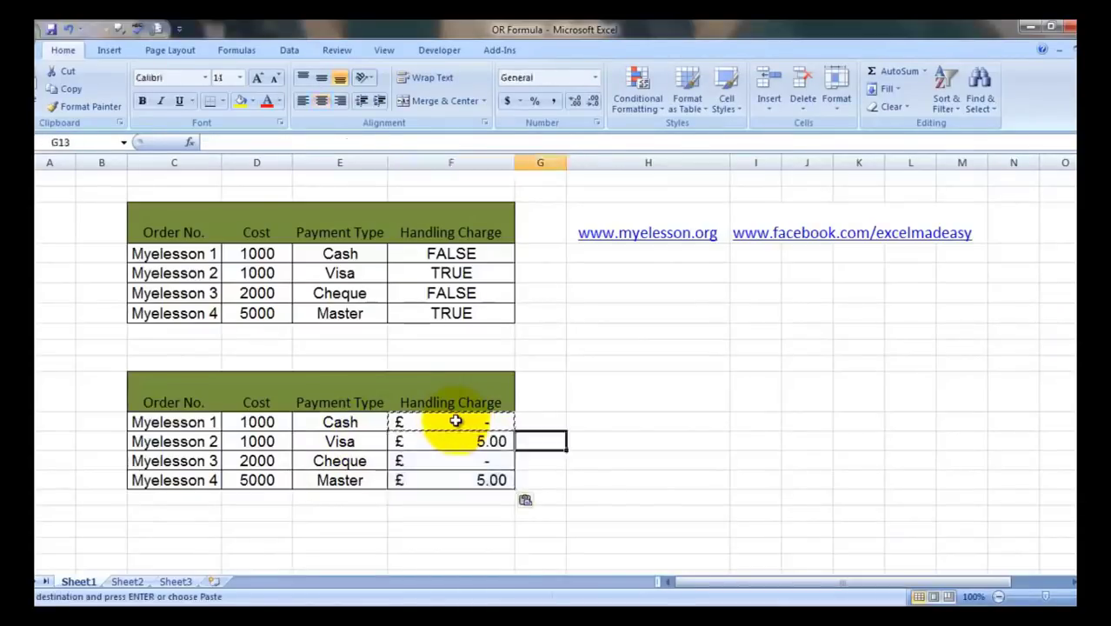
key(Escape)
key(Left)
key(Left)
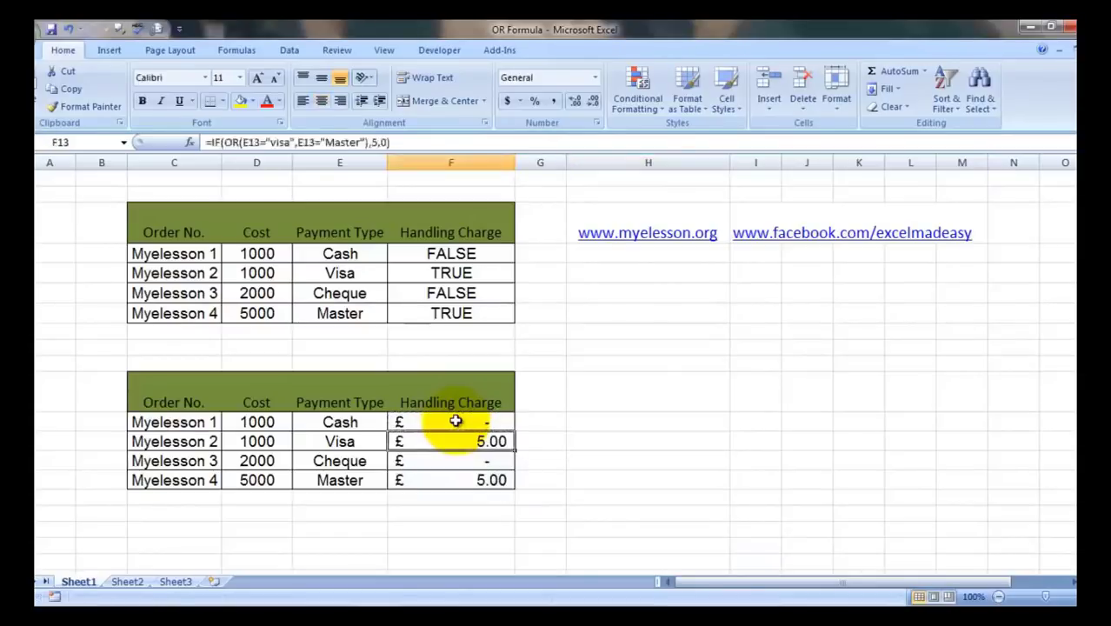
Verify F14 charges £0 for Cheque and F15 charges £5.00 for Master.
click(338, 463)
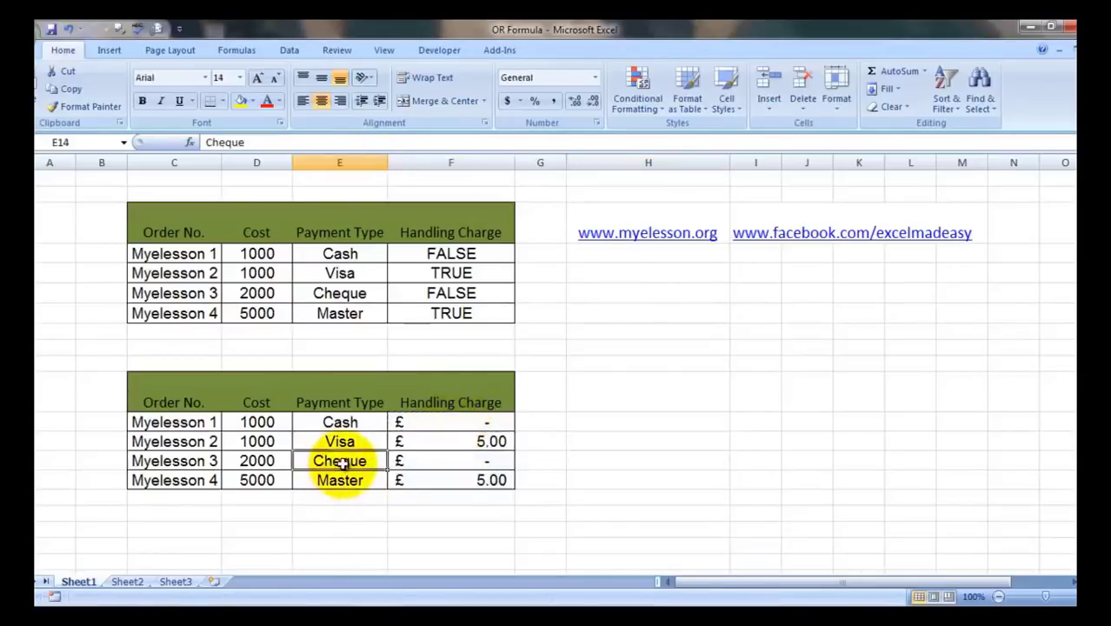
click(452, 463)
click(370, 479)
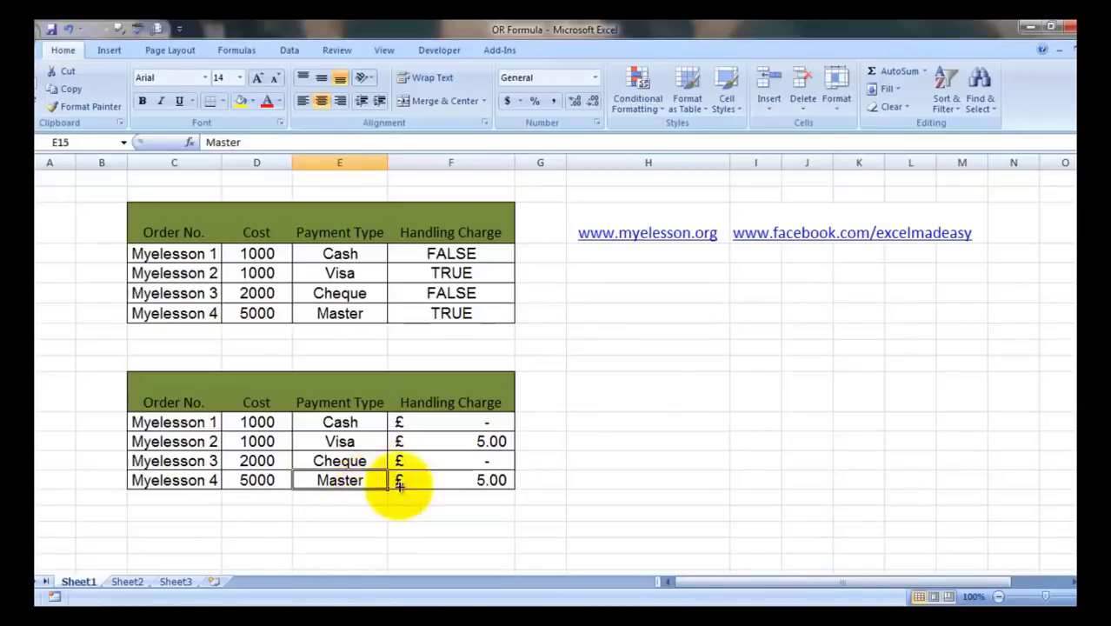
click(492, 482)
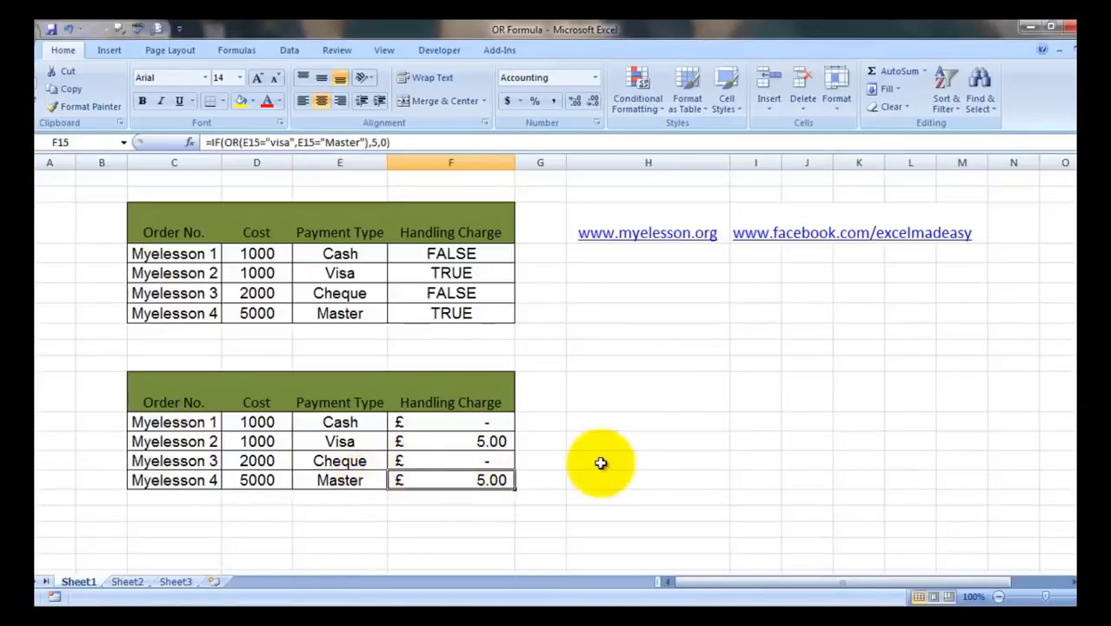
Move off the finished Handling Charge column.
key(Right)
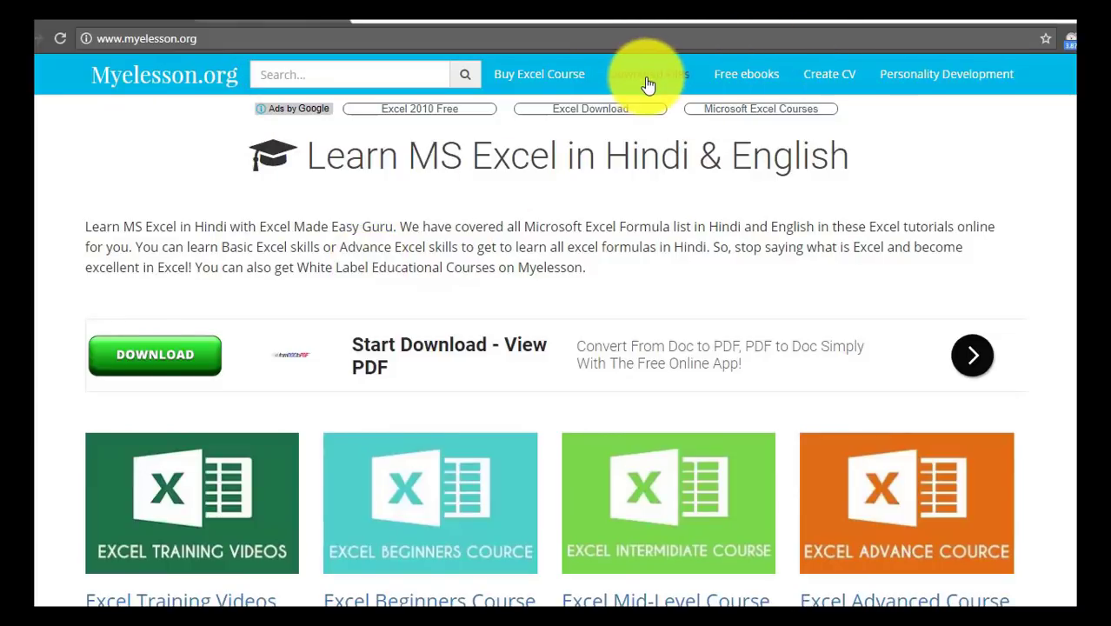
Scroll through the 10 Most Used Excel Formula video page's description and comments.
click(270, 21)
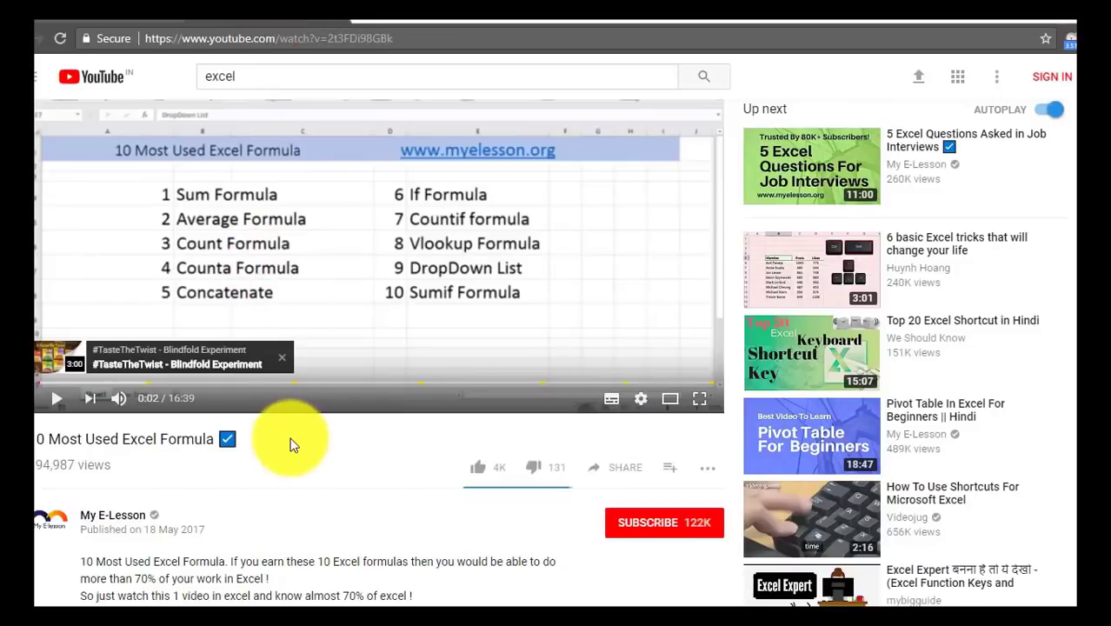
scroll(290, 442, down, 3)
scroll(290, 441, down, 3)
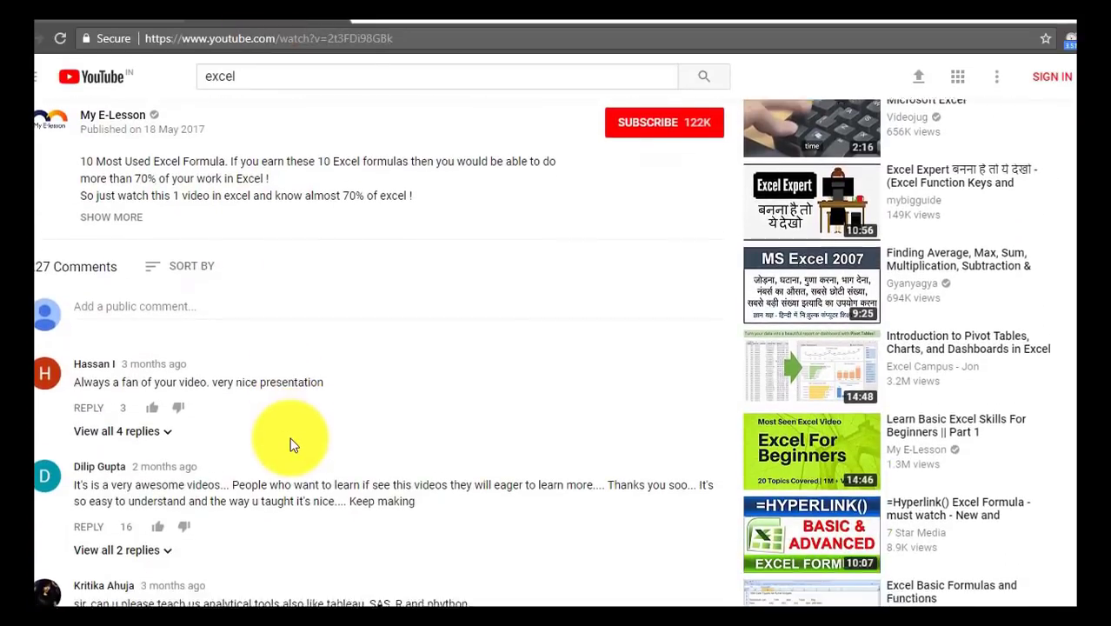
scroll(270, 388, down, 1)
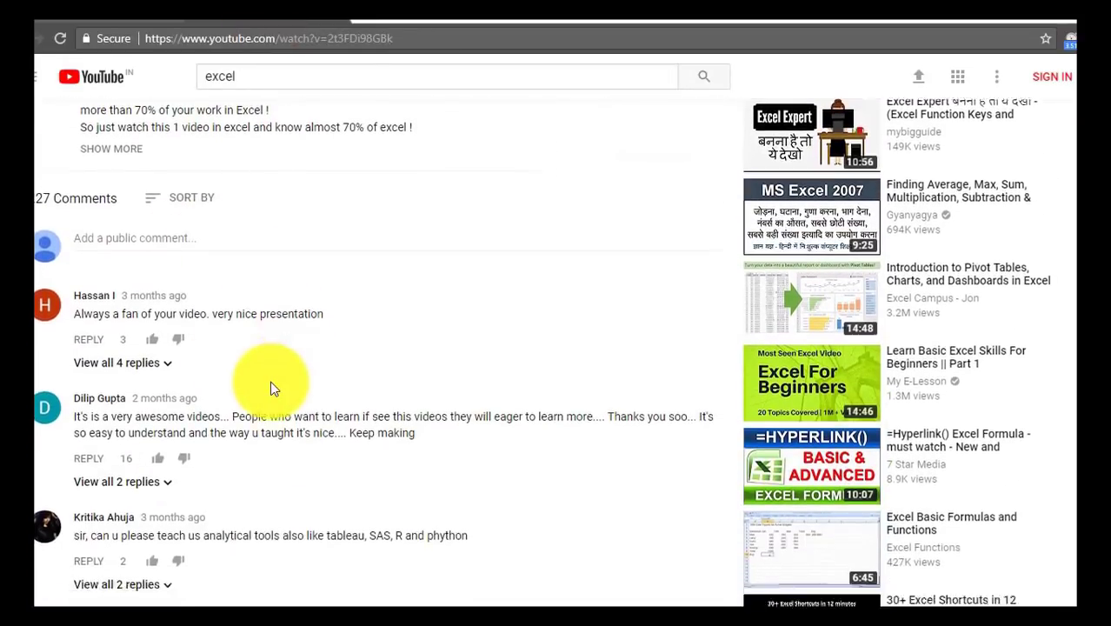
scroll(426, 272, up, 3)
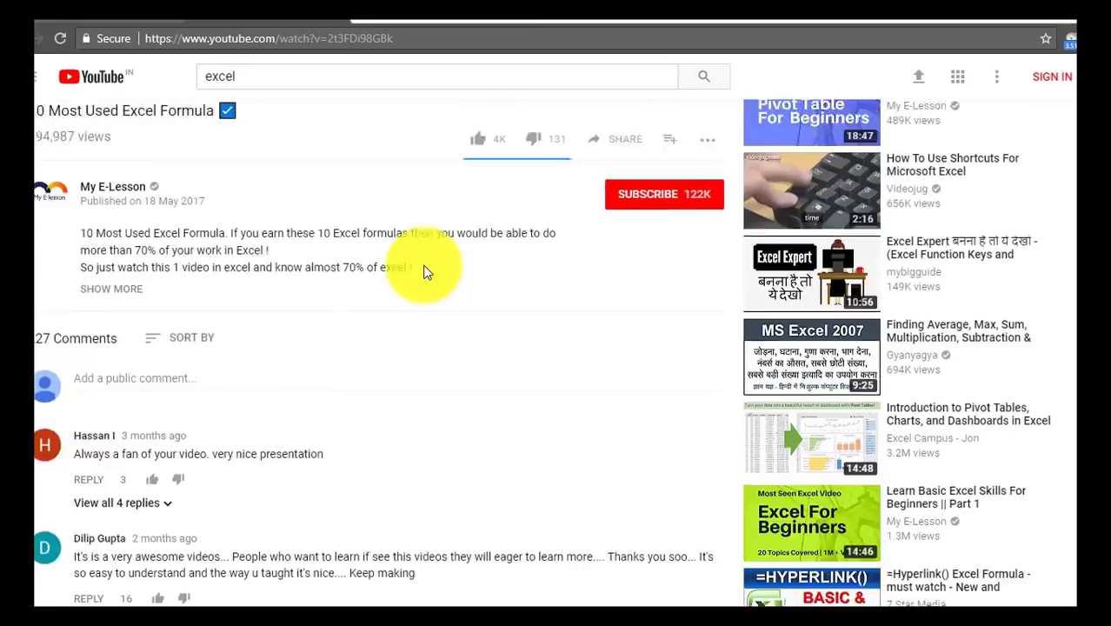
scroll(426, 272, up, 1)
scroll(411, 328, up, 2)
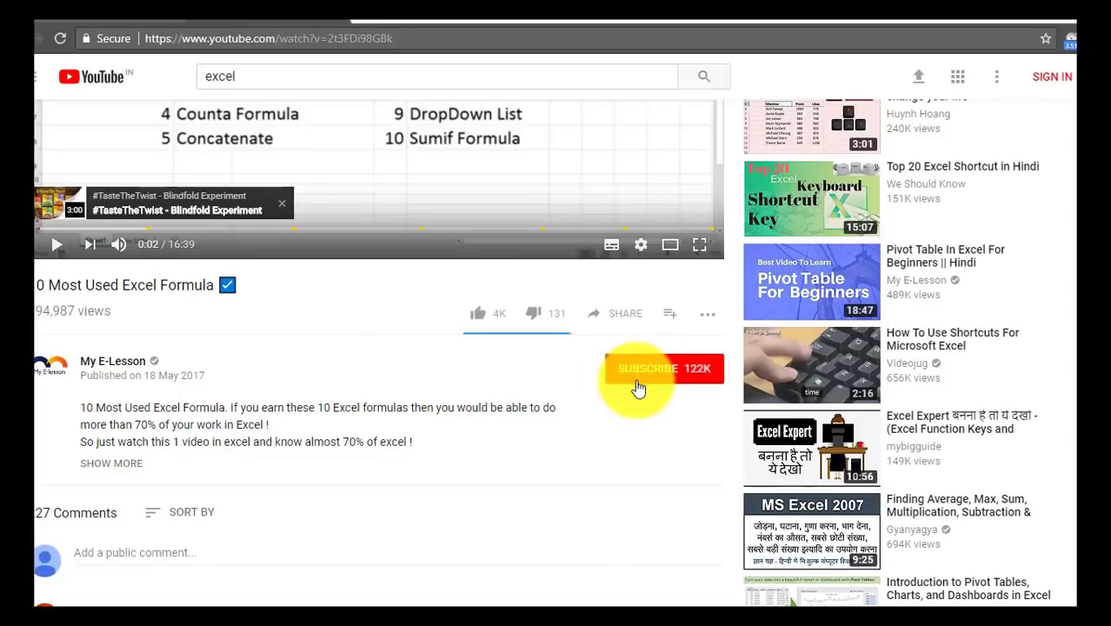
scroll(579, 437, down, 1)
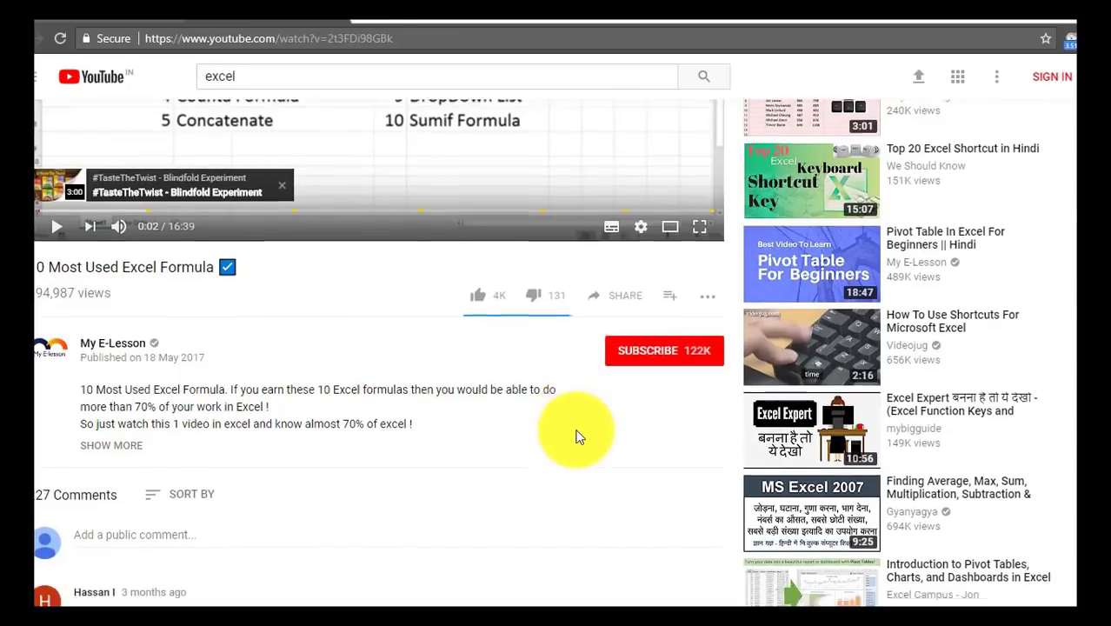
scroll(578, 437, down, 2)
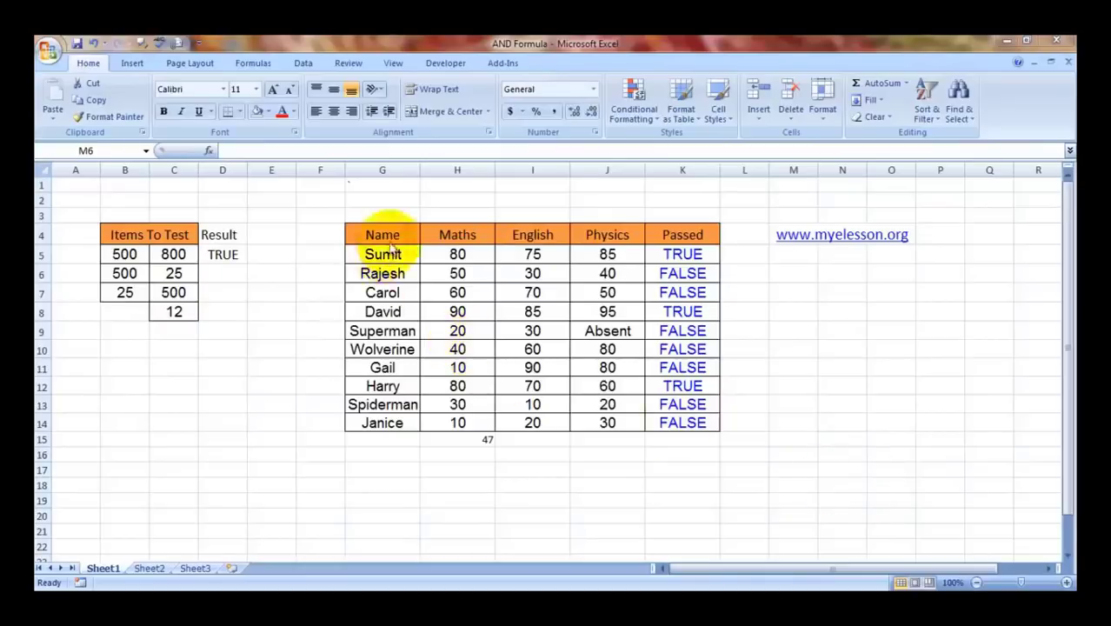
key(Left)
key(Left)
key(Left)
key(Left)
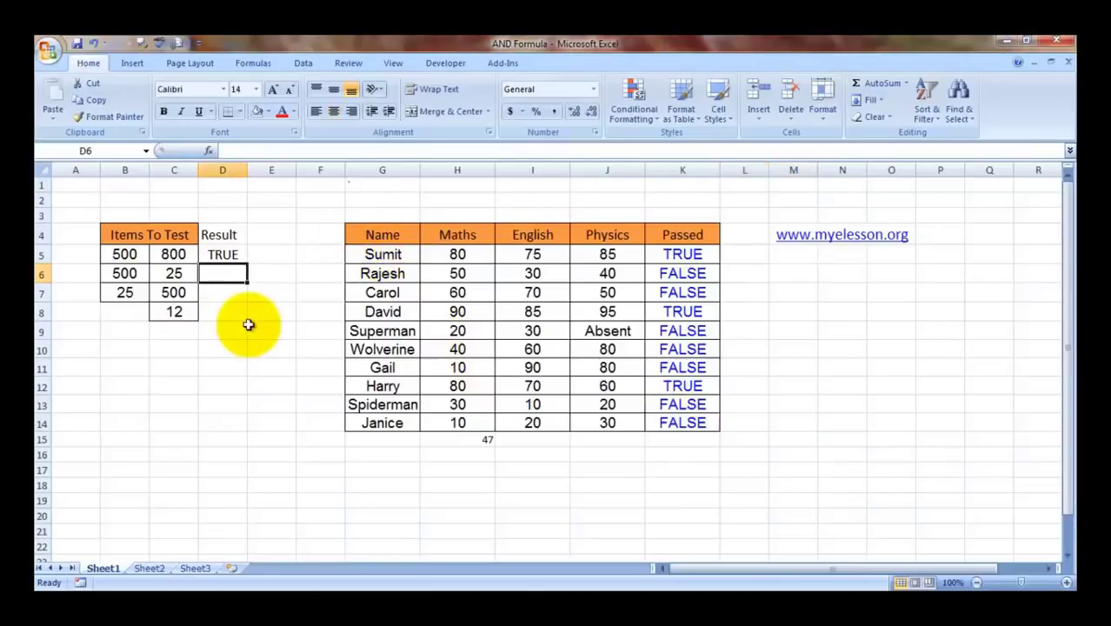
click(119, 254)
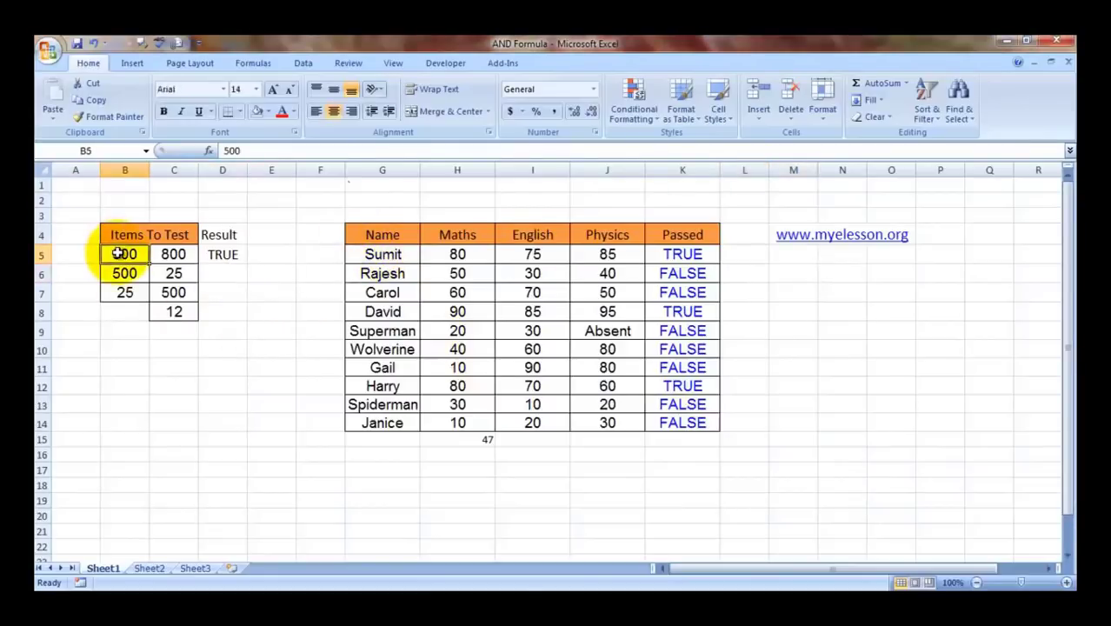
key(Right)
key(Left)
key(Right)
key(Down)
key(Left)
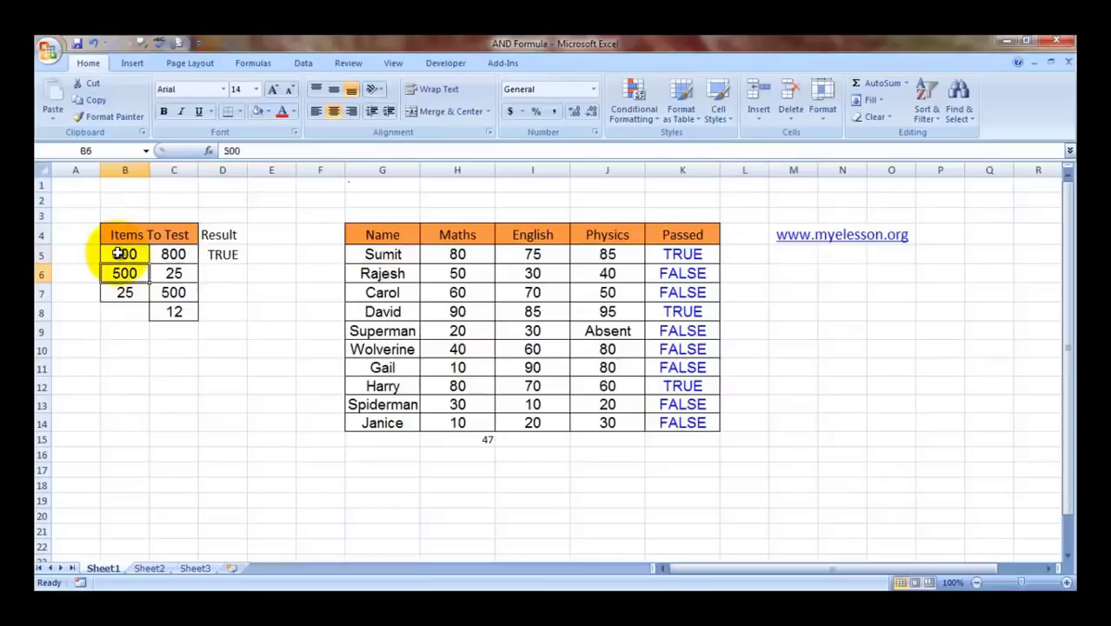
key(Right)
key(Left)
key(Down)
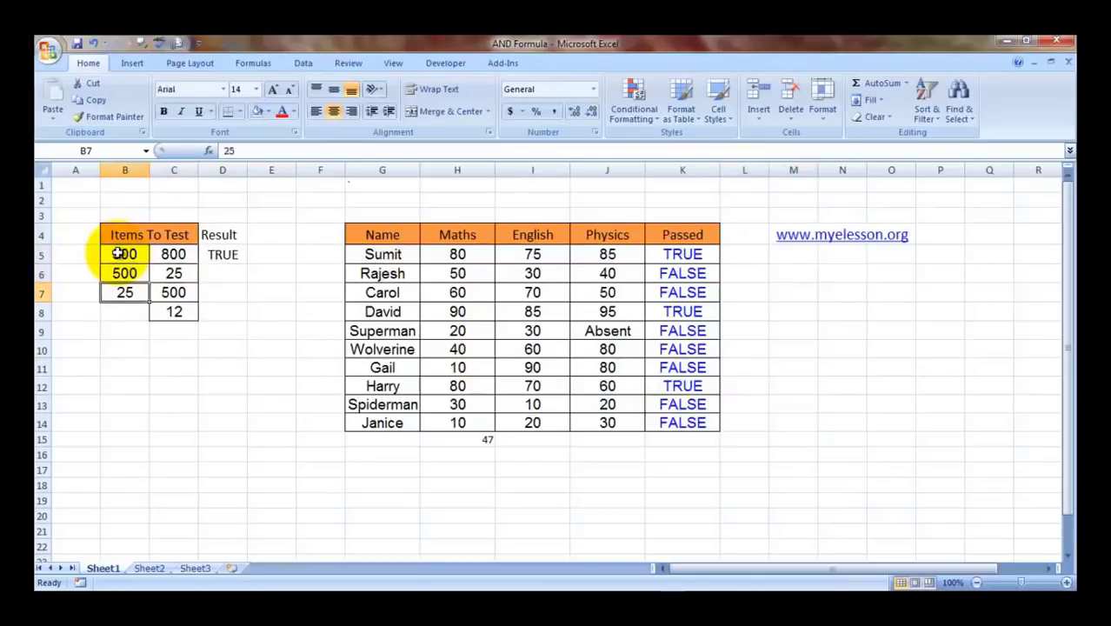
key(Right)
key(Down)
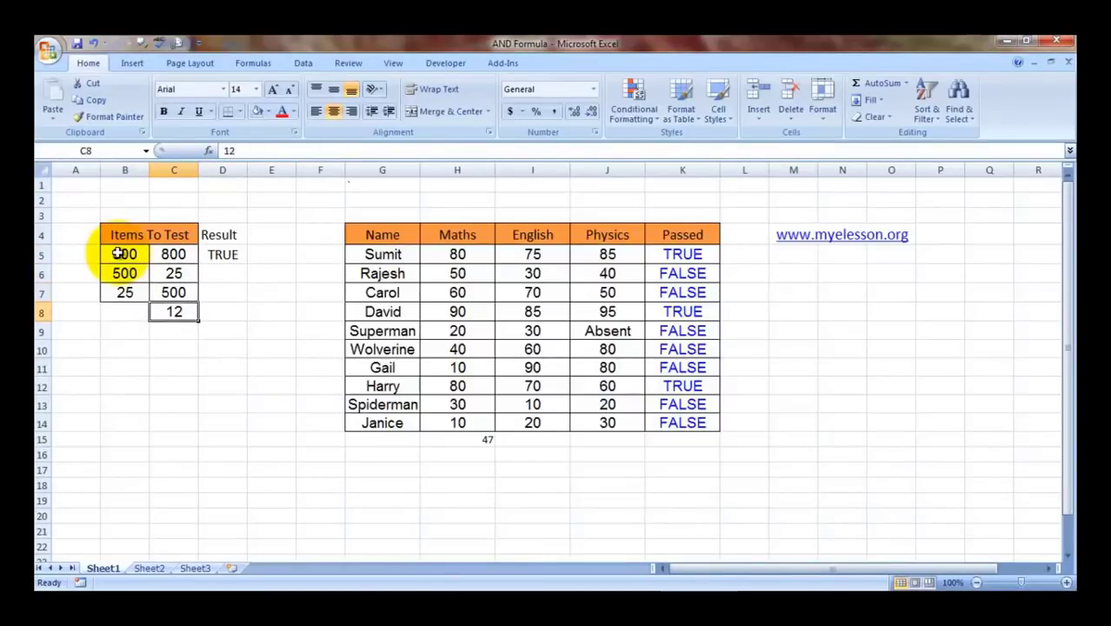
key(Up)
key(Up)
key(Up)
click(241, 388)
key(Up)
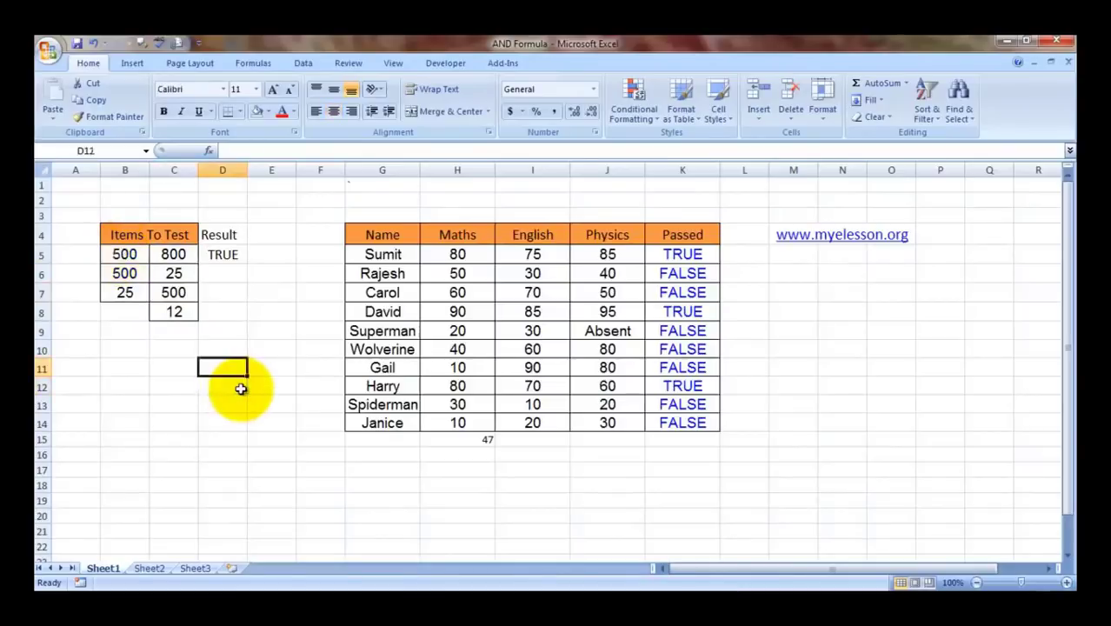
key(Up)
key(Up)
key(Up)
key(Up)
key(Up)
key(Up)
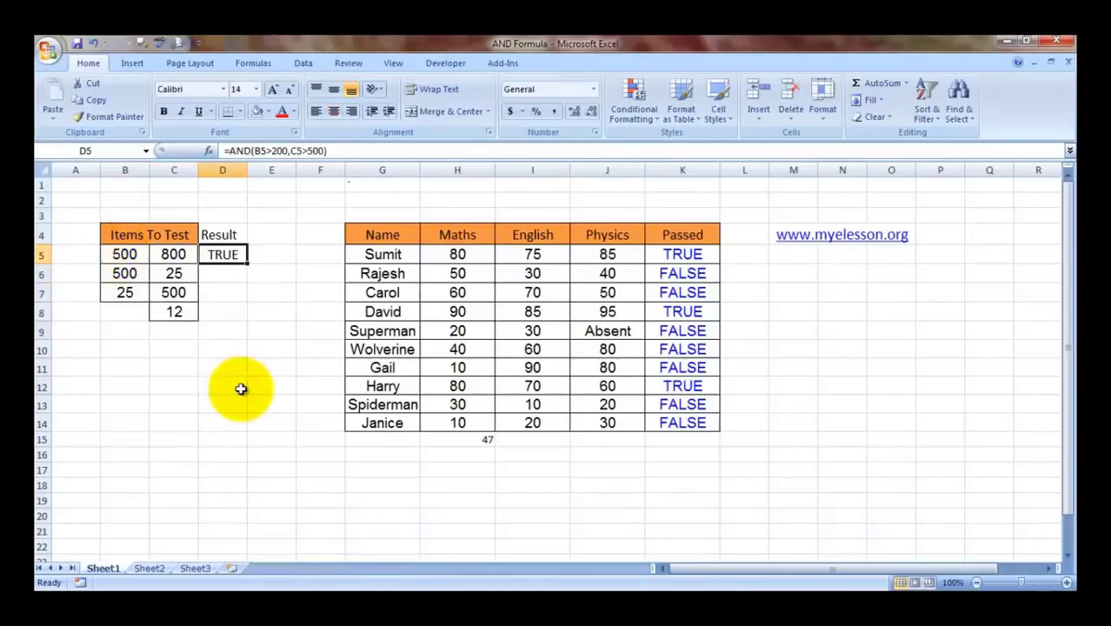
click(126, 254)
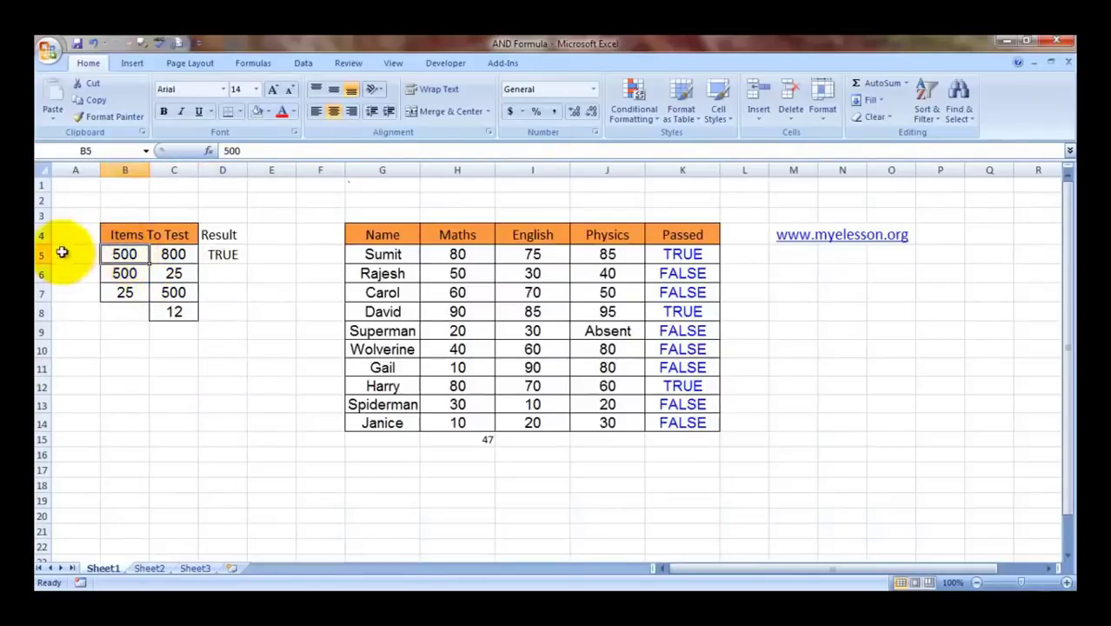
click(172, 253)
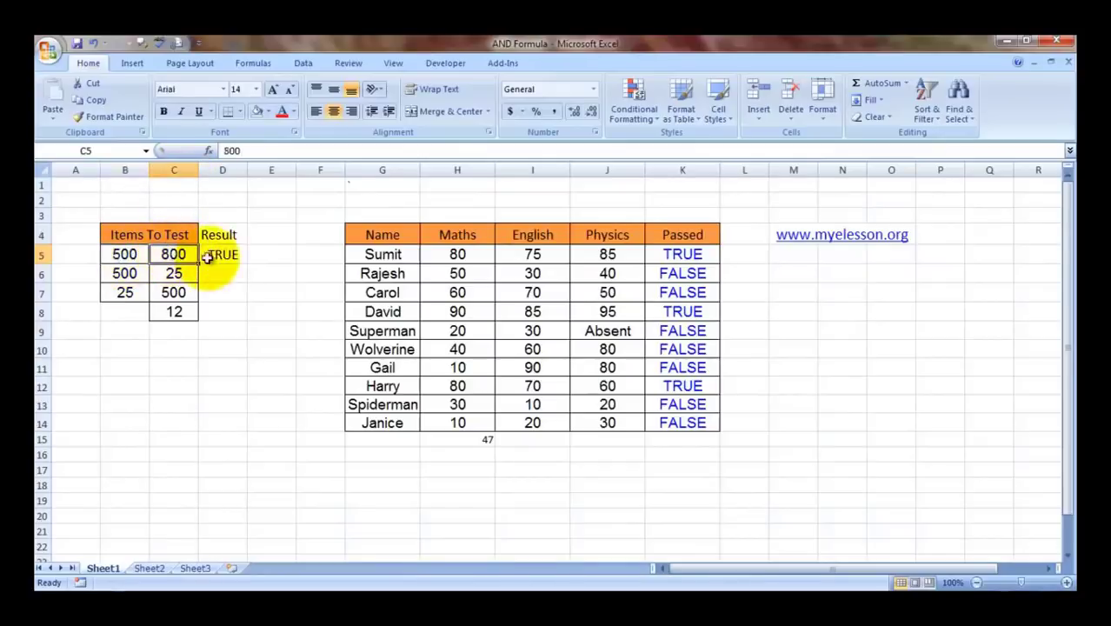
click(222, 254)
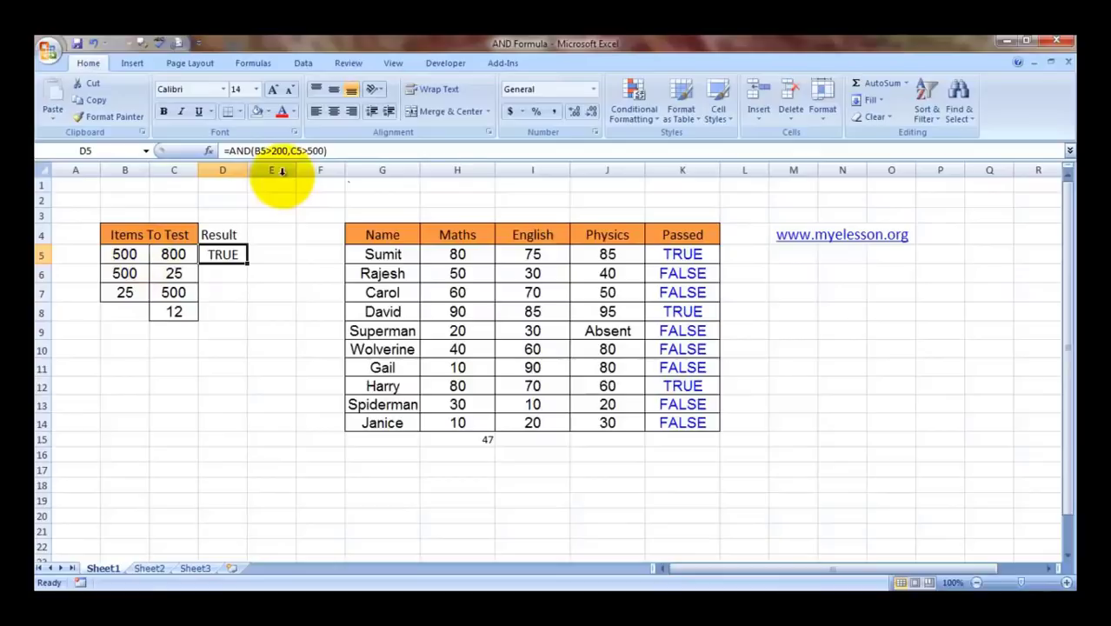
key(Return)
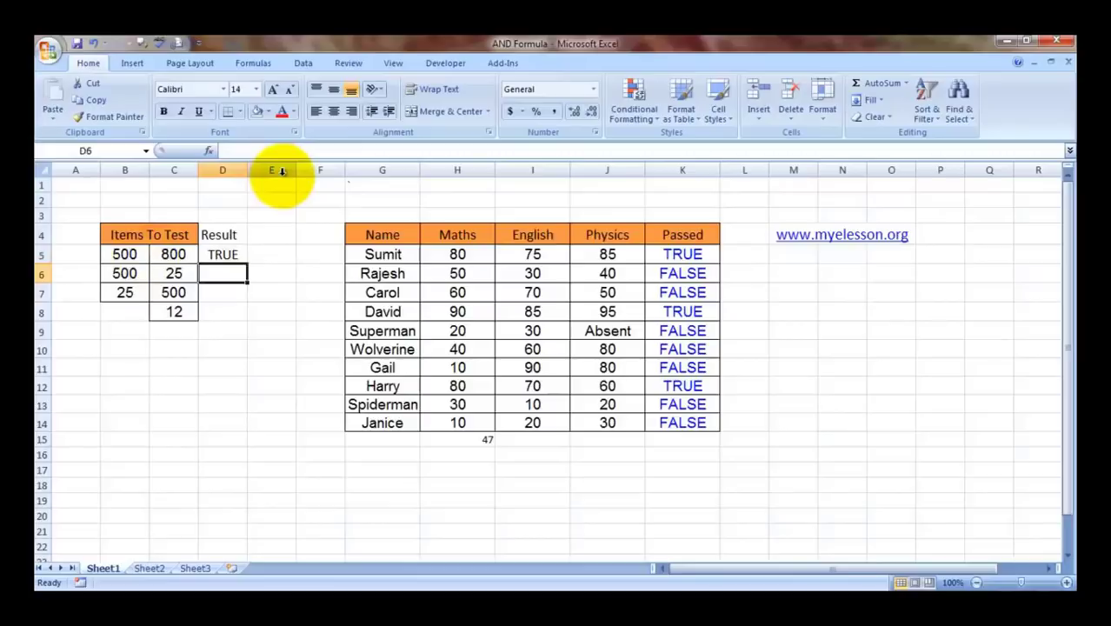
Enter =AND(B6>300,C6>10) in D6, returning TRUE for 500 and 25.
text(=an)
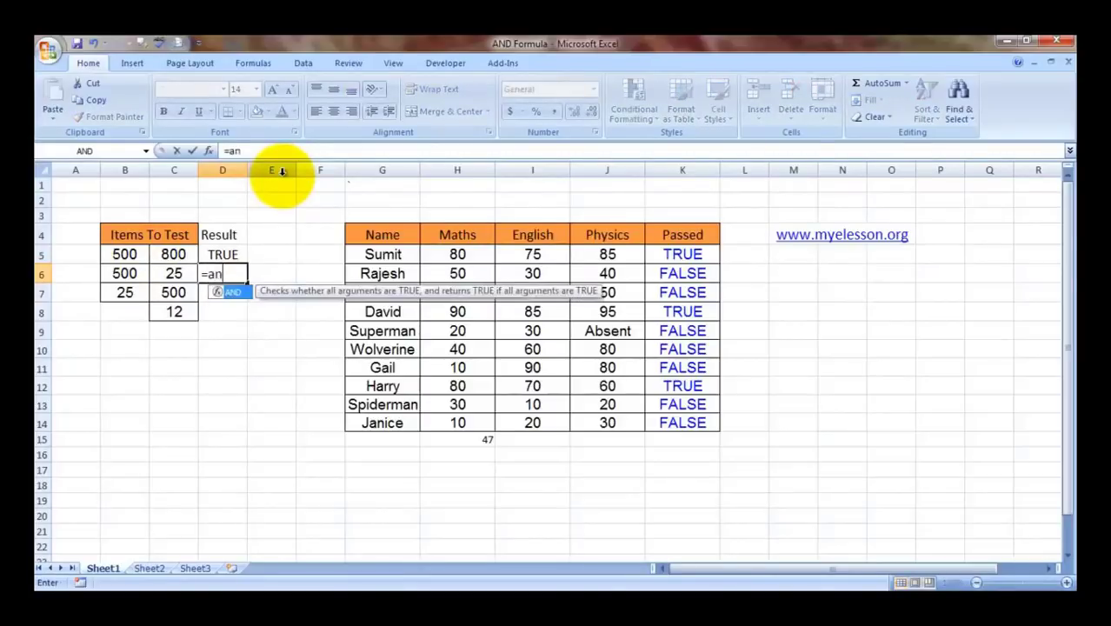
text(d)
key(Tab)
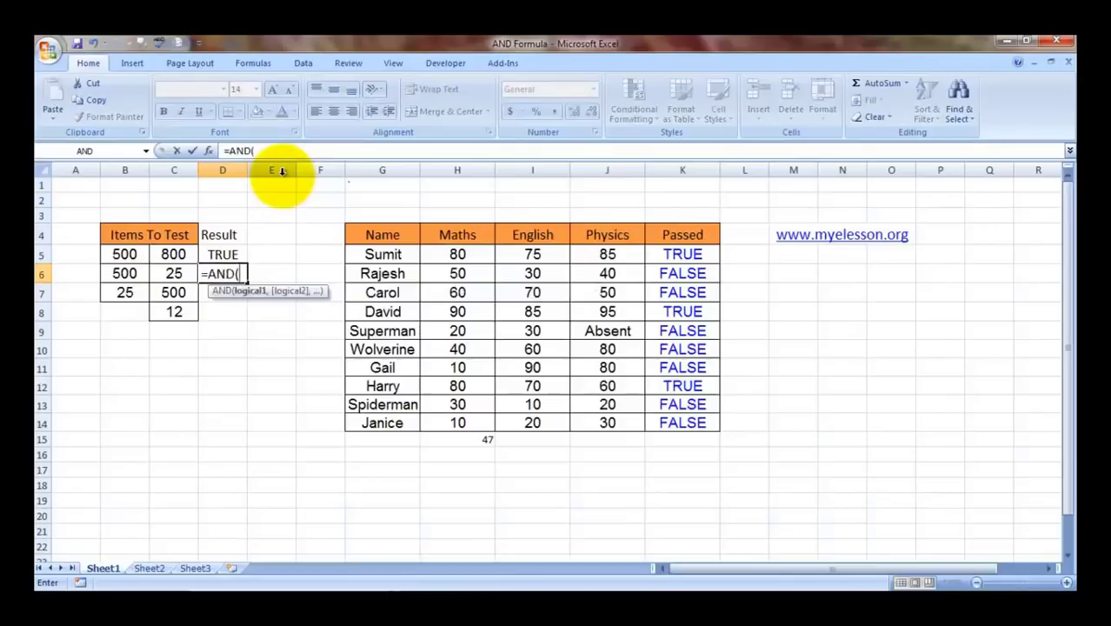
click(124, 274)
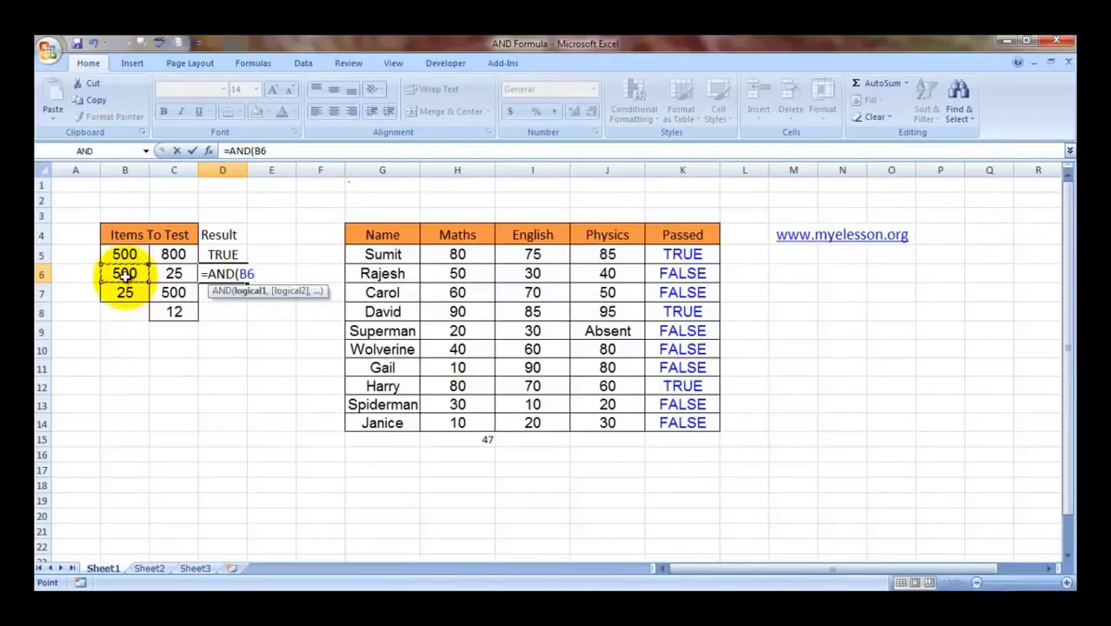
text(>30)
text(0,)
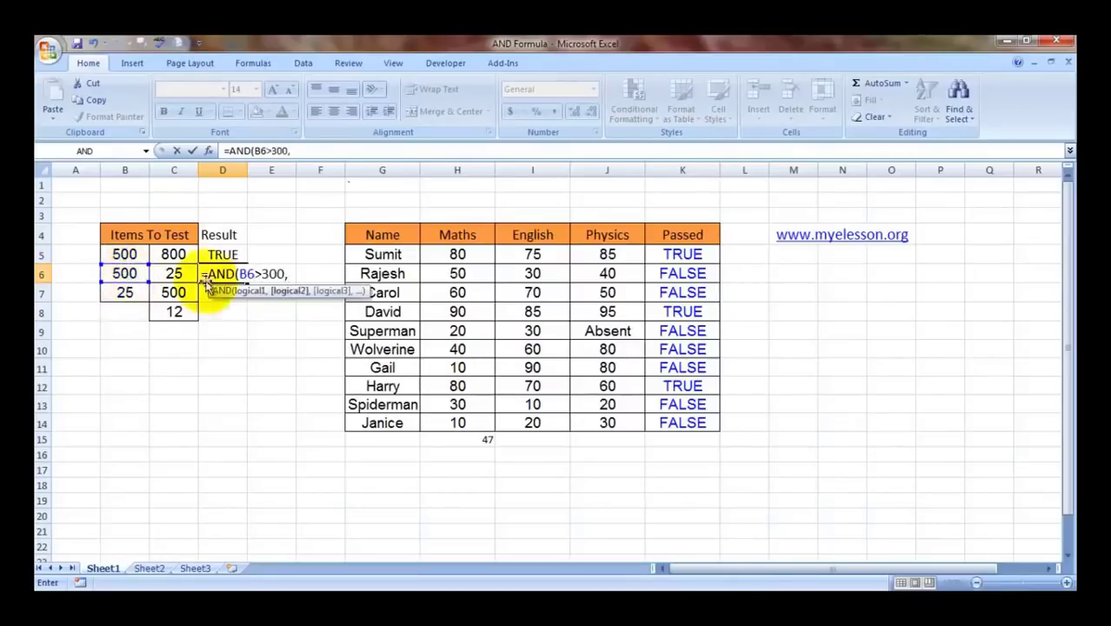
click(173, 273)
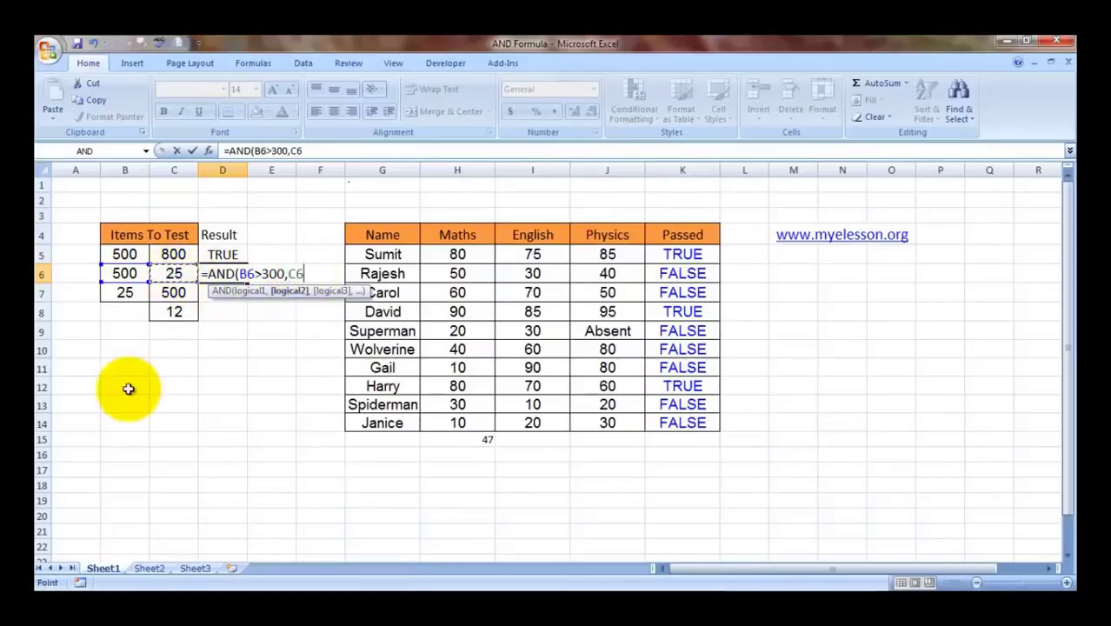
text(>1)
text(0)
text())
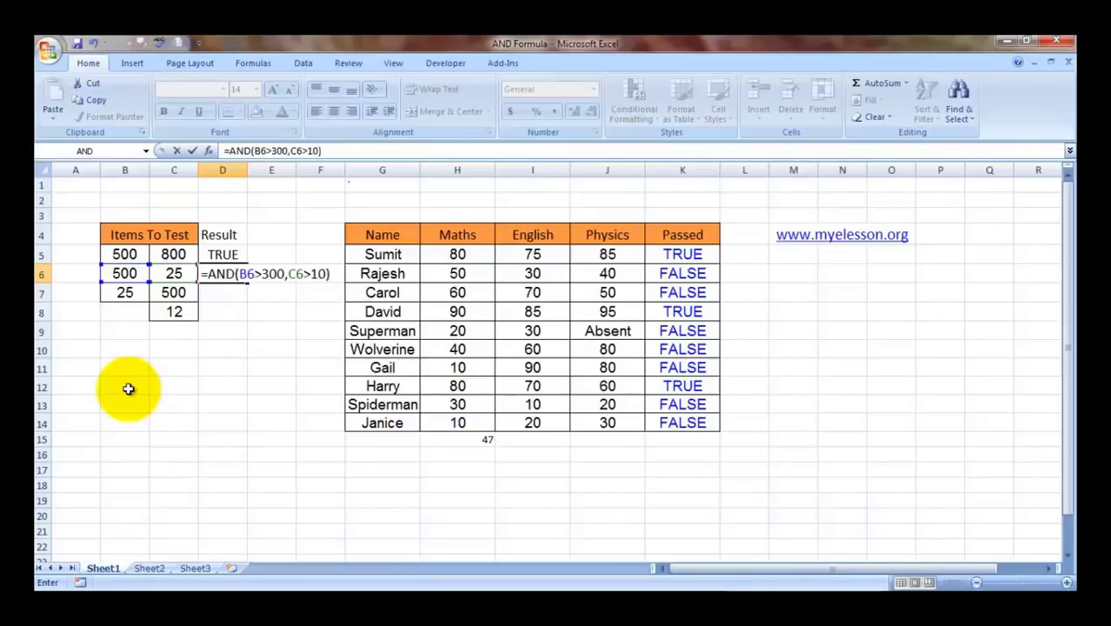
key(Return)
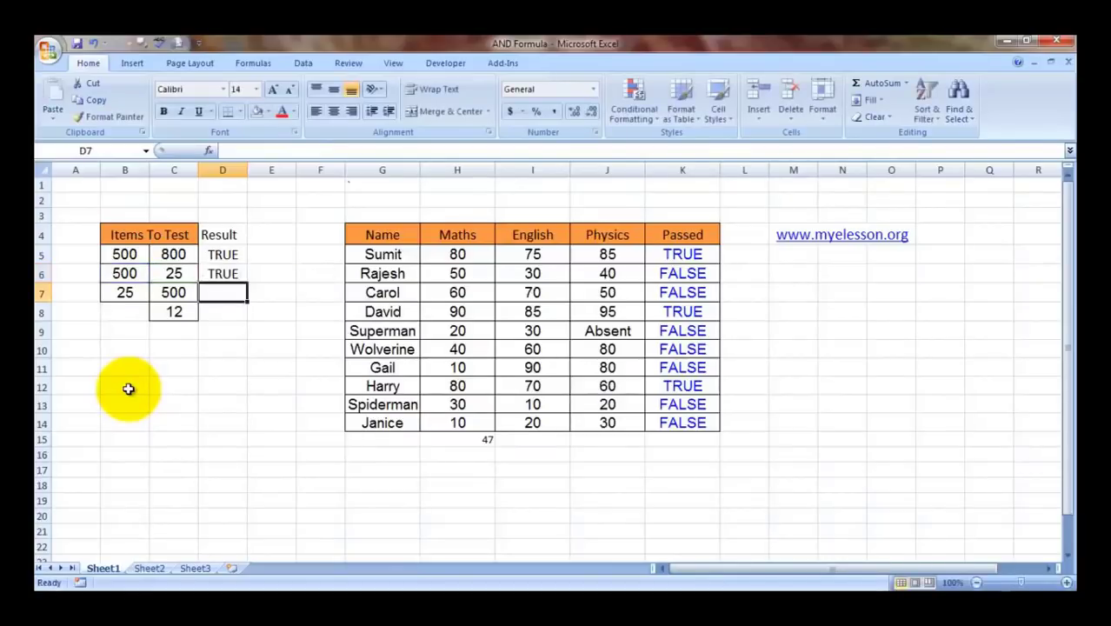
key(Up)
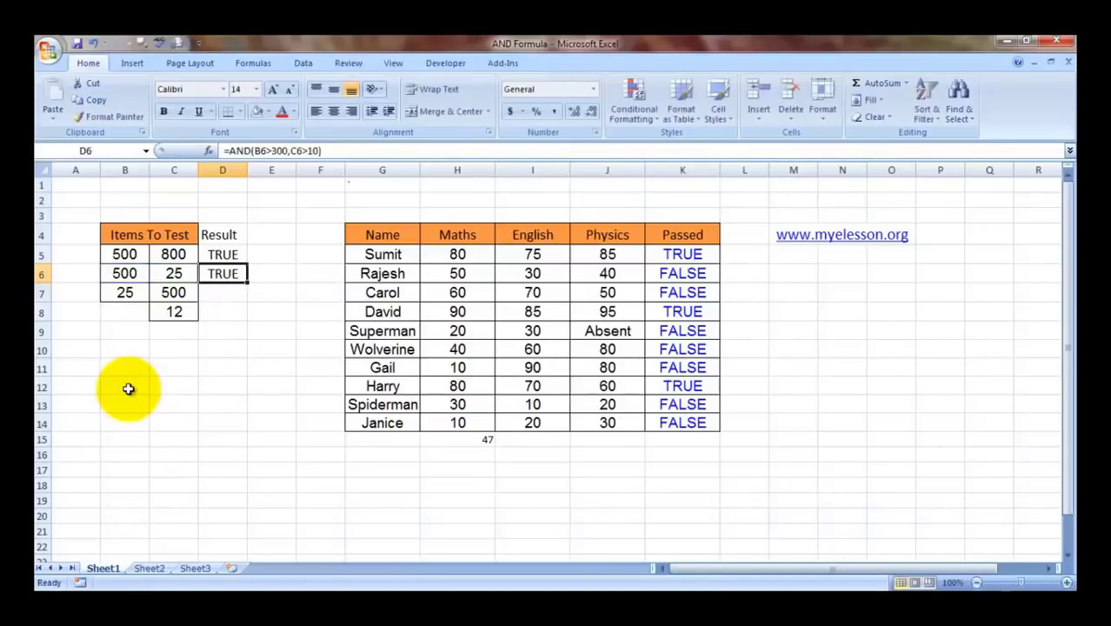
Enter =AND(B7>30,C7>450) in D7, returning FALSE since 25 is not above 30.
key(Down)
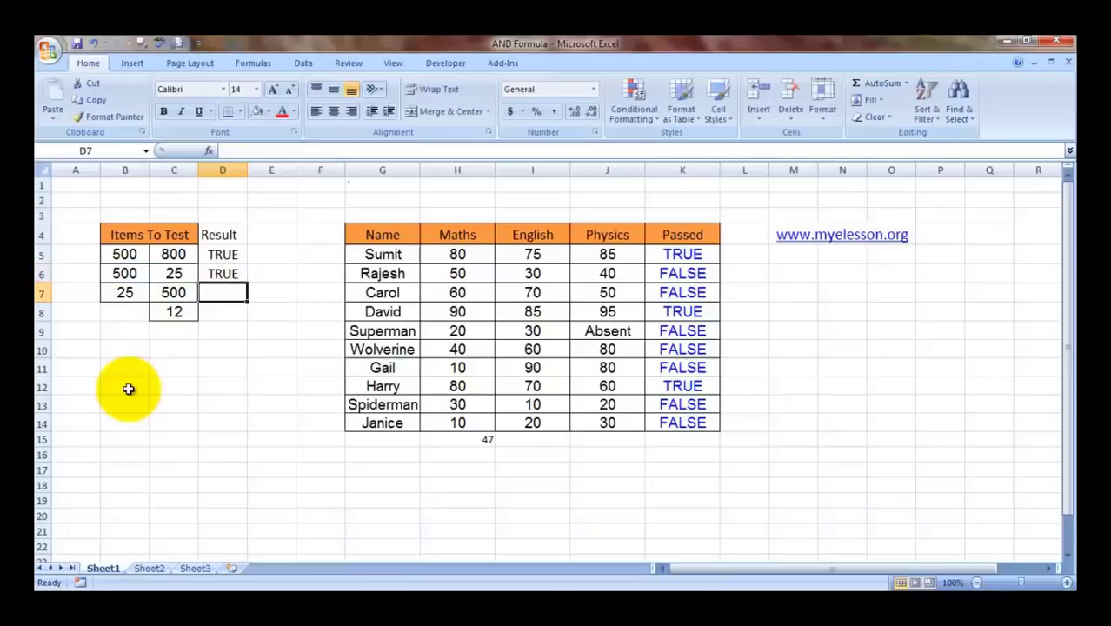
text(=)
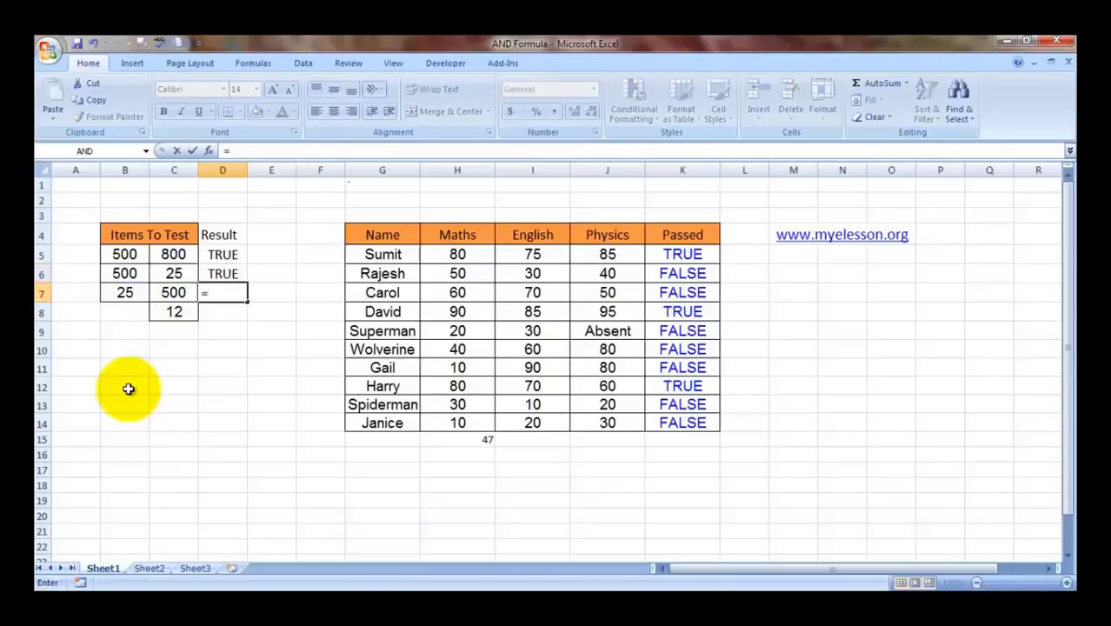
text(an)
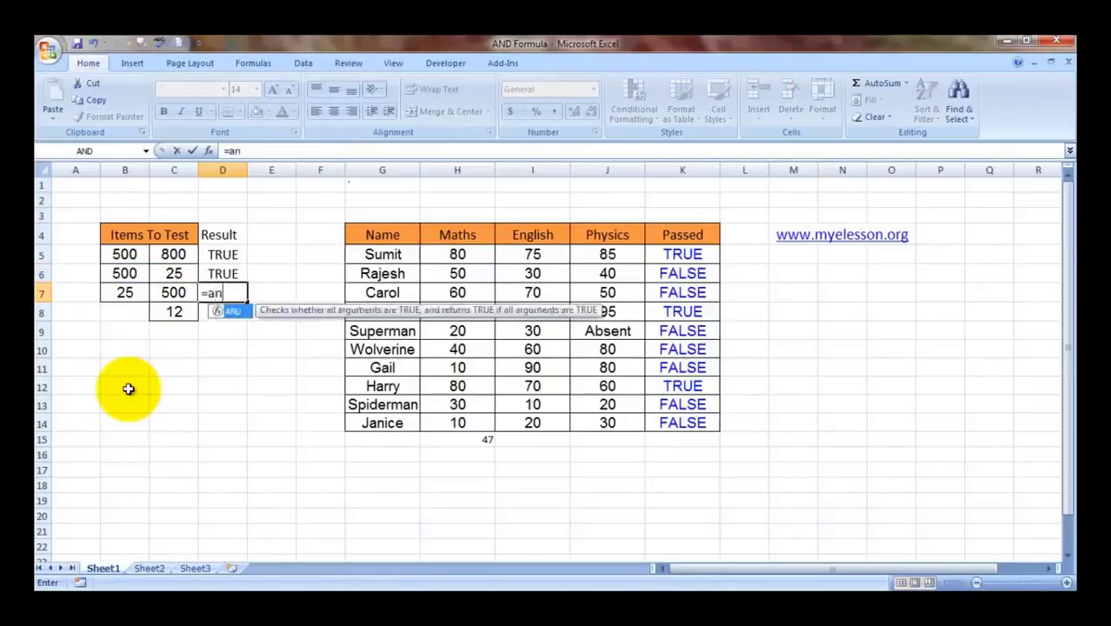
text(d)
key(Tab)
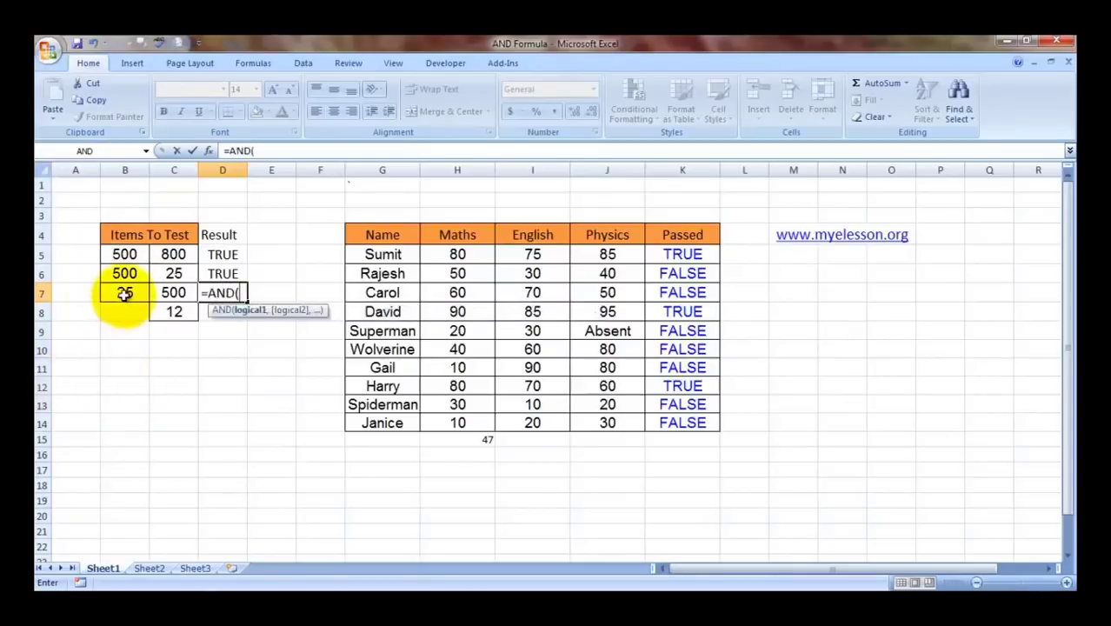
click(125, 293)
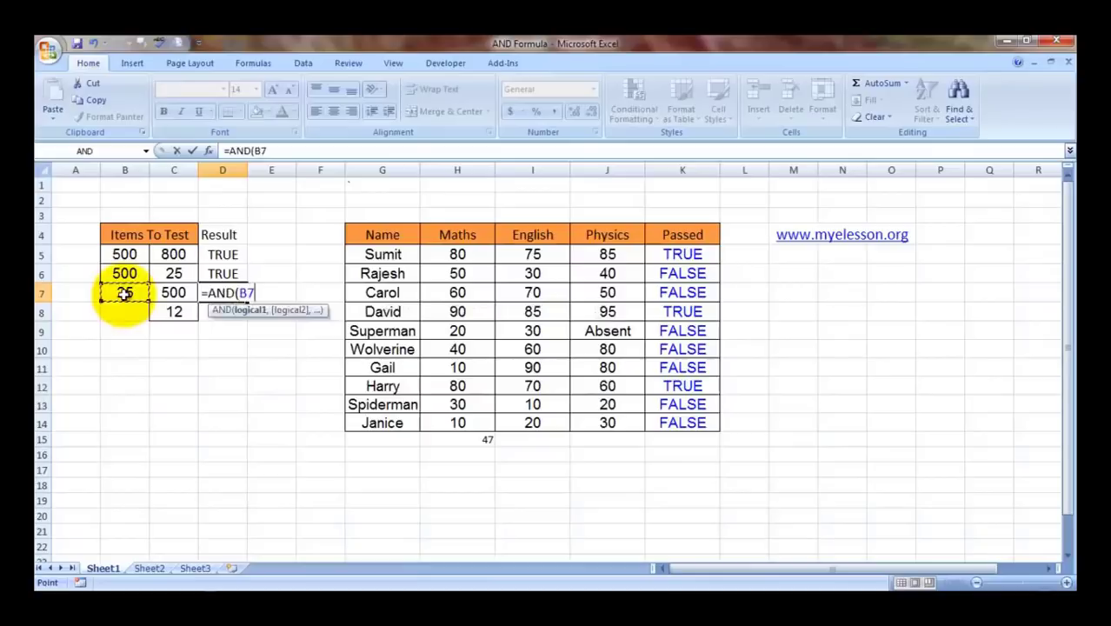
text(>)
text(30)
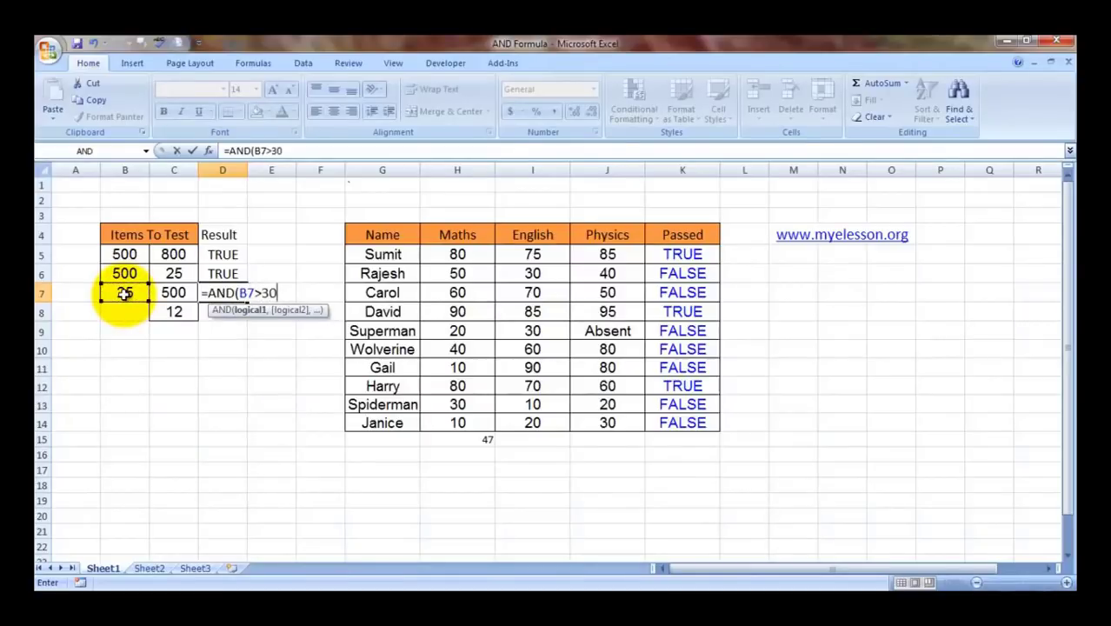
text(,)
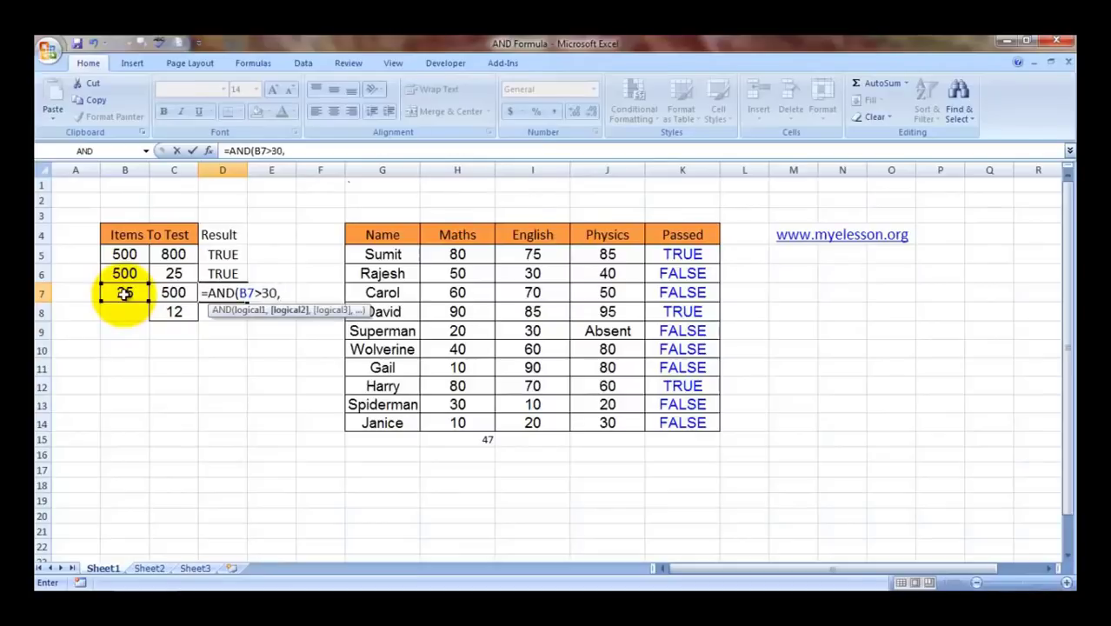
click(173, 294)
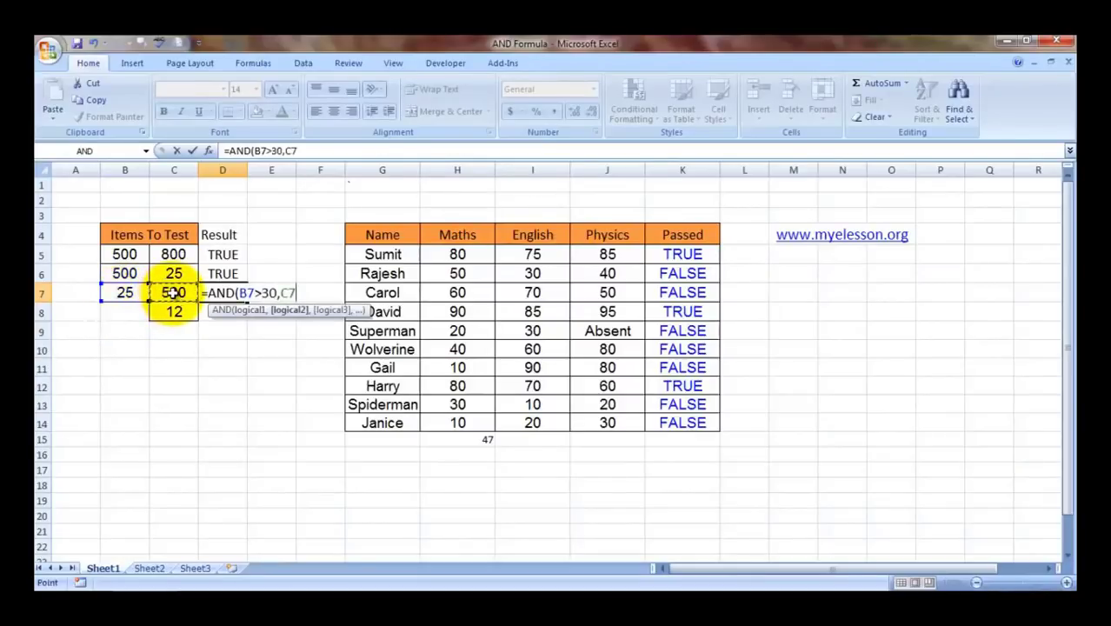
text(>450)
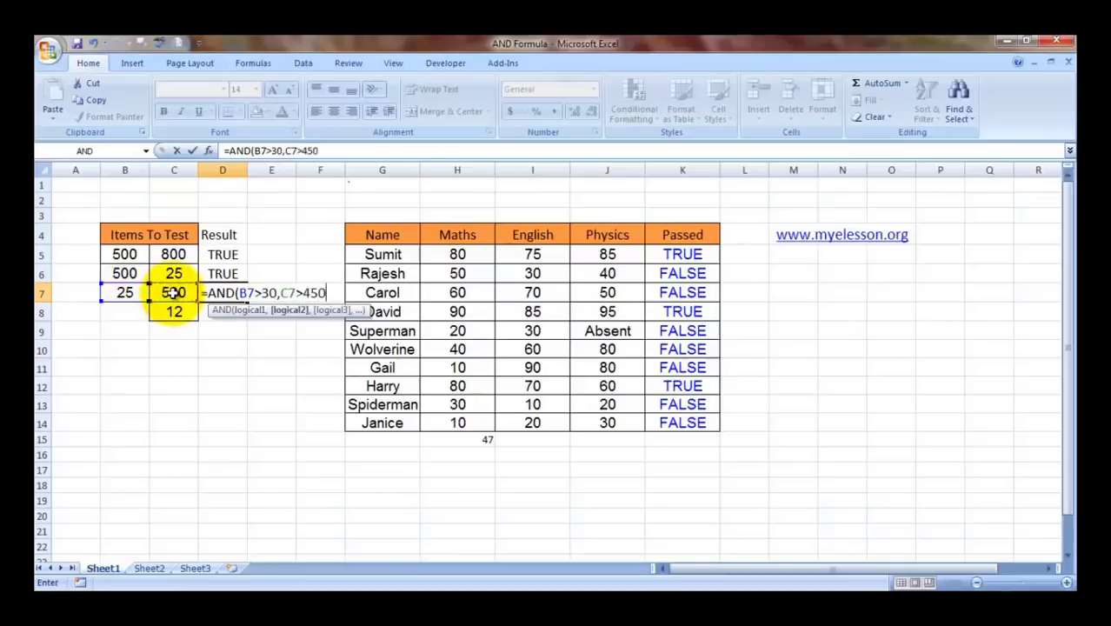
text())
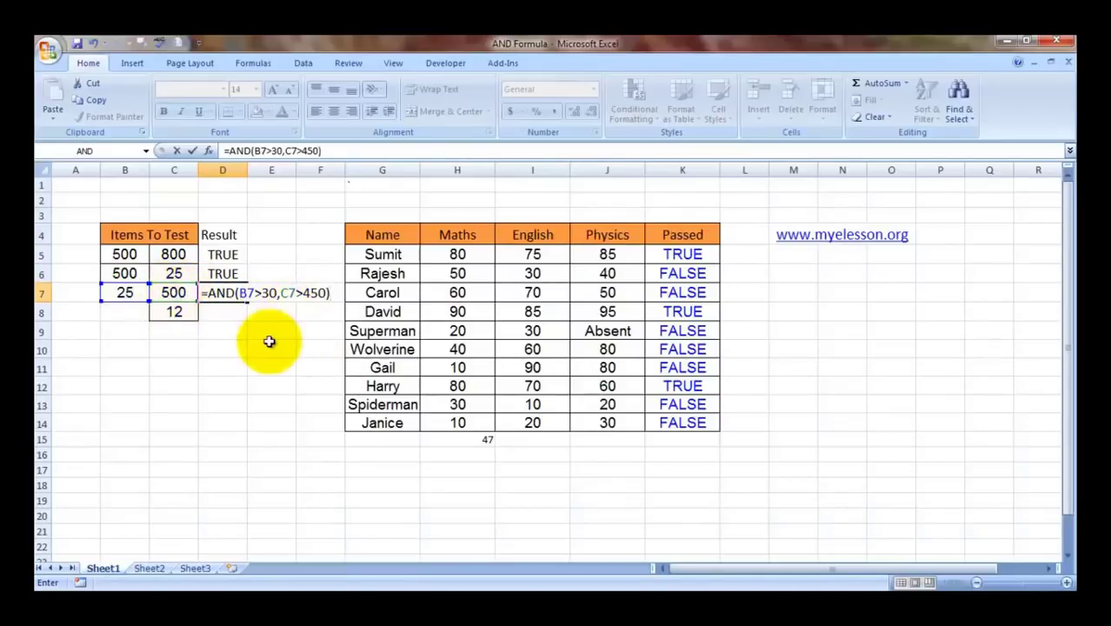
key(Return)
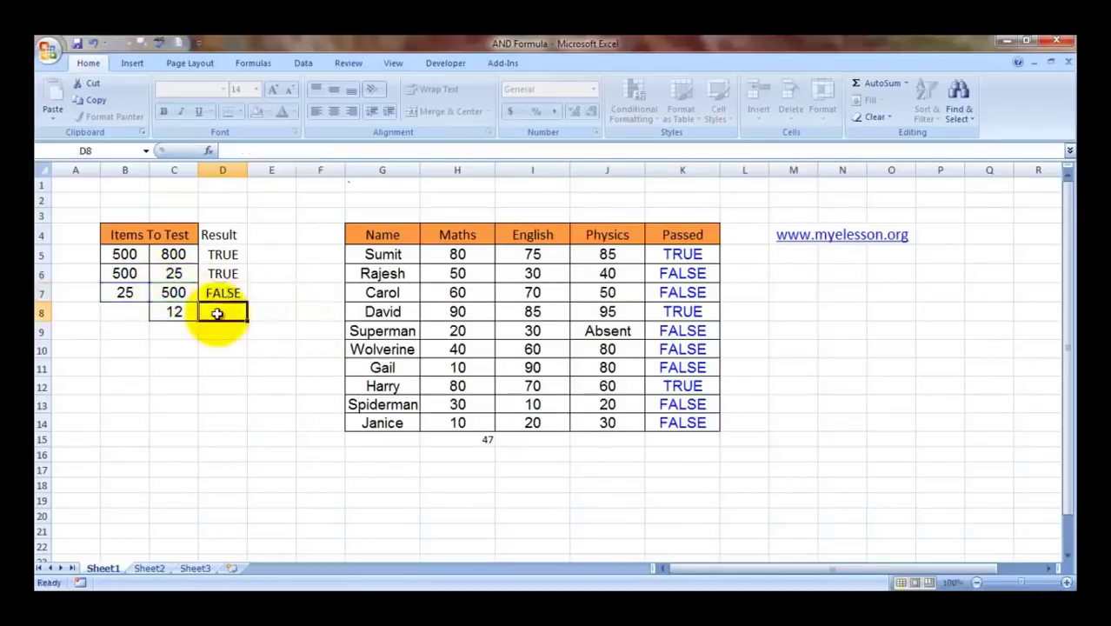
key(Up)
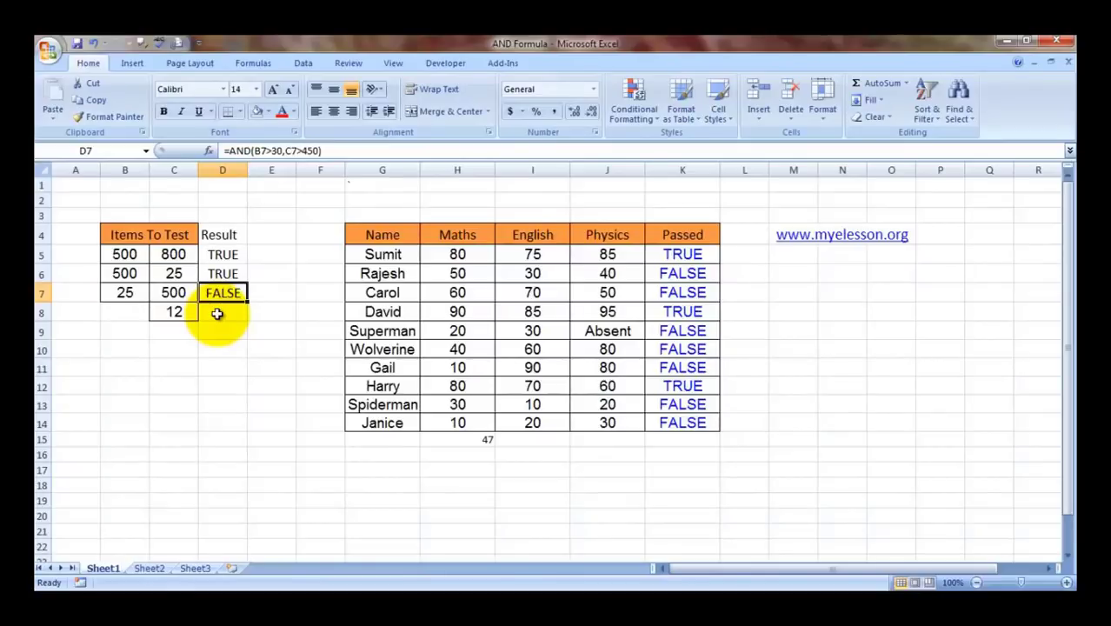
key(Right)
key(Right)
key(Right)
key(Right)
key(Right)
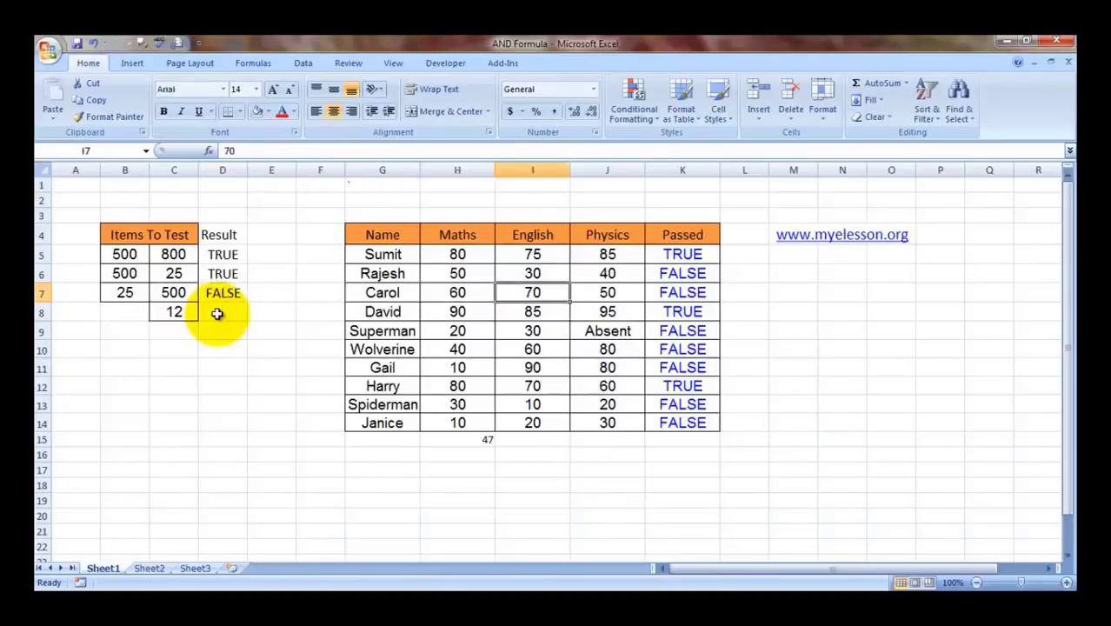
key(Up)
key(Up)
key(Left)
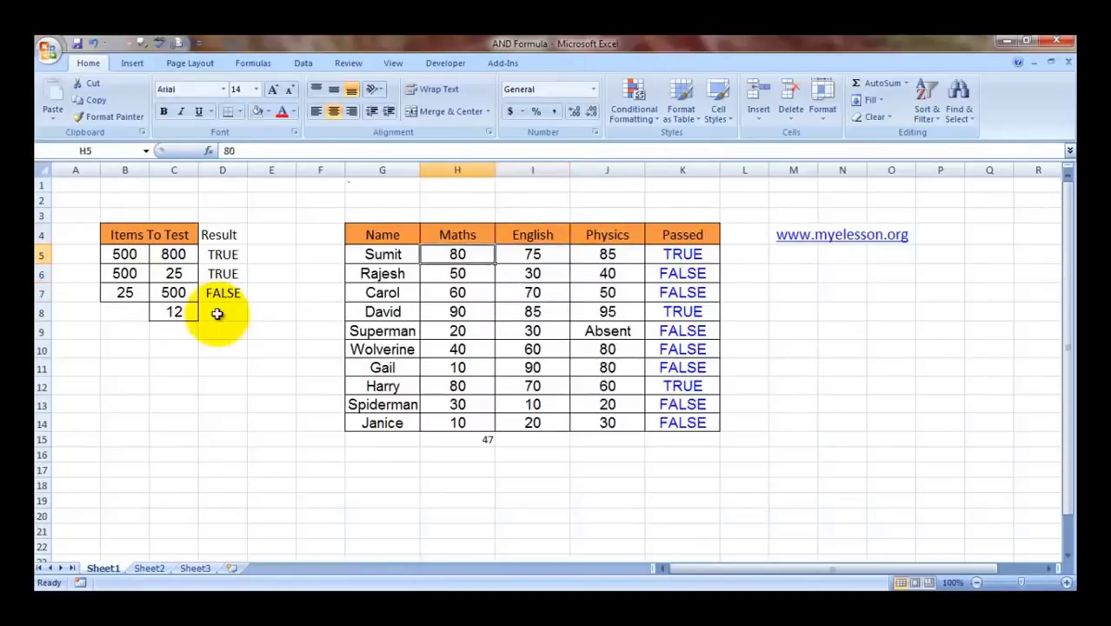
key(Left)
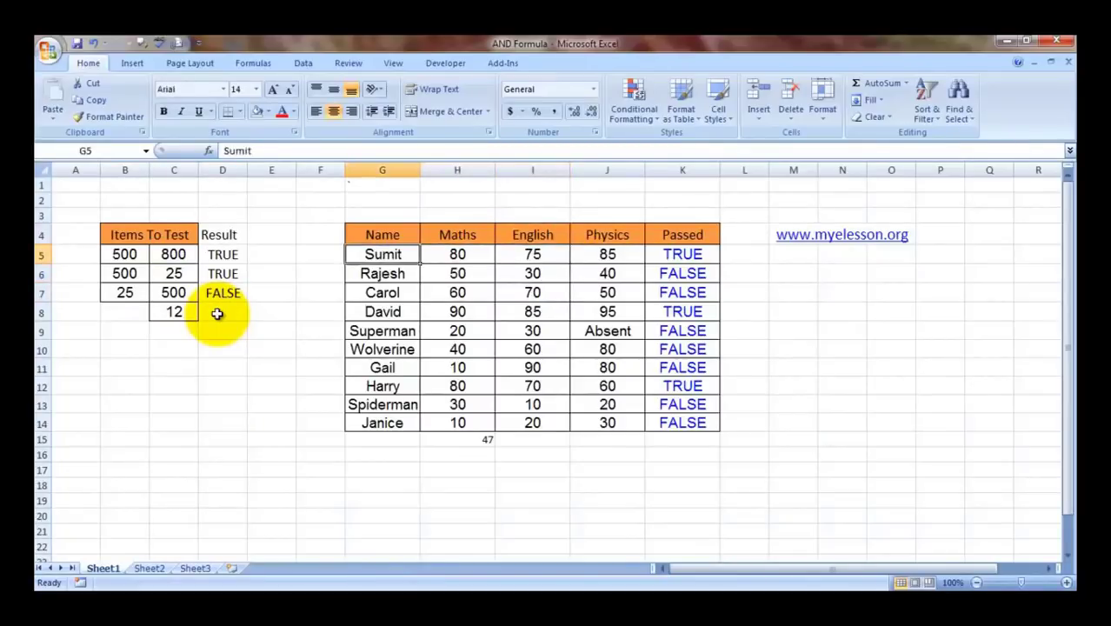
key(Down)
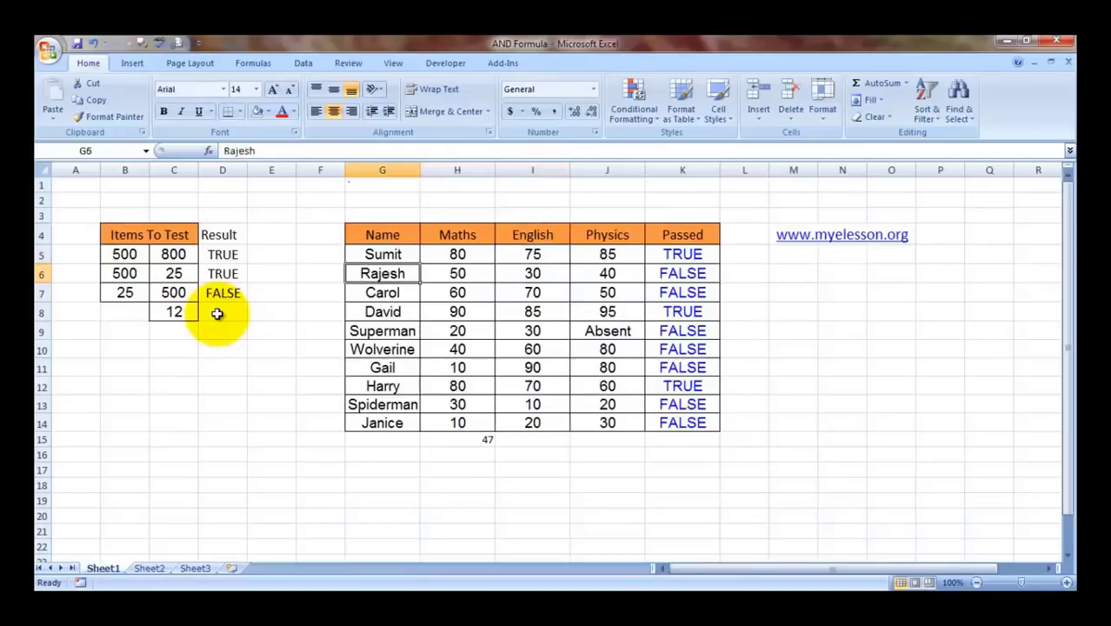
key(Down)
key(Down)
key(Down)
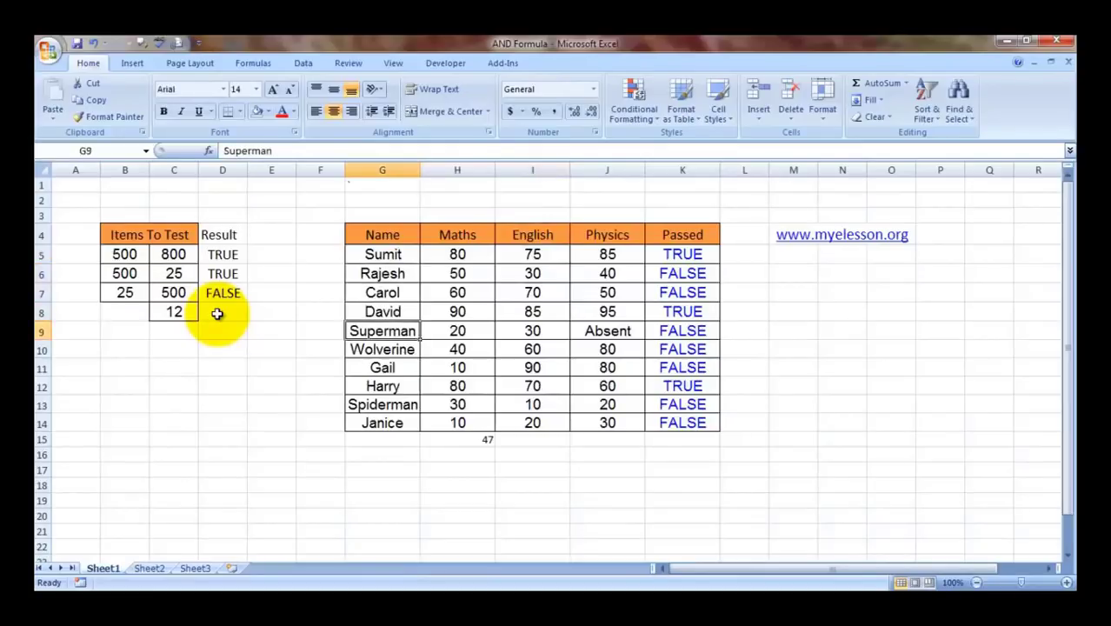
key(Down)
key(Down)
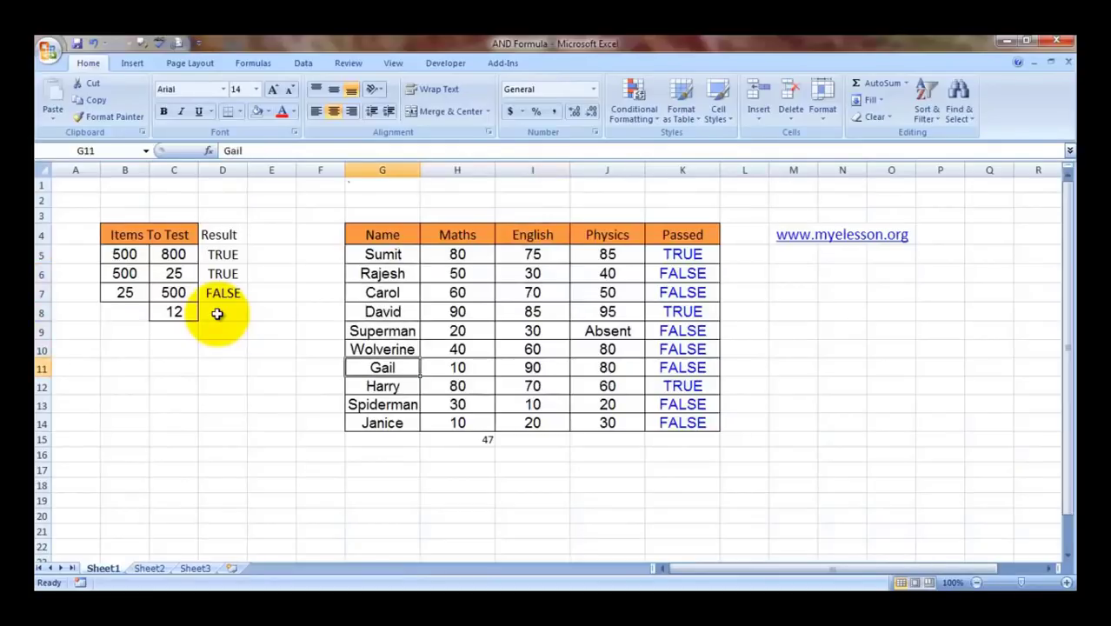
key(Down)
key(Down)
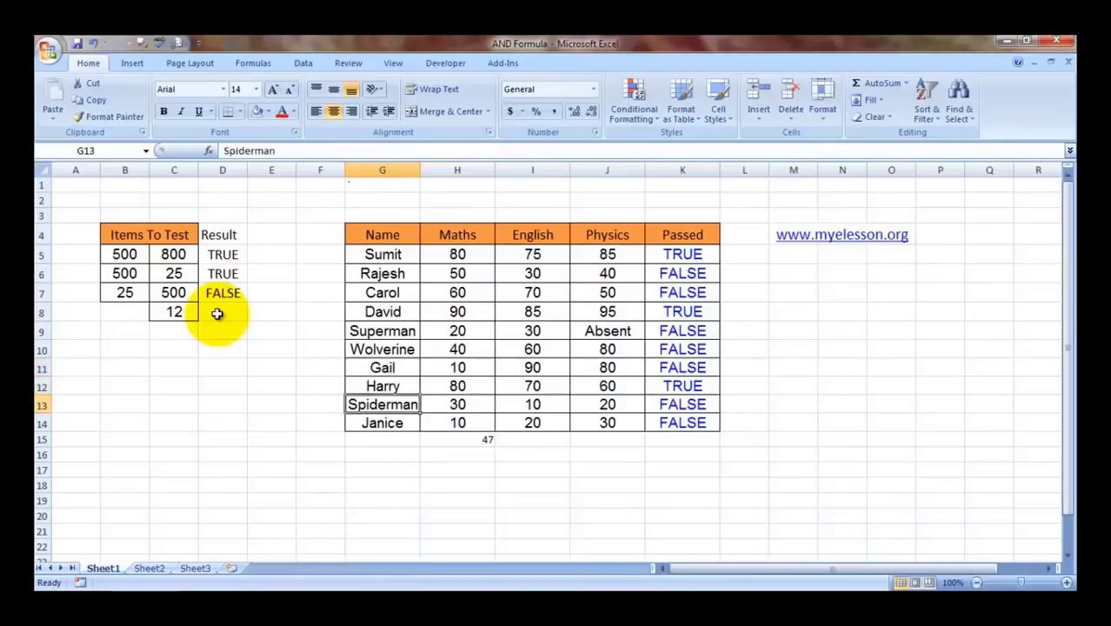
key(Down)
key(Up)
key(Up)
key(Up)
key(Up)
key(Right)
key(Up)
key(Up)
key(Down)
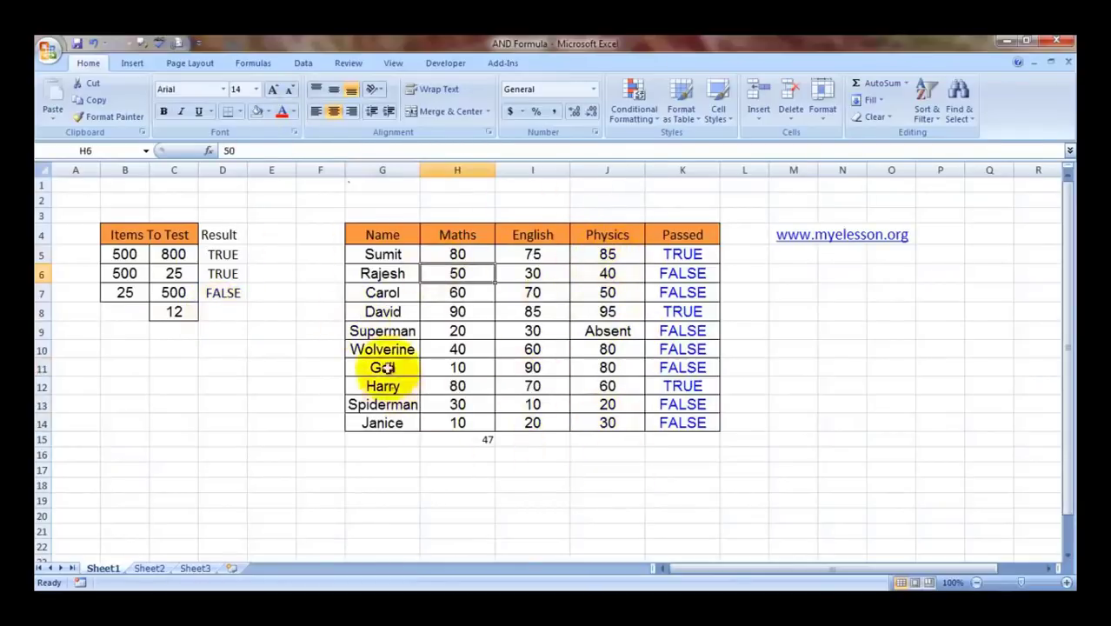
click(612, 331)
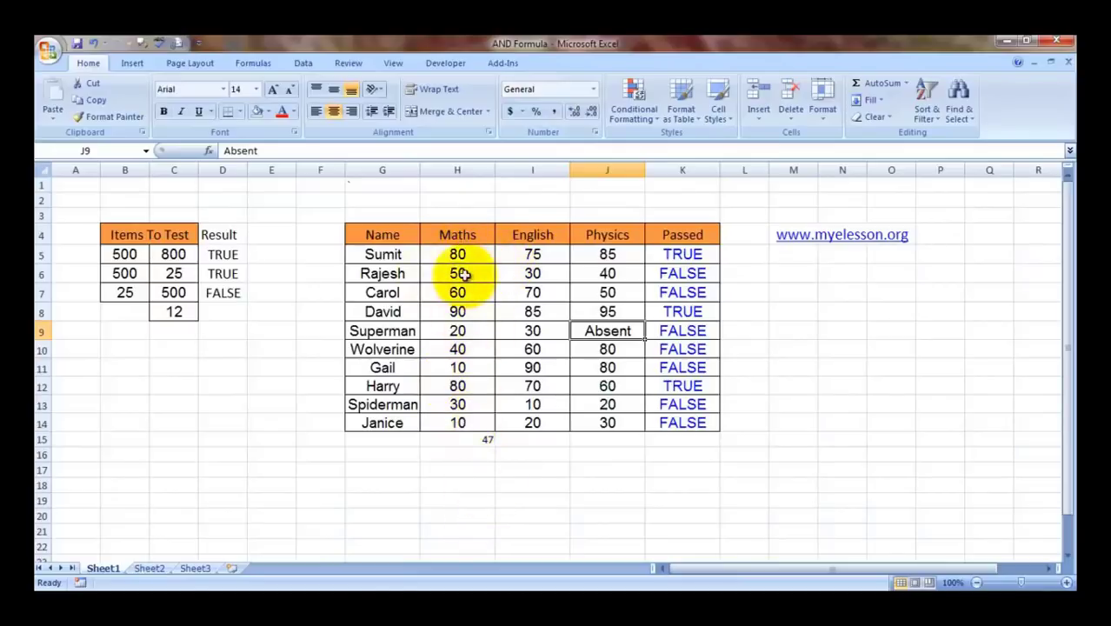
Inspect K5's nested AND–AVERAGE pass formula unchanged, then move down to K6.
click(682, 271)
key(Up)
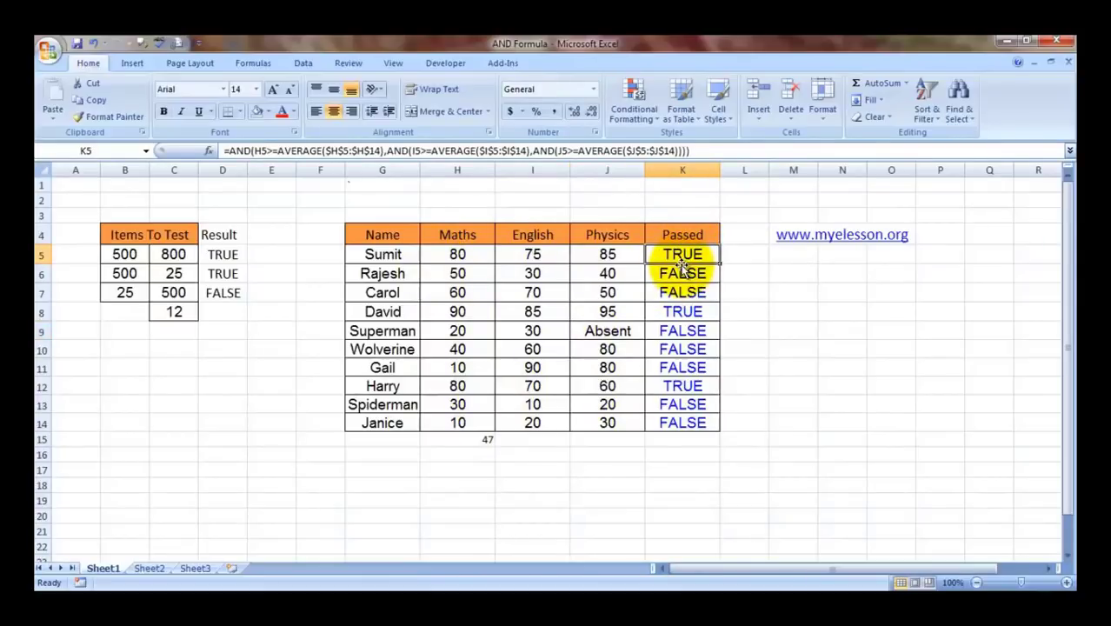
key(F2)
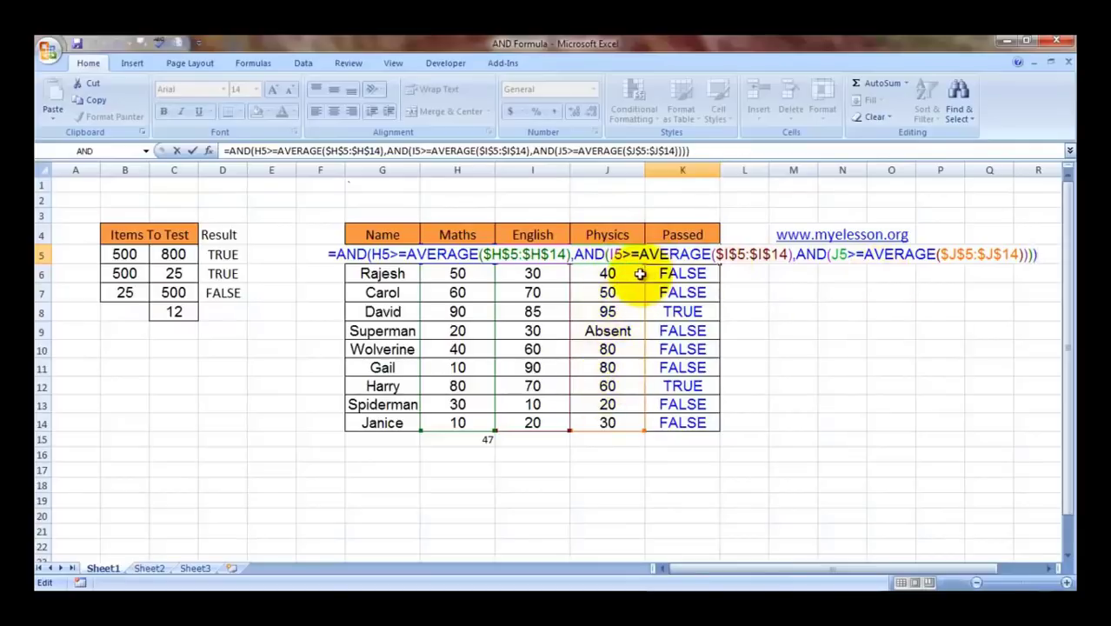
key(Return)
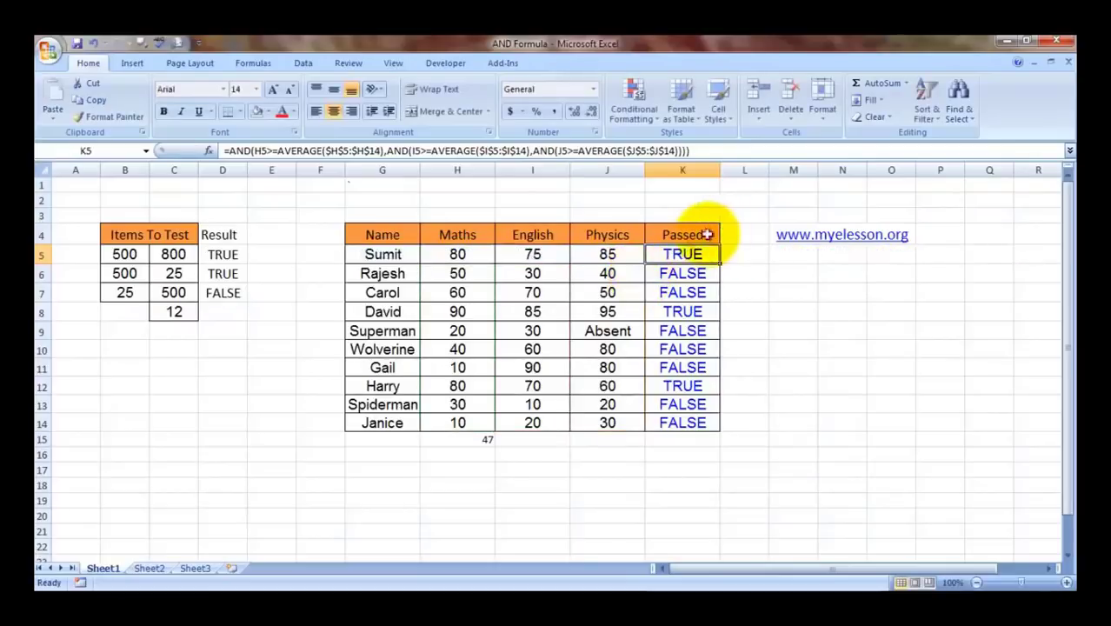
click(690, 254)
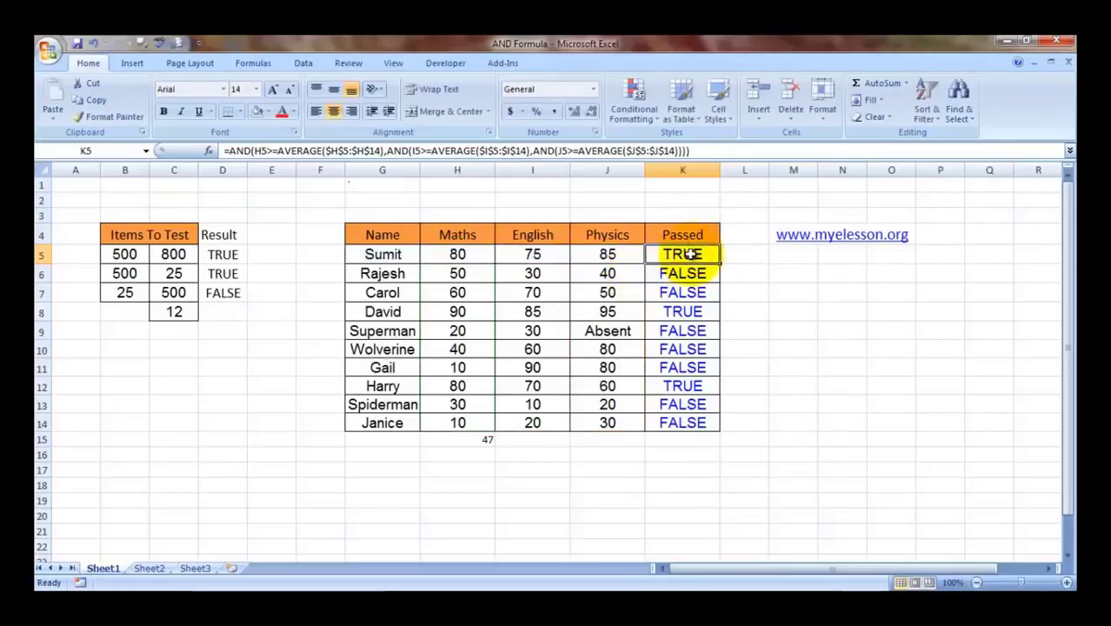
key(Down)
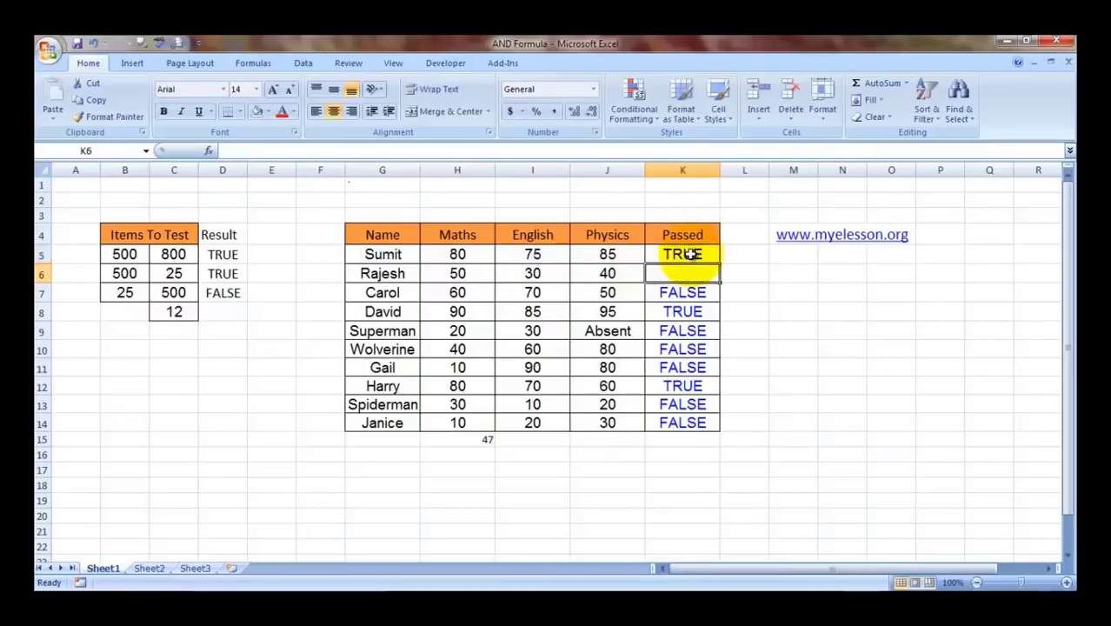
Clear the remaining Passed results and begin an AND formula in K6.
key(shift+Down)
key(shift+Down)
key(shift+Down)
key(shift+Down)
key(shift+Down)
key(shift+Down)
key(shift+Down)
key(shift+Down)
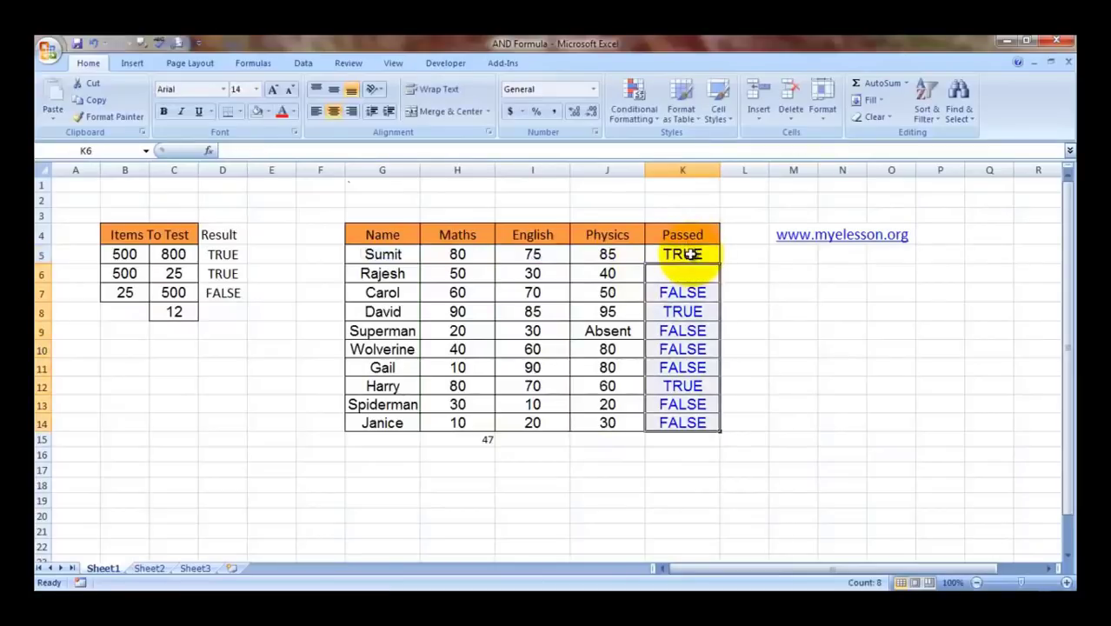
key(Delete)
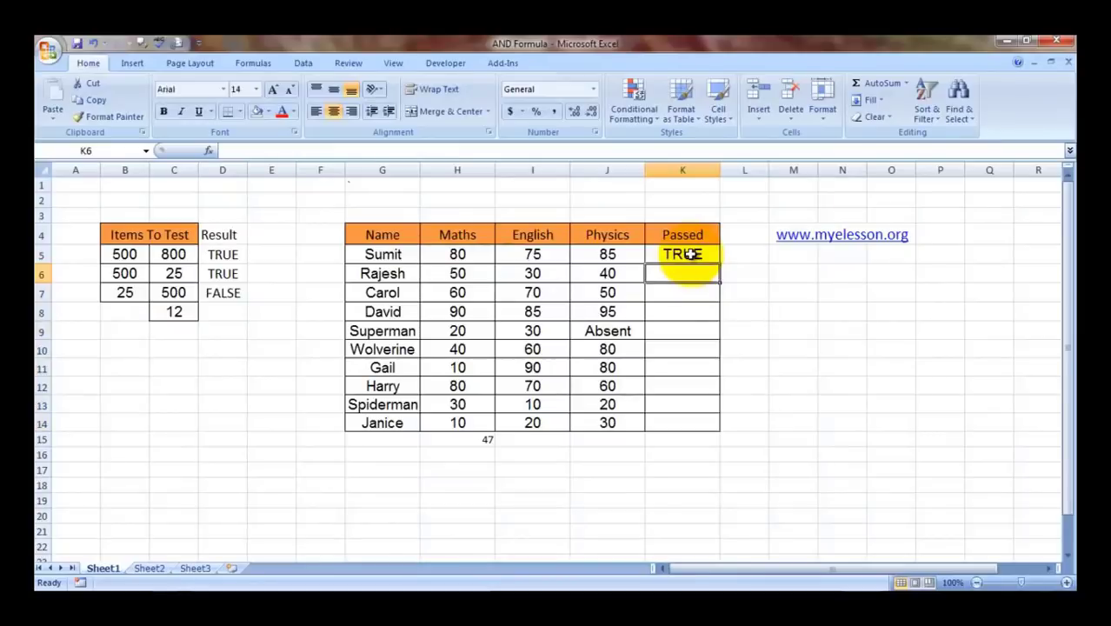
text(=and)
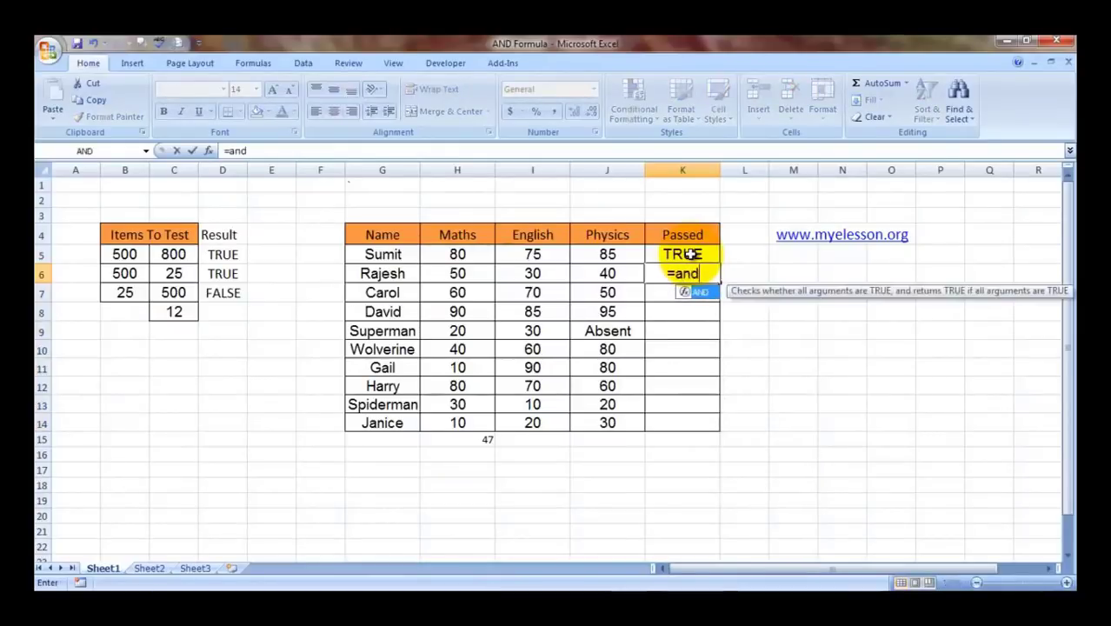
key(Tab)
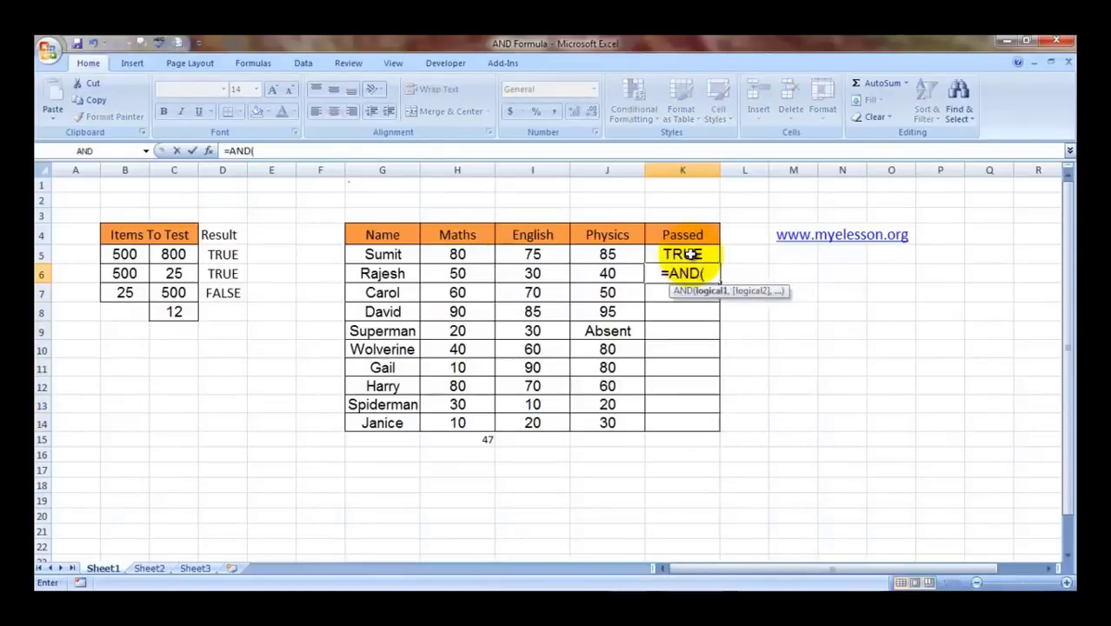
Test H6 against AVERAGE($H$5:$H$14) in the formula, then open a nested AND.
click(458, 273)
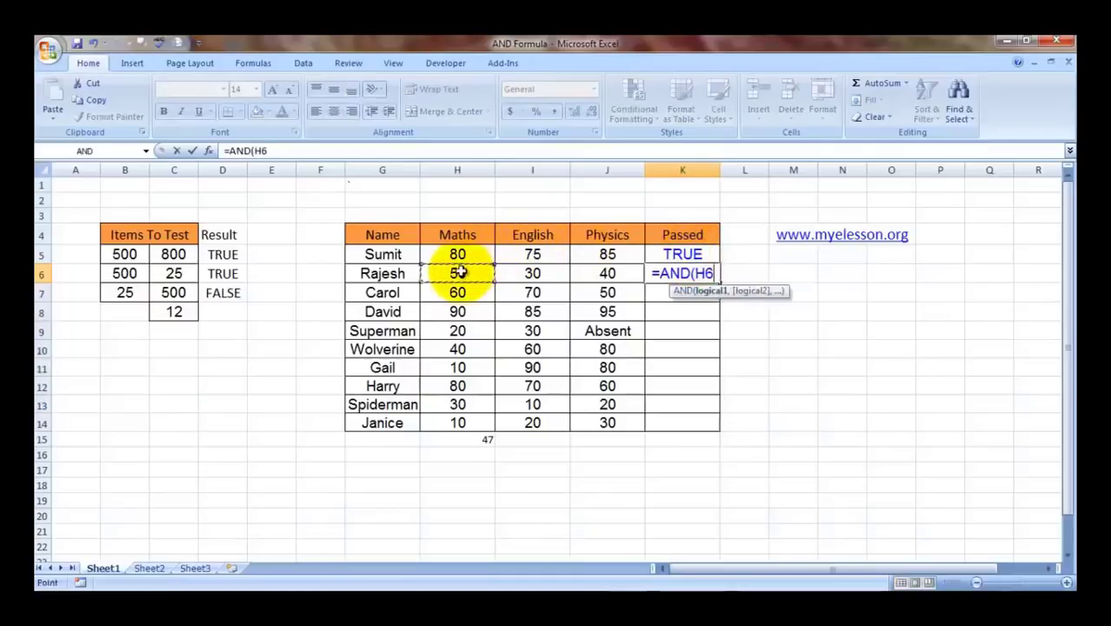
text(>)
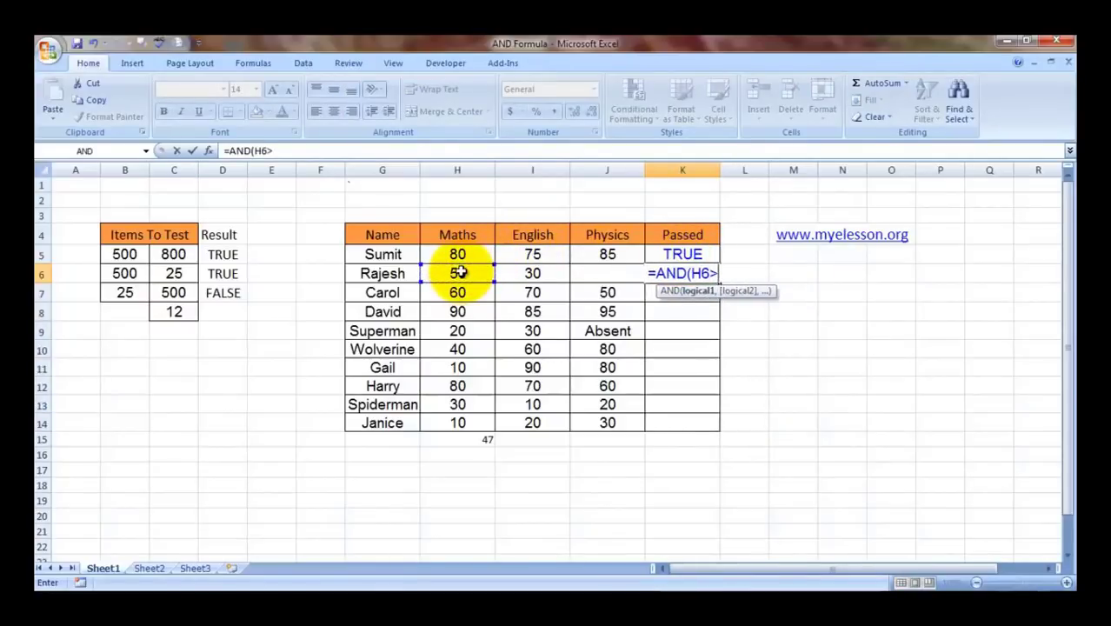
text(=)
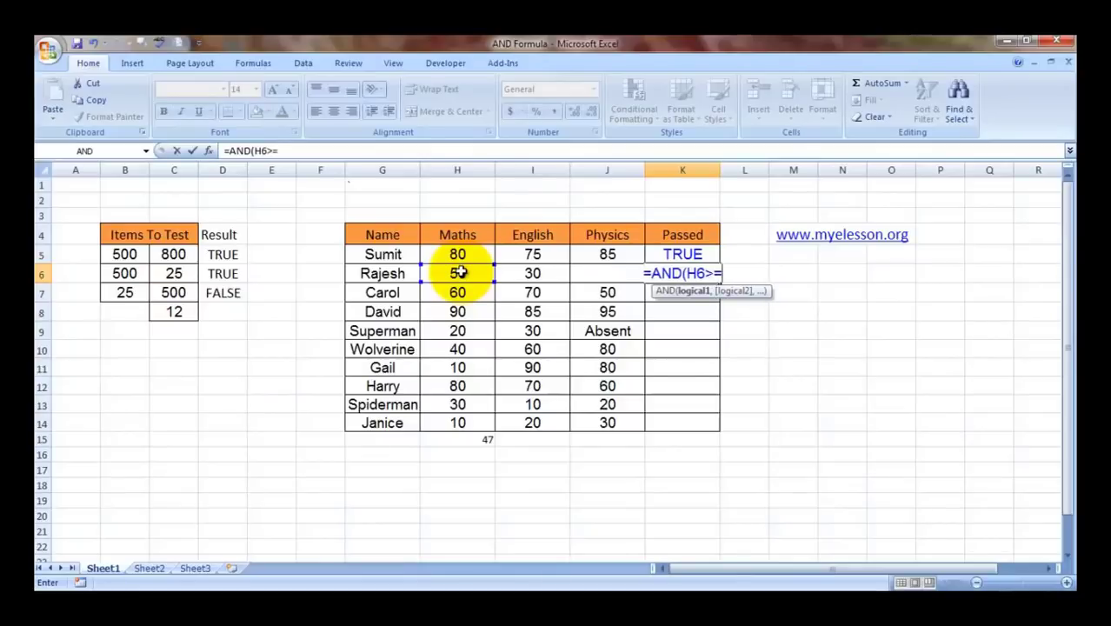
text(aver)
key(Tab)
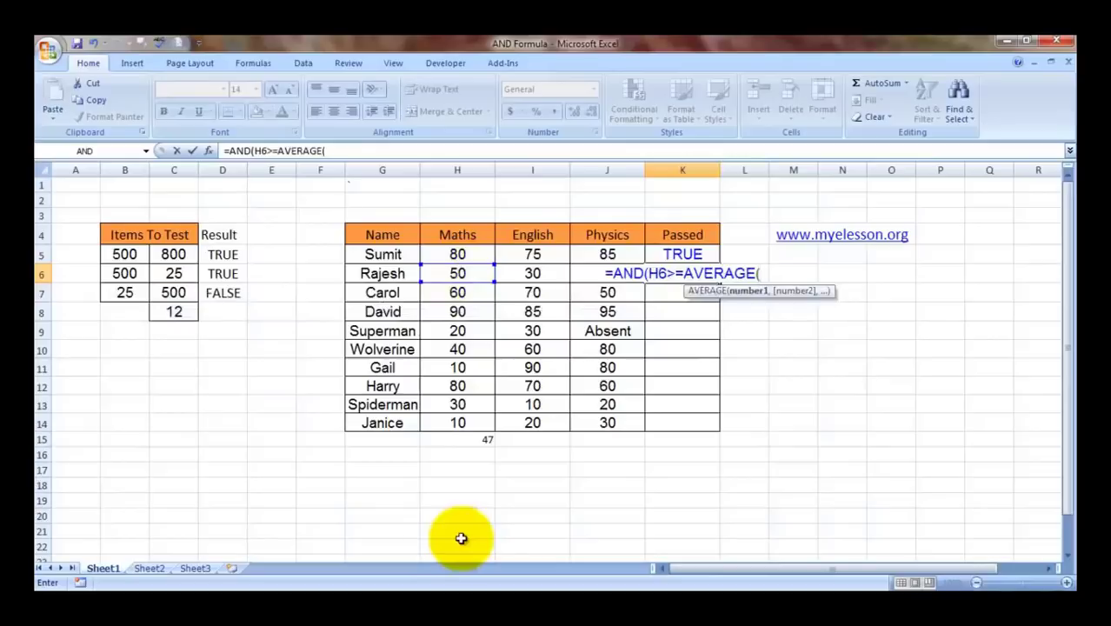
click(473, 254)
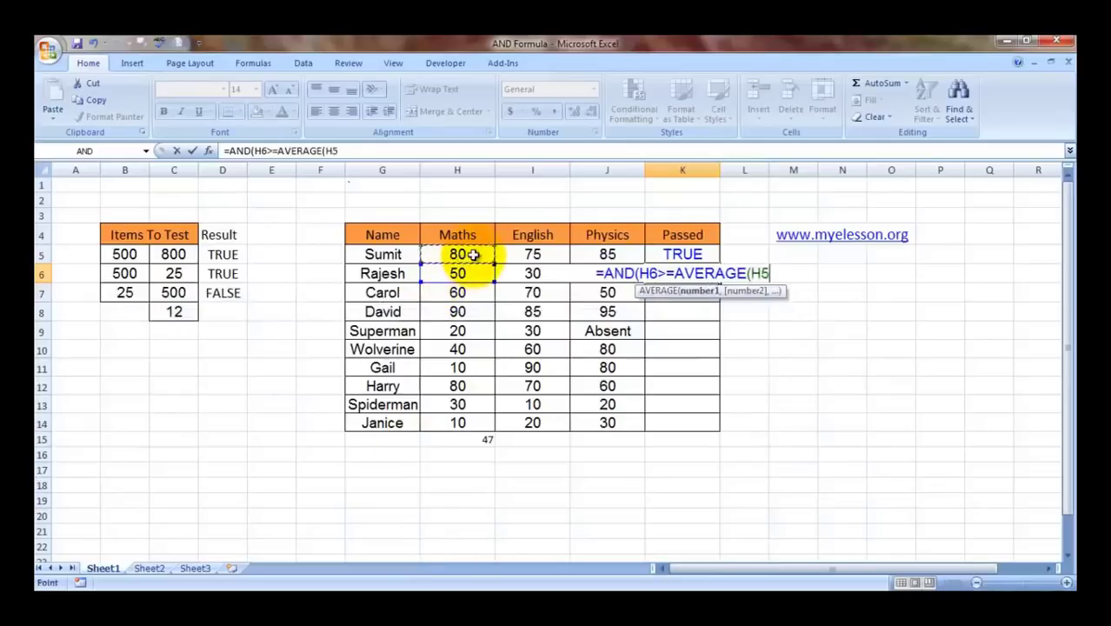
drag(473, 253, 458, 423)
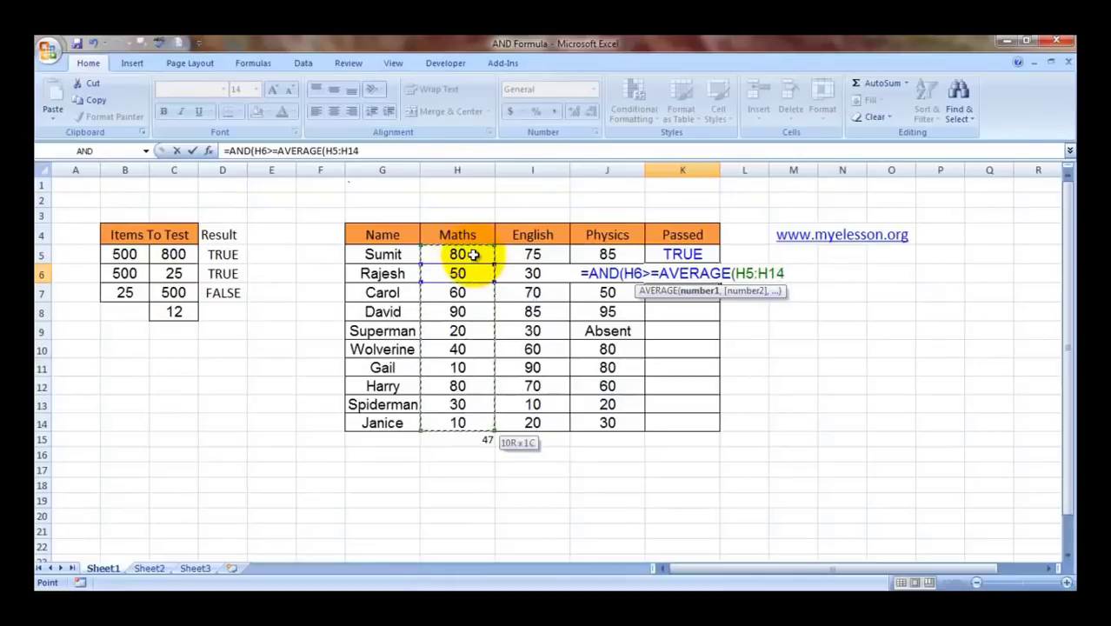
key(F4)
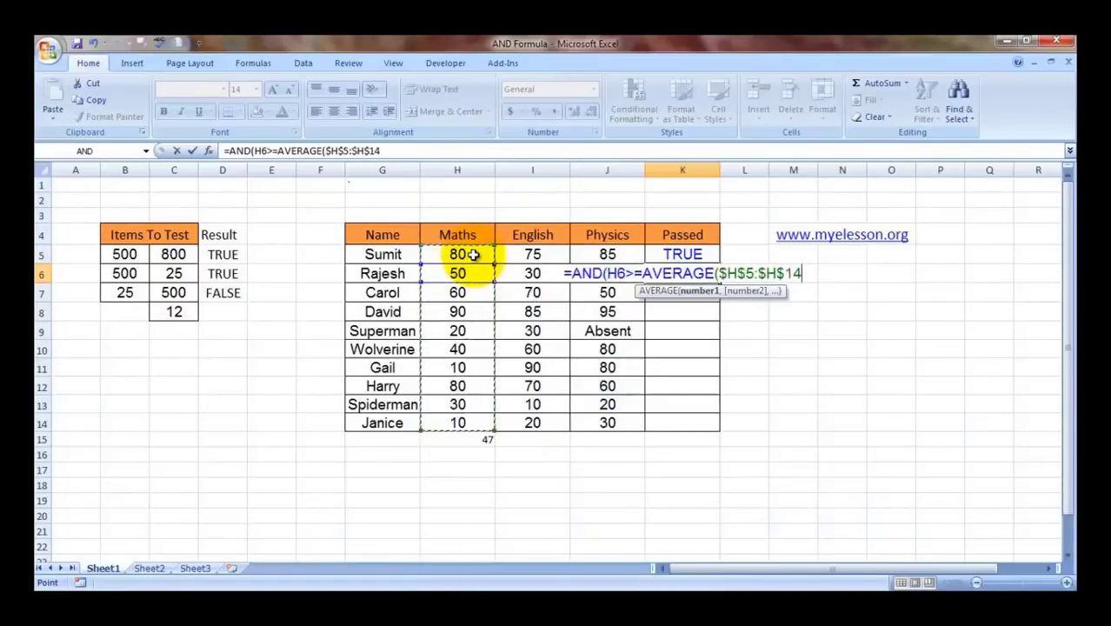
text())
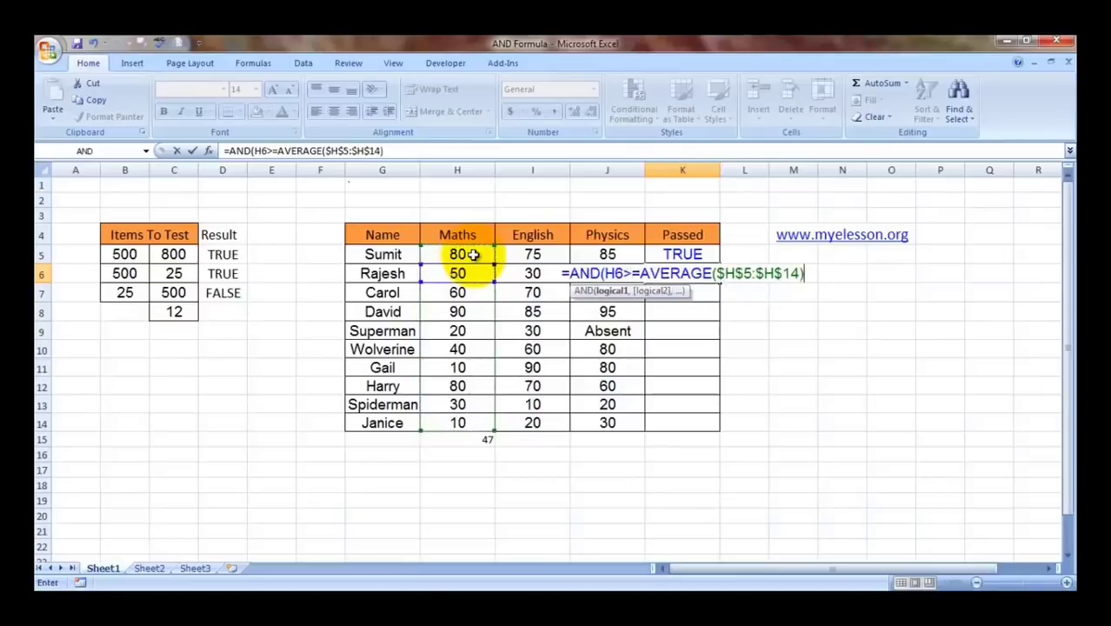
text(,)
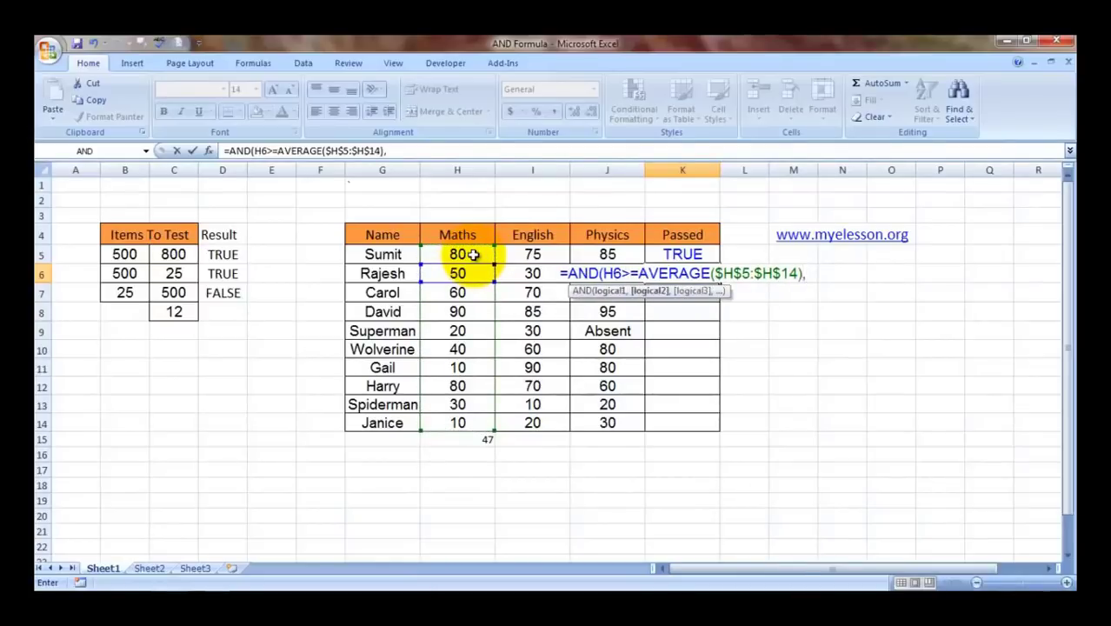
text(and)
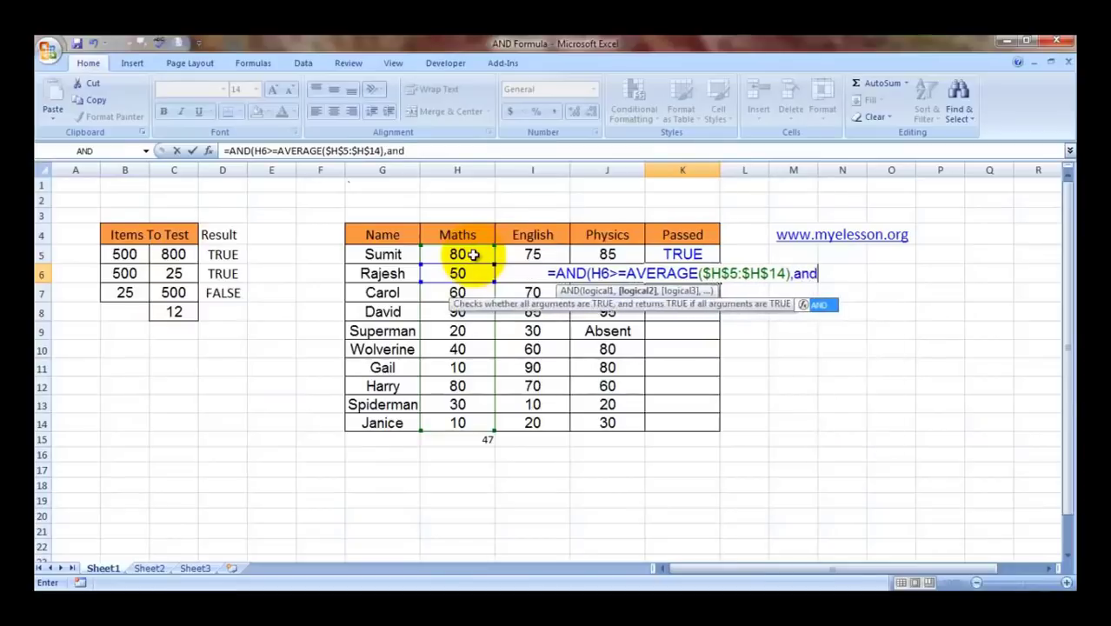
text(()
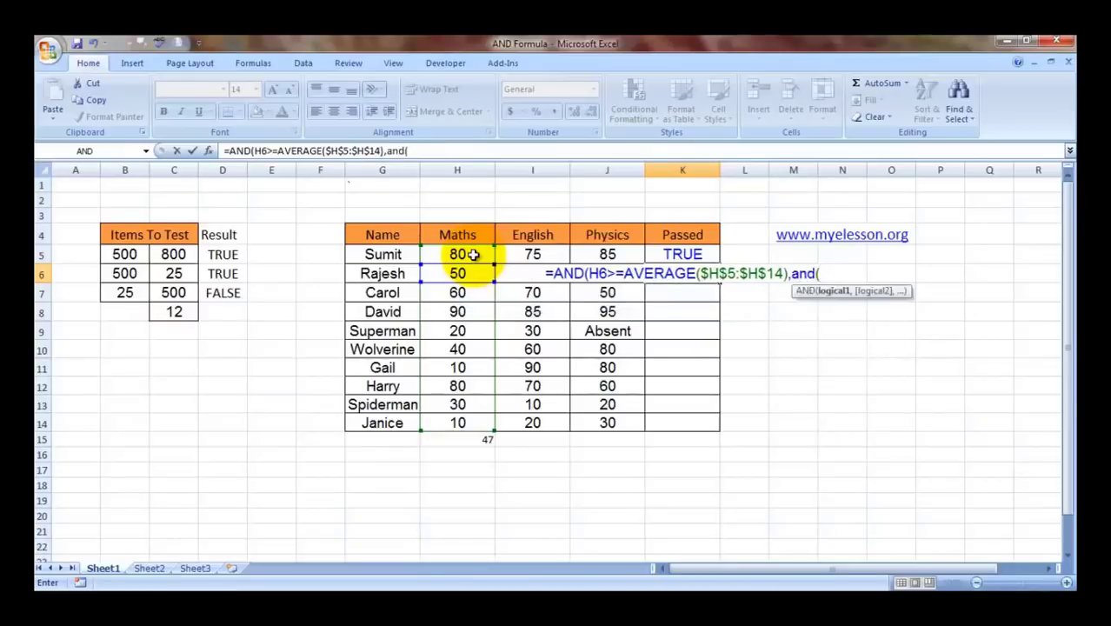
click(520, 273)
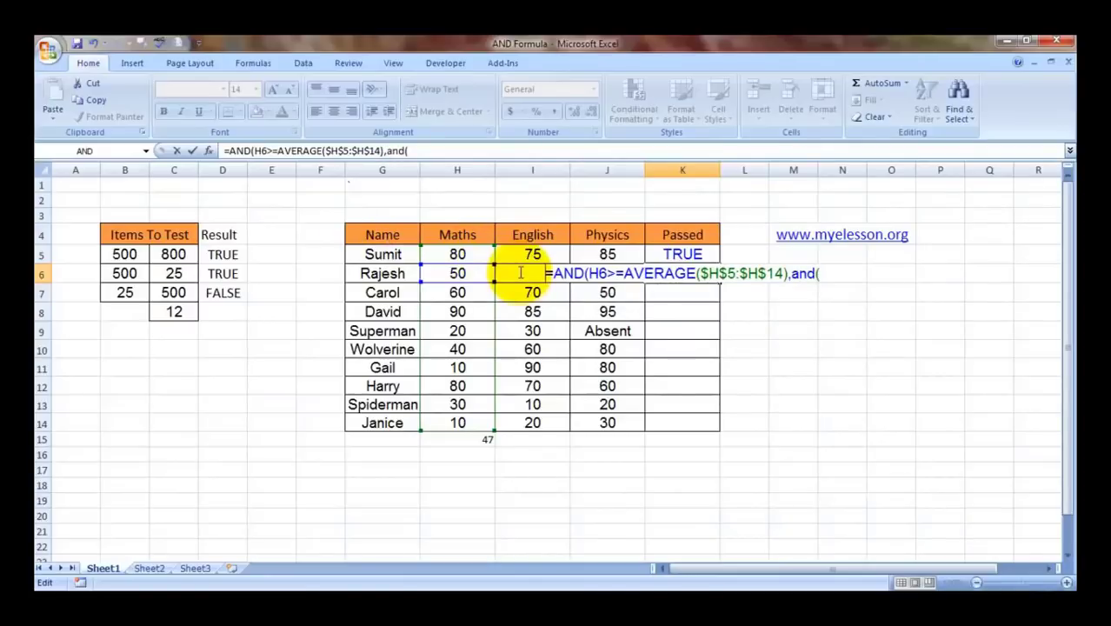
Add the English test i6>=AVERAGE($I$5:$I$14) inside the nested AND.
click(822, 273)
text(i)
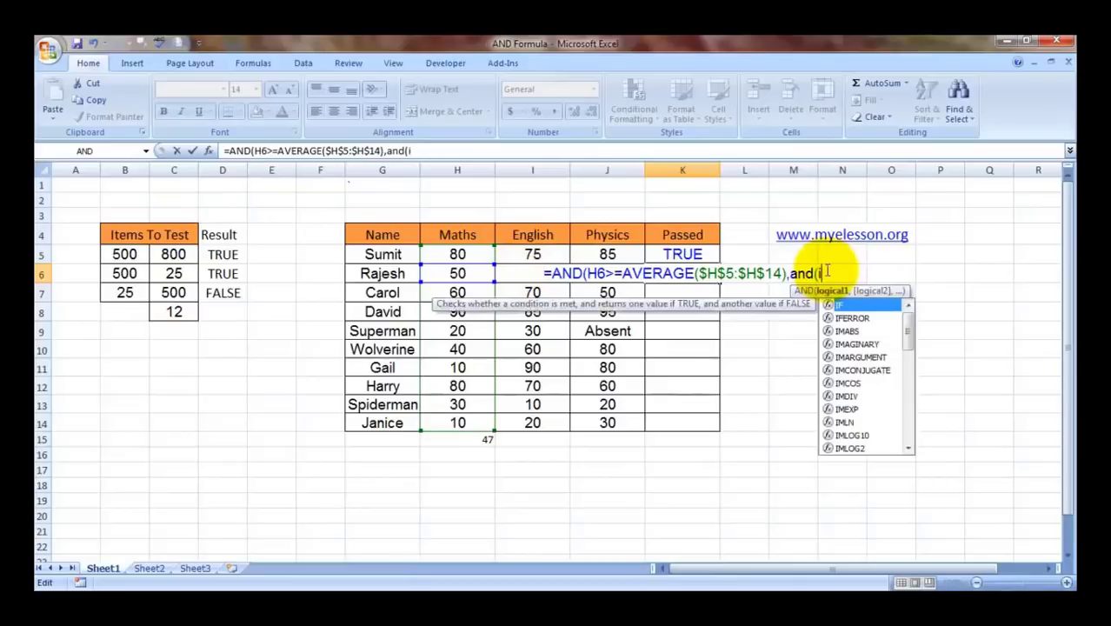
text(6)
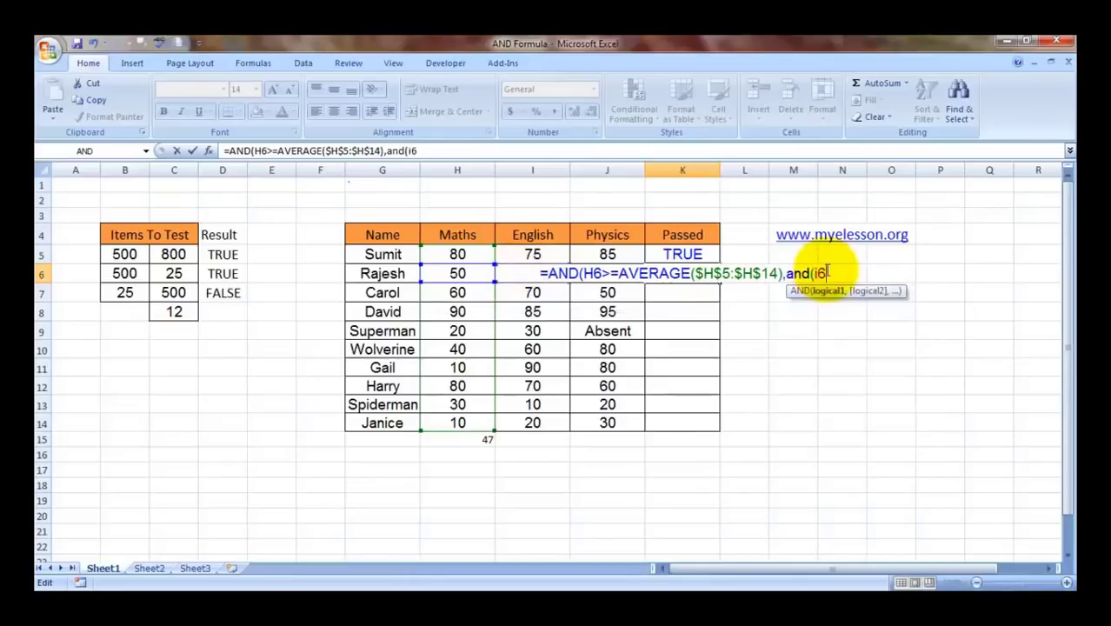
text(>=)
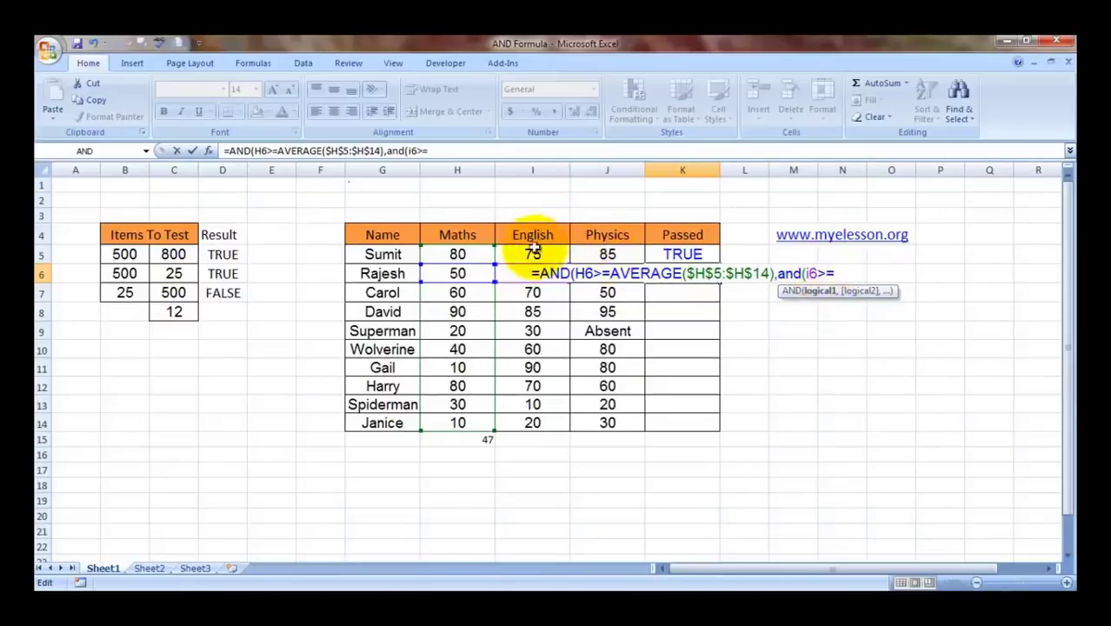
text(ave)
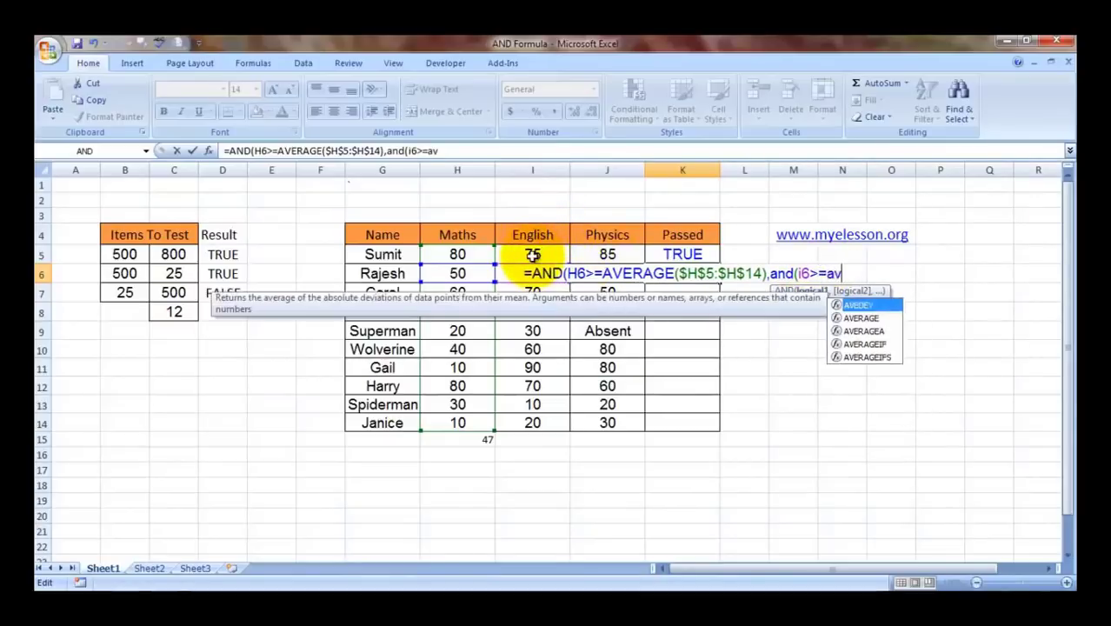
key(Tab)
key(BackSpace)
key(BackSpace)
key(BackSpace)
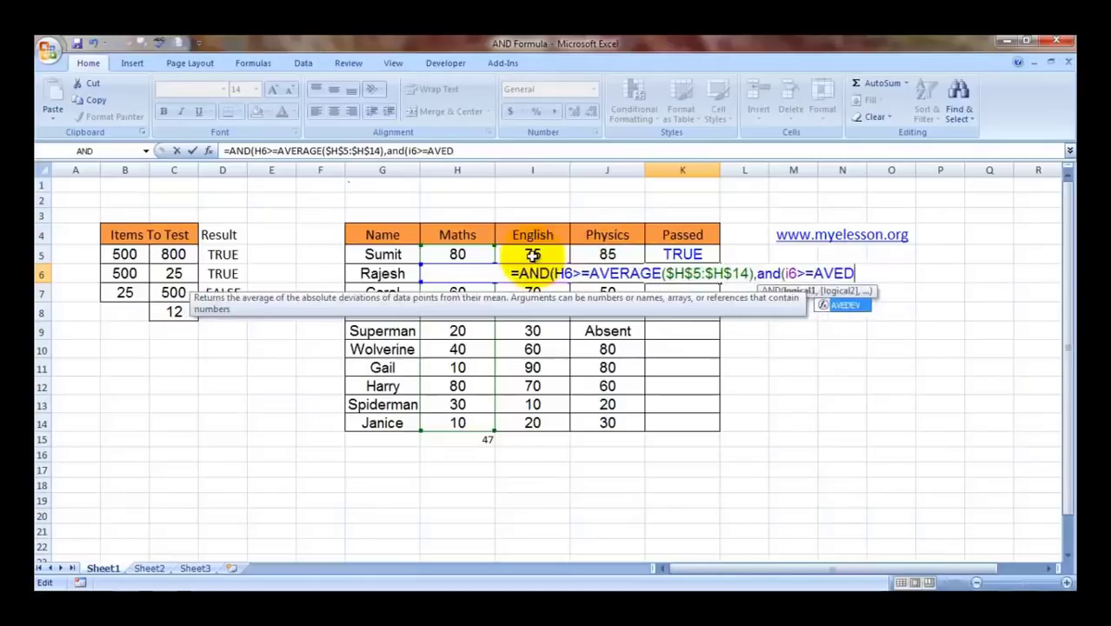
key(BackSpace)
text(RAGE()
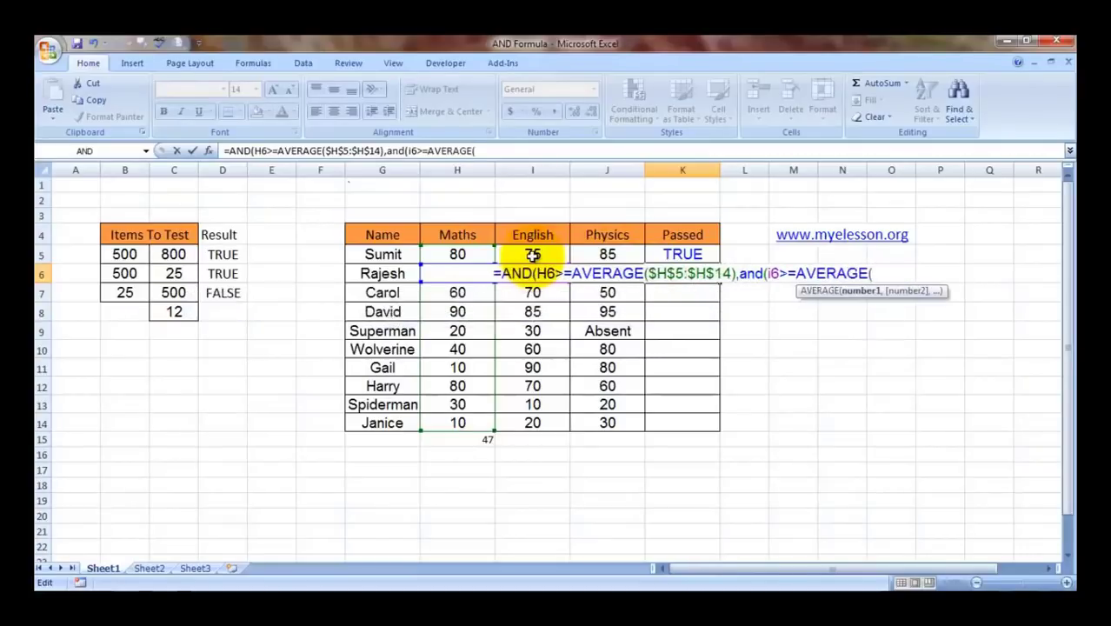
drag(532, 254, 532, 424)
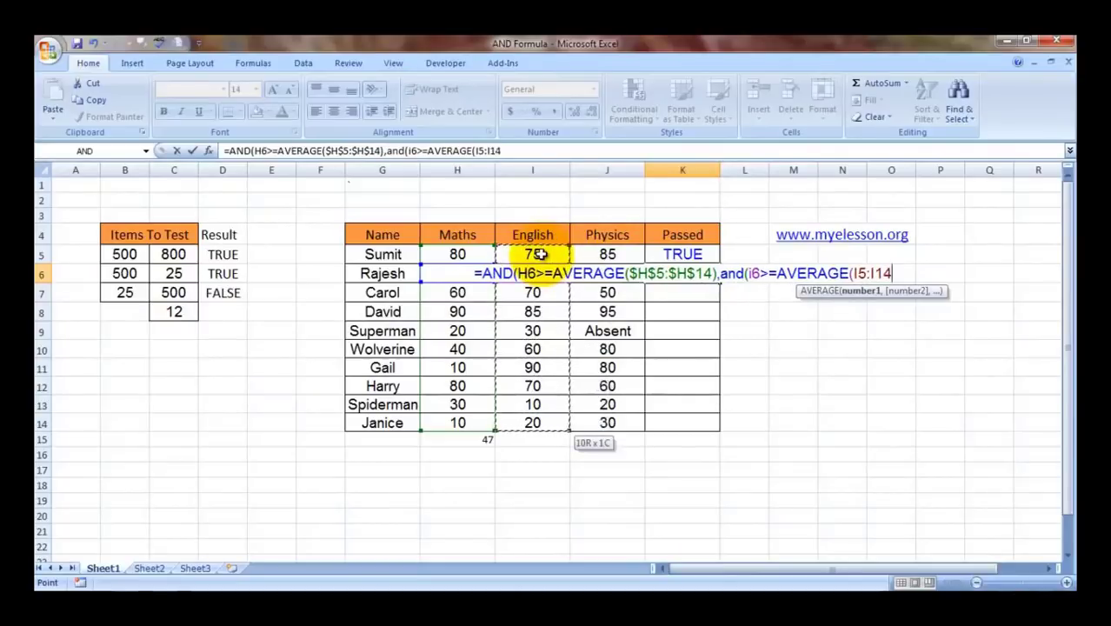
key(F4)
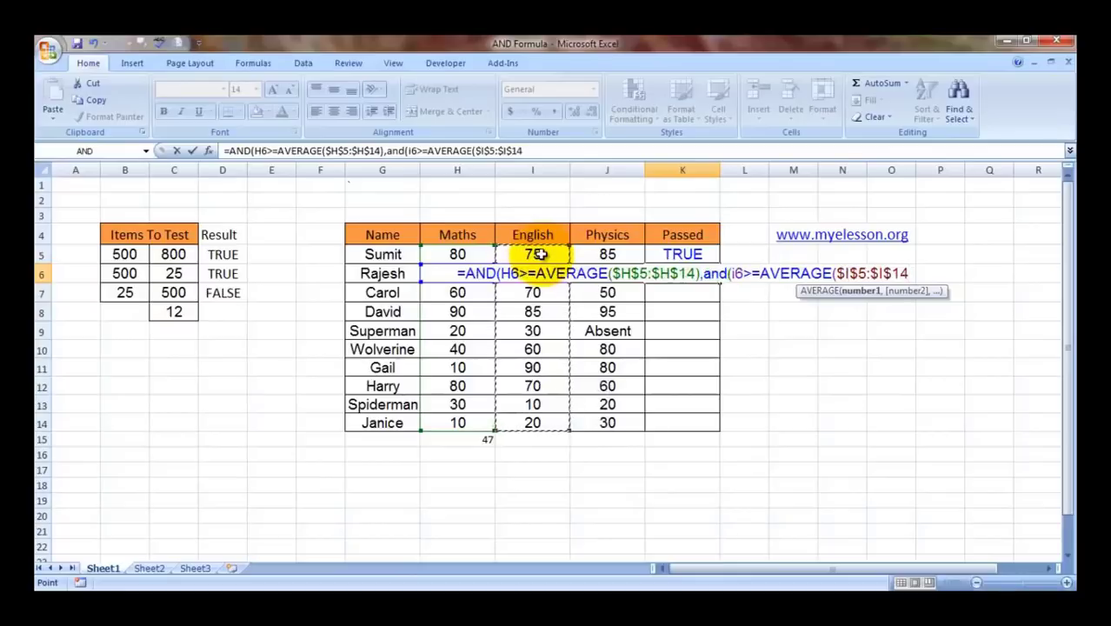
Add the Physics test j6>=AVERAGE($J$5:$J$14), enter the formula and accept Excel's correction, giving FALSE.
text())
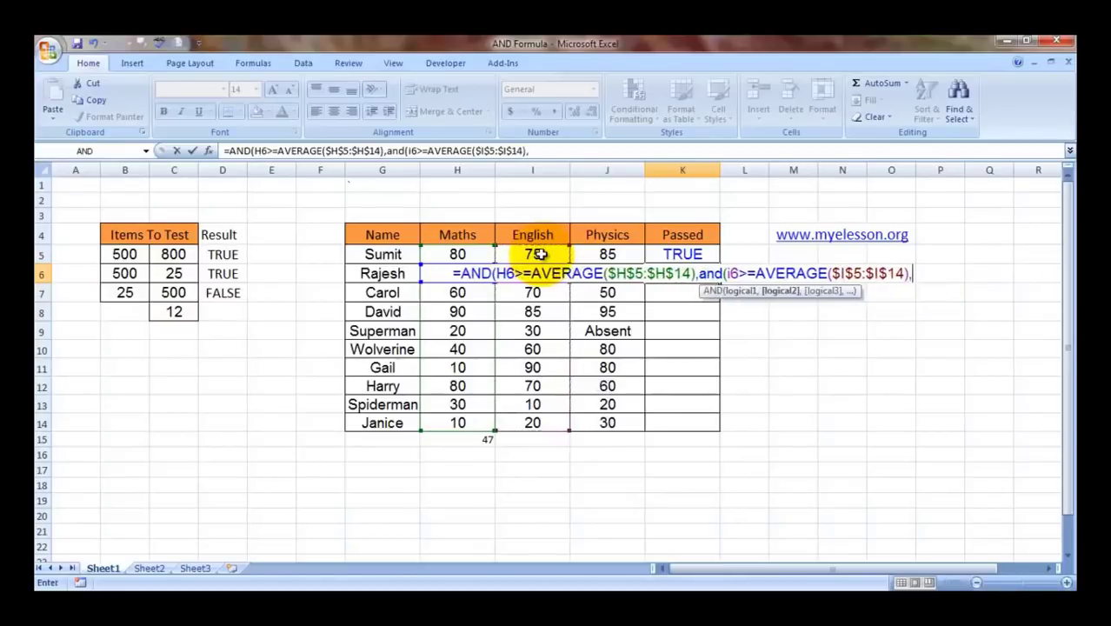
text(,and)
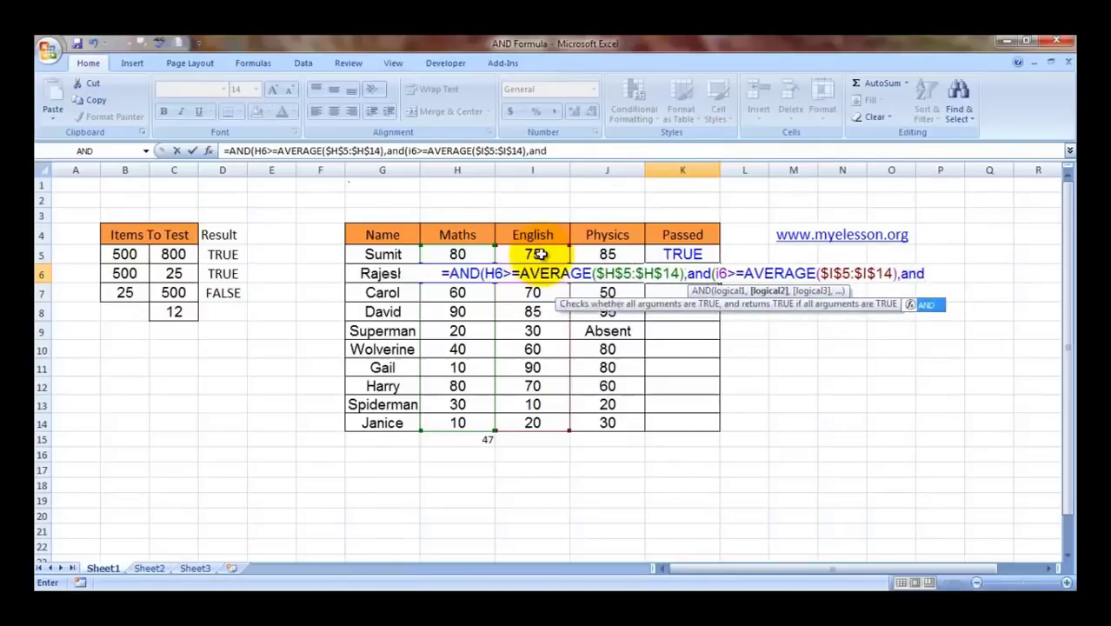
text(()
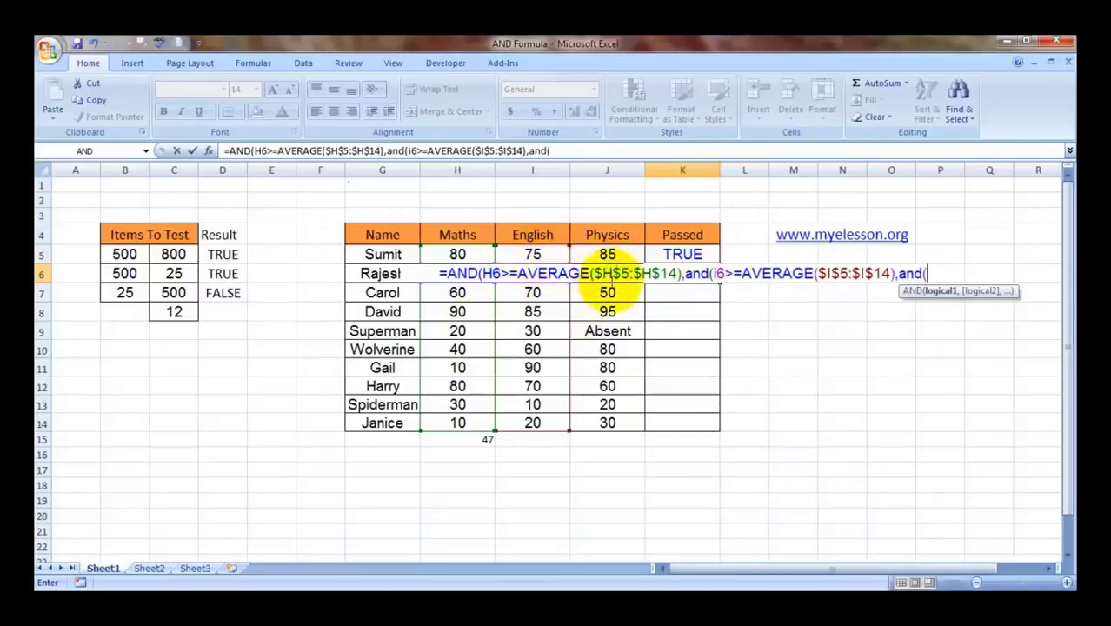
text(j6)
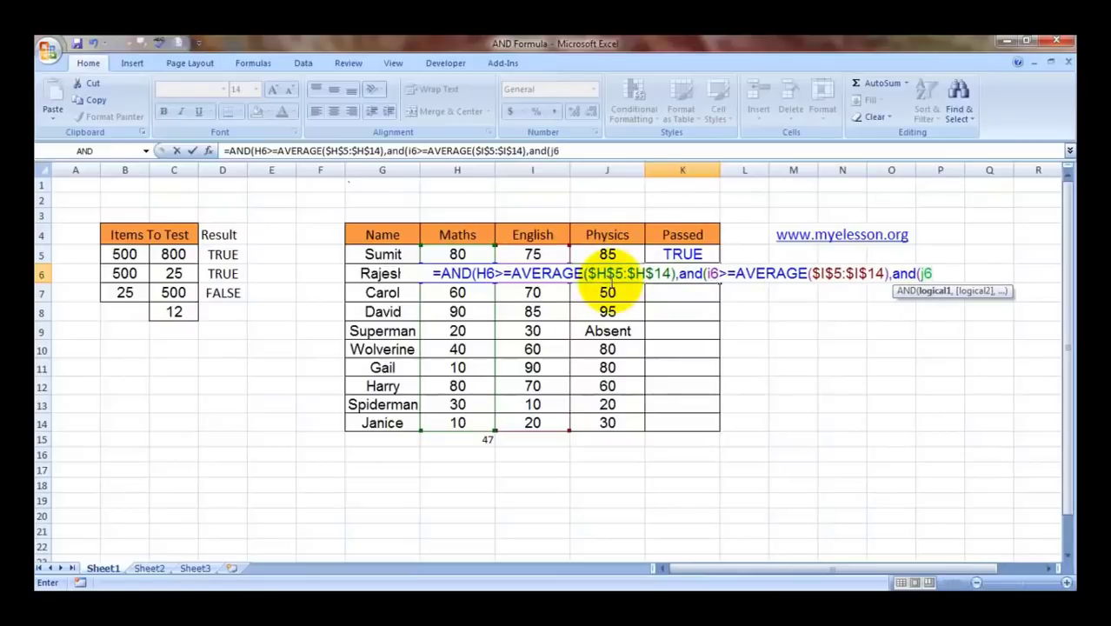
text(>)
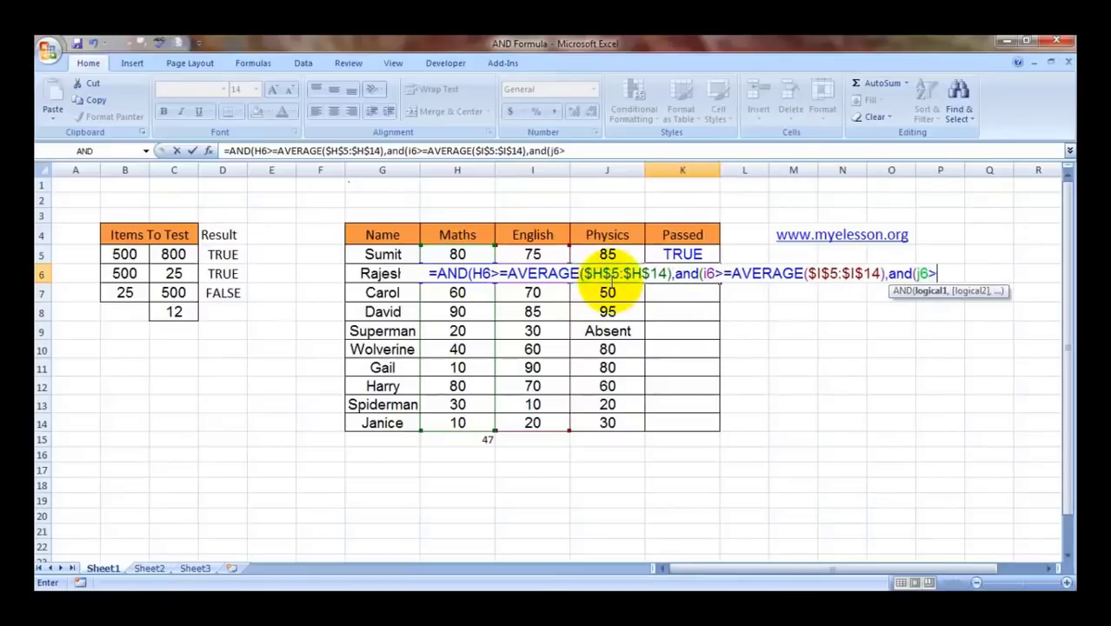
text(=ave)
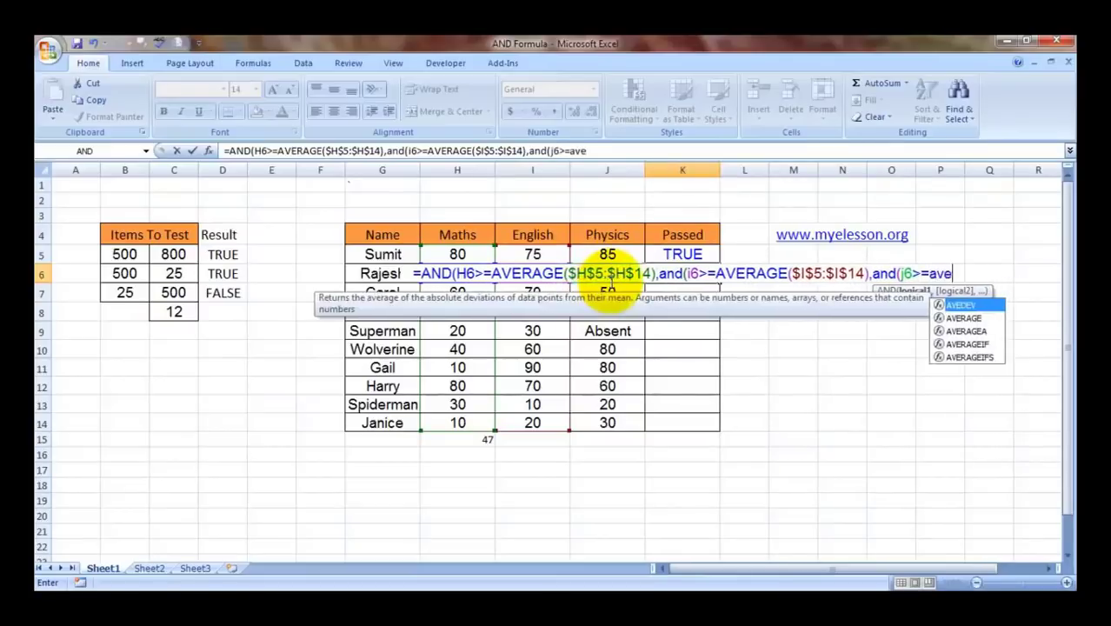
key(Tab)
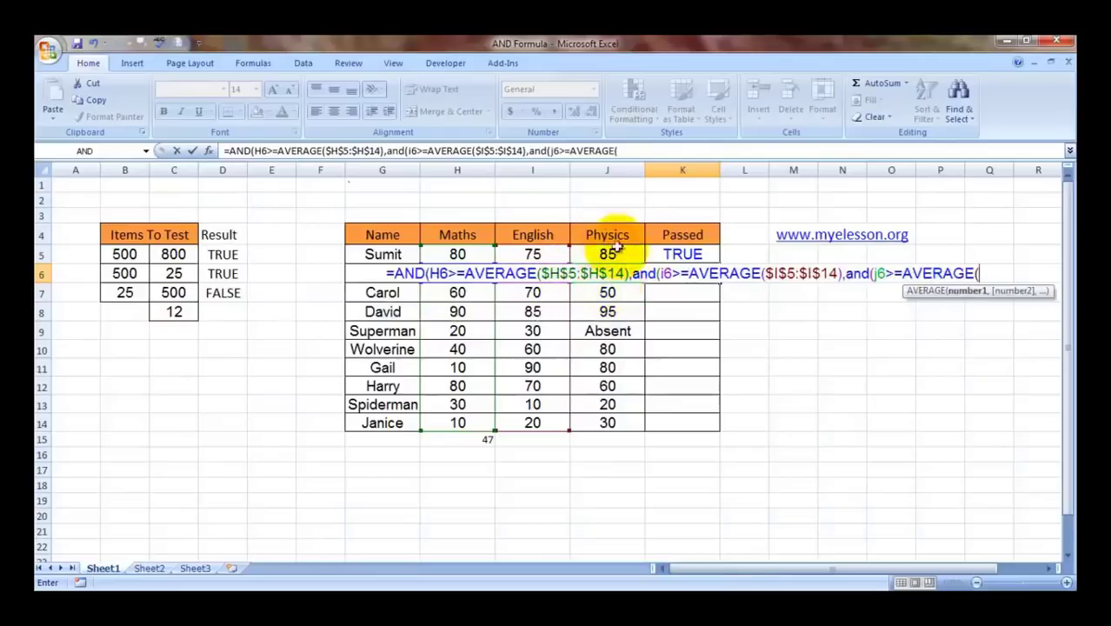
click(614, 251)
key(shift+Down)
key(shift+Down)
key(shift+Down)
key(shift+Down)
key(shift+Down)
key(shift+Down)
key(shift+Down)
key(shift+Down)
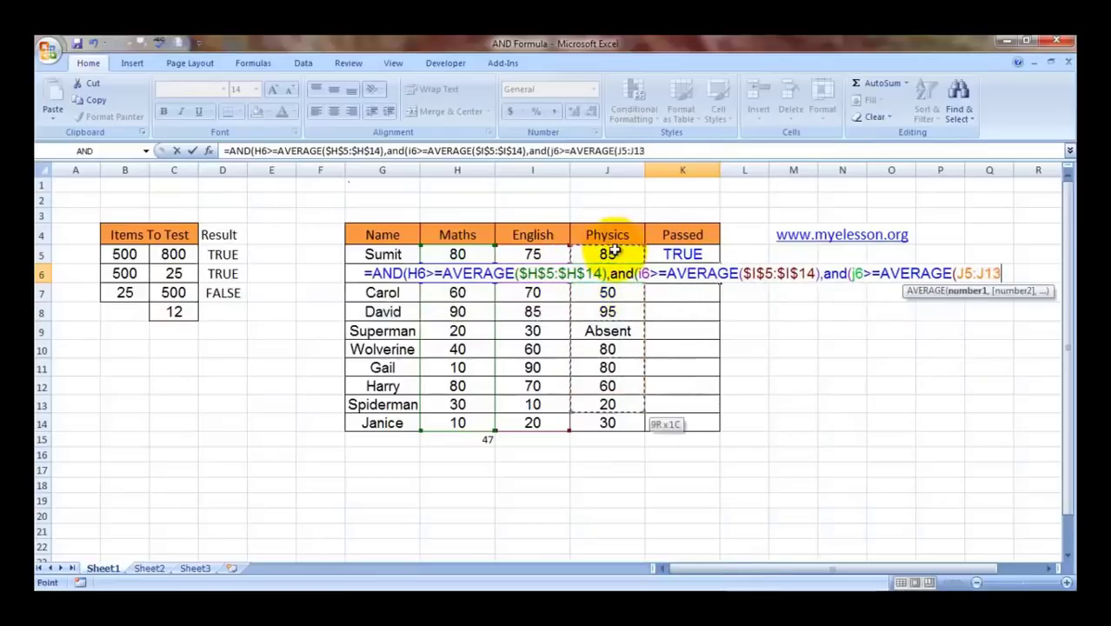
key(shift+Down)
key(F4)
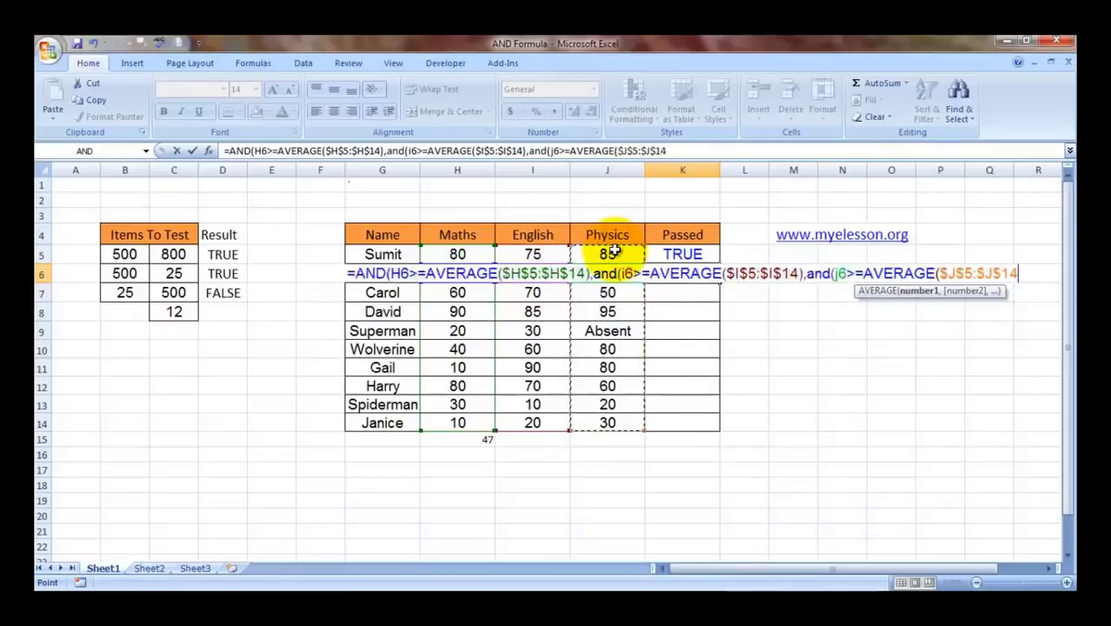
text())
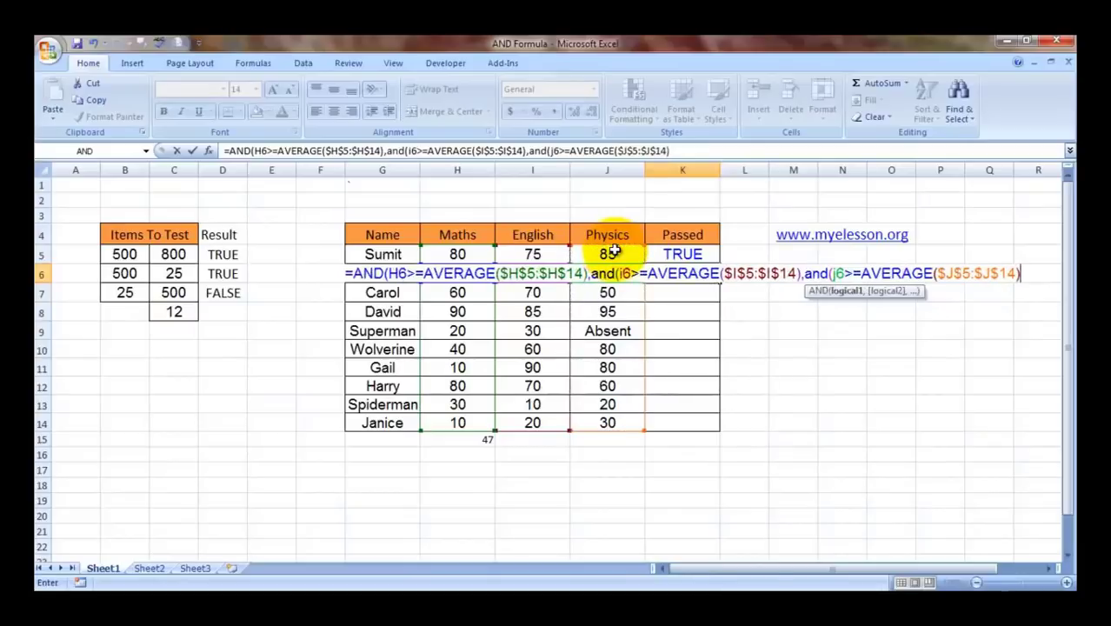
key(Return)
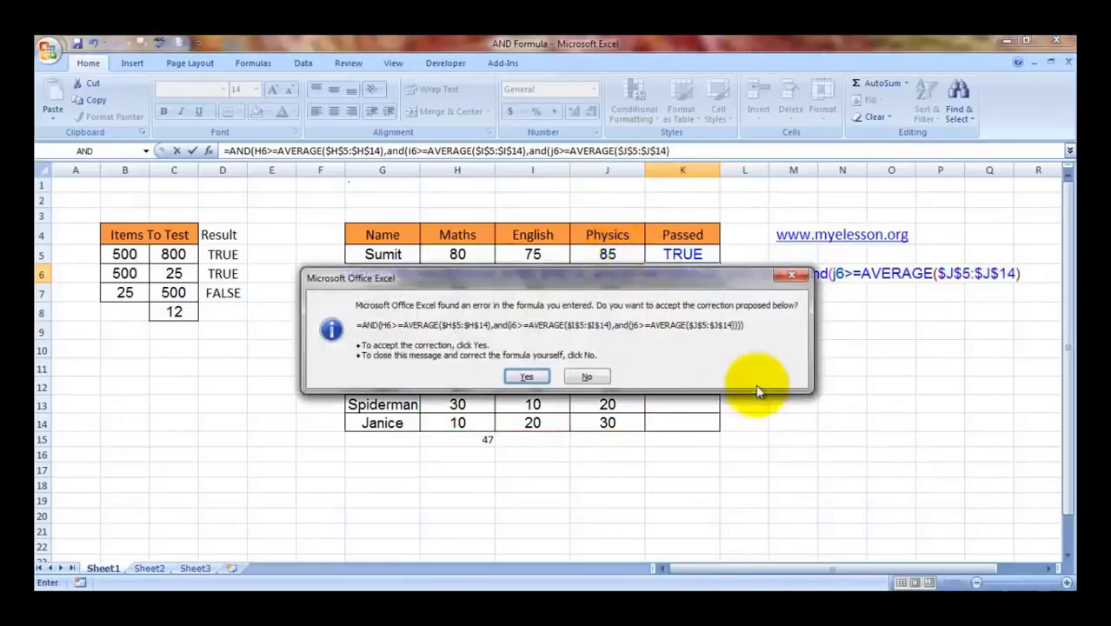
click(527, 377)
Set the Maths average of 47 in H15 to font size 16 and centre it.
key(Up)
key(Left)
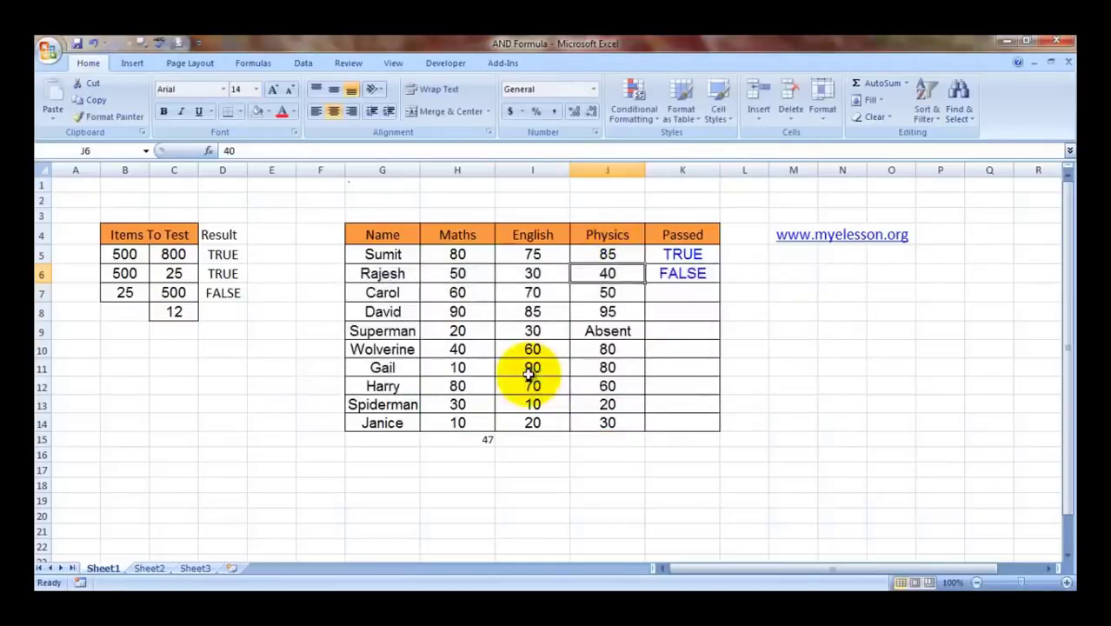
key(Left)
key(Right)
key(Down)
key(Up)
key(Left)
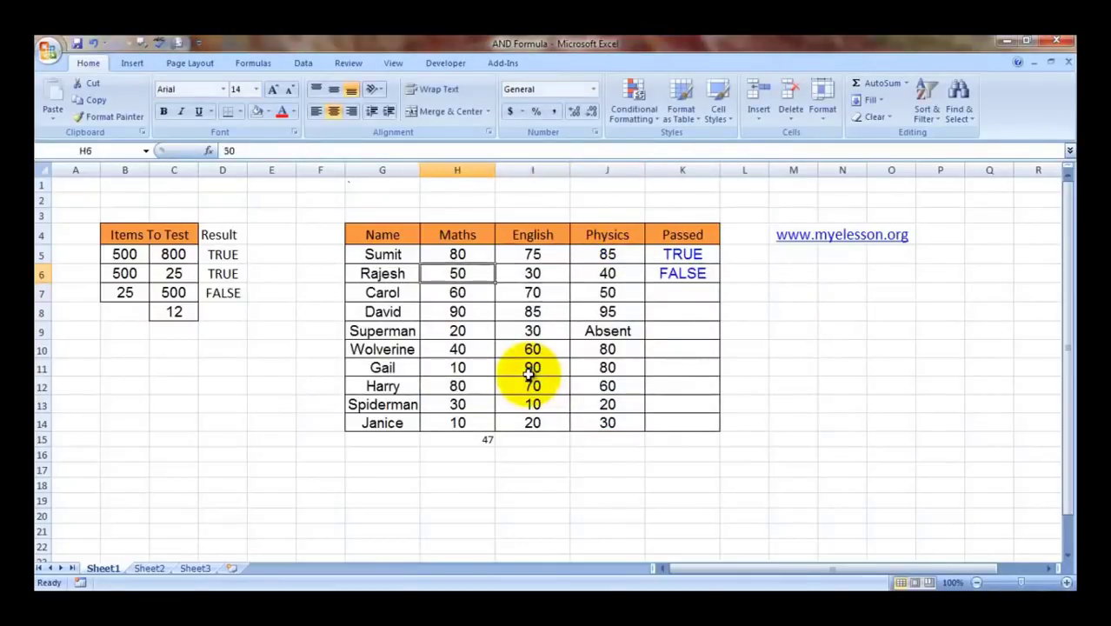
key(Down)
key(Down)
key(Down)
key(Down)
key(Down)
key(Down)
key(Down)
key(Down)
key(Down)
key(Right)
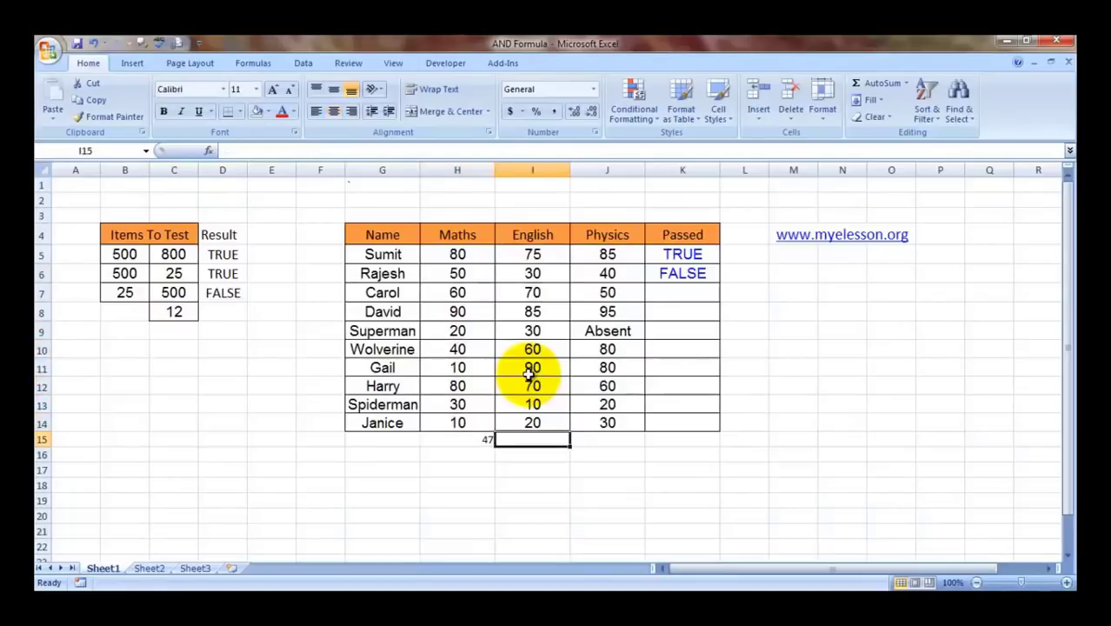
key(Left)
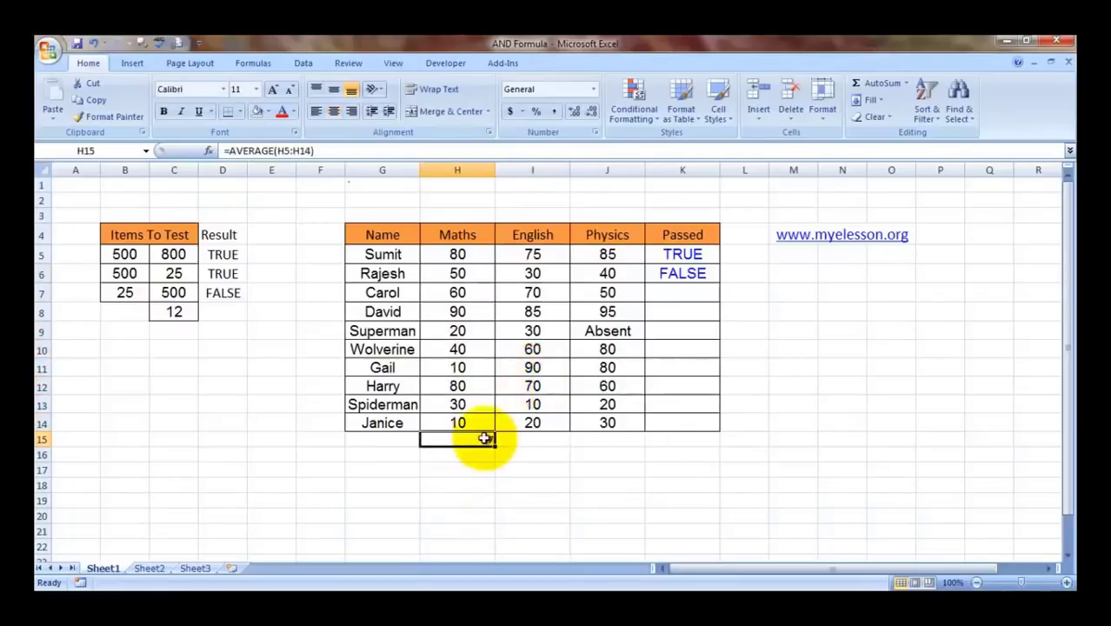
click(255, 90)
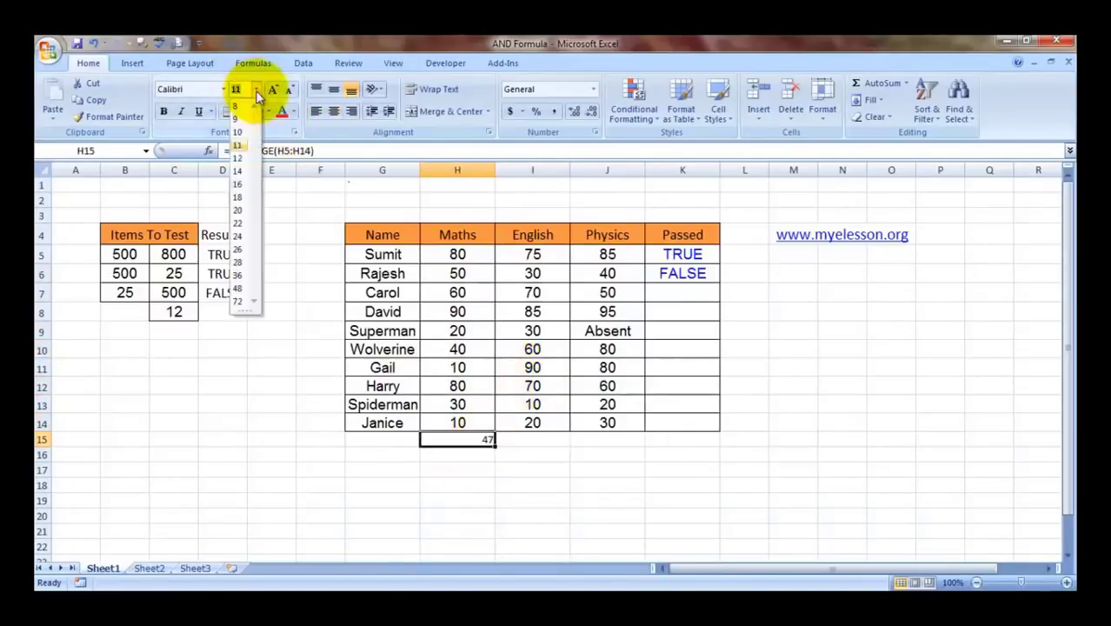
click(238, 186)
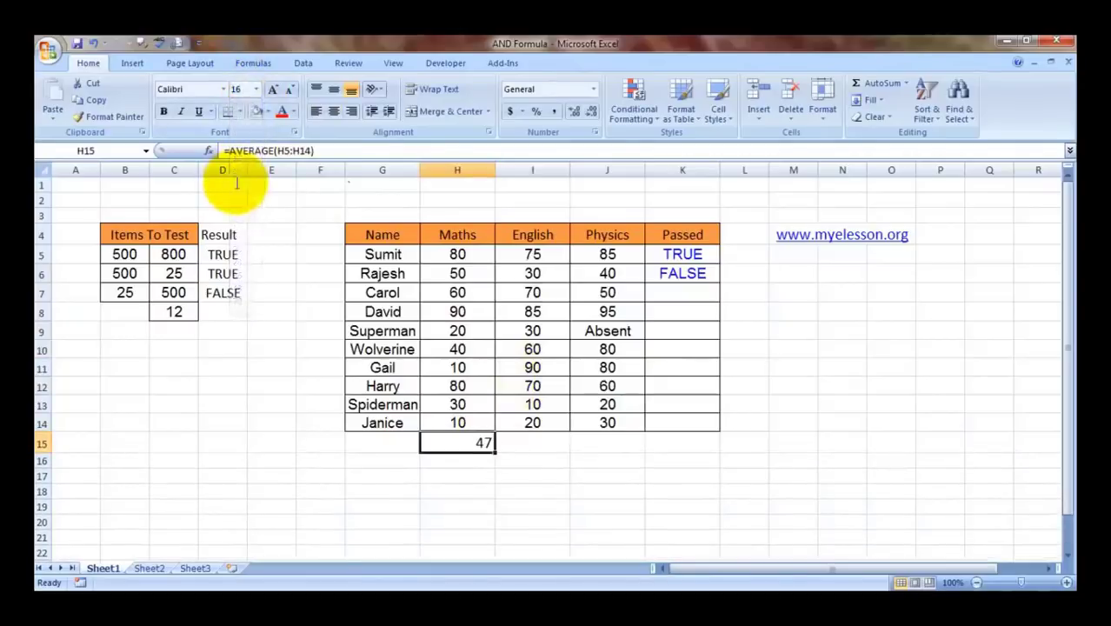
click(334, 110)
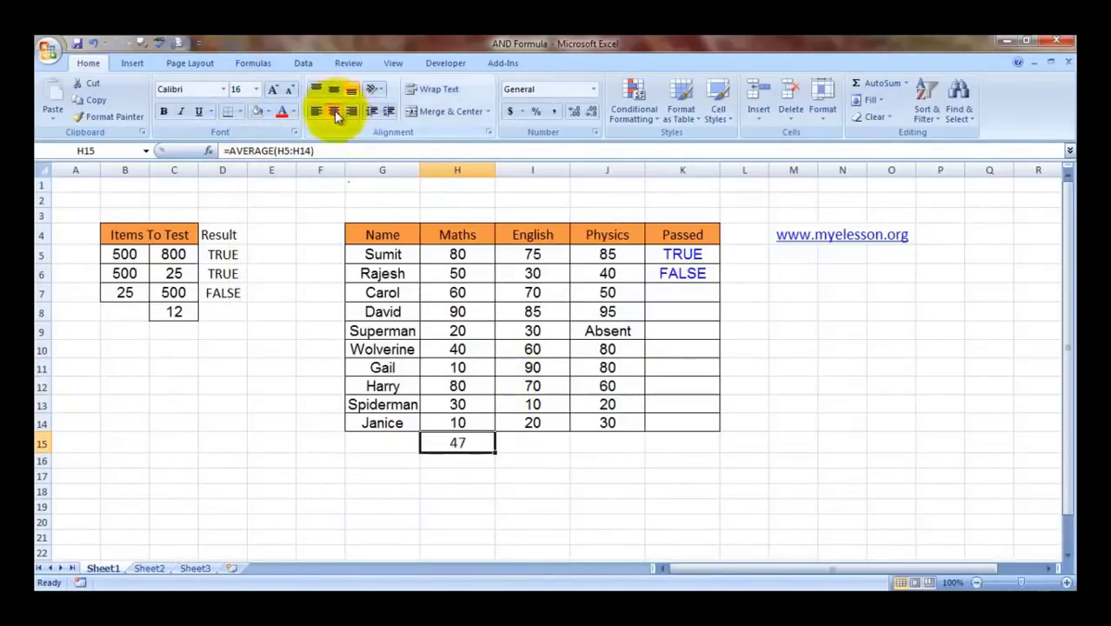
Insert AutoSum averages of the English and Physics scores in I15 and J15.
click(457, 254)
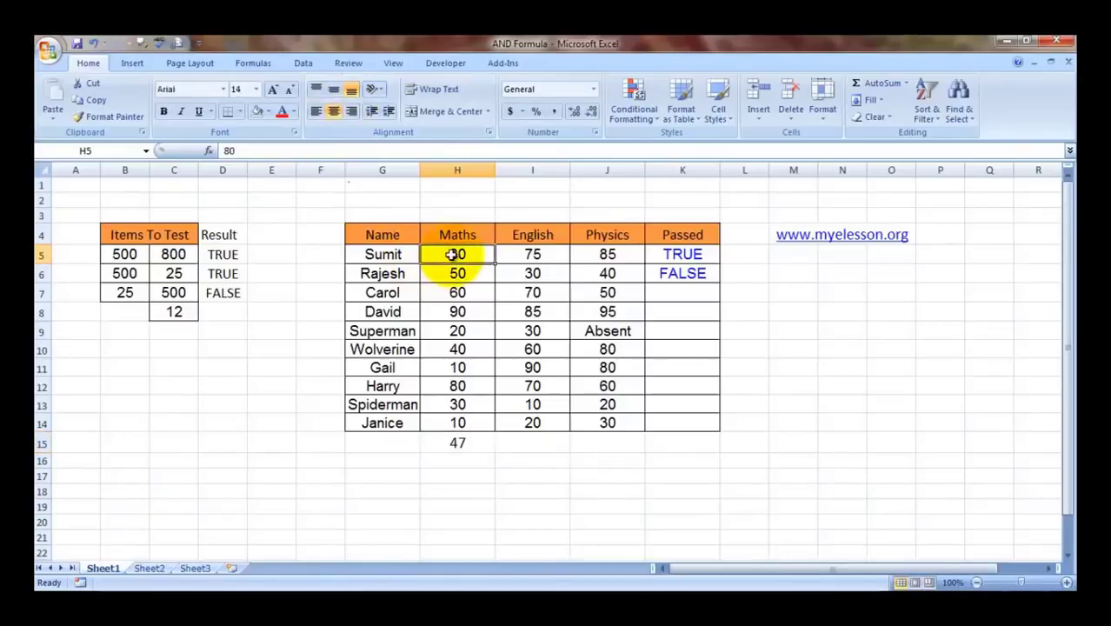
click(541, 443)
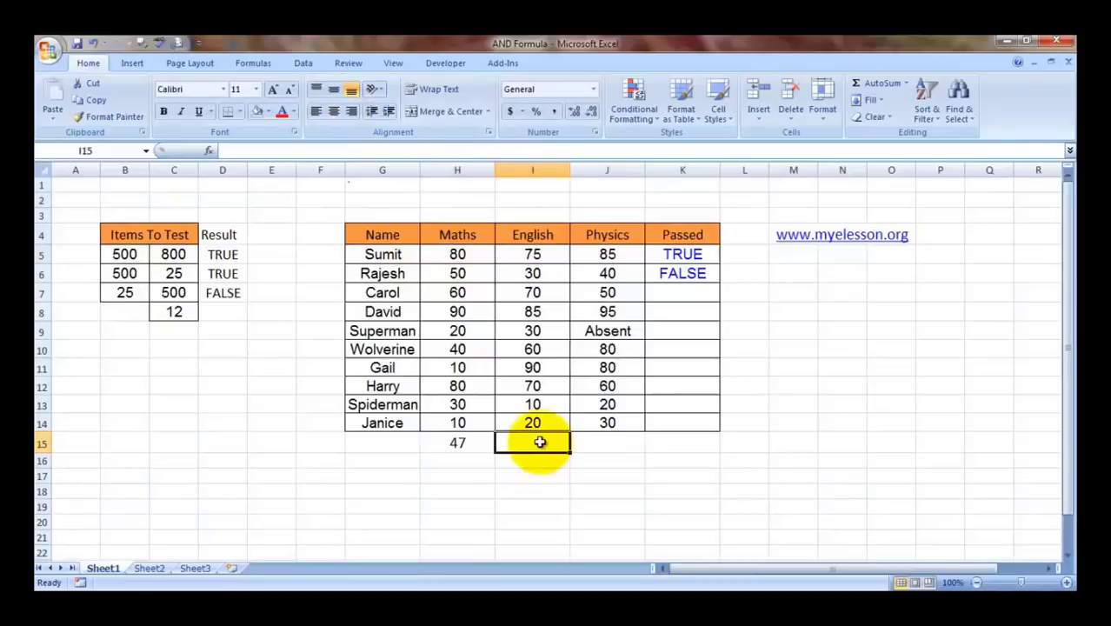
key(alt)
key(h)
key(u)
key(a)
key(Return)
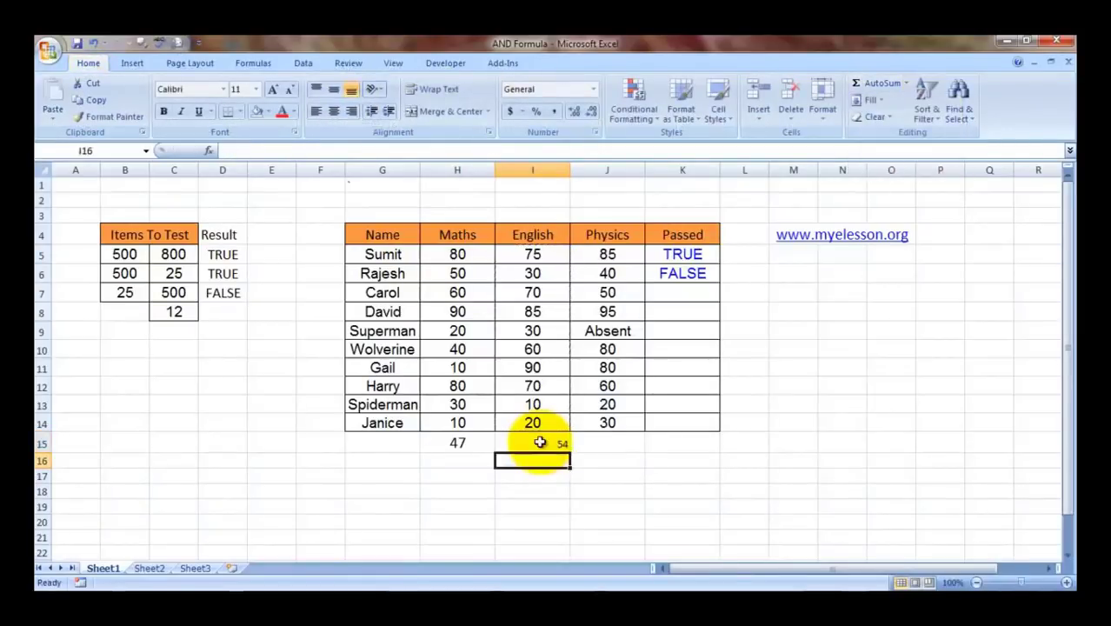
key(Right)
key(Up)
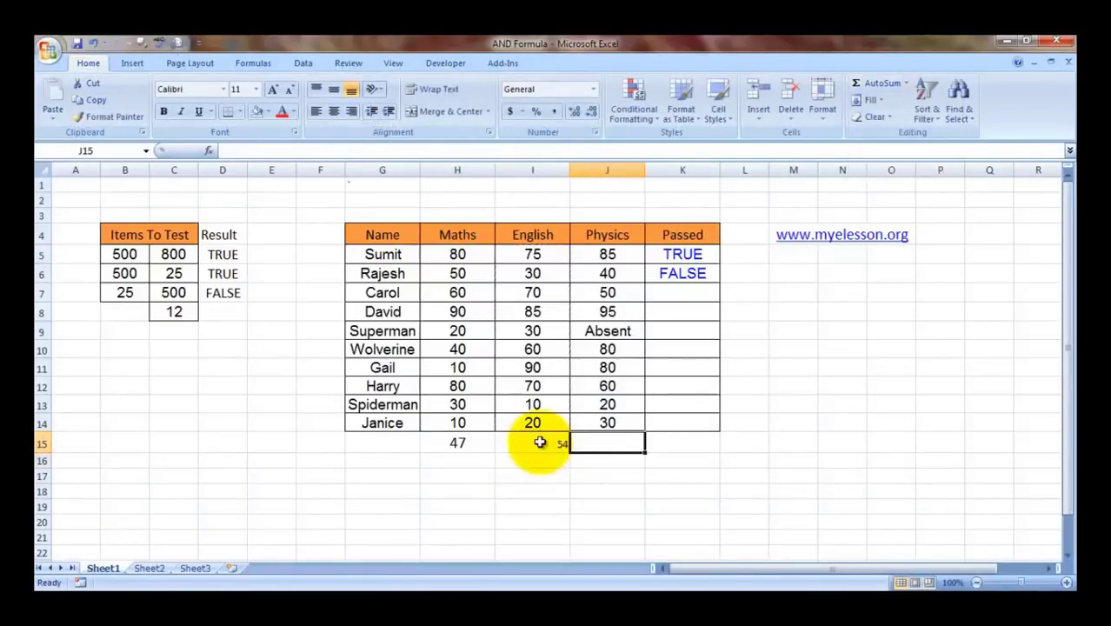
key(alt)
key(h)
key(u)
key(a)
key(Return)
Apply H15's size-16 centred formatting to I15:J15 with Format Painter.
key(Up)
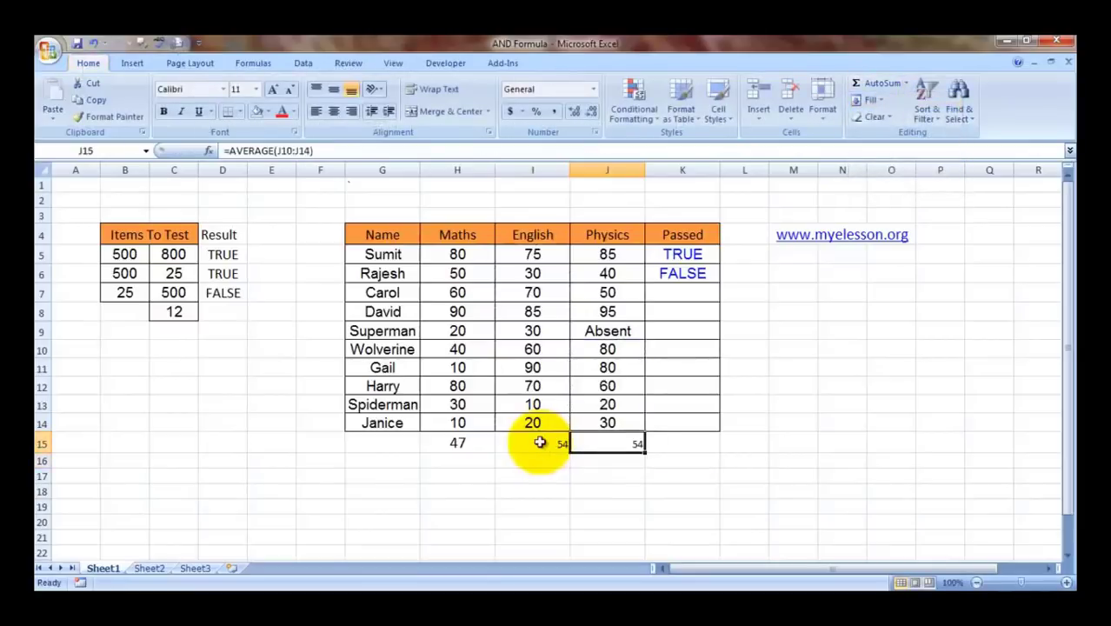
key(Left)
key(Left)
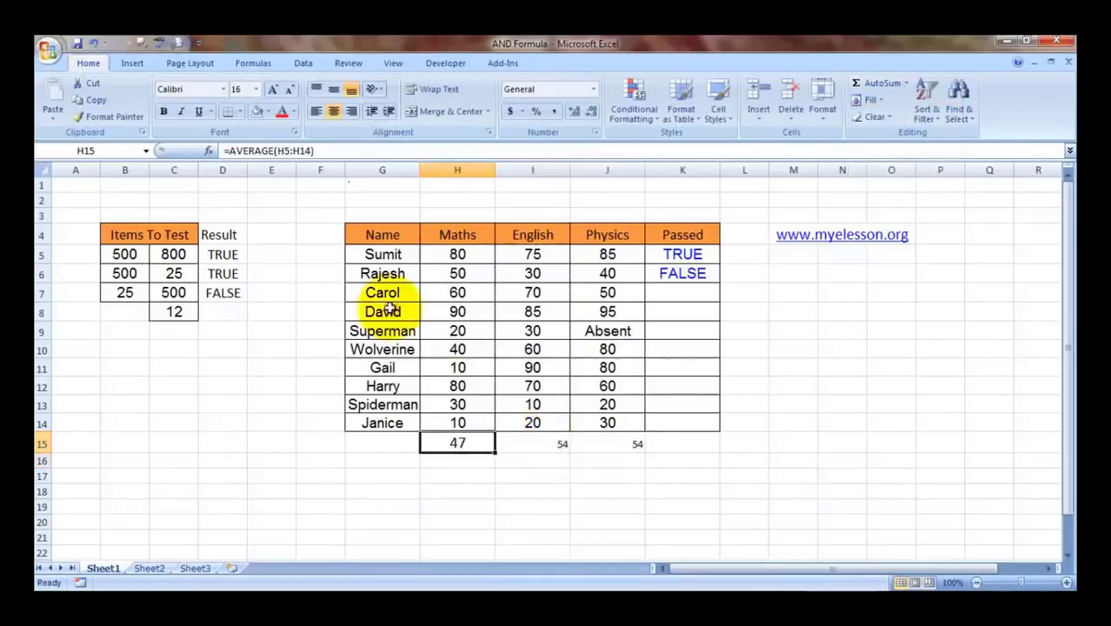
click(120, 118)
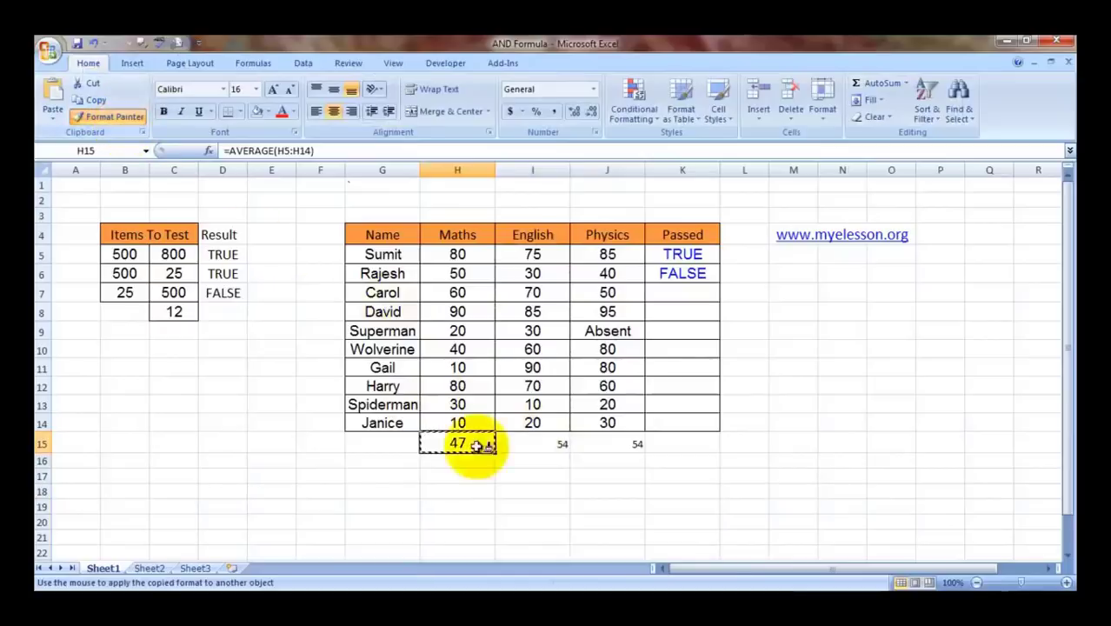
drag(518, 443, 607, 444)
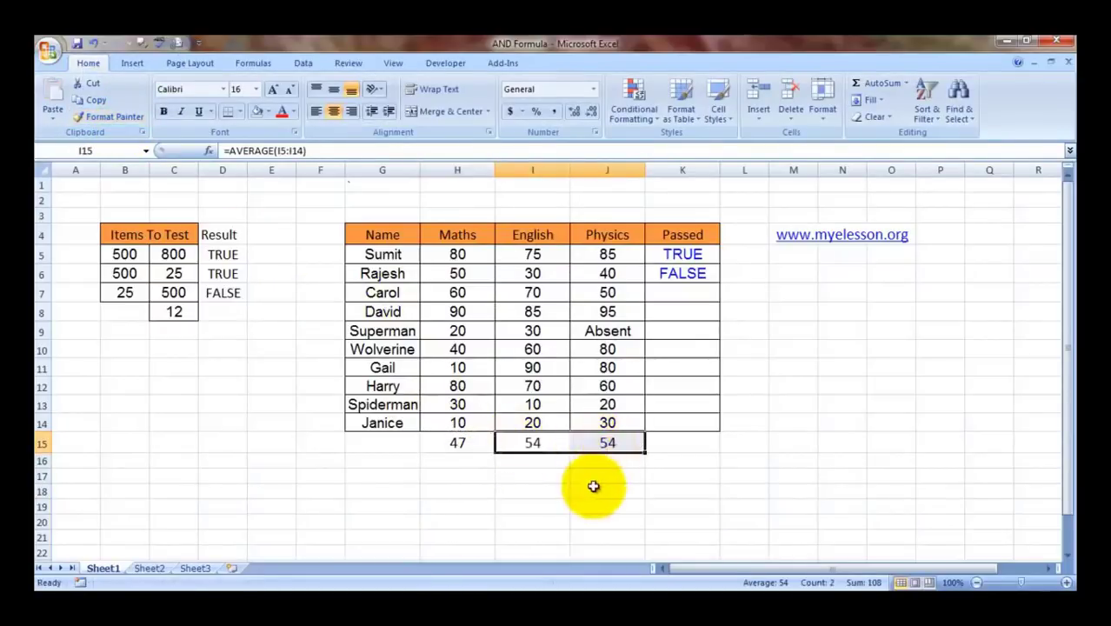
click(594, 486)
Check the range of the English average formula in I15, leaving it unchanged.
key(Right)
key(Up)
key(Up)
key(Up)
key(Left)
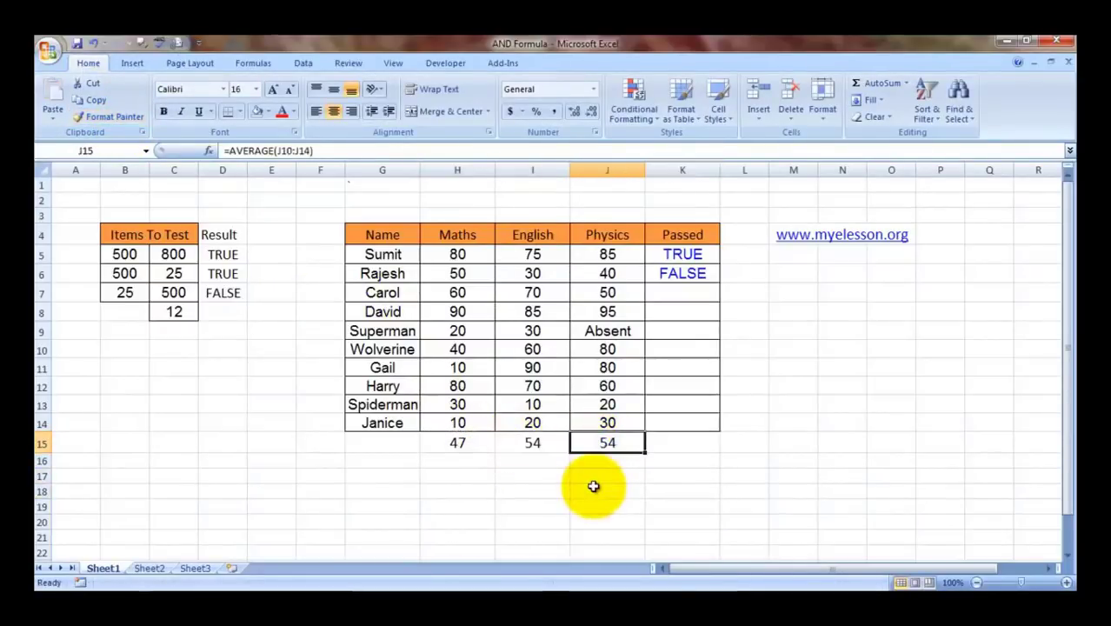
key(Left)
key(Right)
key(alt)
key(h)
key(u)
key(Escape)
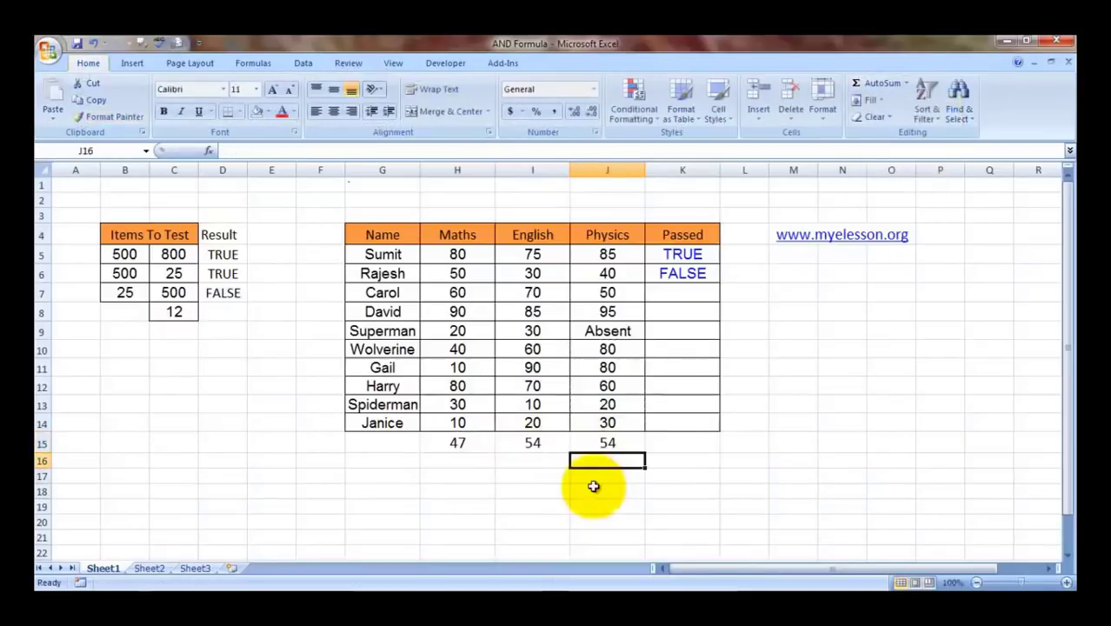
key(Left)
key(F2)
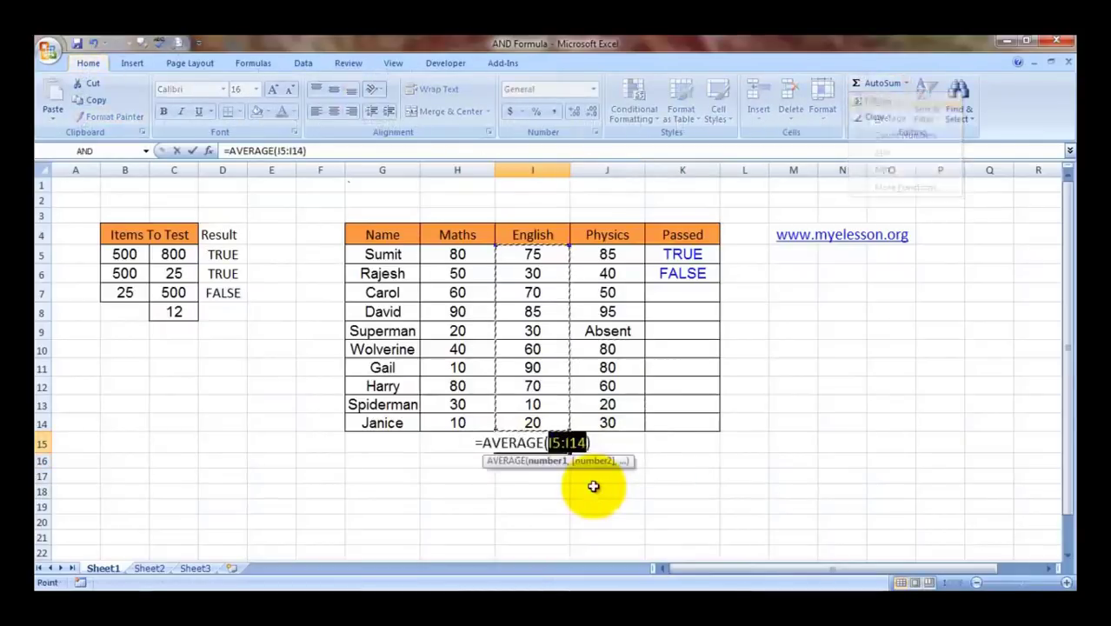
key(Return)
key(Right)
key(Up)
key(Left)
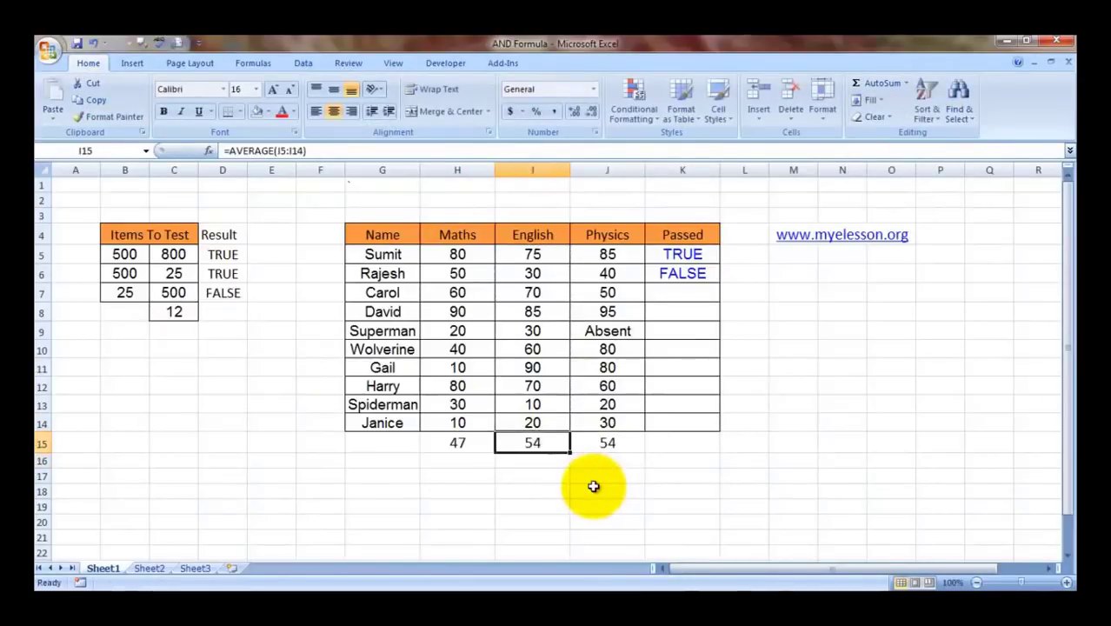
key(Up)
key(Up)
key(Up)
key(Up)
key(Up)
key(Up)
key(Up)
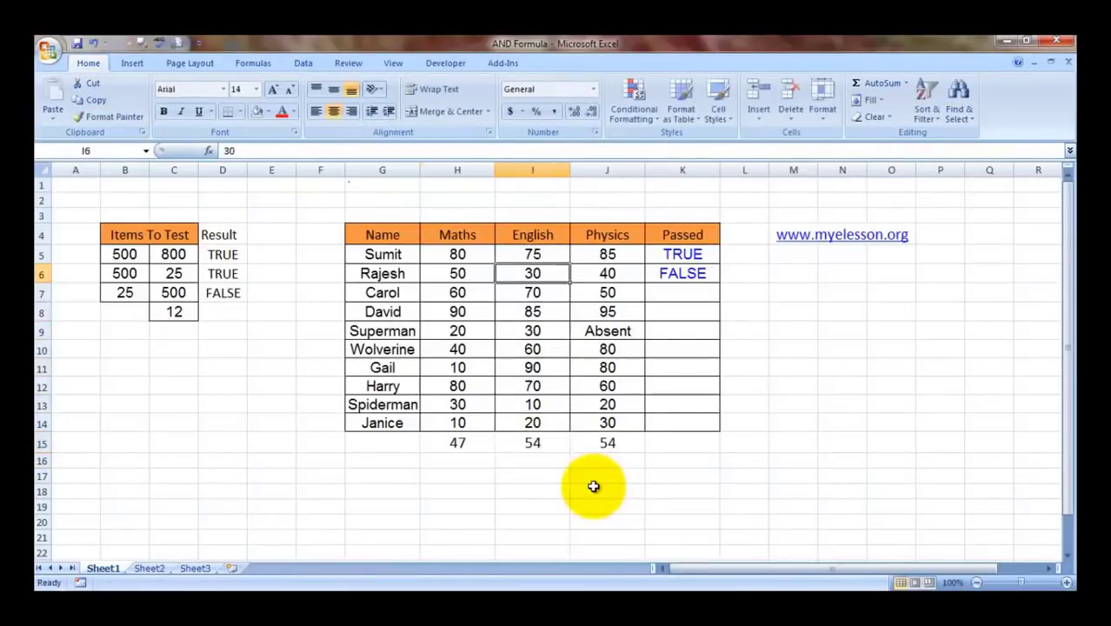
key(Up)
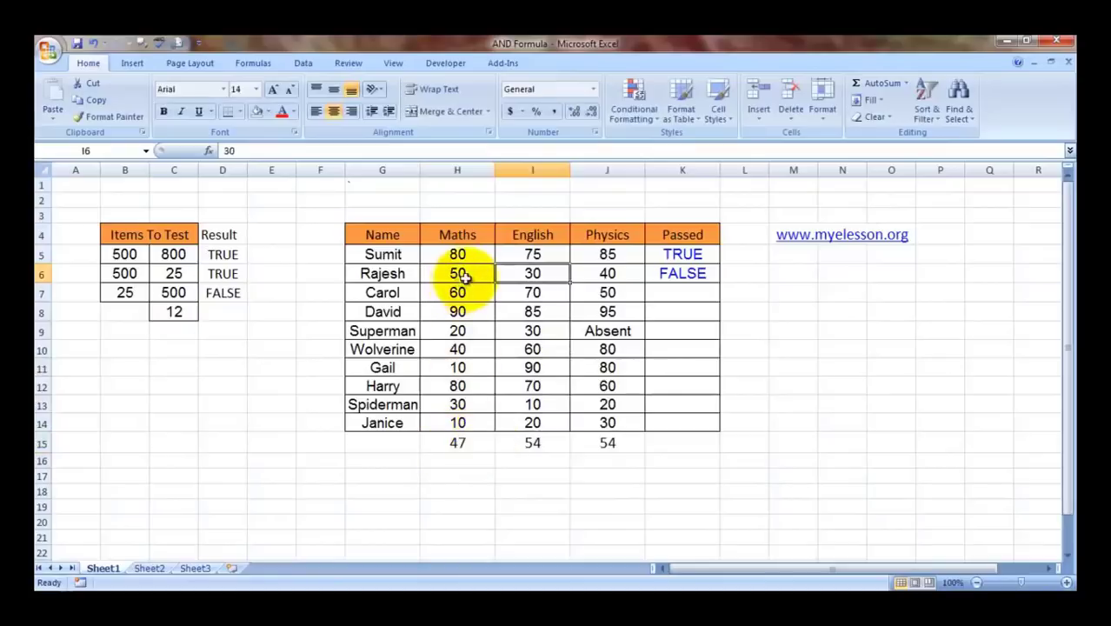
click(458, 445)
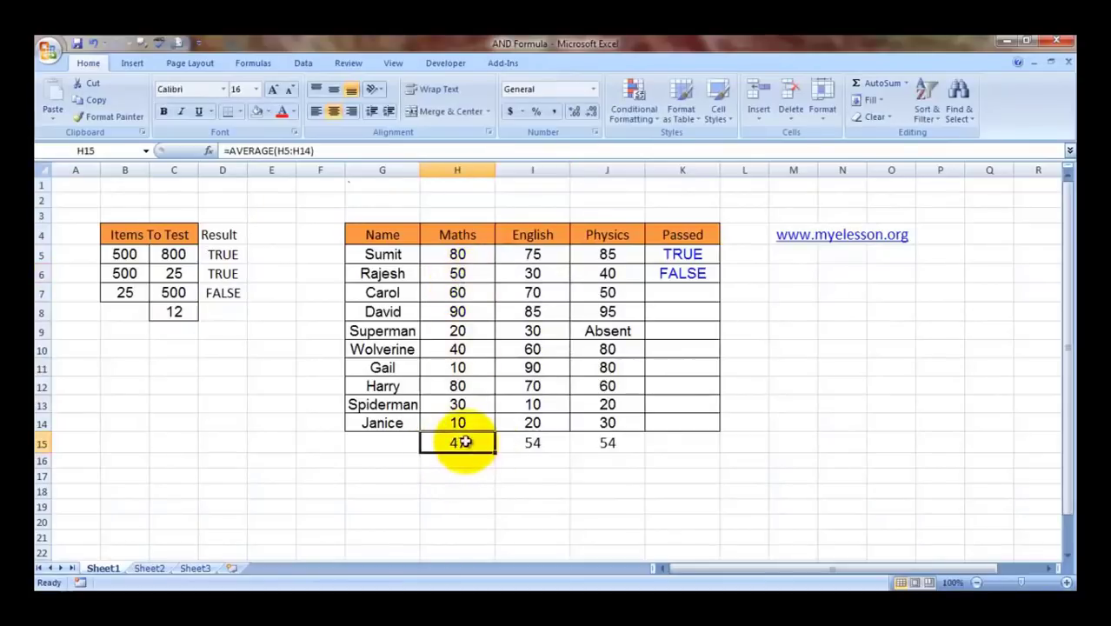
click(550, 275)
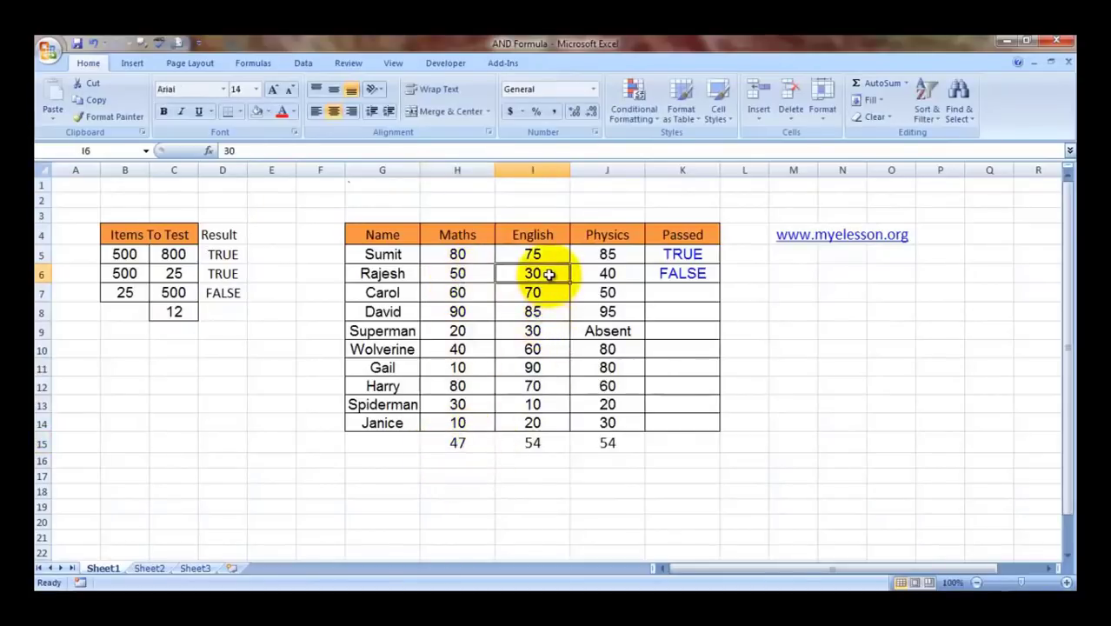
click(545, 446)
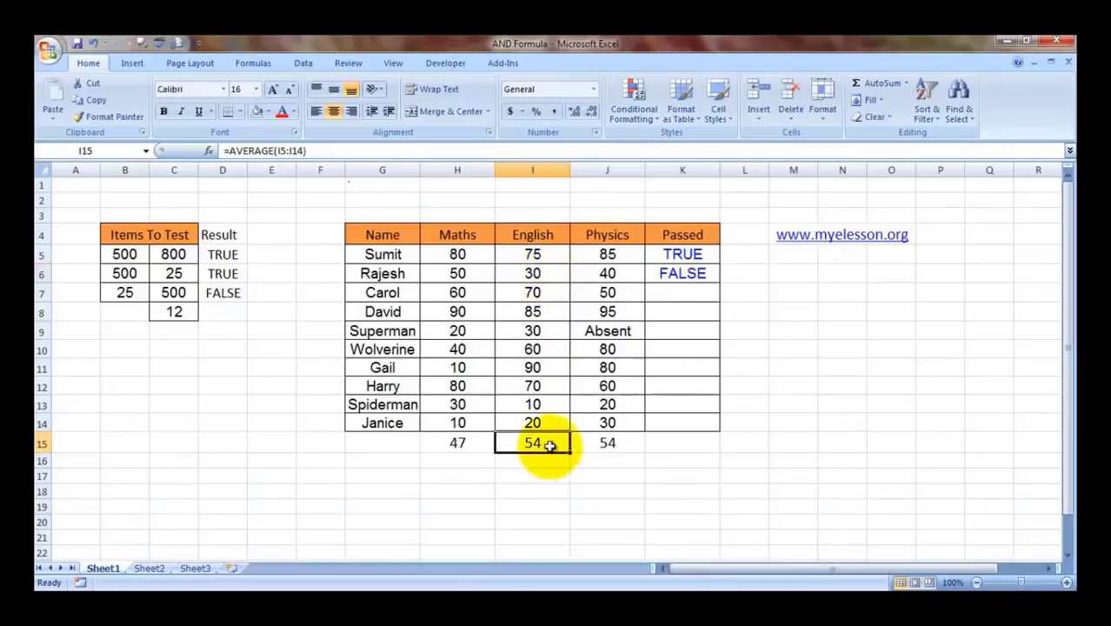
click(620, 273)
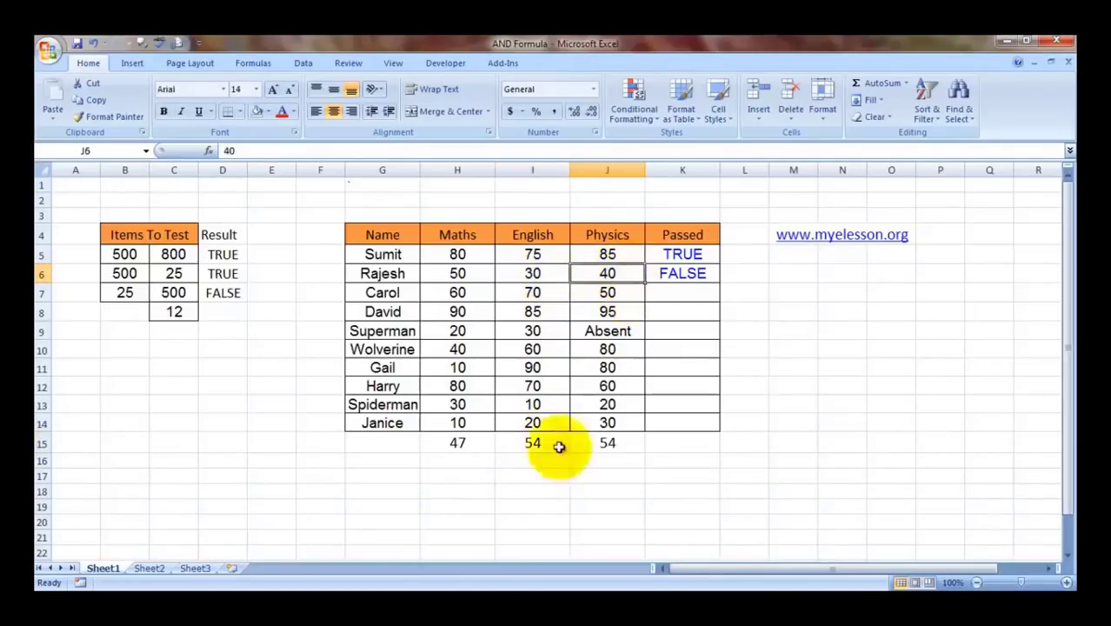
click(607, 444)
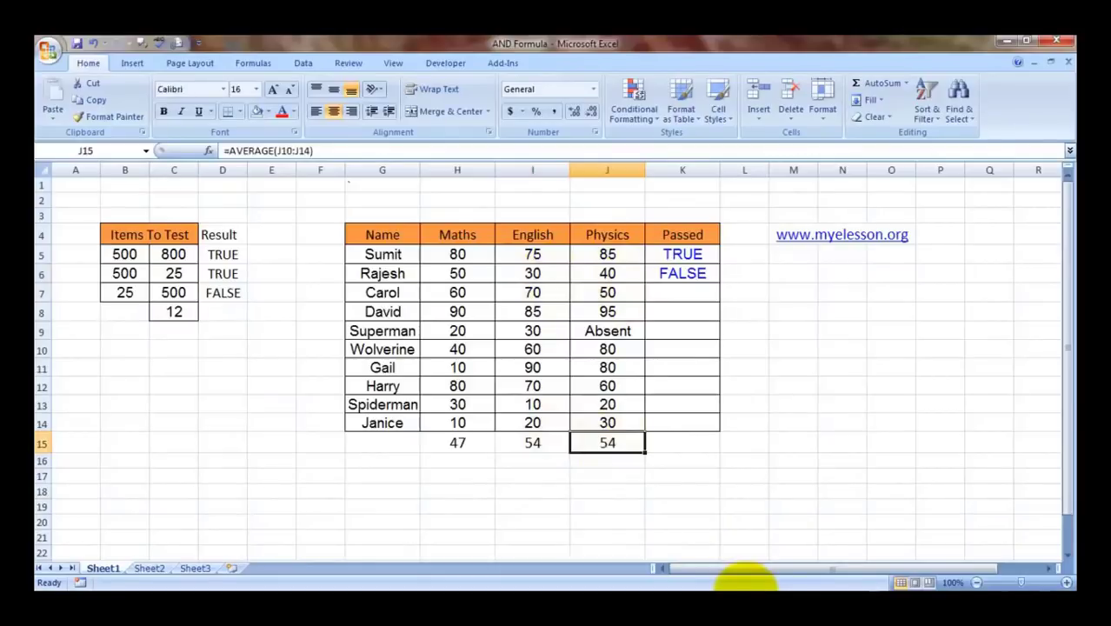
Copy the K6 AND formula into K7:K14 of the Passed column.
key(Right)
key(Right)
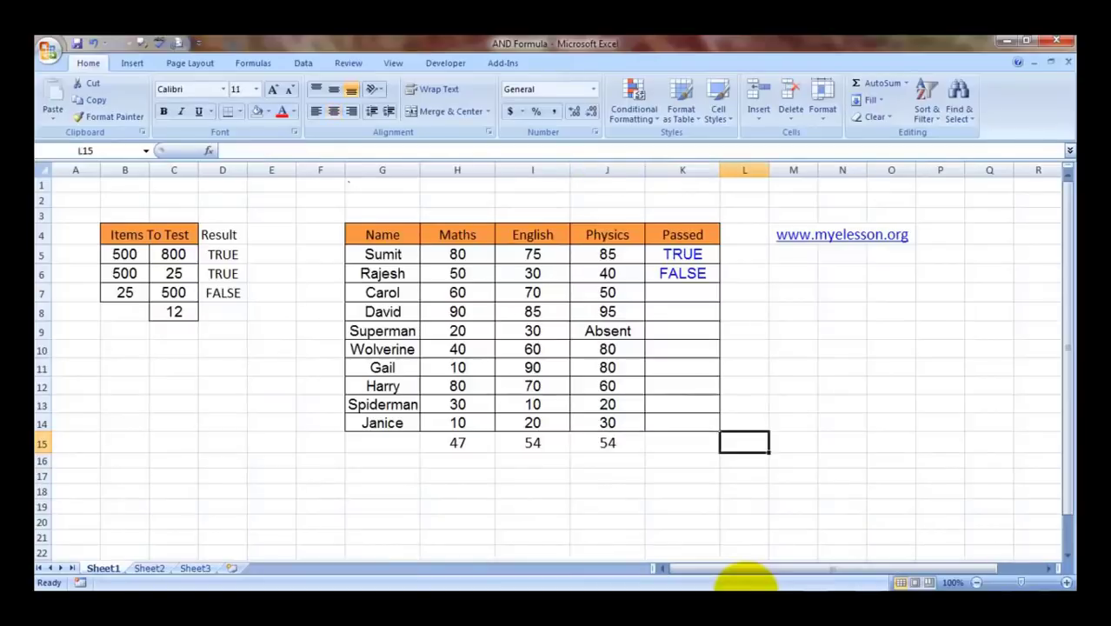
key(Up)
key(Up)
key(Up)
key(Up)
key(Up)
key(Up)
key(Up)
key(Up)
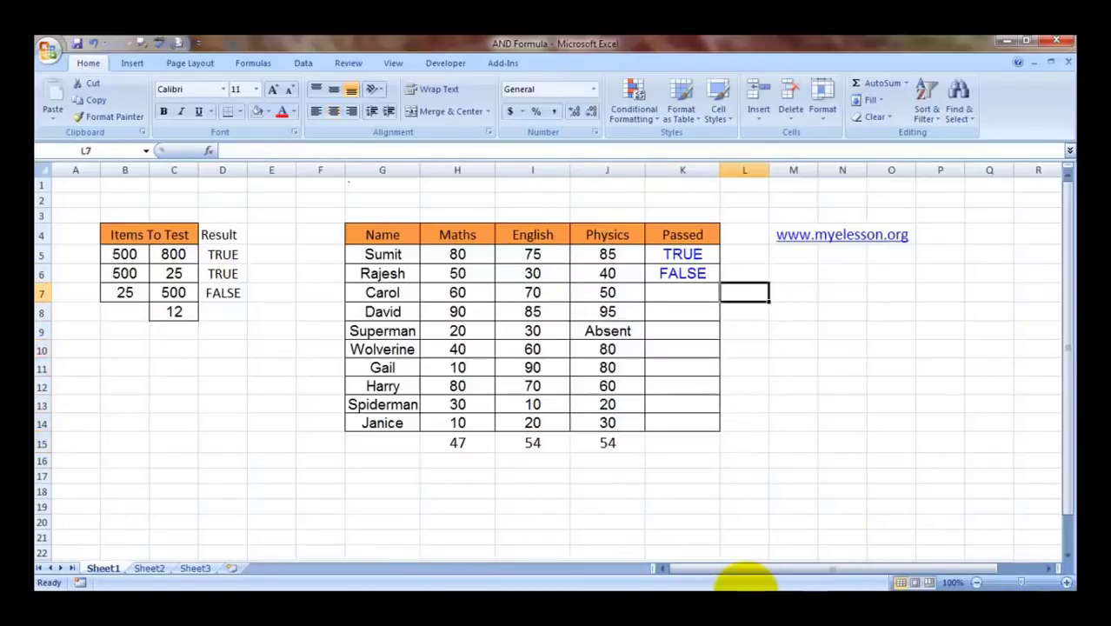
key(Up)
key(Left)
key(Down)
key(Up)
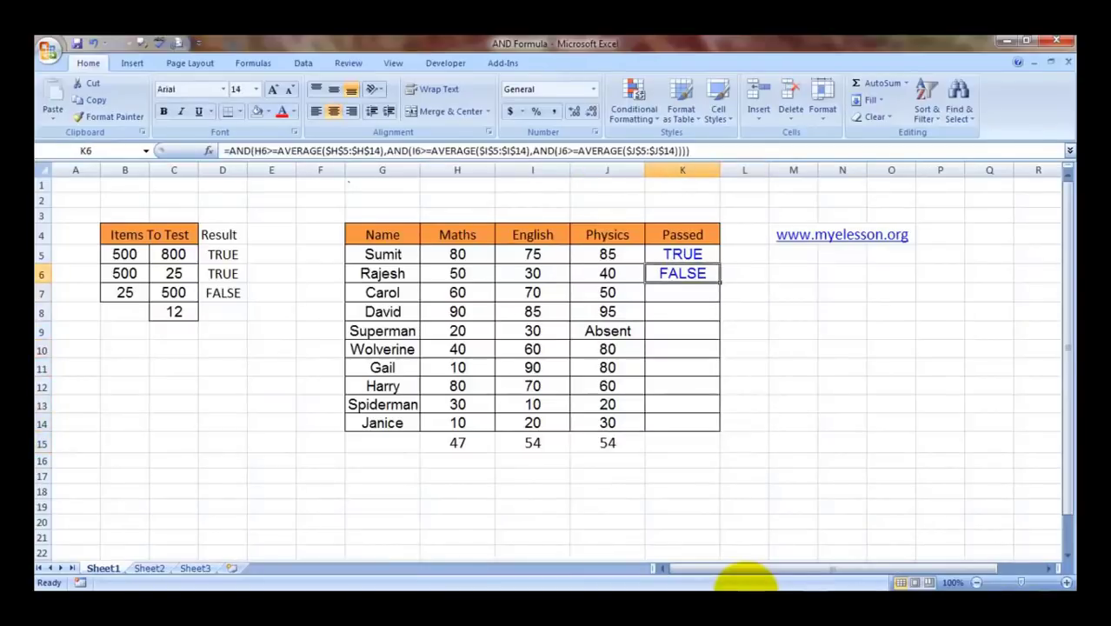
key(Down)
key(Up)
key(ctrl+c)
key(Down)
key(shift+Down)
key(shift+Down)
key(shift+Down)
key(shift+Down)
key(shift+Down)
key(shift+Down)
key(shift+Down)
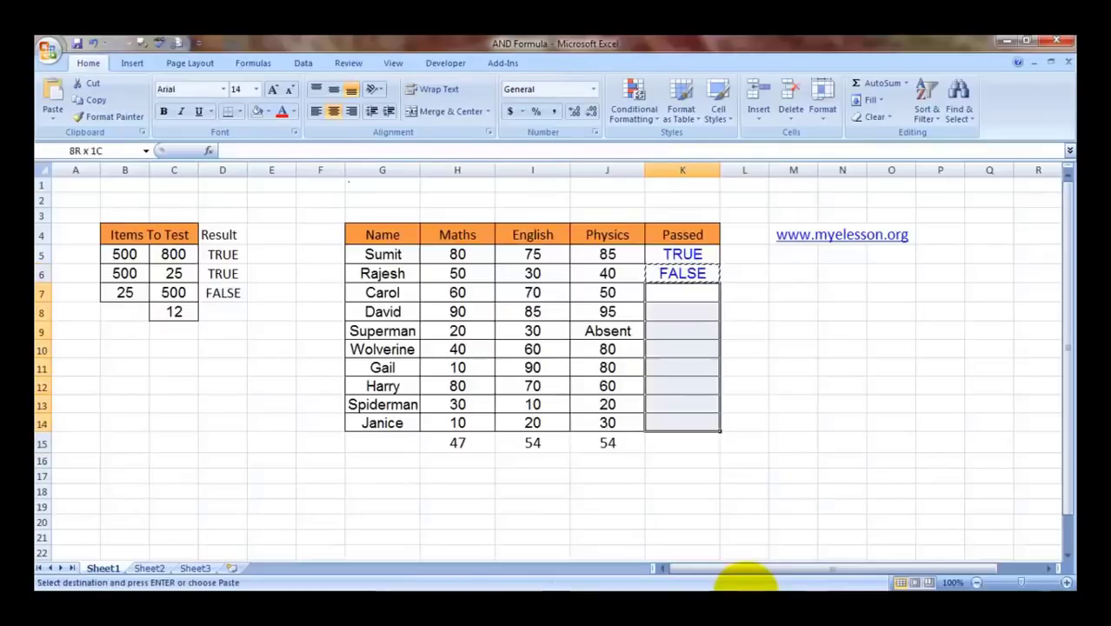
key(Return)
key(Right)
key(Left)
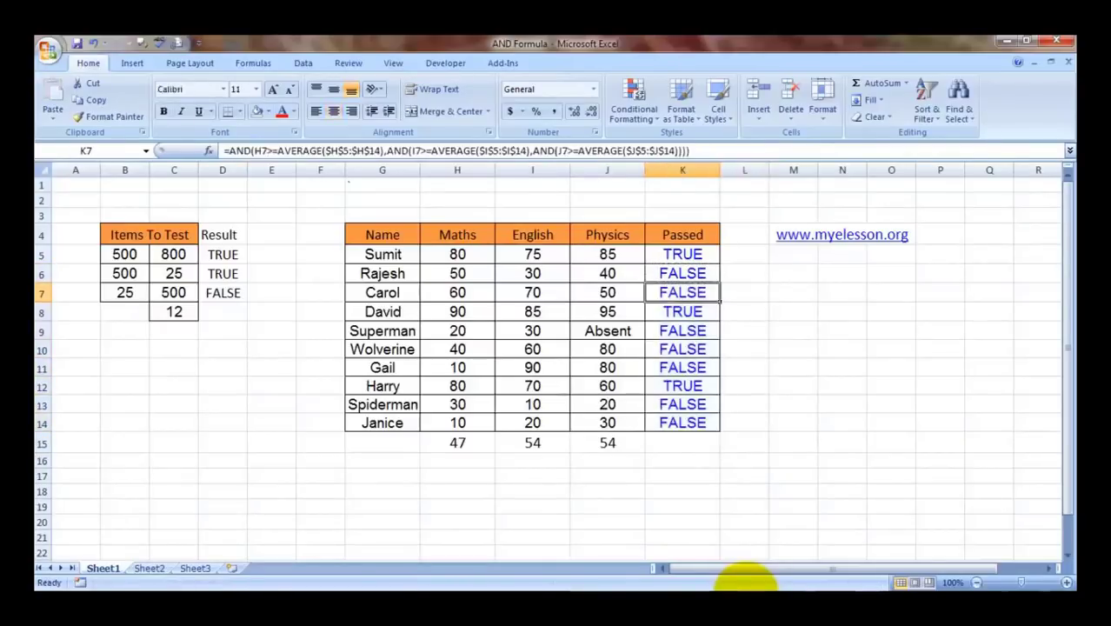
key(Down)
key(Down)
key(Down)
key(Down)
key(Down)
key(Down)
key(Right)
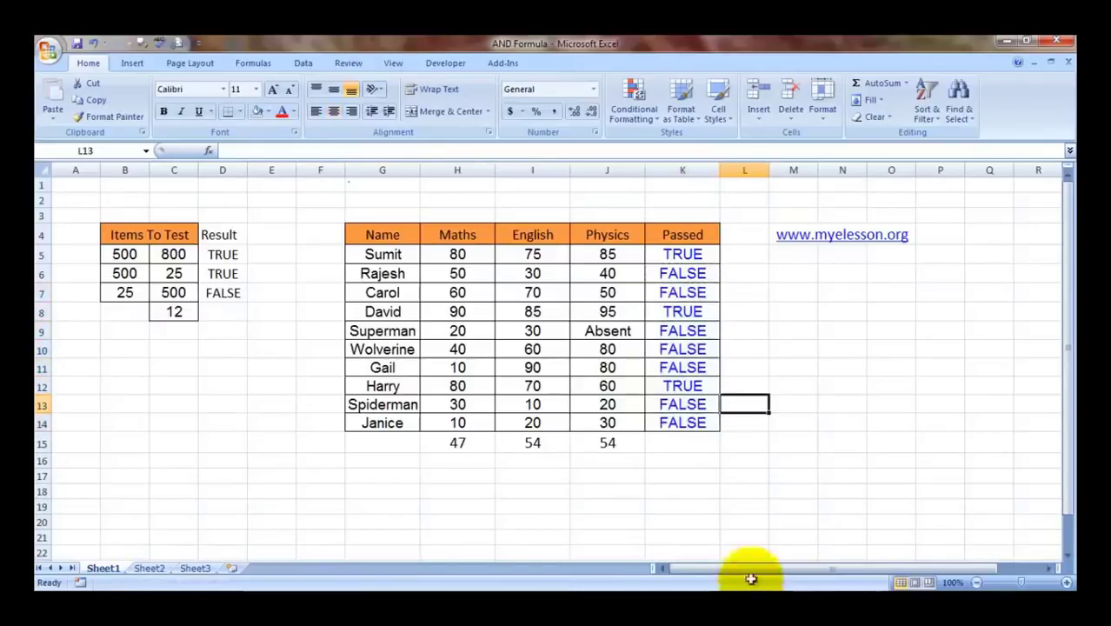